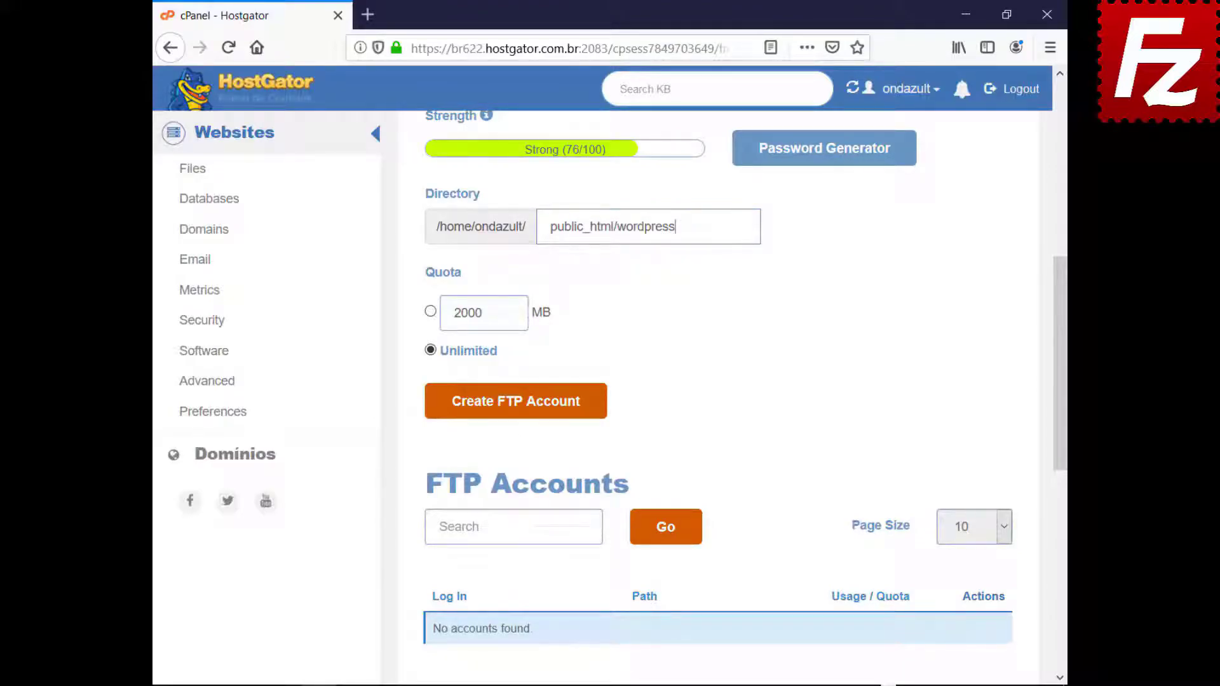
Step: Create the cPanel FTP account for public_html/wordpress, then launch FileZilla Pro
click(512, 411)
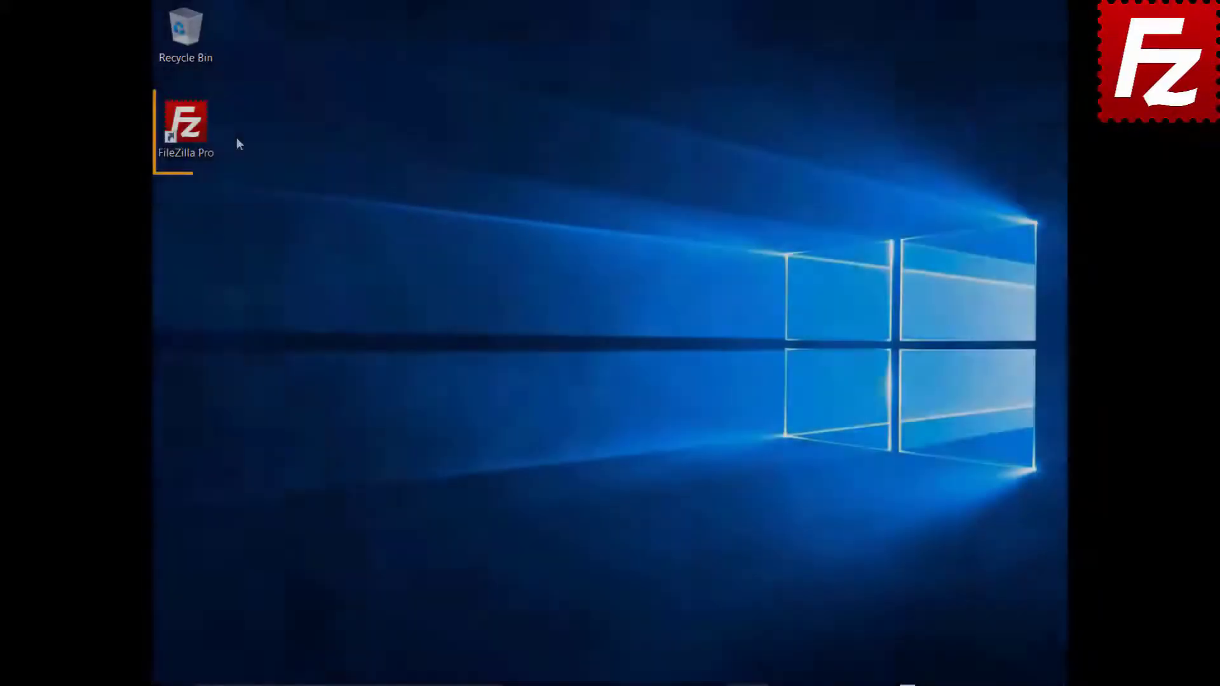
double_click(193, 131)
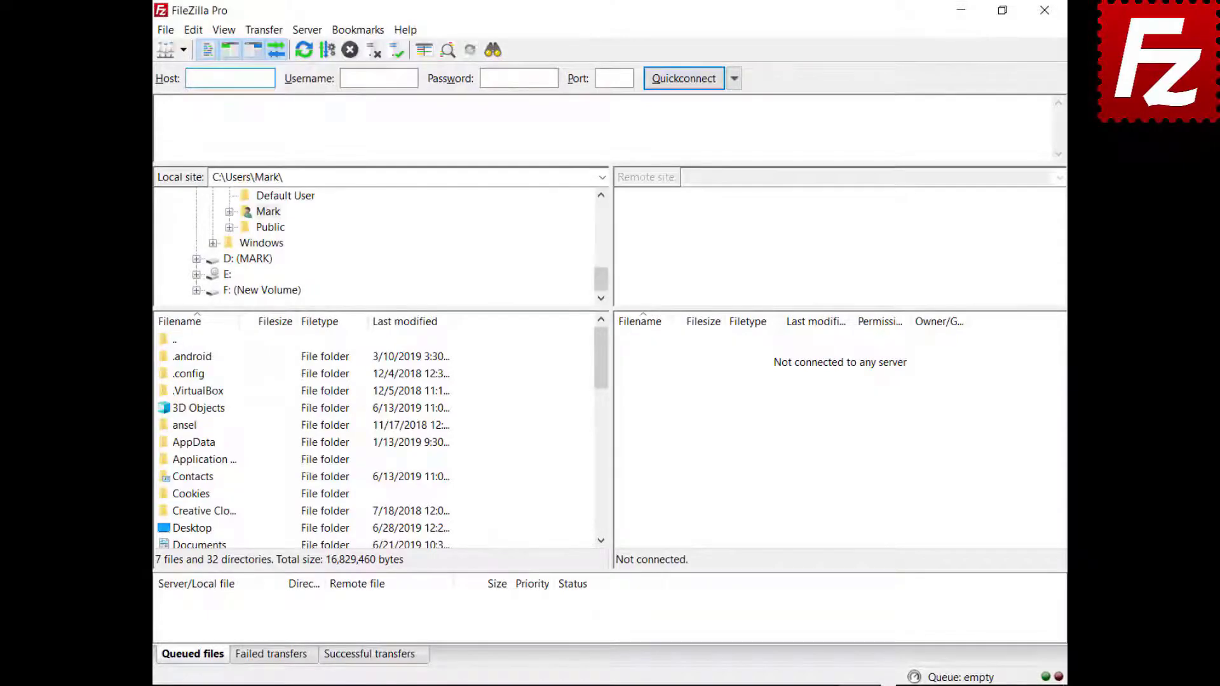
Step: Add a new Site Manager entry named Wordpress
click(165, 33)
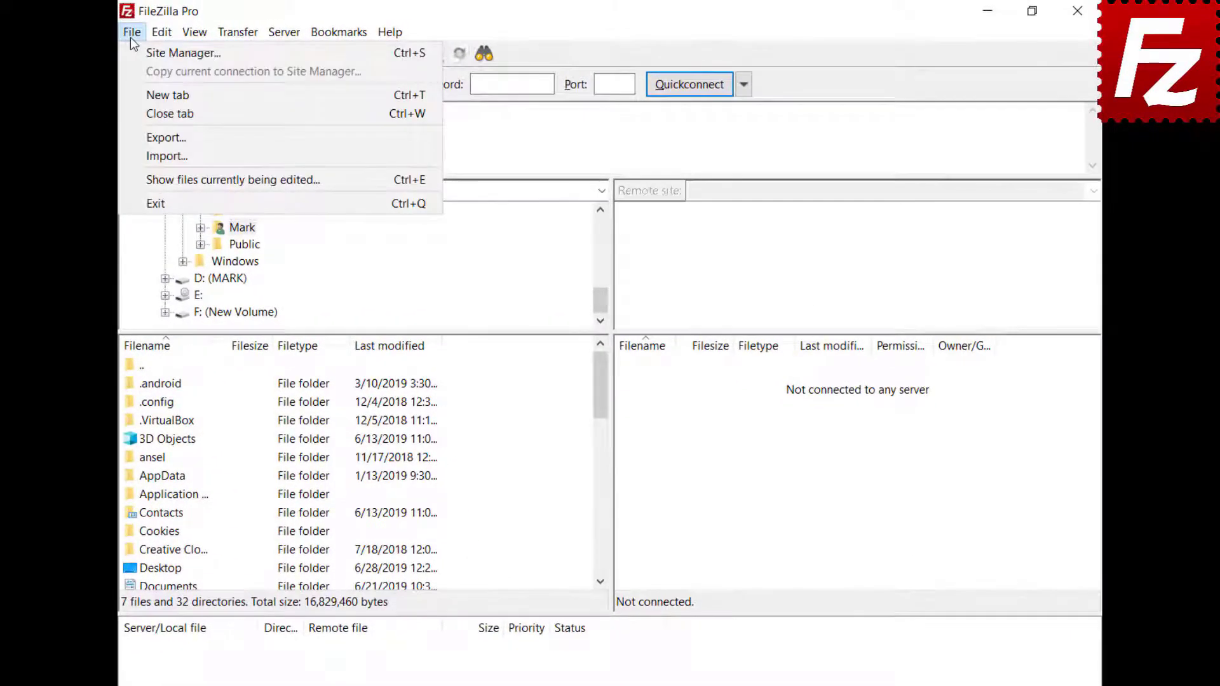
click(131, 46)
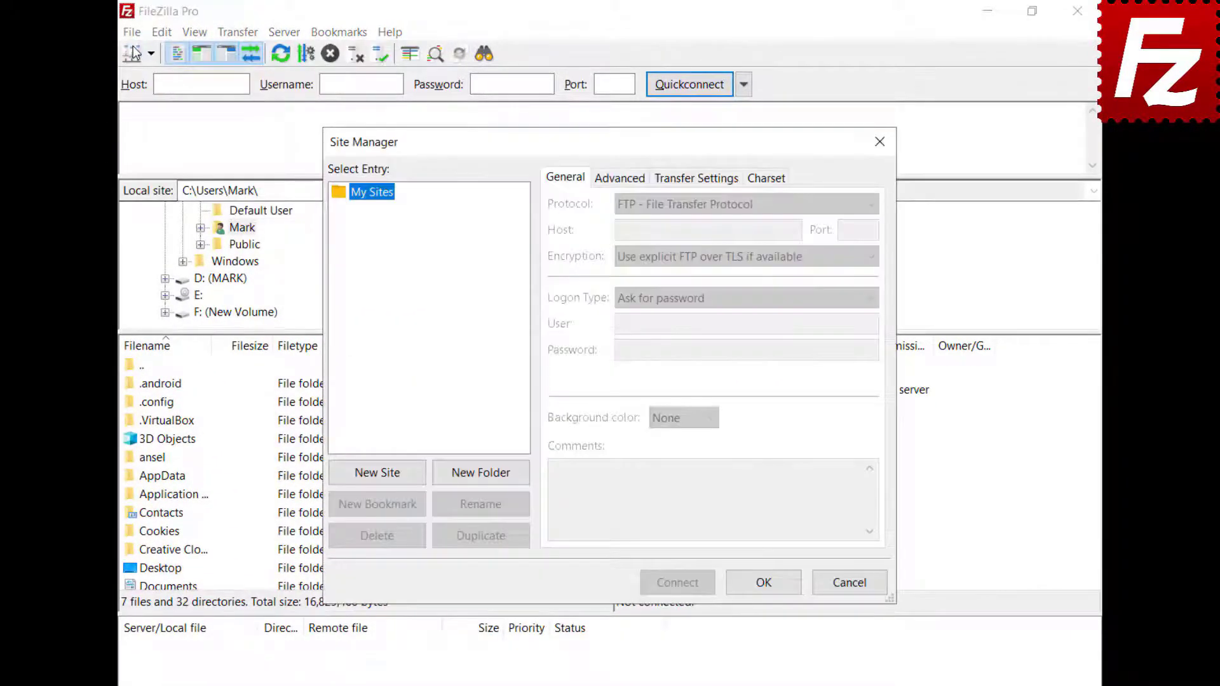
click(377, 473)
text(Wordpr)
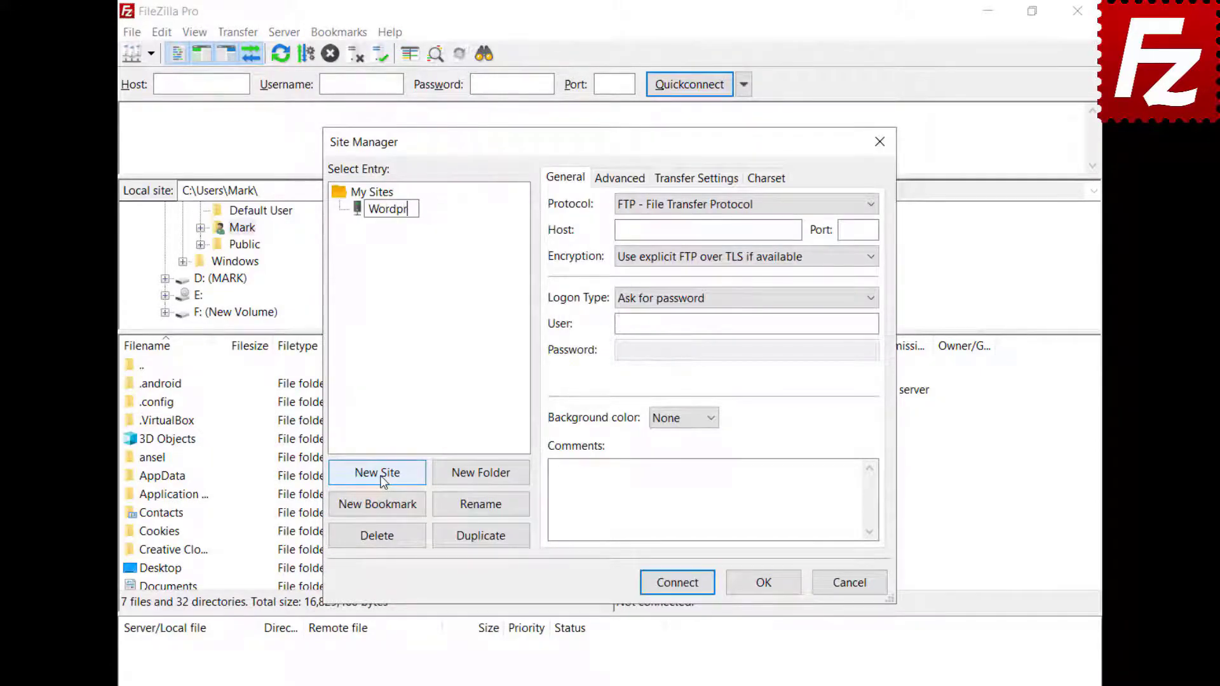
text(ess)
key(Return)
Step: Enter host ftp.ondazultecnologia.com, Normal logon, and the FTP account's user name and password
text(ftp.ondazultecnologia.com)
key(Tab)
key(Tab)
key(Tab)
key(n)
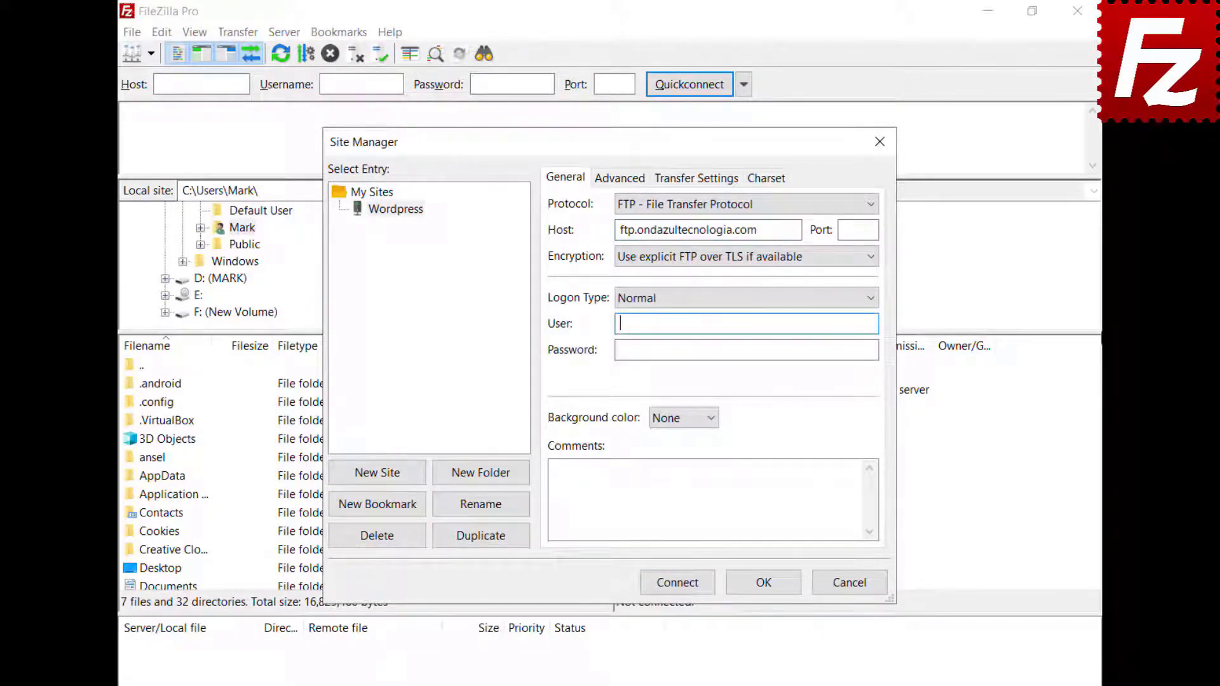
key(Tab)
key(ctrl+v)
key(Tab)
key(ctrl+v)
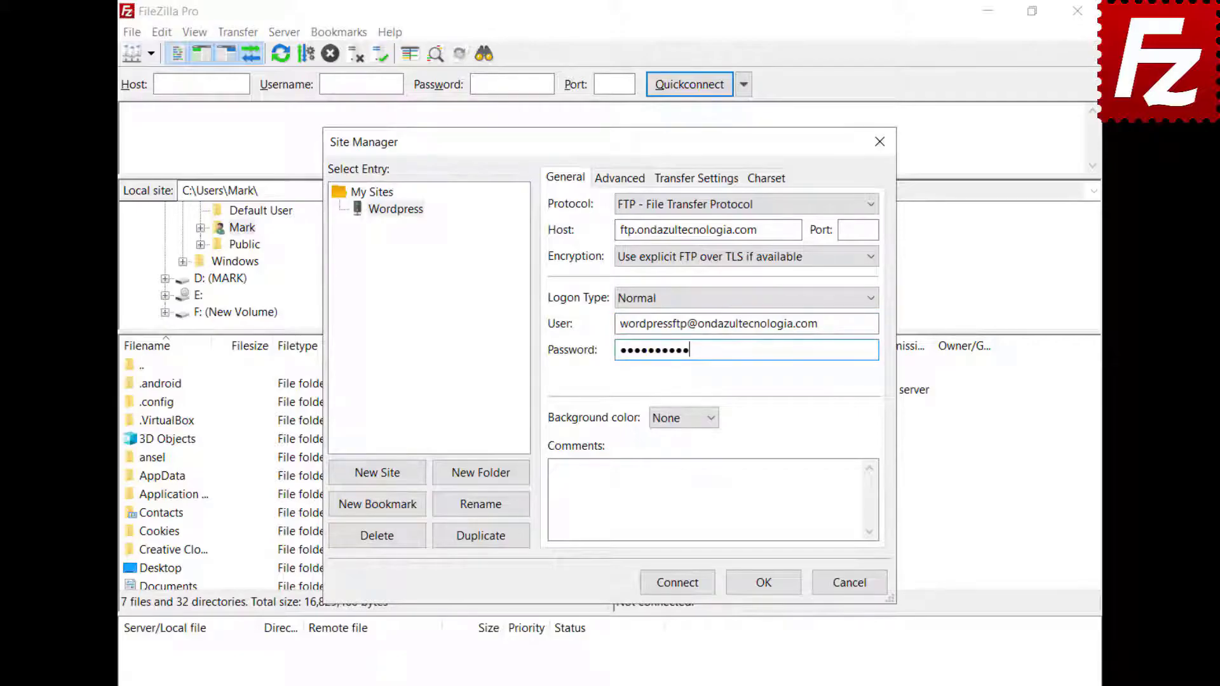
Step: Connect to the Wordpress site, always trusting its certificate
click(677, 584)
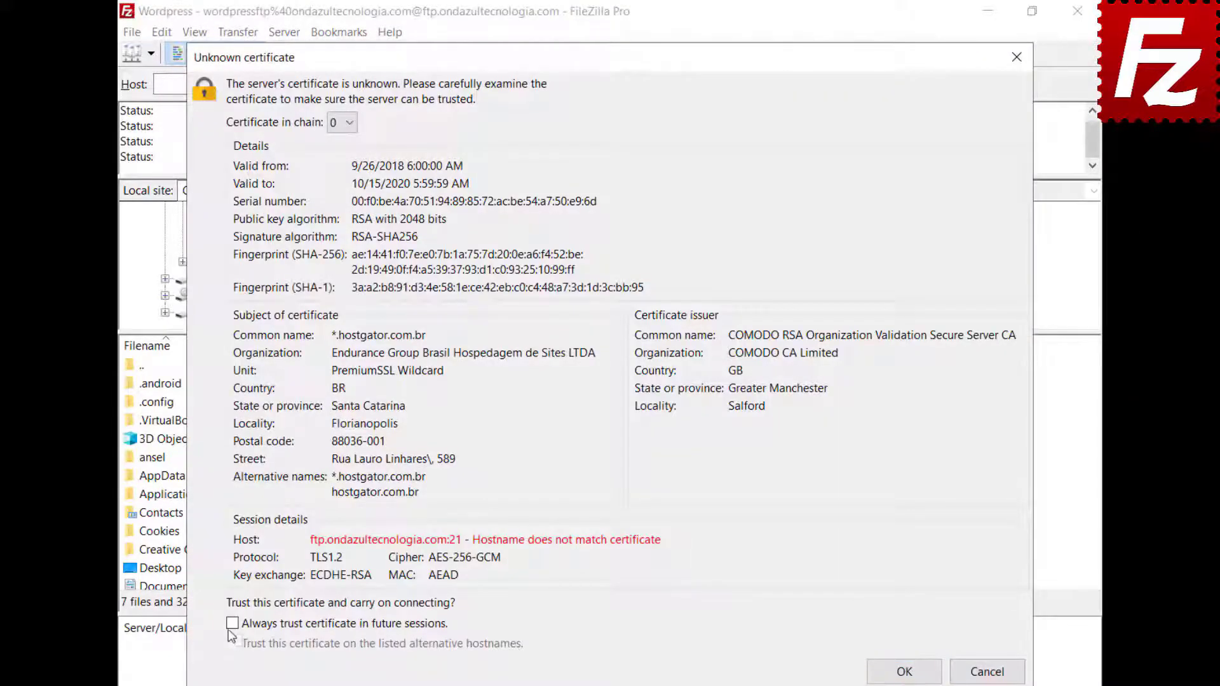
click(233, 624)
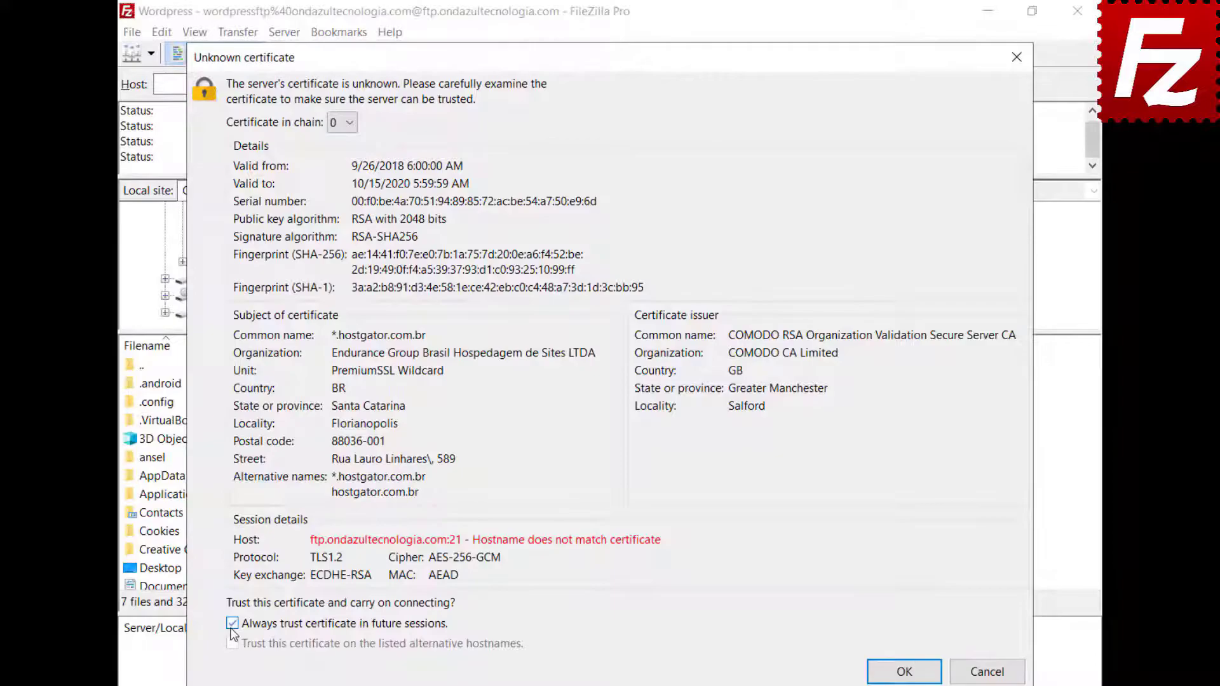
click(904, 671)
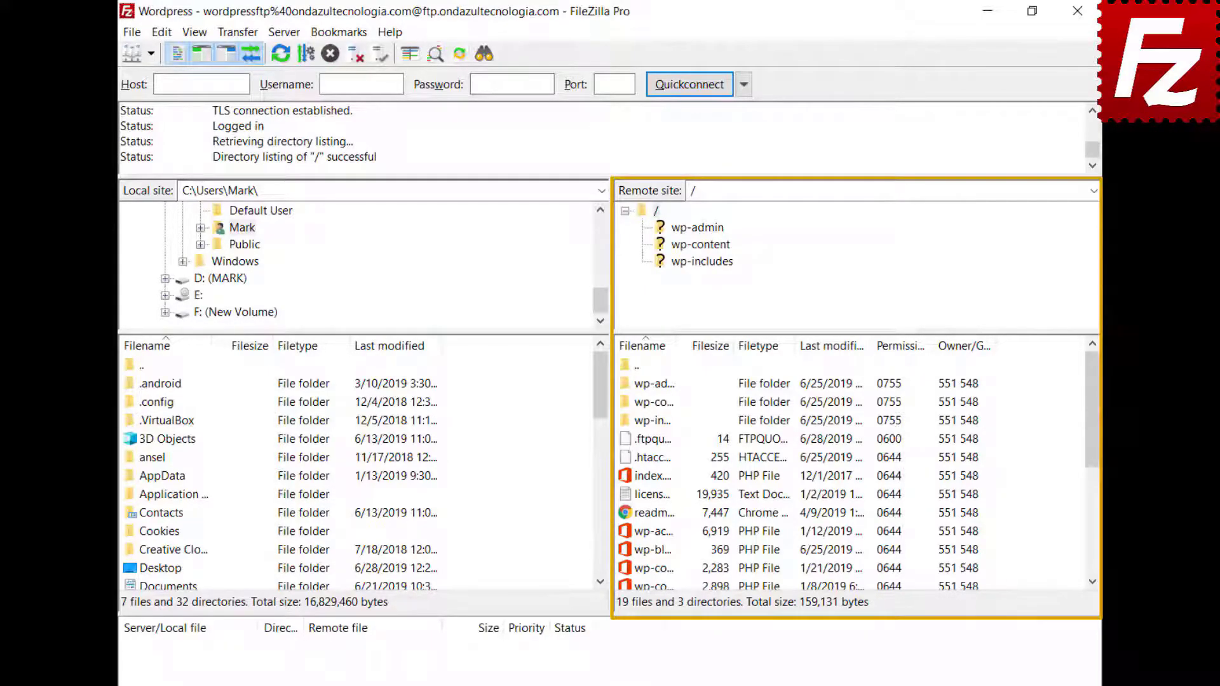
Step: Open the server's wp-blog-header.php for editing and add the first line 'Enter a new line here'
click(627, 551)
right_click(628, 558)
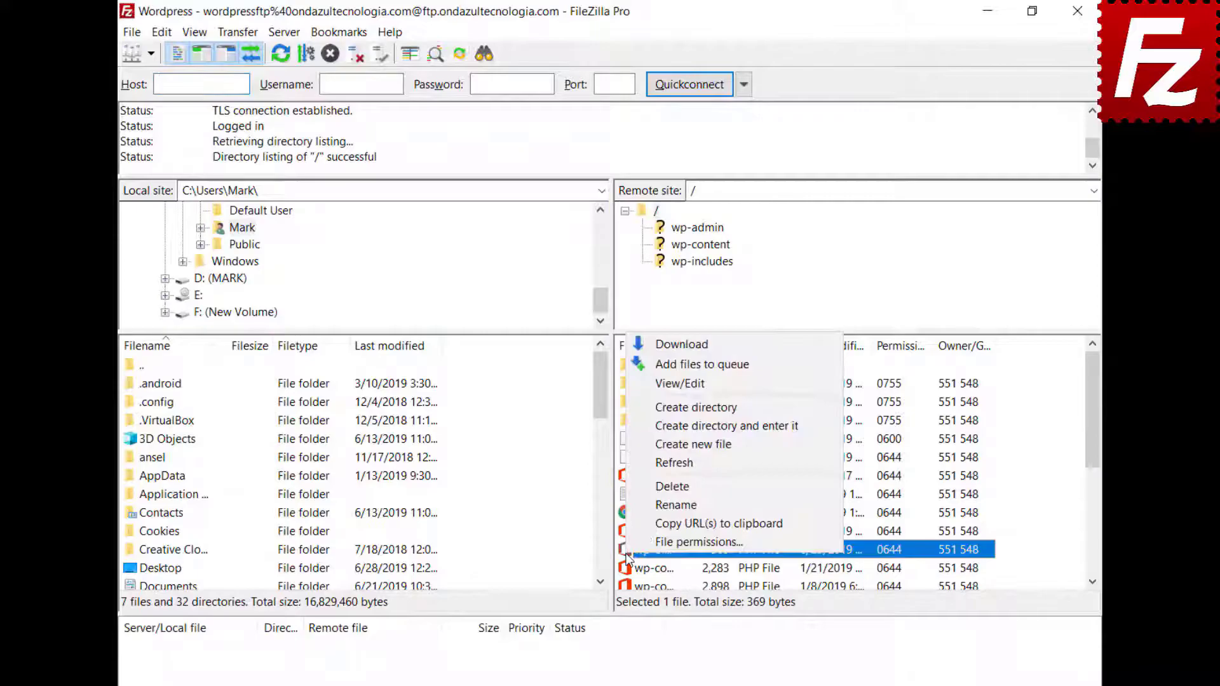
click(646, 385)
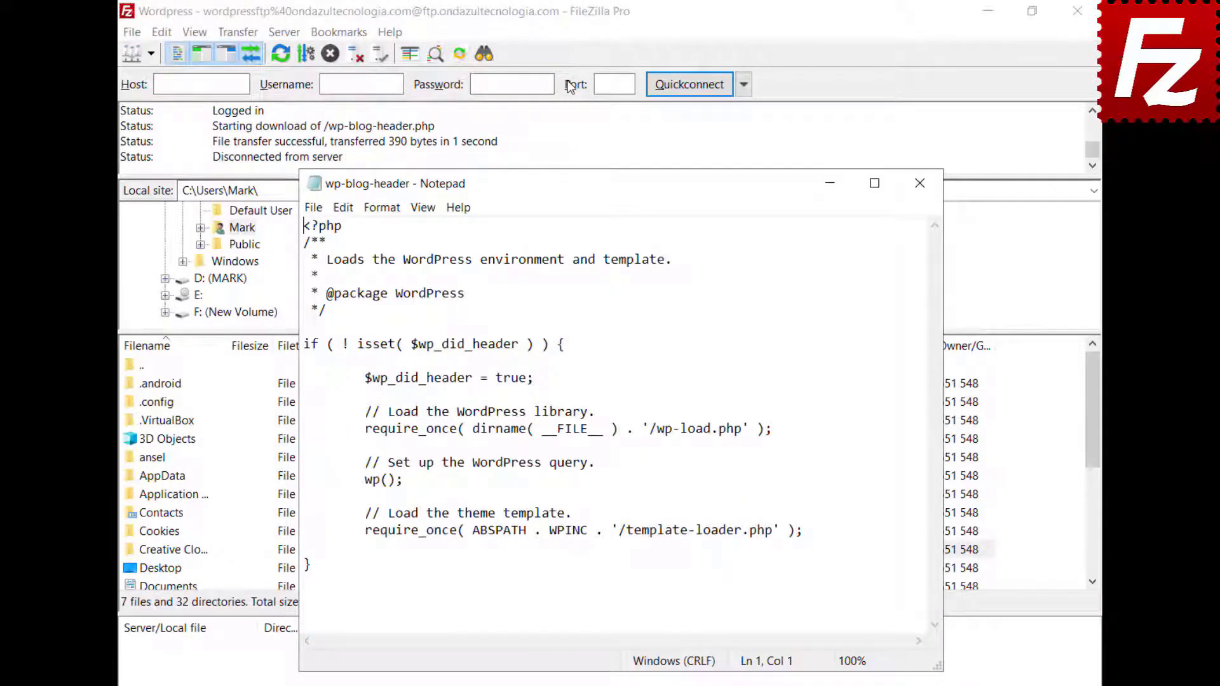
key(Return)
key(Up)
text(Enter a new line here)
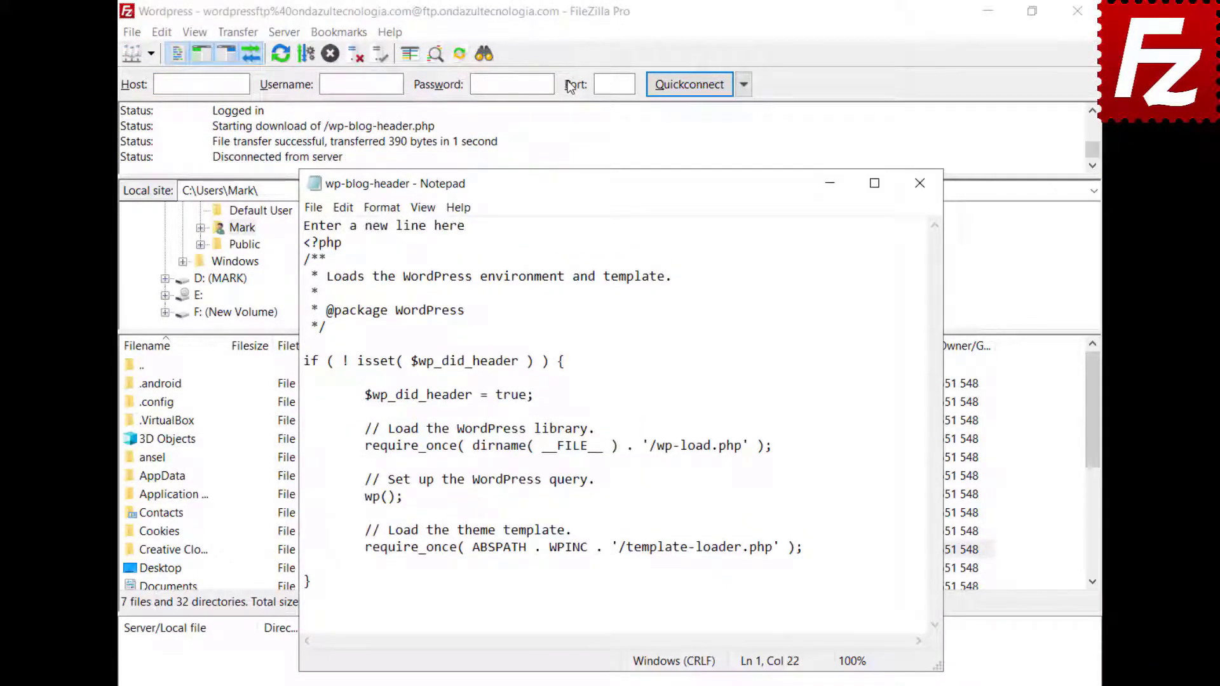
Step: Save the file, exit Notepad, and upload the edited file back to the server
click(308, 208)
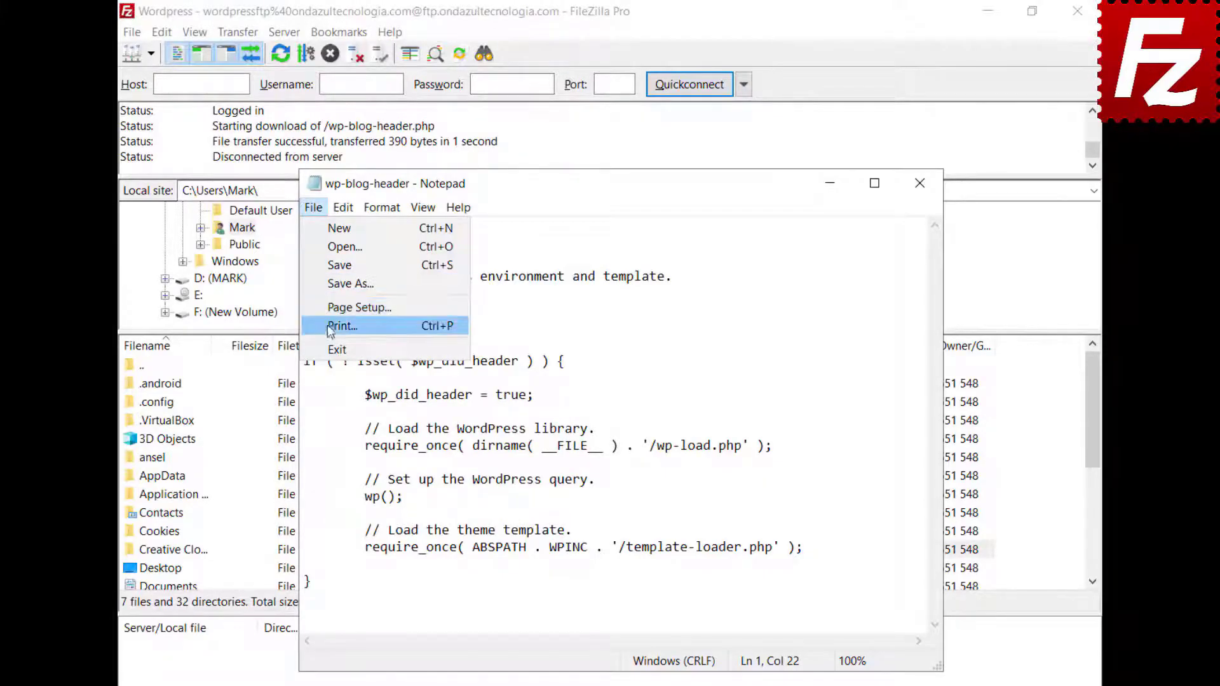
click(336, 350)
click(560, 392)
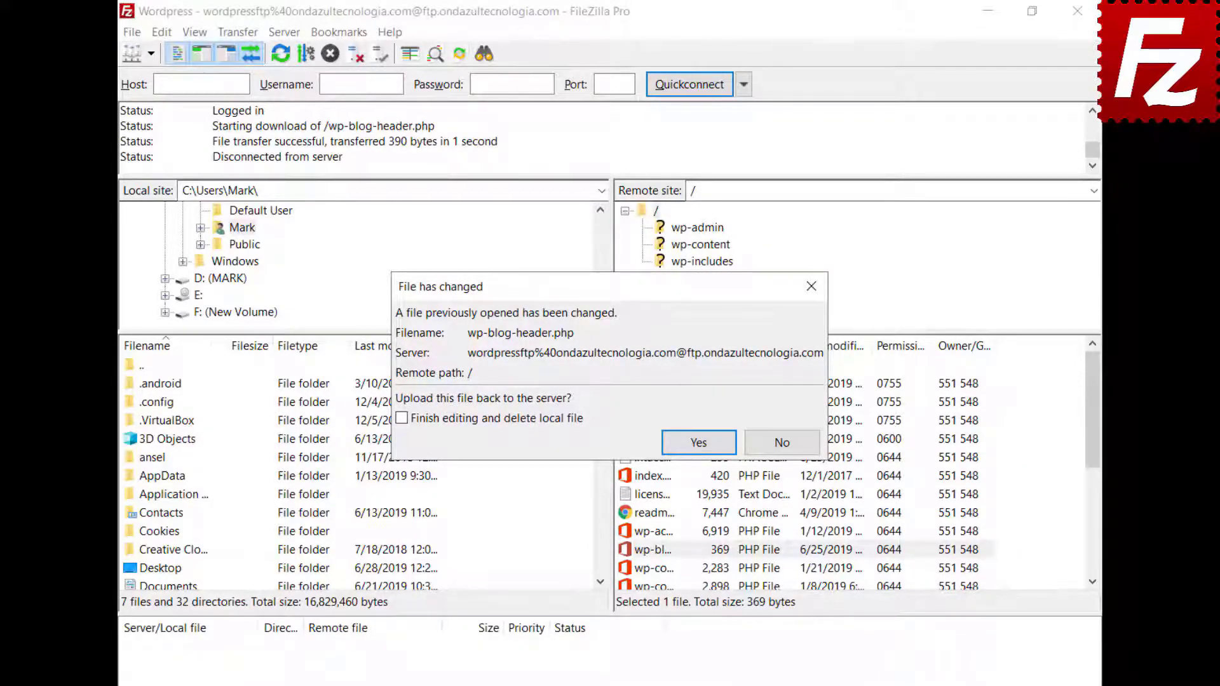
click(695, 441)
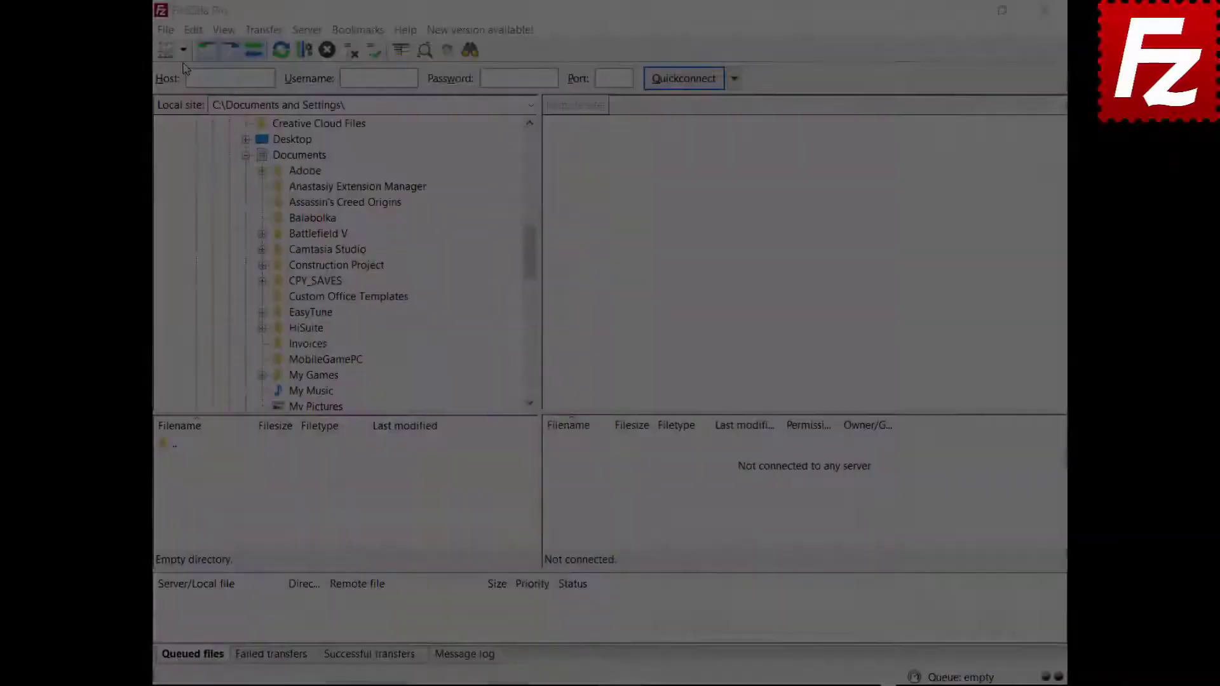
Step: Connect to the saved FTP site, download Financial.xlsx to Documents, and upload Evaluation.pdf to the server root
click(183, 50)
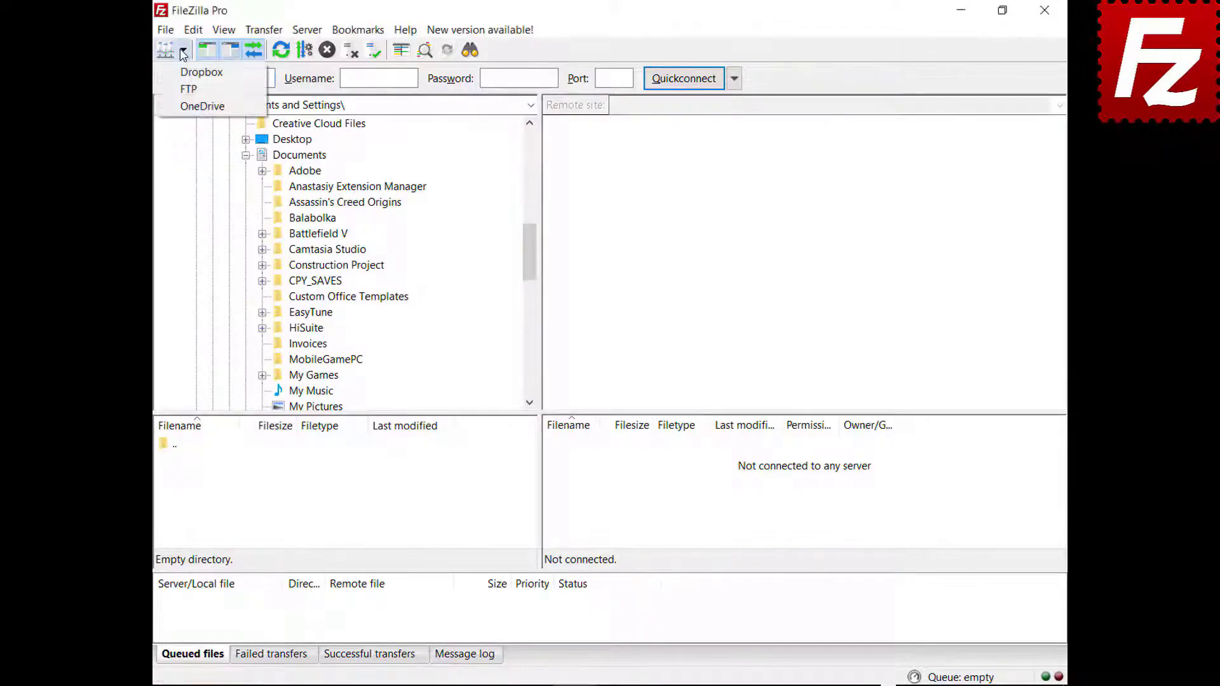
click(188, 89)
click(558, 478)
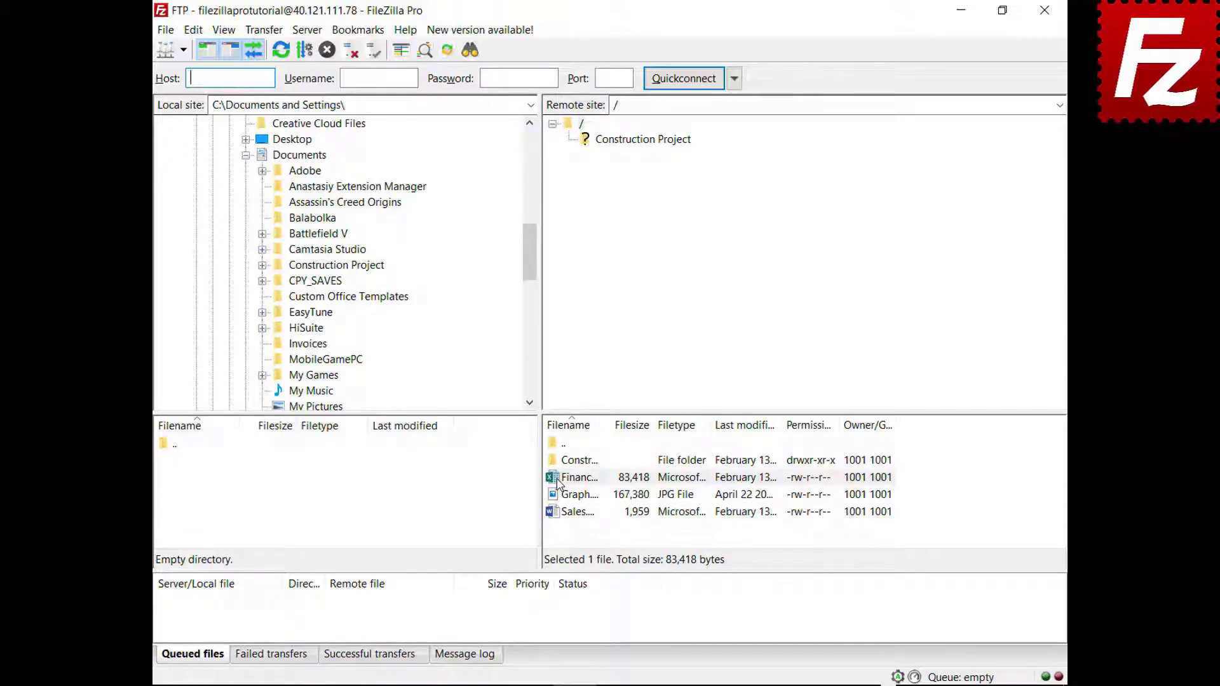
drag(557, 482, 341, 159)
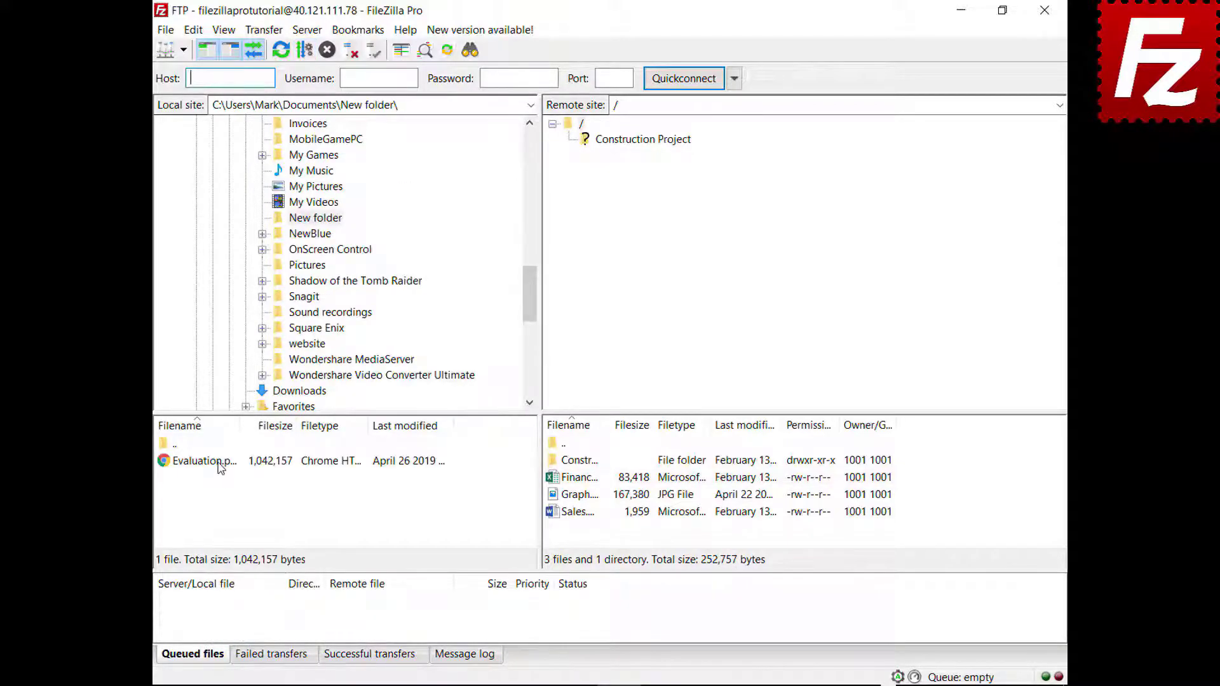
click(221, 467)
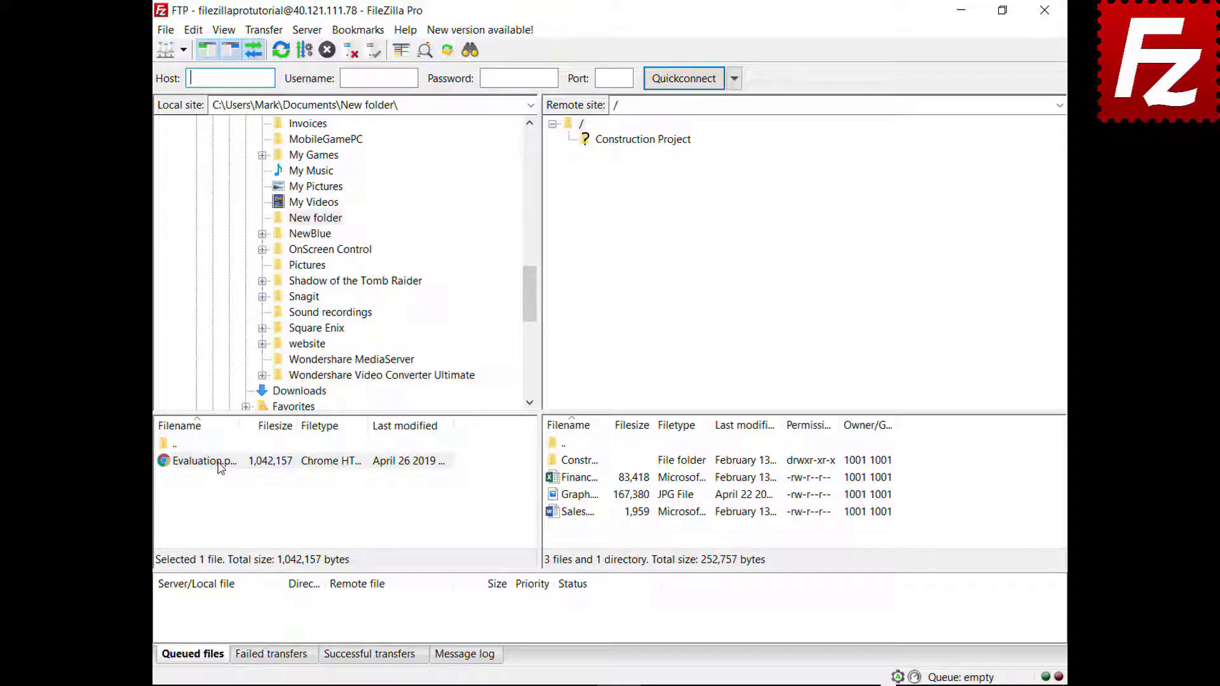
drag(221, 467, 593, 534)
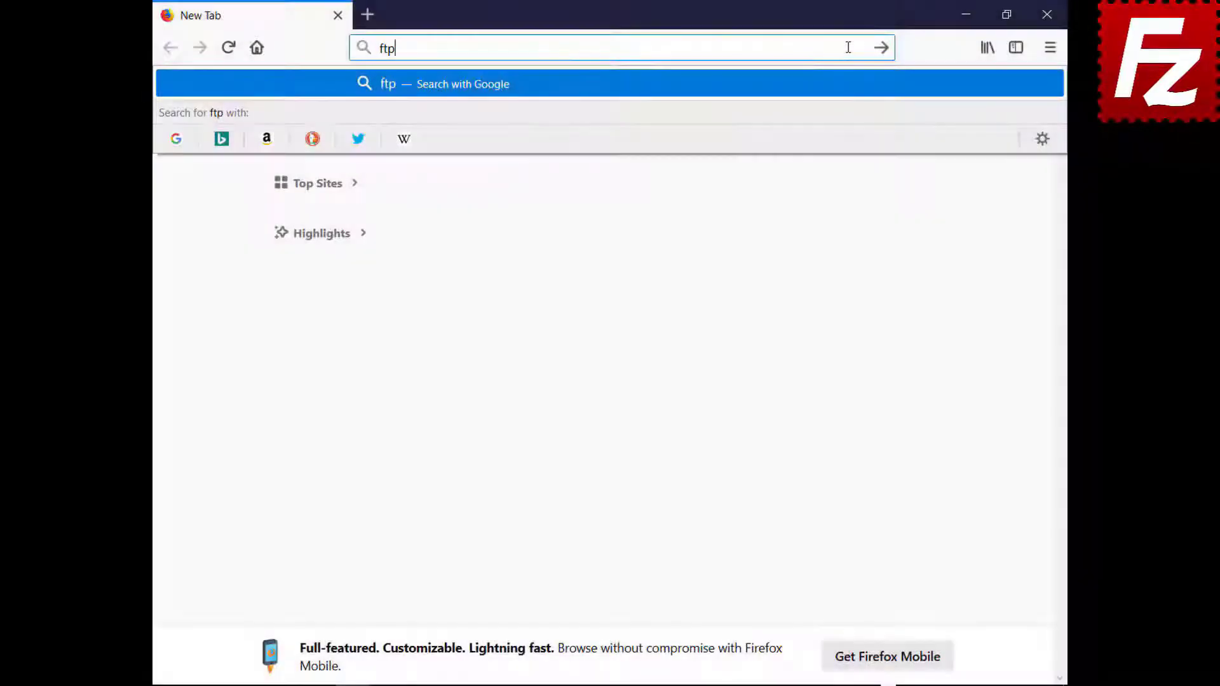
Step: Load ftptest.net and enter server address 40.121.111.78
text(test.net)
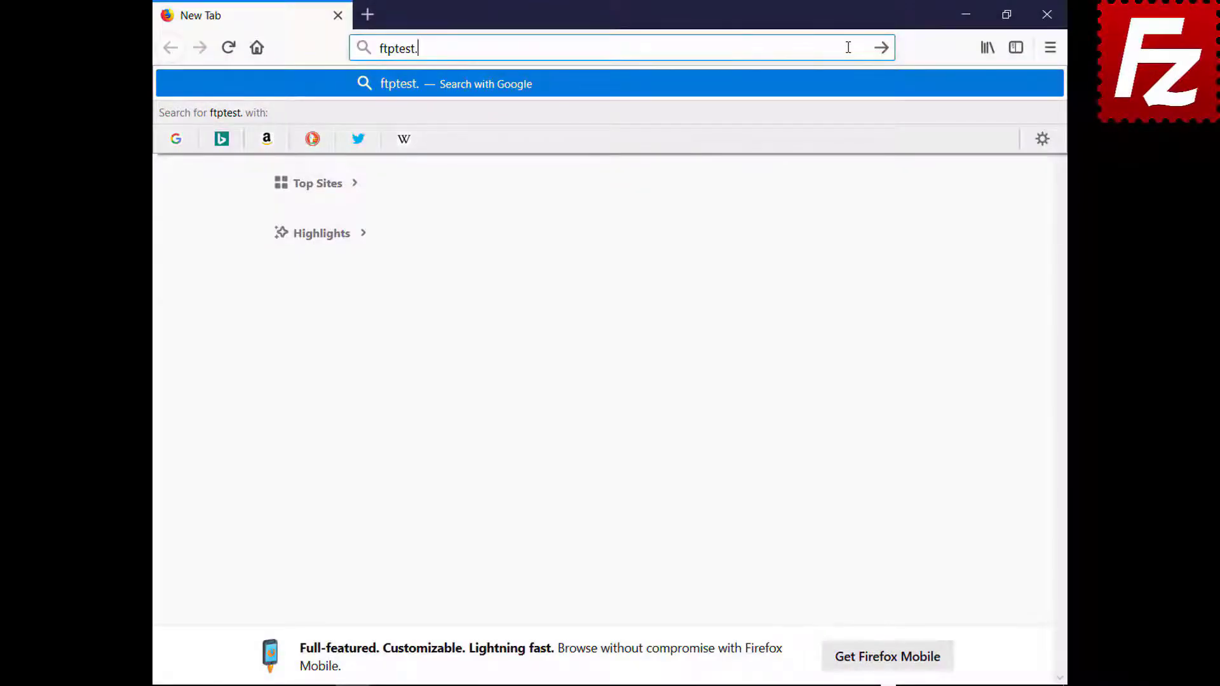
key(Return)
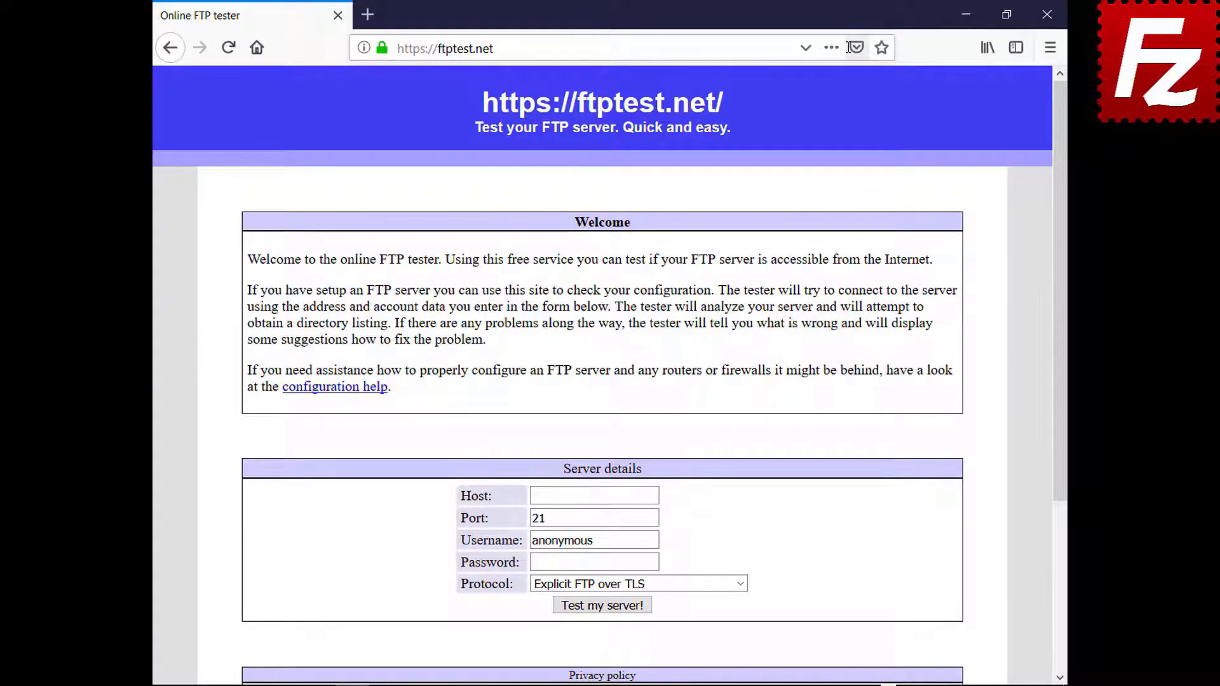
click(594, 496)
text(40.121.111.78)
Step: Enter the FTP account's username and password, allow fallback to plain FTP, and run the test
triple_click(595, 540)
key(BackSpace)
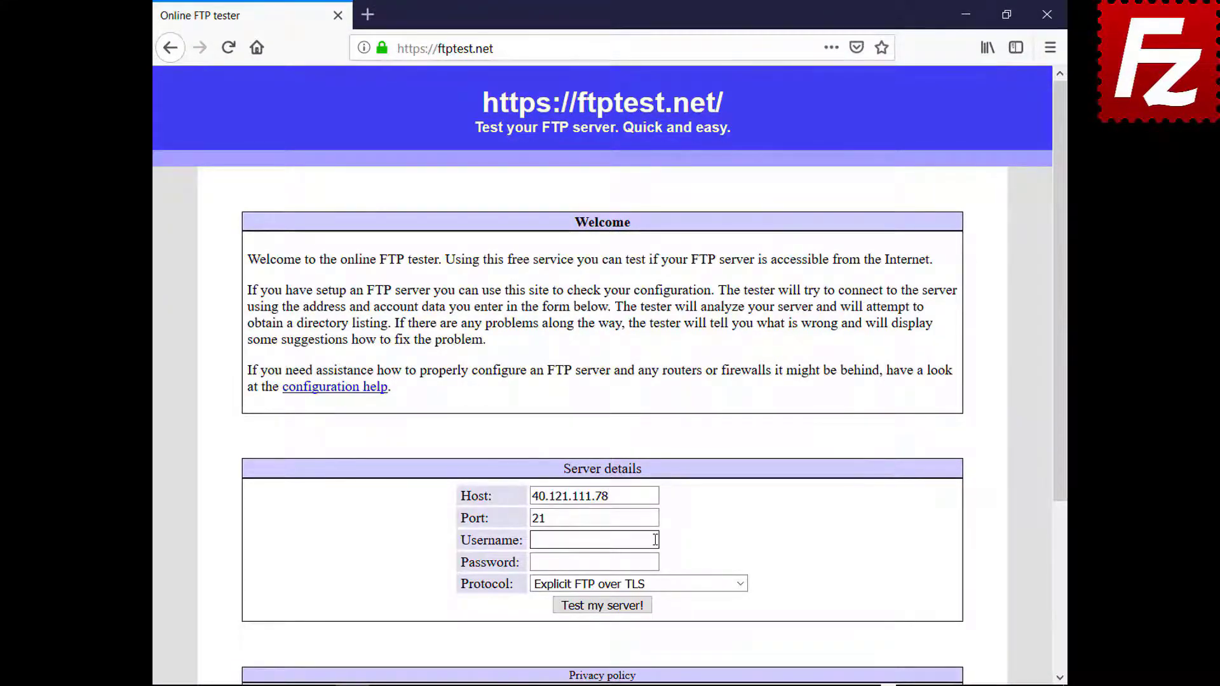
text(filezillaprotutorial)
click(655, 563)
key(ctrl+v)
click(731, 584)
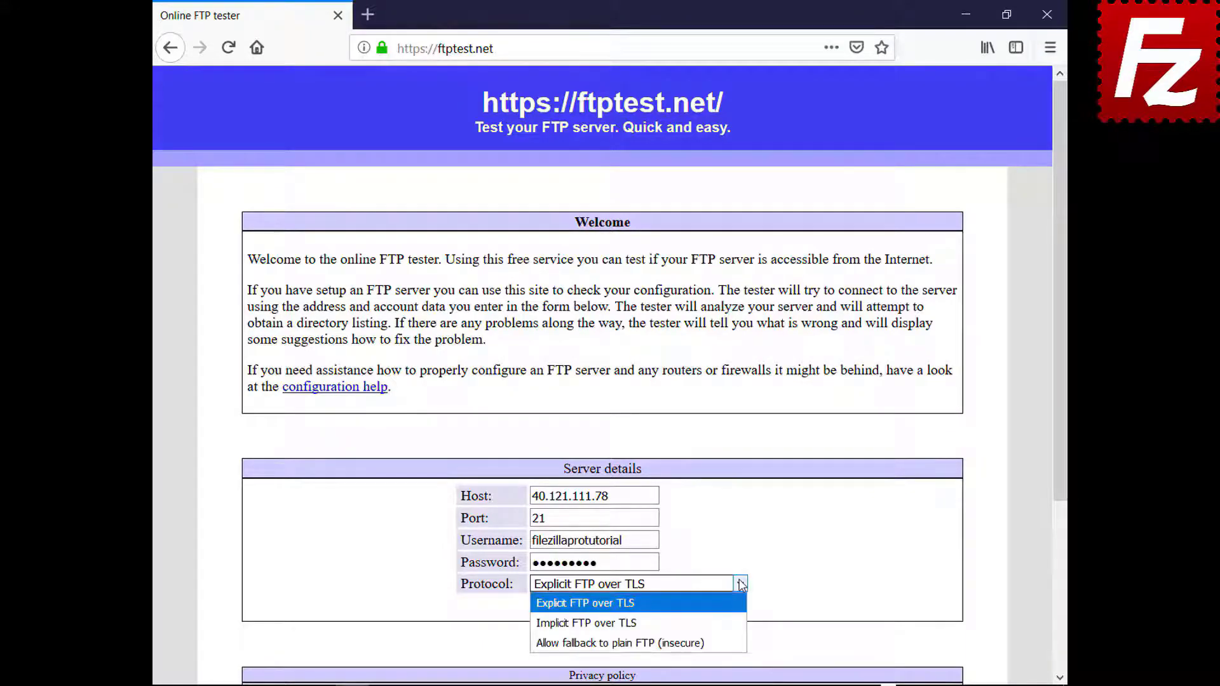
click(734, 640)
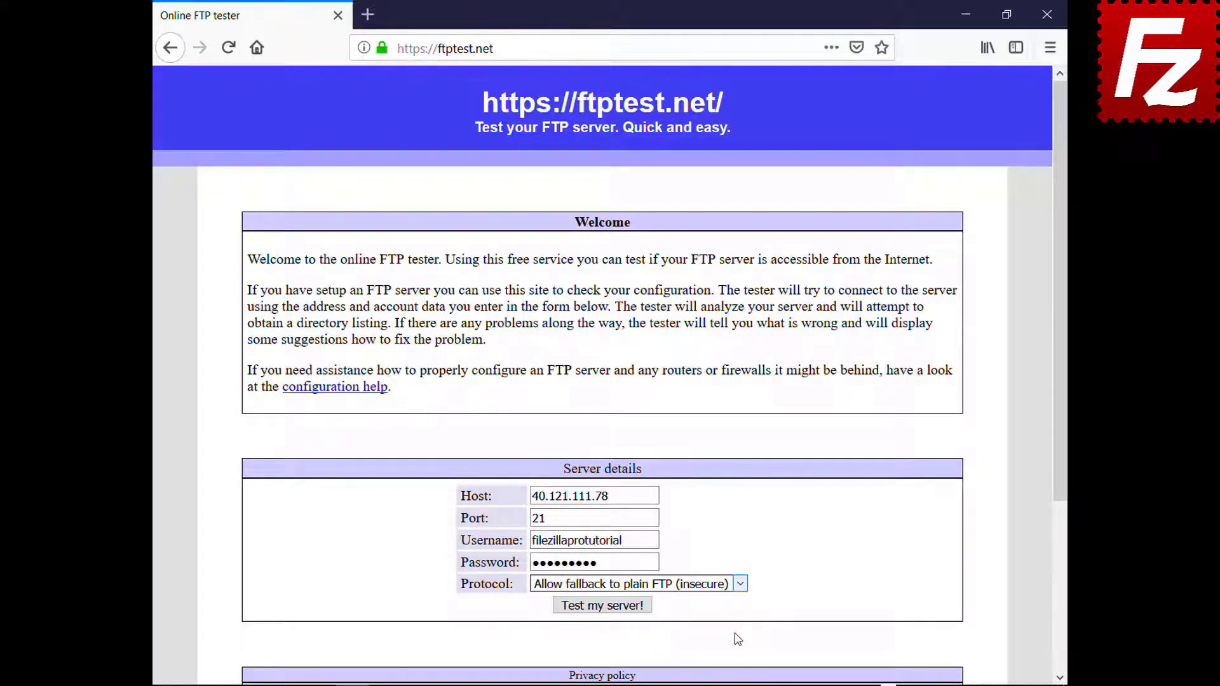
click(607, 607)
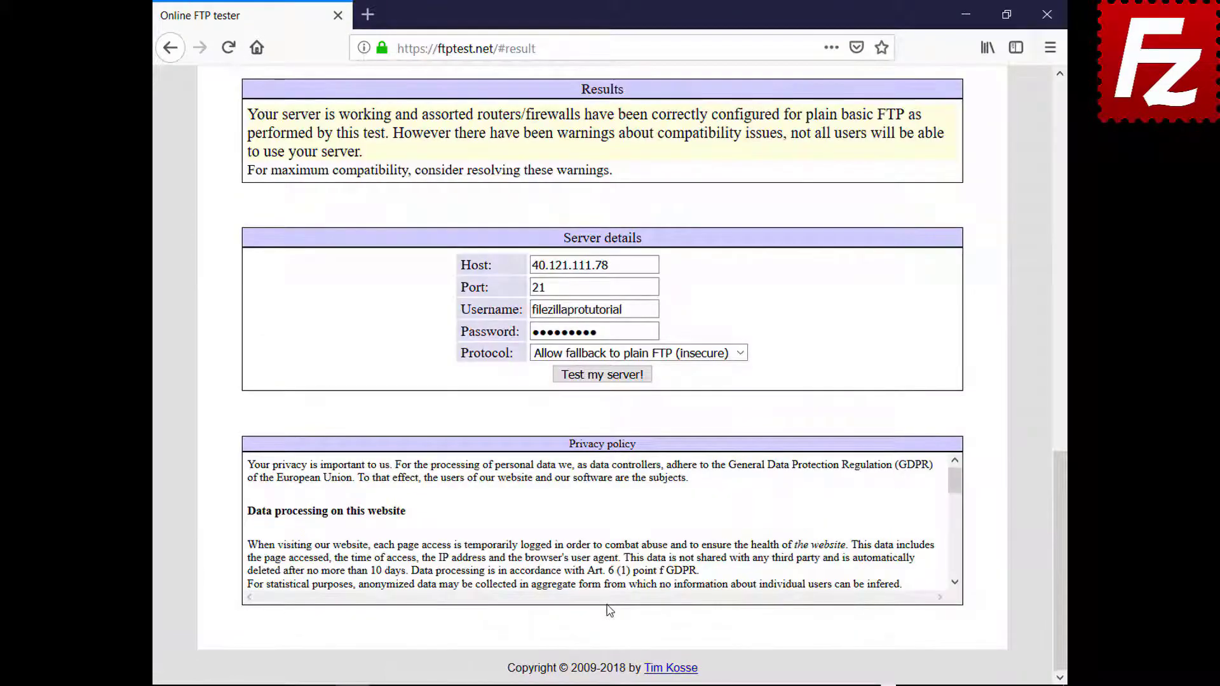
drag(1059, 524, 1003, 159)
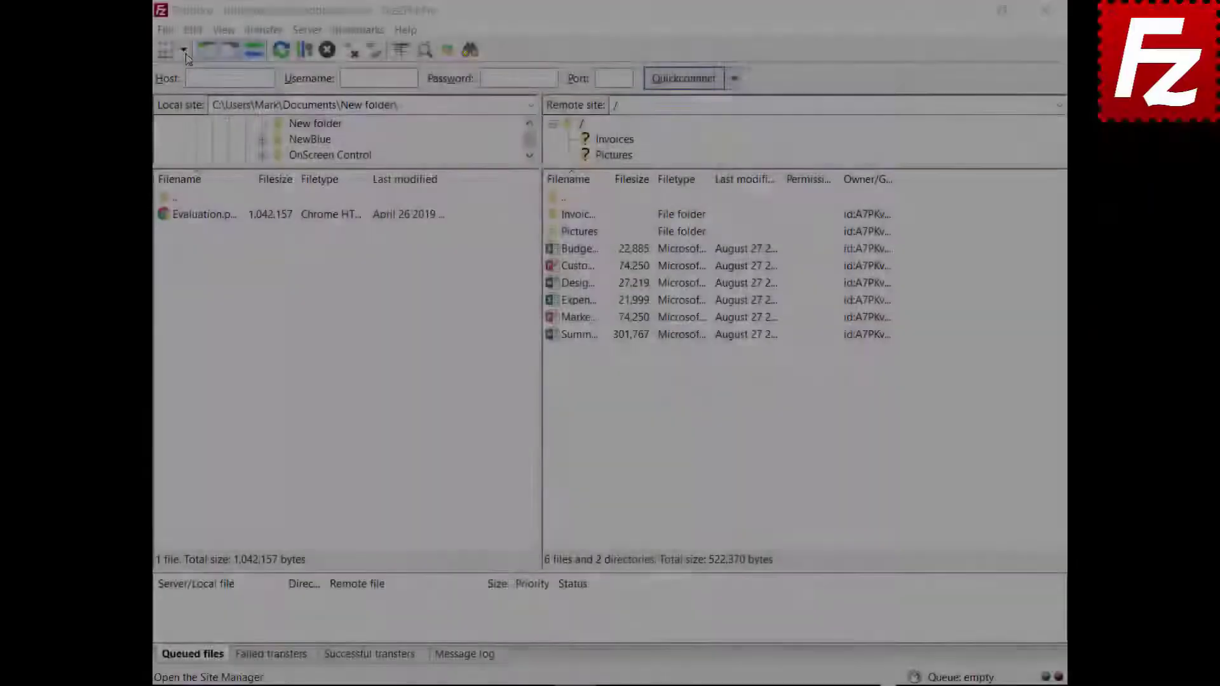
Step: Open the saved OneDrive site in a new tab, then return to the Dropbox tab
click(183, 49)
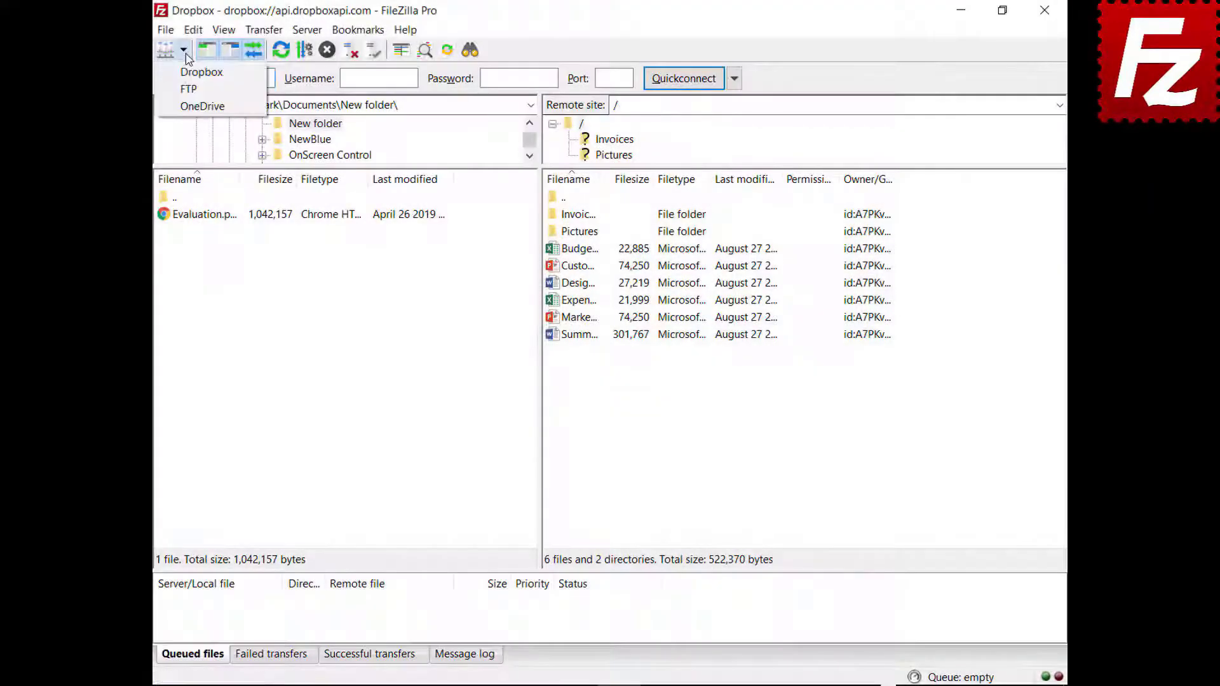
click(189, 107)
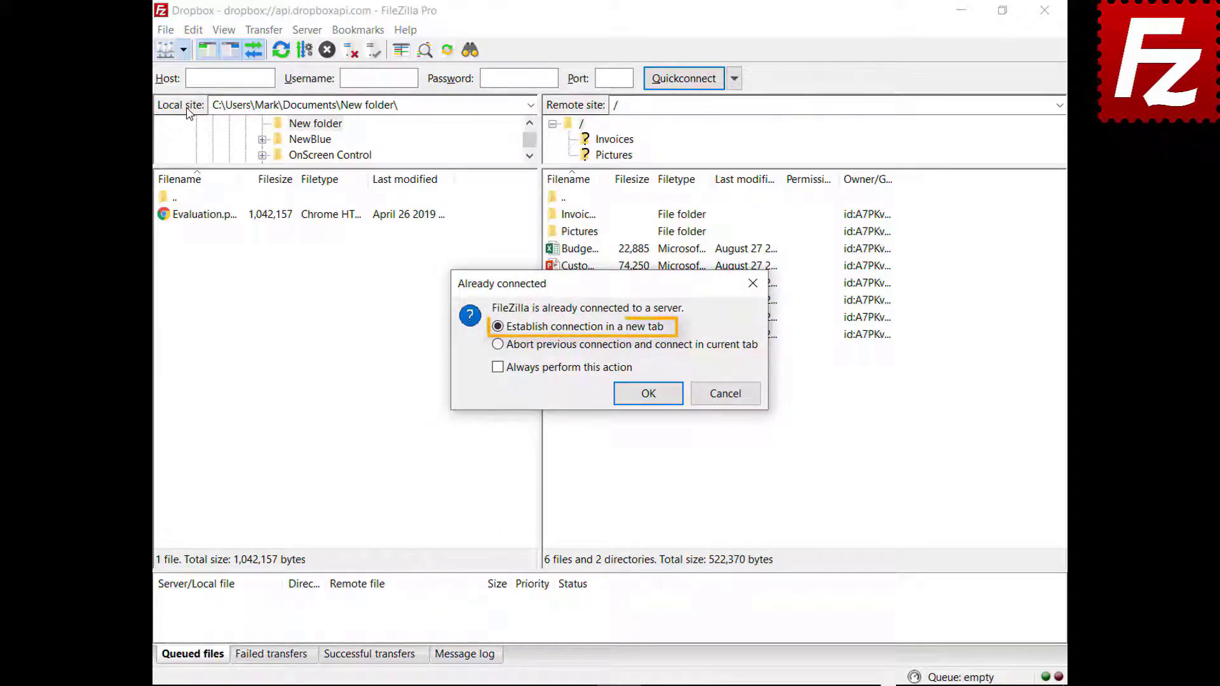
click(649, 396)
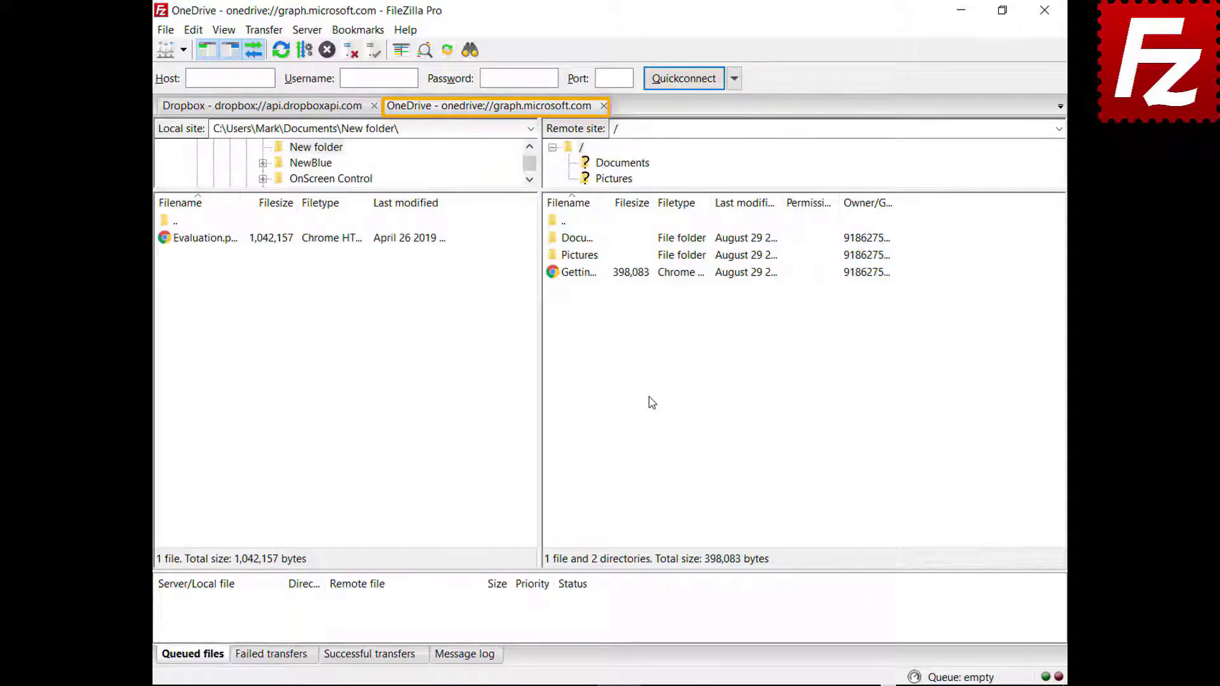
click(260, 107)
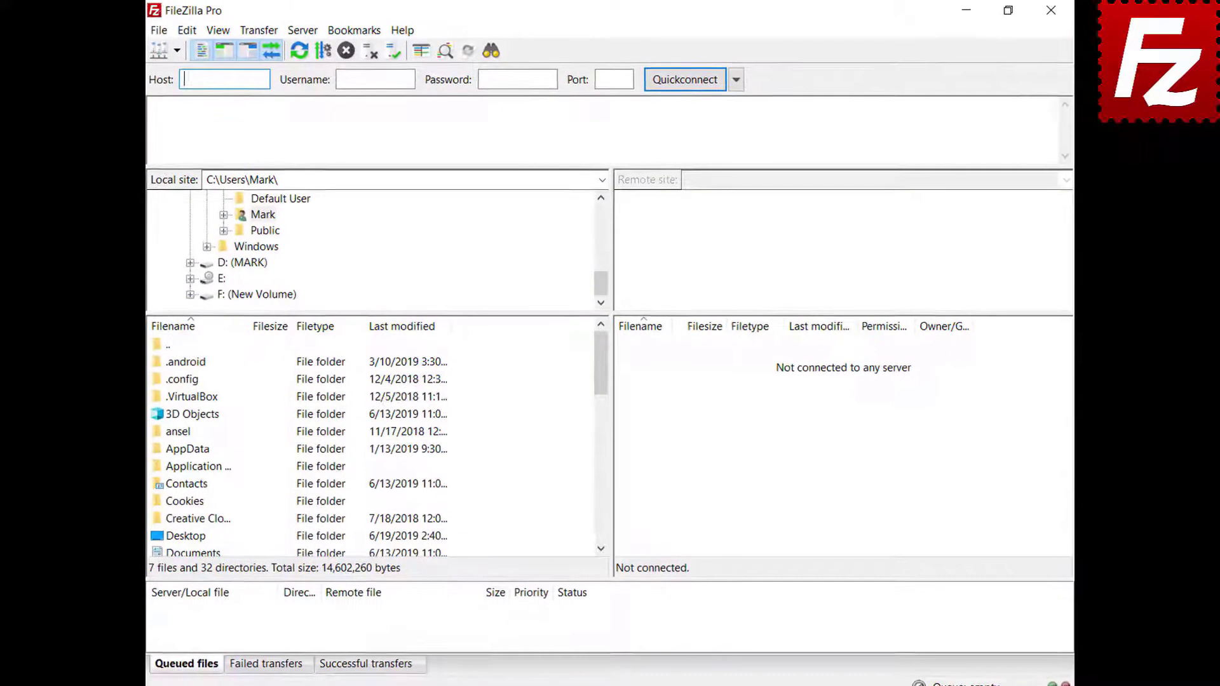
Step: Quickconnect to 40.121.111.78 using the account's username and password
key(Tab)
key(ctrl+v)
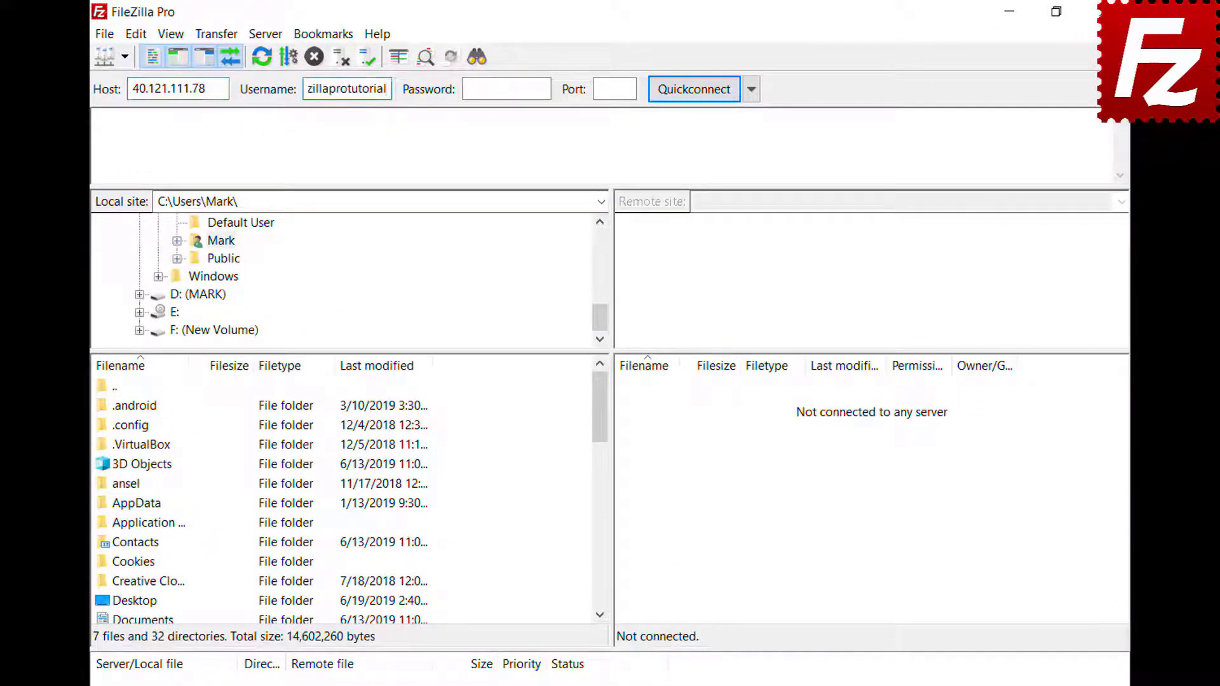
key(Tab)
key(ctrl+v)
key(Return)
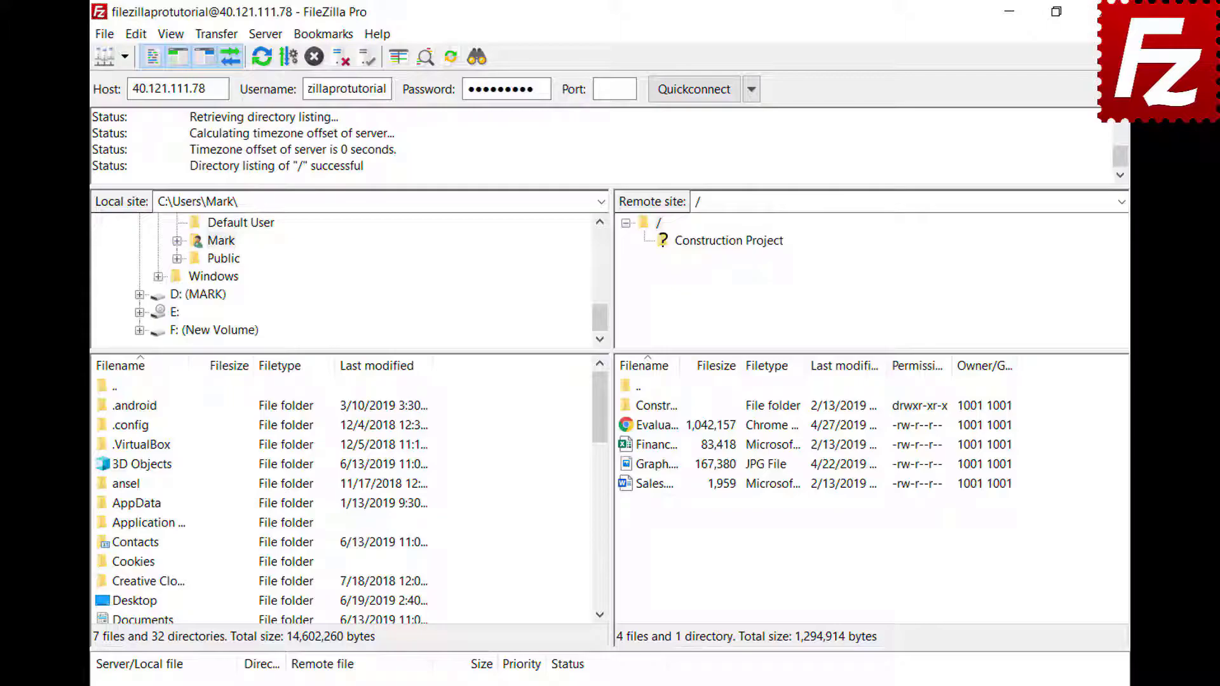
Step: Save the connection to Site Manager as 'New connection' and open the Manual transfer dialog
click(105, 35)
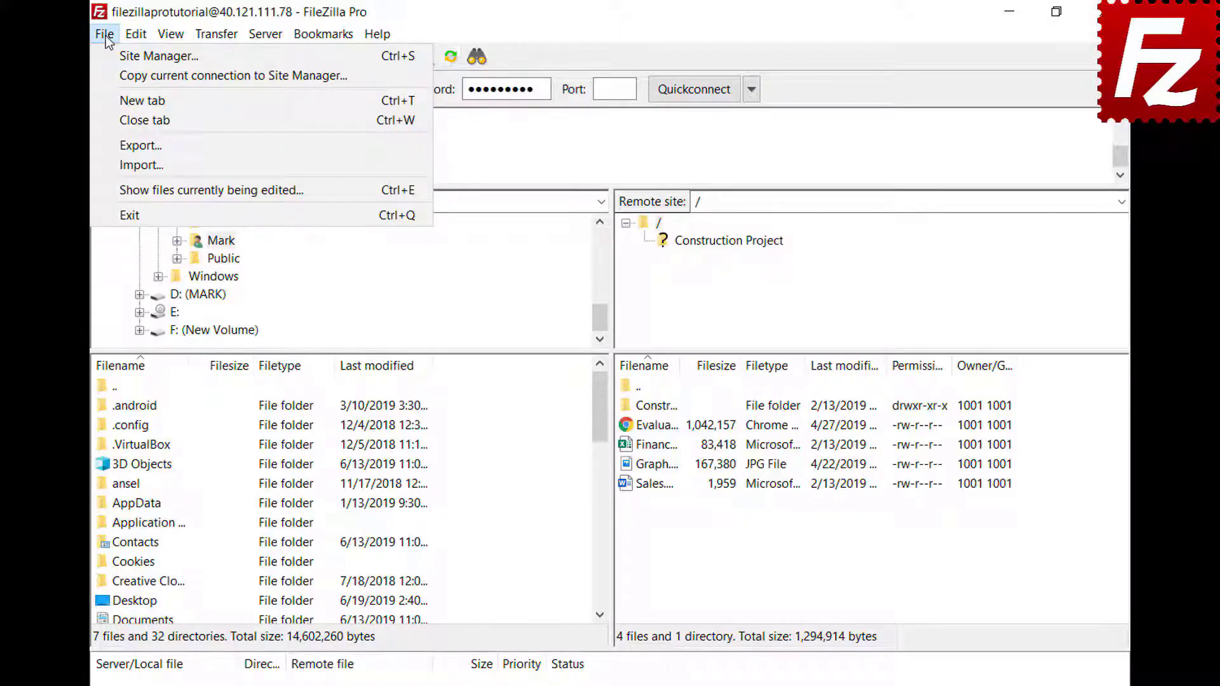
click(112, 75)
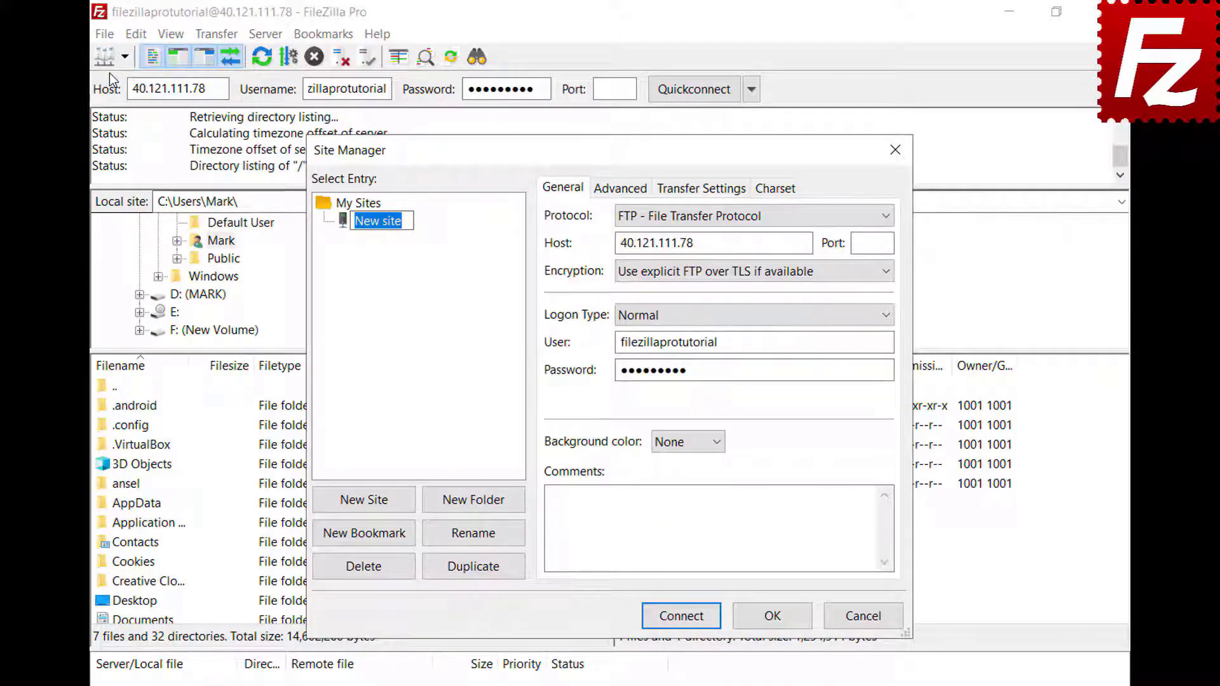
text(New connecti)
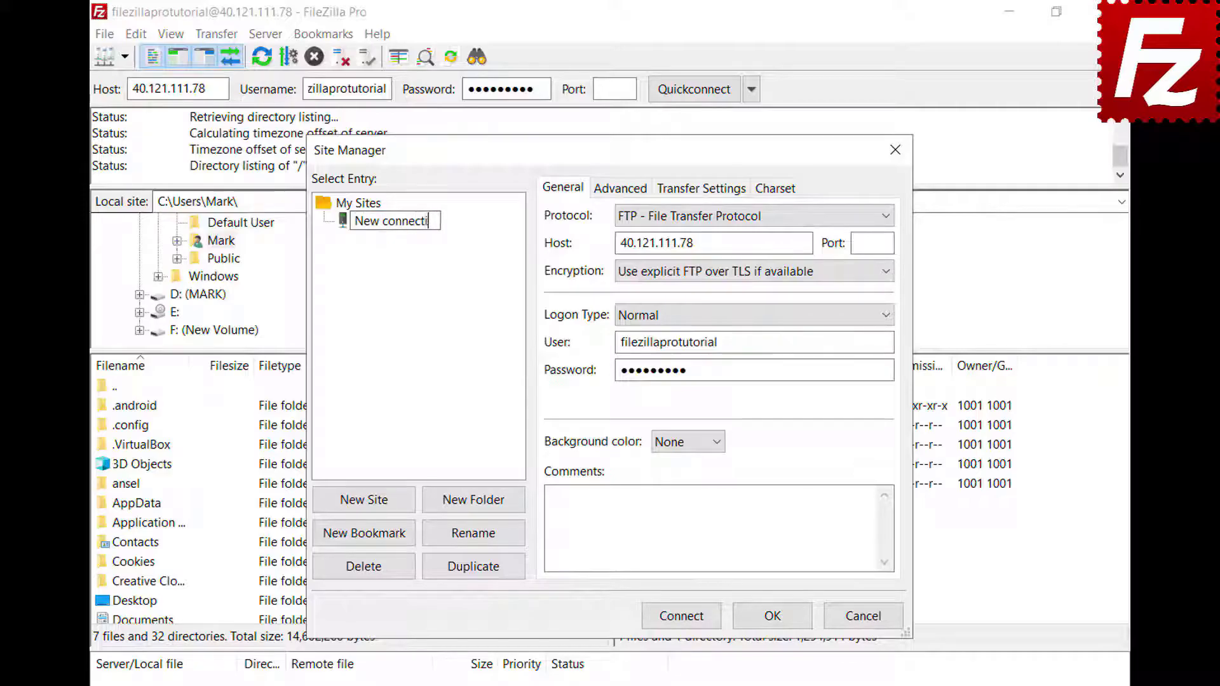
text(on)
key(Return)
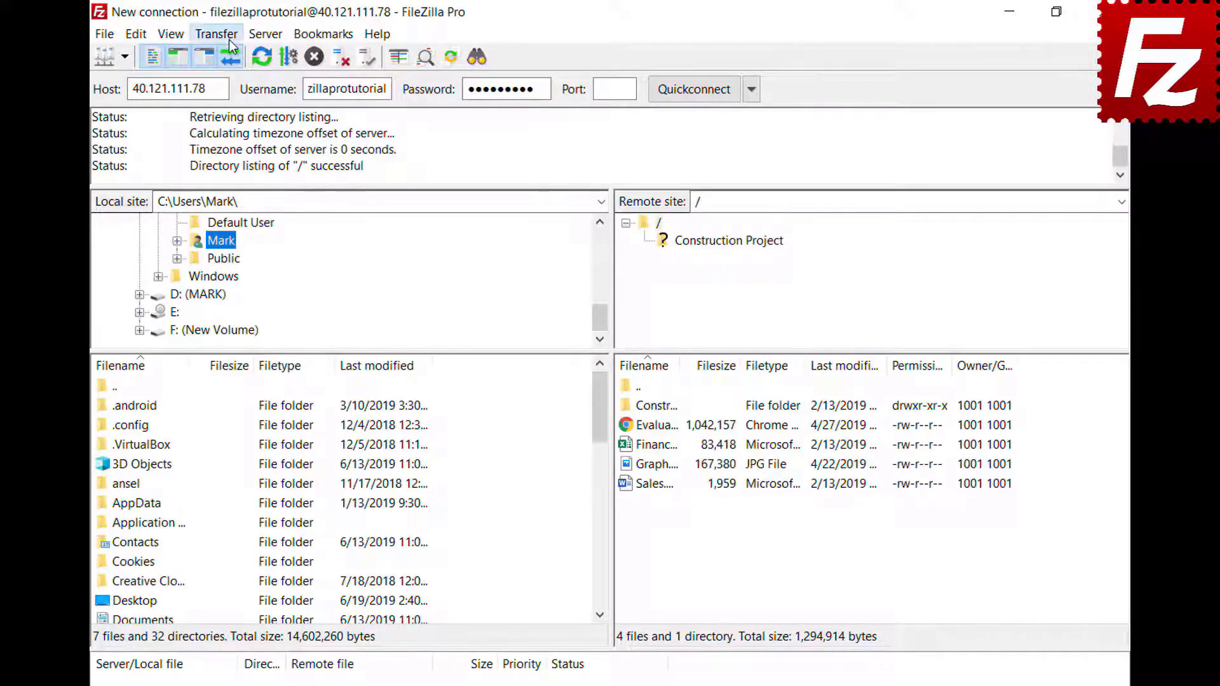
click(230, 45)
click(248, 164)
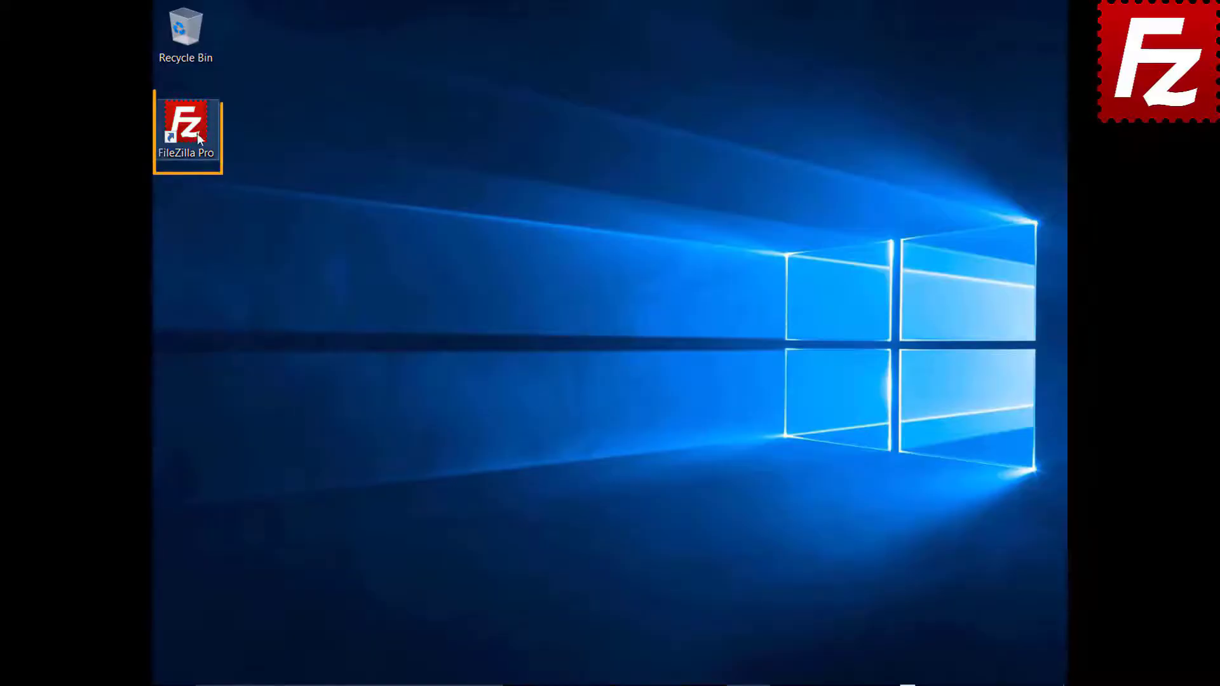
Step: Relaunch FileZilla Pro, reconnect to 40.121.111.78, disconnect, then reconnect via the Server menu
double_click(194, 132)
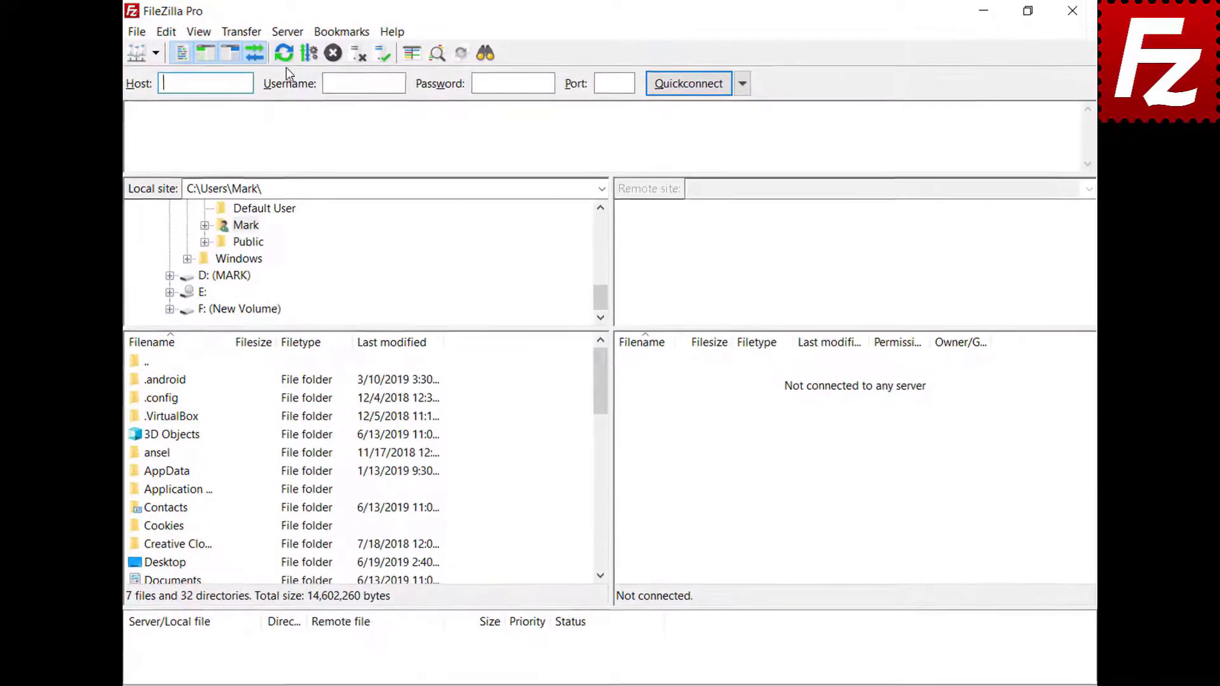
click(287, 31)
click(311, 76)
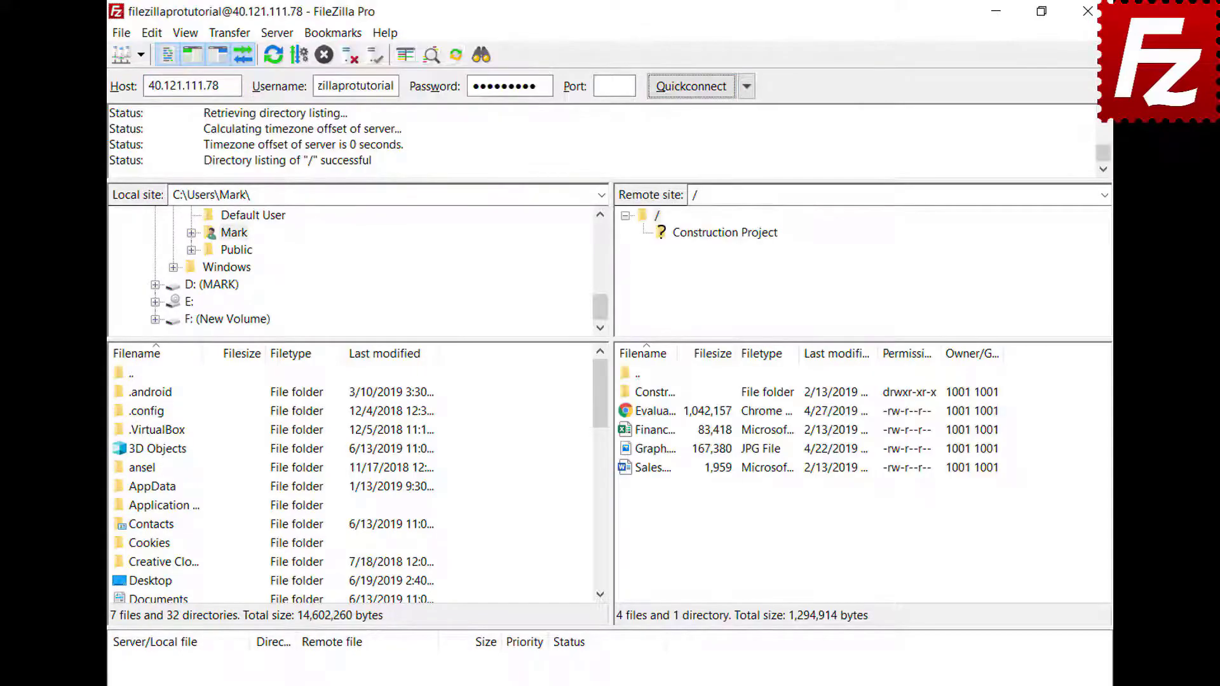
click(275, 40)
click(280, 96)
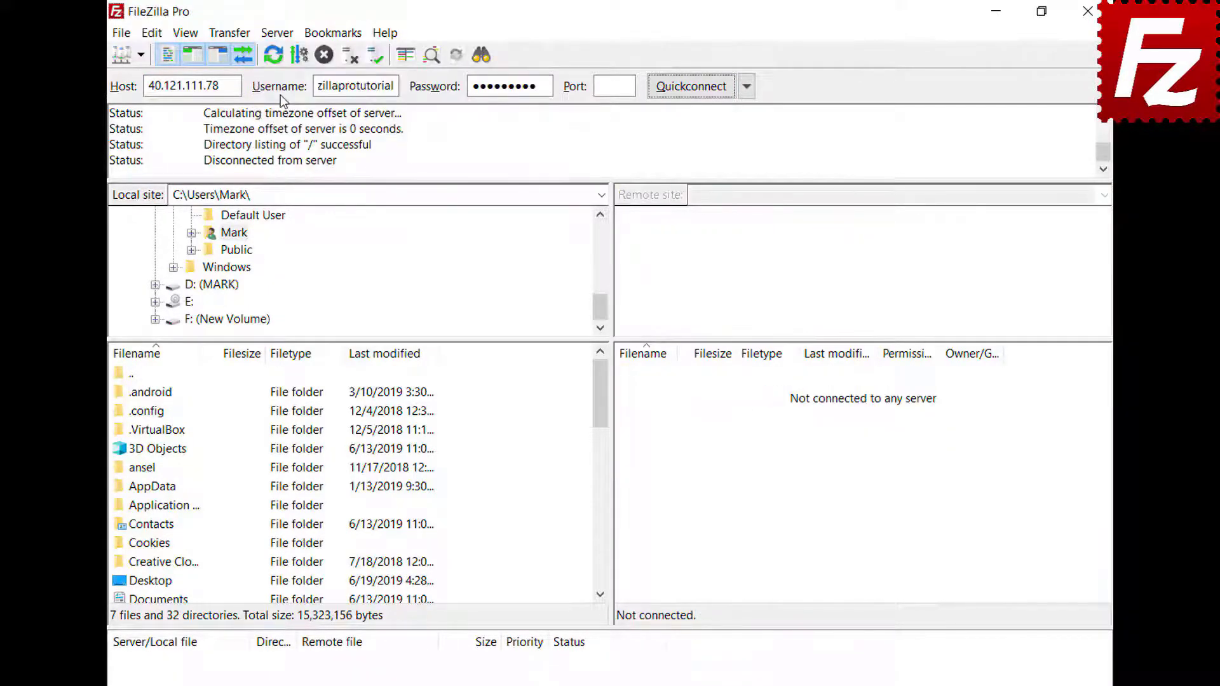
click(280, 32)
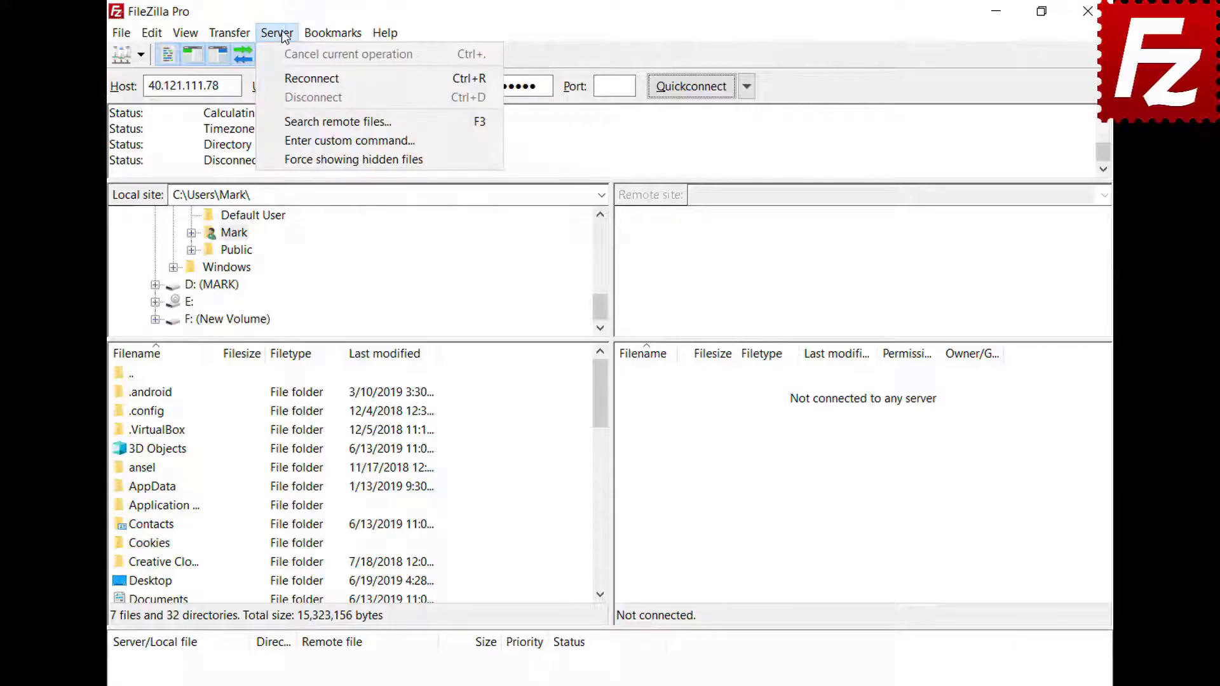
click(290, 78)
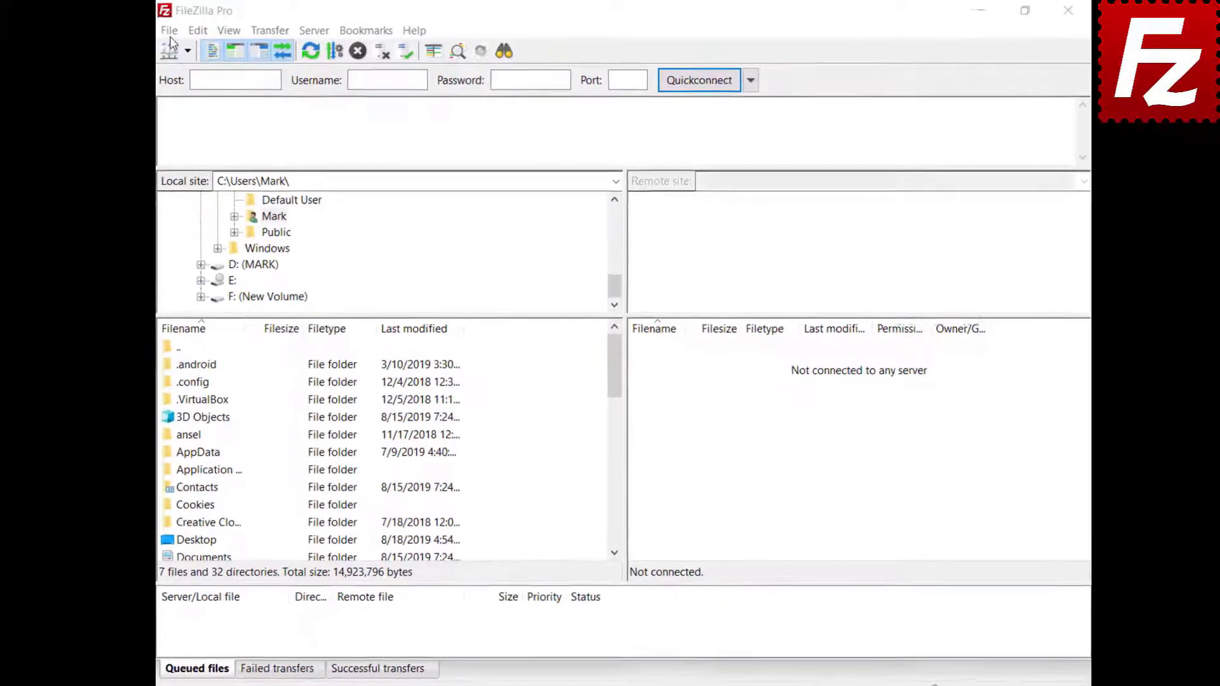
Step: Create a site named 'Google Drive' using the Google Drive protocol and the Google account as user
click(182, 36)
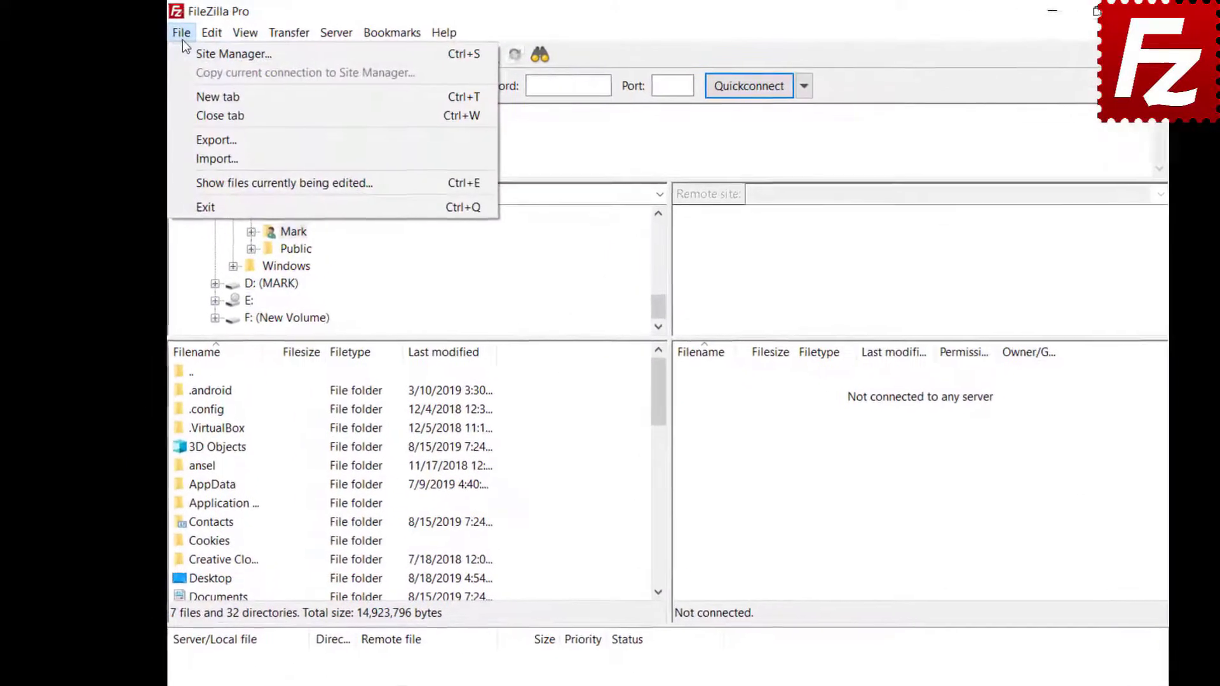
click(186, 51)
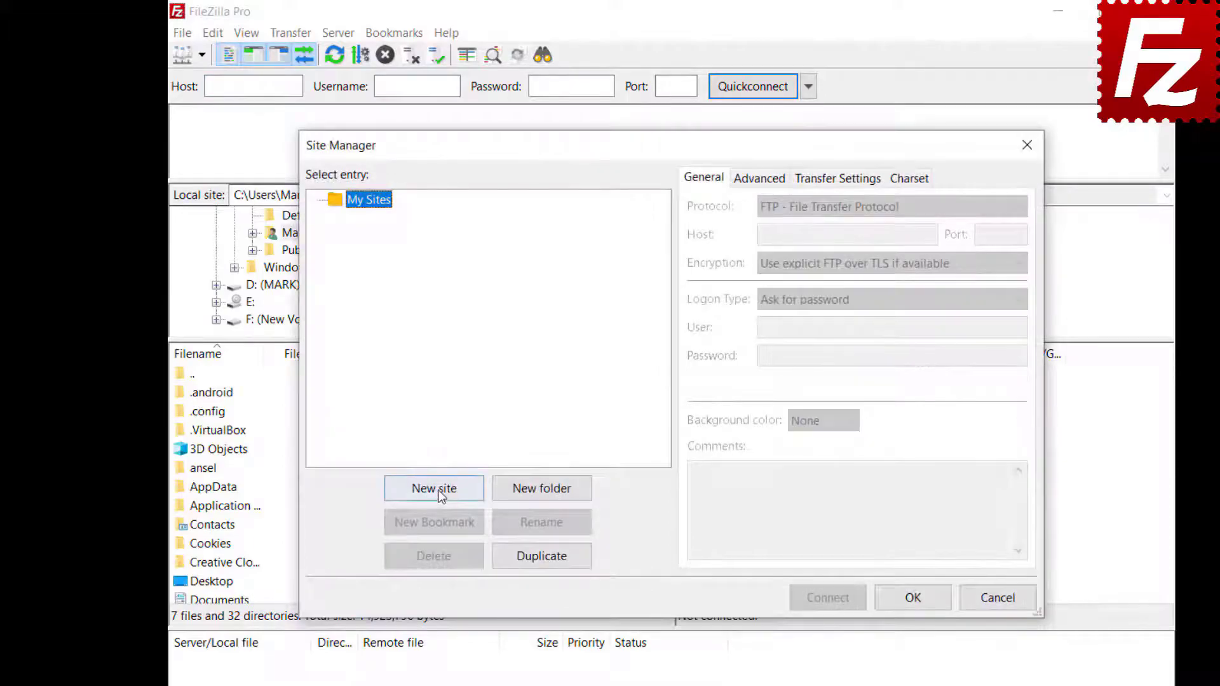
click(437, 493)
text(Google Drive)
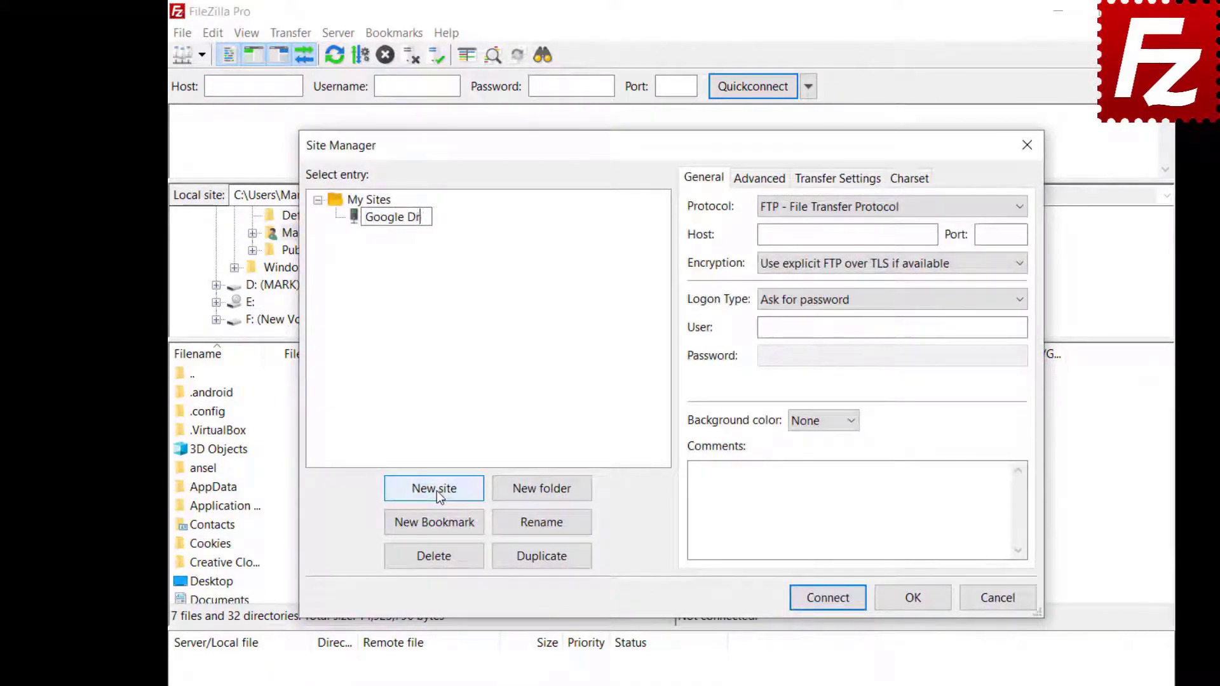
click(1015, 211)
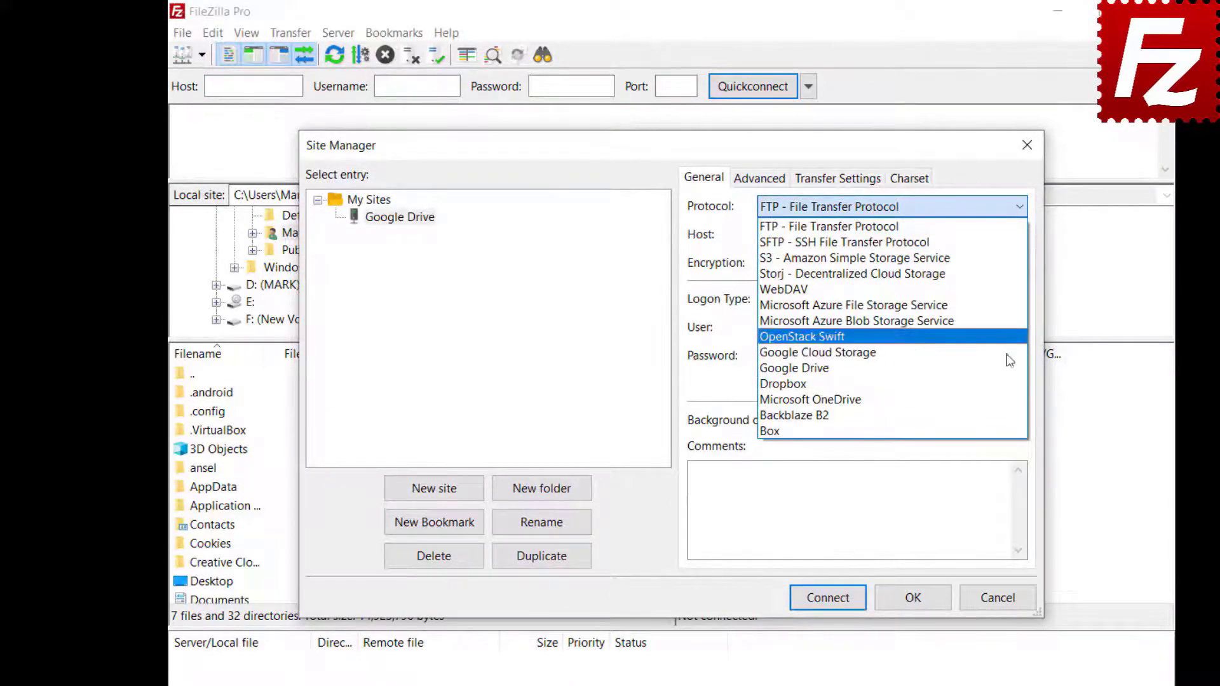
click(1010, 366)
click(892, 327)
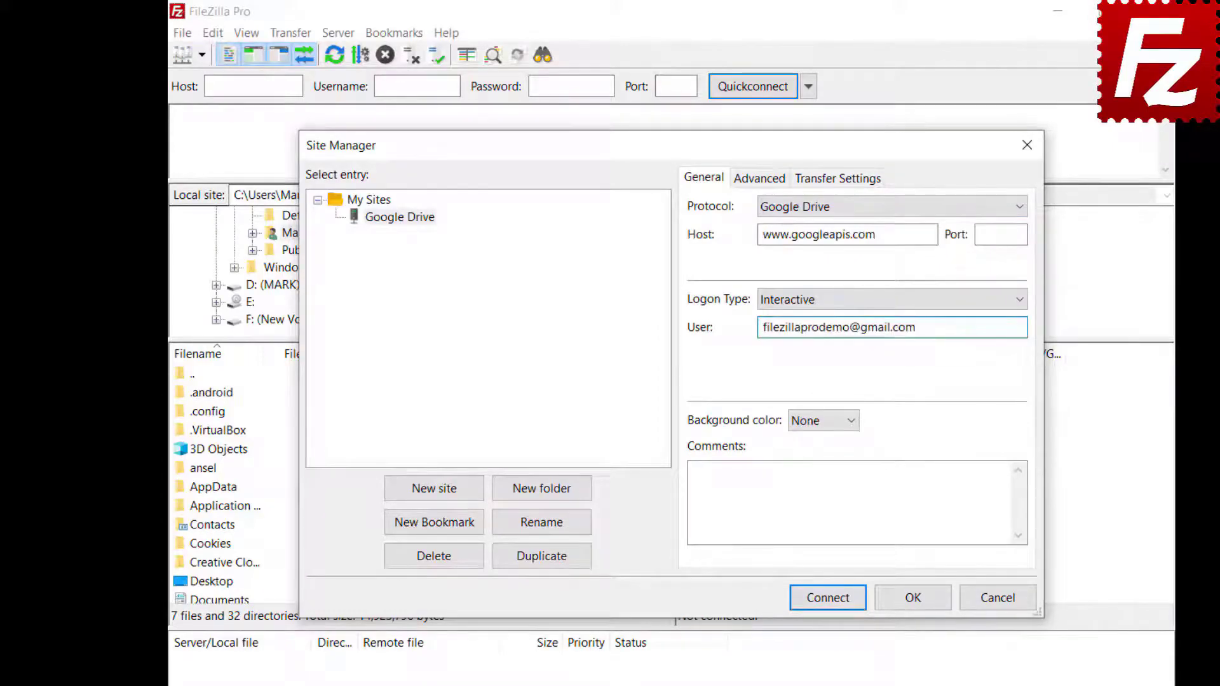
Step: Set default local directory Documents\Construction Project and remote directory /My Drive/Construction Project
click(748, 184)
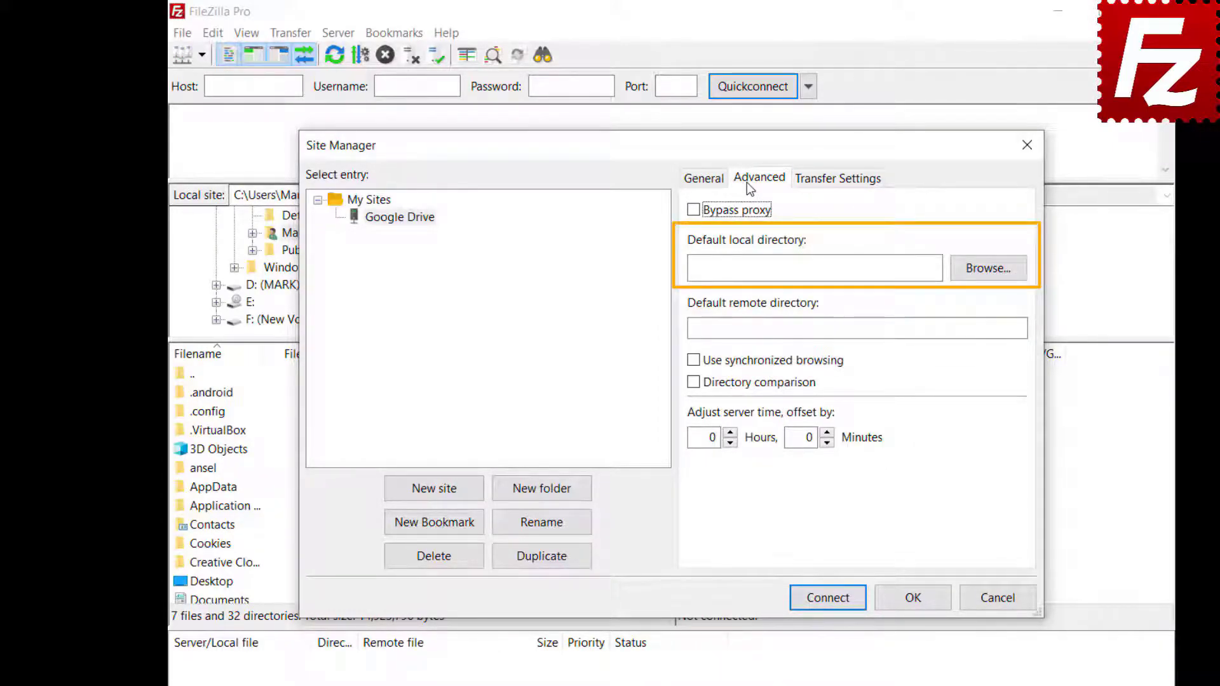
click(985, 276)
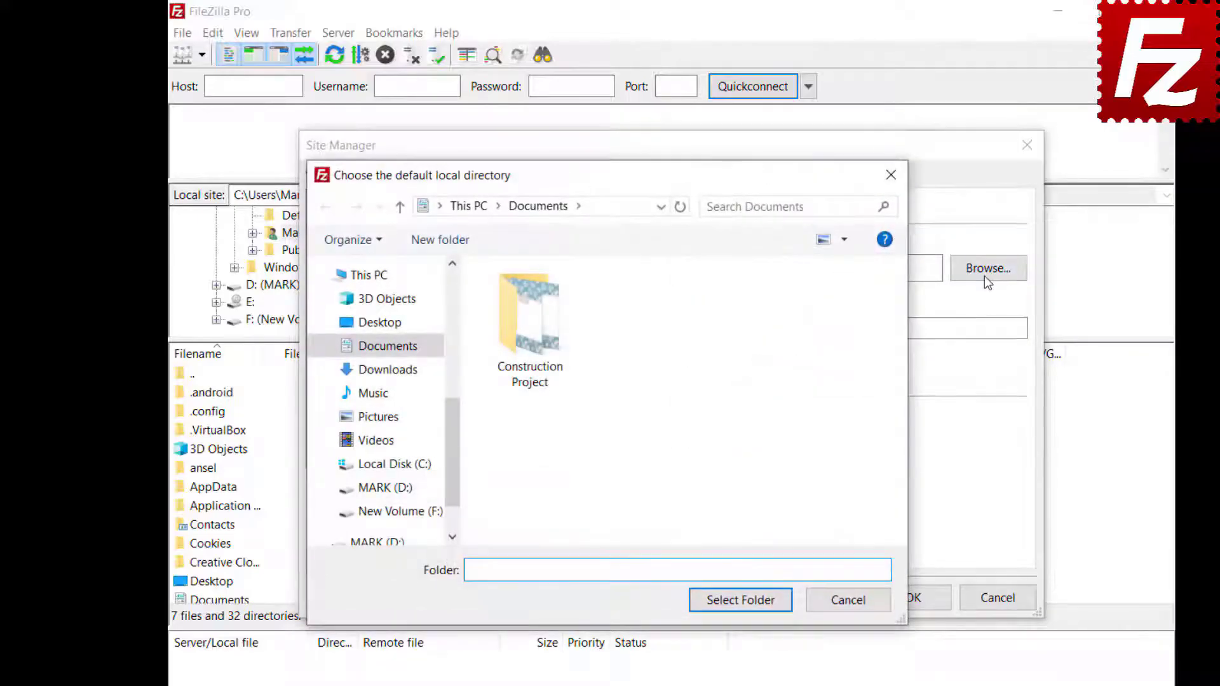
double_click(533, 337)
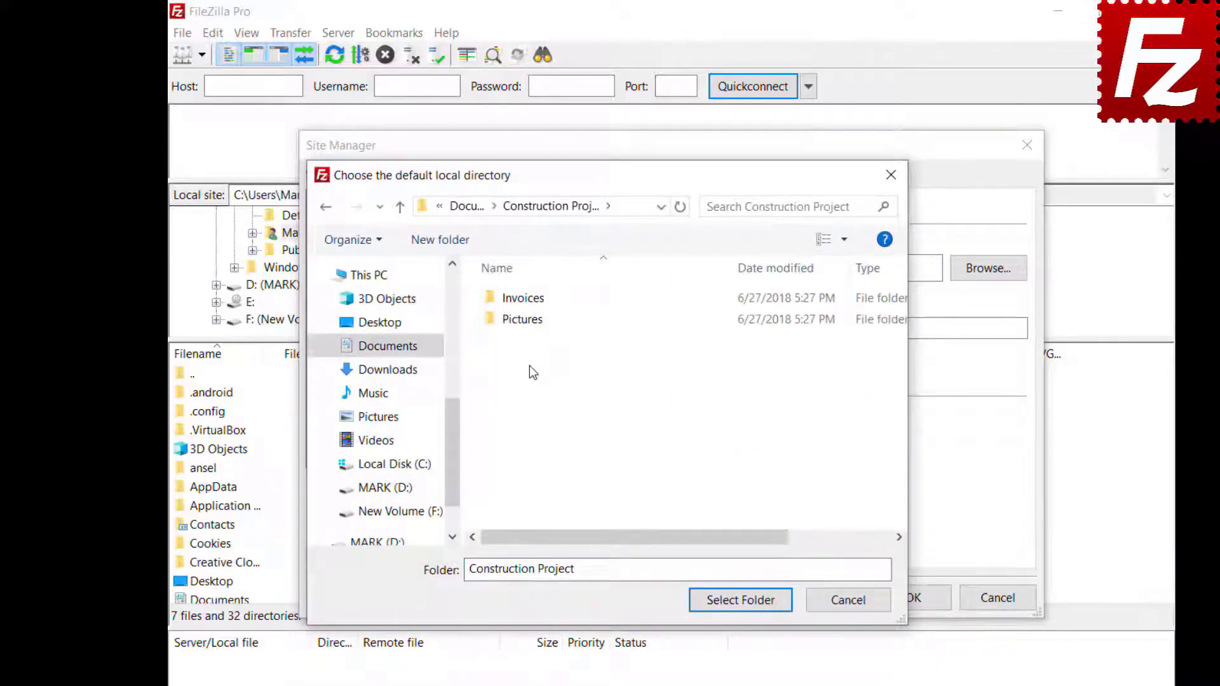
click(741, 602)
text(/My Drive/Construction Project)
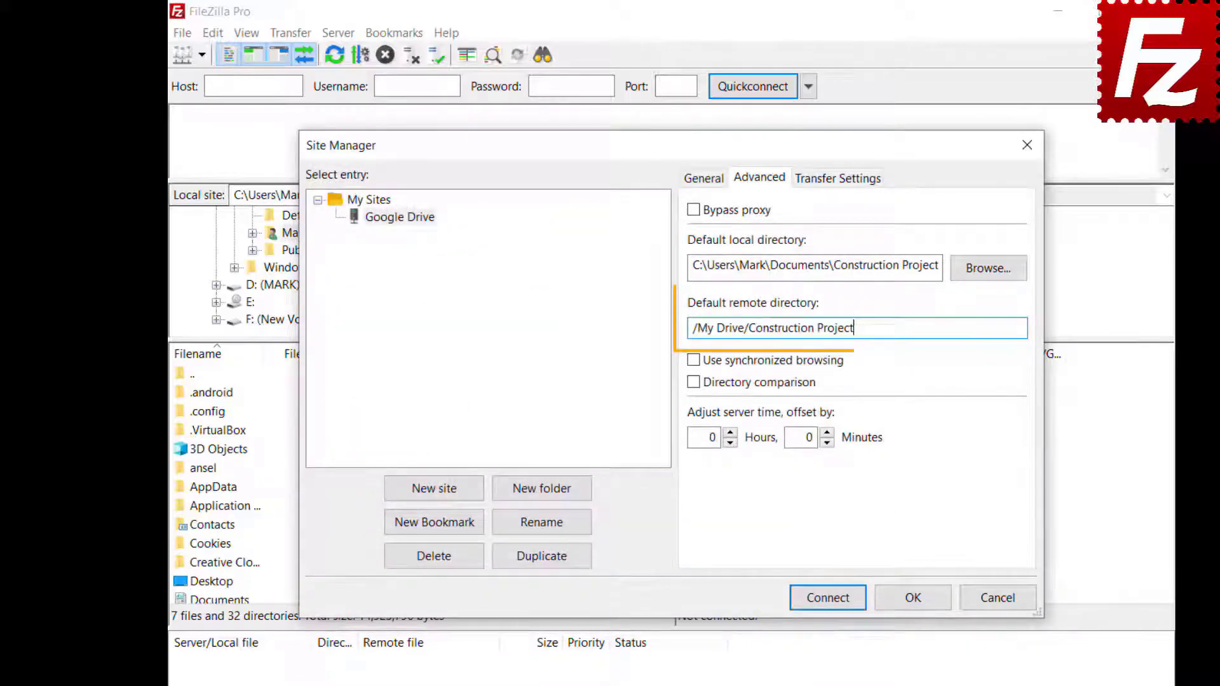
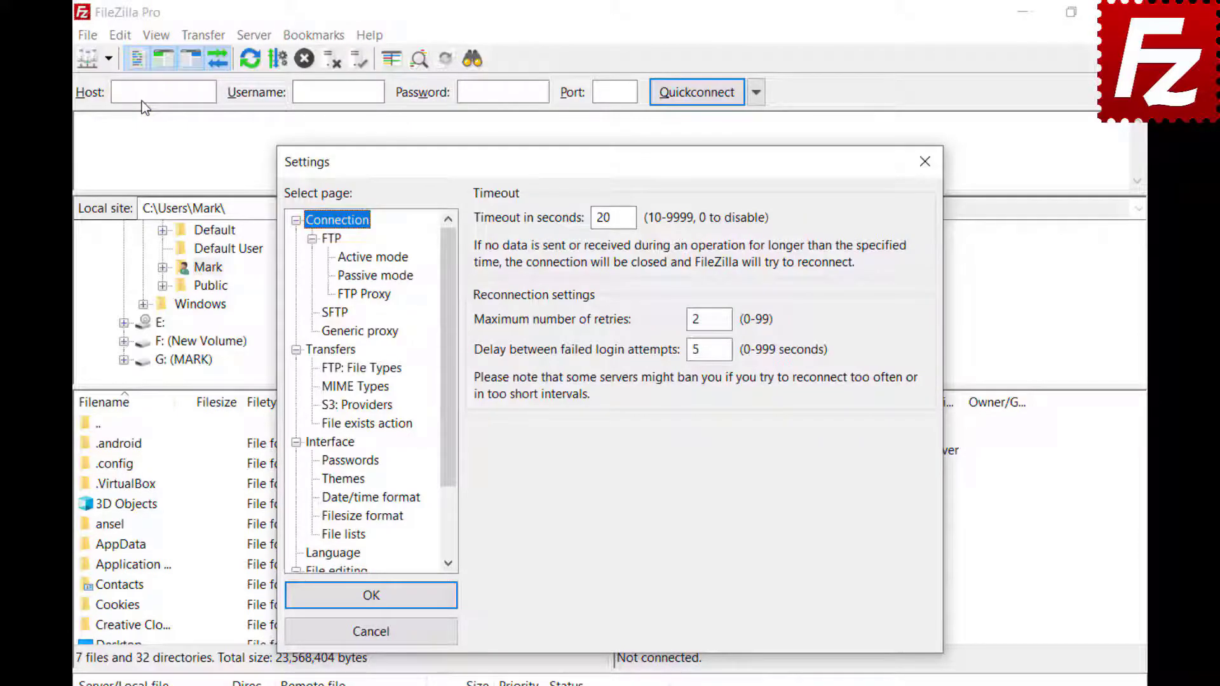
Step: In Interface > File lists, set Sorting mode to 'Sort directories inline' and Name sorting to 'Natural sort'
click(320, 443)
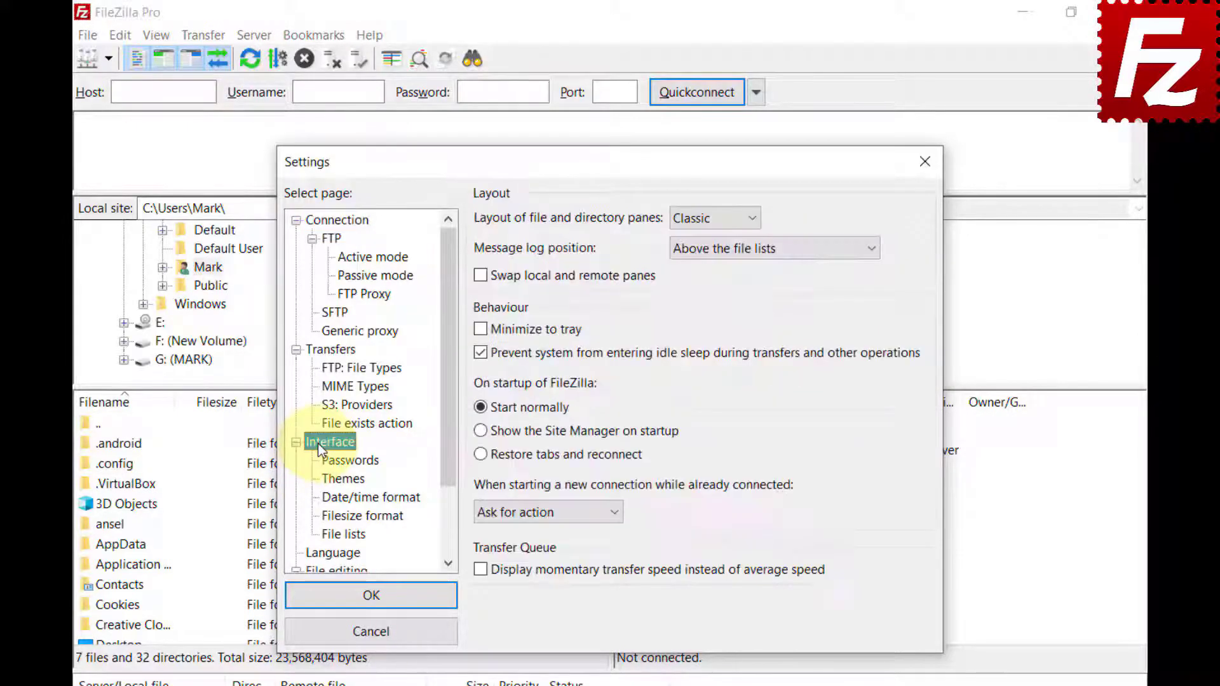
click(328, 535)
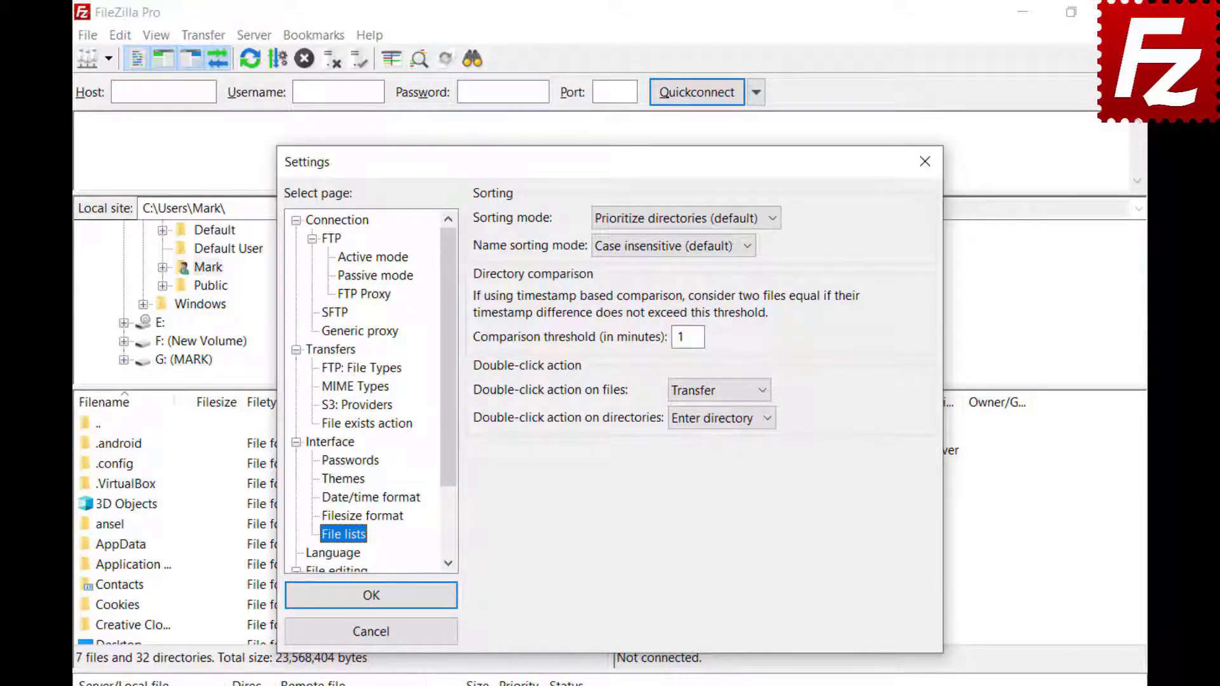
click(772, 219)
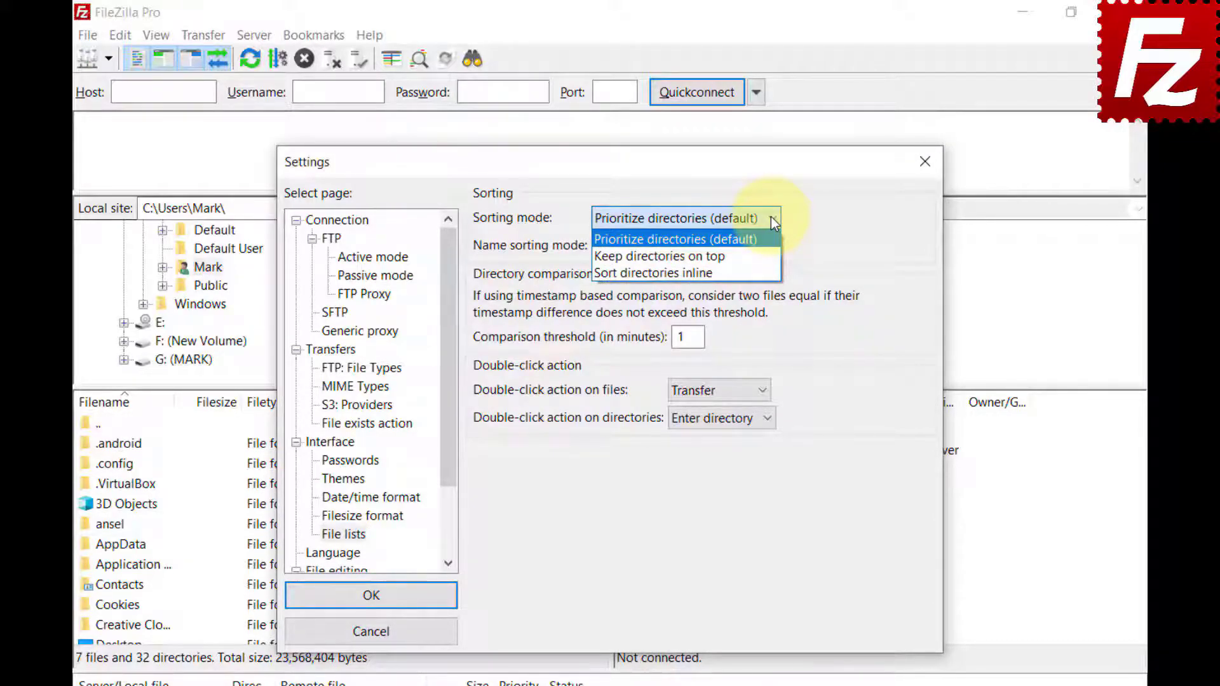
click(772, 254)
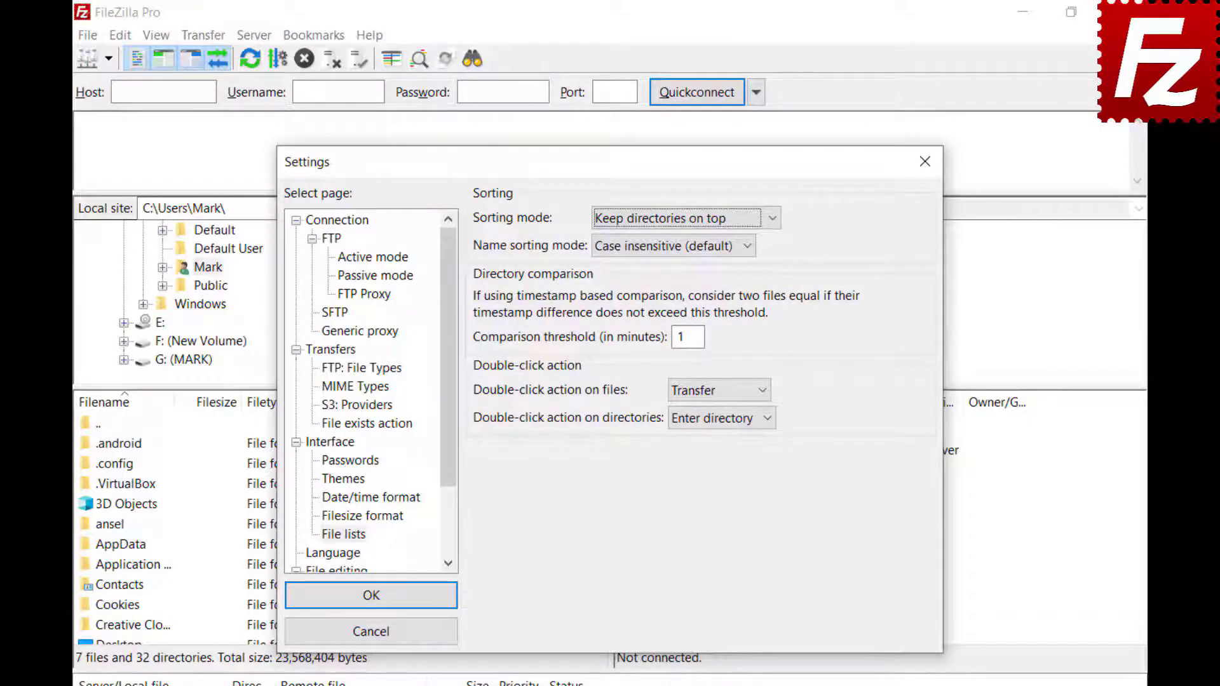
click(772, 218)
click(772, 272)
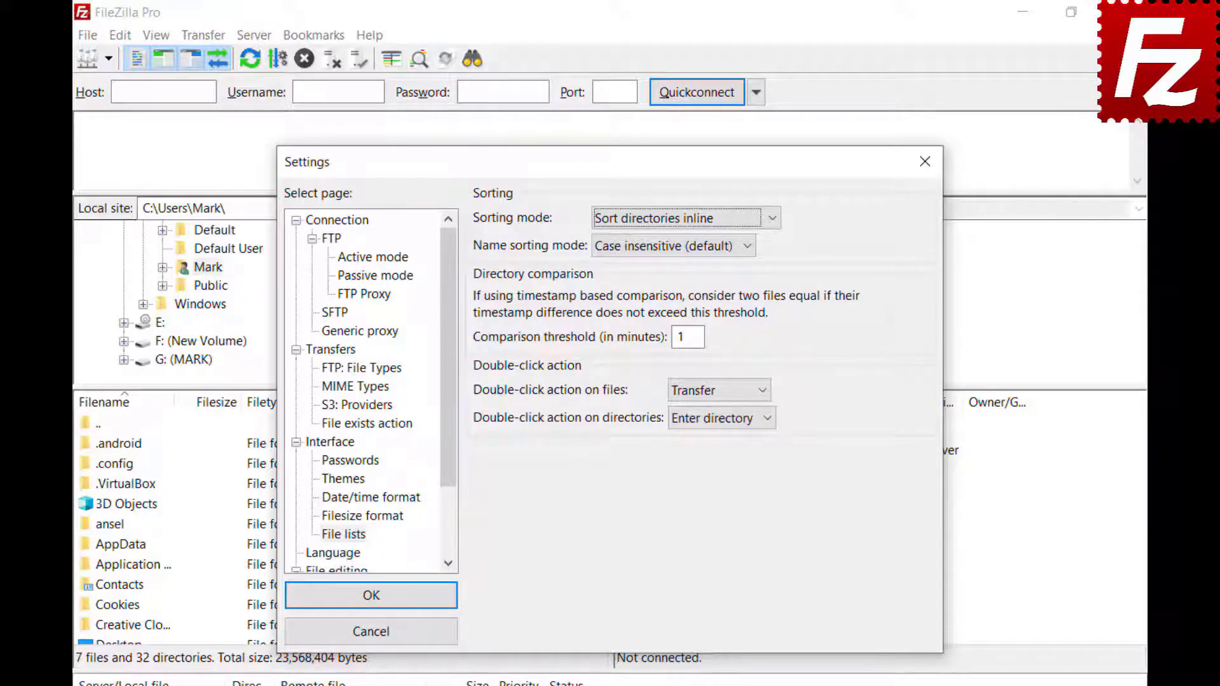
click(749, 248)
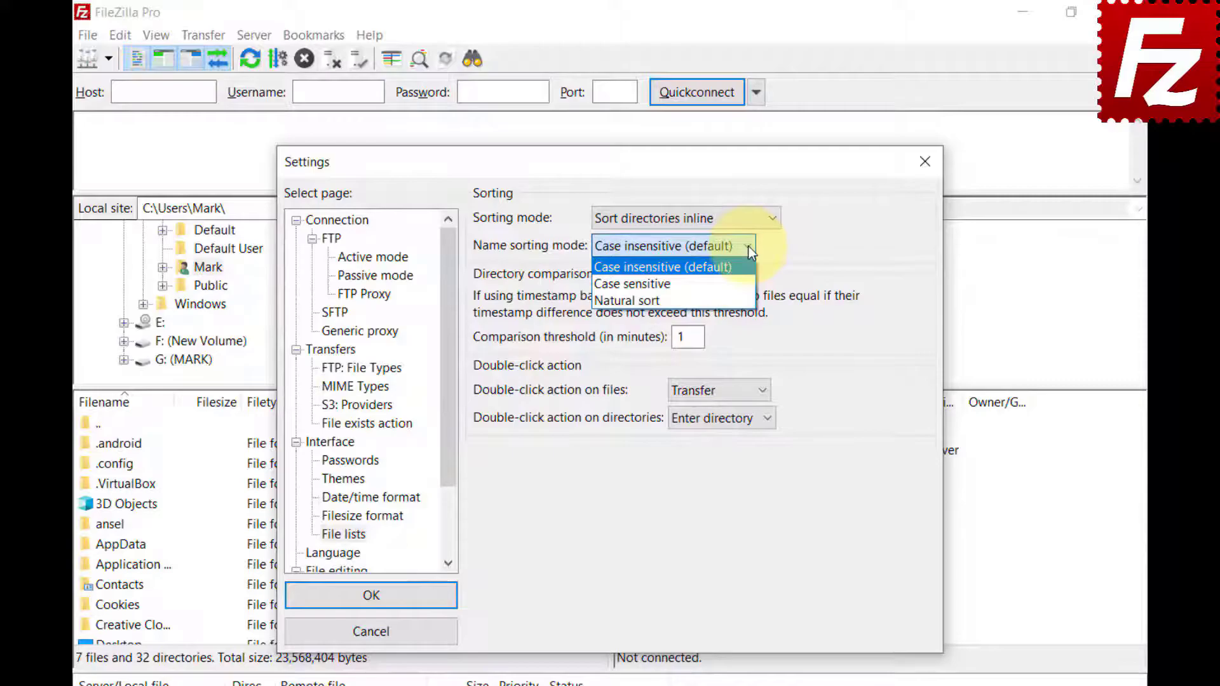
click(750, 284)
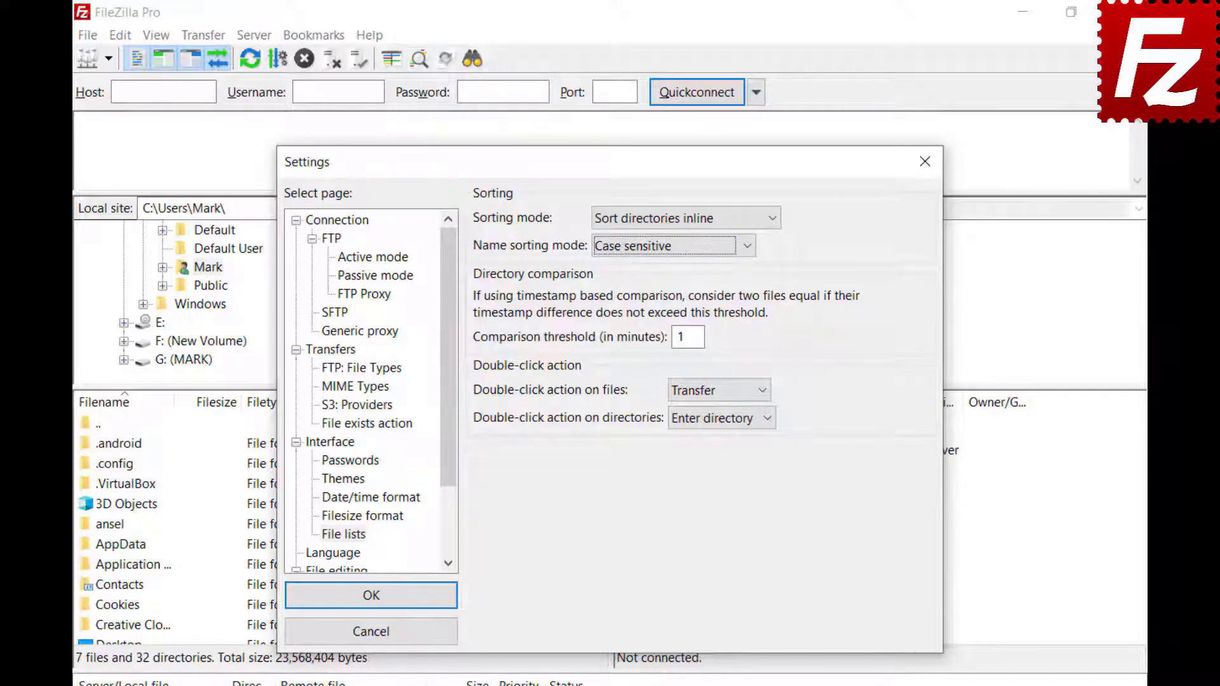
click(749, 251)
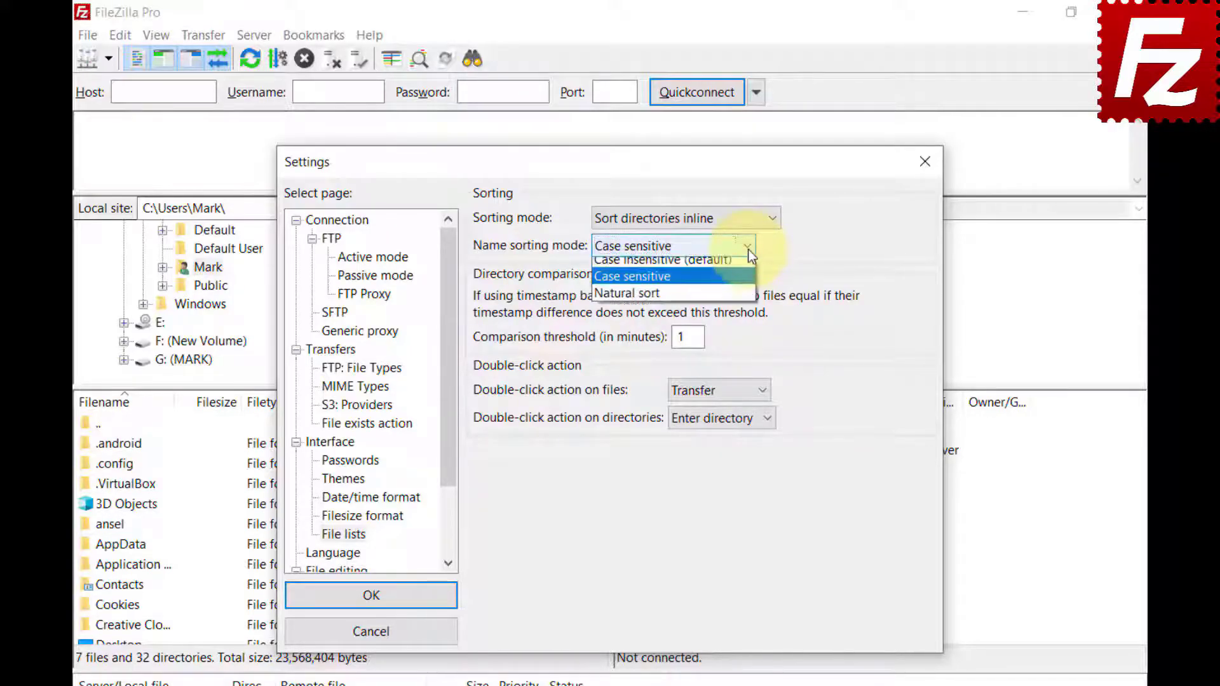
click(747, 294)
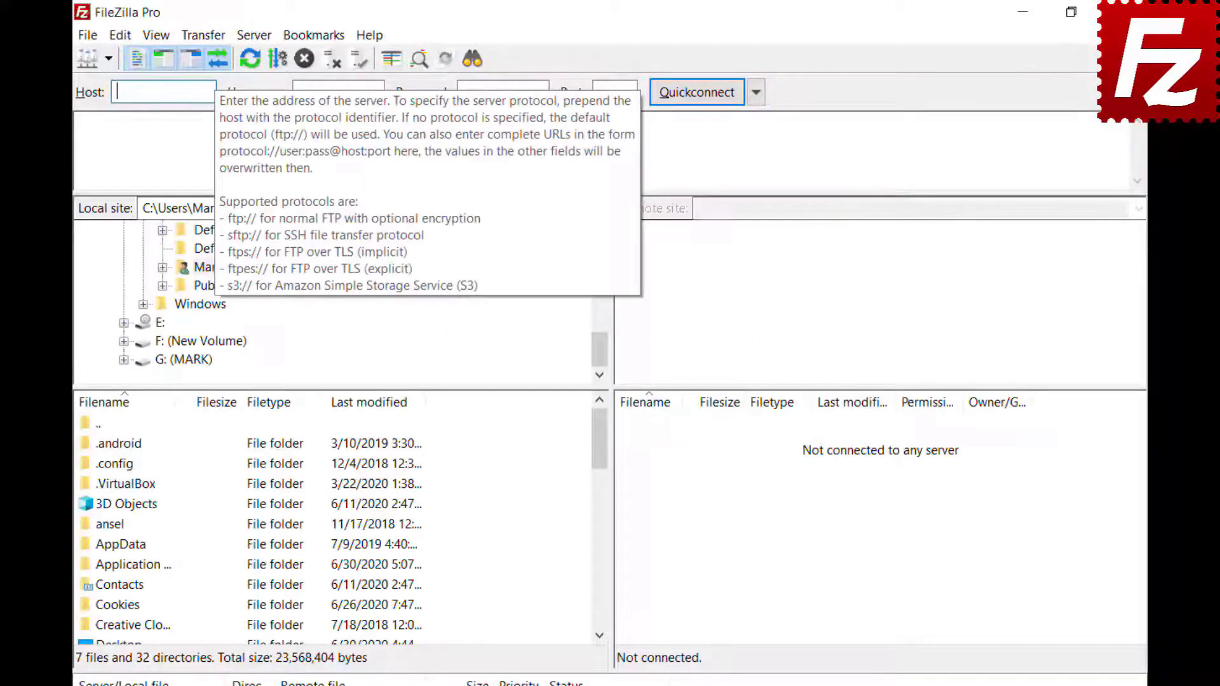
Step: Quickconnect to host 40.121.111.78 with the entered username and password
text(121.111.78)
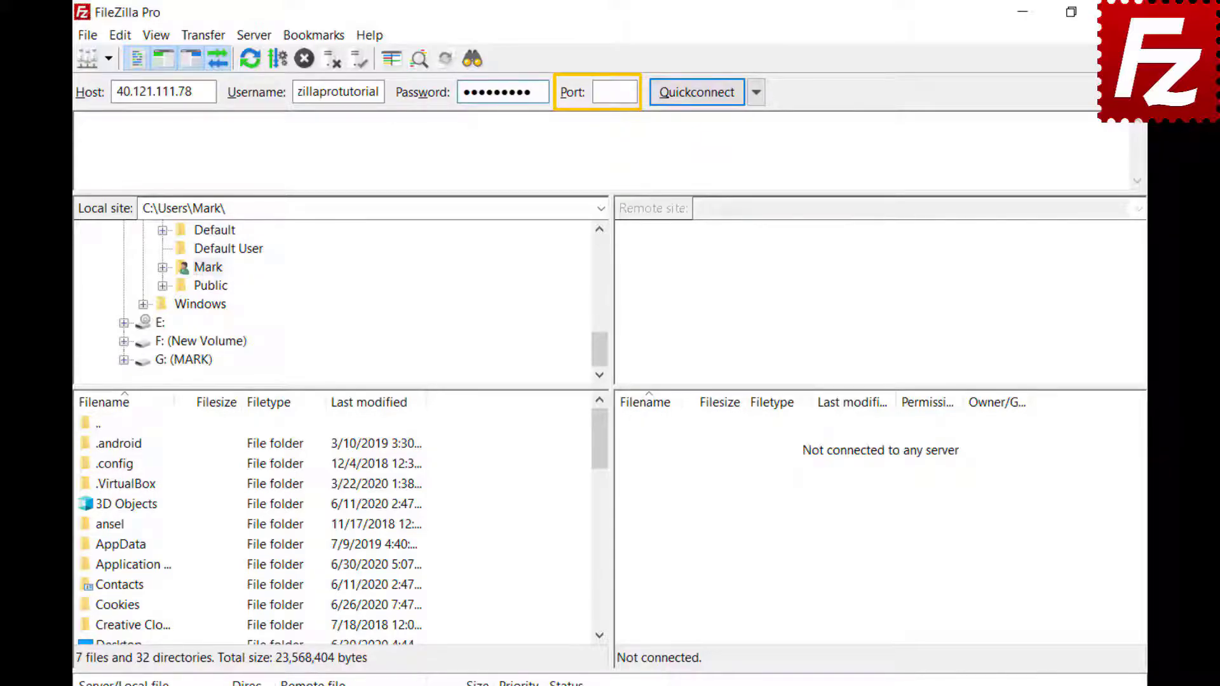
click(696, 92)
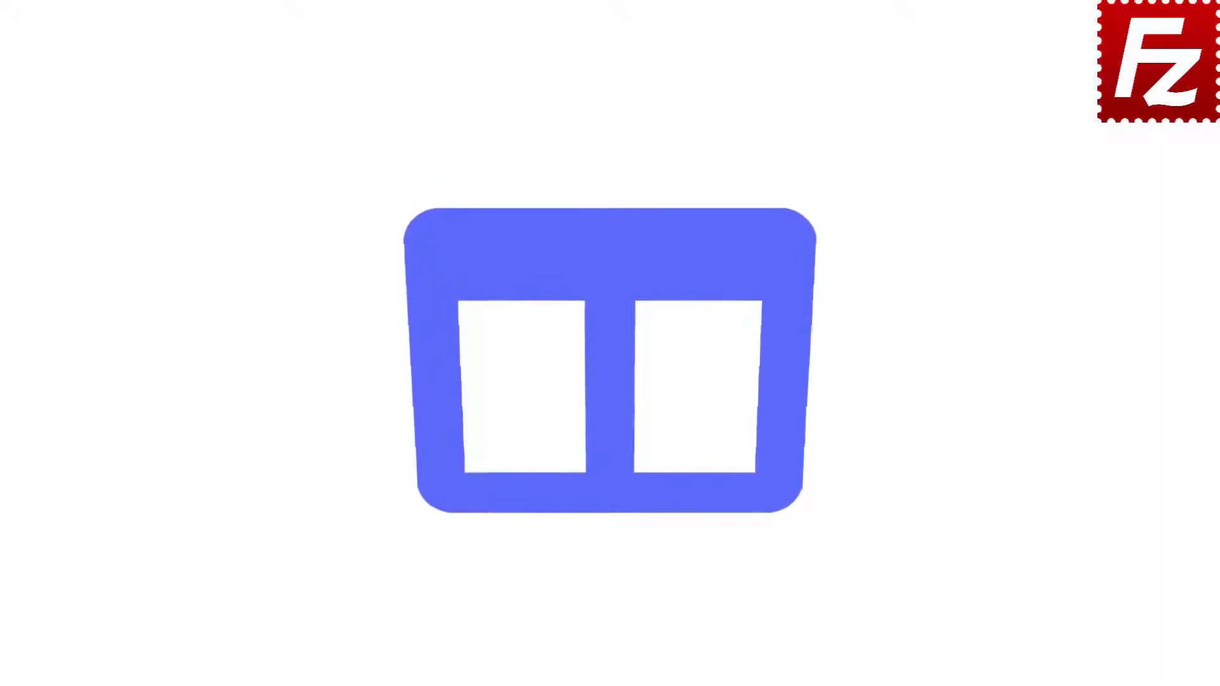
Step: Relaunch FileZilla Pro and add a new Site Manager entry named 'My Server'
double_click(195, 132)
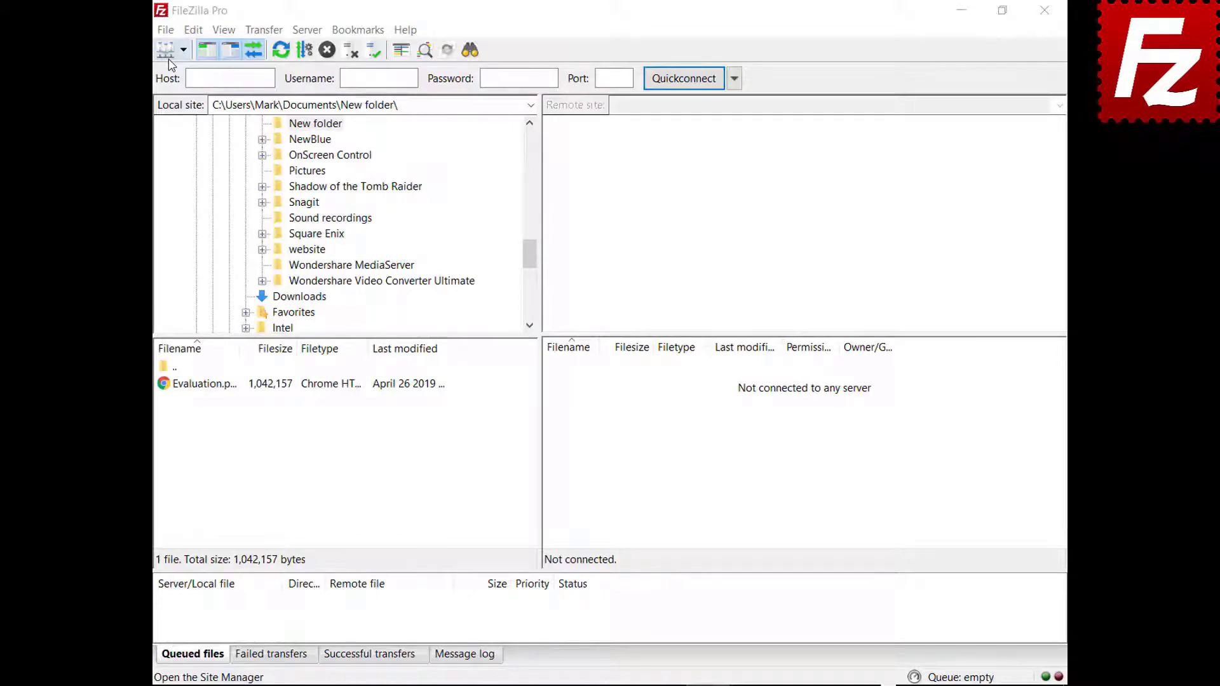
click(165, 30)
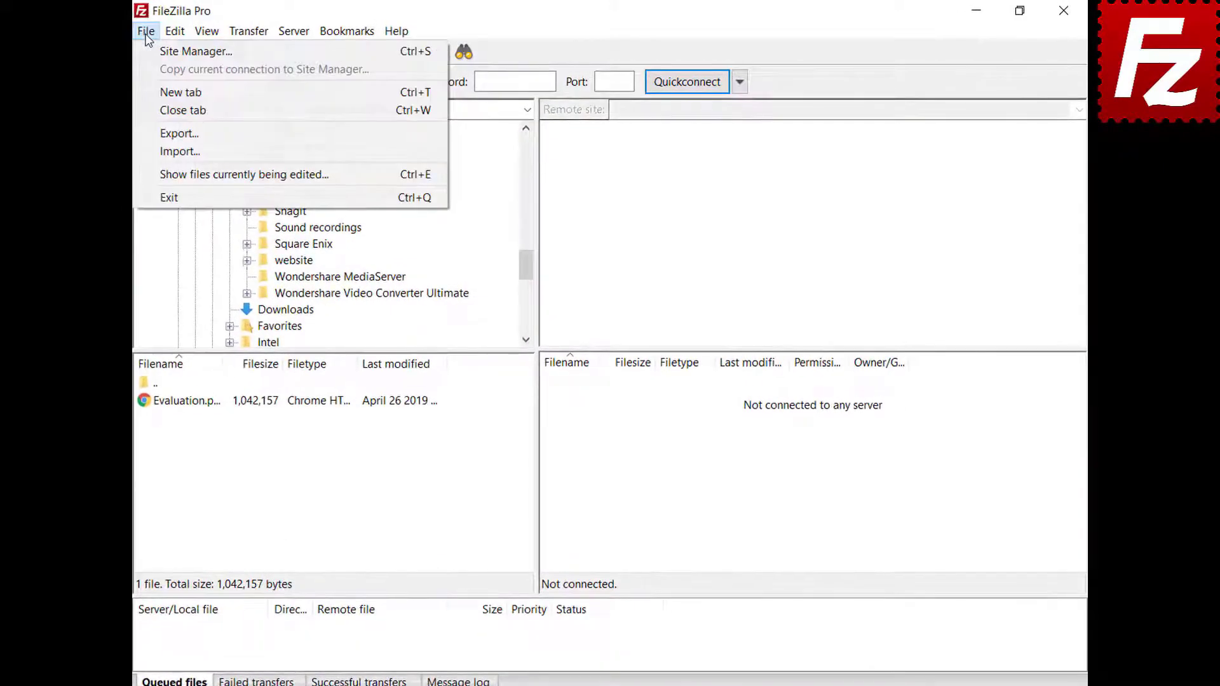
click(148, 51)
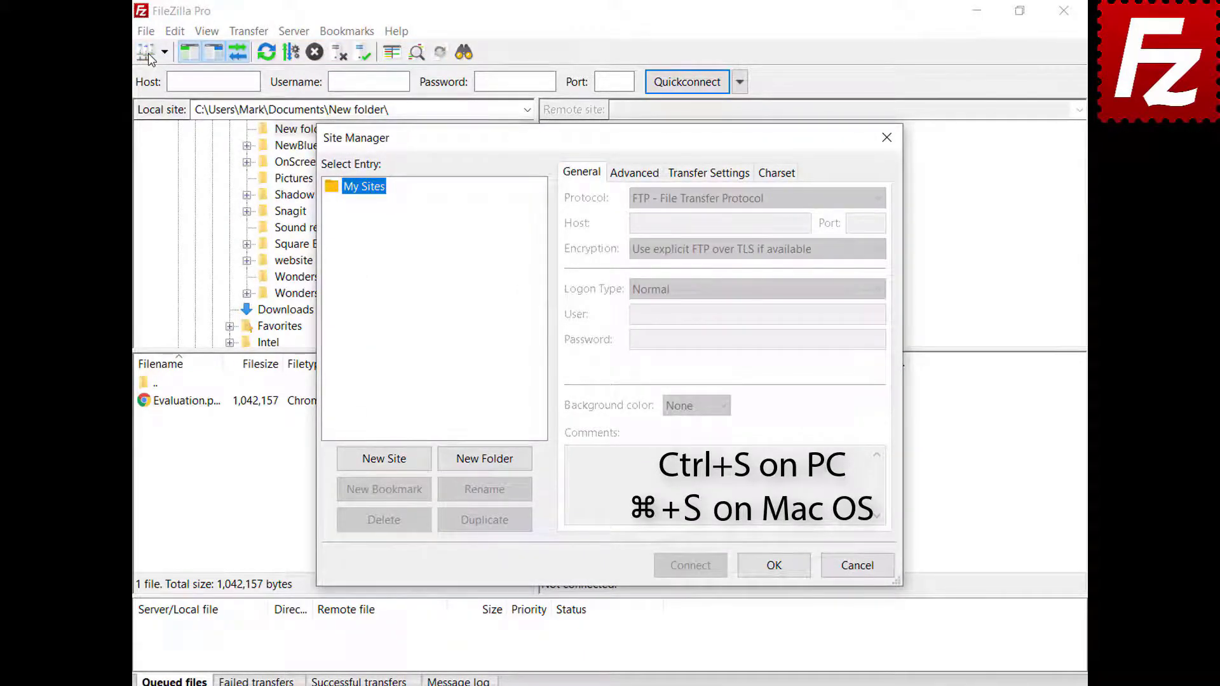
click(387, 461)
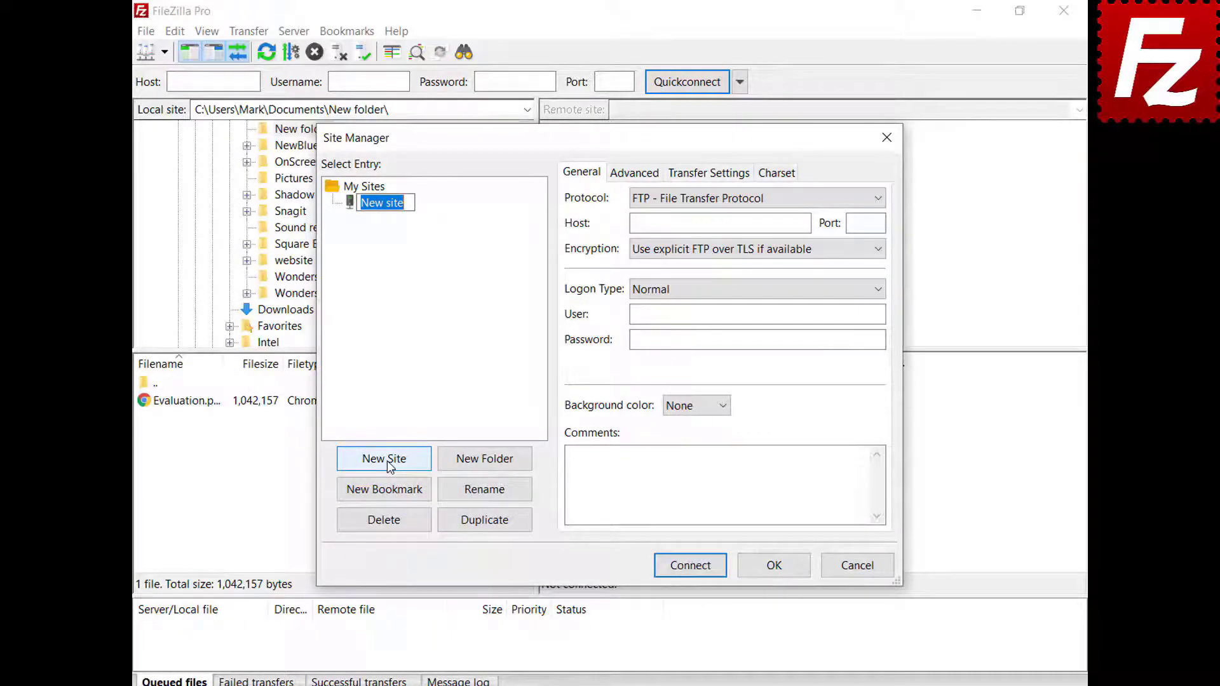
text(My Server)
Step: Enter host 40.121.111.78, port 21, and the login username and password for My Server
click(804, 224)
text(40.121.111.78)
key(Tab)
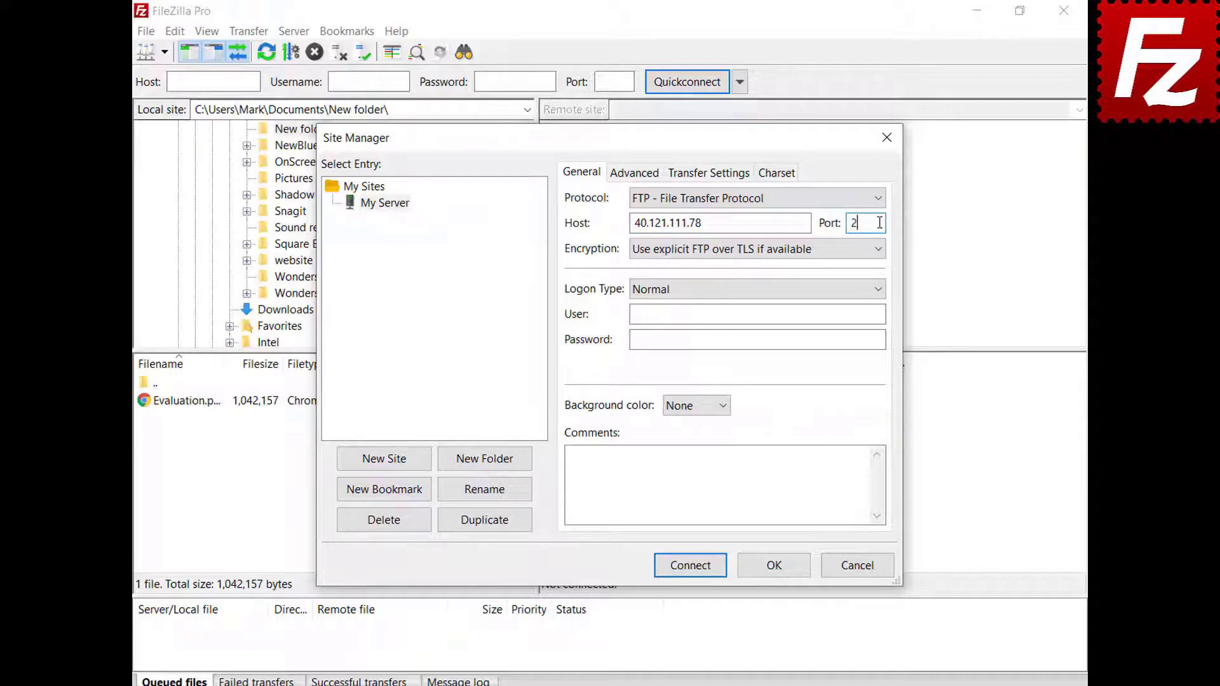
text(21)
click(882, 314)
key(ctrl+v)
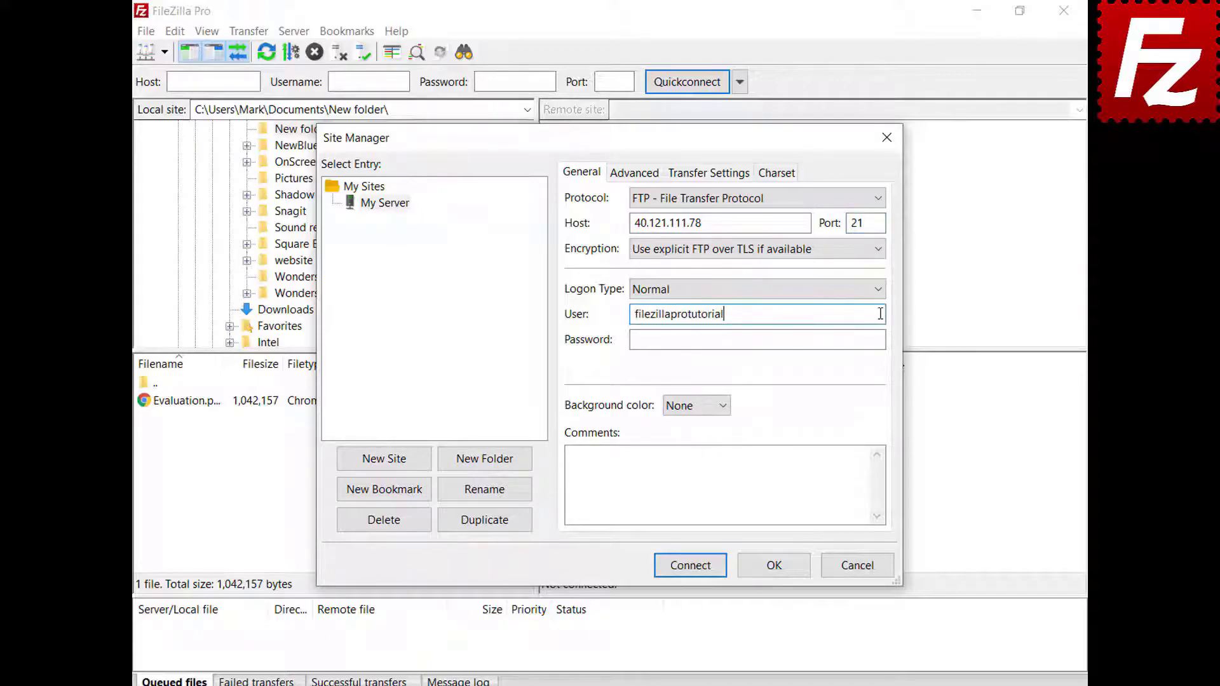
click(882, 340)
key(ctrl+v)
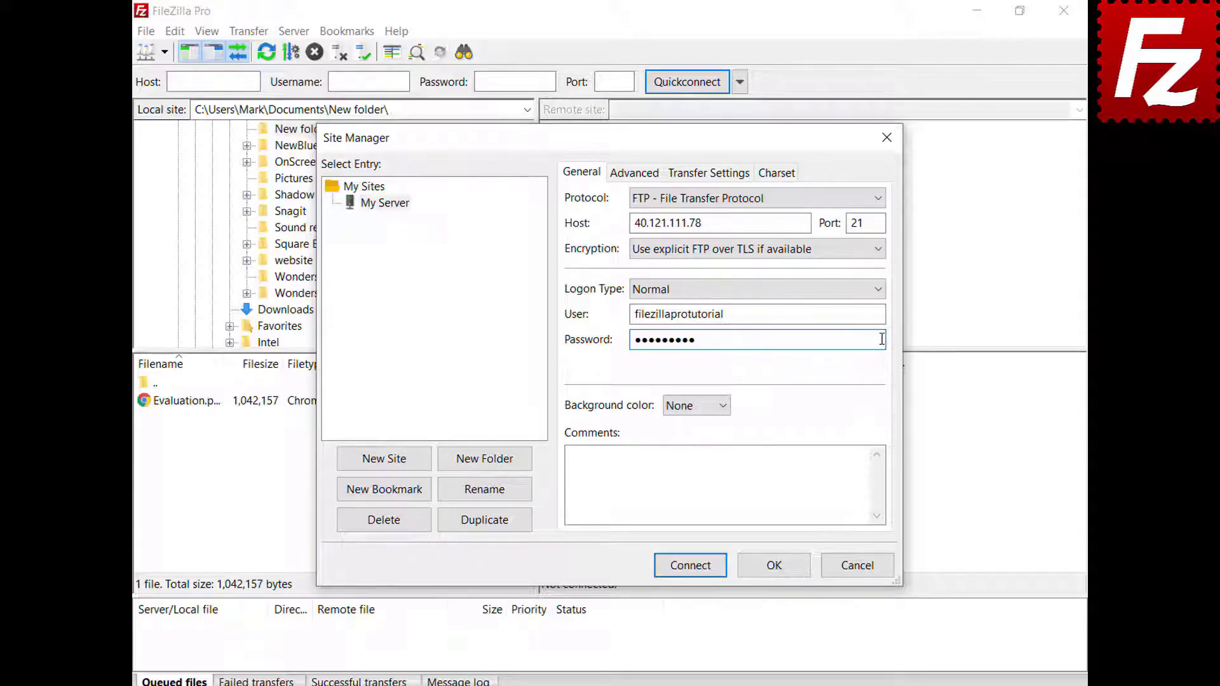
Step: Set My Server's background colour to Green
click(722, 407)
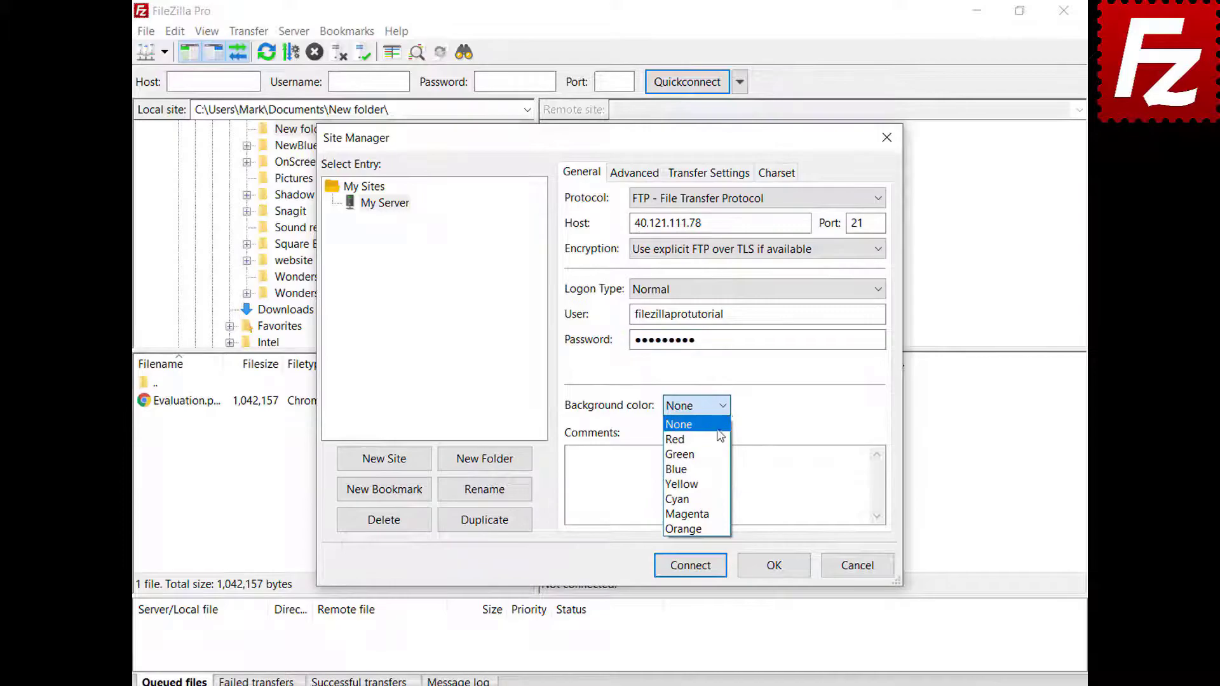
click(720, 455)
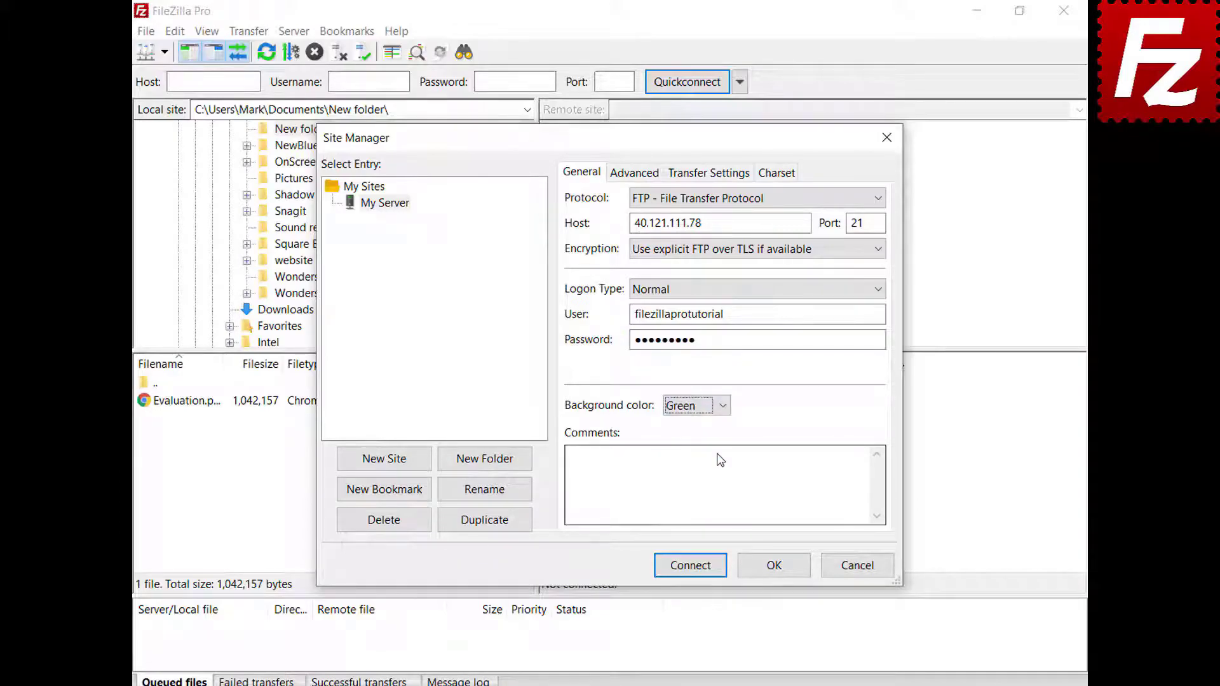
click(621, 180)
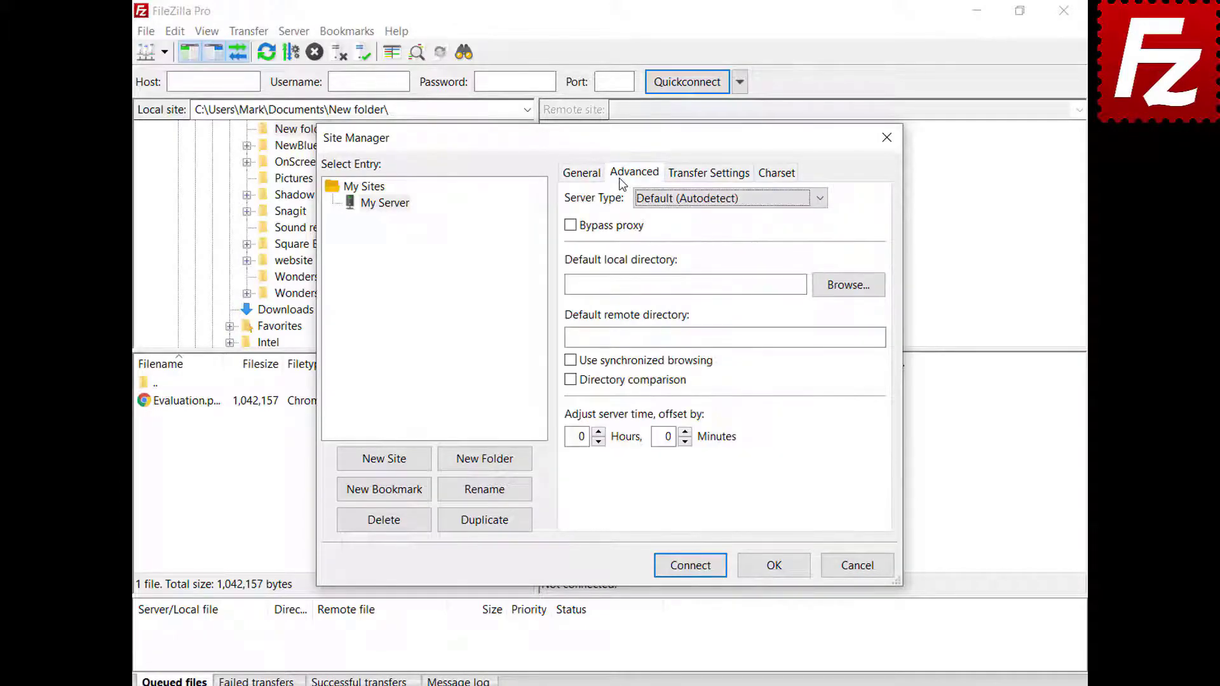
Step: Keep server type on Autodetect, leave Transfer Settings and Charset at defaults, and save My Server with OK
click(819, 200)
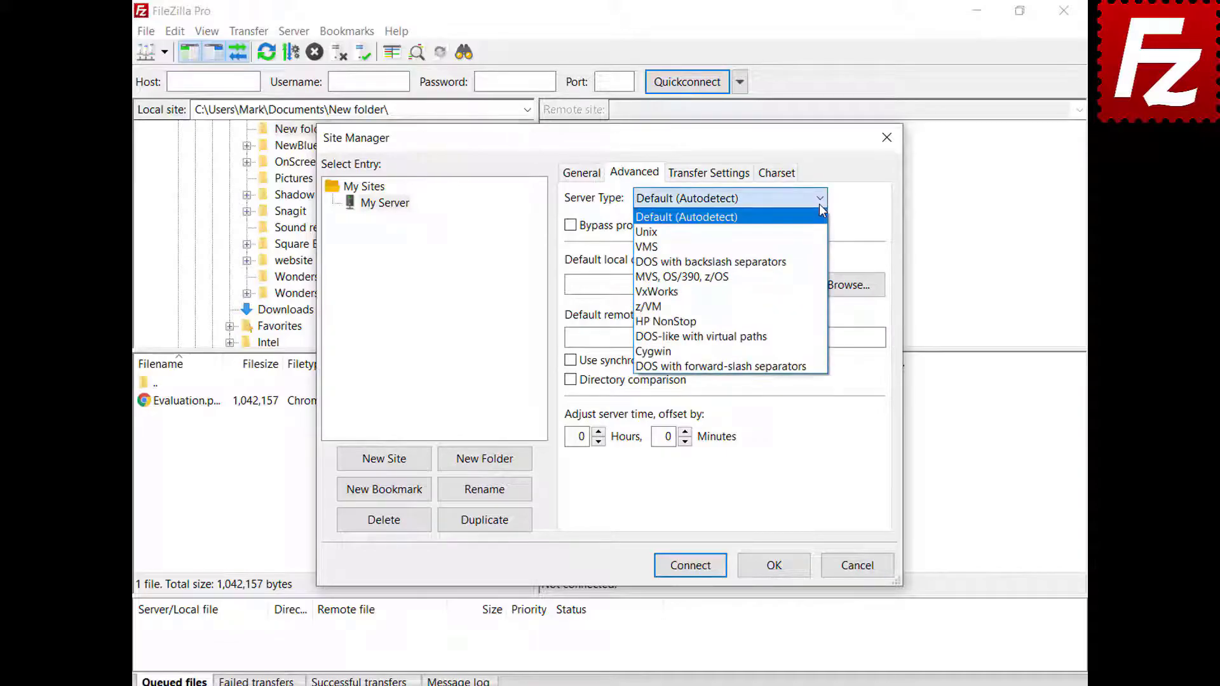
click(819, 204)
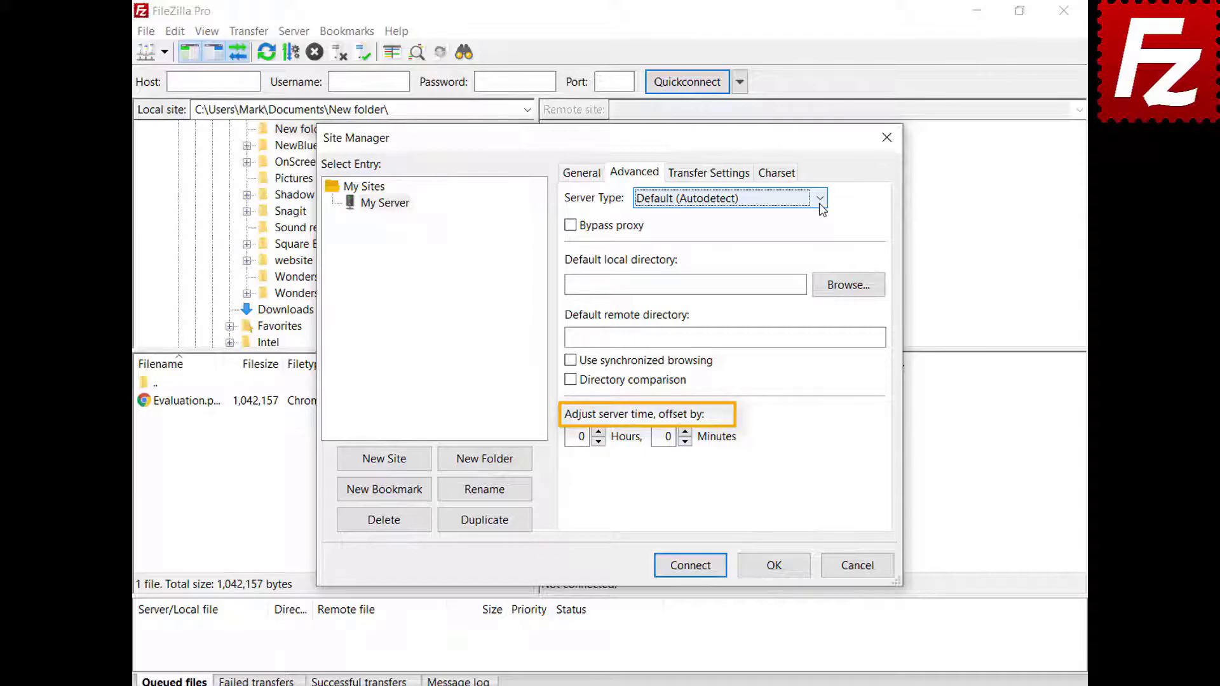
click(711, 181)
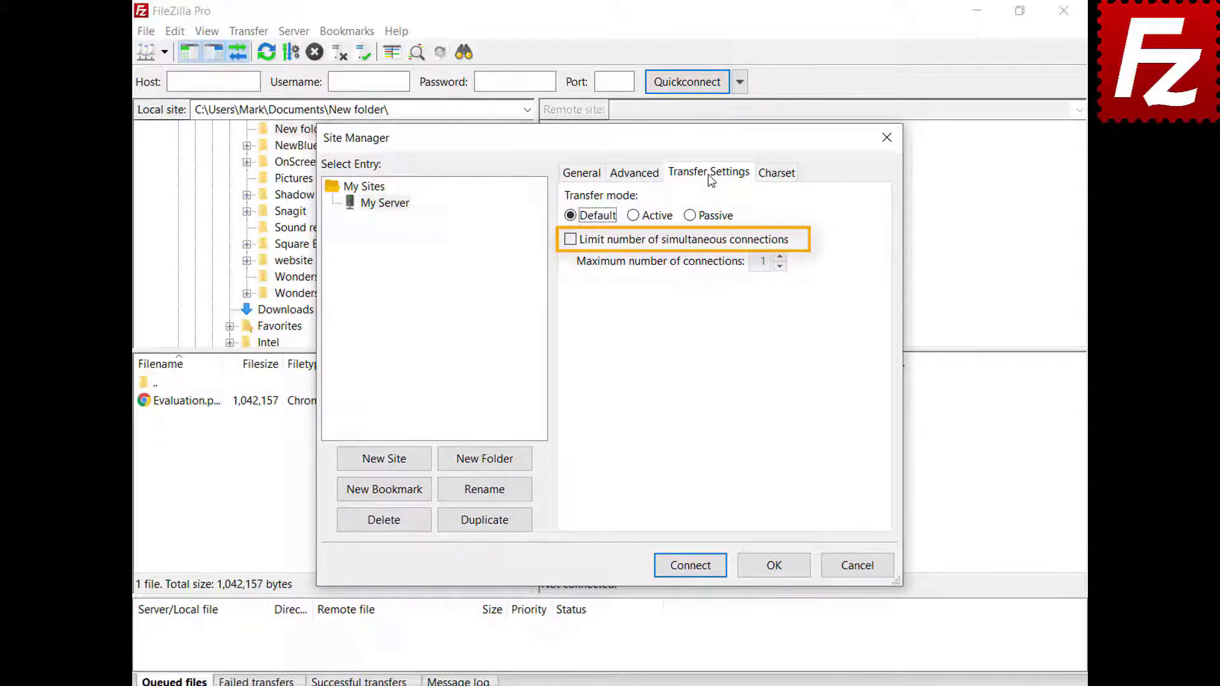
click(777, 178)
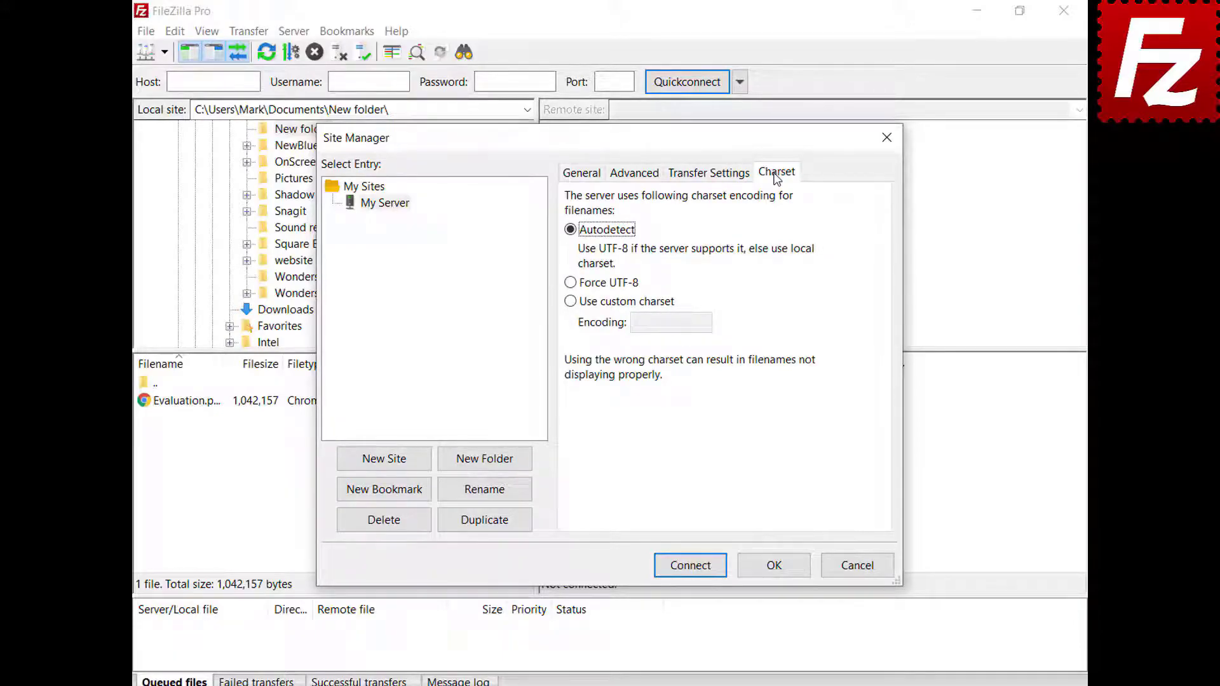
click(775, 567)
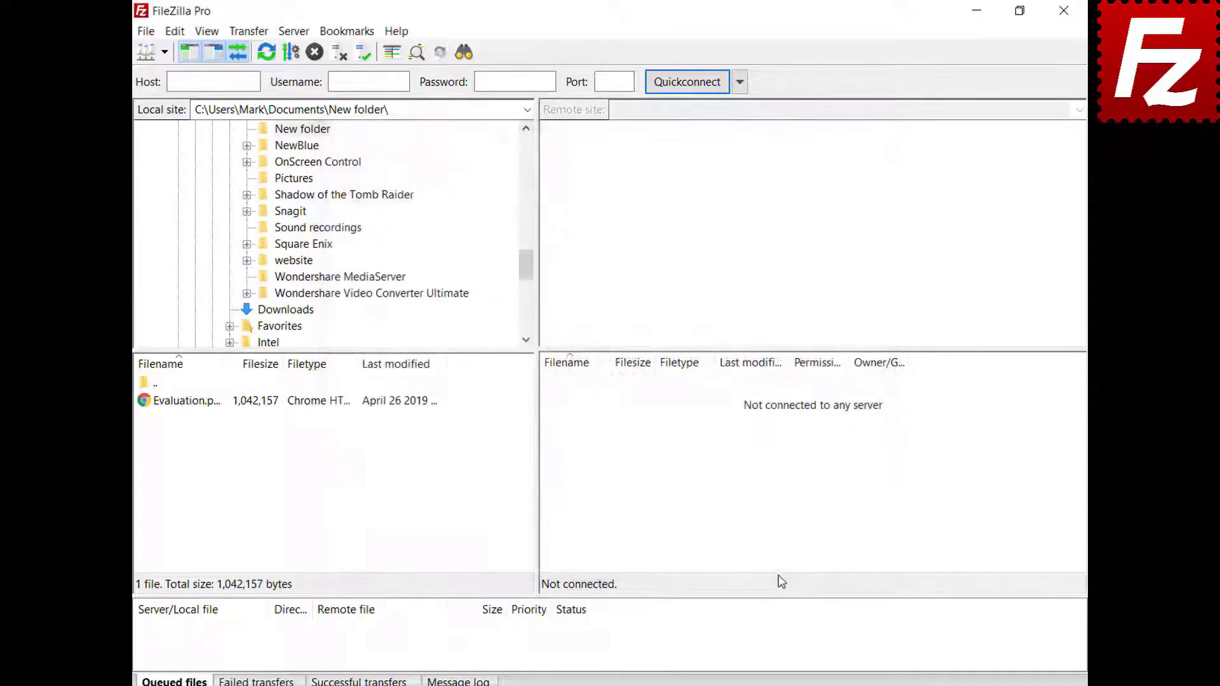
Step: Connect to My Server from the saved-sites list, then create a 'Sites' folder in Site Manager
click(164, 53)
click(169, 75)
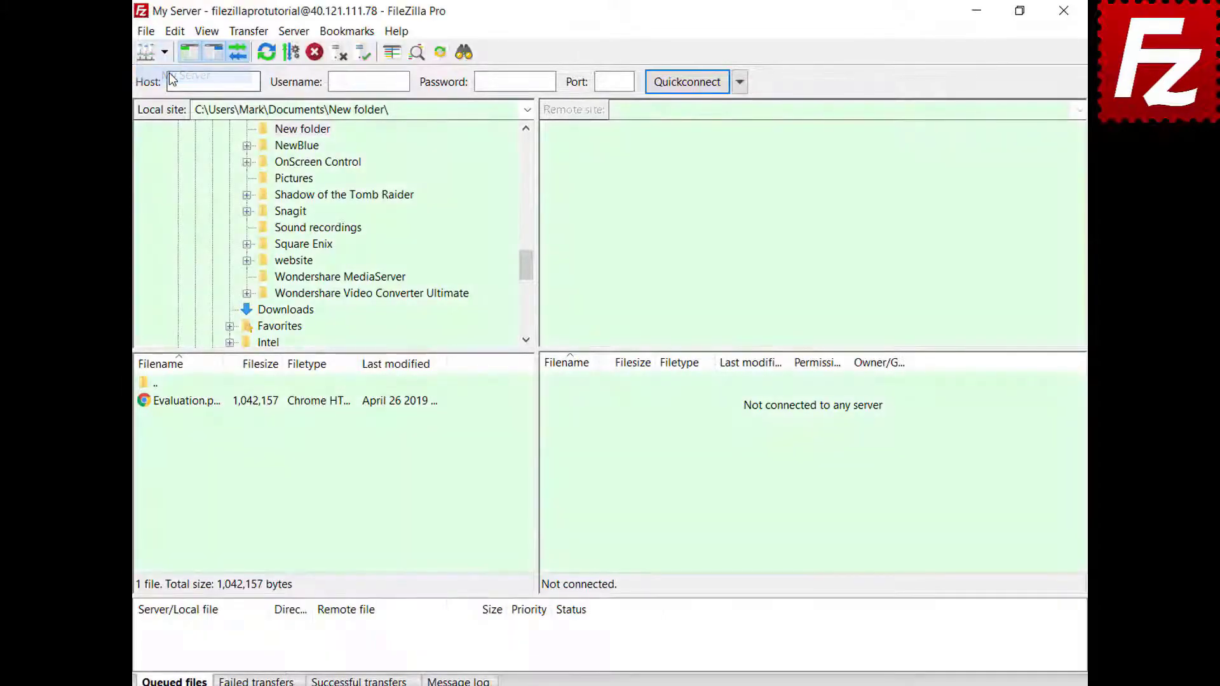
key(ctrl+s)
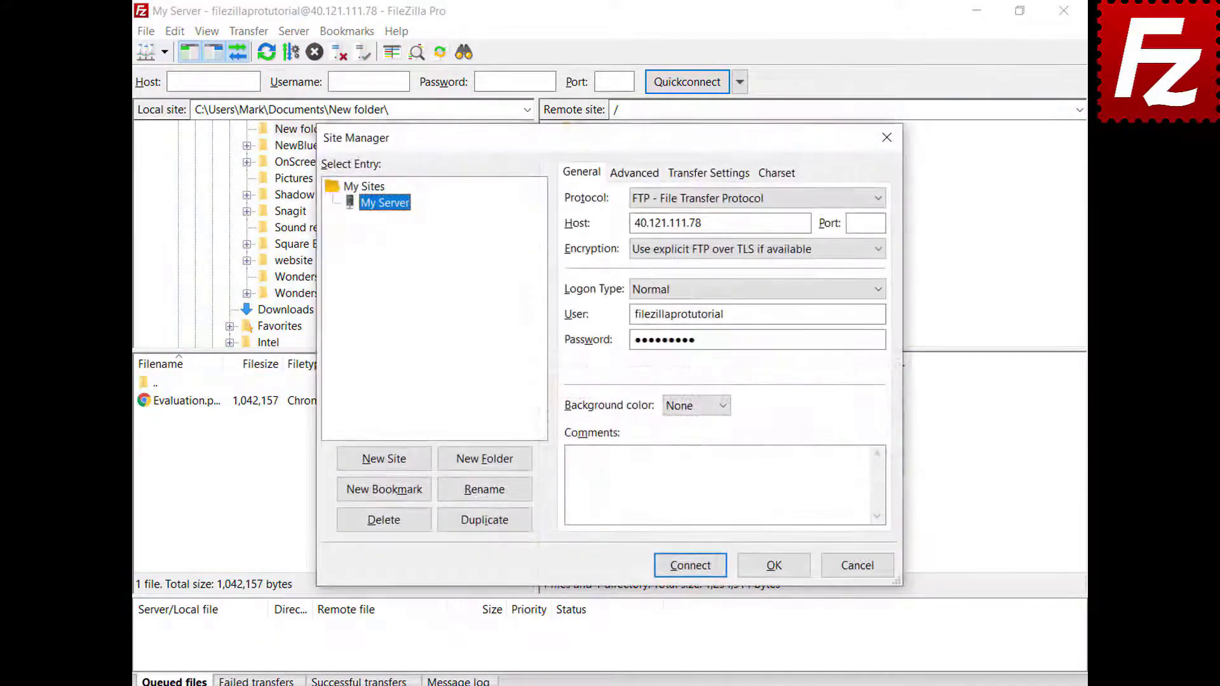
click(486, 470)
text(Sites)
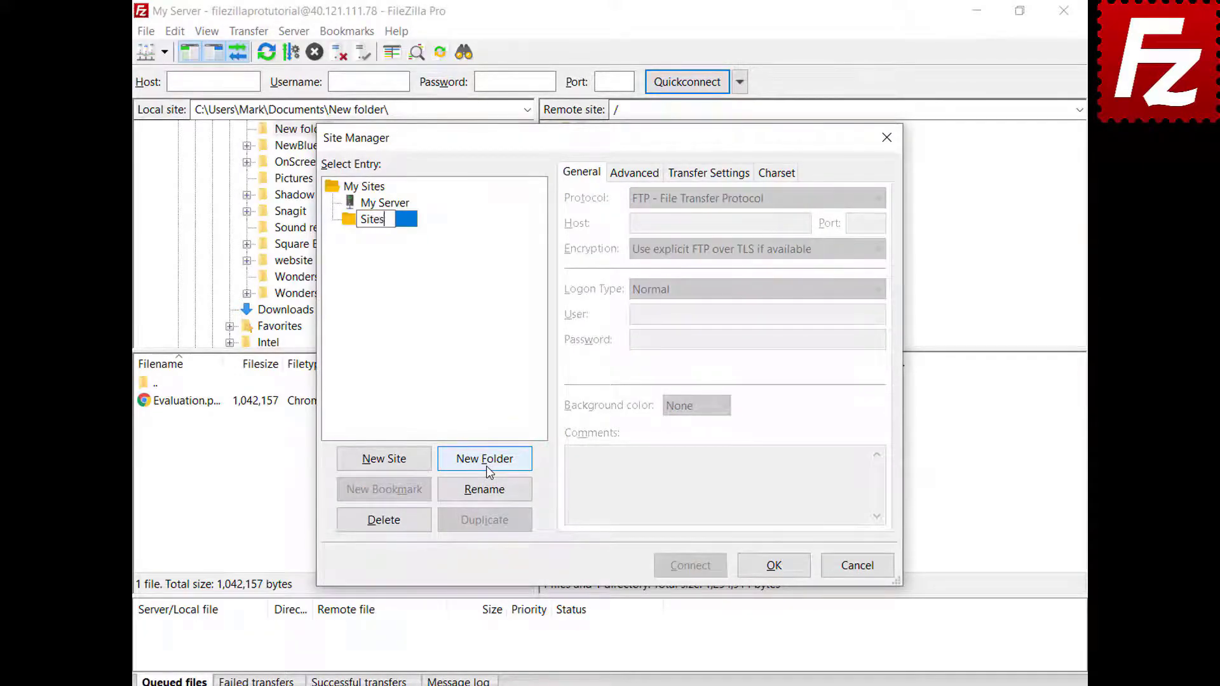
key(Return)
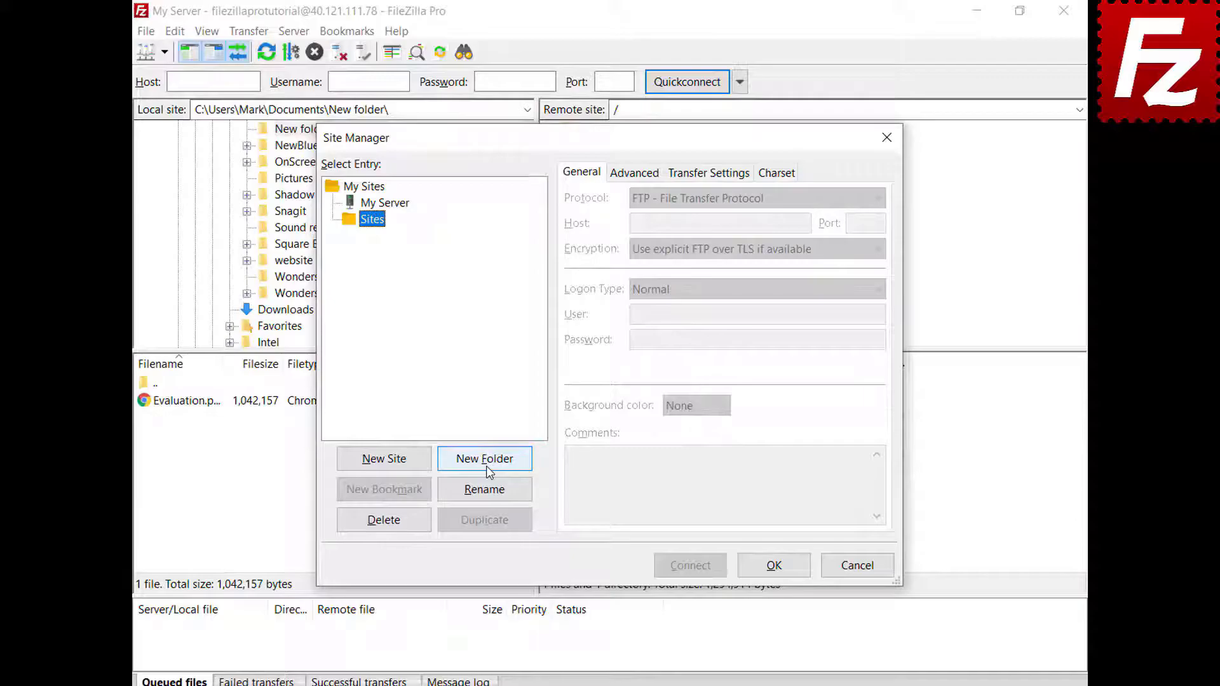
Step: Move My Server into the Sites folder and connect to it
click(401, 209)
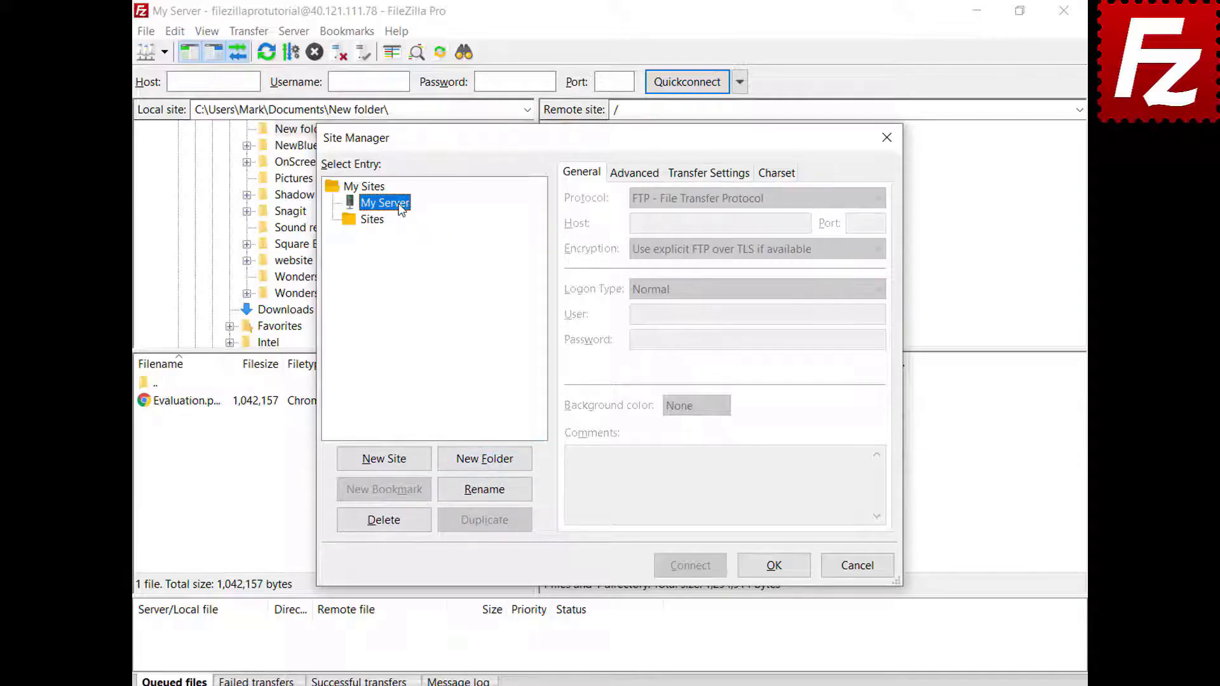
drag(401, 209, 383, 226)
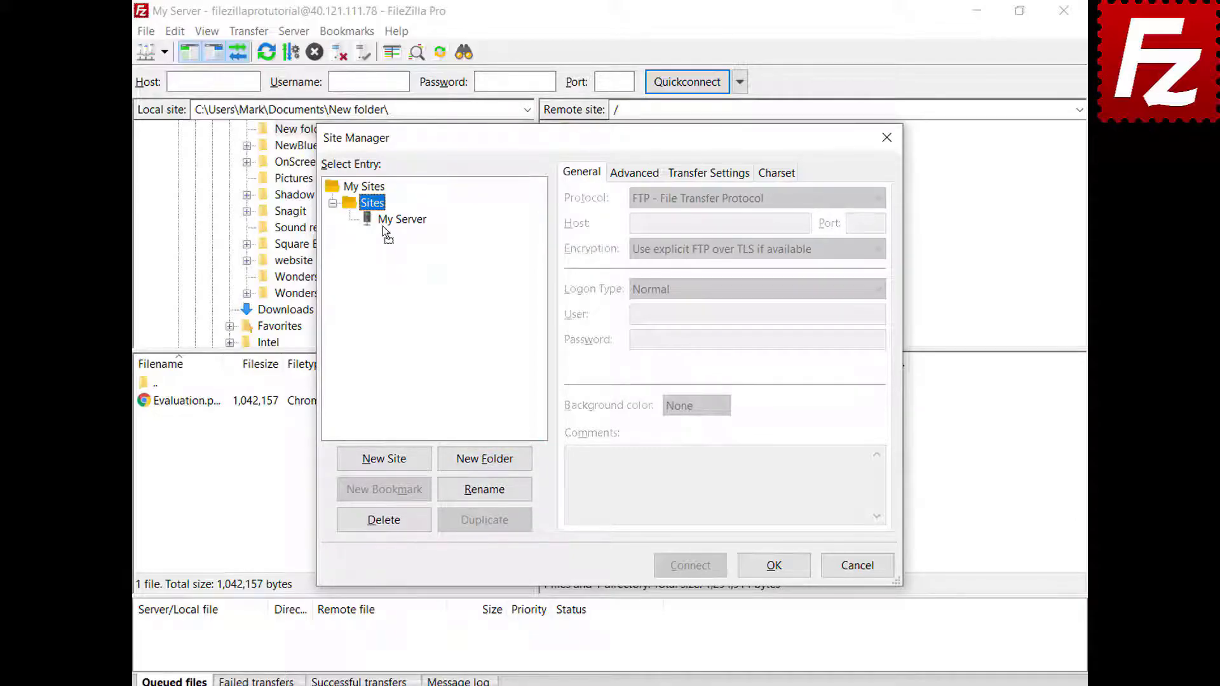
click(774, 567)
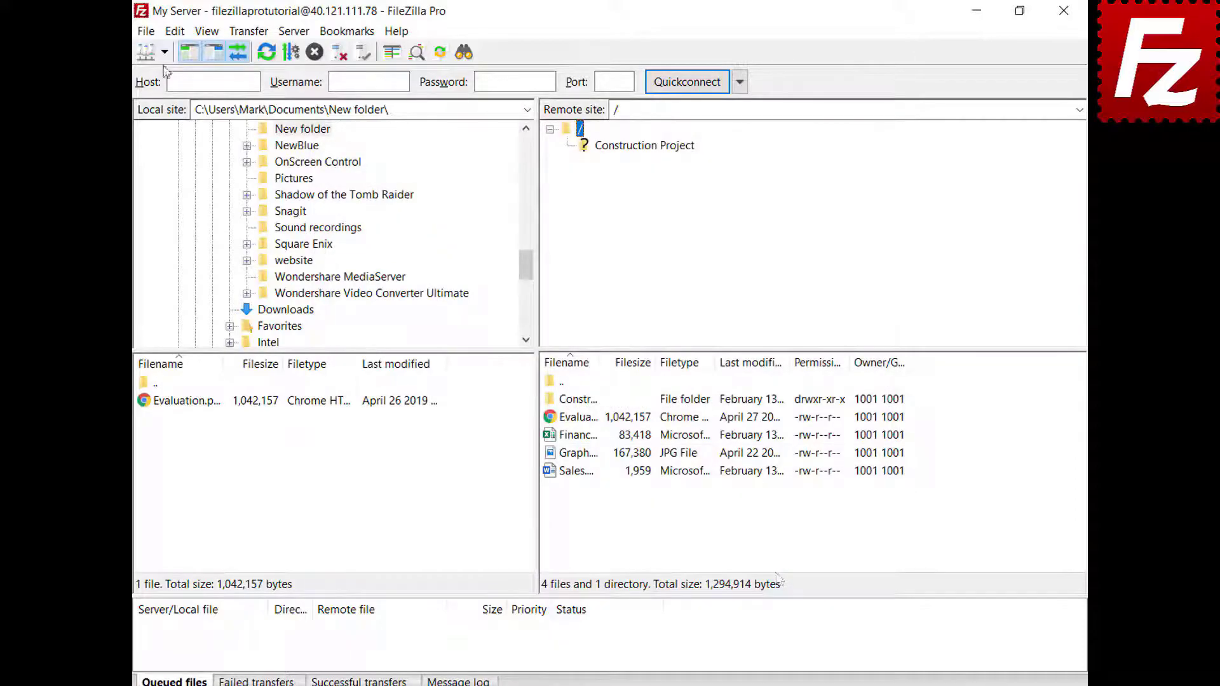
click(164, 52)
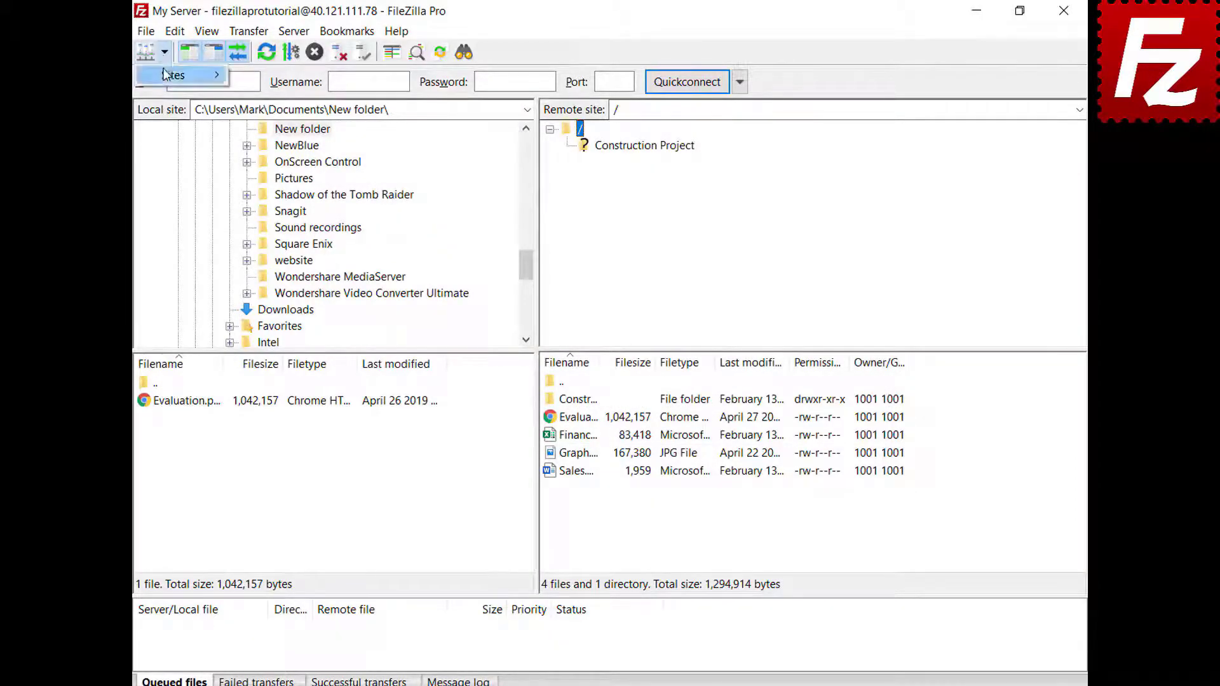
click(165, 76)
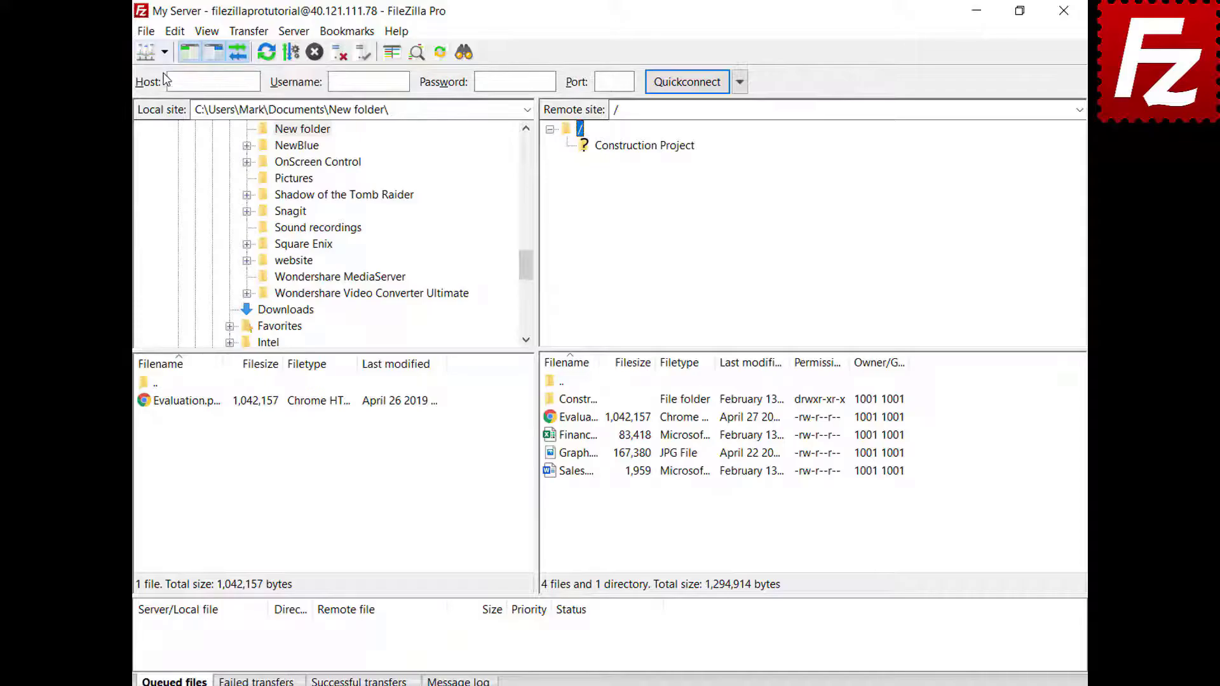
click(404, 219)
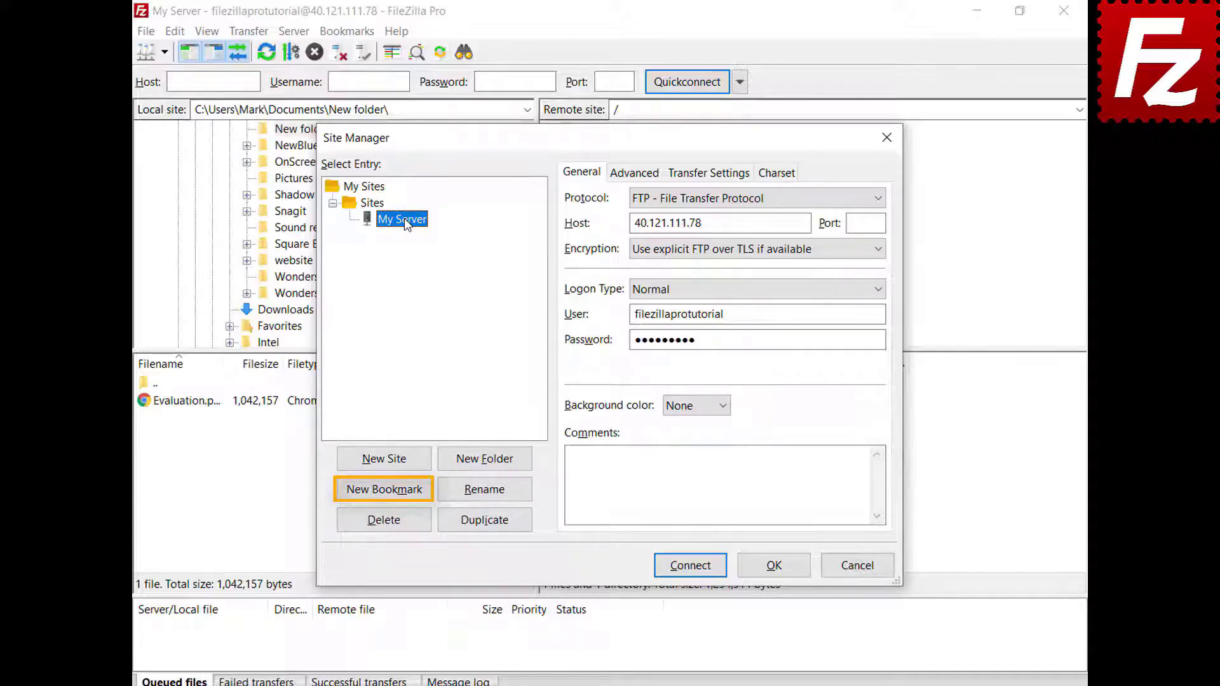
click(776, 567)
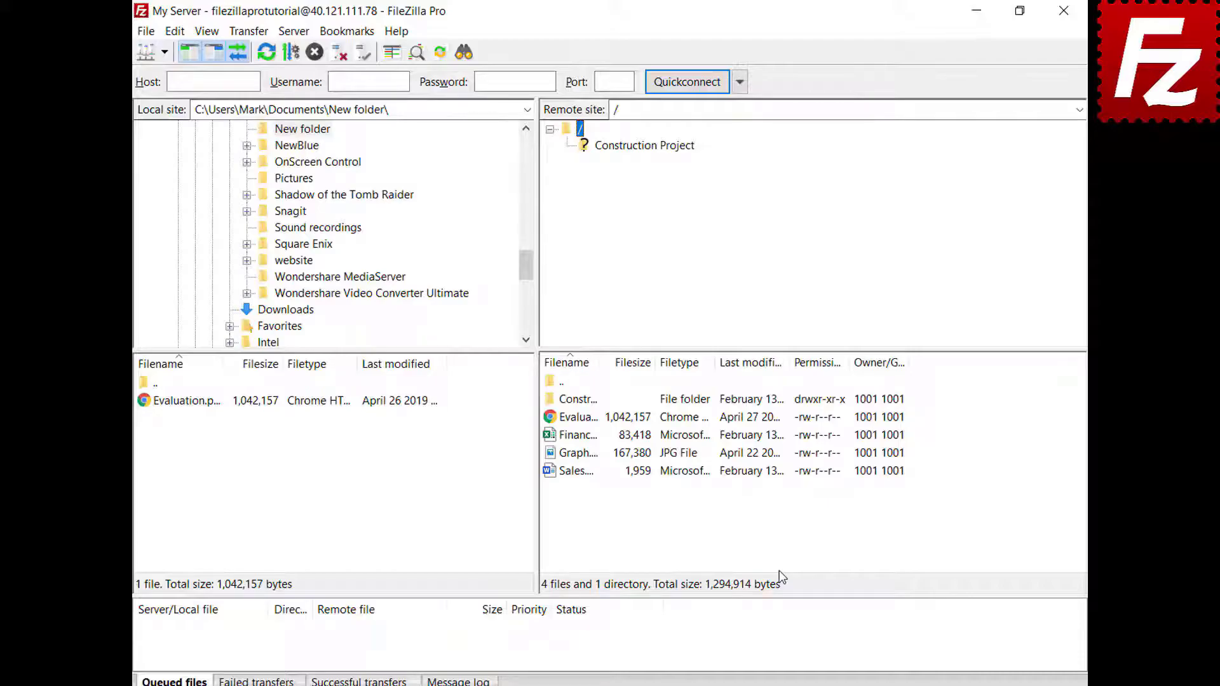
Step: Review the Interface settings for startup behaviour, then relaunch FileZilla Pro
click(175, 32)
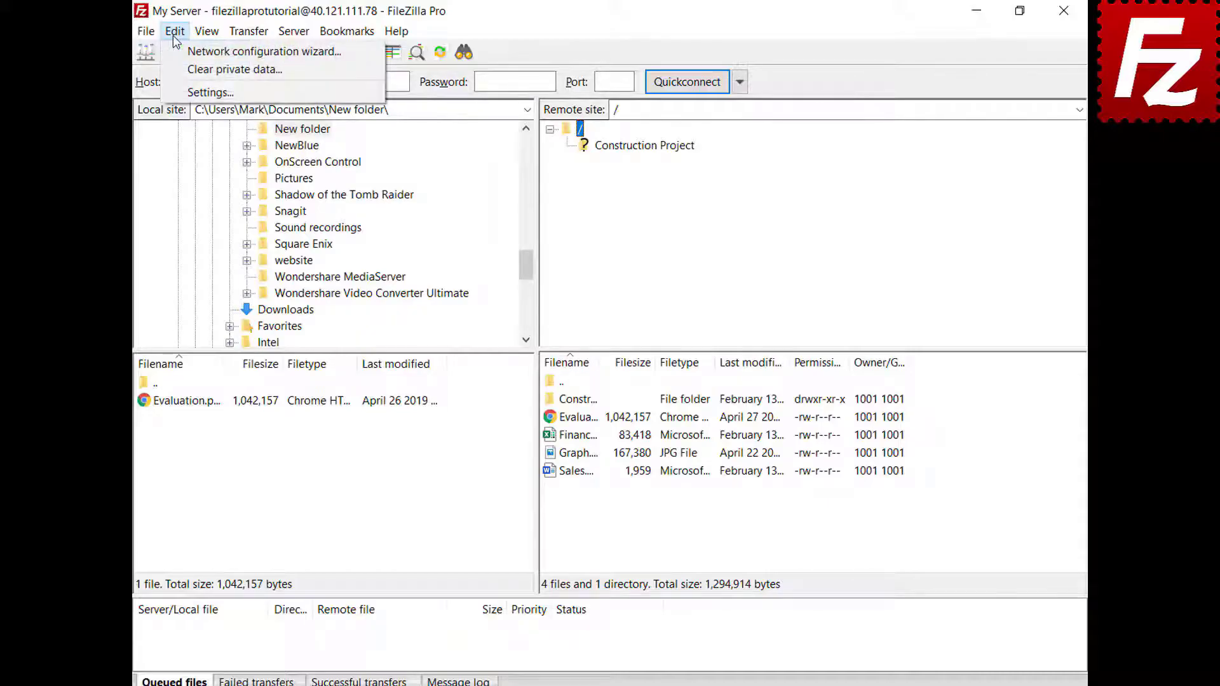
click(191, 92)
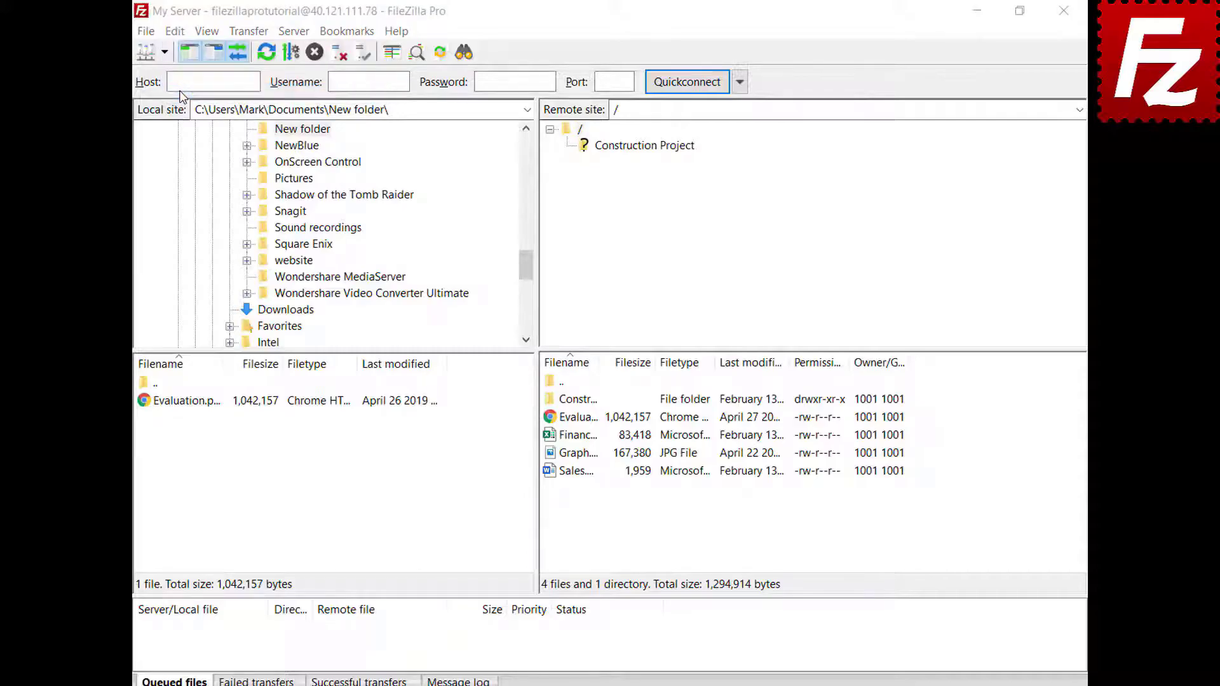
click(318, 404)
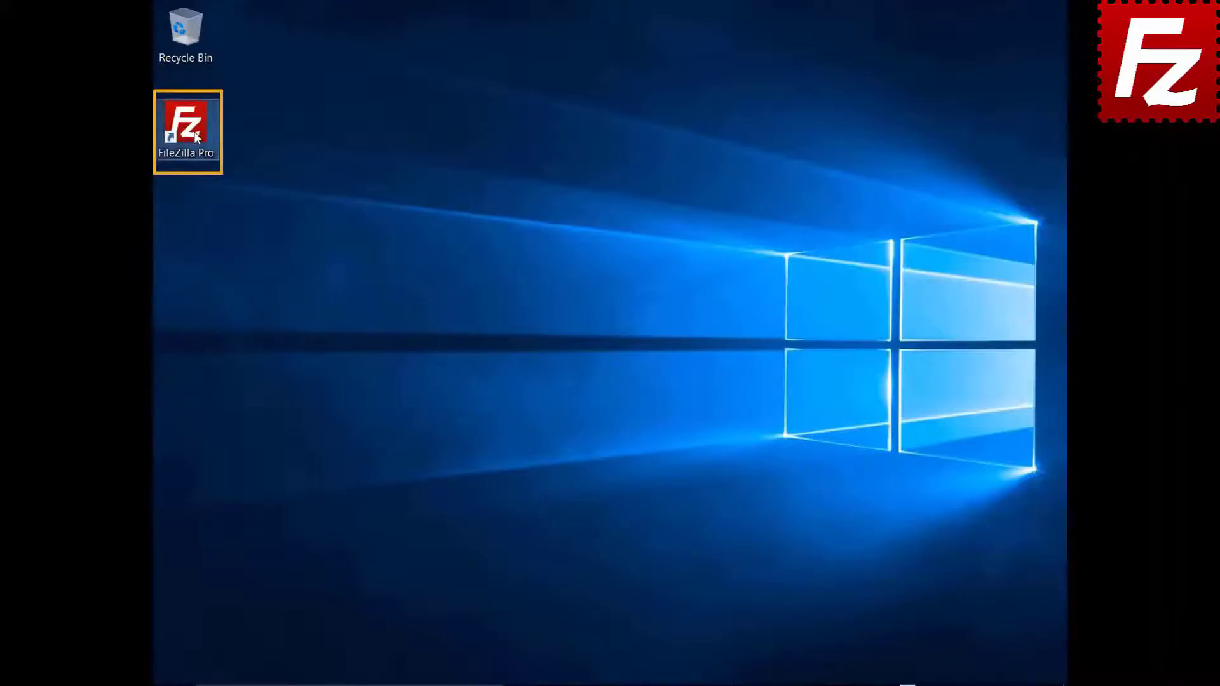
double_click(193, 132)
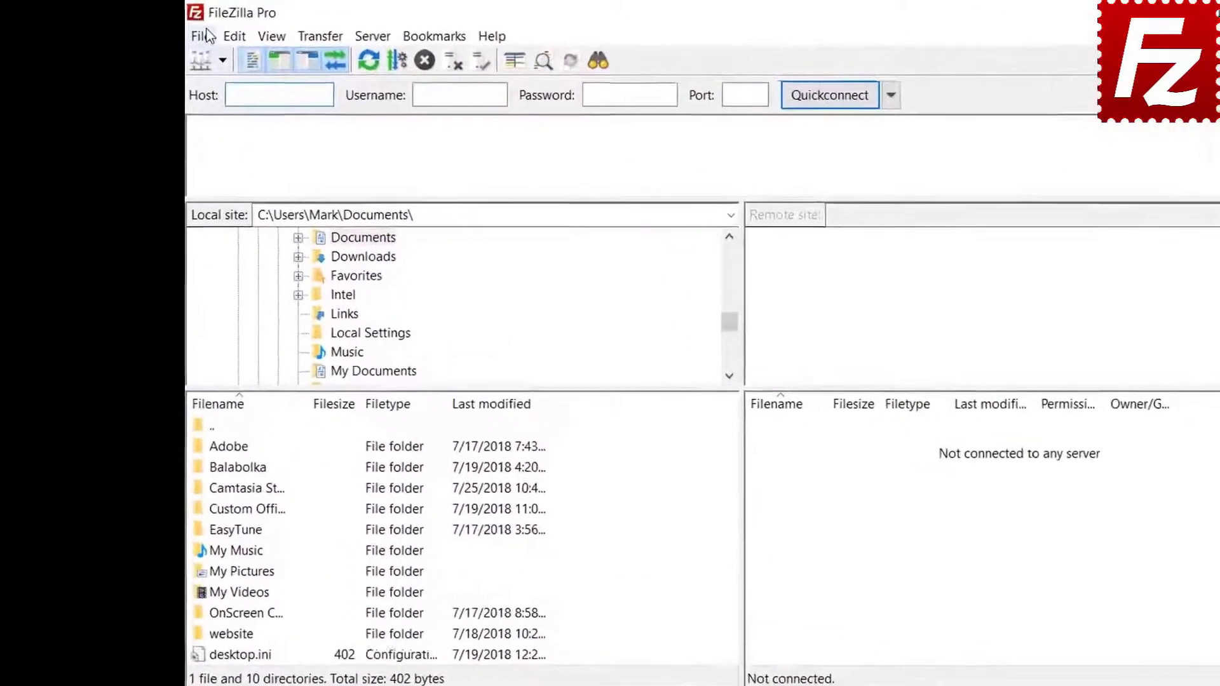
Step: Choose 'Save passwords protected by a master password', enter the master password twice, and apply
click(205, 35)
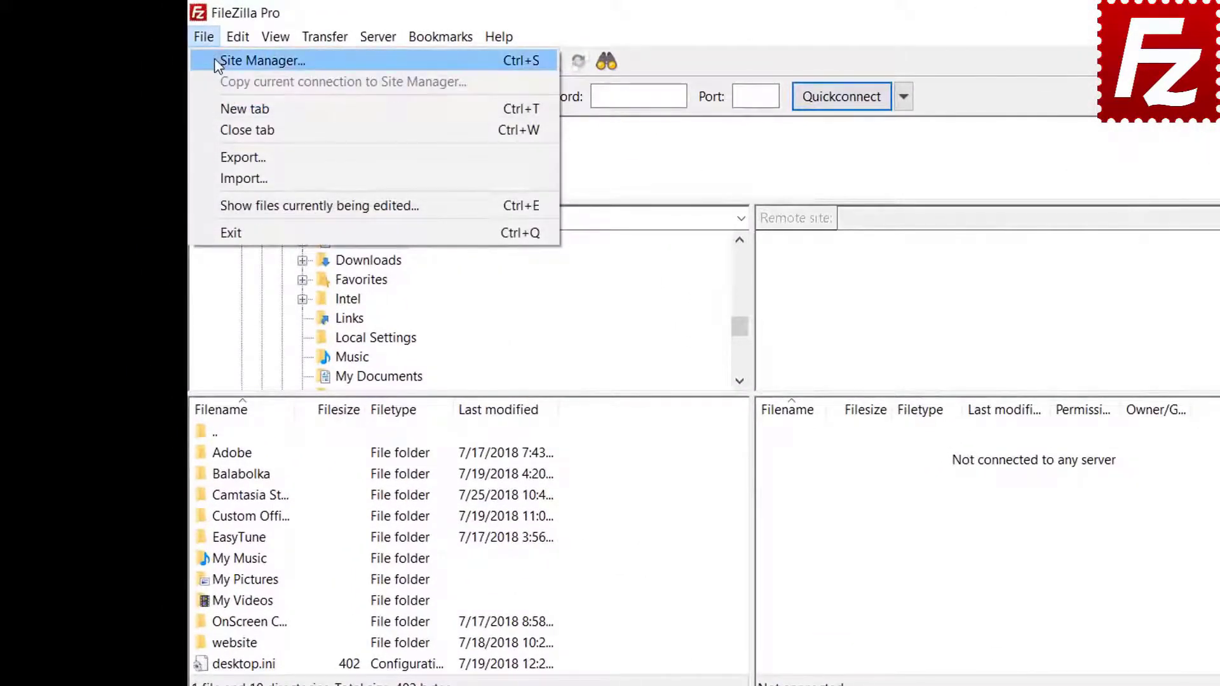
click(215, 60)
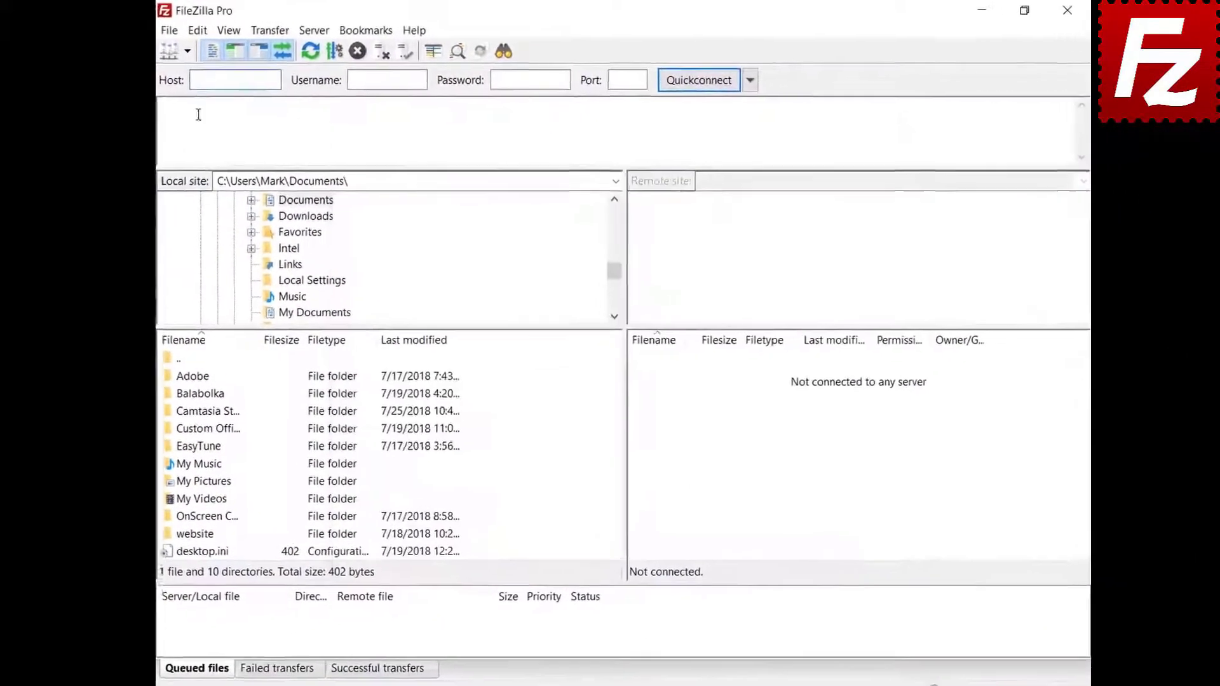
click(197, 30)
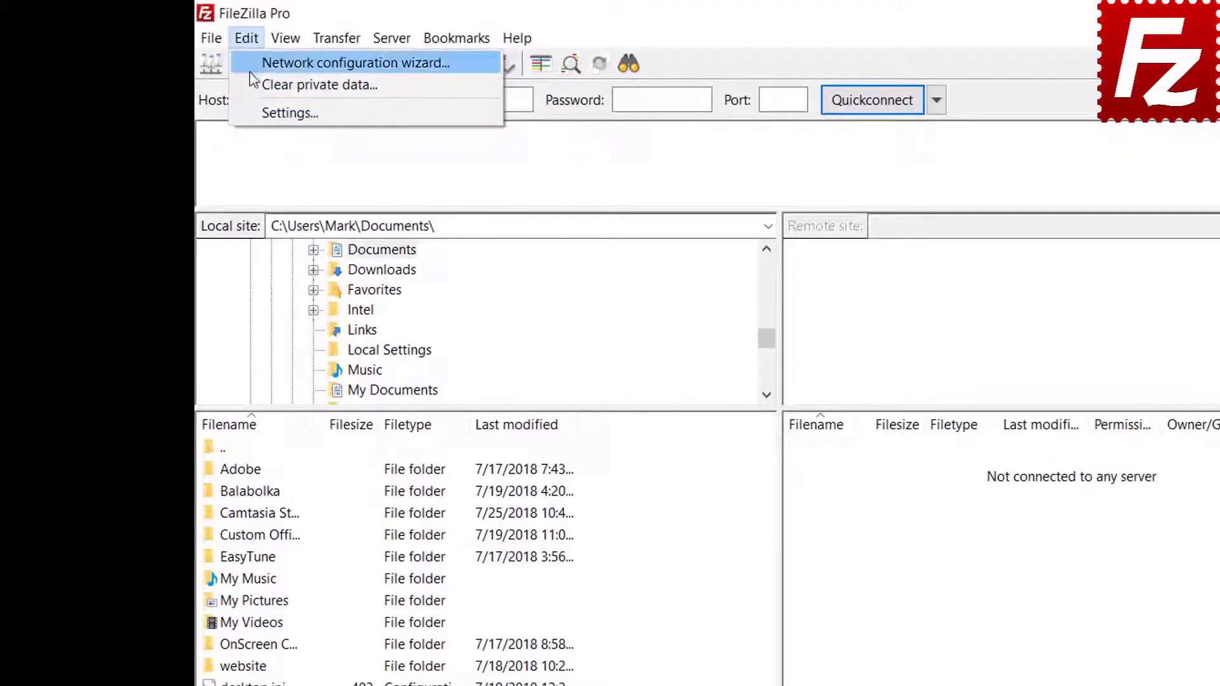
click(257, 111)
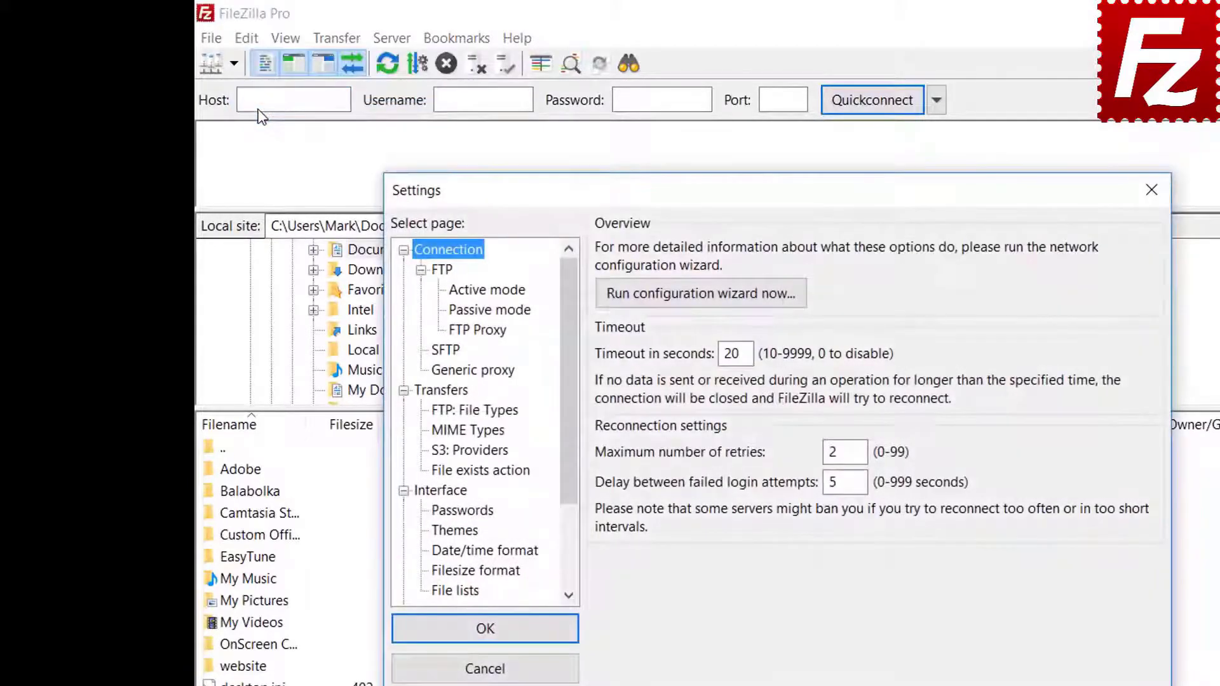
click(470, 514)
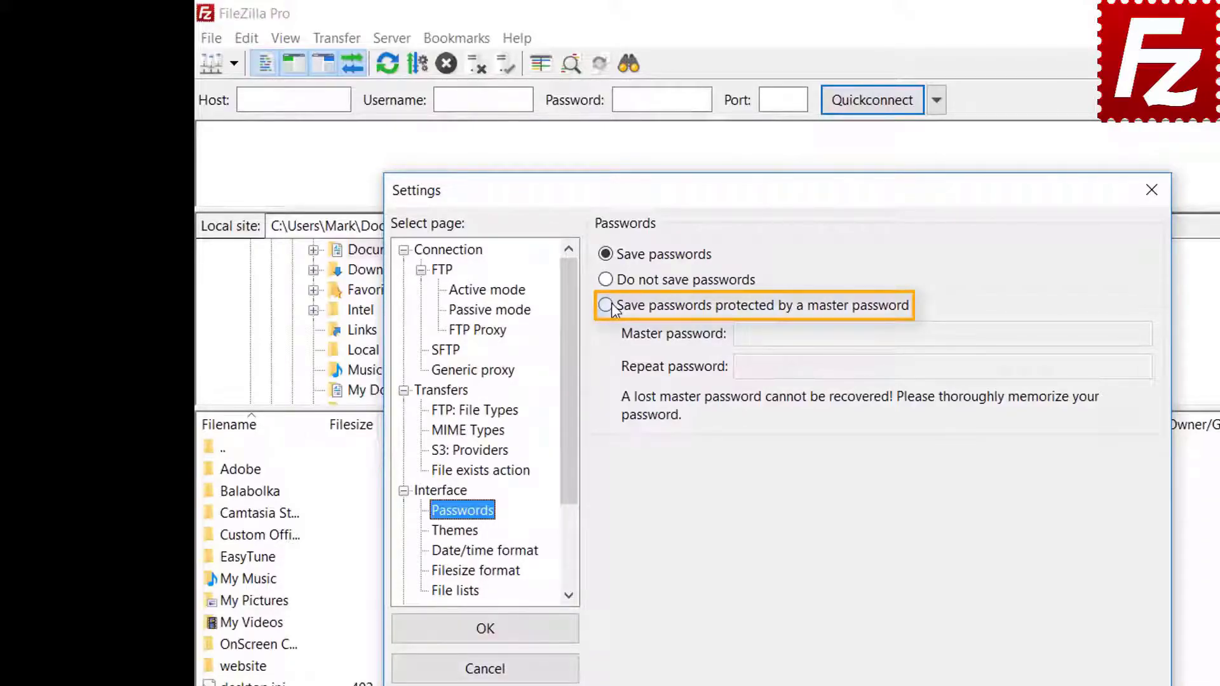
click(607, 305)
click(995, 334)
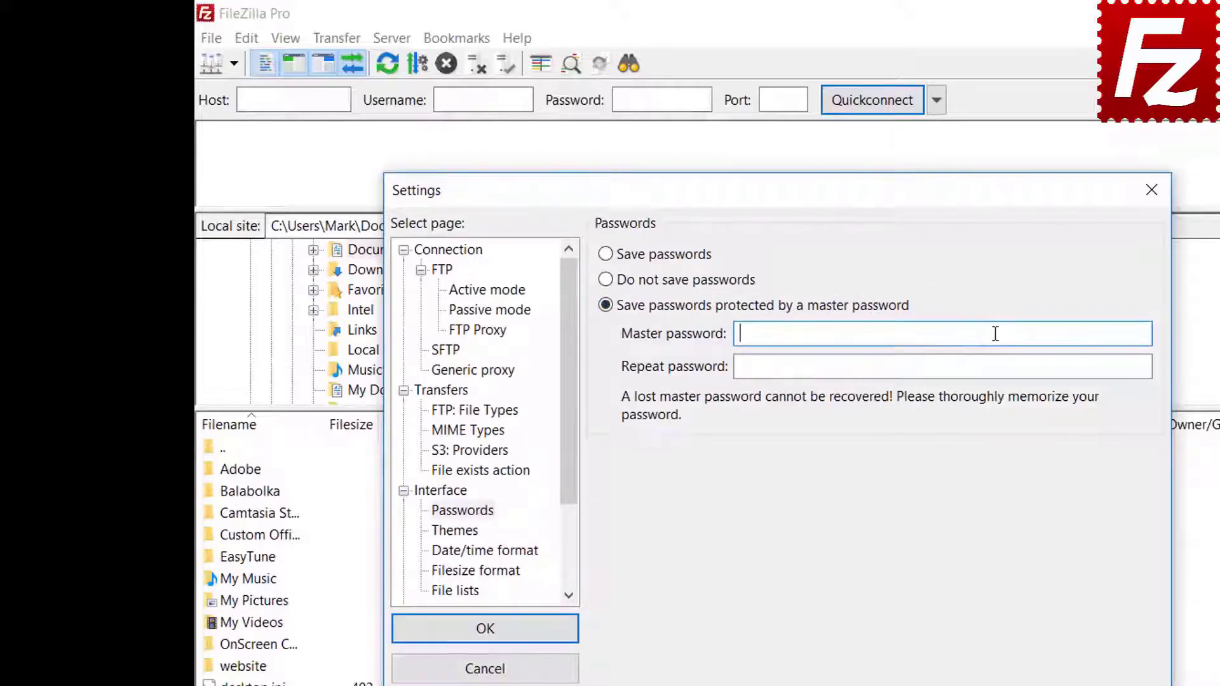
text(**********)
click(969, 369)
text(**********)
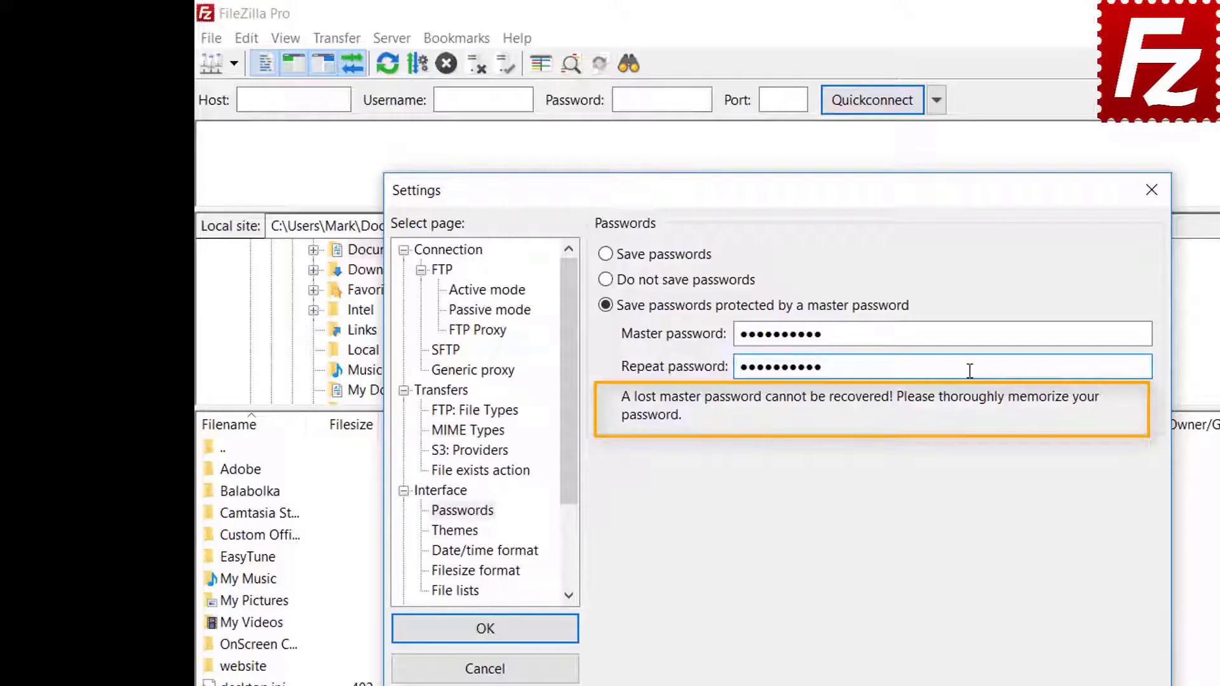
click(488, 636)
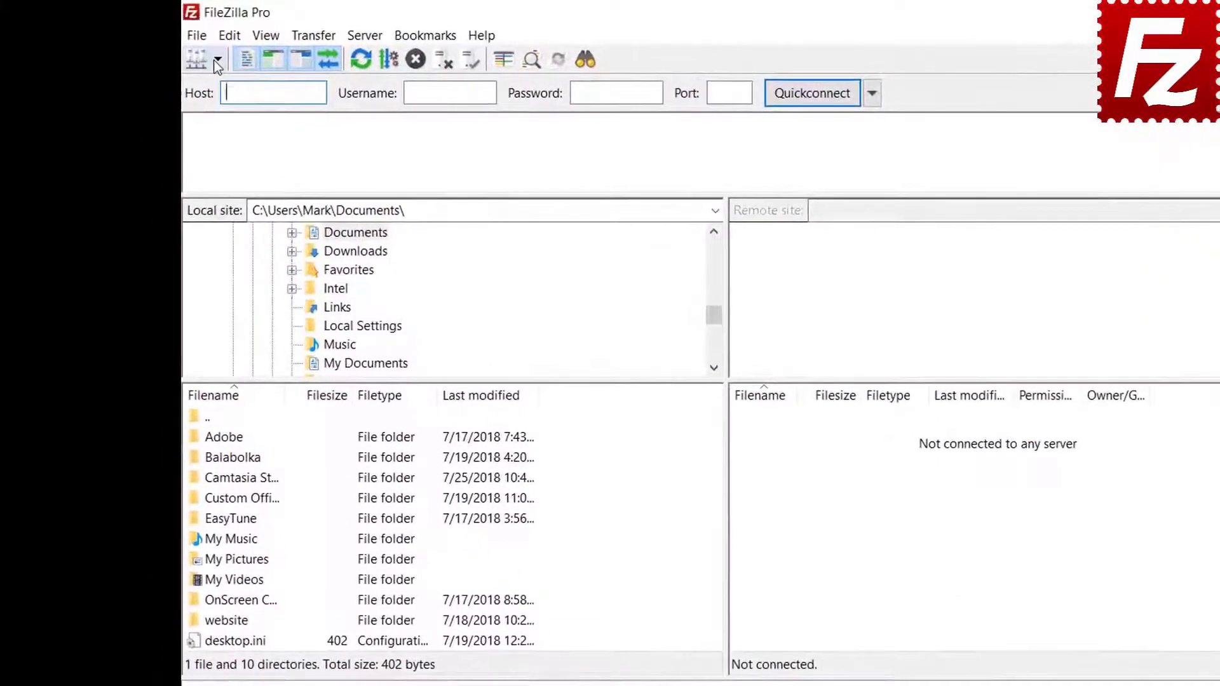
click(216, 61)
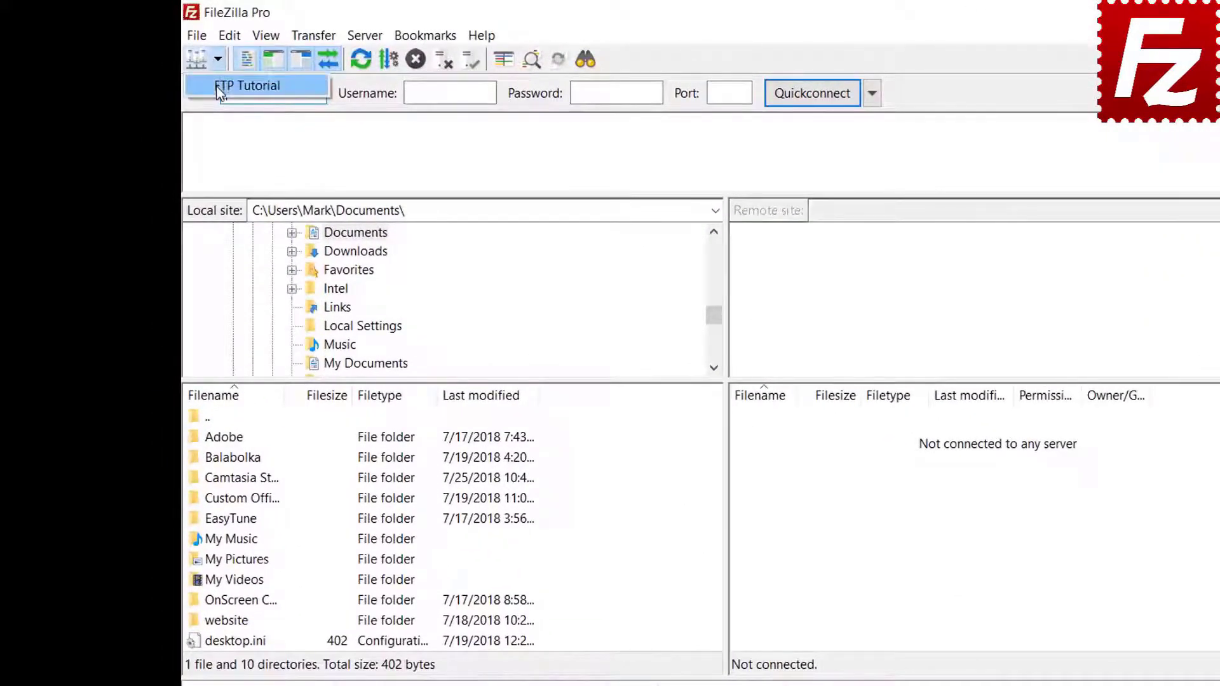
Step: Connect to the FTP Tutorial site, unlocking it with the master password
click(220, 89)
text(•••••)
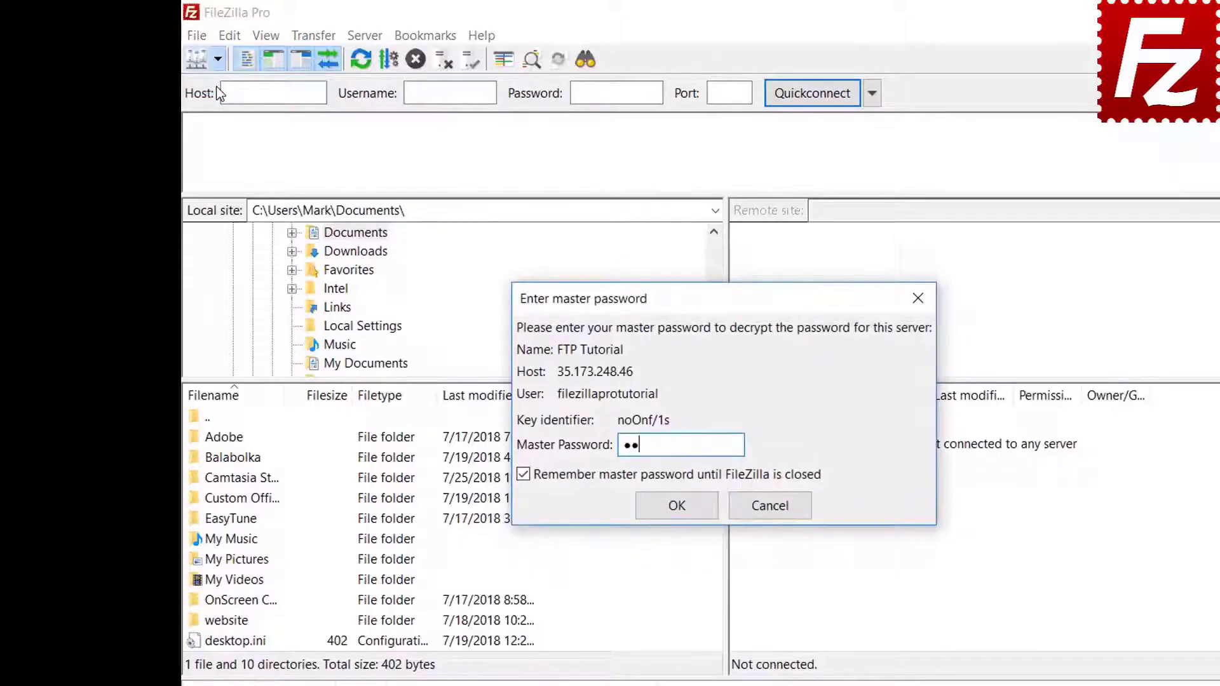
text(••••••)
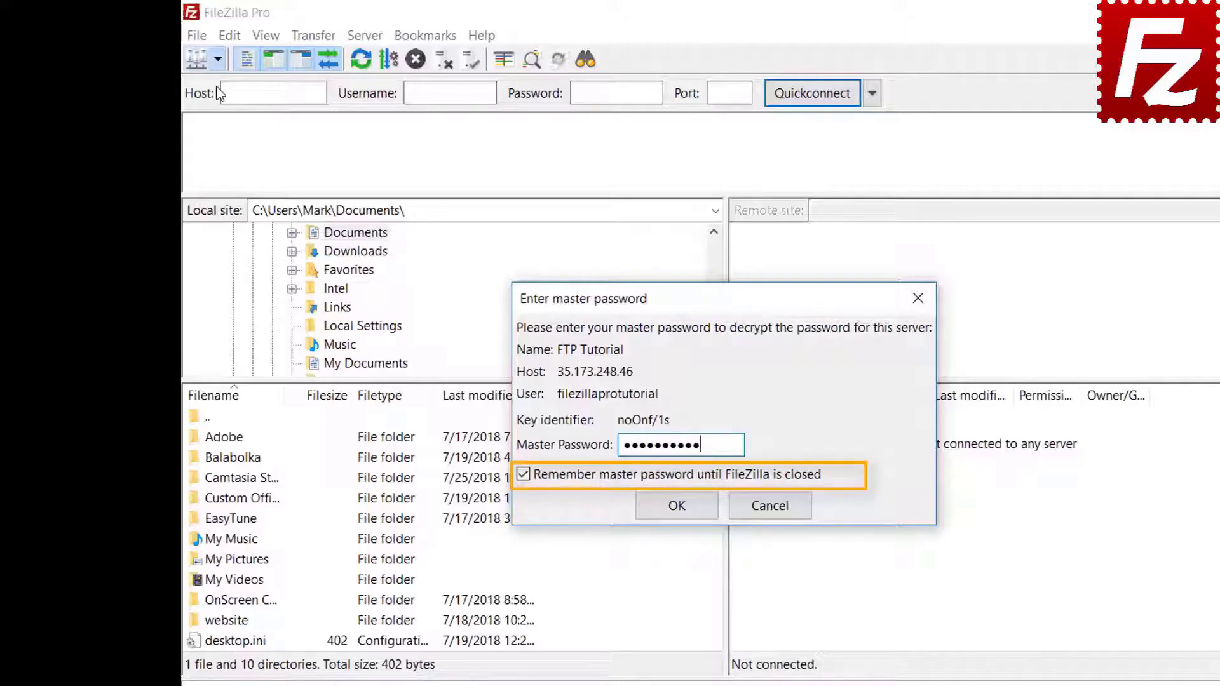
click(676, 507)
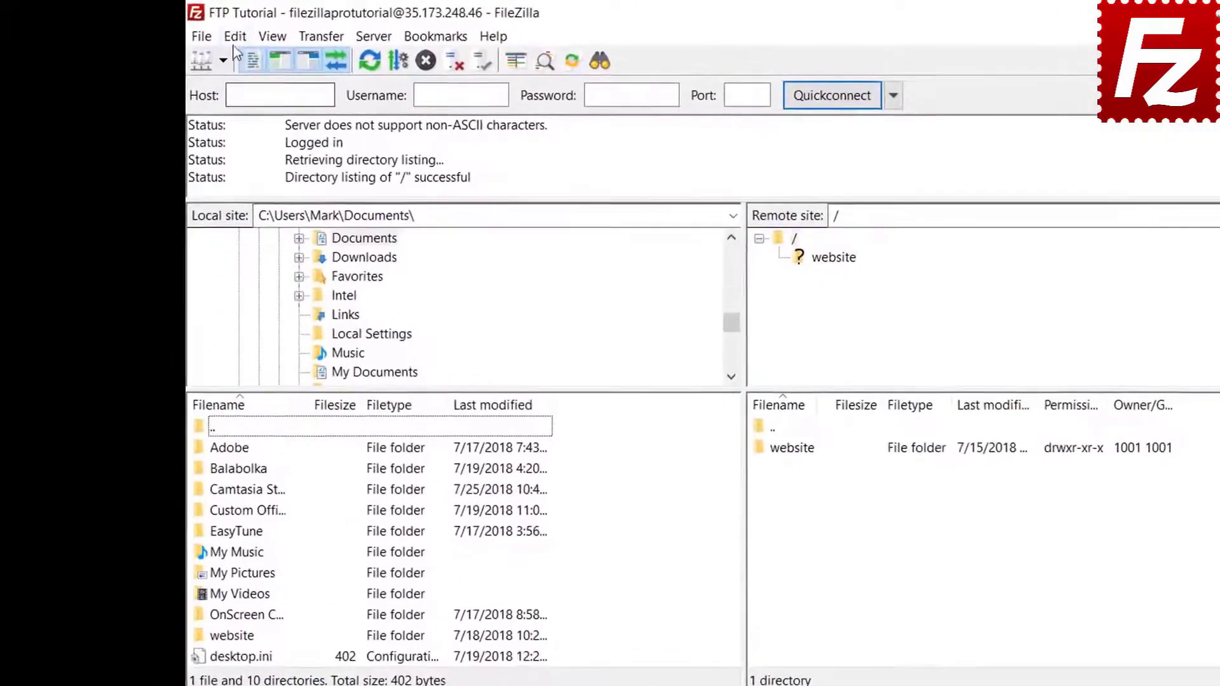
click(194, 30)
click(242, 106)
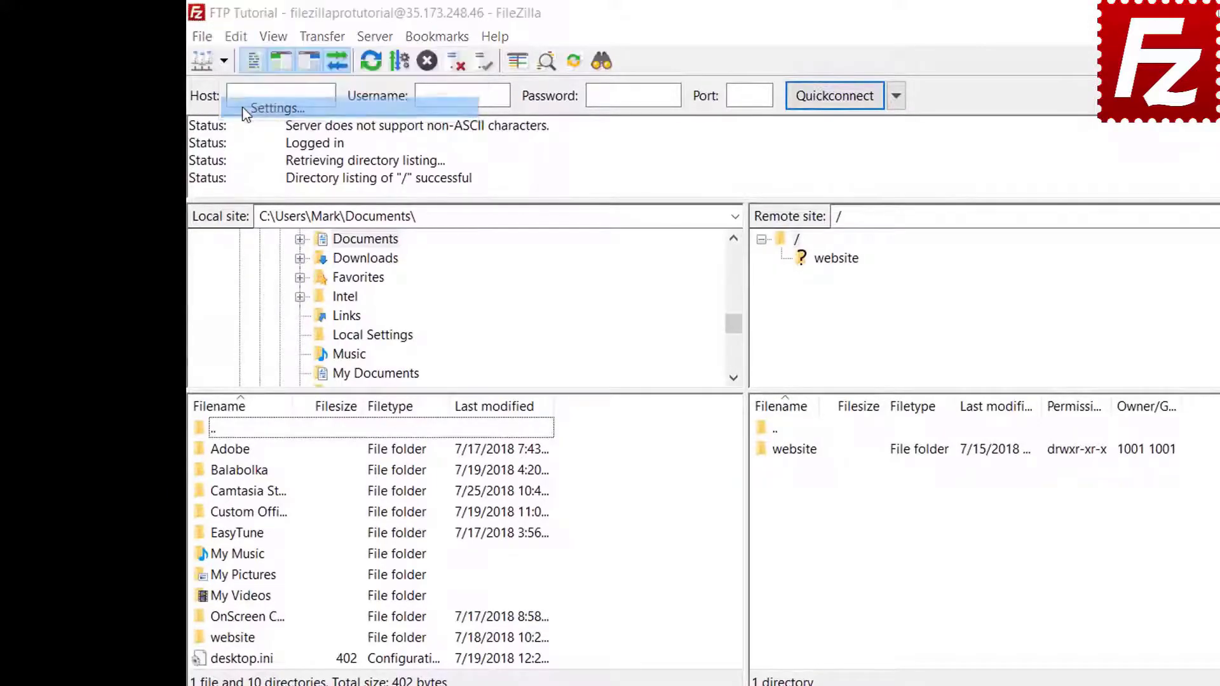
click(443, 488)
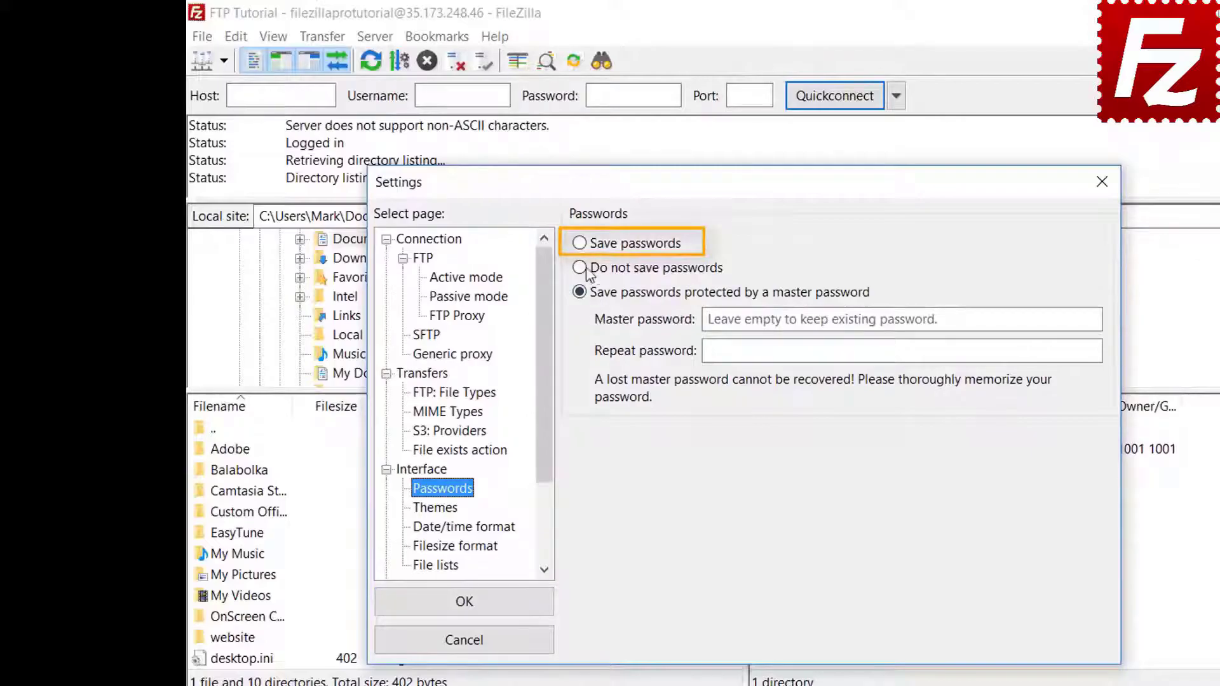
click(584, 248)
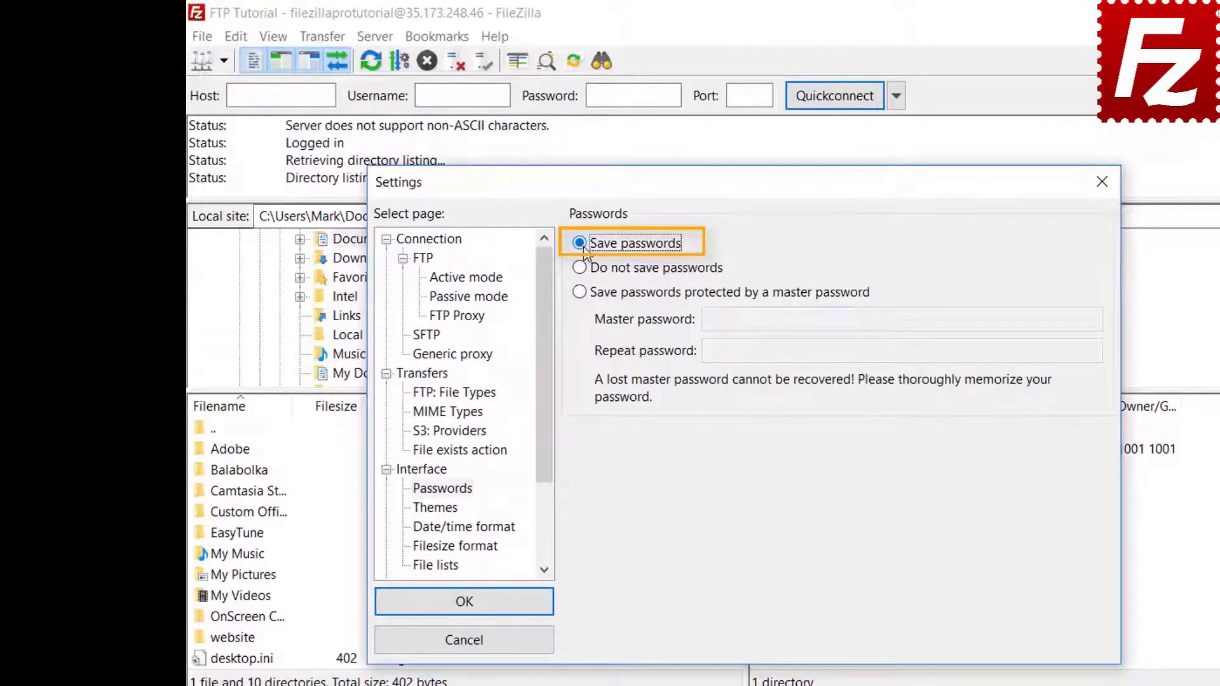
click(479, 611)
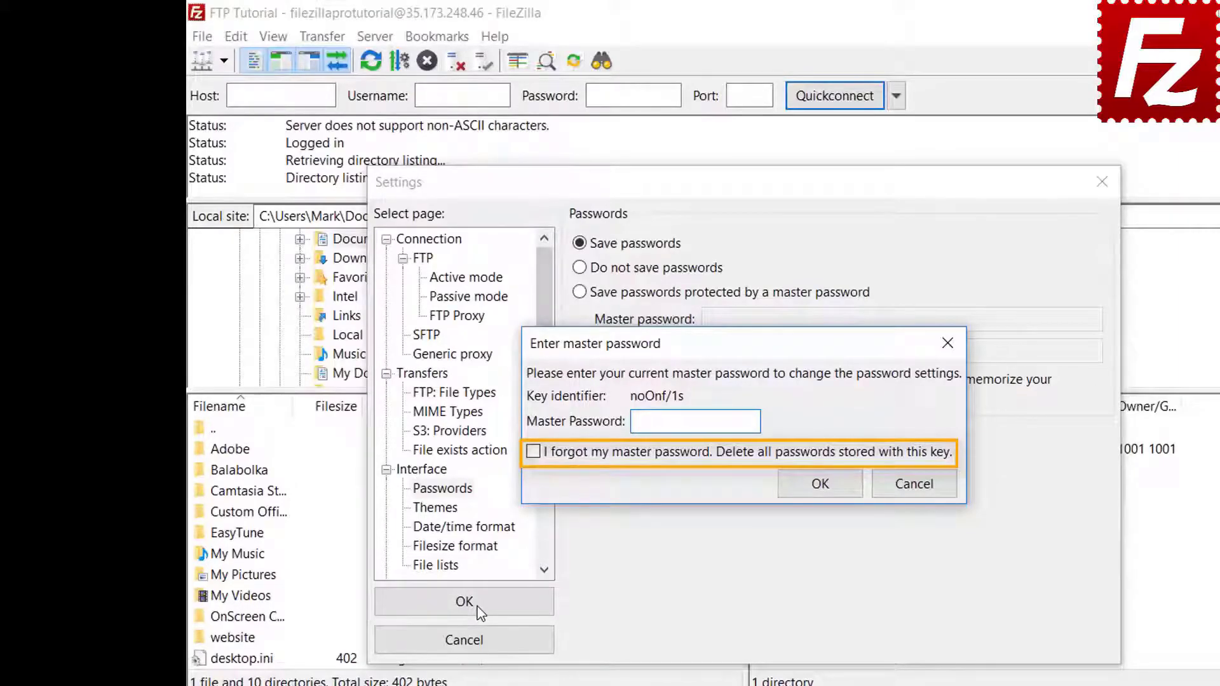
click(920, 490)
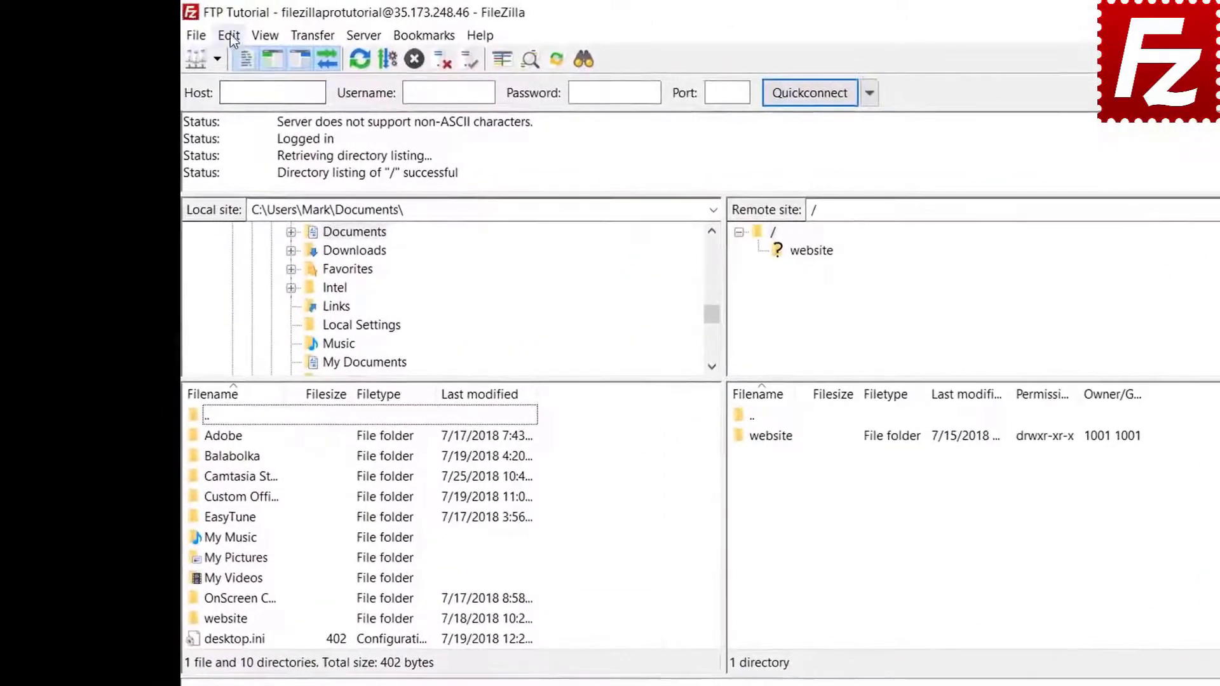
Step: Clear the quickconnect history and reconnect information via Clear private data
click(239, 39)
click(235, 79)
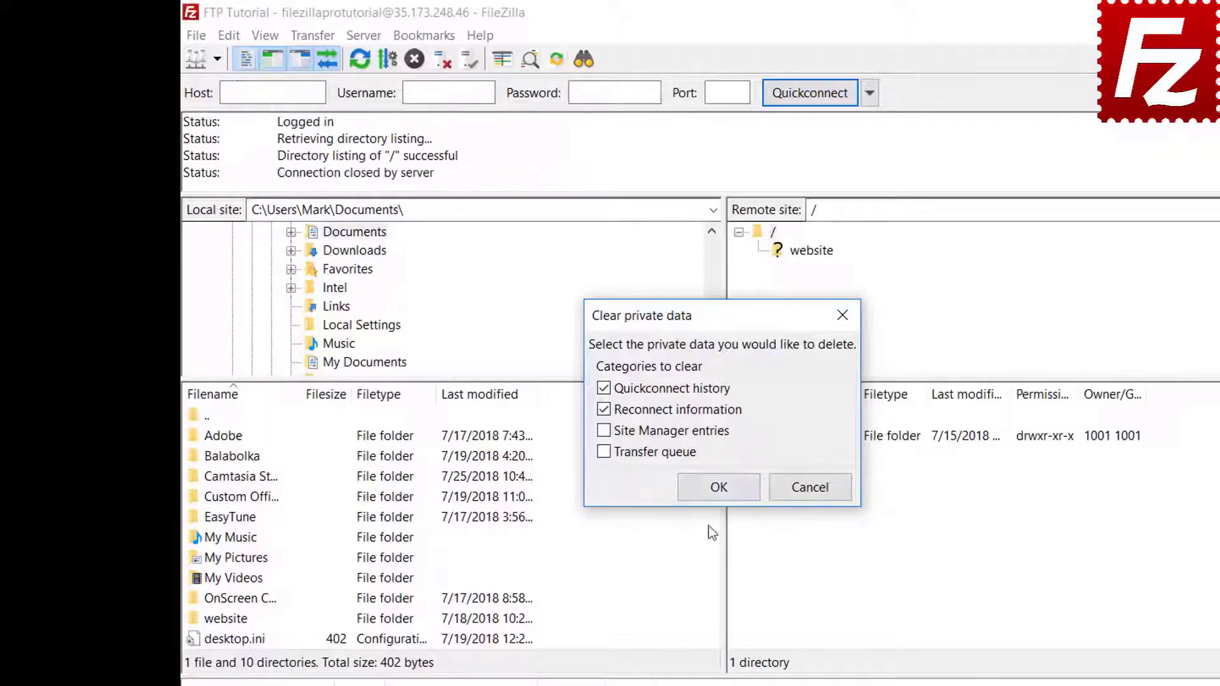
key(Return)
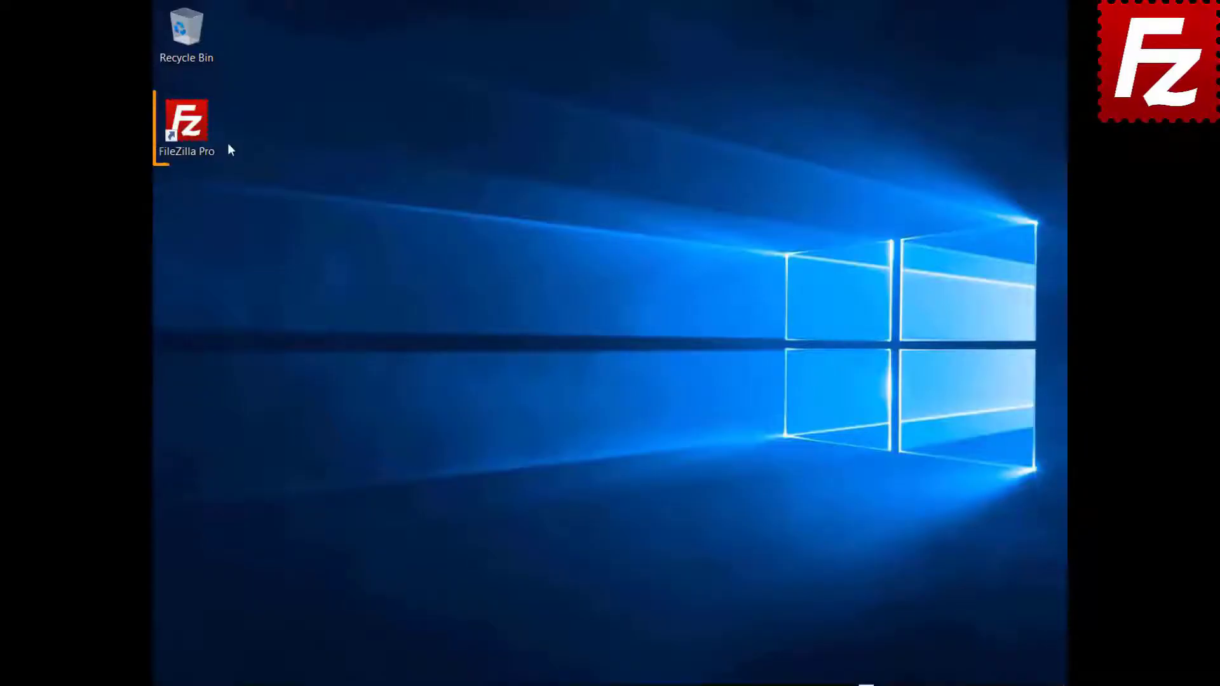
Step: Relaunch FileZilla Pro, connect to FTP Tutorial, and open the File search dialog for remote directory /
double_click(193, 135)
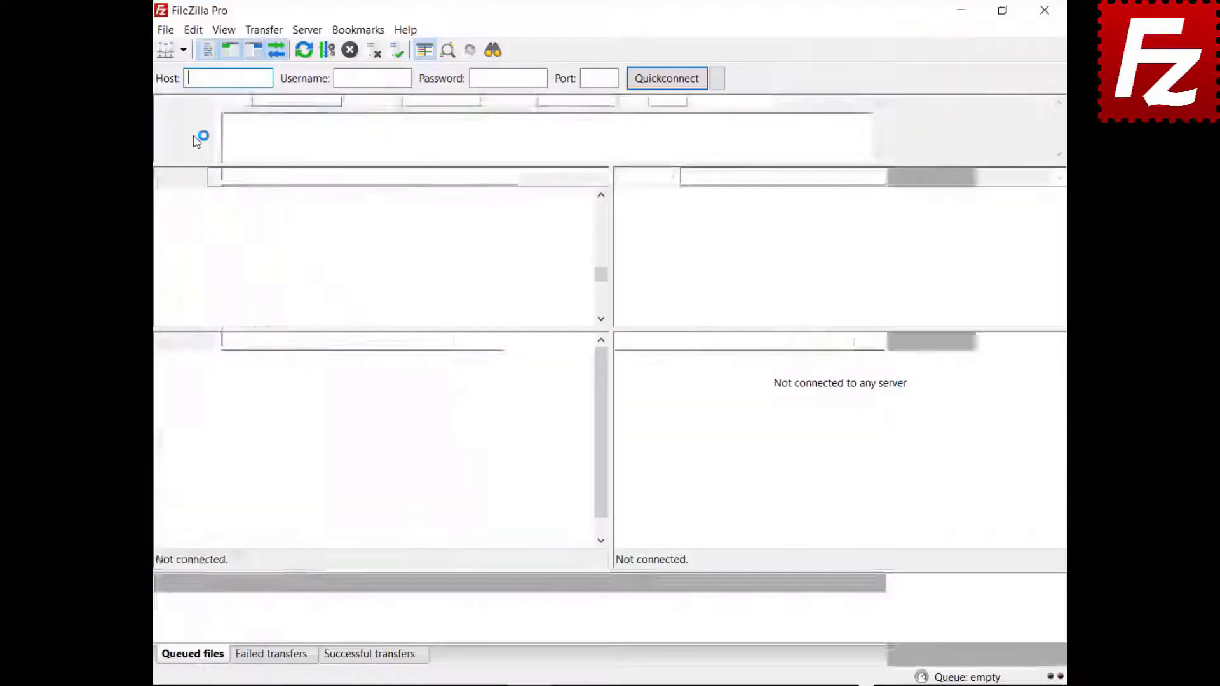
click(183, 50)
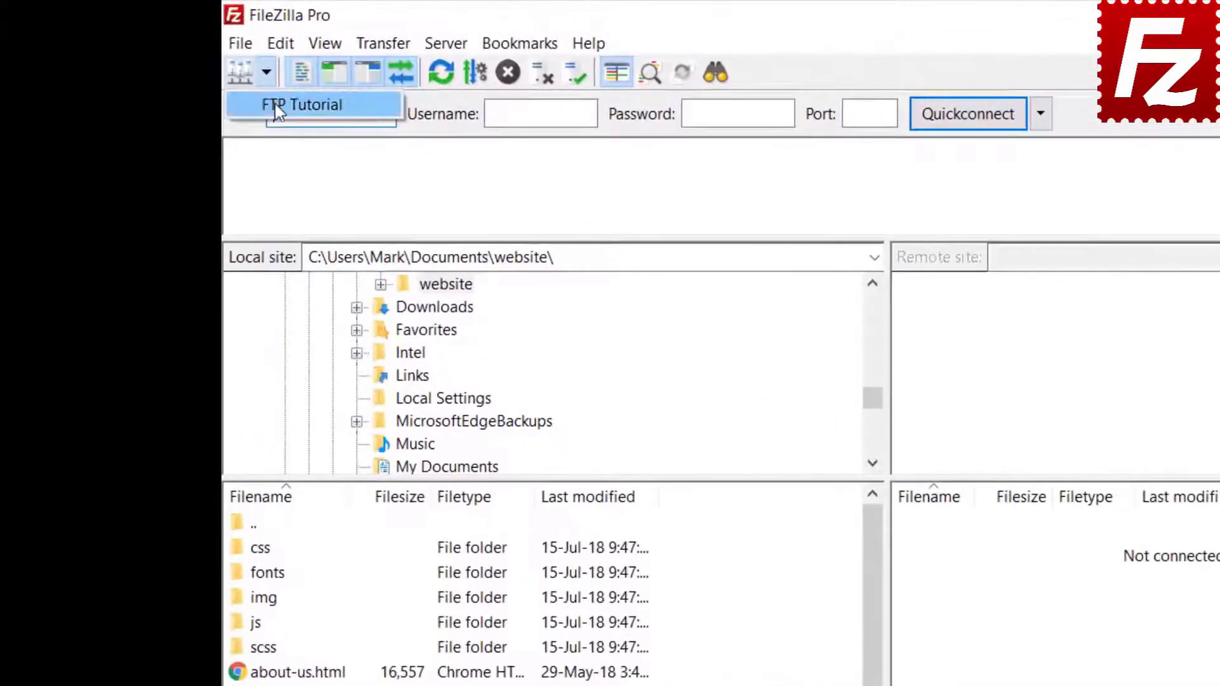
click(299, 105)
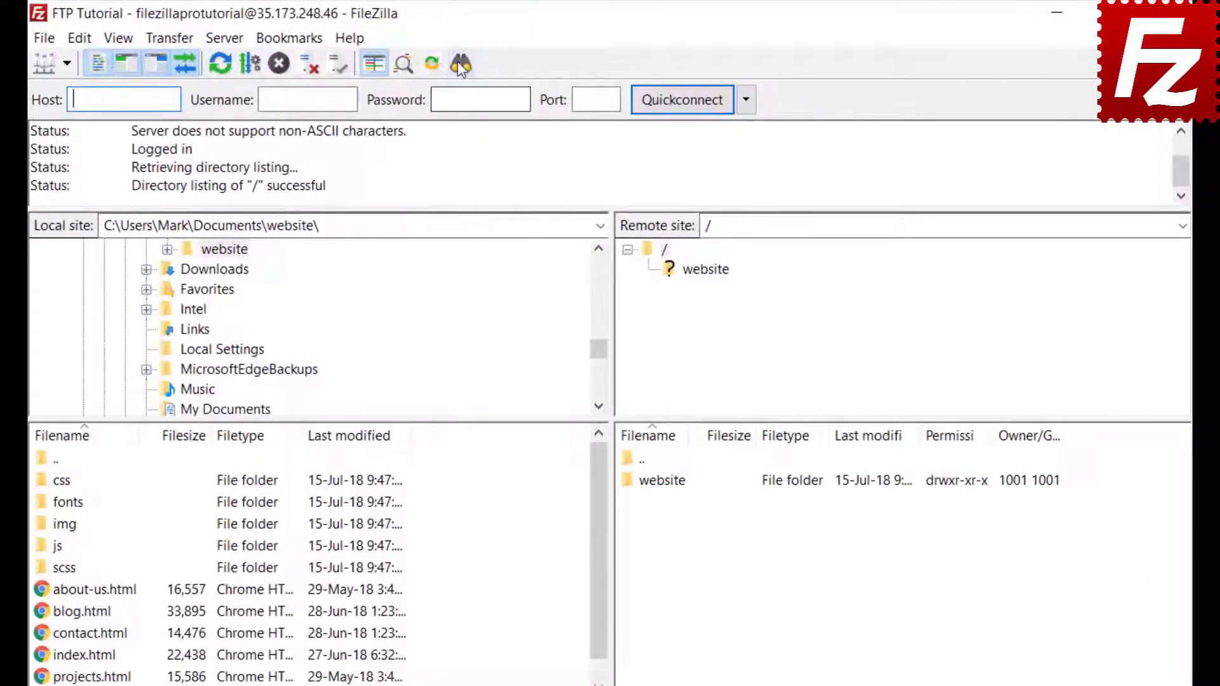
click(460, 64)
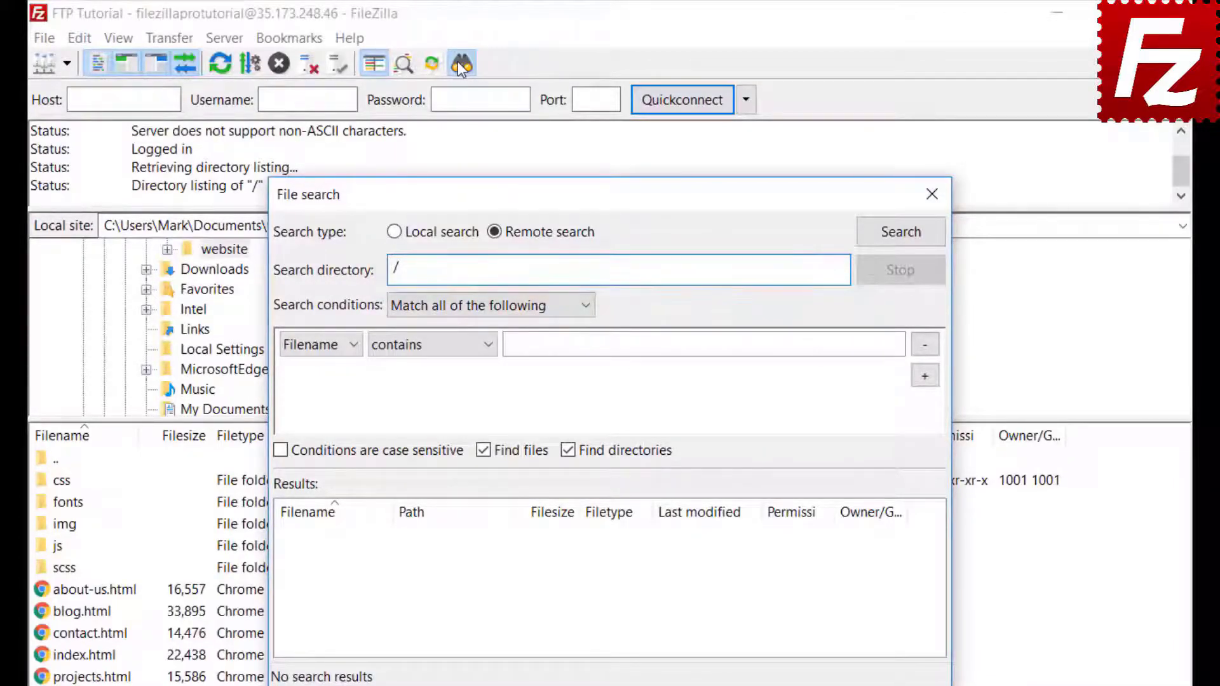
Step: Set the first search condition to Filename contains '.jpg', matching all conditions
click(448, 306)
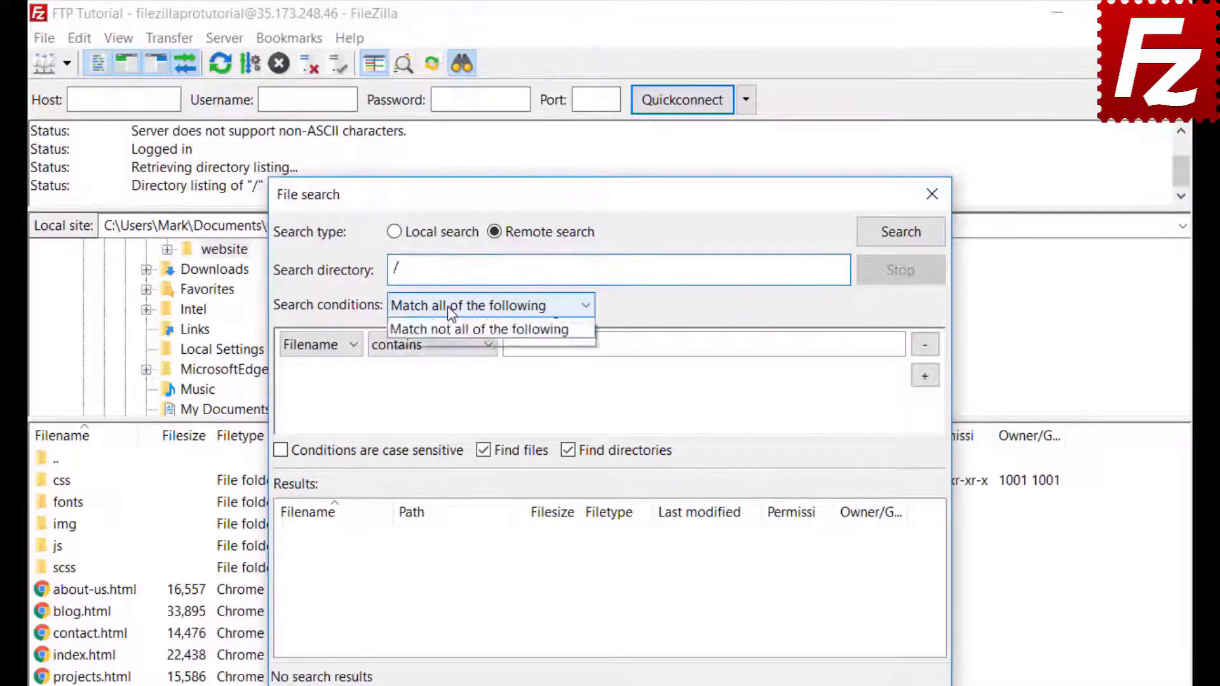
click(448, 306)
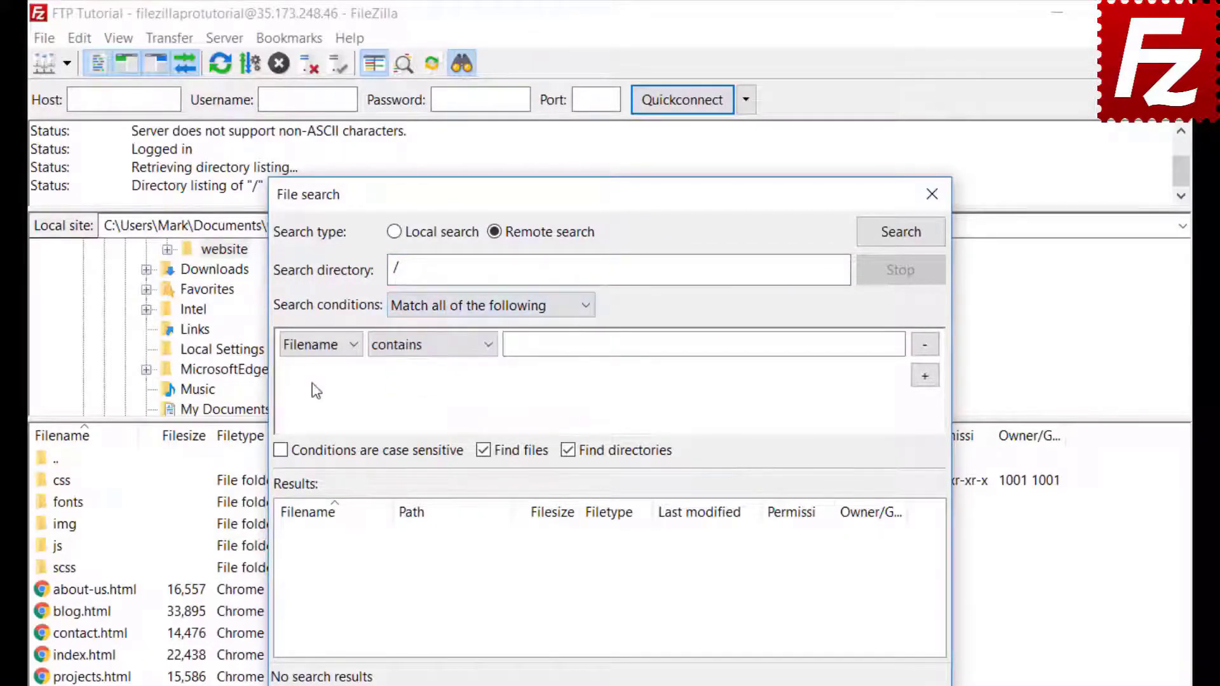
click(312, 349)
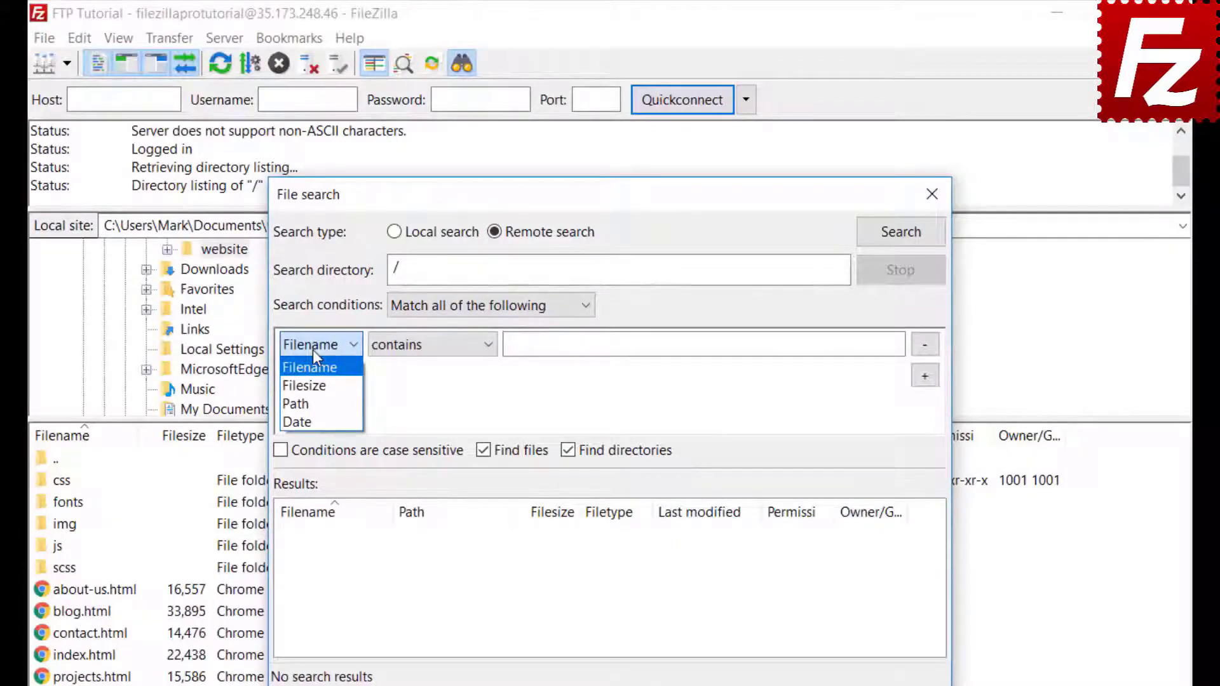
click(312, 350)
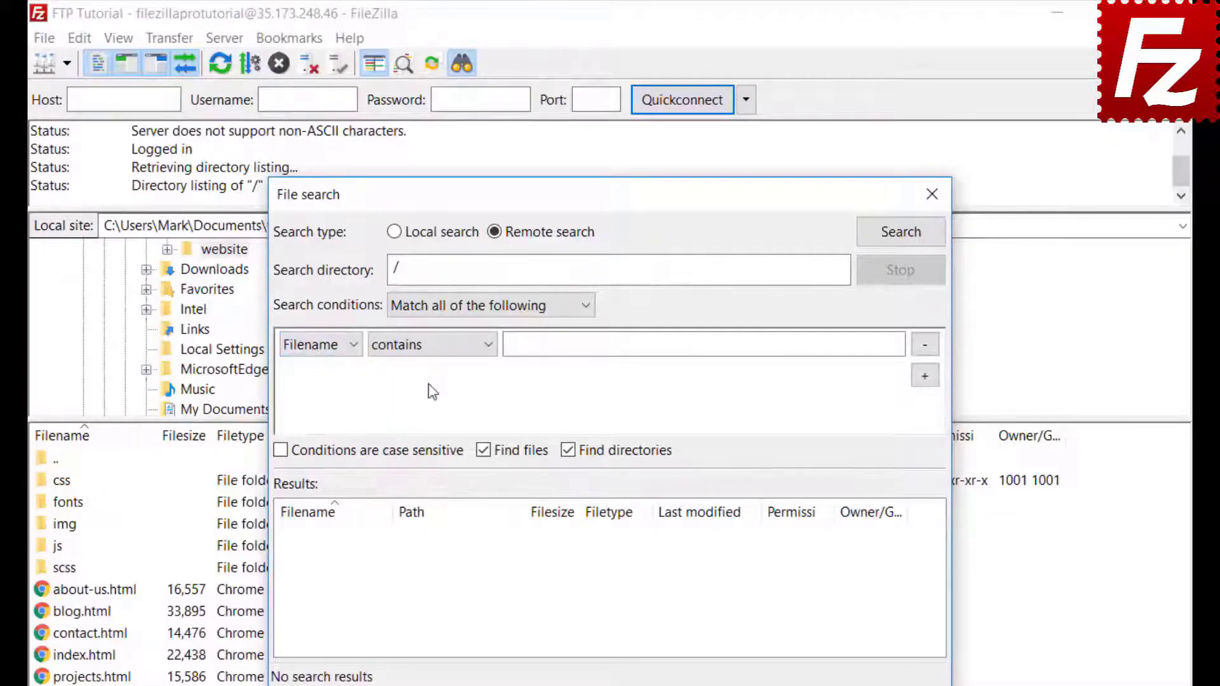
click(433, 360)
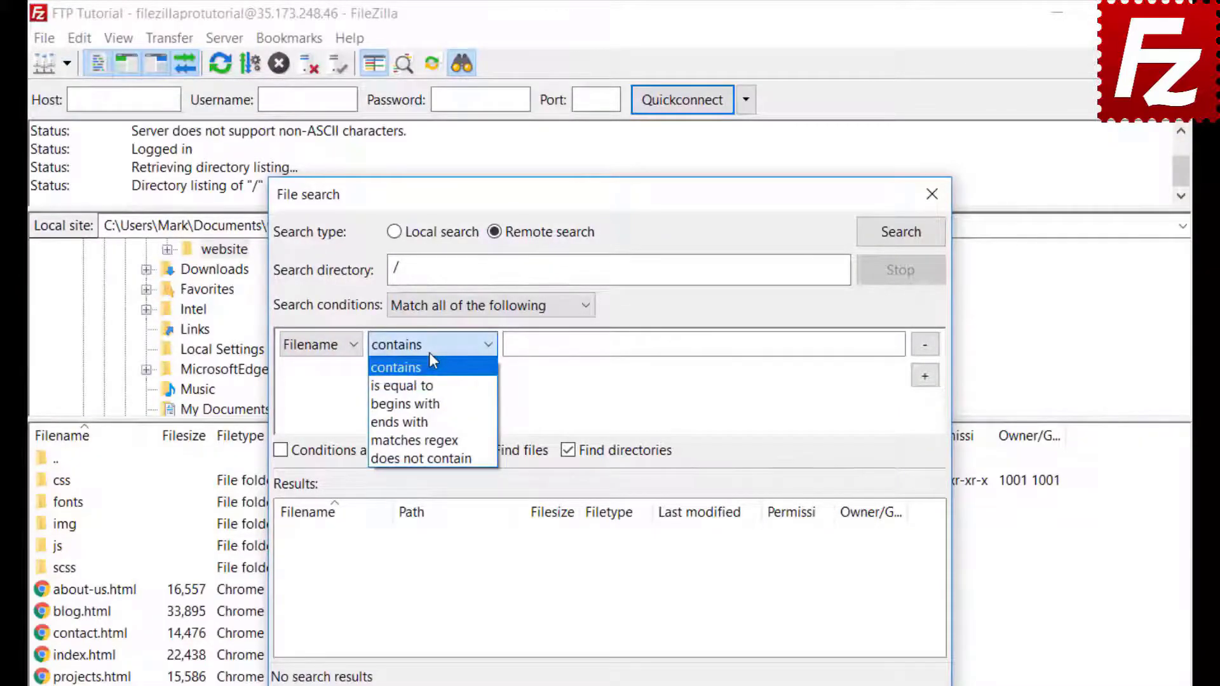
click(432, 361)
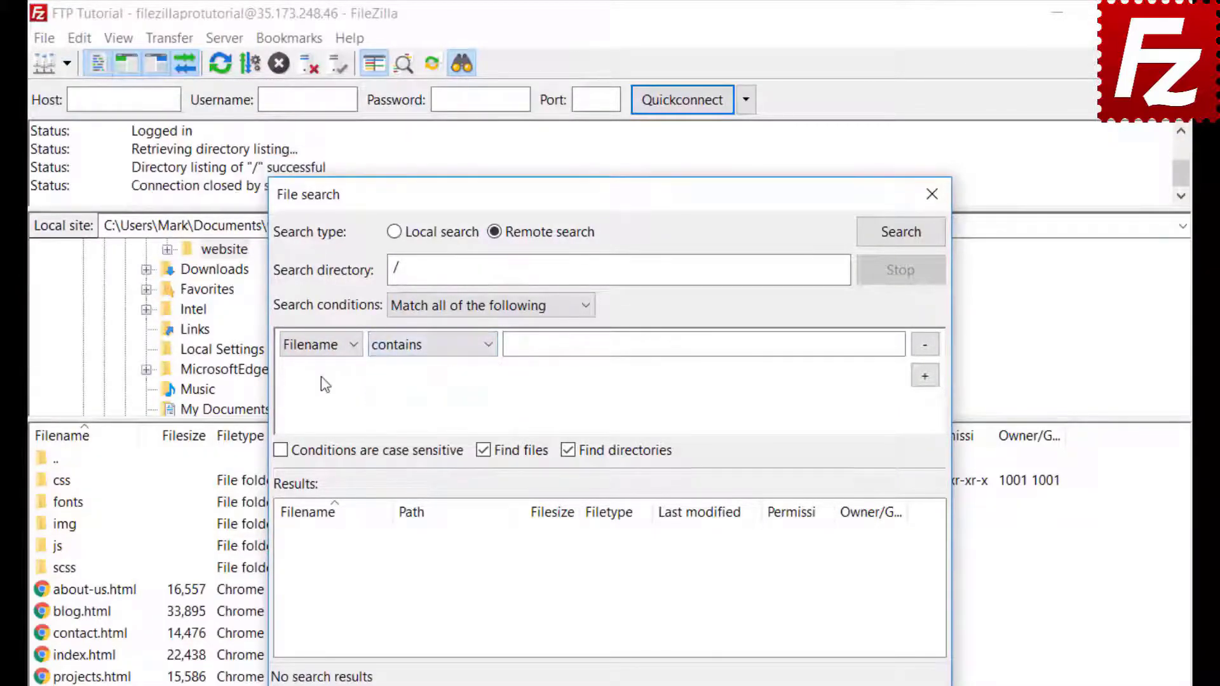
click(335, 347)
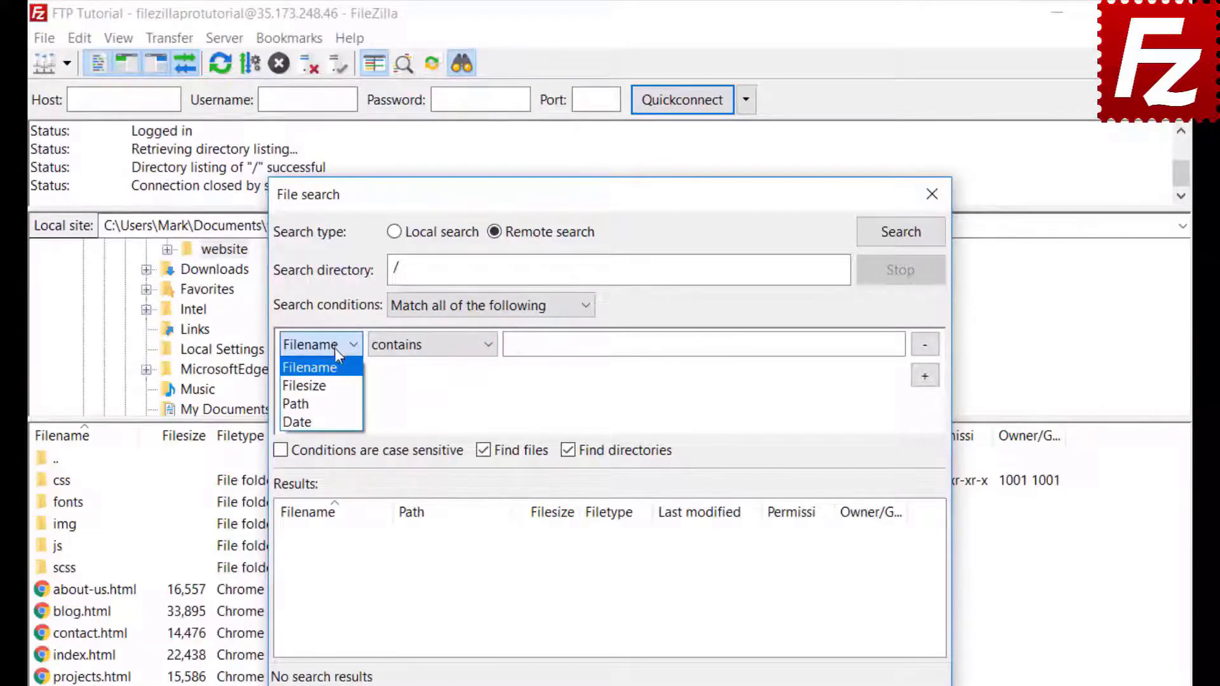
click(339, 373)
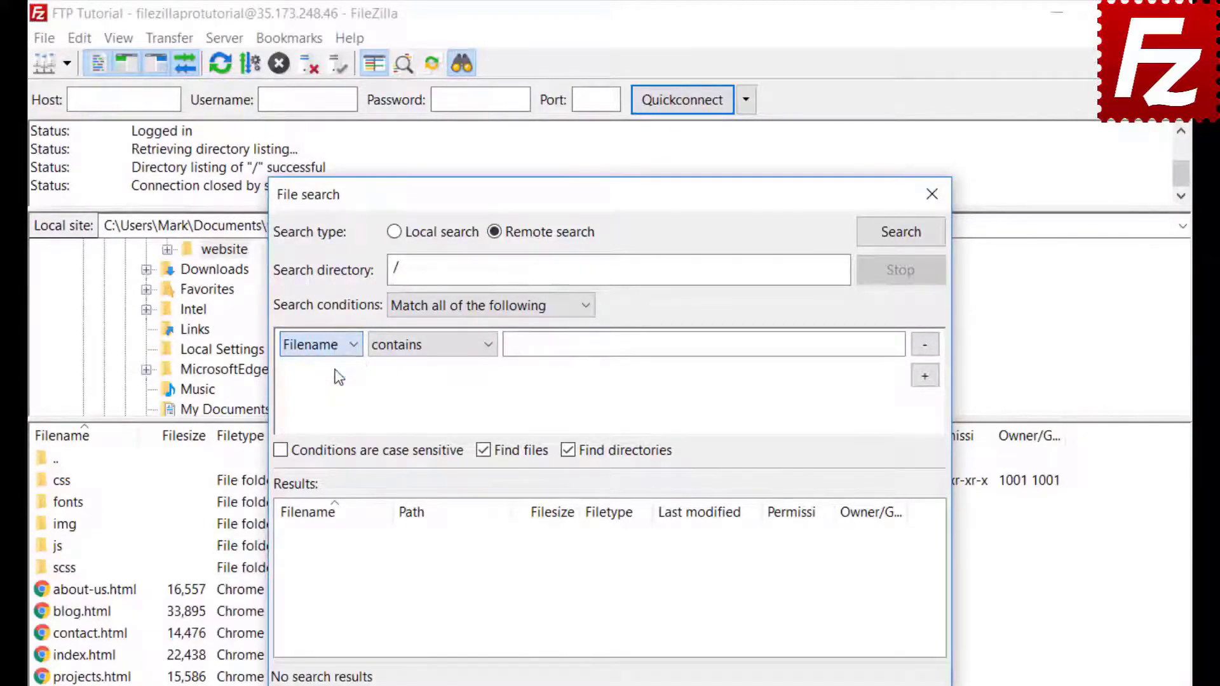
click(424, 345)
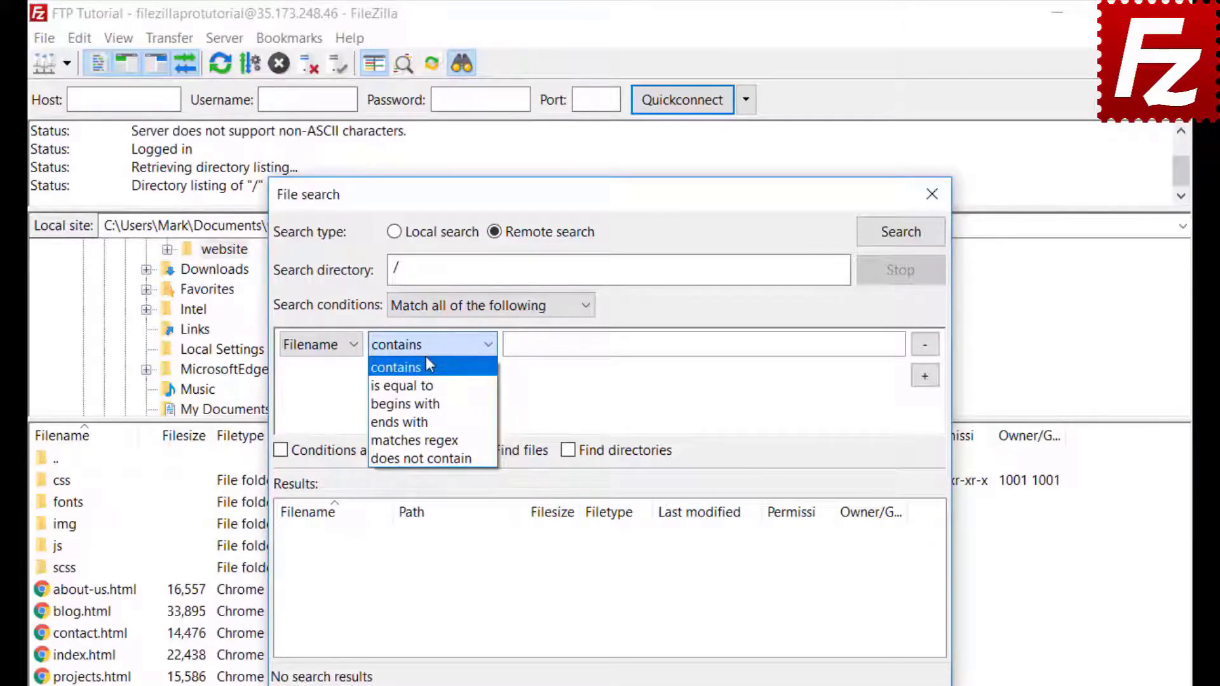
click(427, 367)
click(556, 345)
text(.jpg)
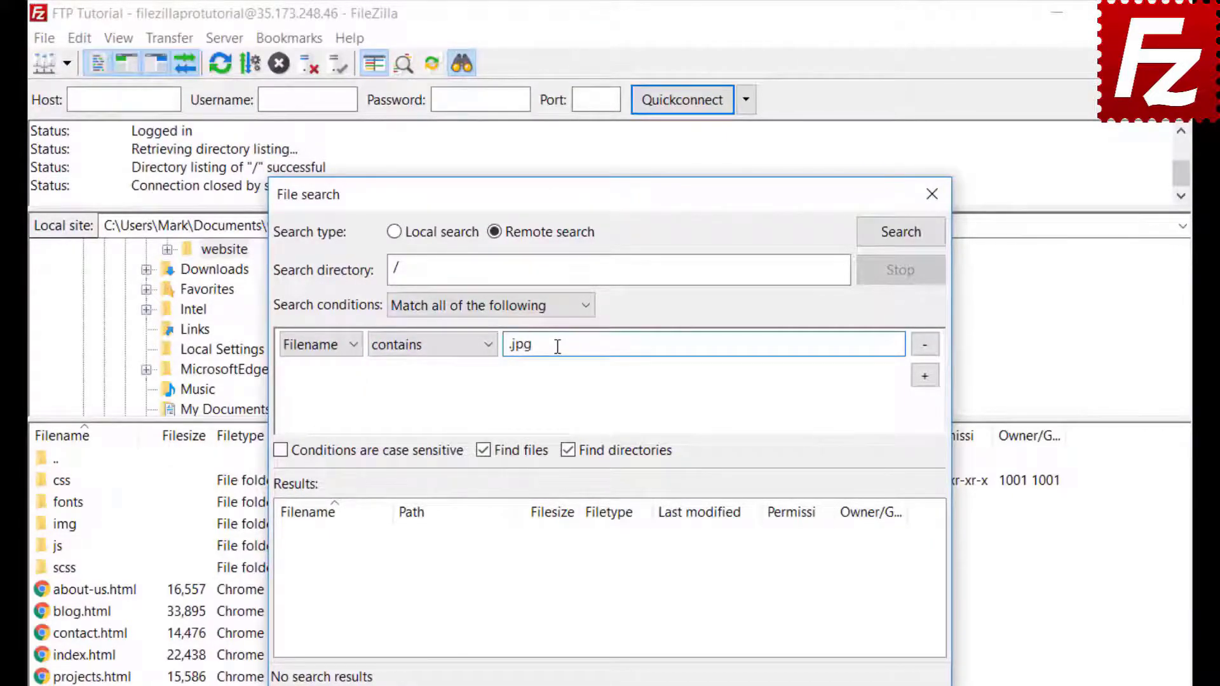
Step: Add a second condition: Filesize greater than 500000
click(925, 376)
click(317, 375)
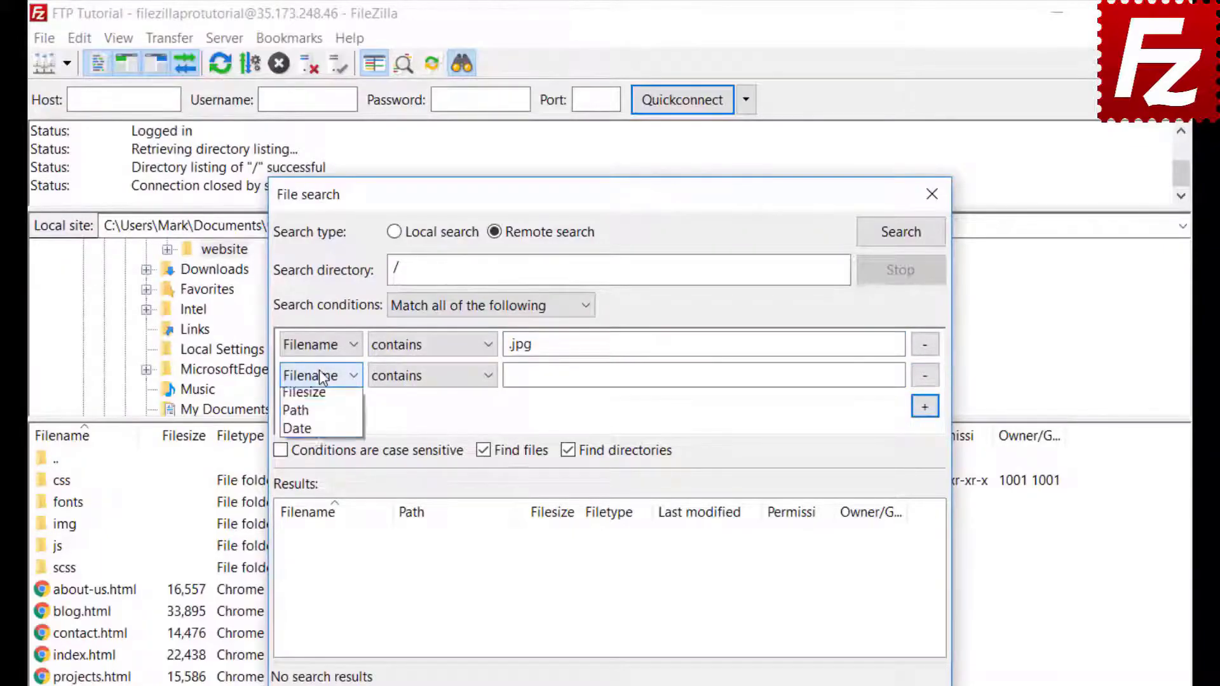
click(316, 424)
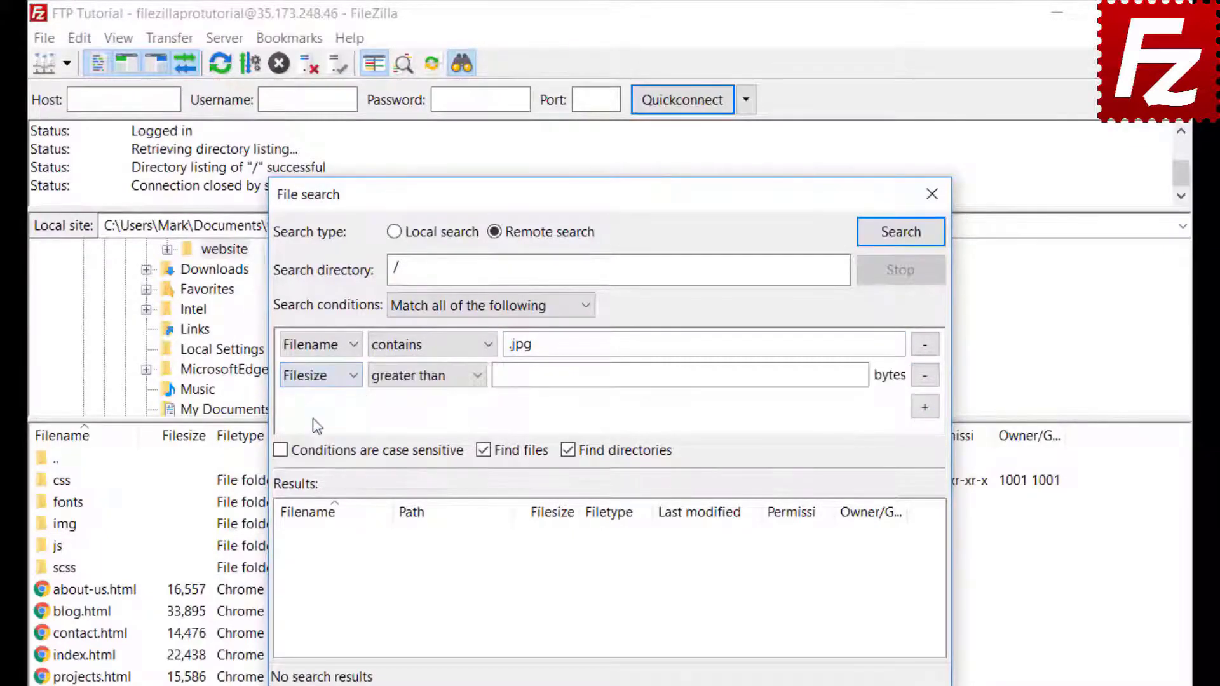
click(412, 378)
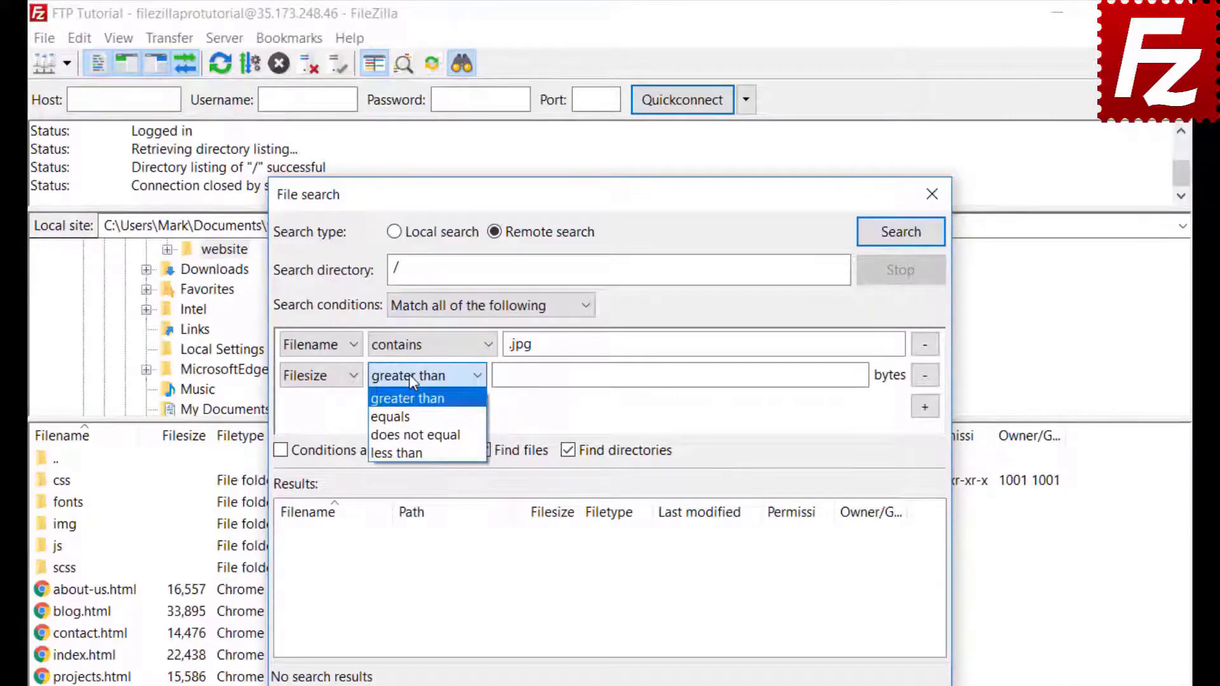
click(411, 380)
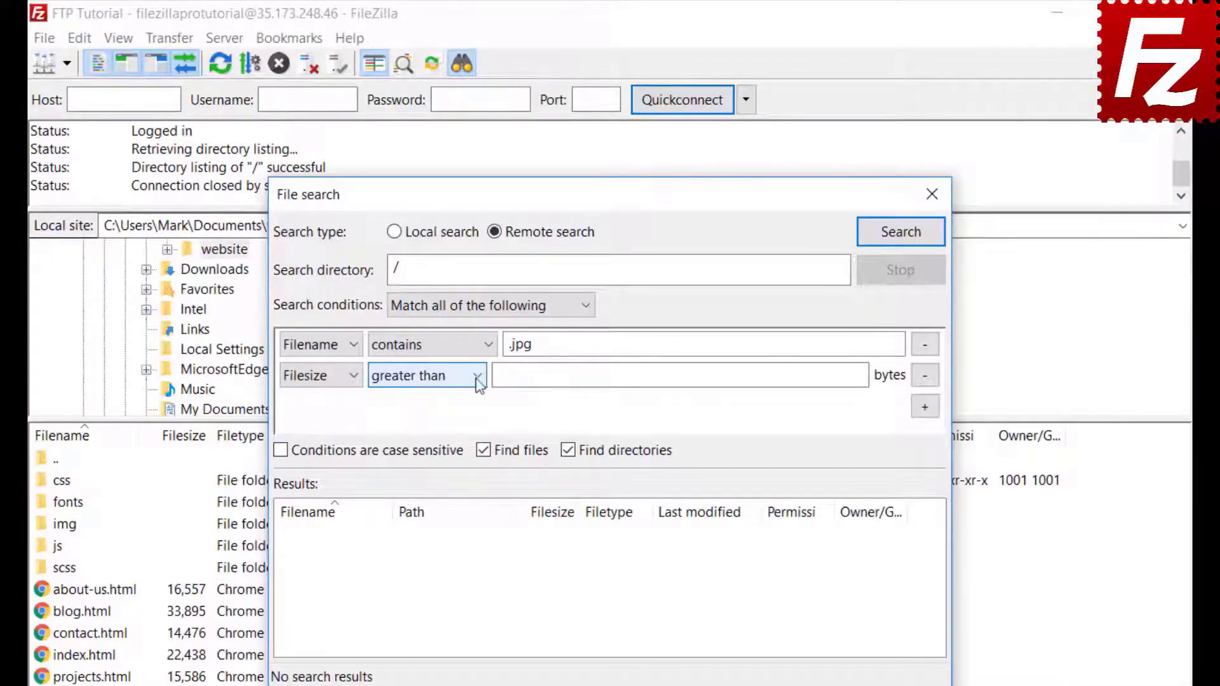
click(505, 374)
text(500000)
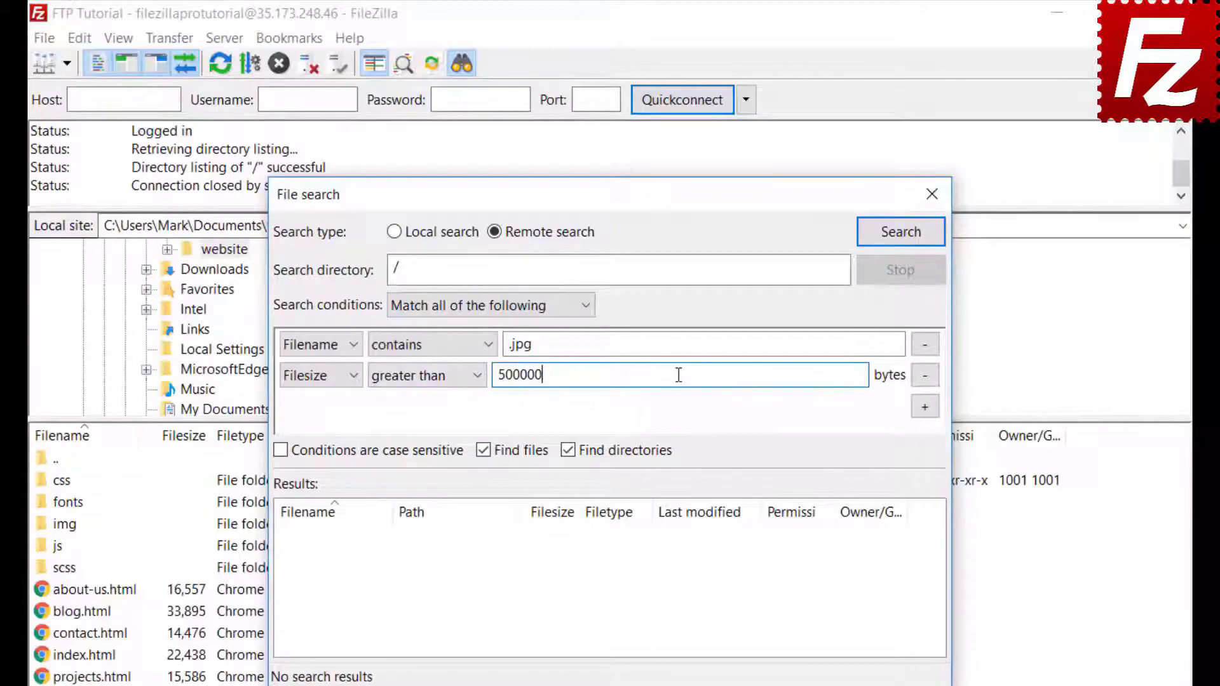
Step: Exclude directories and run the remote search, finding feature-bg.jpg in /website/img
click(568, 450)
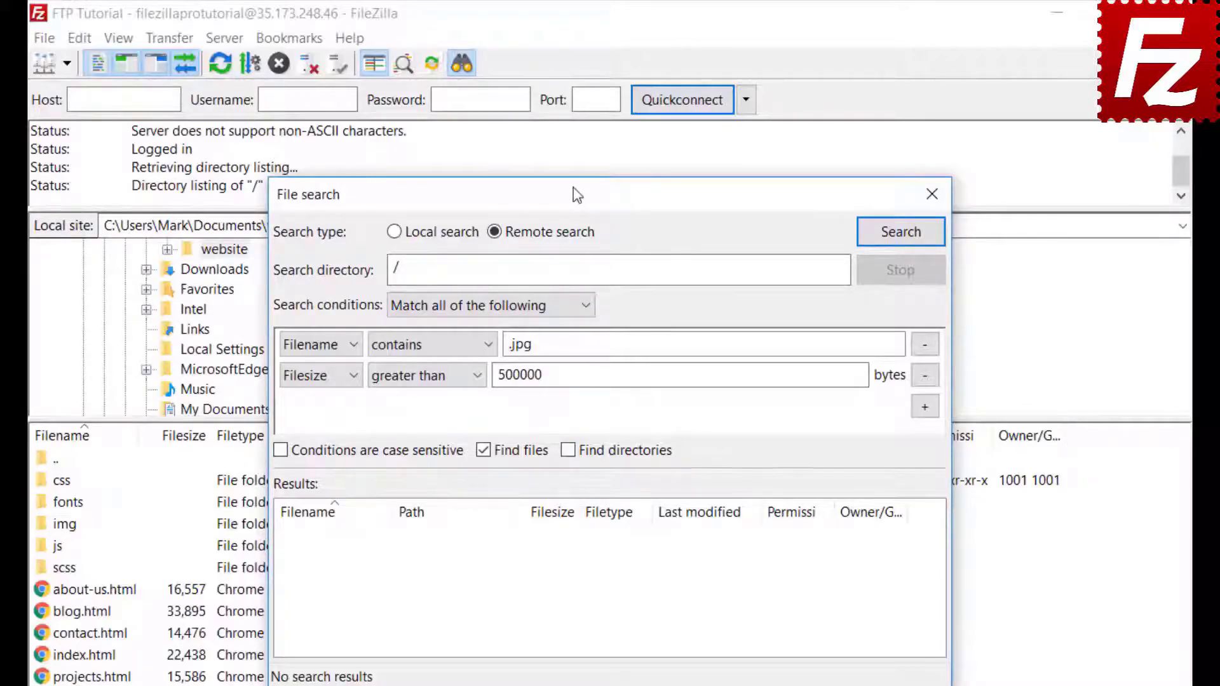
drag(574, 191, 802, 192)
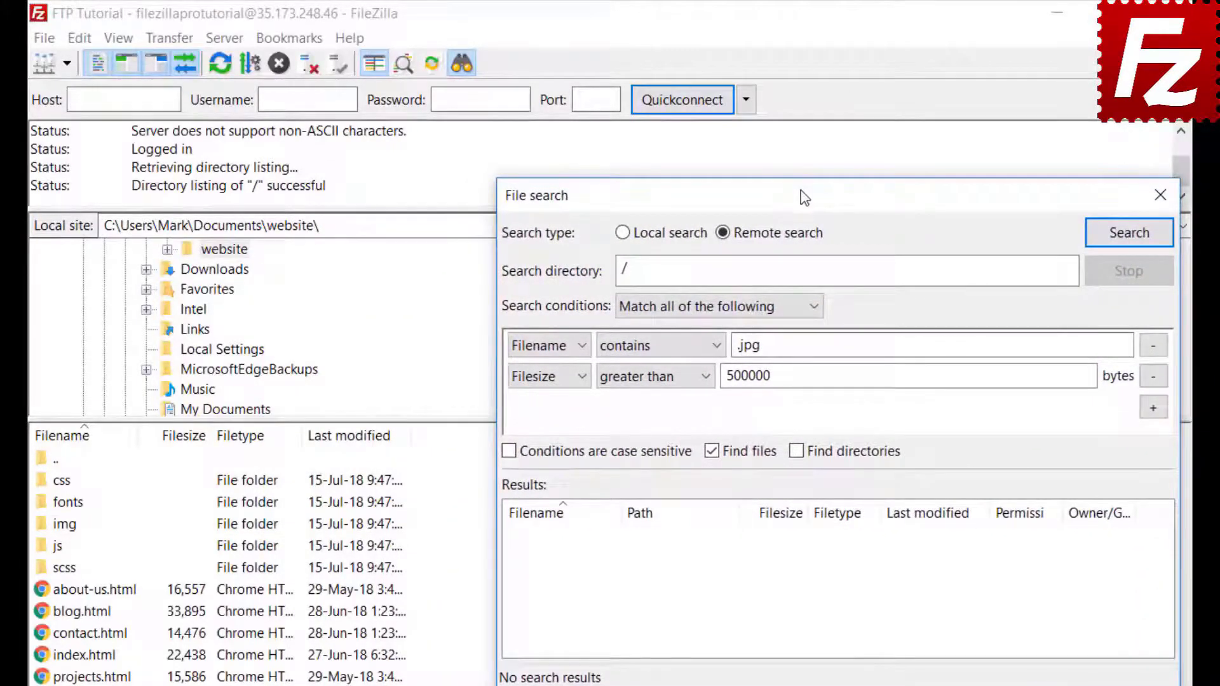
click(1128, 234)
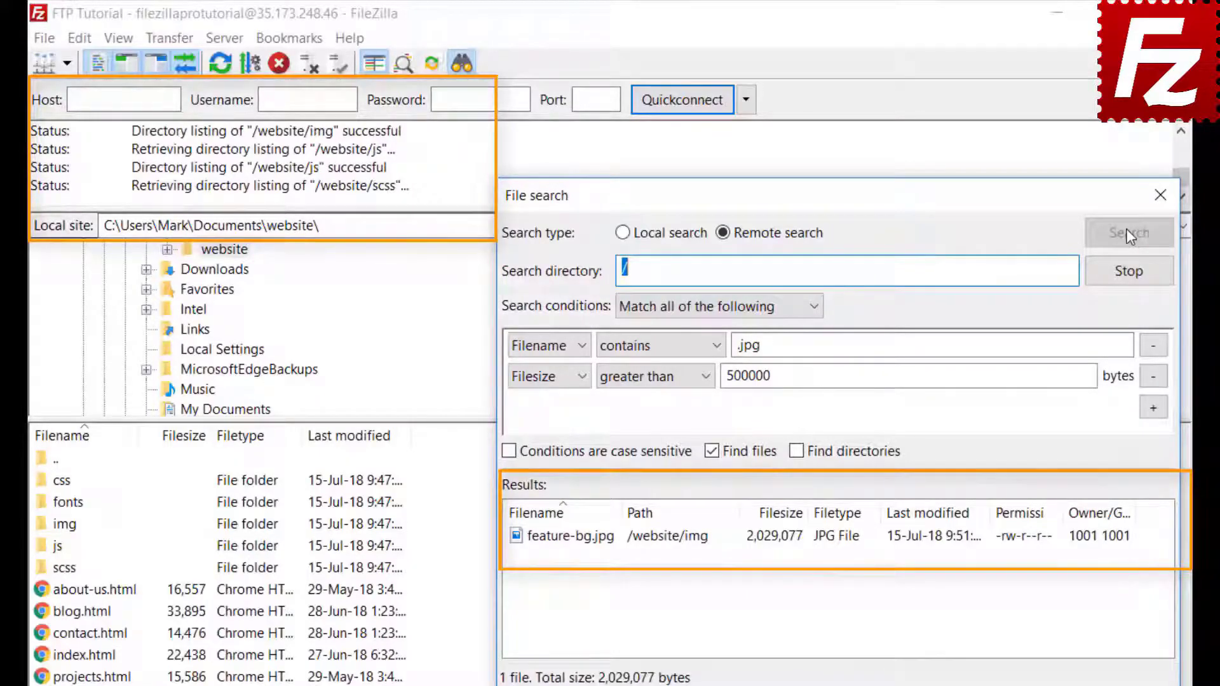
right_click(610, 544)
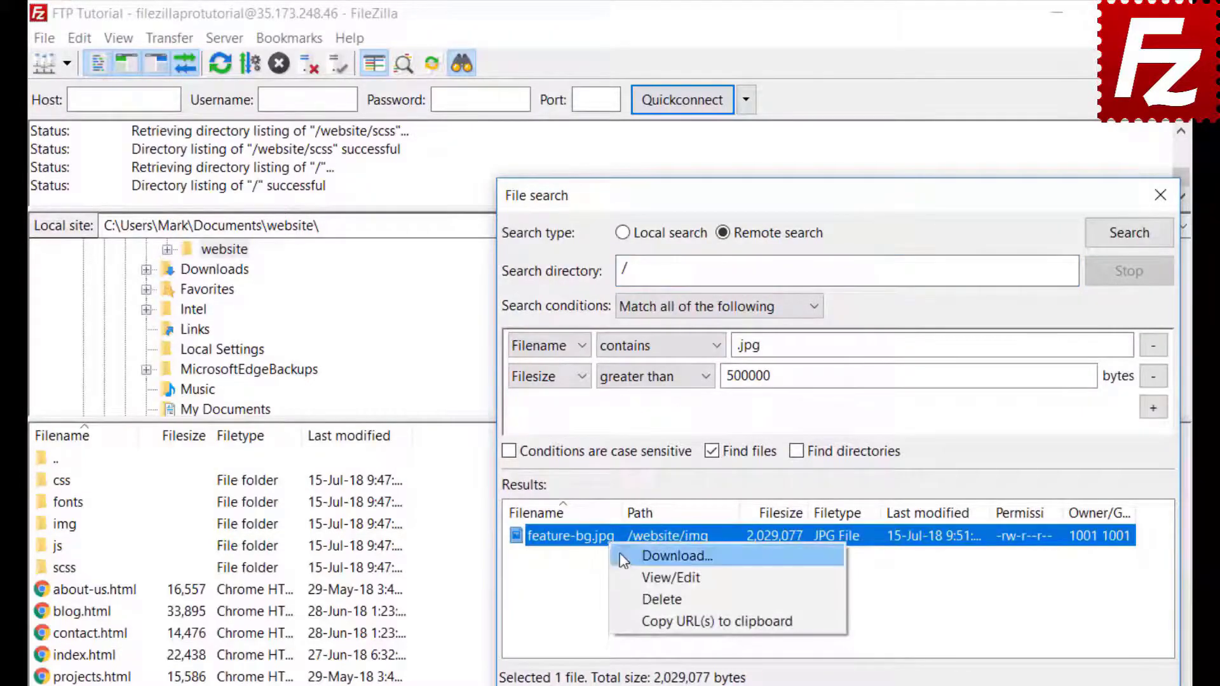
Step: Add feature-bg.jpg to the transfer queue without starting the download, then close File search
click(622, 556)
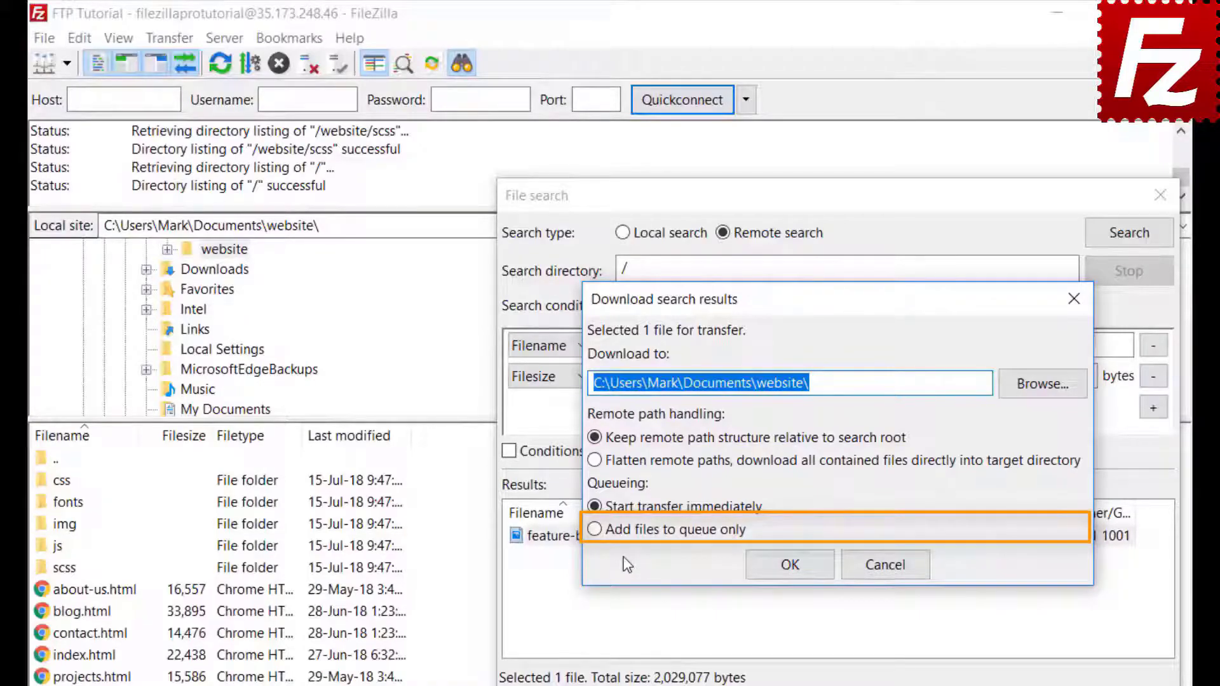
click(595, 529)
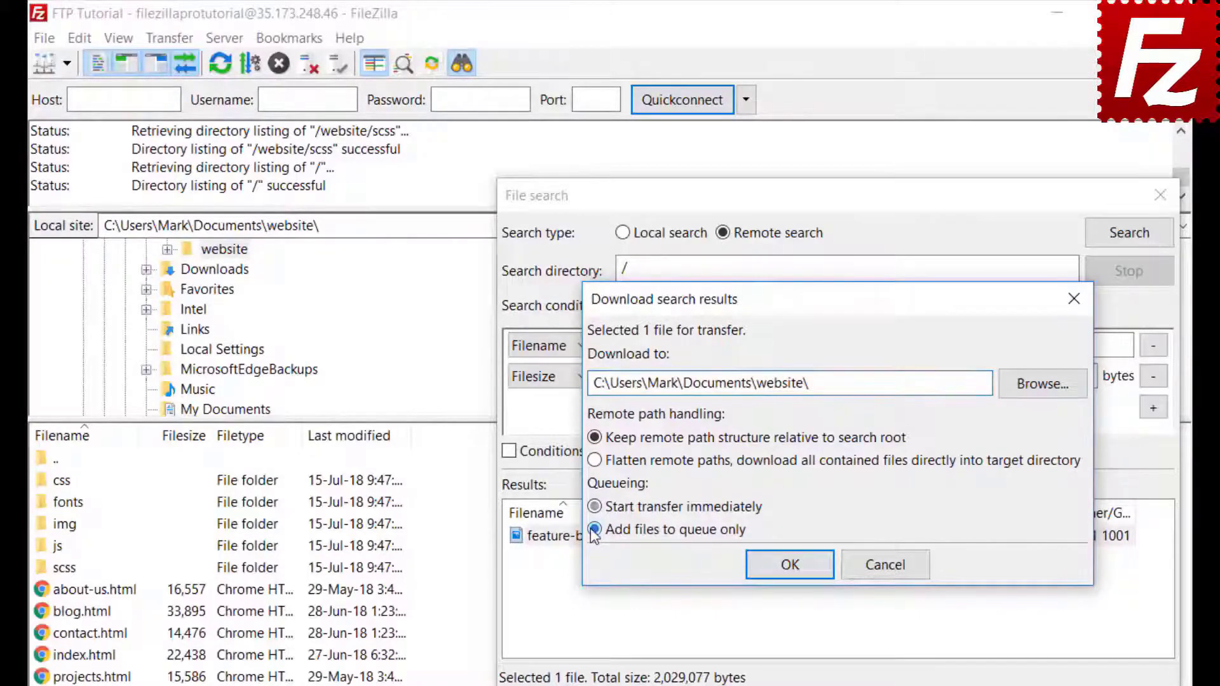
click(796, 573)
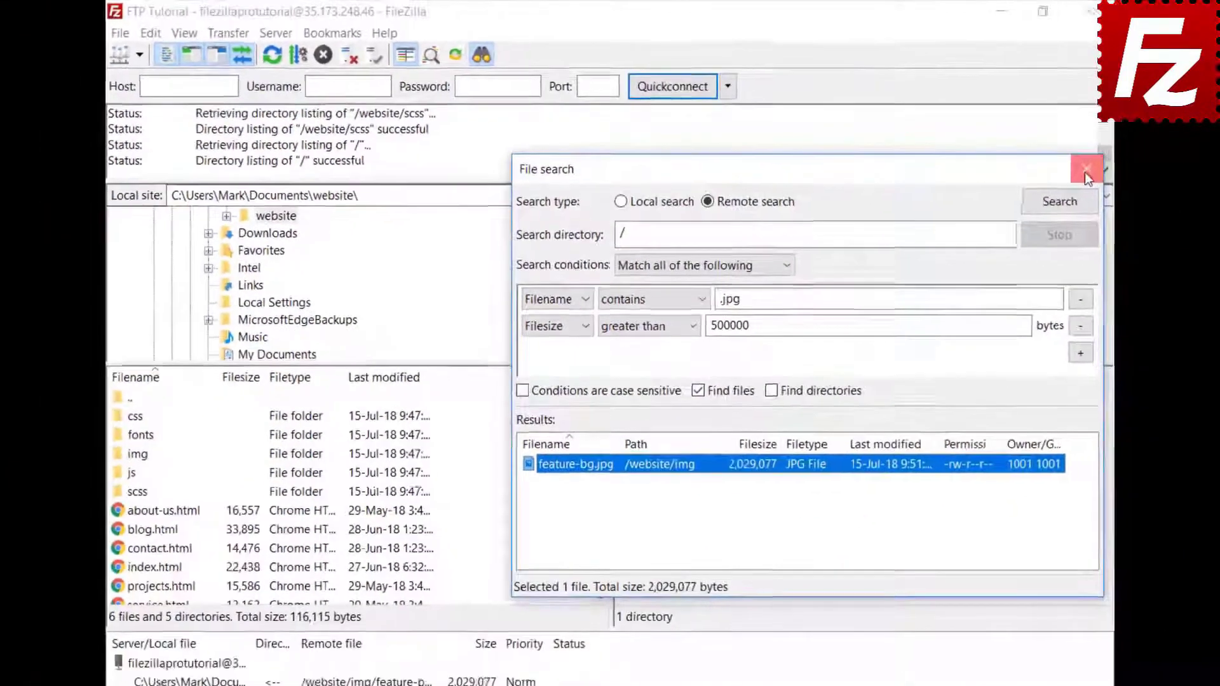
click(1160, 195)
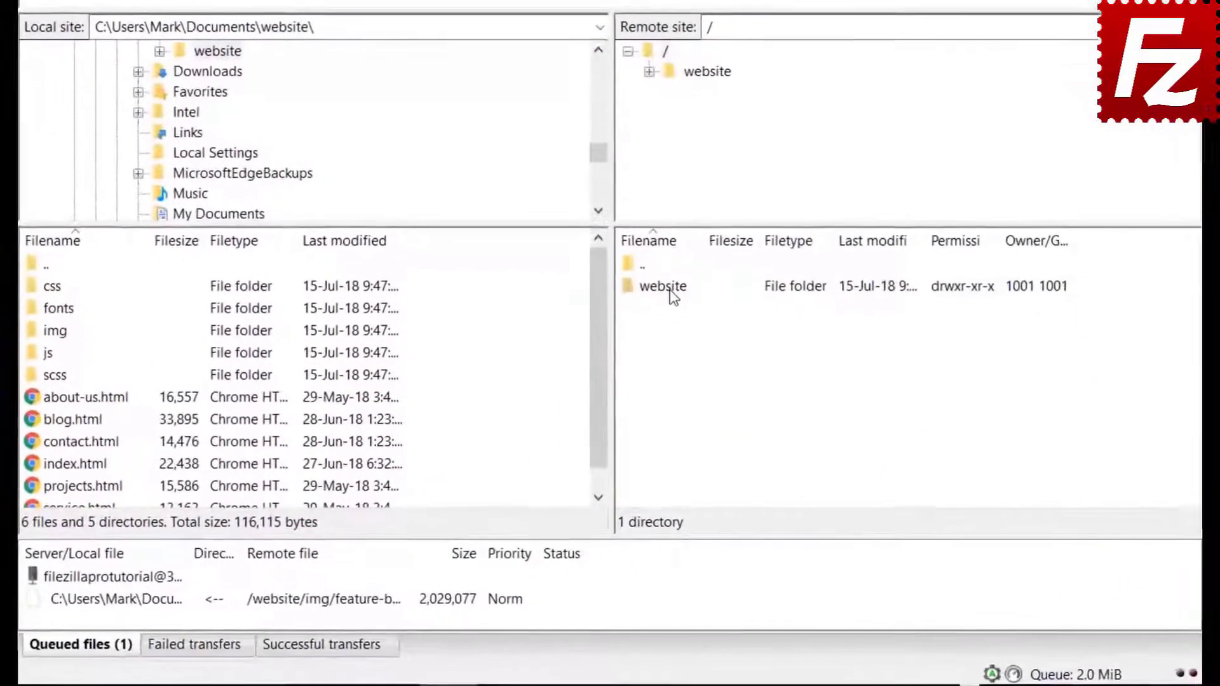
Step: Open the remote /website/css folder, select a file, and bring up Quick Search with Ctrl+F
double_click(650, 377)
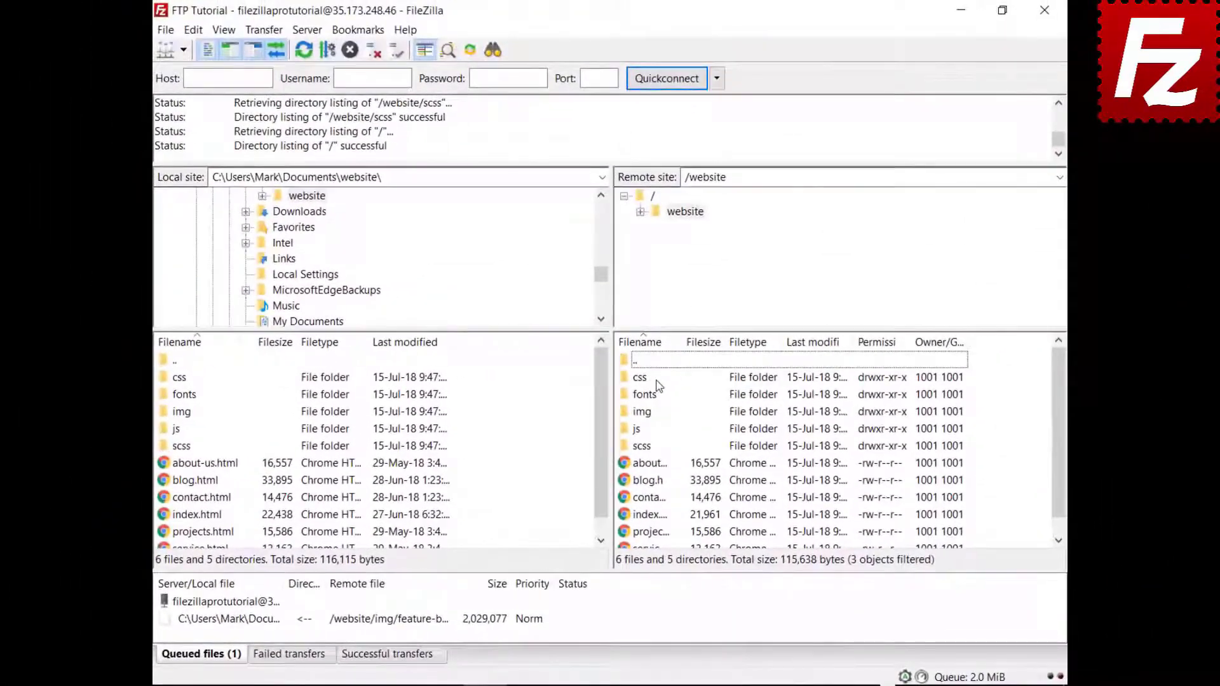
double_click(641, 378)
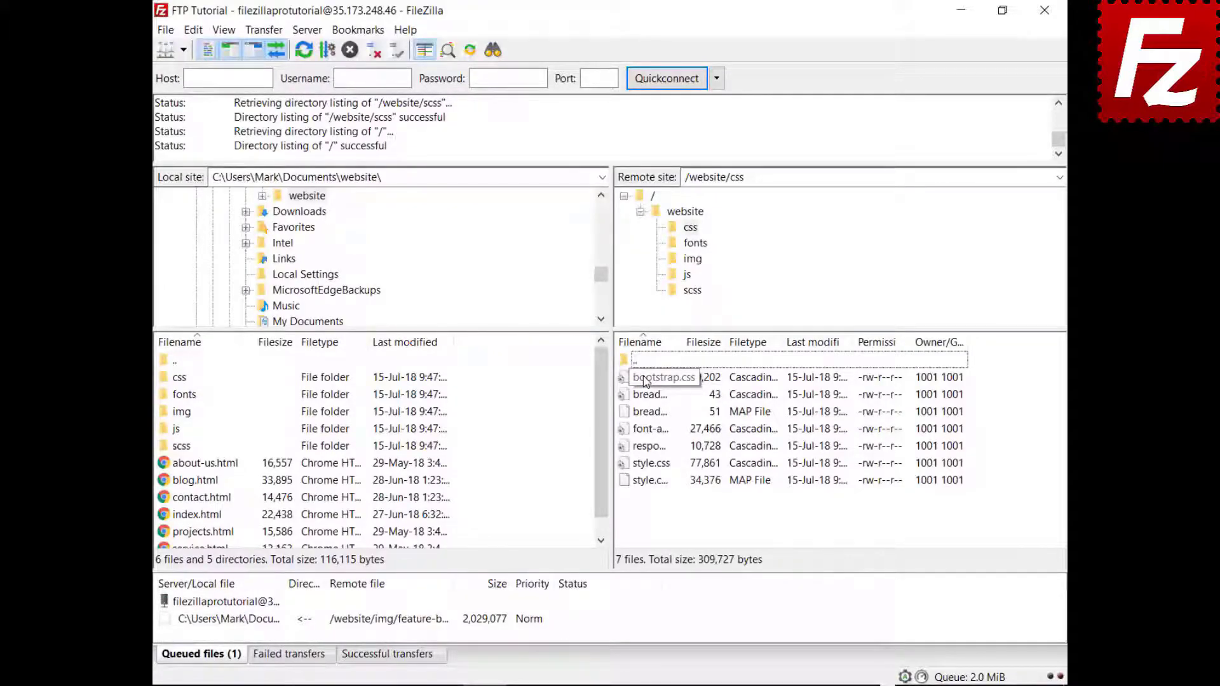
click(645, 379)
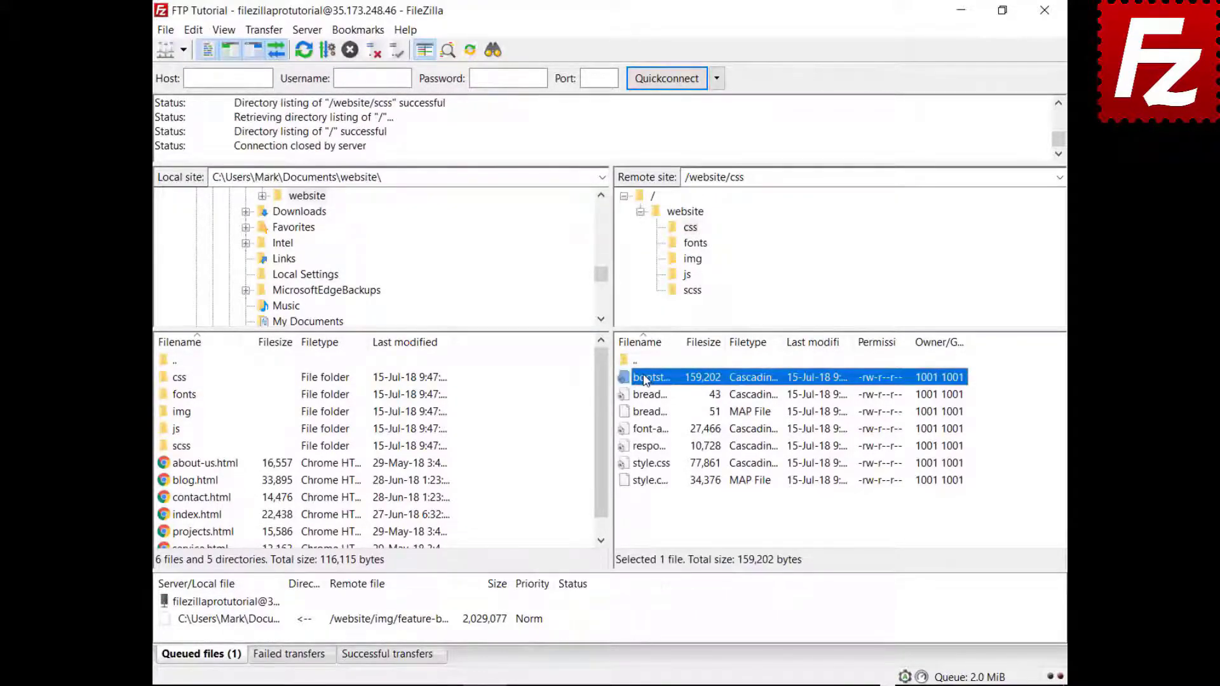
key(Down)
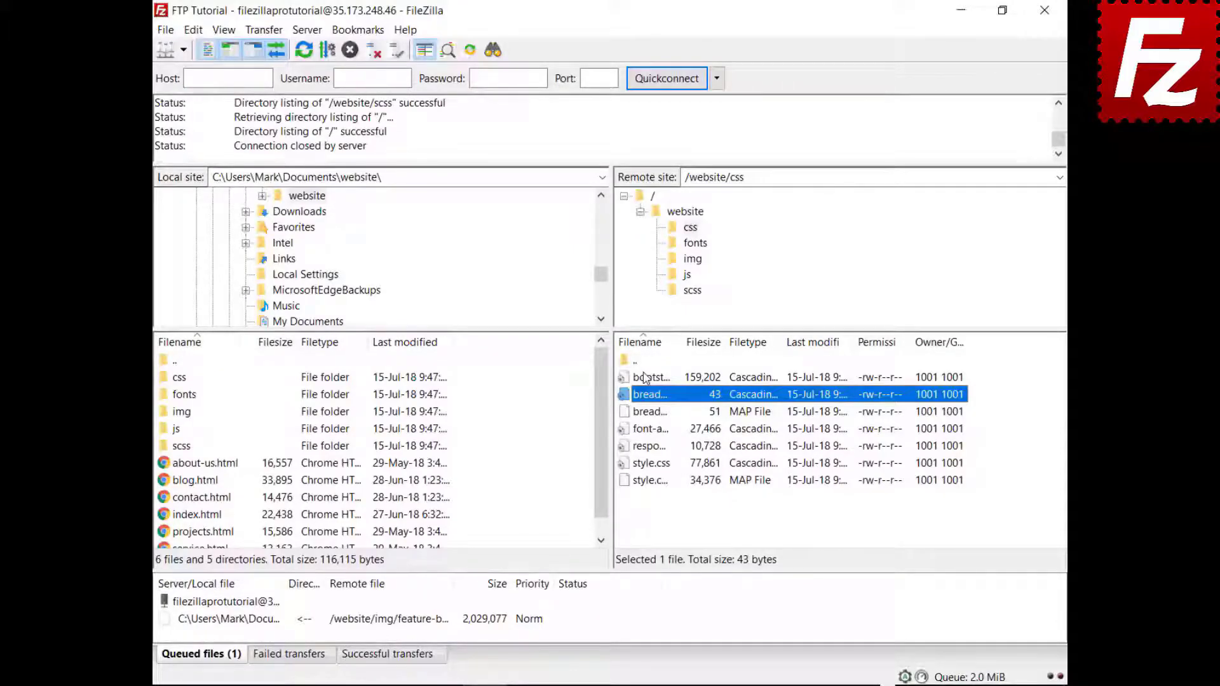
key(ctrl+f)
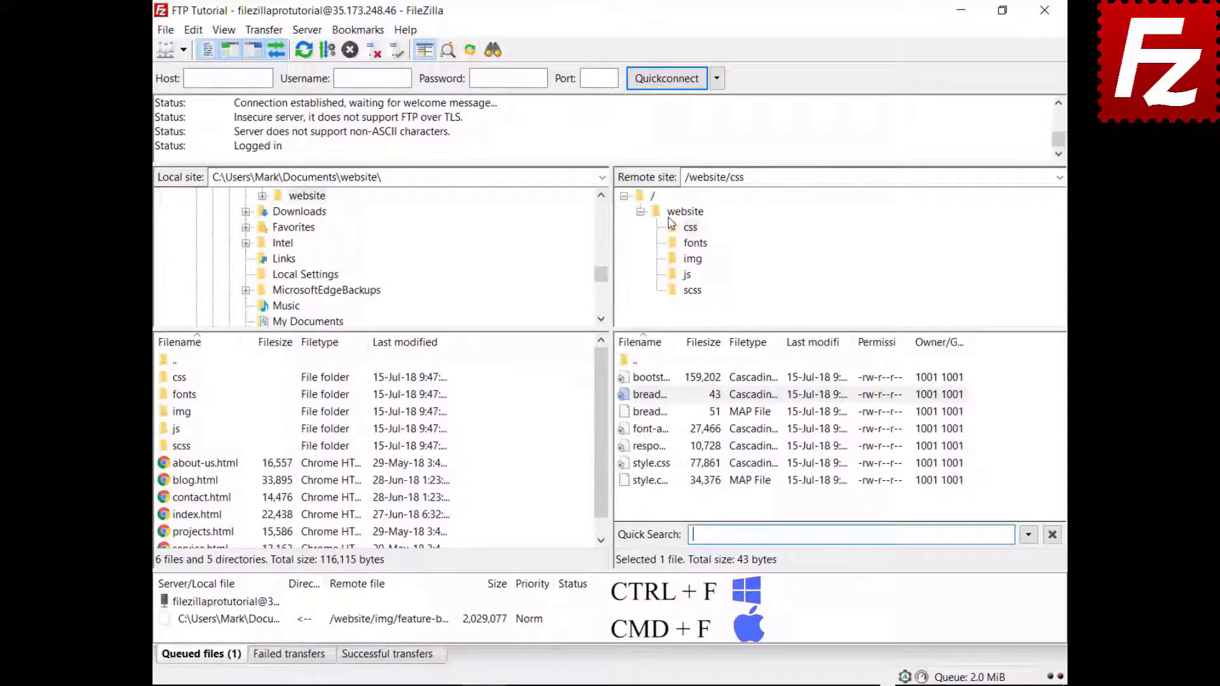
Step: Filter by 'style' in Quick Search and invert it to show only non-matching files
text(st)
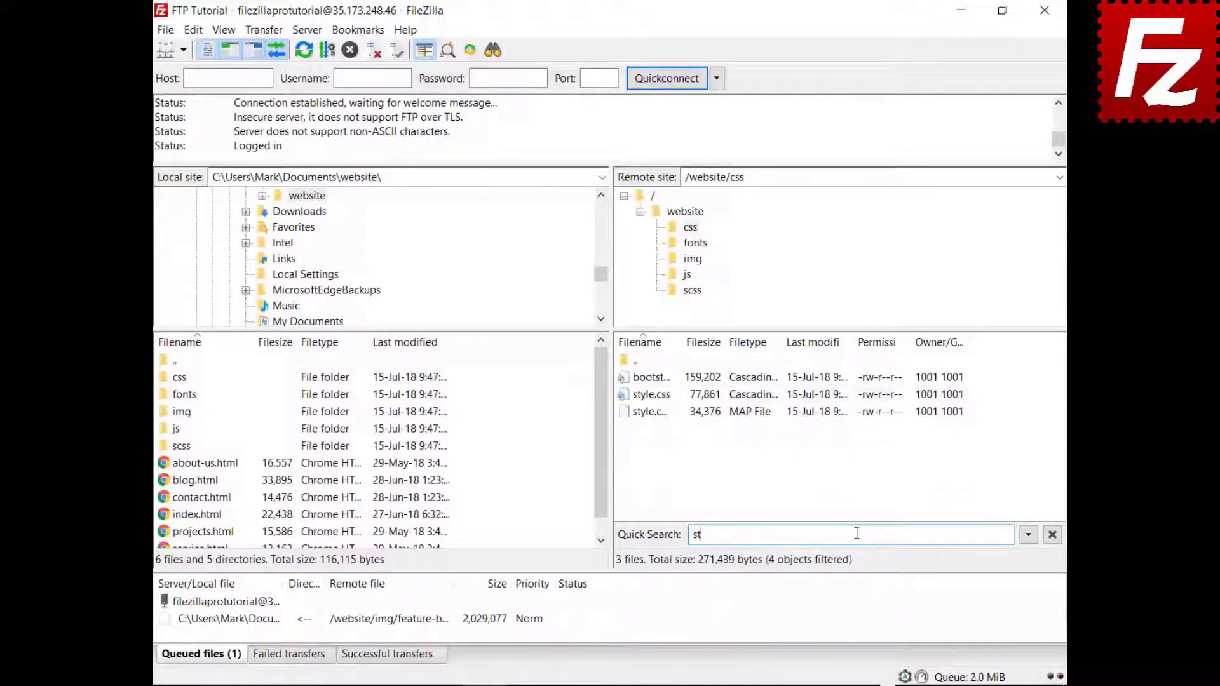
text(yle)
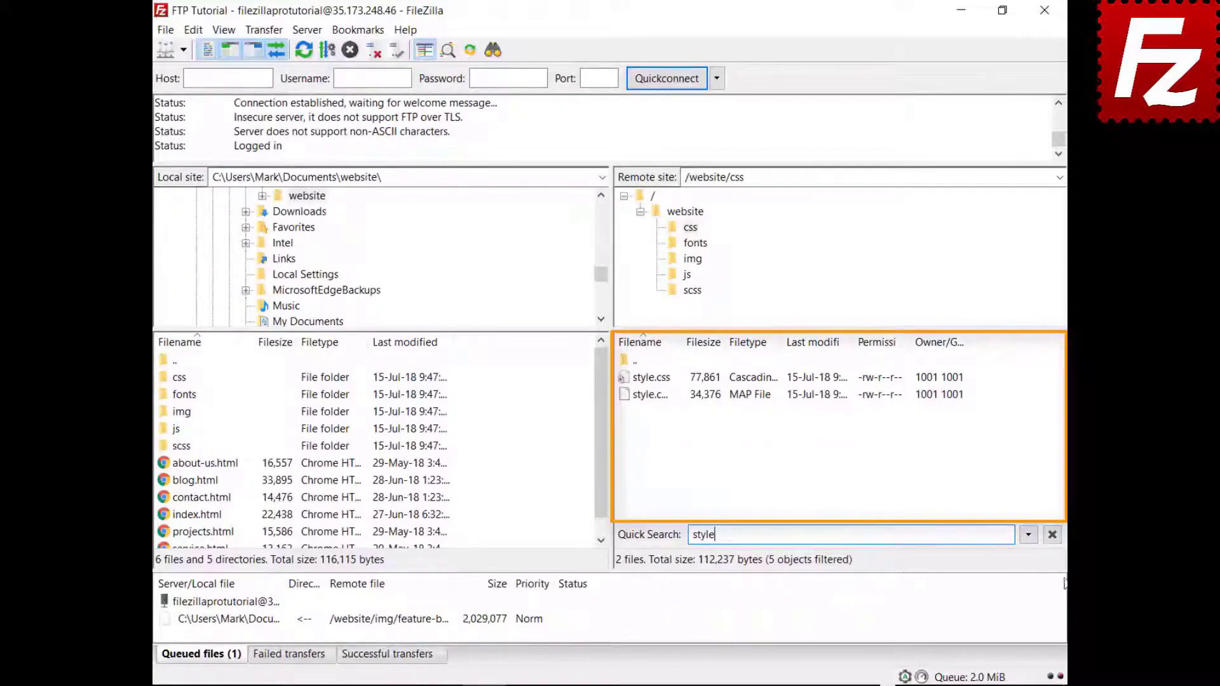
click(1030, 537)
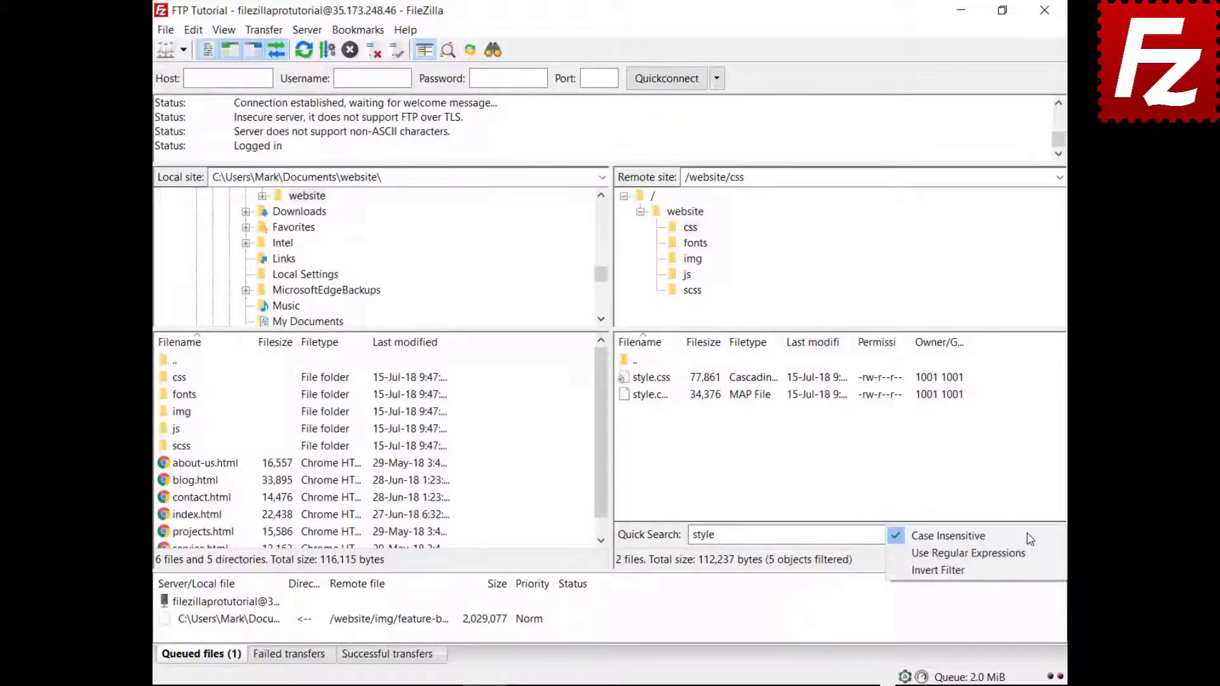
click(1023, 570)
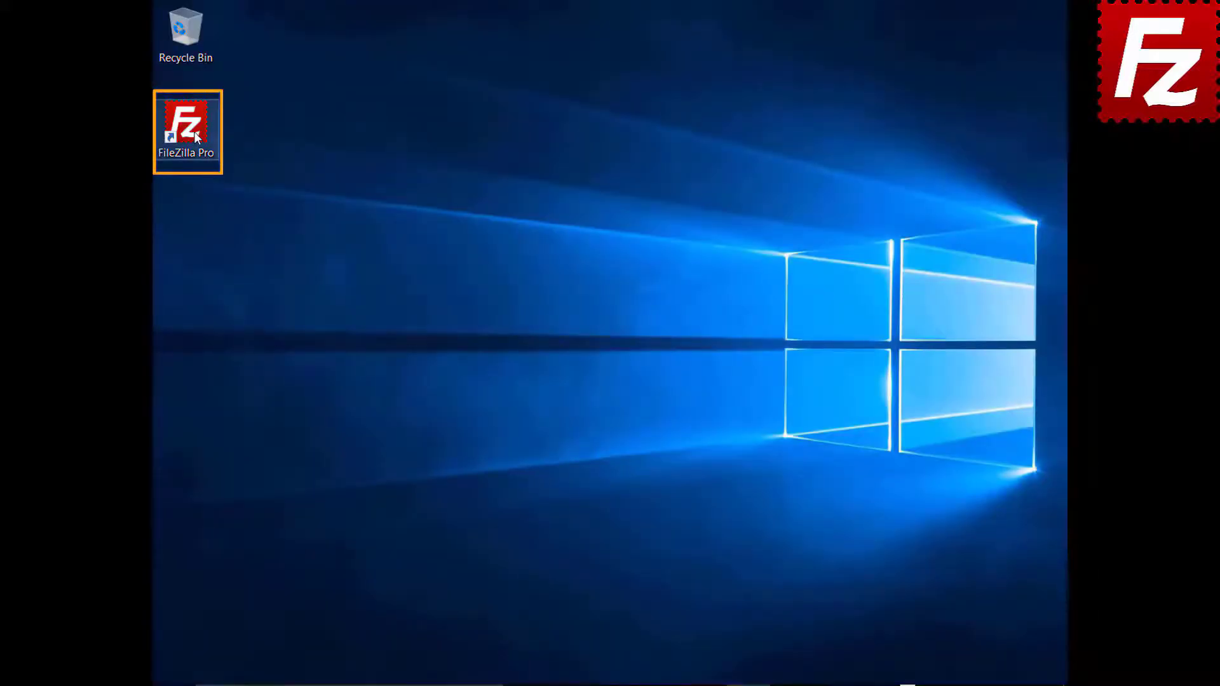
Step: Launch FileZilla Pro, quickconnect to 40.121.111.78 with the account's username and password, and open remote search
double_click(193, 131)
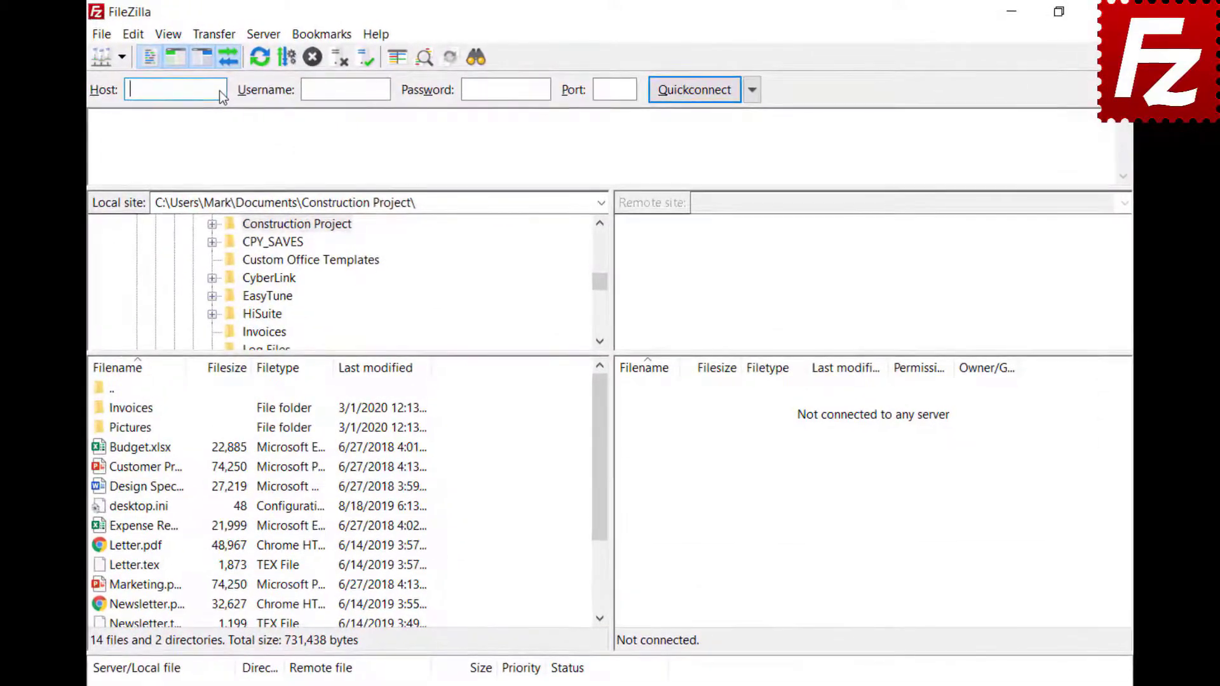
text(40.121.111.78)
click(386, 89)
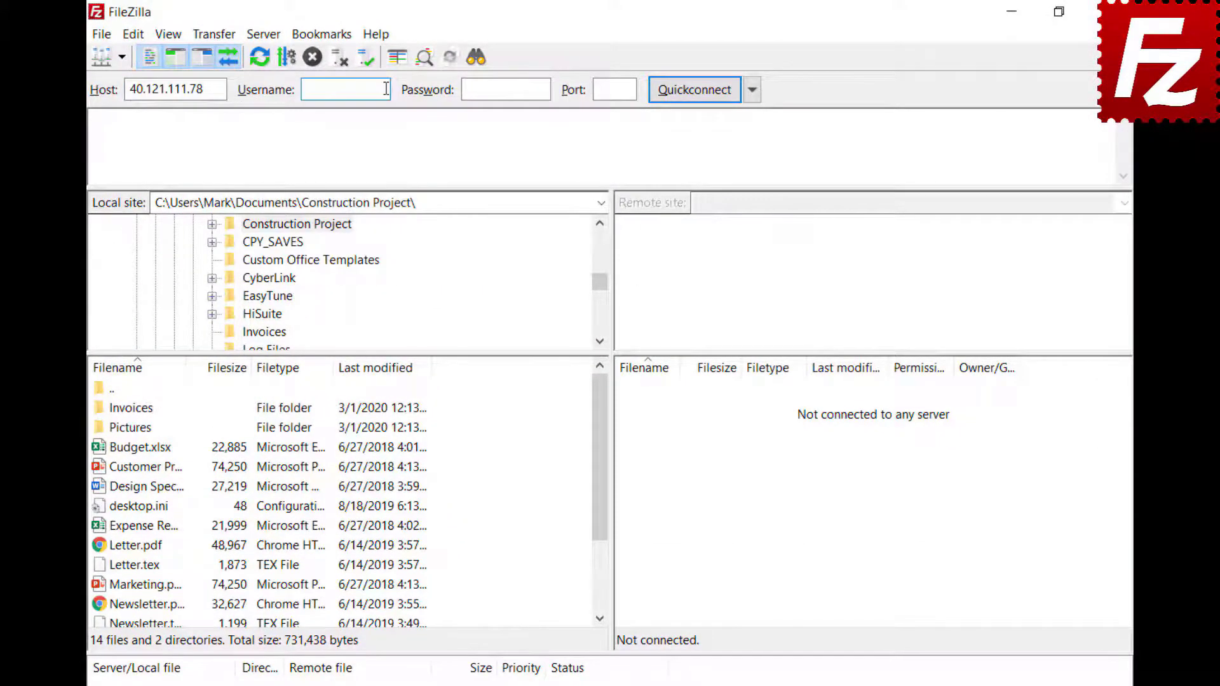
text(zillaprotutorial)
click(542, 88)
key(ctrl+v)
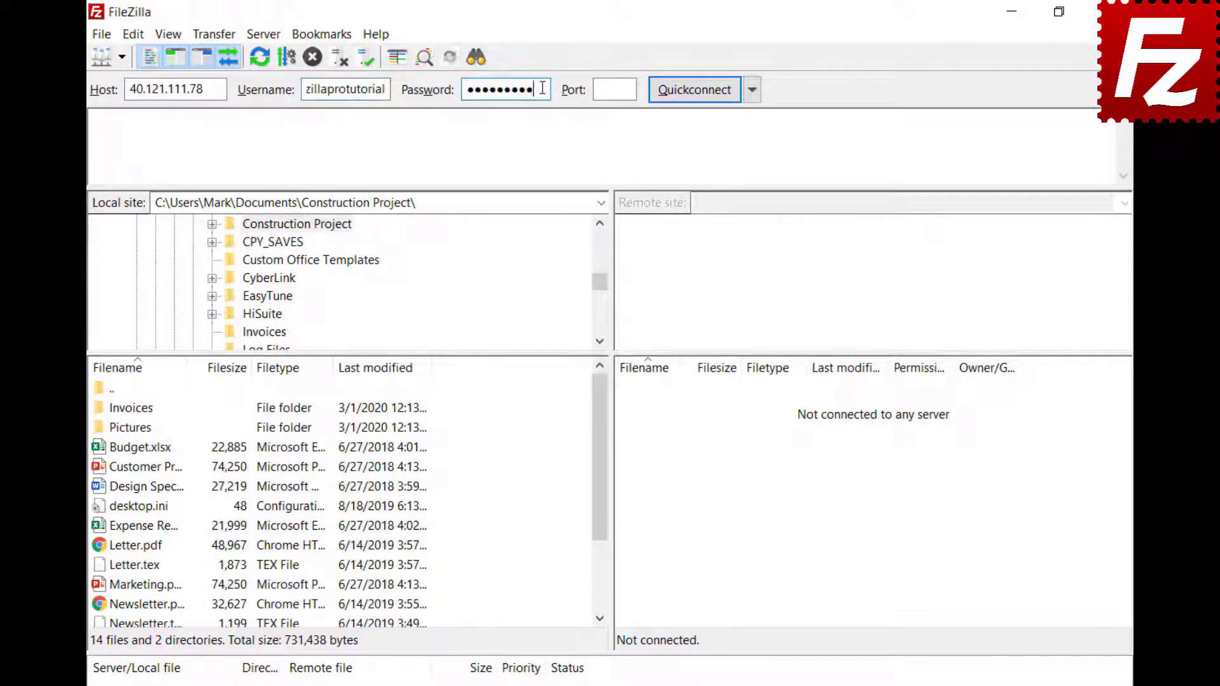
click(691, 88)
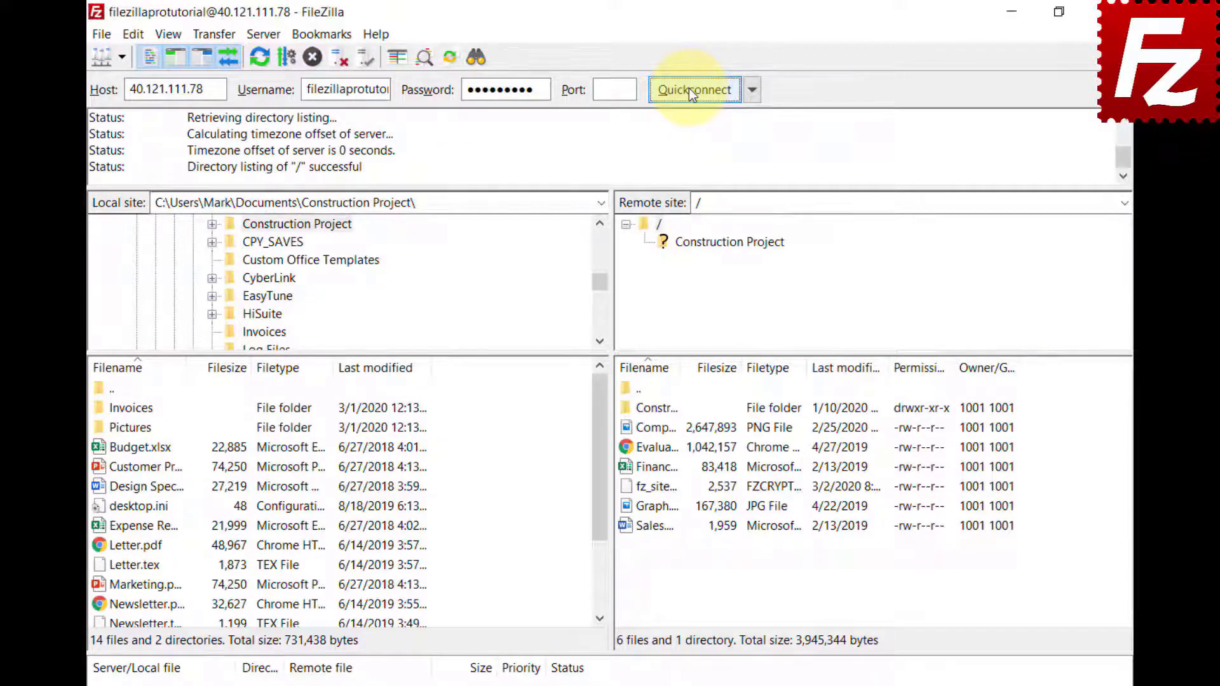
click(475, 58)
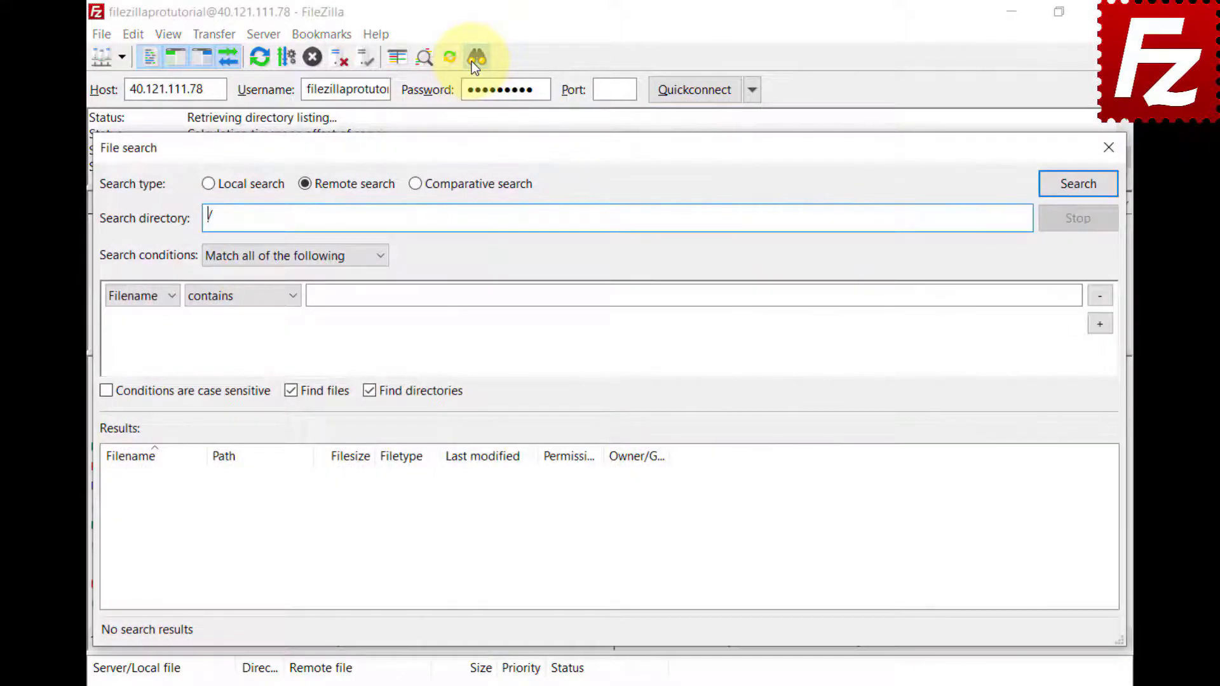
Step: Switch to Comparative search with local and remote directories both set to Construction Project
click(415, 185)
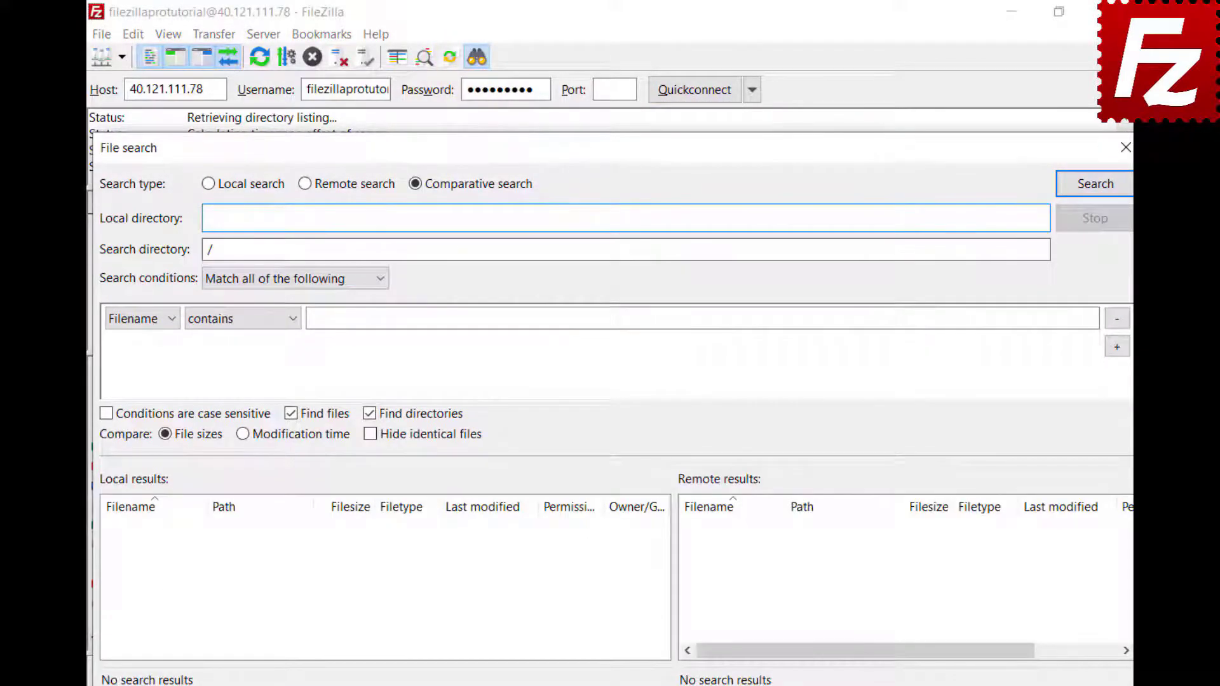
click(1014, 218)
text(C:\Users\Mark\Documents\Construction Project\)
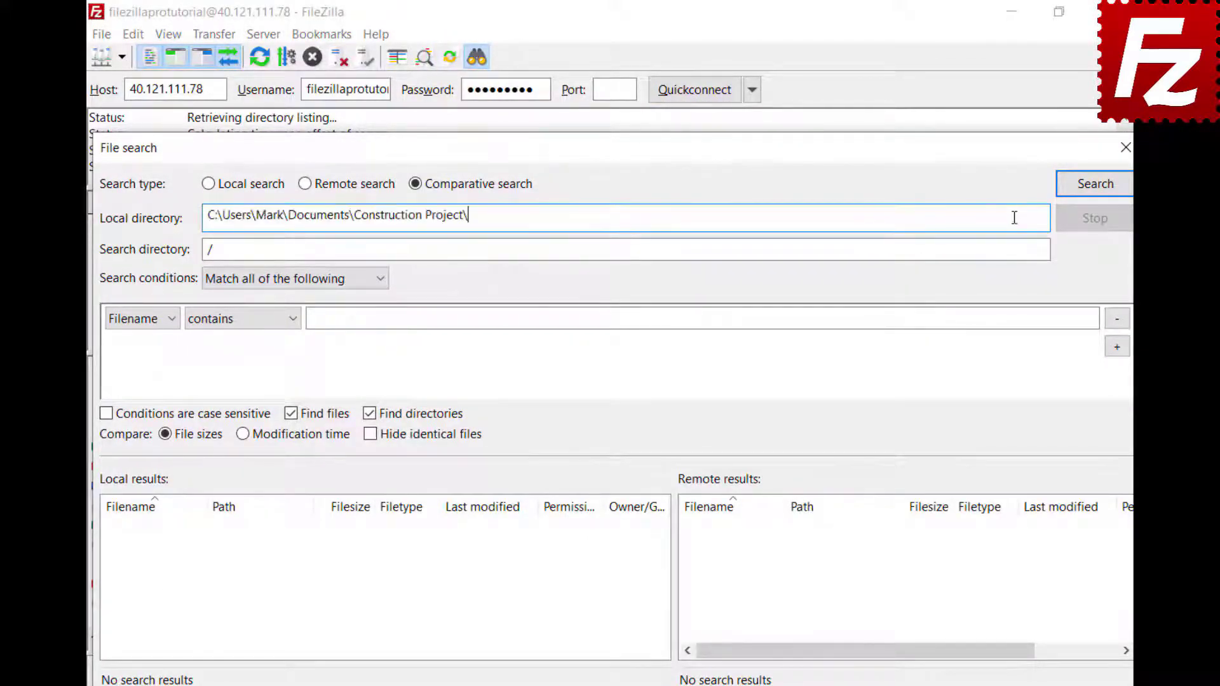
click(581, 251)
text(Construction Project)
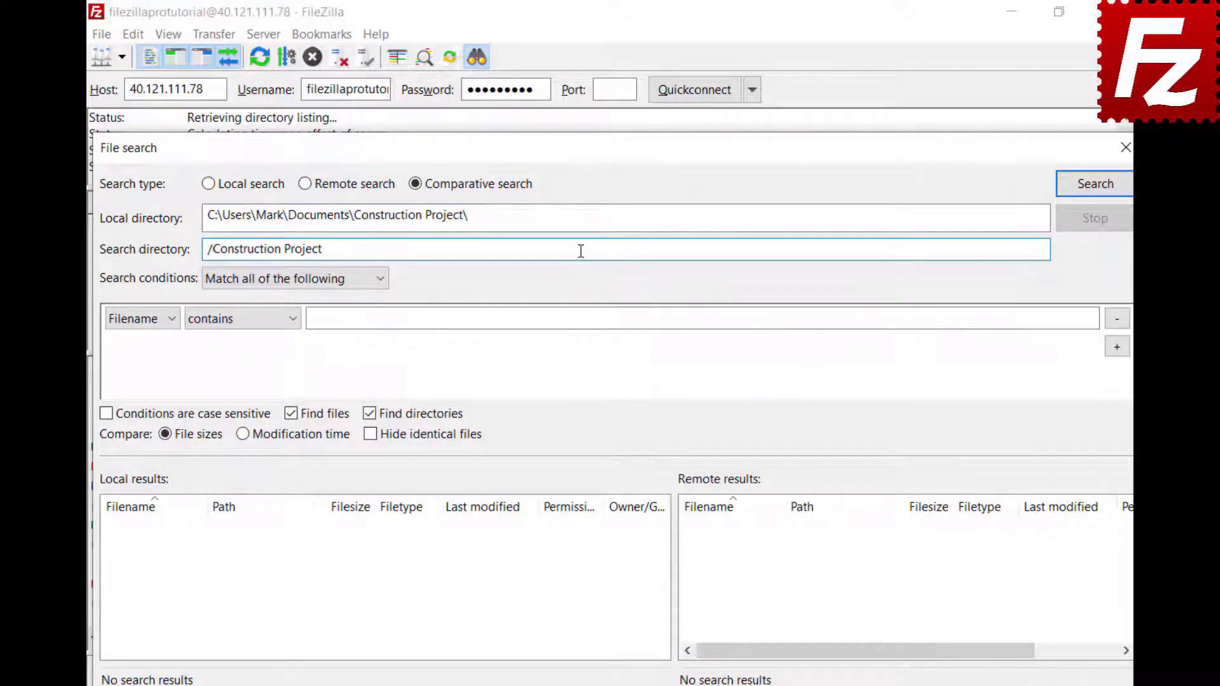
Step: Search for filenames beginning with 'DSC', finding four matching .jpg files on each side
click(380, 286)
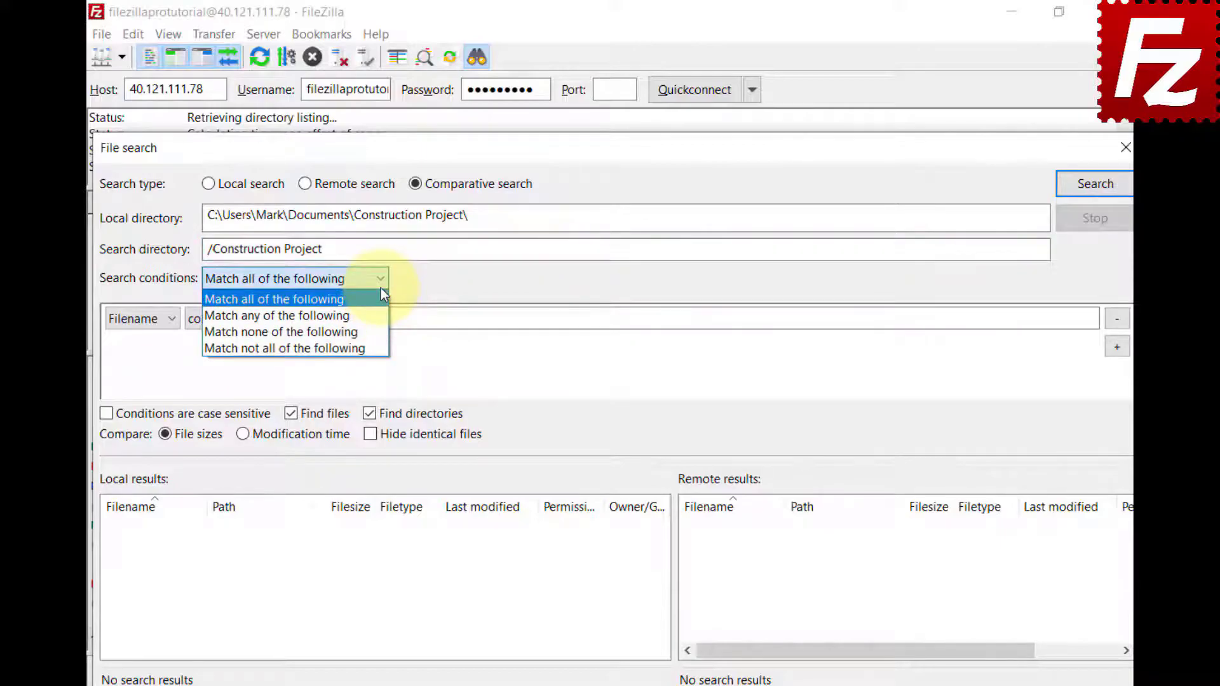
click(380, 291)
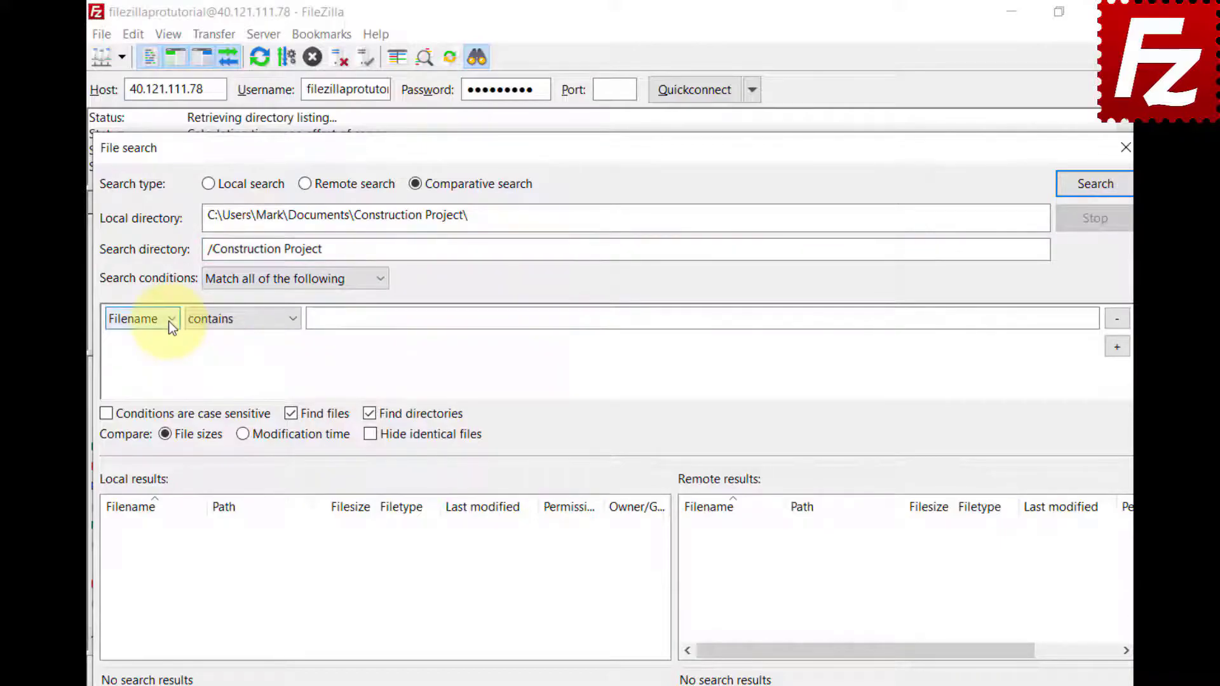
click(169, 322)
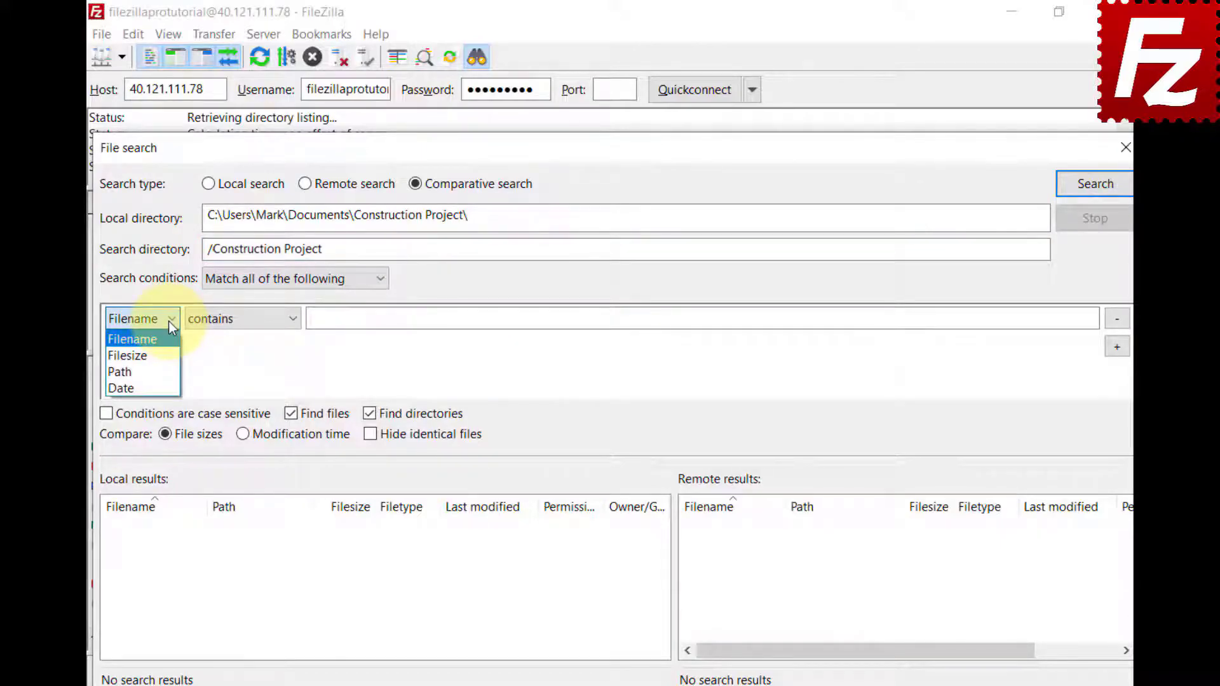
click(169, 322)
click(293, 320)
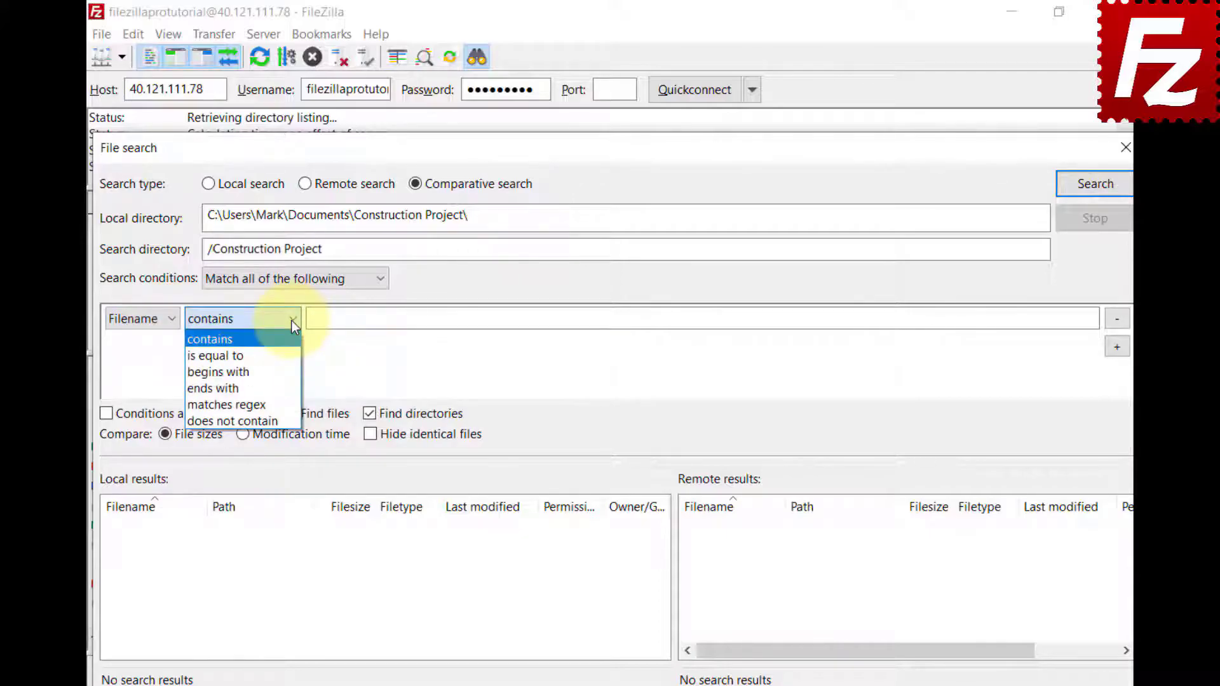
click(288, 371)
click(1072, 319)
text(DSC)
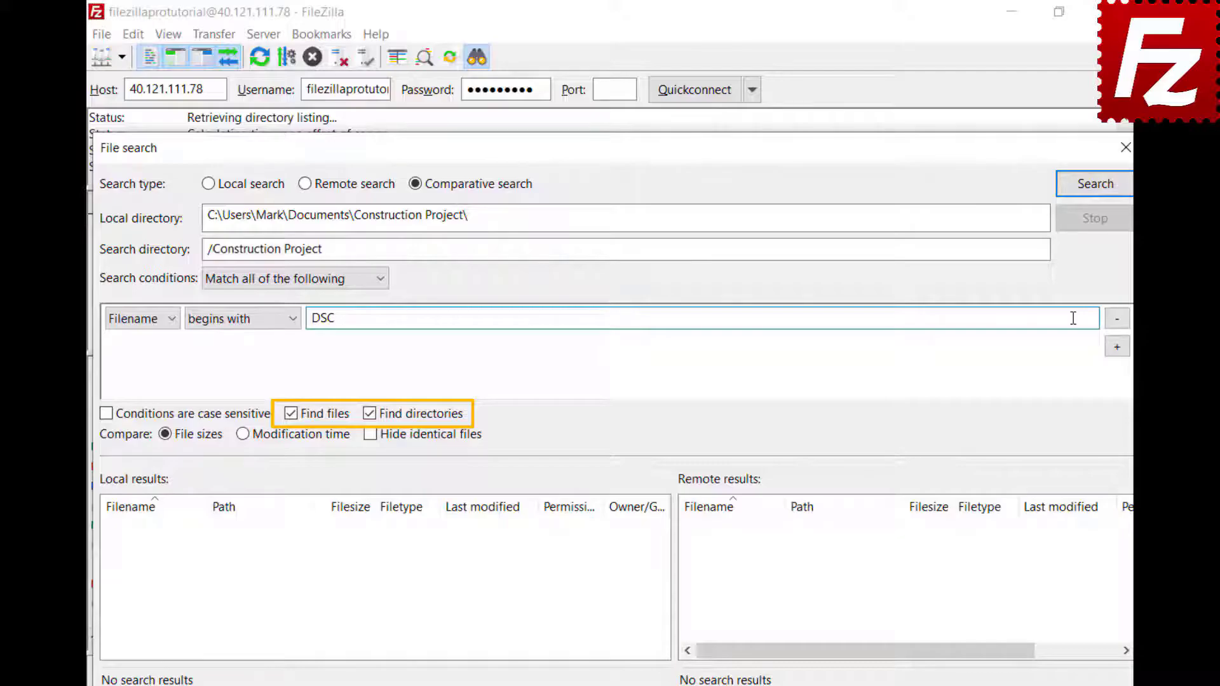
click(1093, 193)
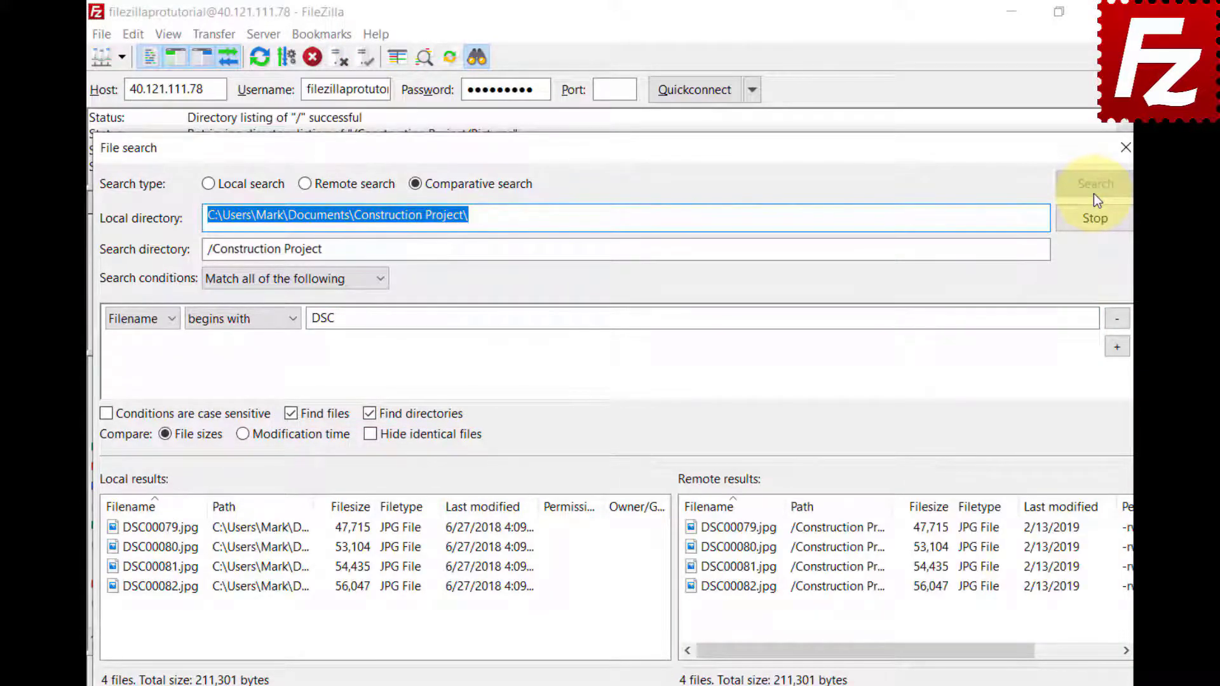
click(1112, 319)
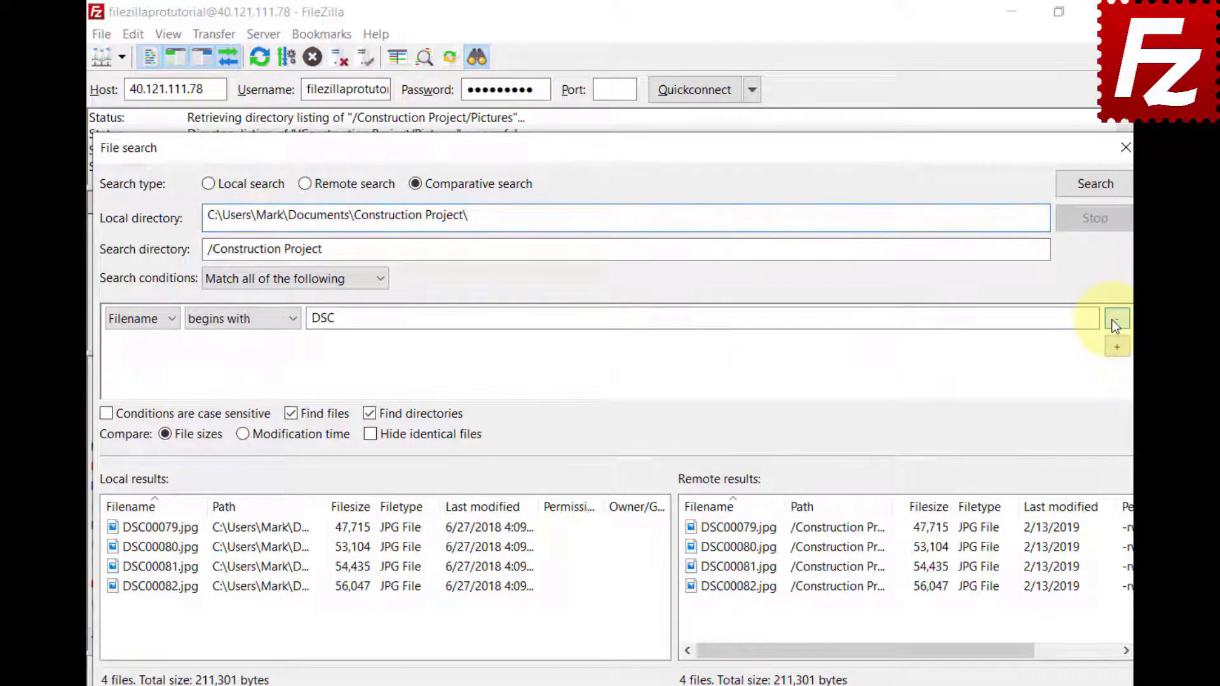
Step: Rerun the comparison on all files, trying modification time then size, and toggling Hide identical files
click(1096, 195)
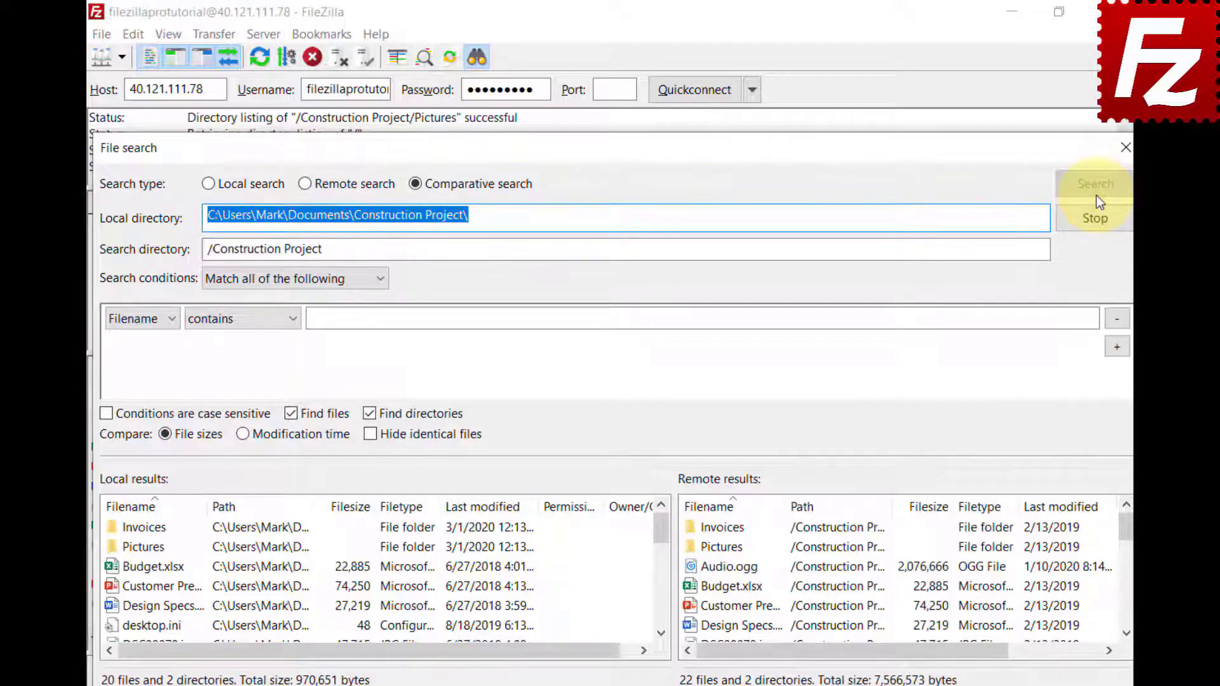
click(242, 441)
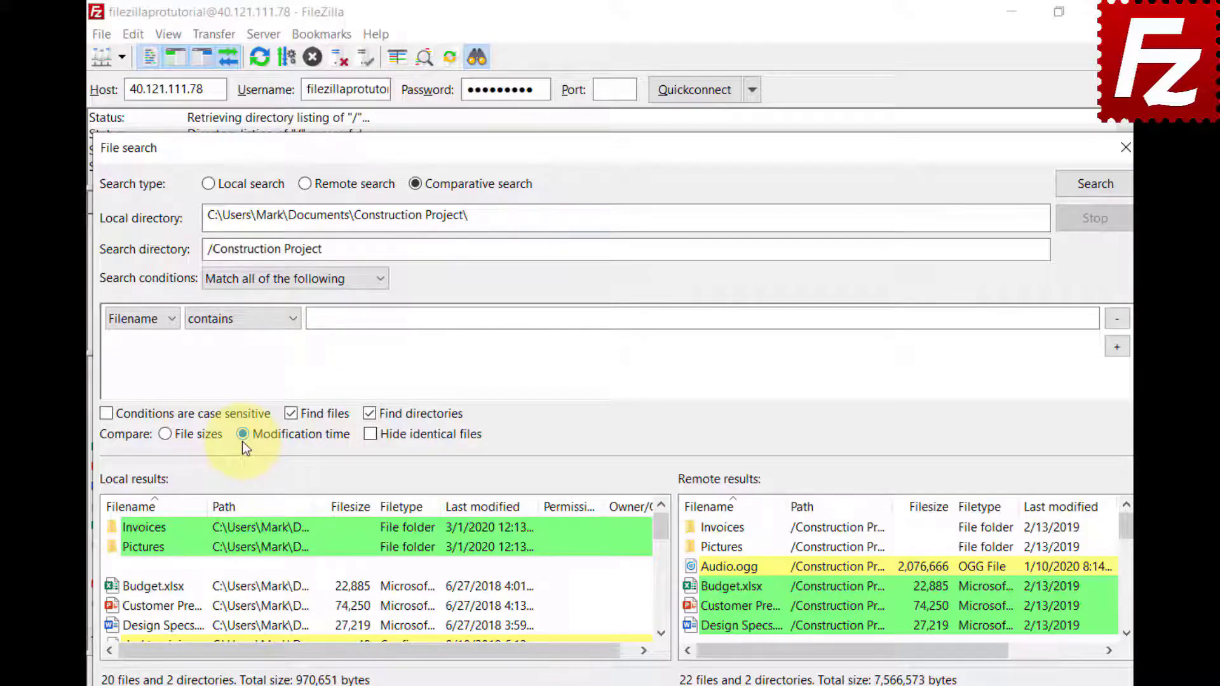
click(165, 434)
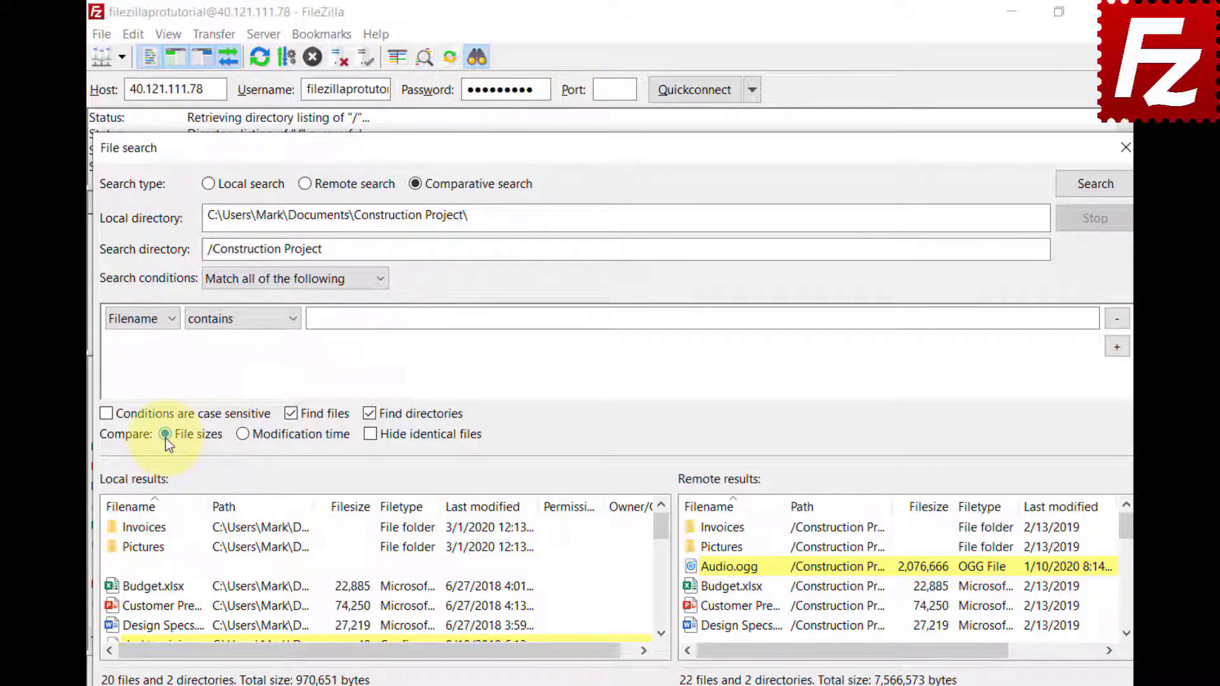
click(370, 434)
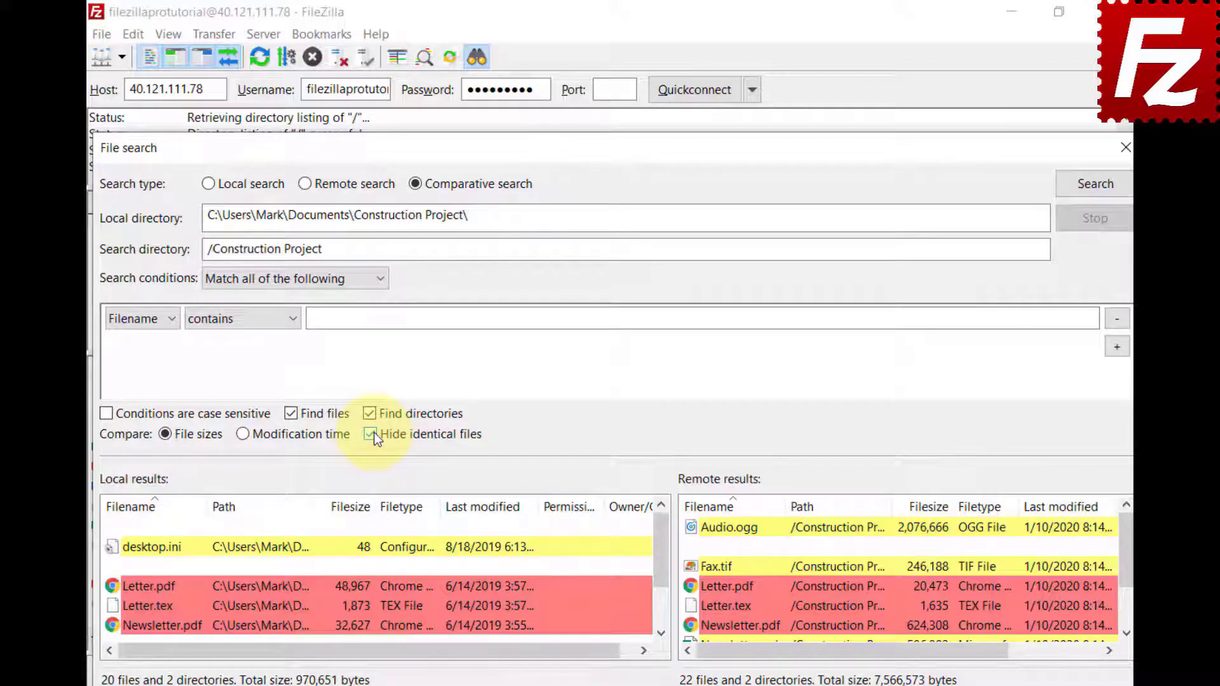
click(371, 435)
Step: Scroll the results and inspect the actions for local Newsletter.tex and remote Video.mp4
click(661, 634)
click(661, 633)
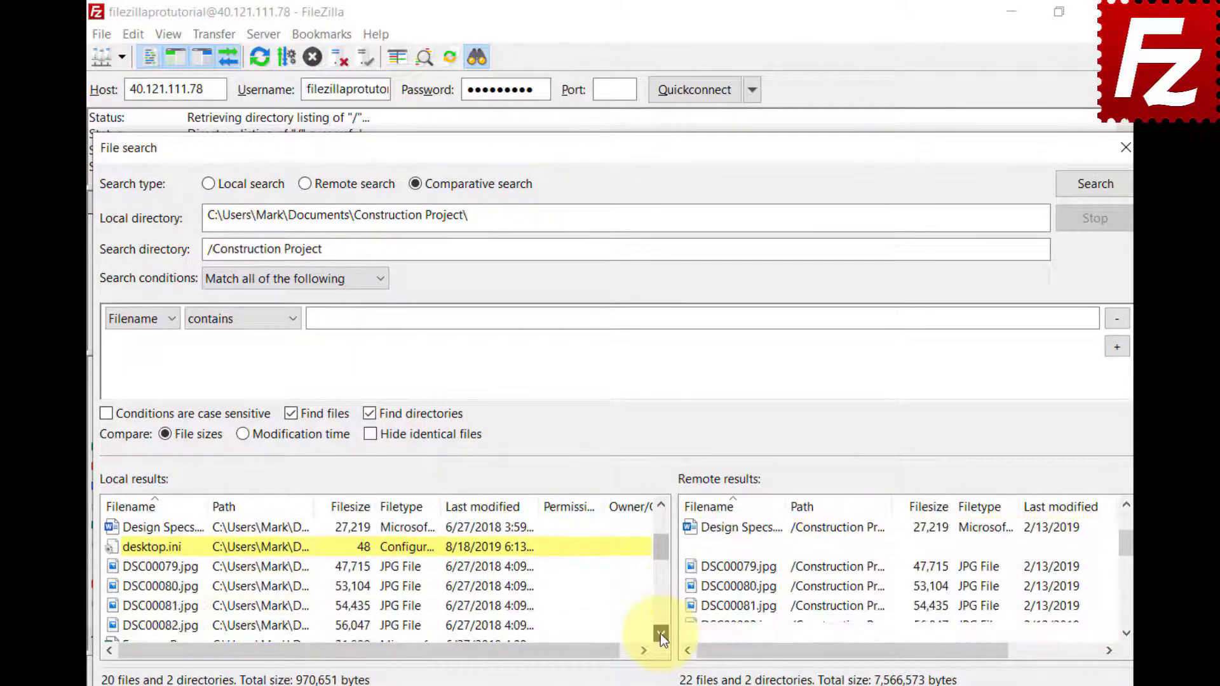
scroll(661, 634, down, 4)
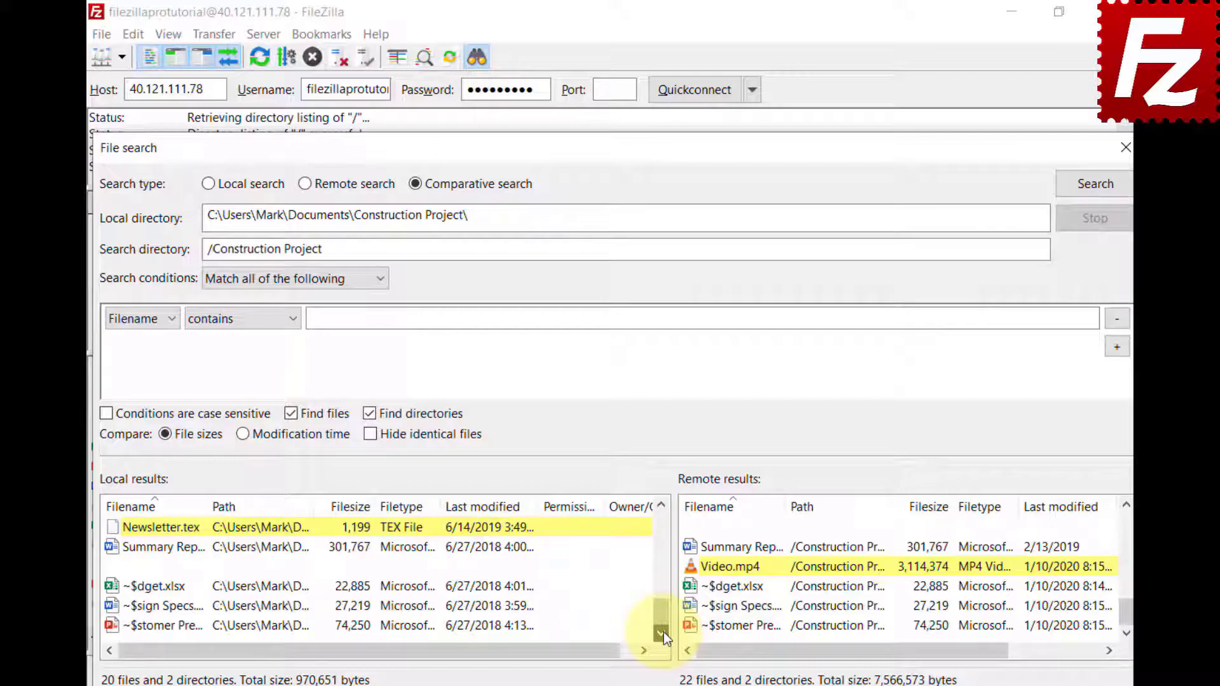
right_click(115, 531)
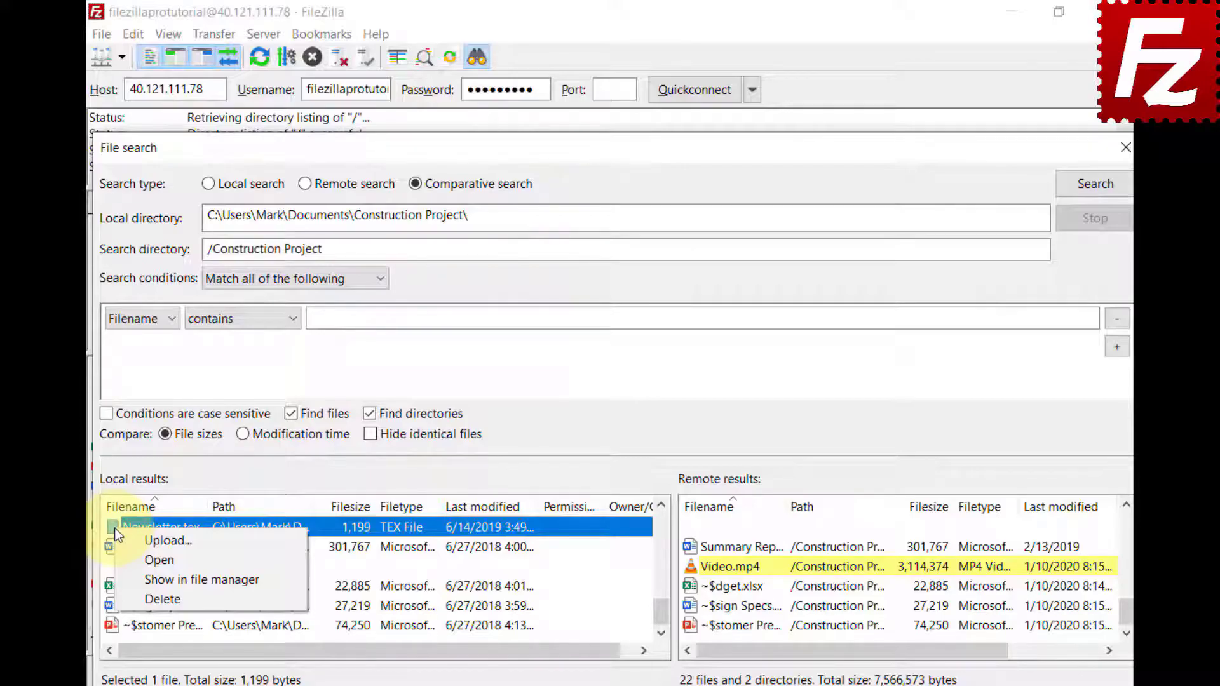
key(Escape)
right_click(700, 563)
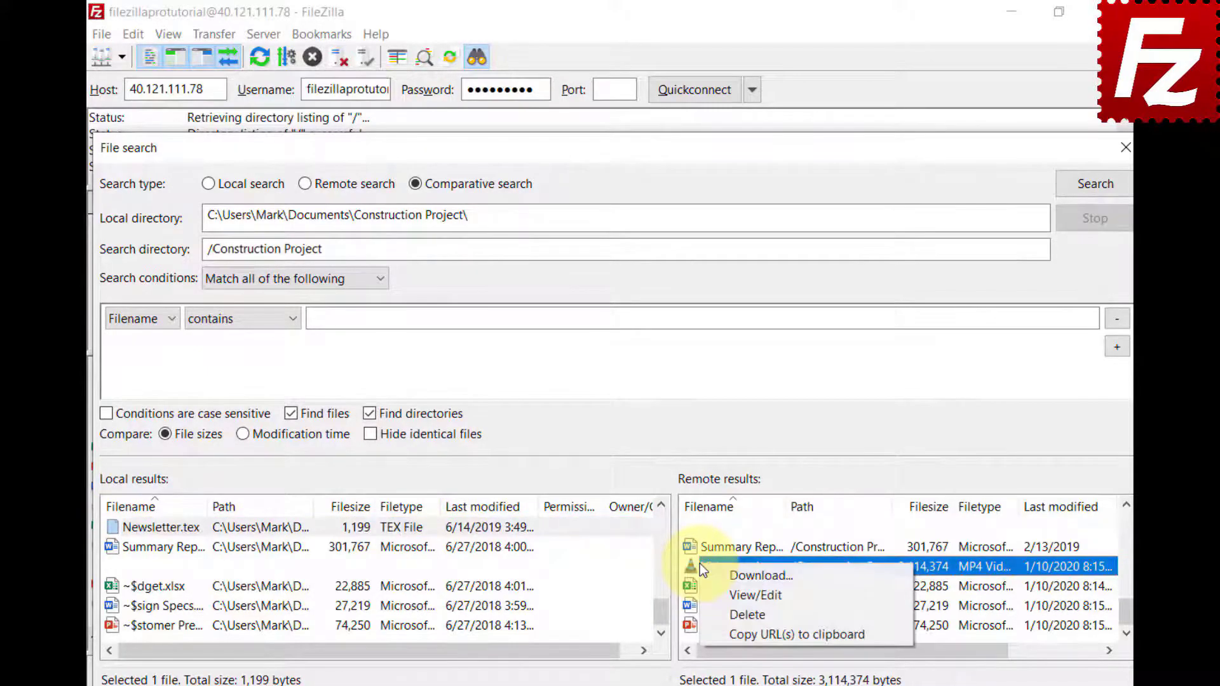
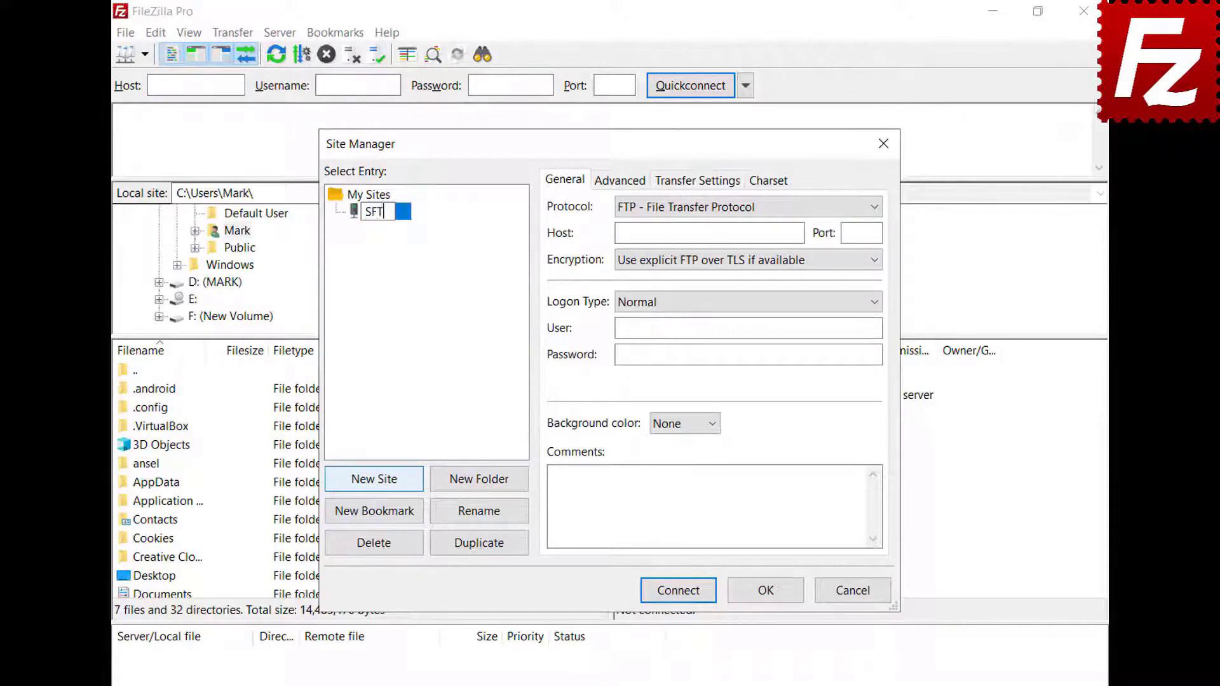
Step: Name the new site SFTP, set its protocol to SFTP, and enter host 3.209.179.104
key(Return)
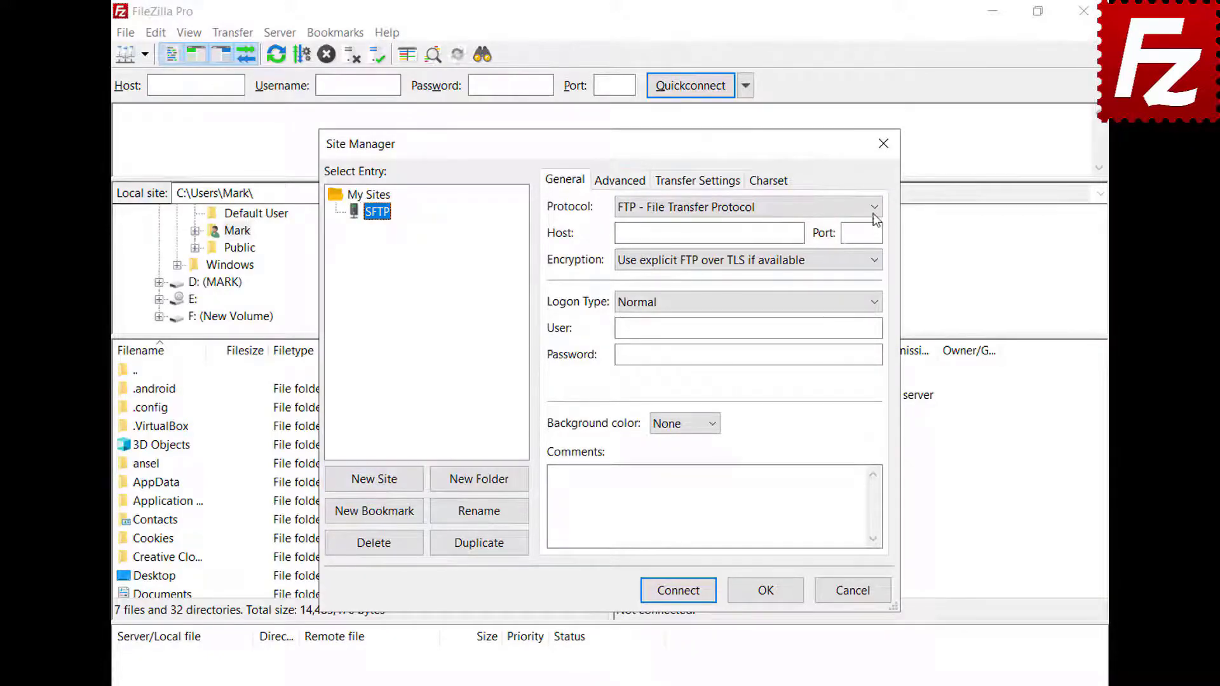
click(874, 208)
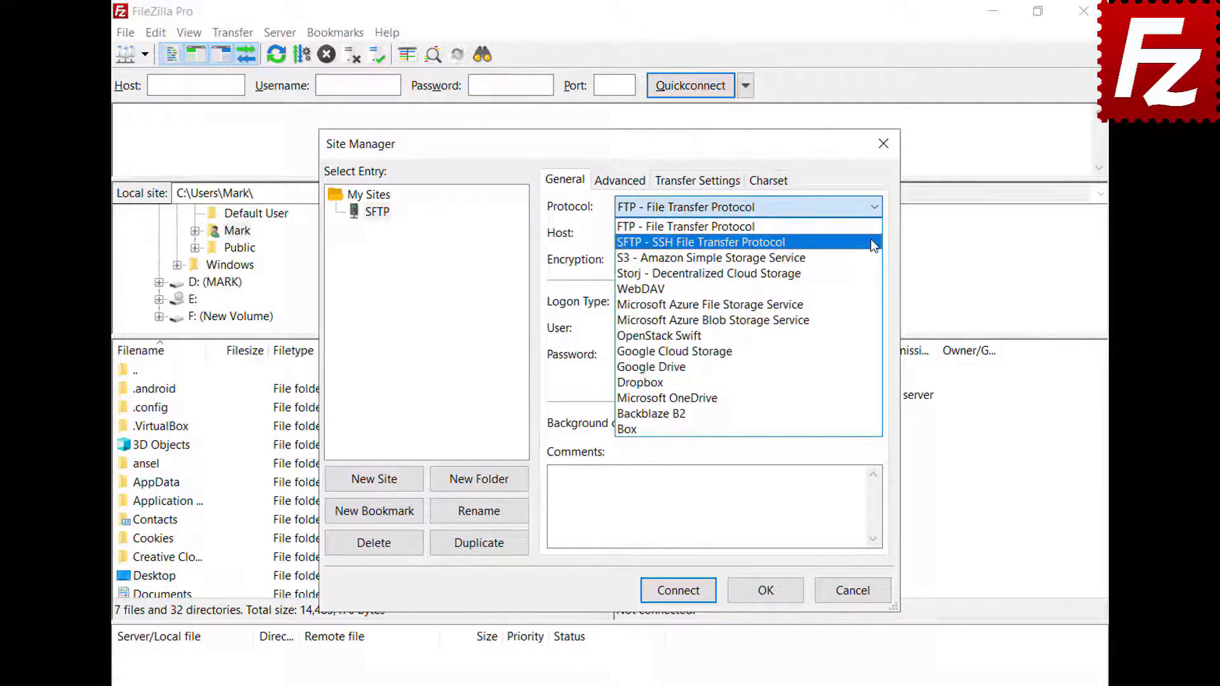
click(873, 243)
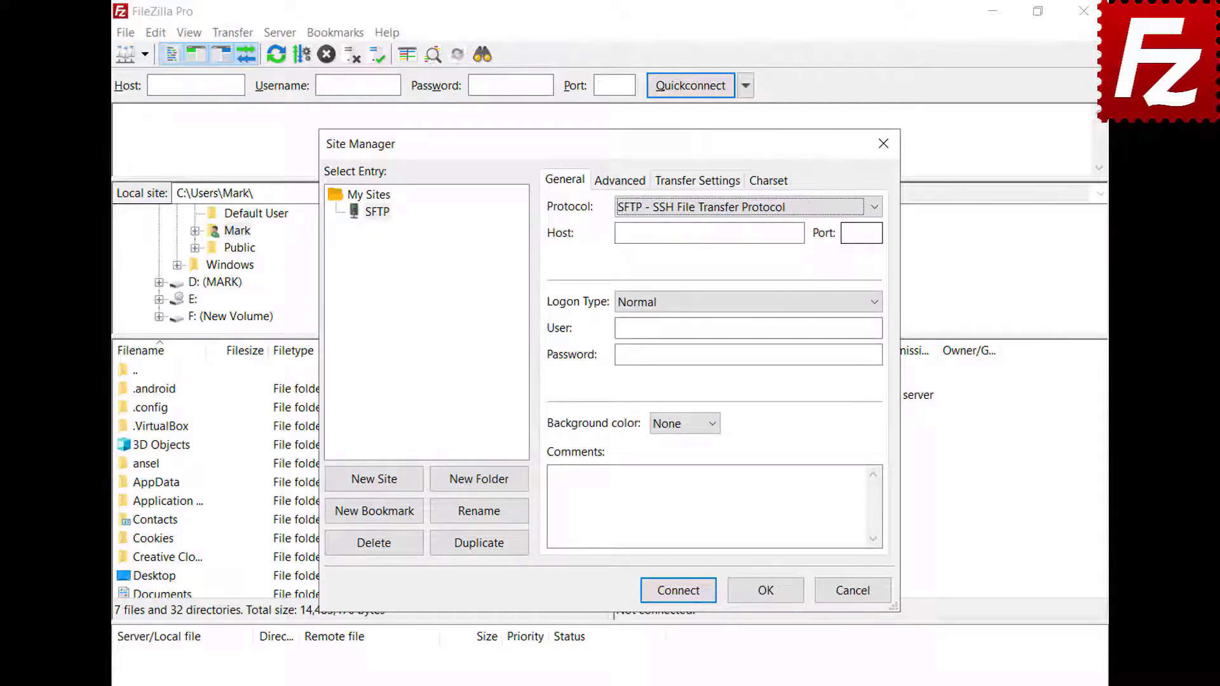
click(800, 233)
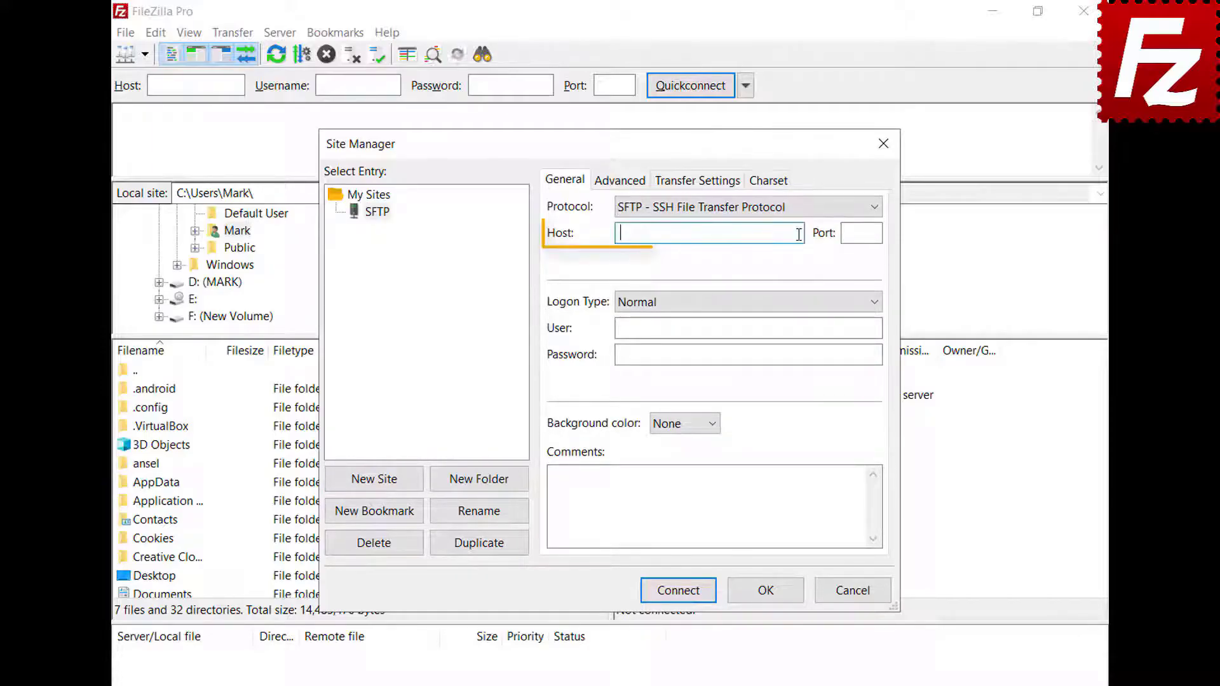
text(3.209.179.104)
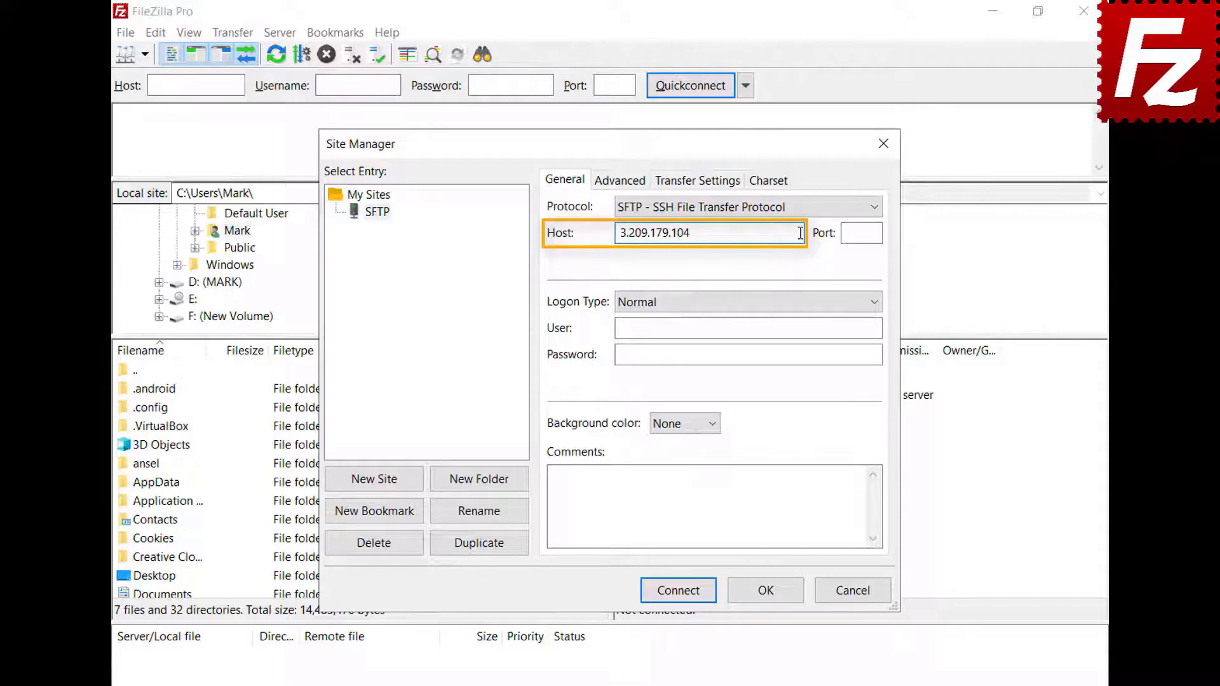
Step: Use Key file logon as user ubuntu with key.ppk from Documents, then connect
click(876, 303)
click(874, 383)
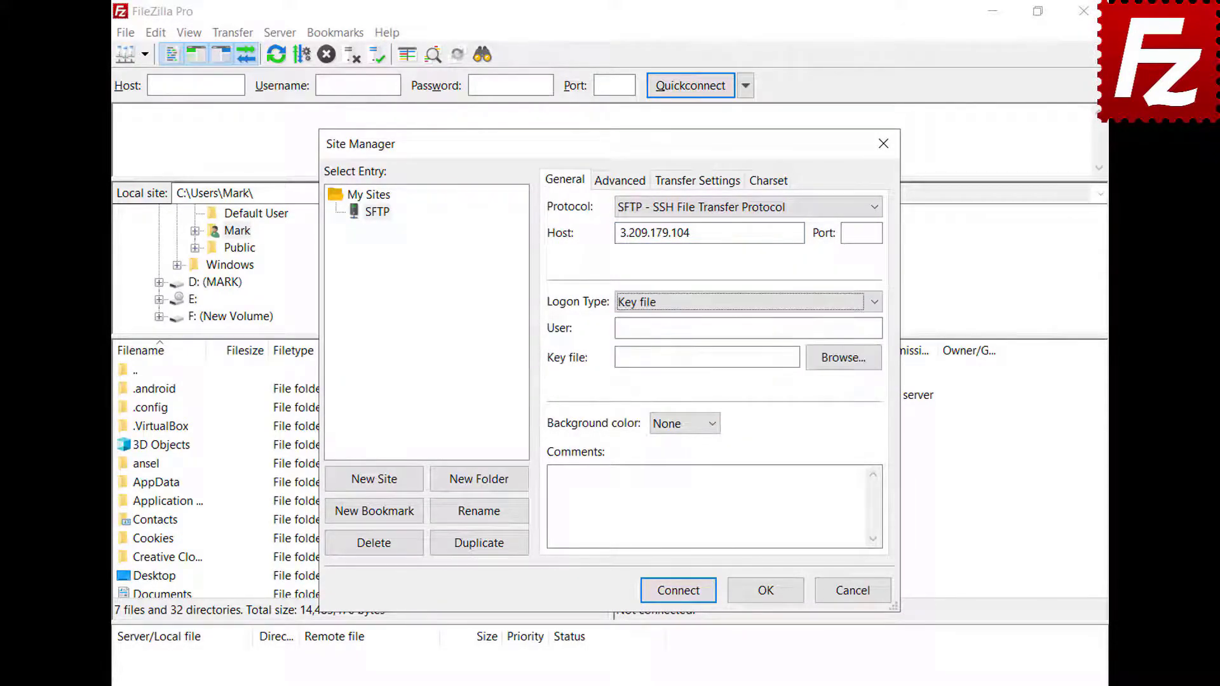
click(876, 327)
text(ubuntu)
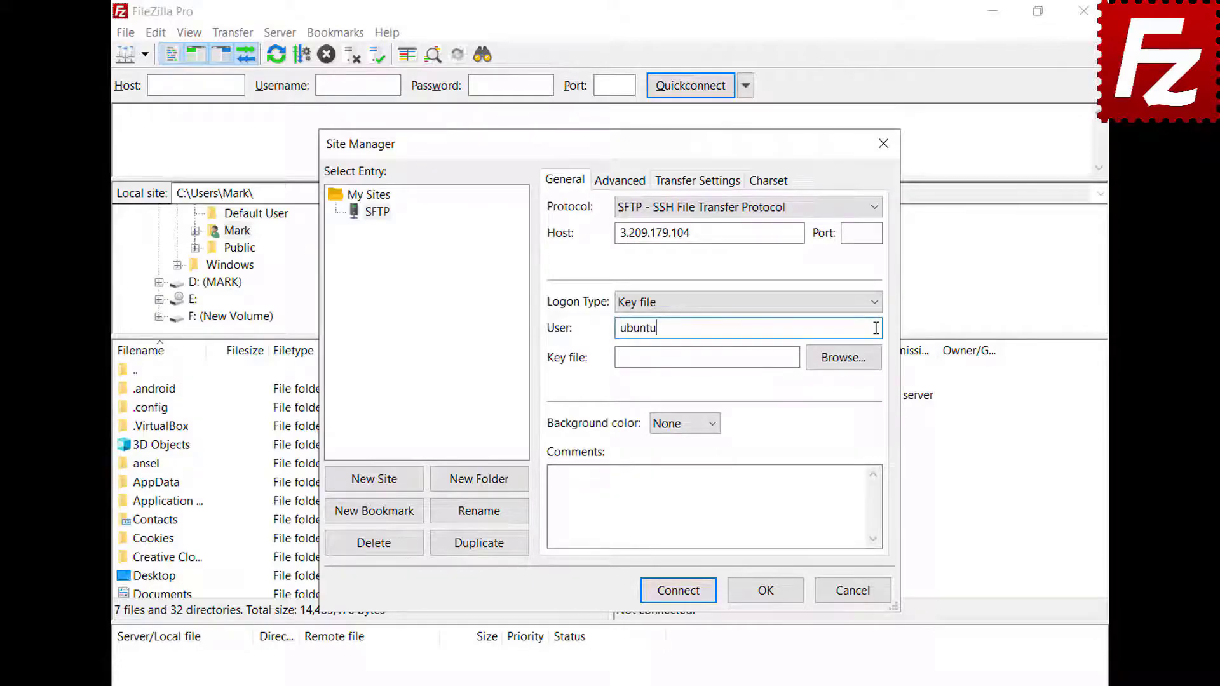
click(842, 357)
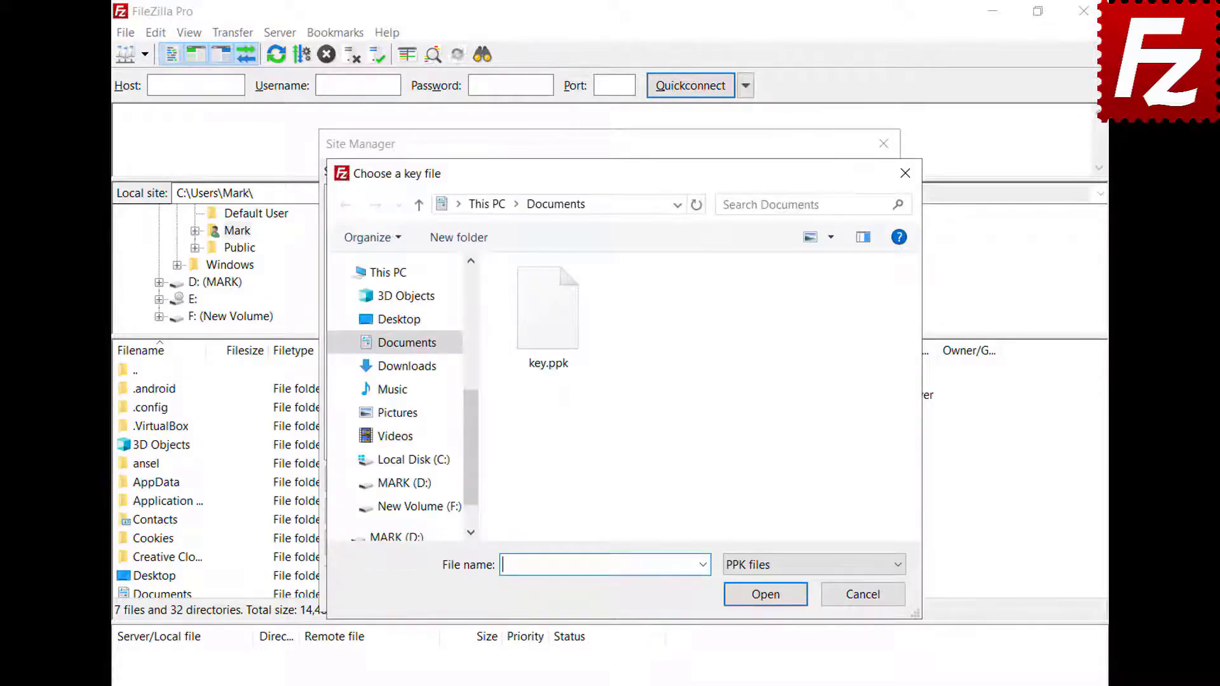
double_click(554, 335)
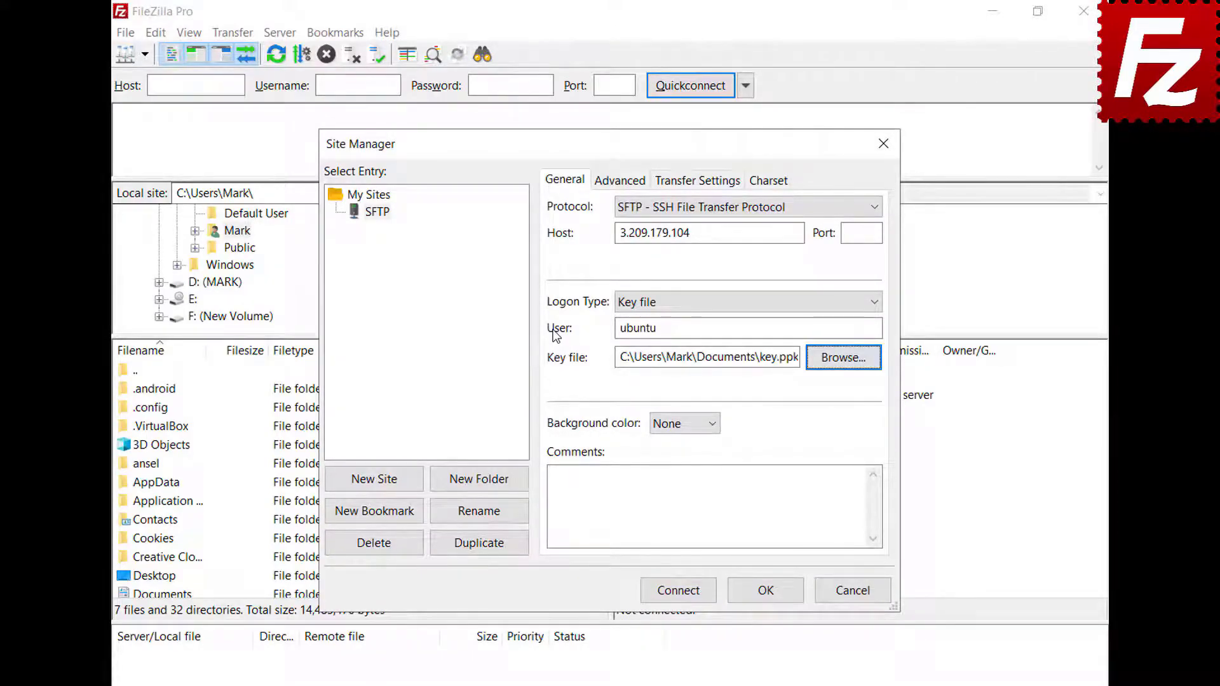
click(682, 598)
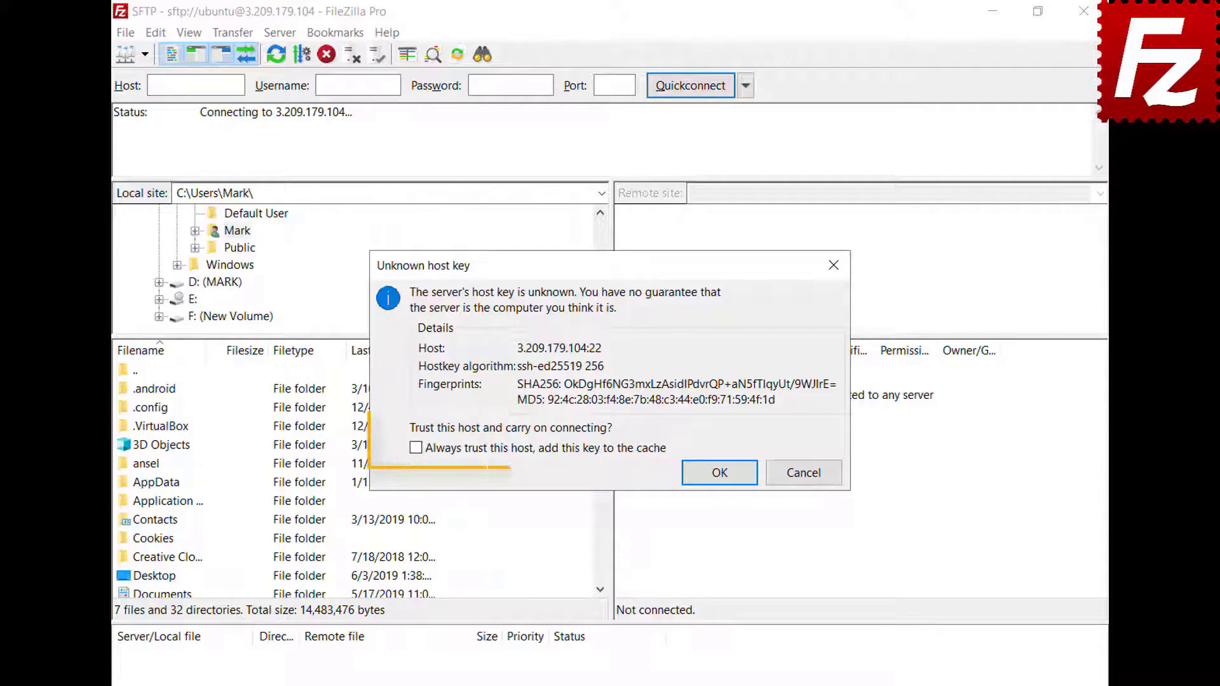
Step: Always trust the server's host key and enter the key passphrase to continue connecting
click(415, 448)
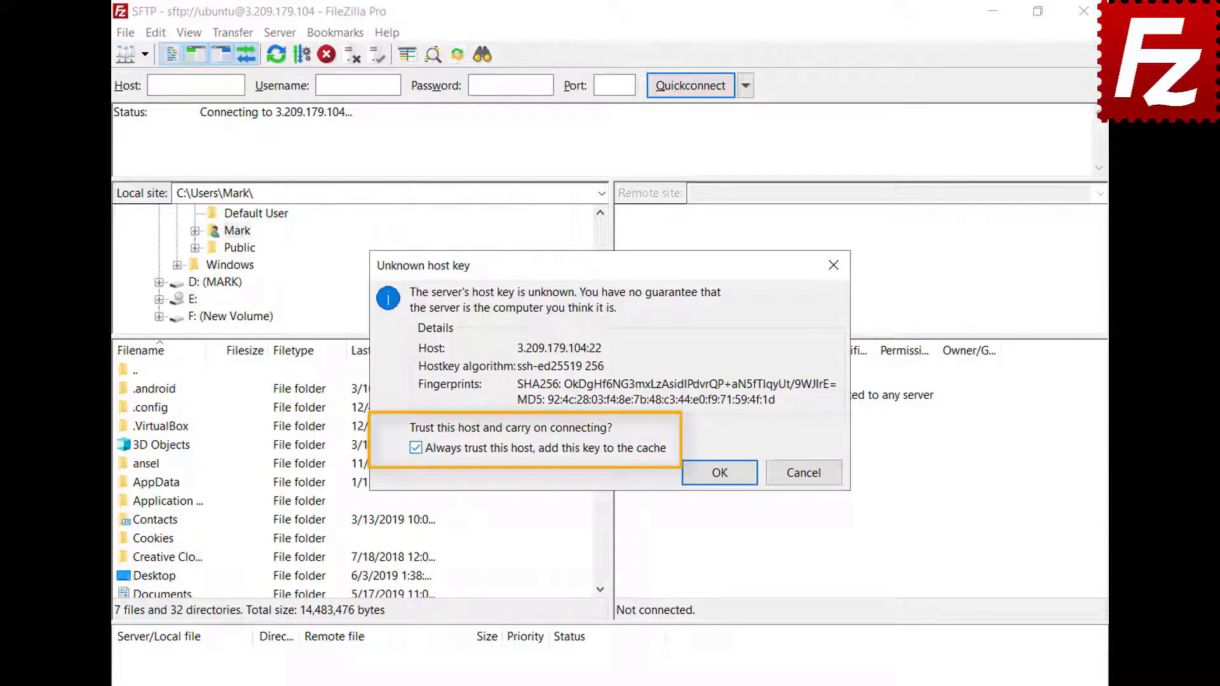
click(720, 473)
text(******)
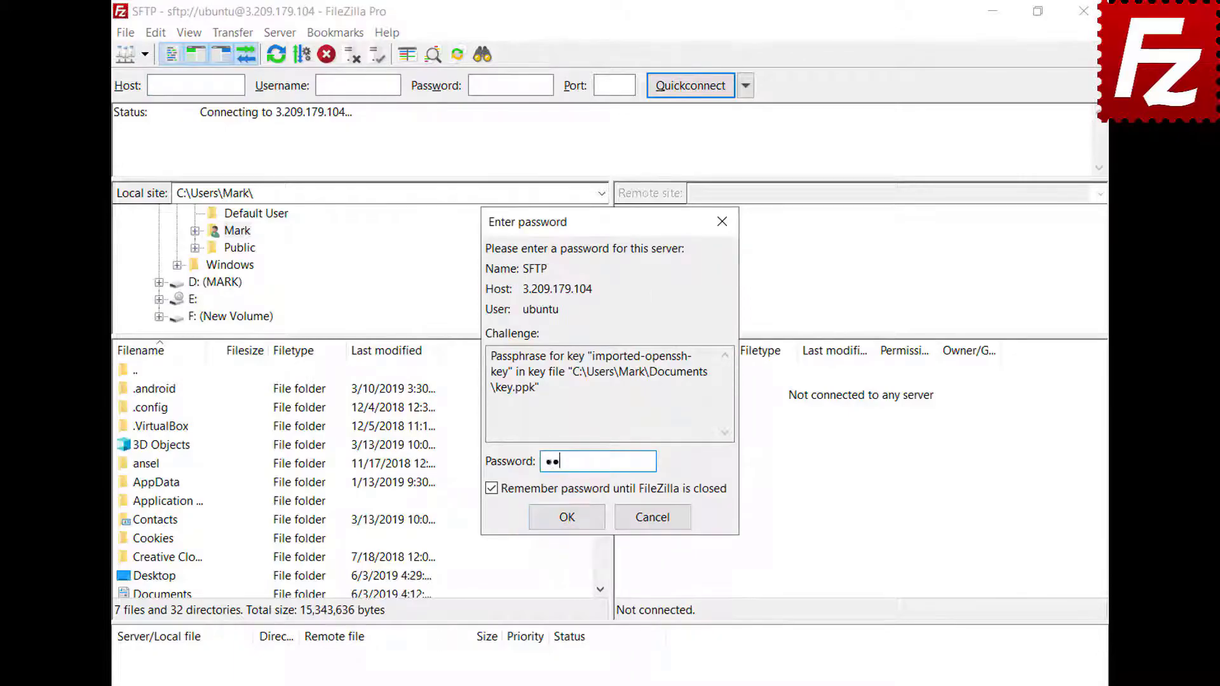
click(569, 518)
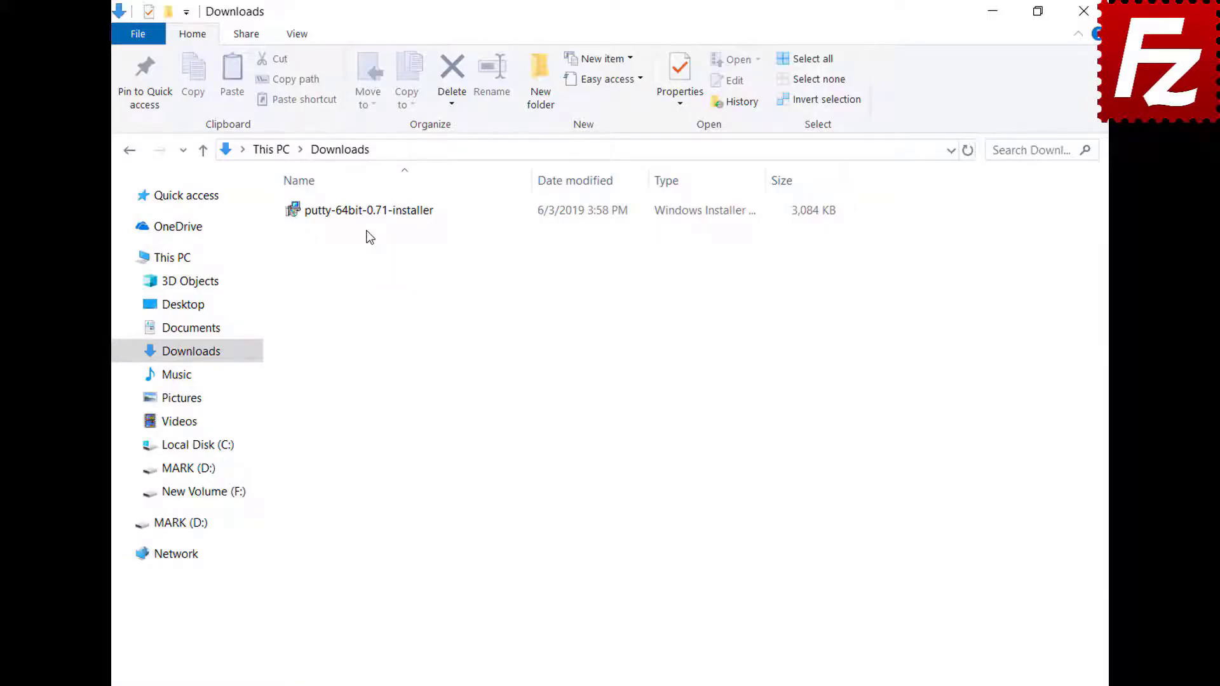
Step: Run the PuTTY 0.71 64-bit installer with defaults into C:\Program Files\PuTTY\
double_click(362, 216)
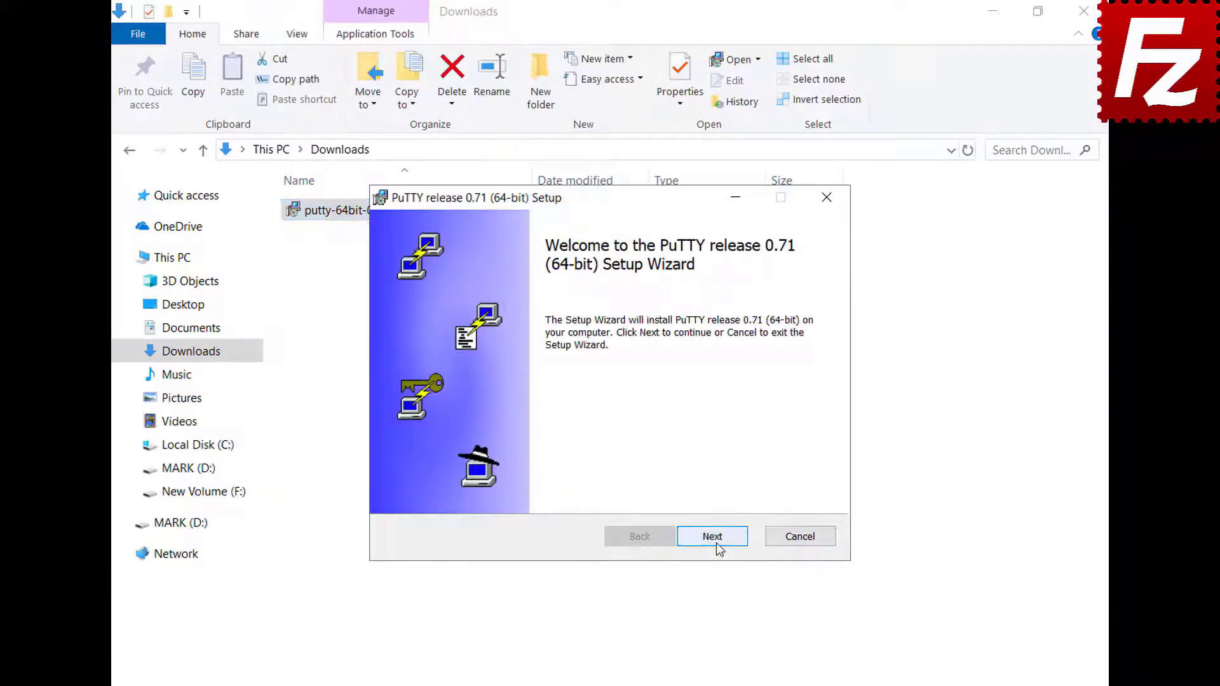
click(713, 538)
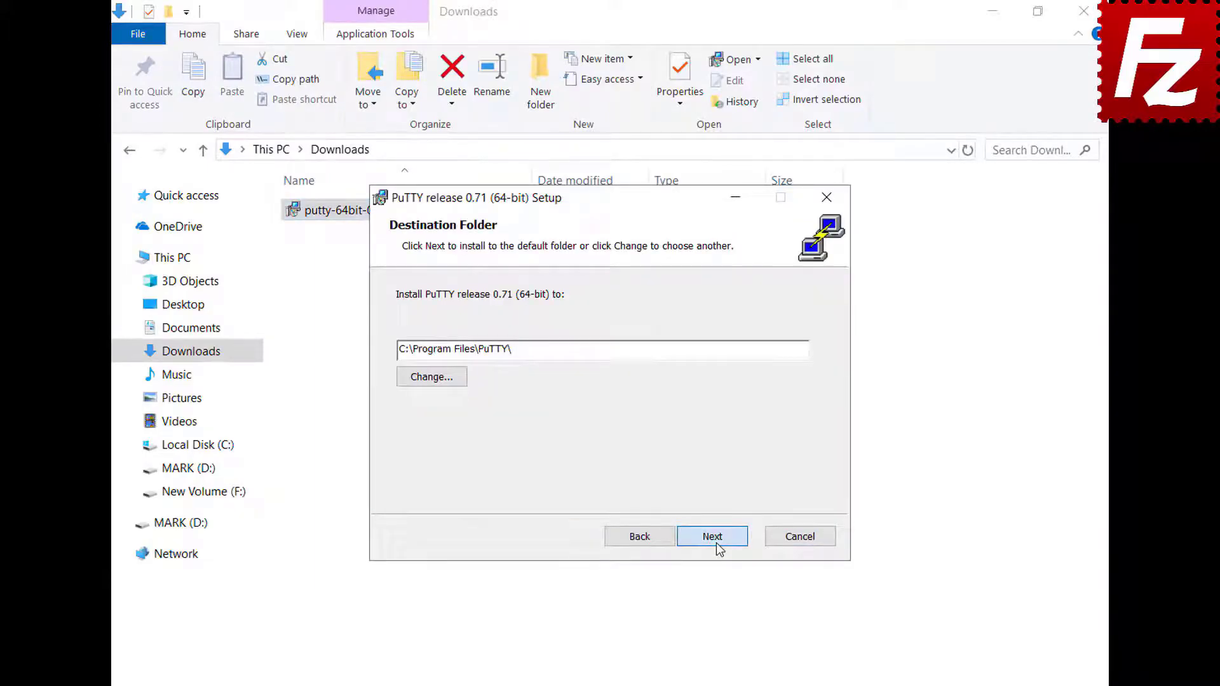
click(713, 538)
click(713, 538)
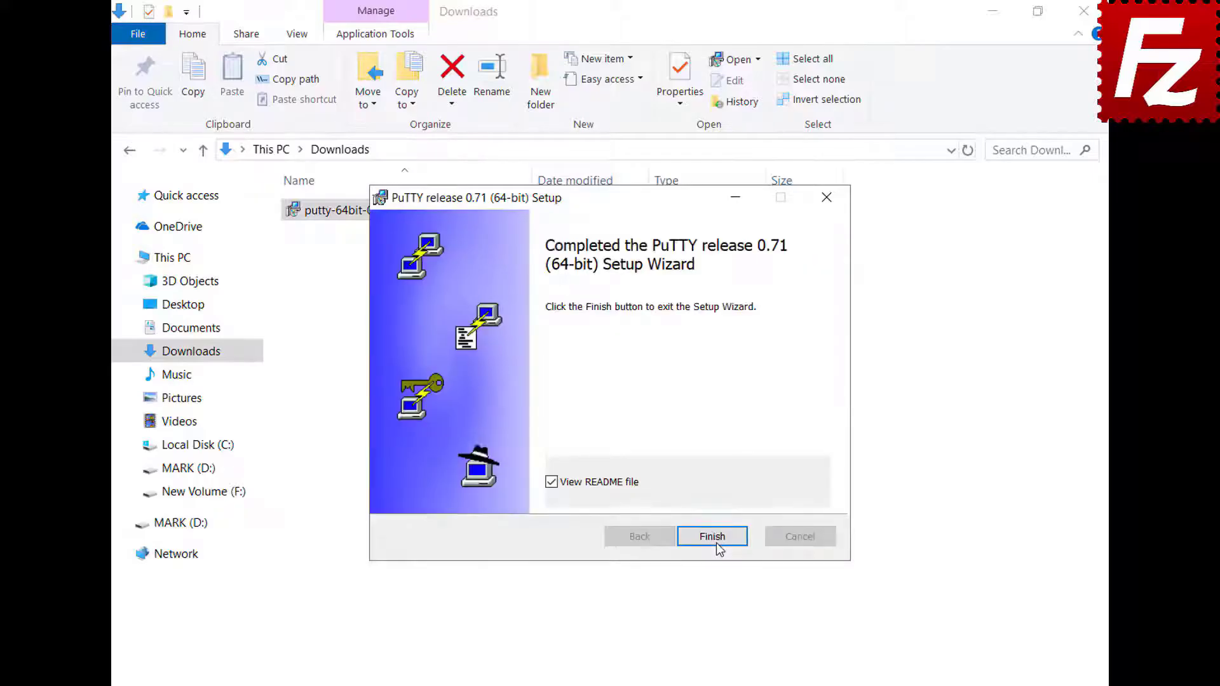
click(716, 543)
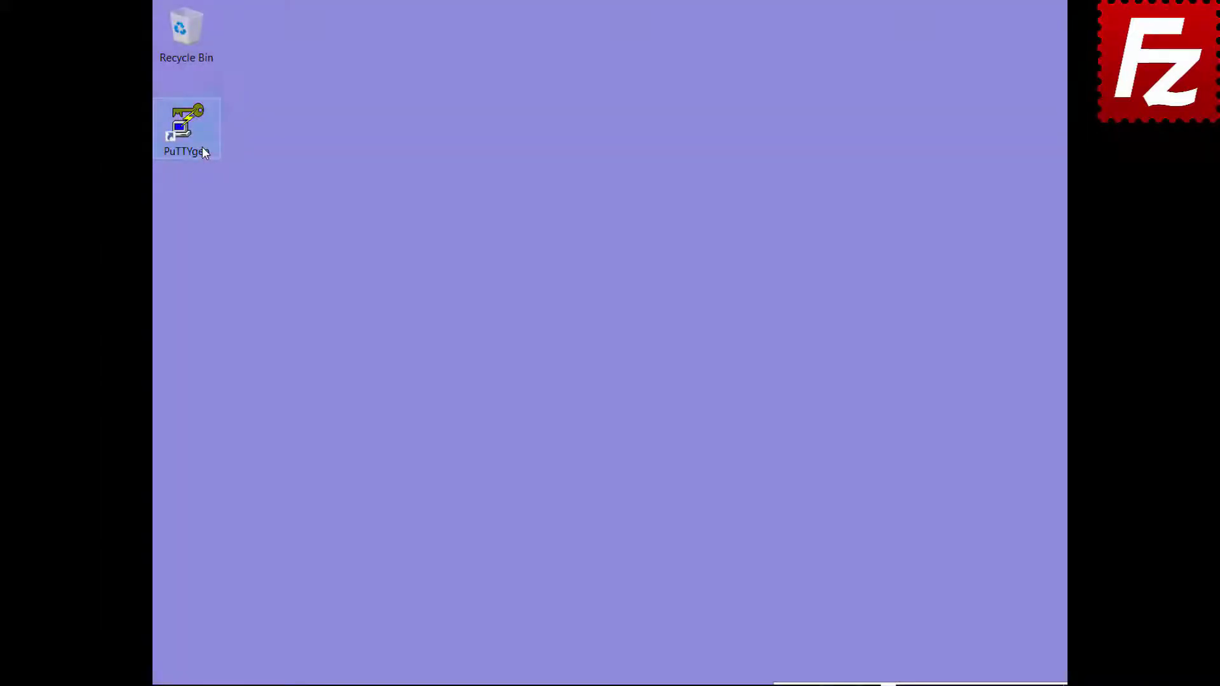
Step: In PuTTYgen, import the OpenSSH key from Documents and unlock it with its passphrase
double_click(203, 148)
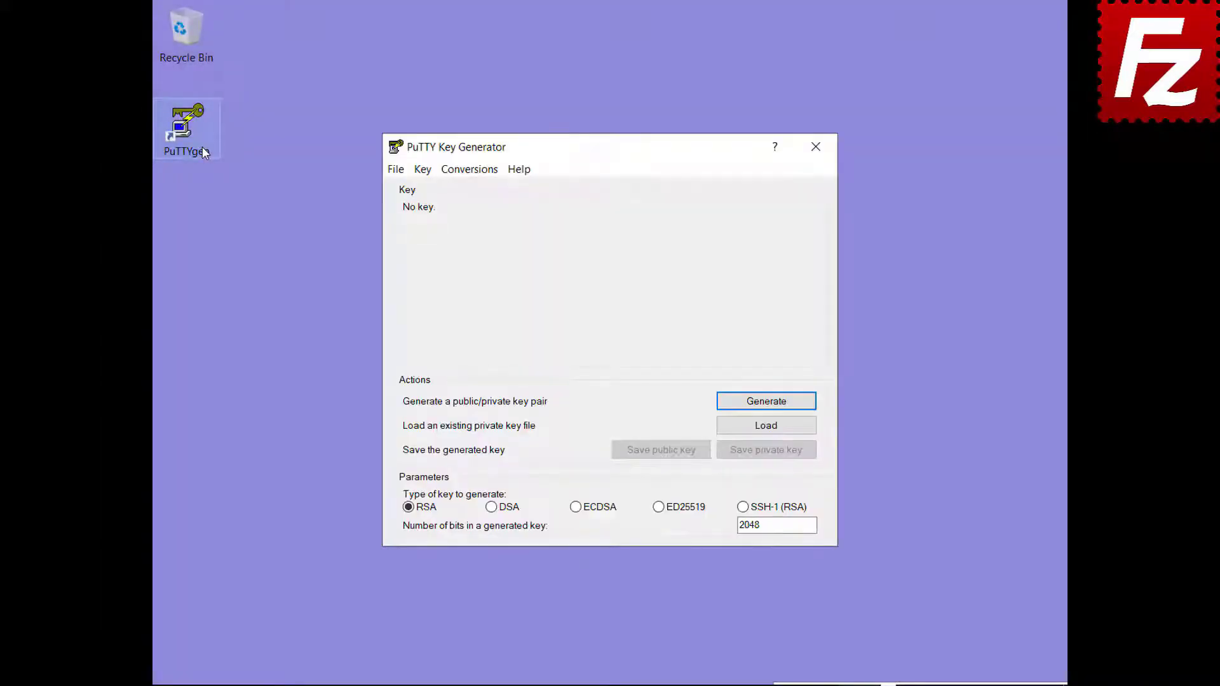
click(469, 170)
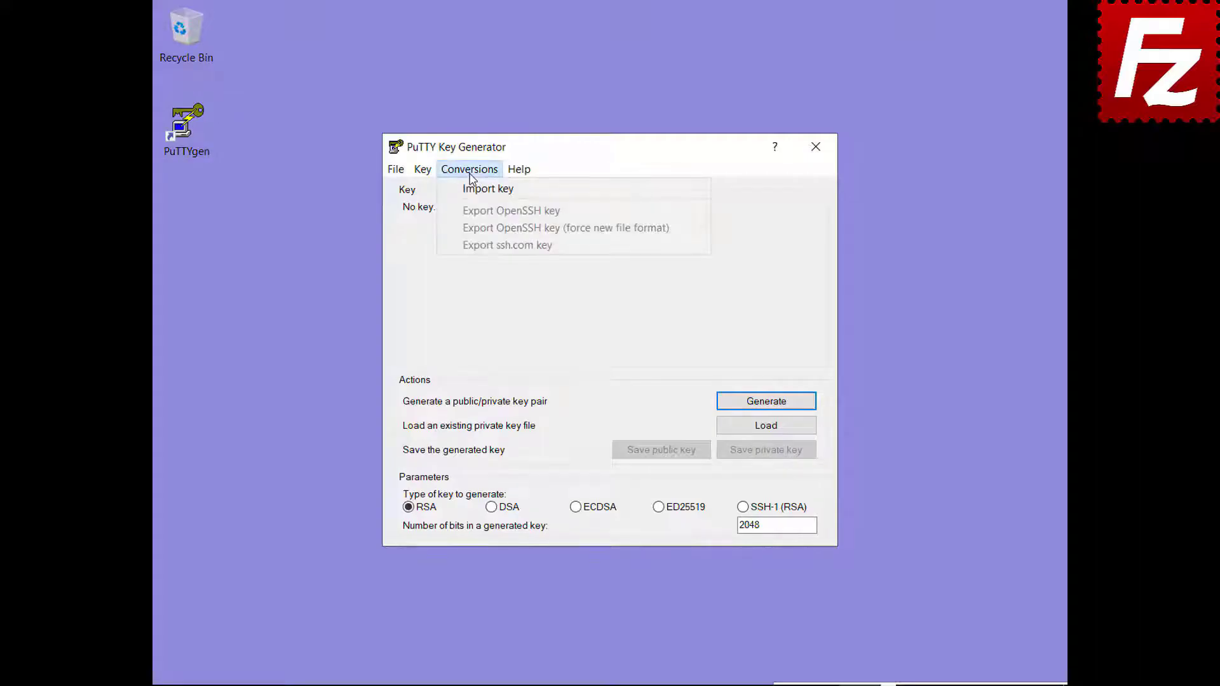
click(471, 188)
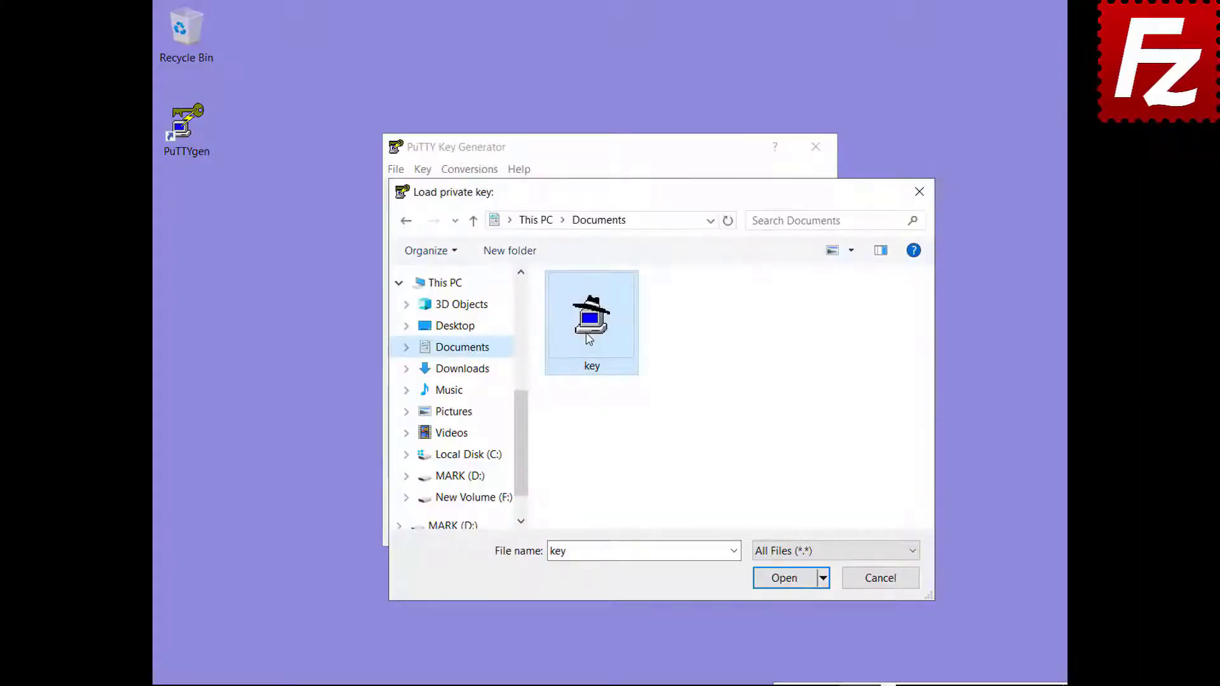
double_click(590, 339)
text(•••••)
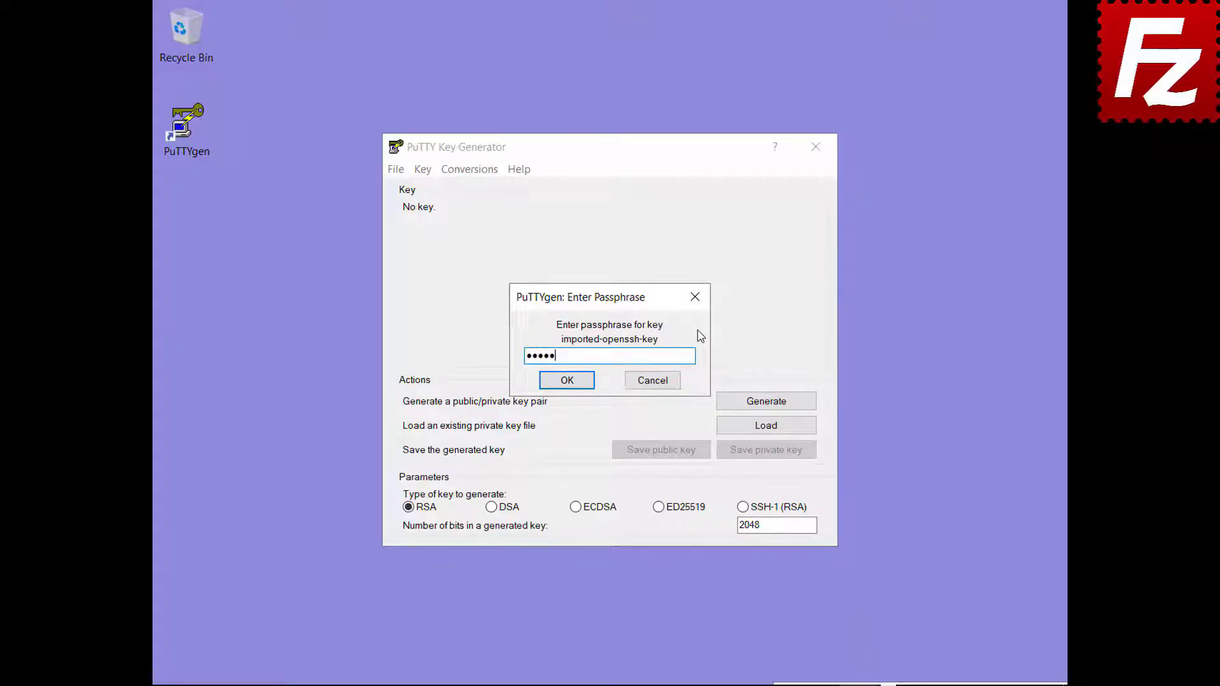
click(567, 380)
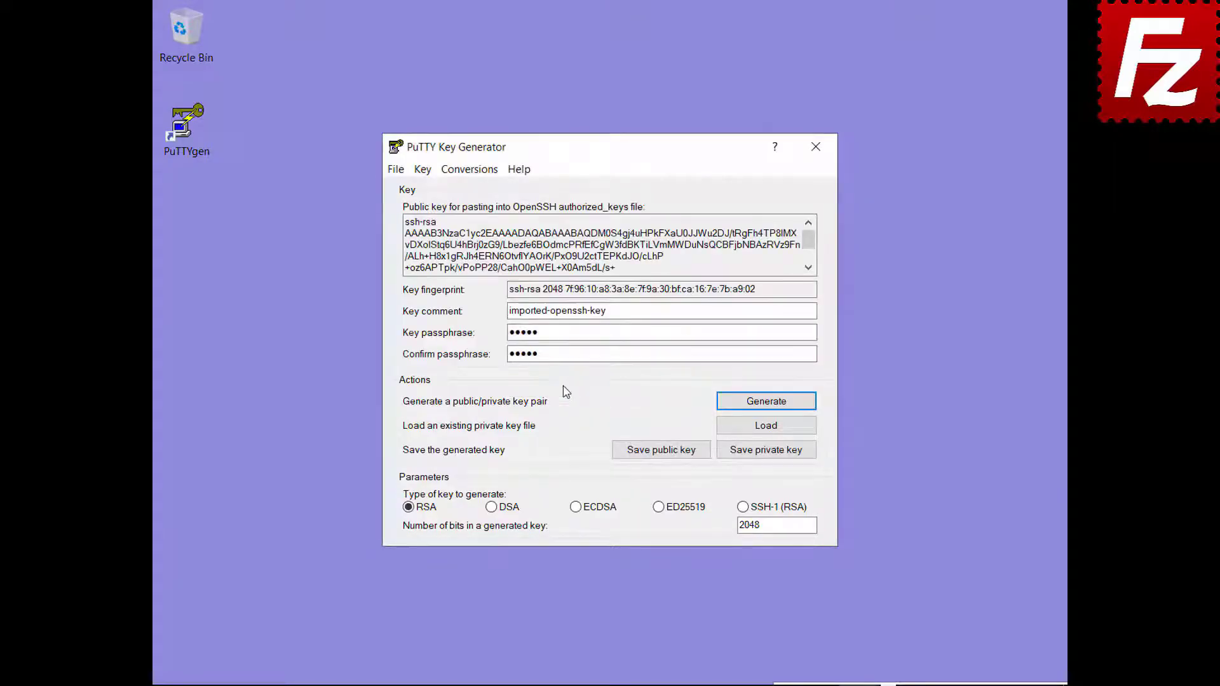
Step: Save the converted private key as key.ppk in Documents
click(765, 454)
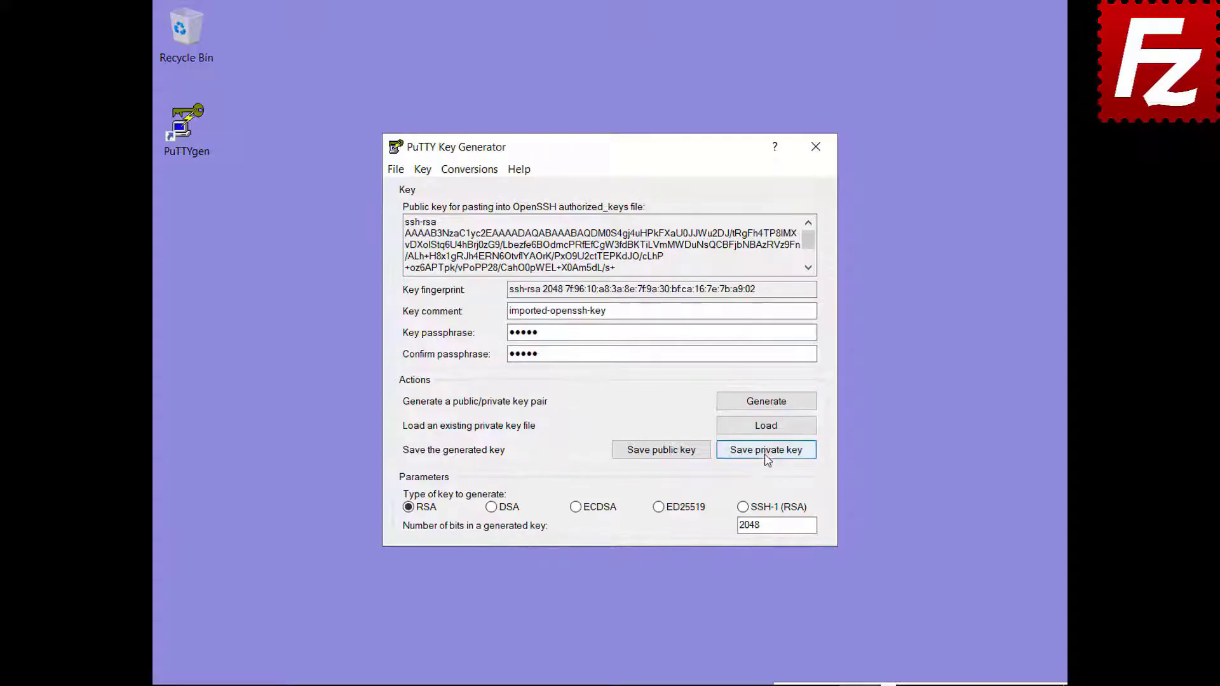
text(key.ppk)
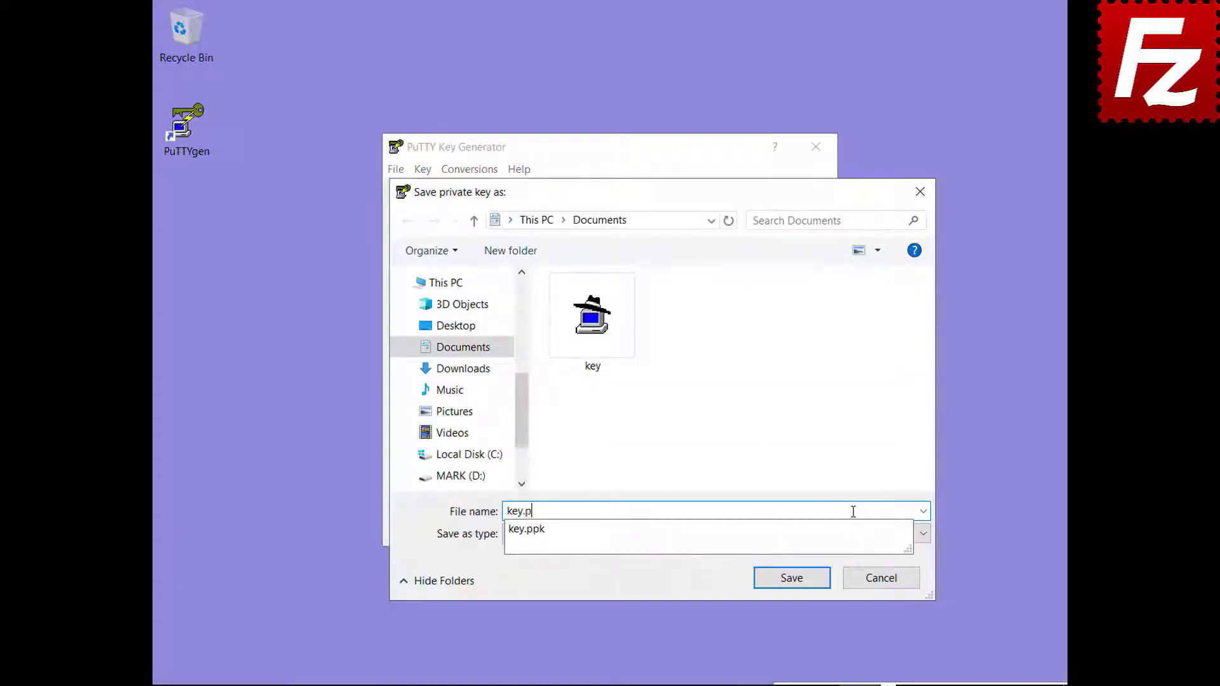
click(796, 581)
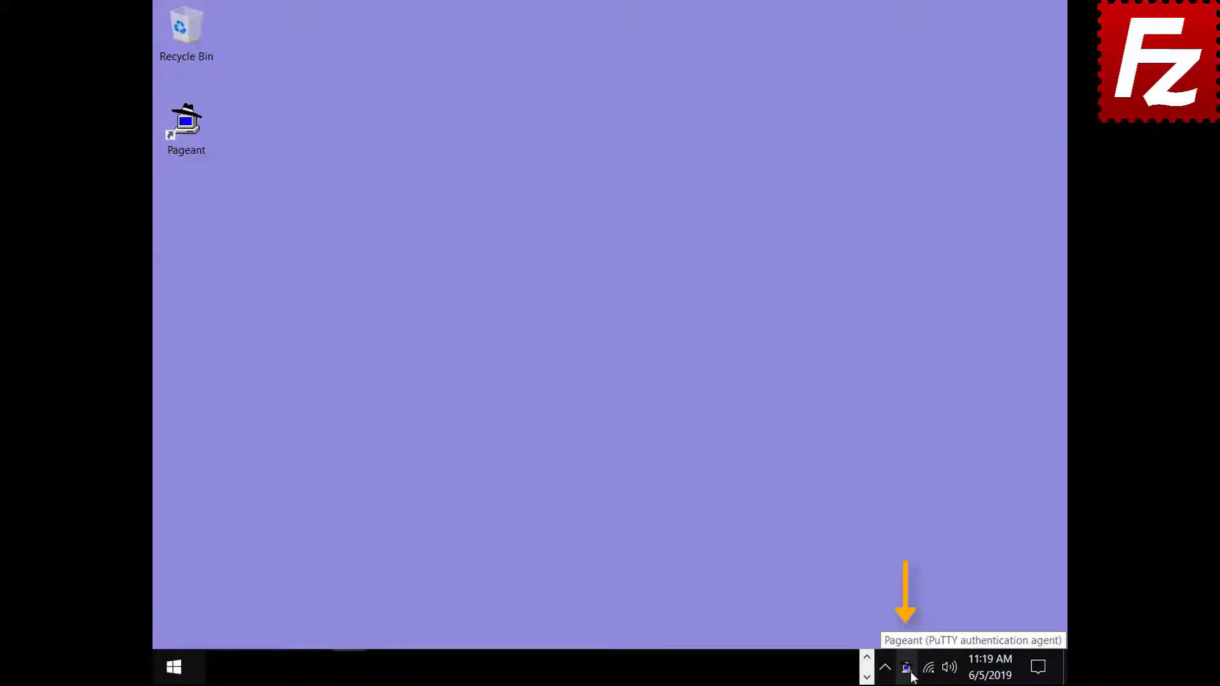
Step: Add key.ppk to Pageant's key list, unlocking it with its passphrase
double_click(908, 669)
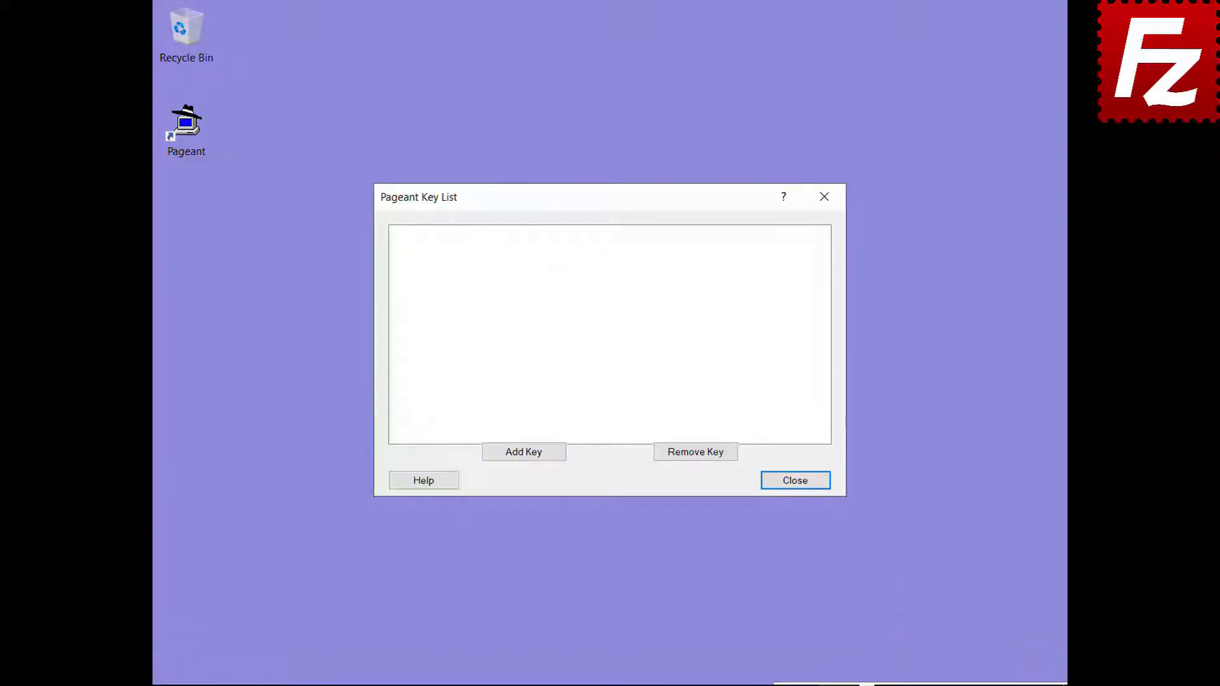
click(523, 457)
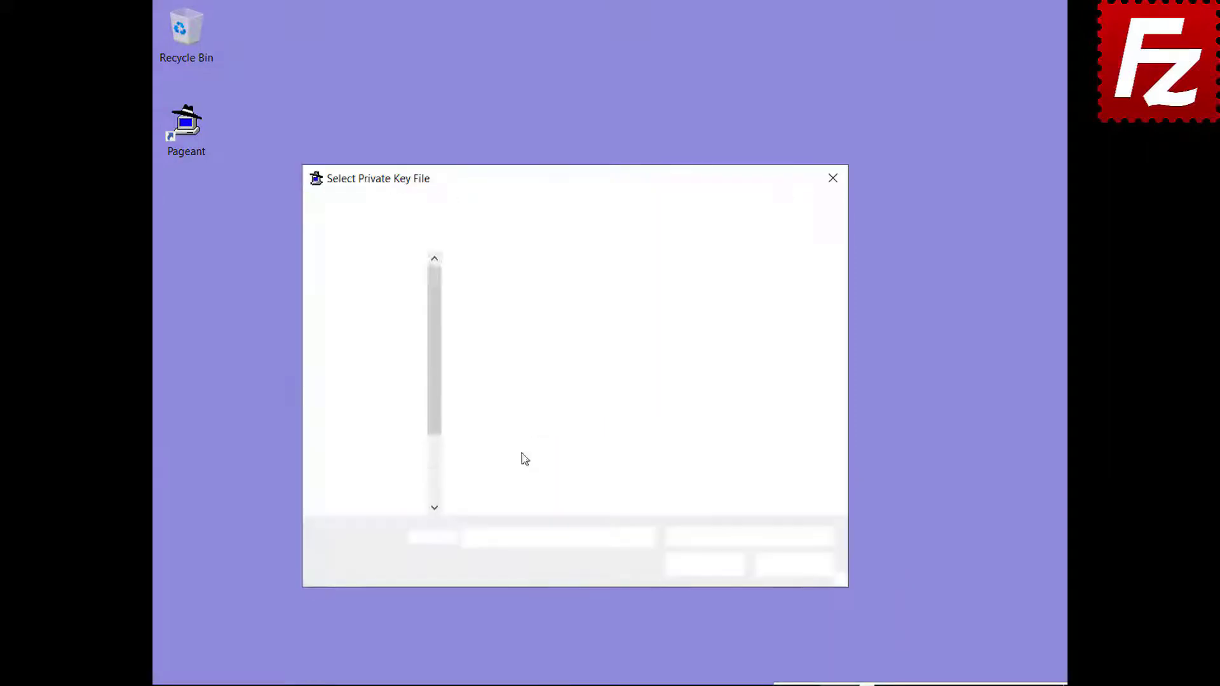
click(507, 354)
double_click(506, 354)
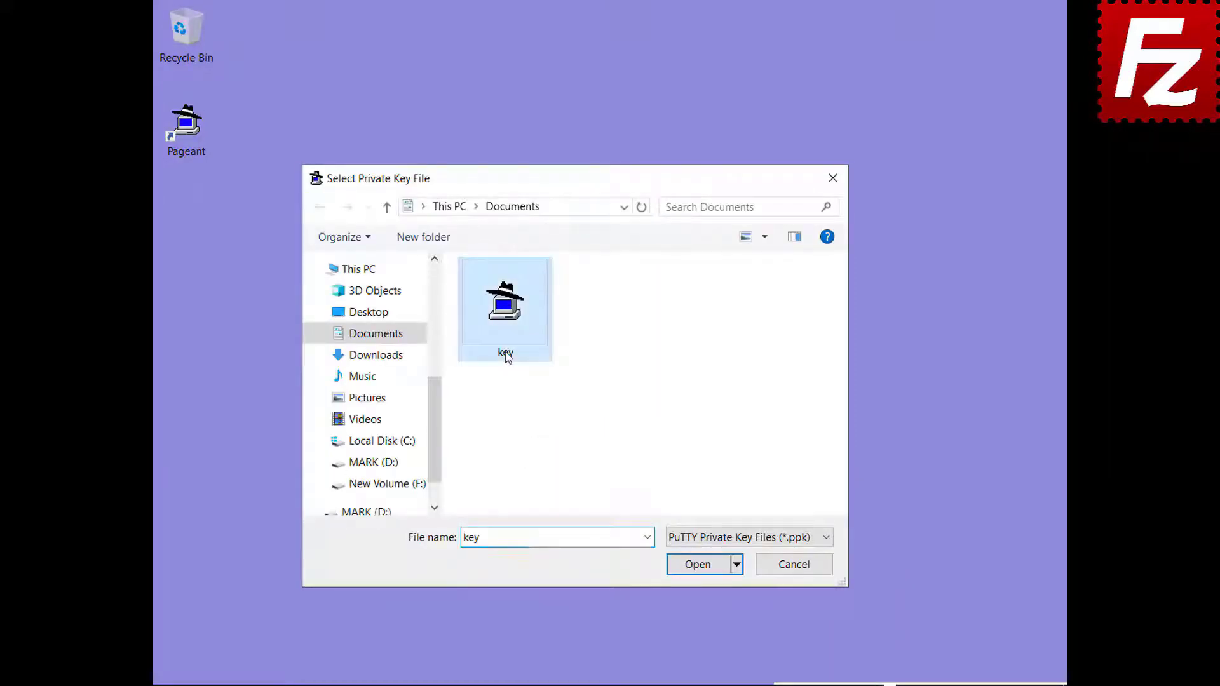
text(••••••)
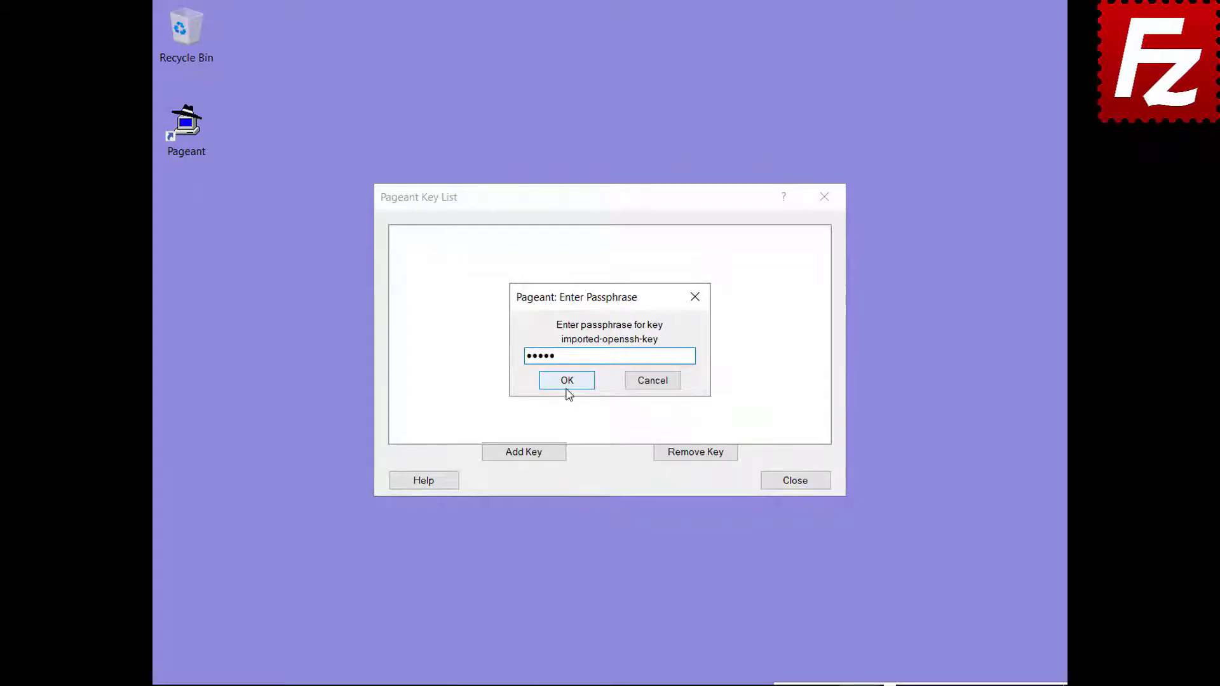
click(567, 384)
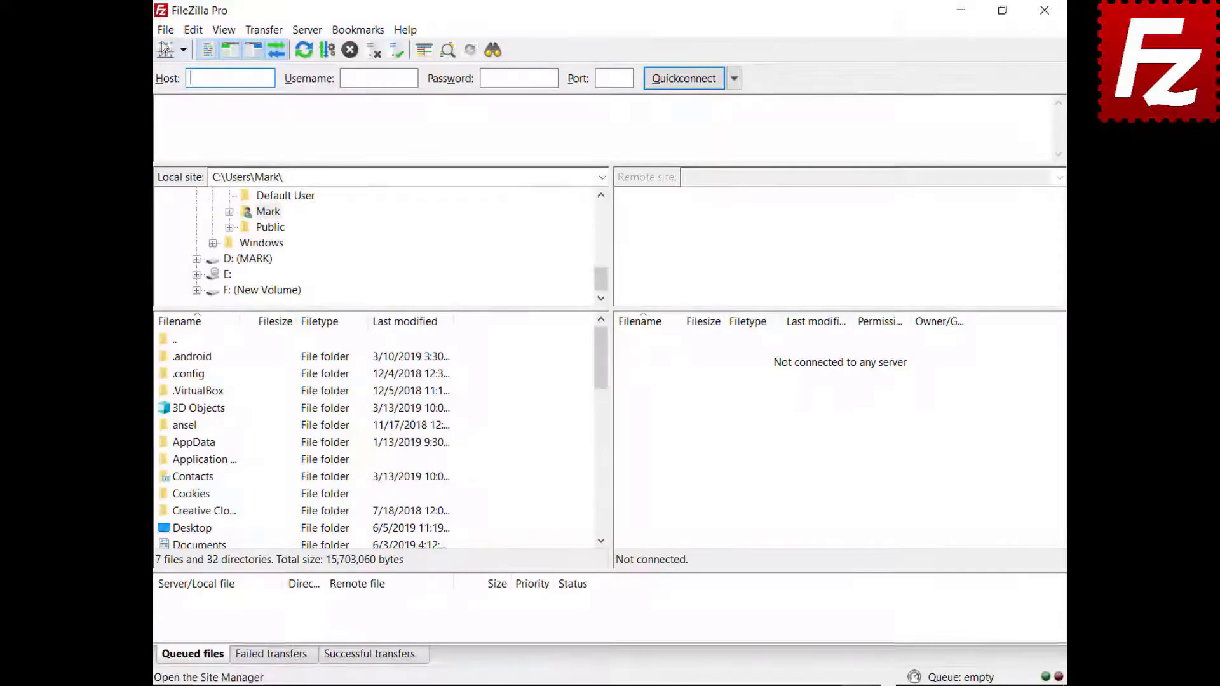
click(165, 29)
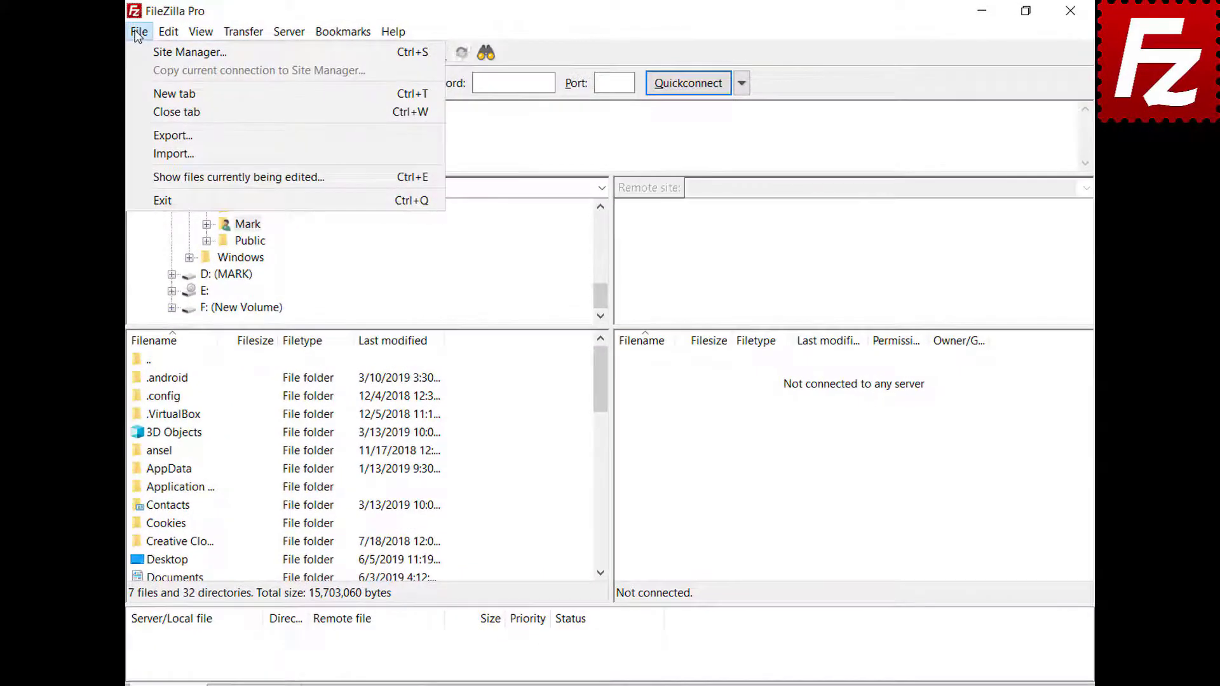
Step: Switch the SFTP site's logon type to Normal and connect to 3.209.179.104
click(140, 54)
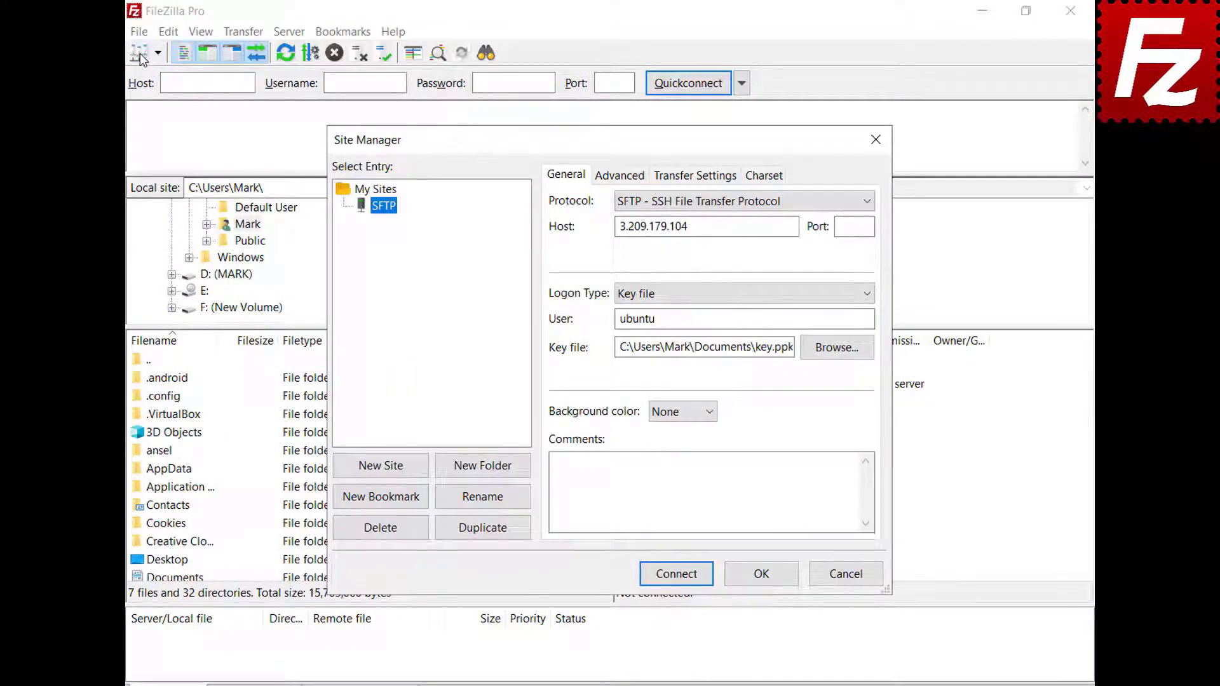
click(867, 293)
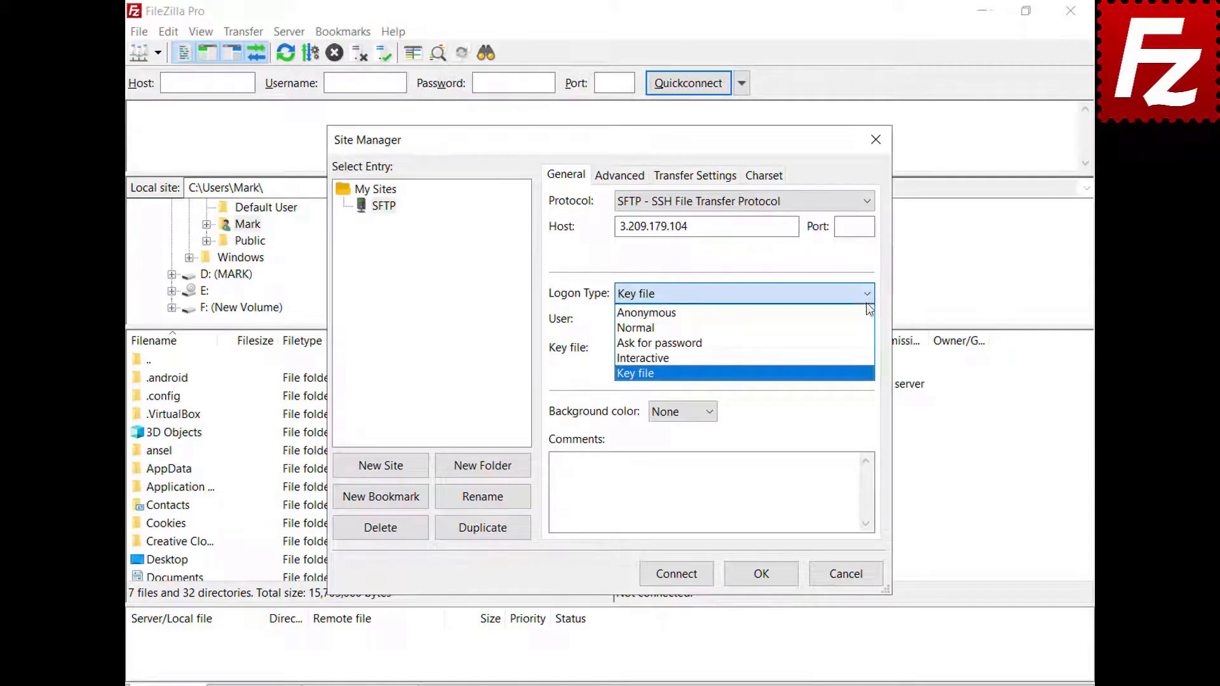
click(869, 328)
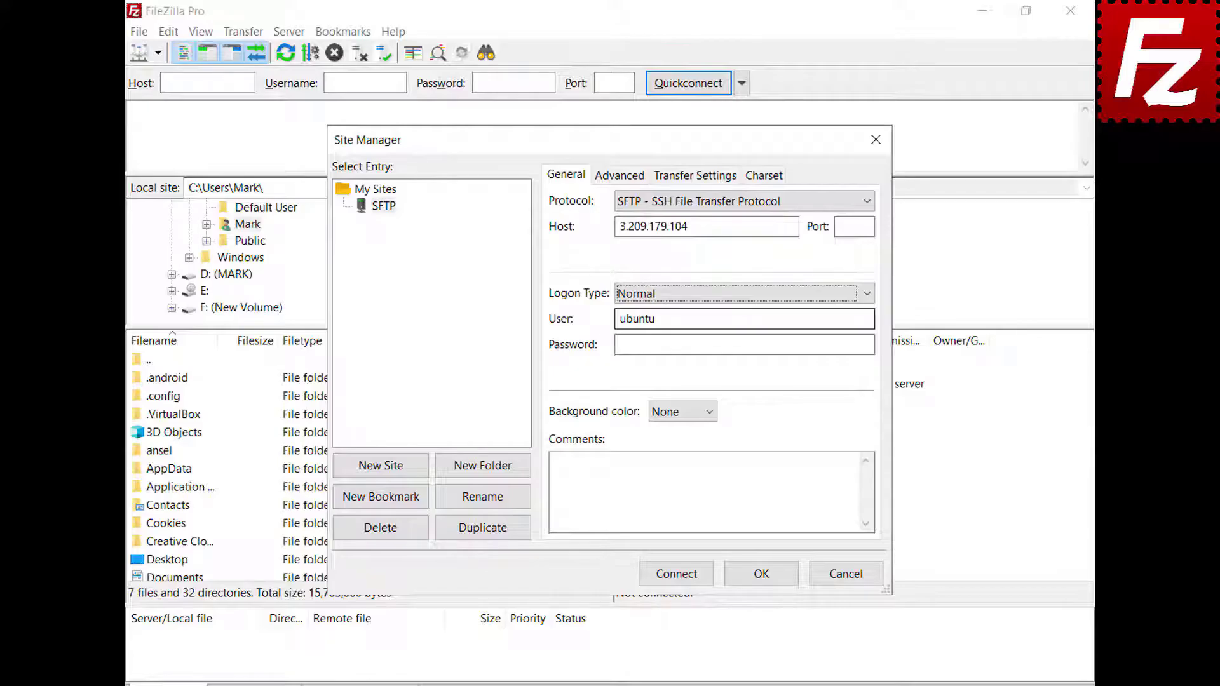
click(677, 575)
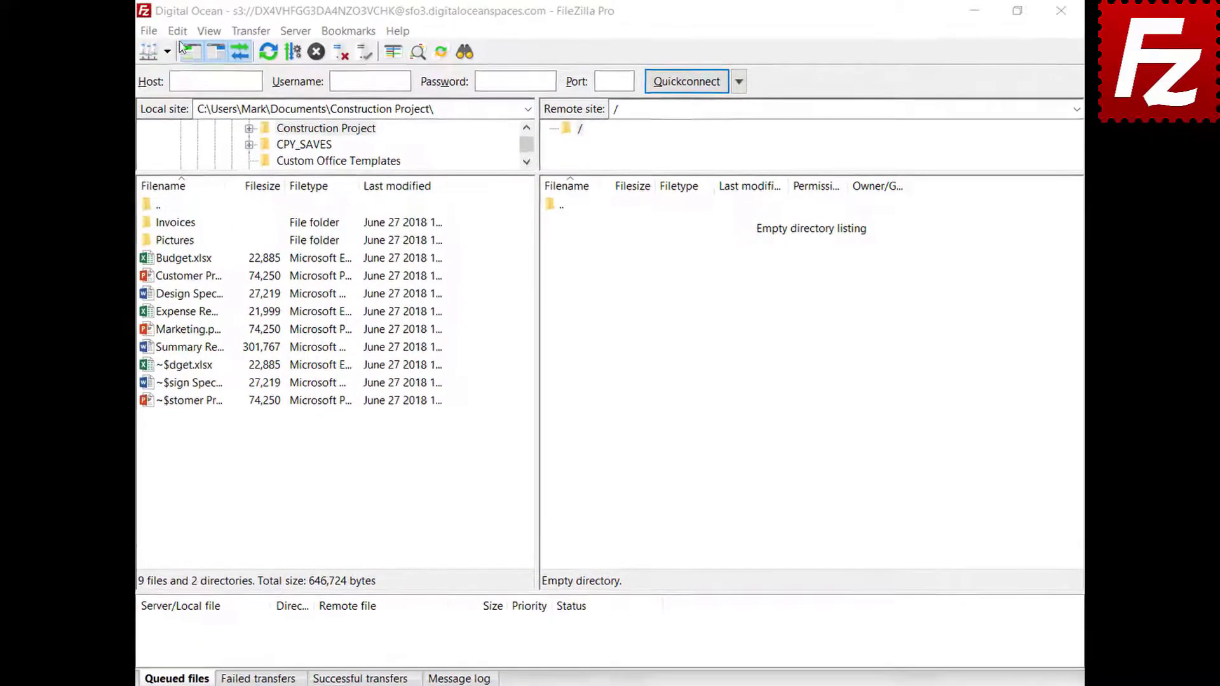
Step: Open Edit > Settings and go to the Transfers > FTP: File Types page
click(143, 33)
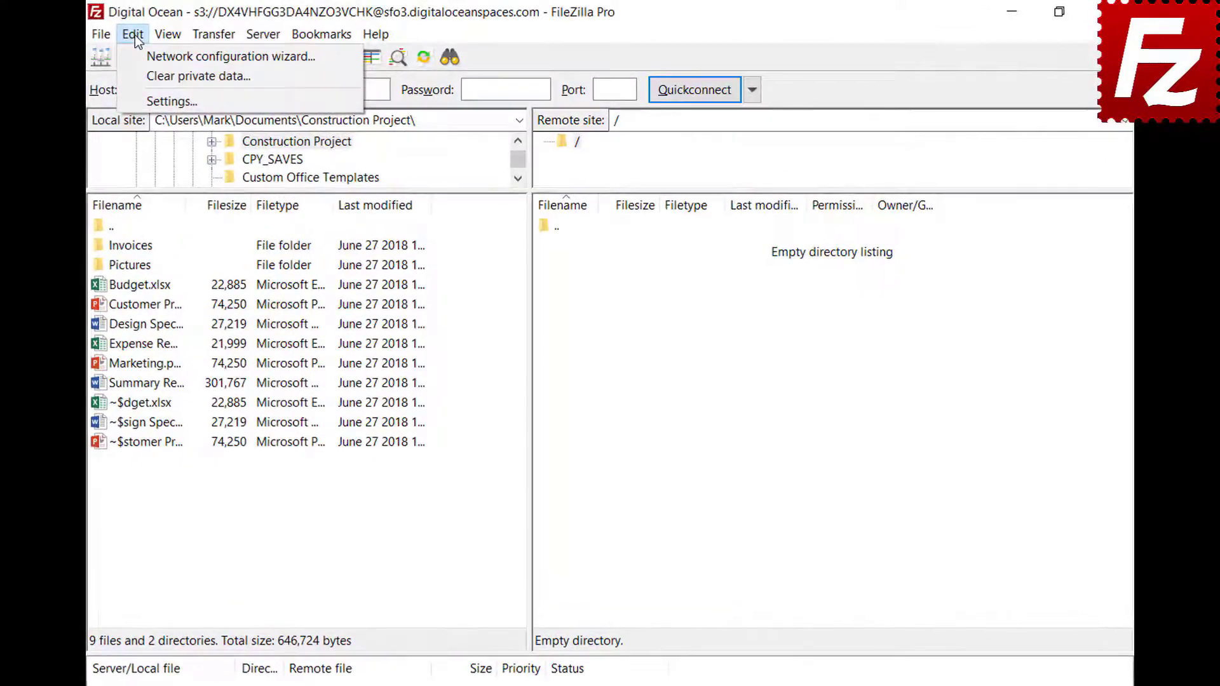
click(145, 102)
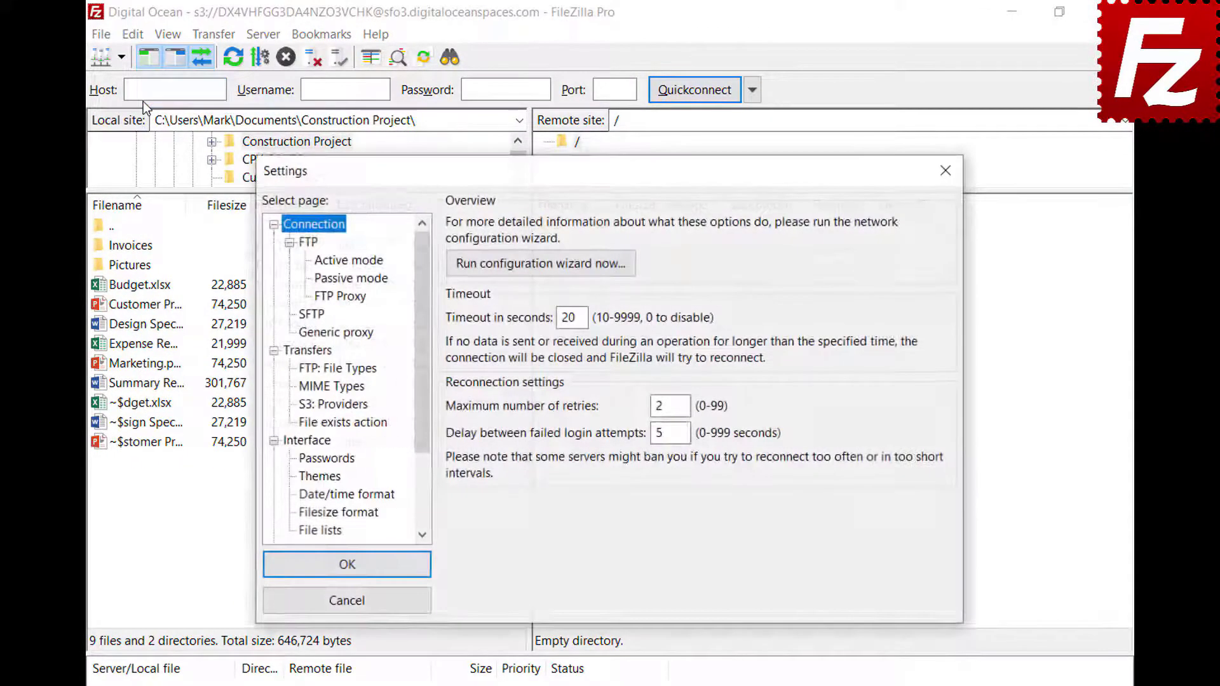
click(300, 371)
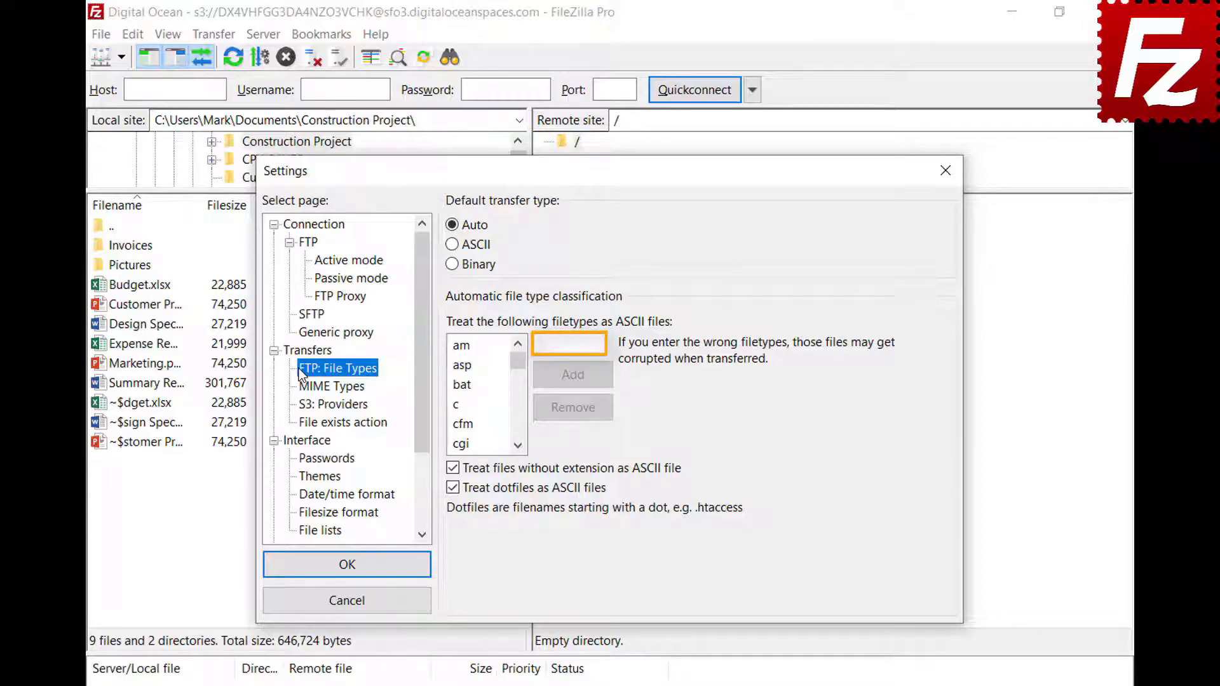
Step: Add json to the ASCII file types list and save the settings with OK
click(600, 344)
text(json)
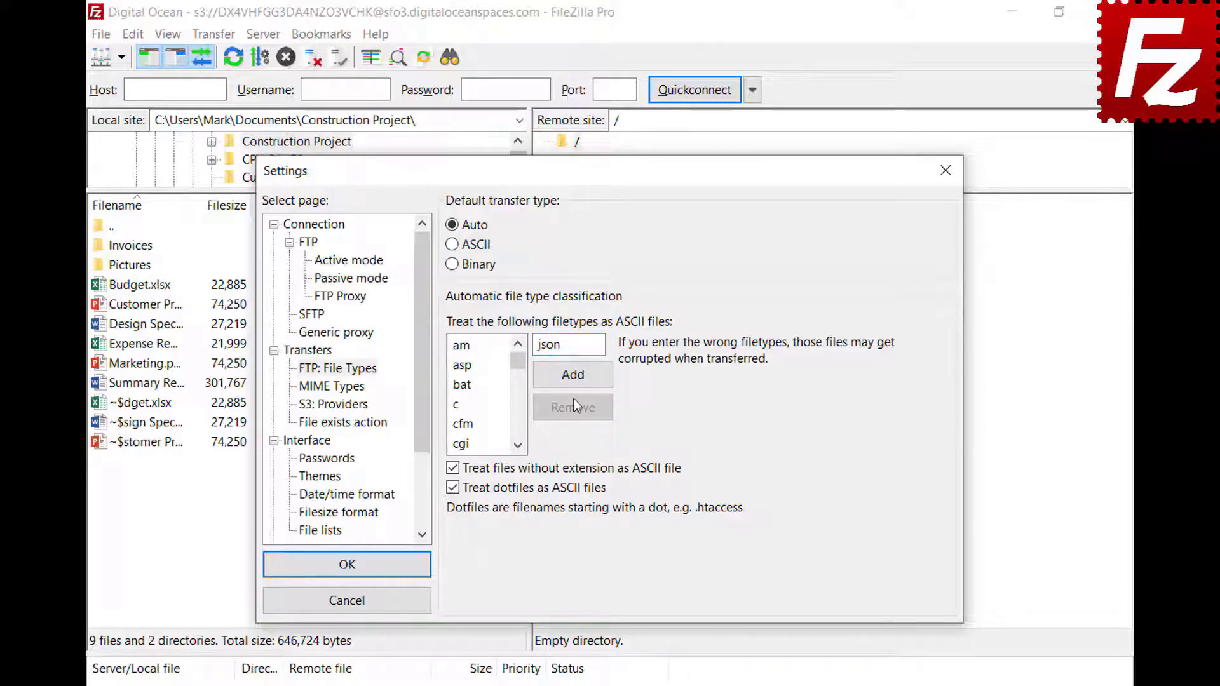
click(573, 382)
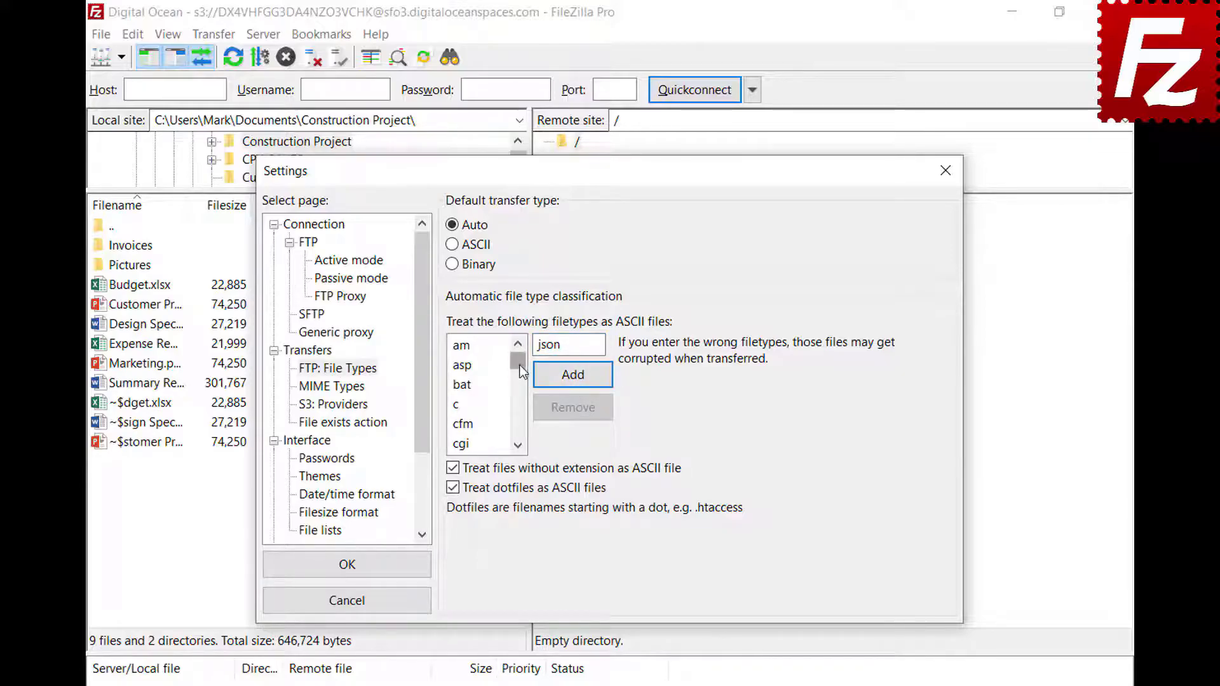
drag(518, 359, 520, 396)
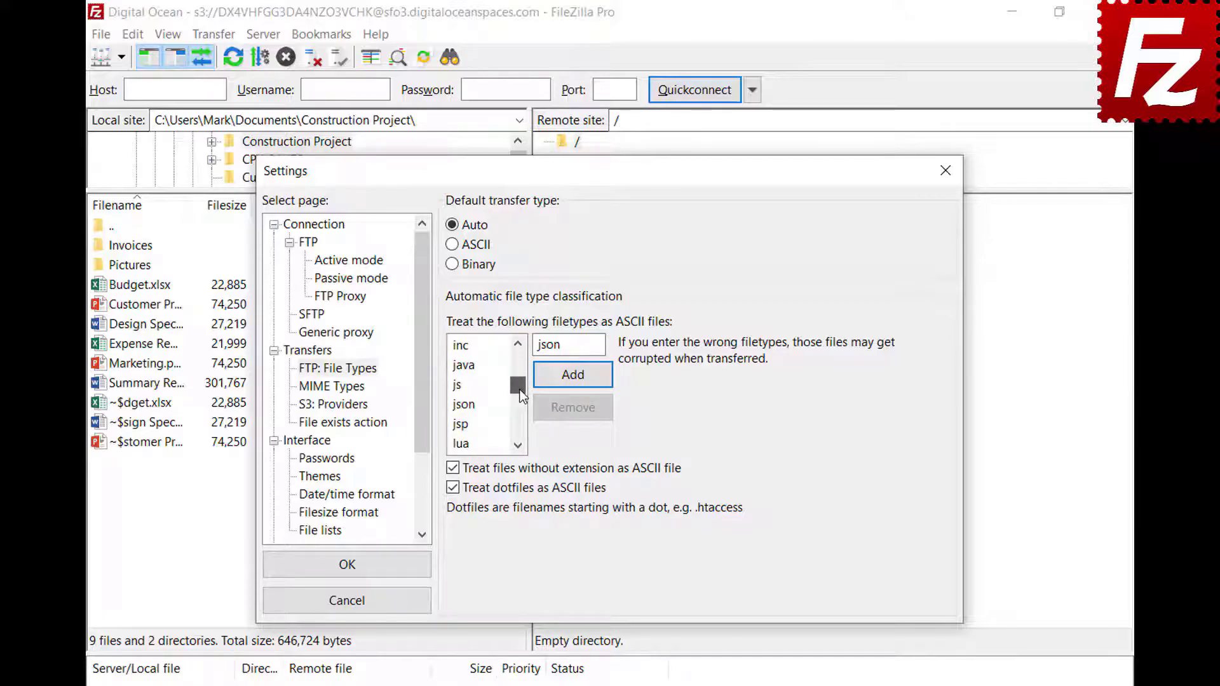
click(464, 405)
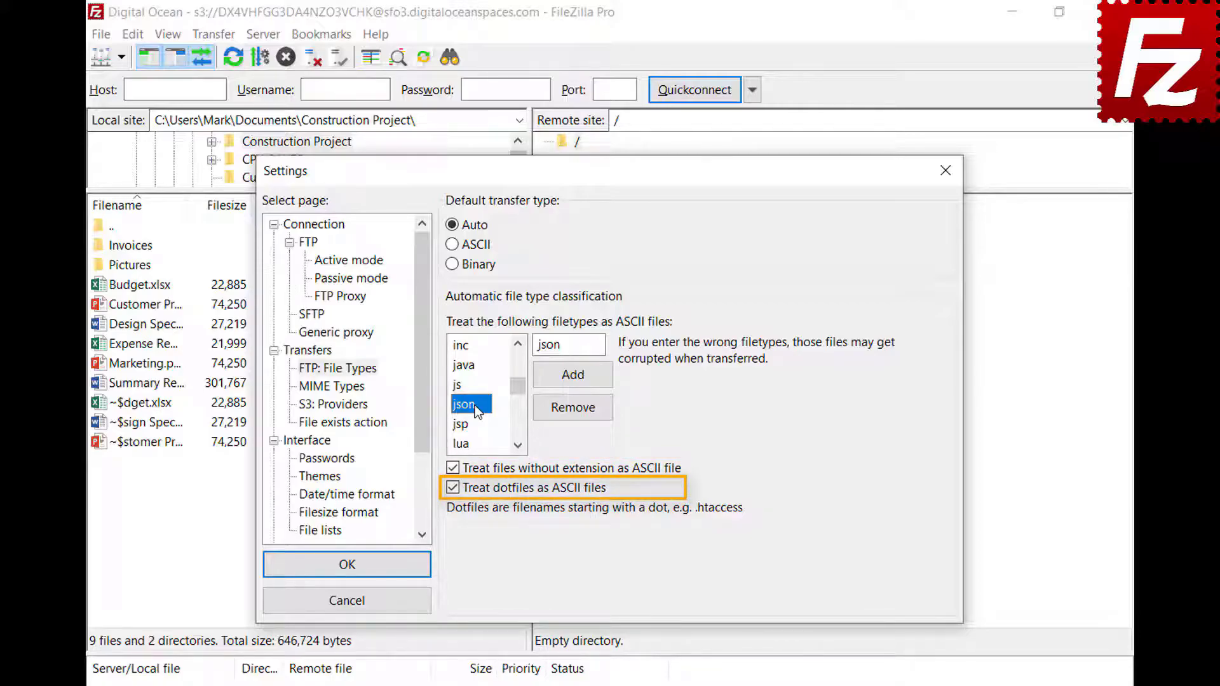
click(347, 565)
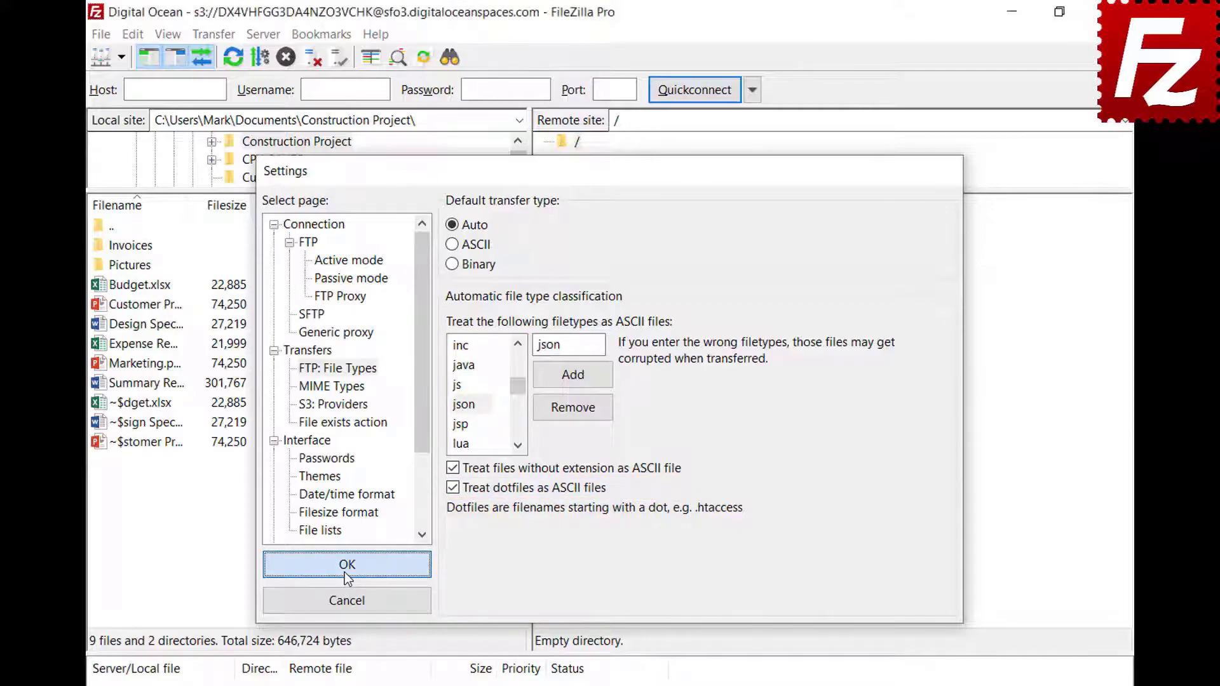
Step: Connect to the saved FTP site in a new tab and review the menu and status-bar transfer type options
click(121, 59)
click(121, 79)
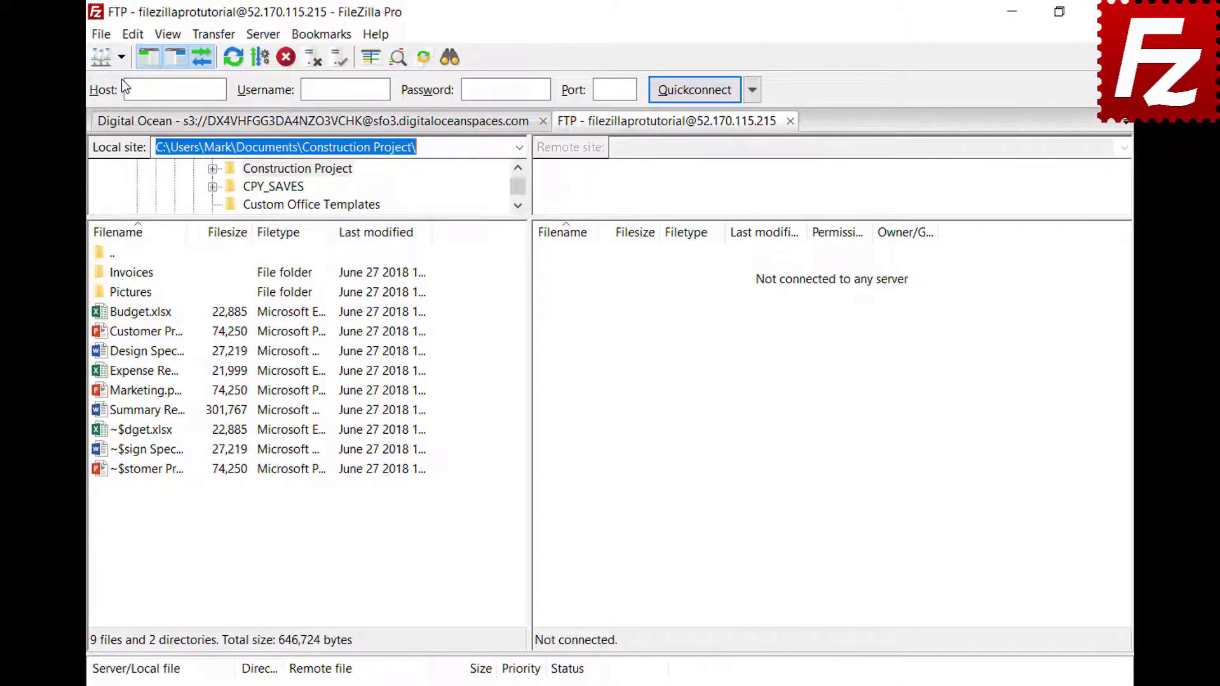
click(214, 35)
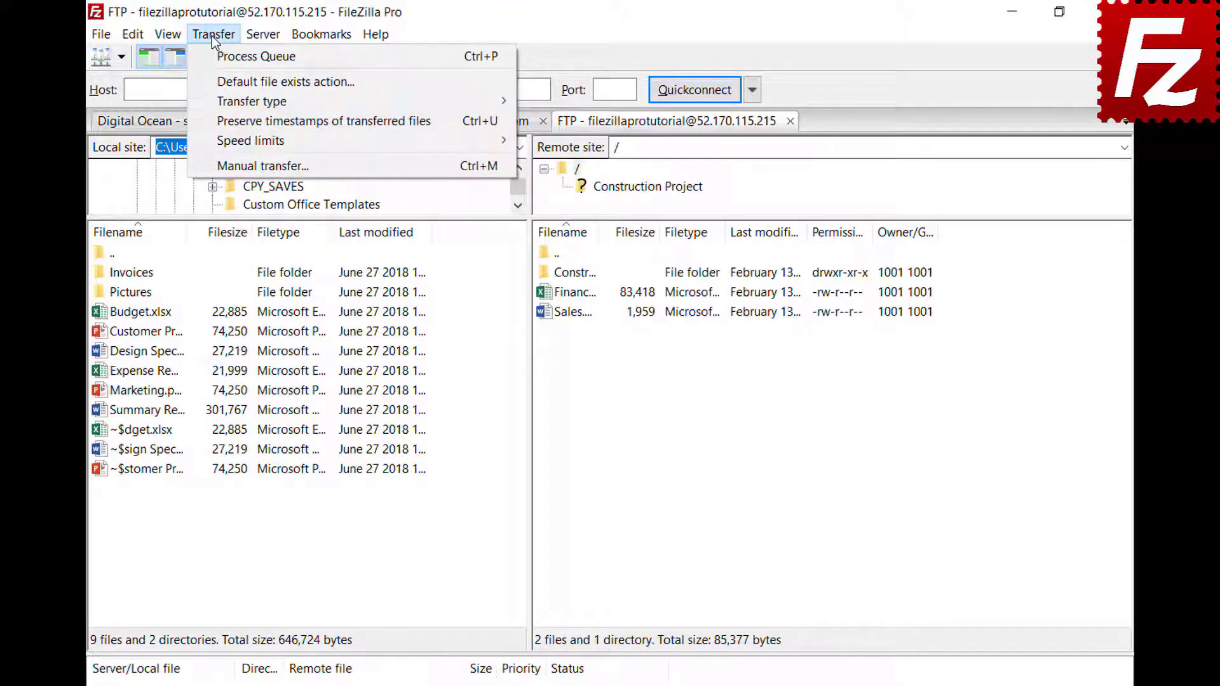
mouse_move(217, 97)
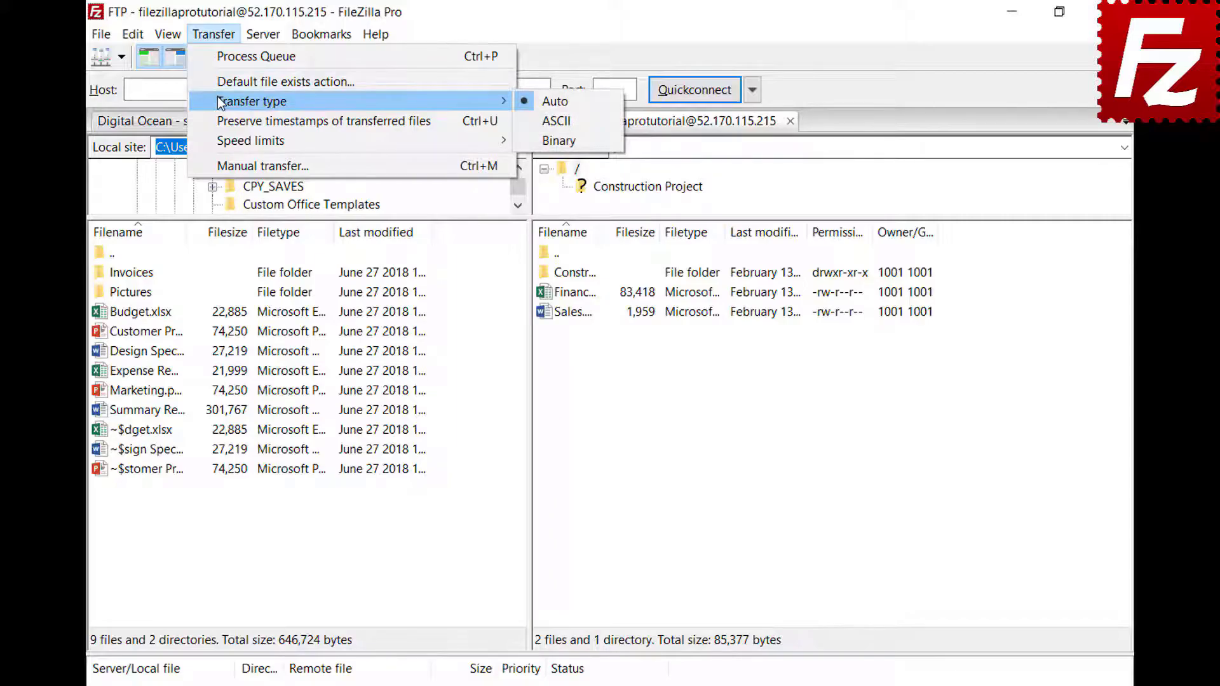
key(Escape)
key(Escape)
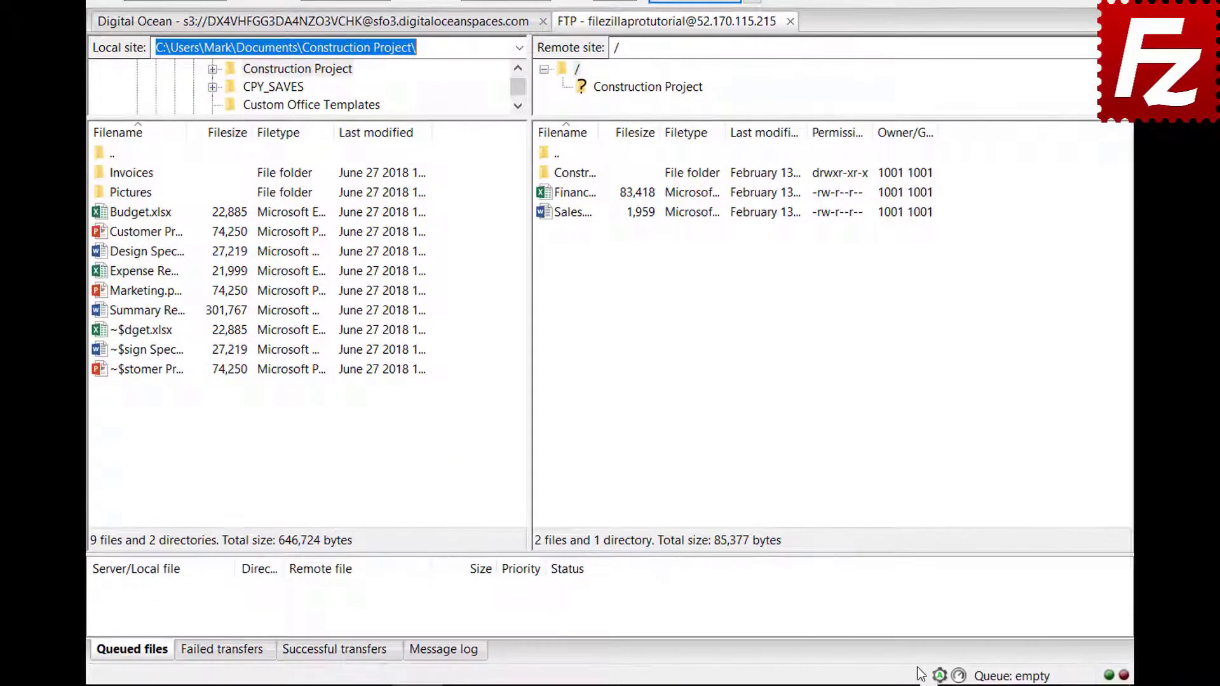
click(941, 685)
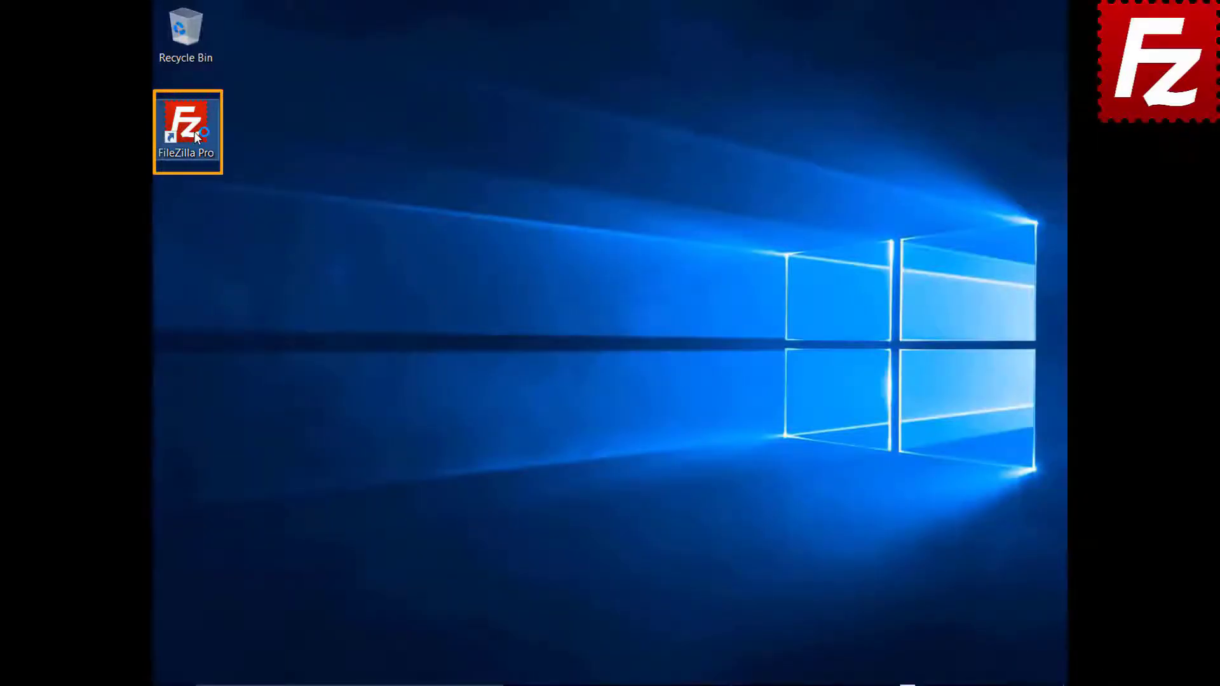
Step: Launch FileZilla, connect to FTP Tutorial, and upload Summary Report.docx to the remote root
double_click(193, 132)
click(211, 59)
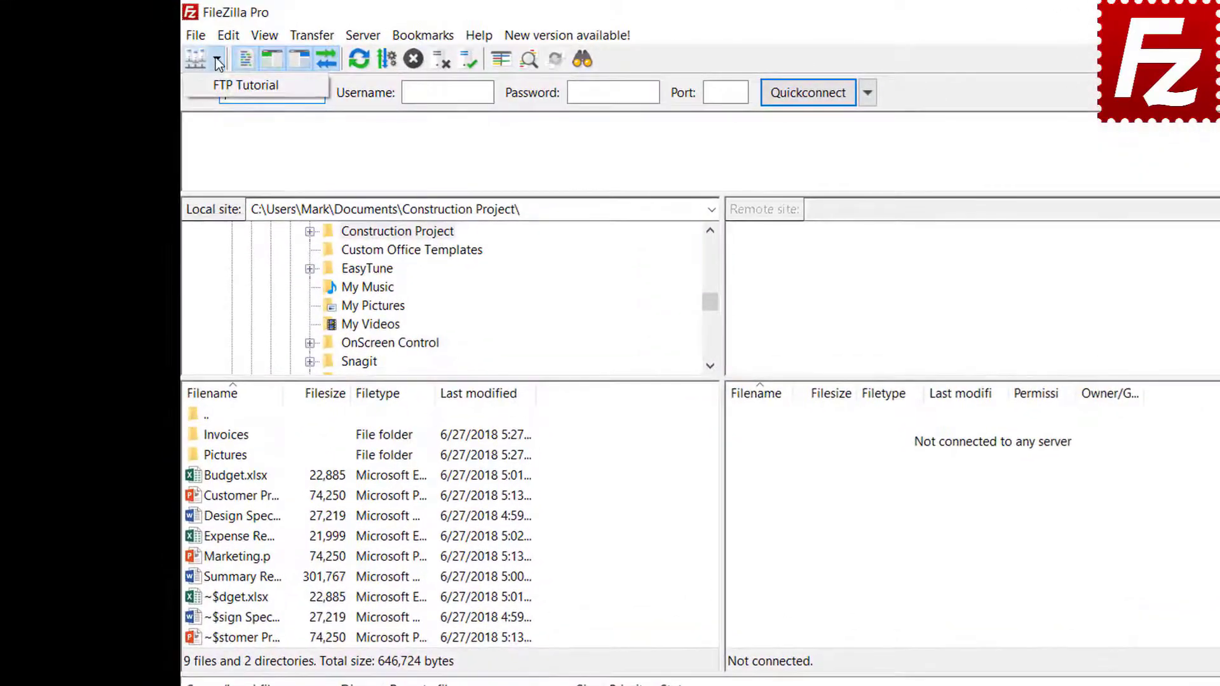
click(219, 83)
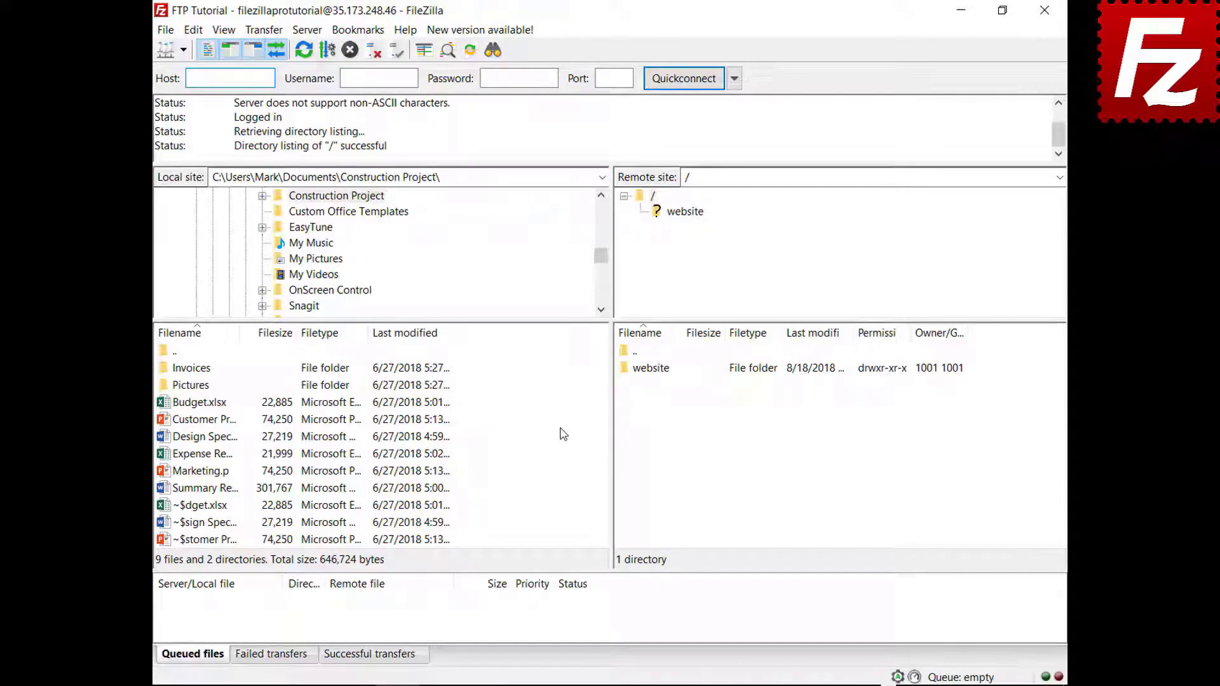
right_click(204, 490)
click(232, 502)
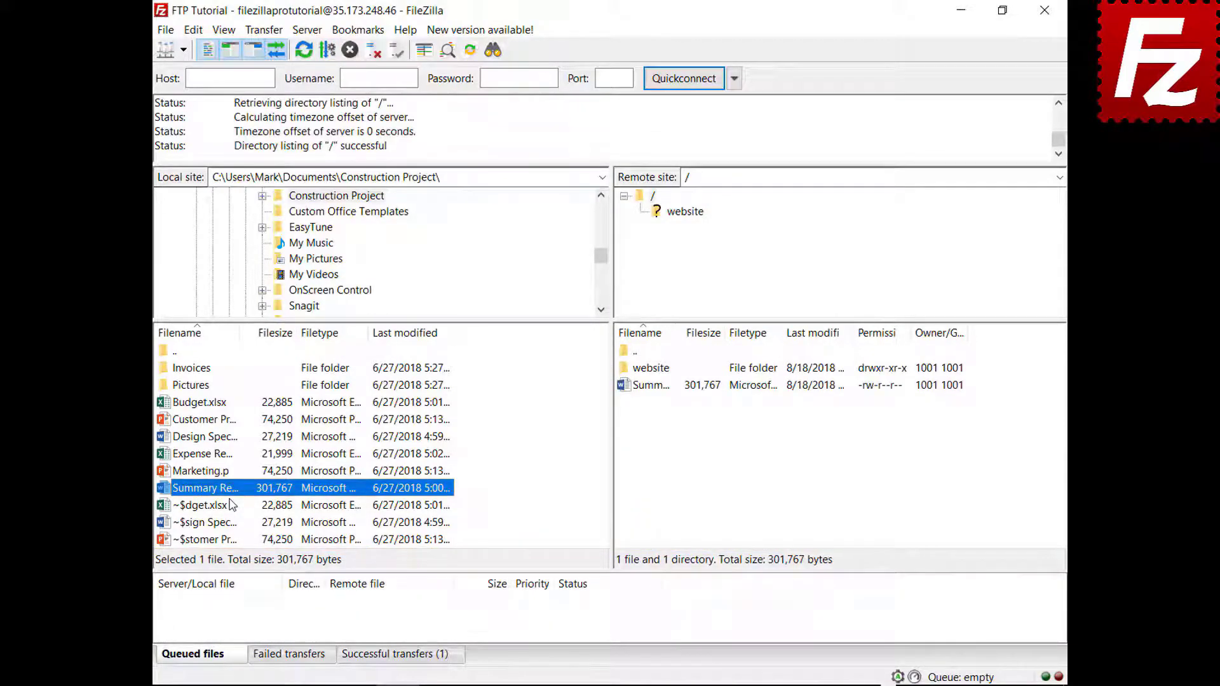
Step: Queue Budget.xlsx and the Invoices folder, then process the queue to upload both
right_click(205, 403)
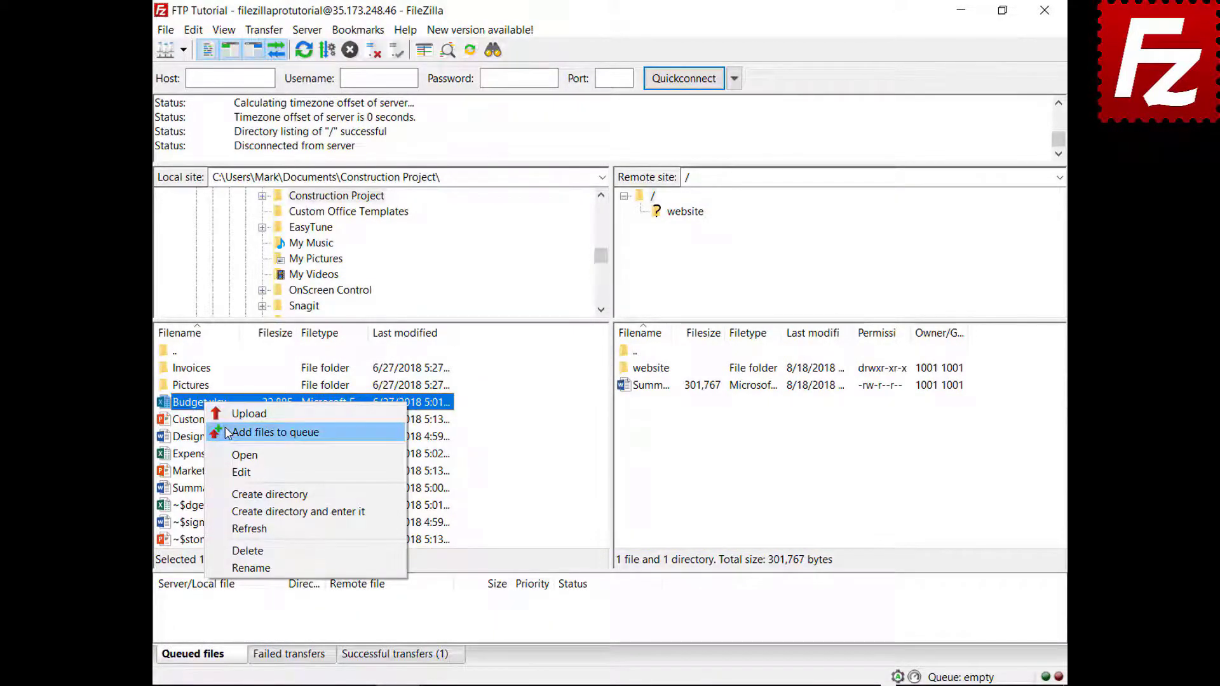
click(229, 433)
right_click(203, 370)
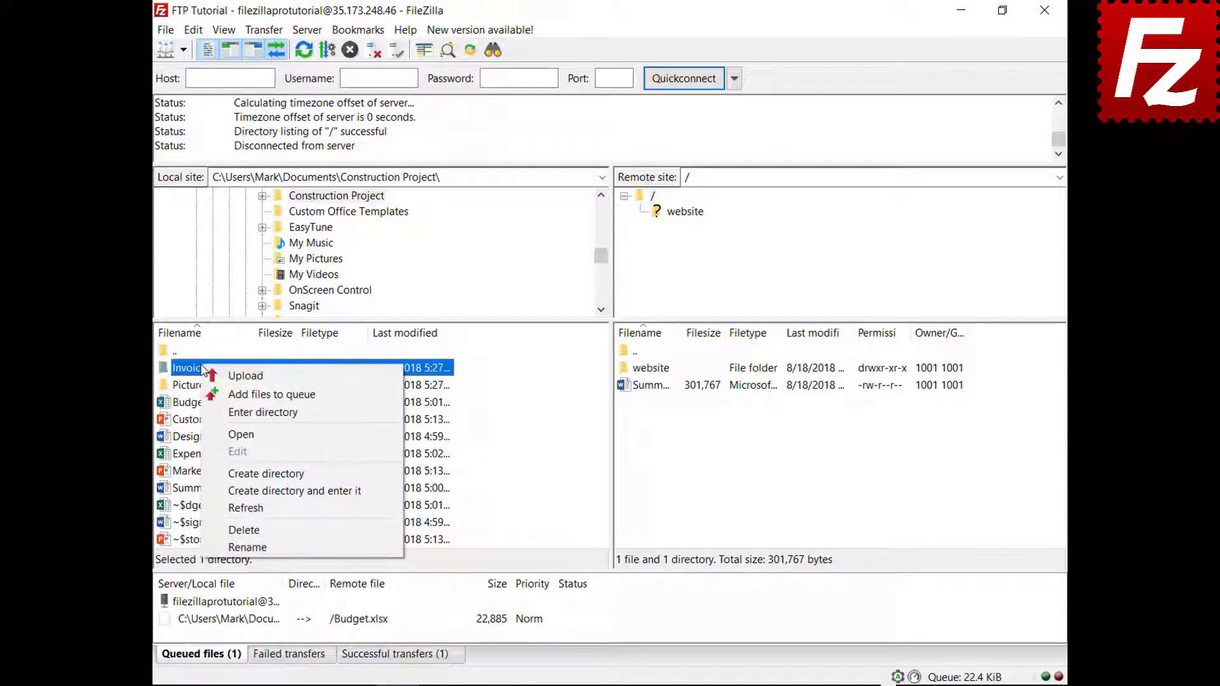
click(216, 394)
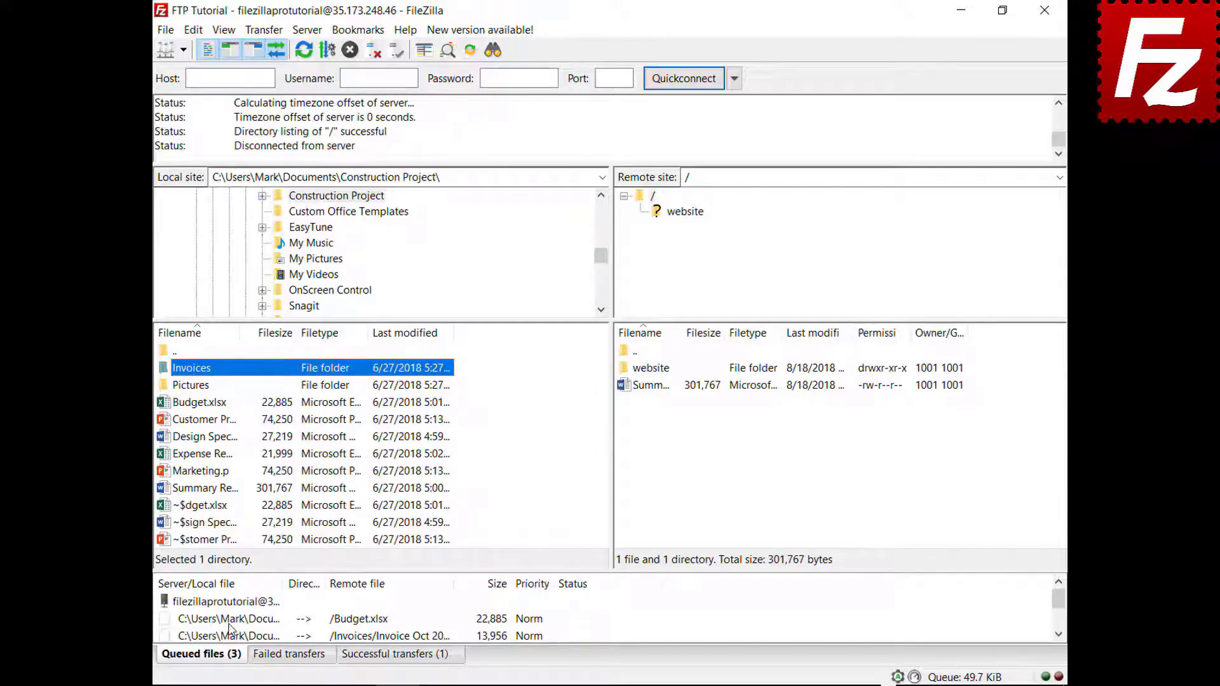
right_click(233, 604)
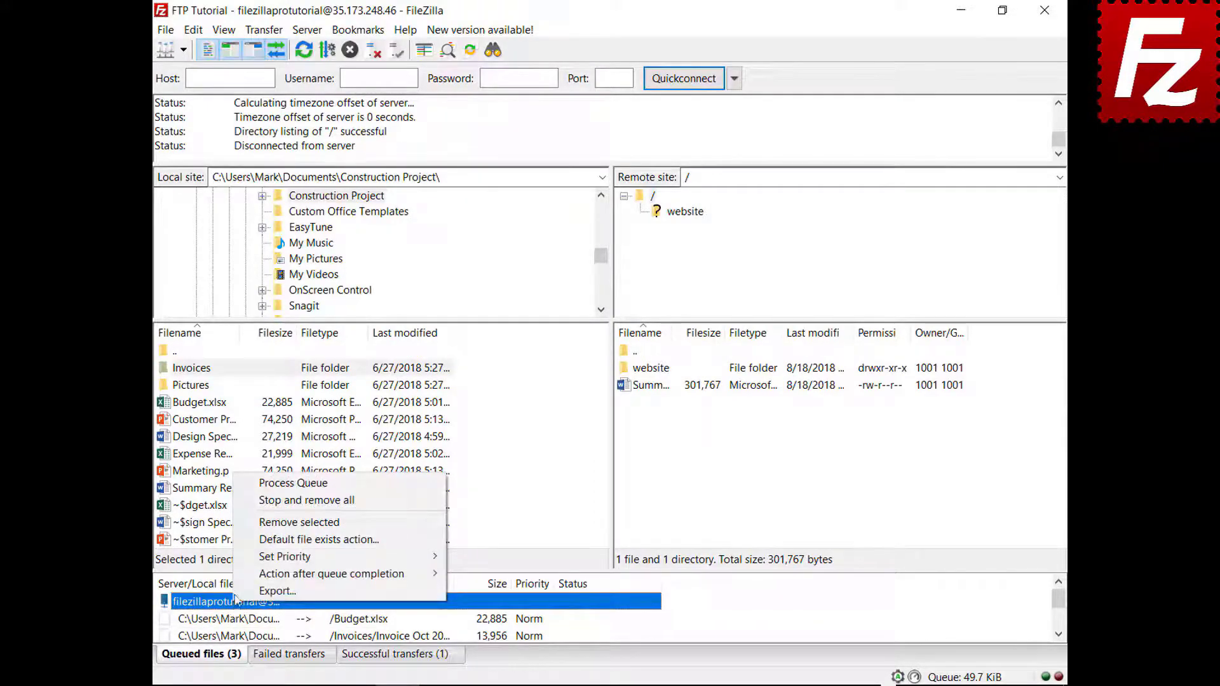
click(265, 484)
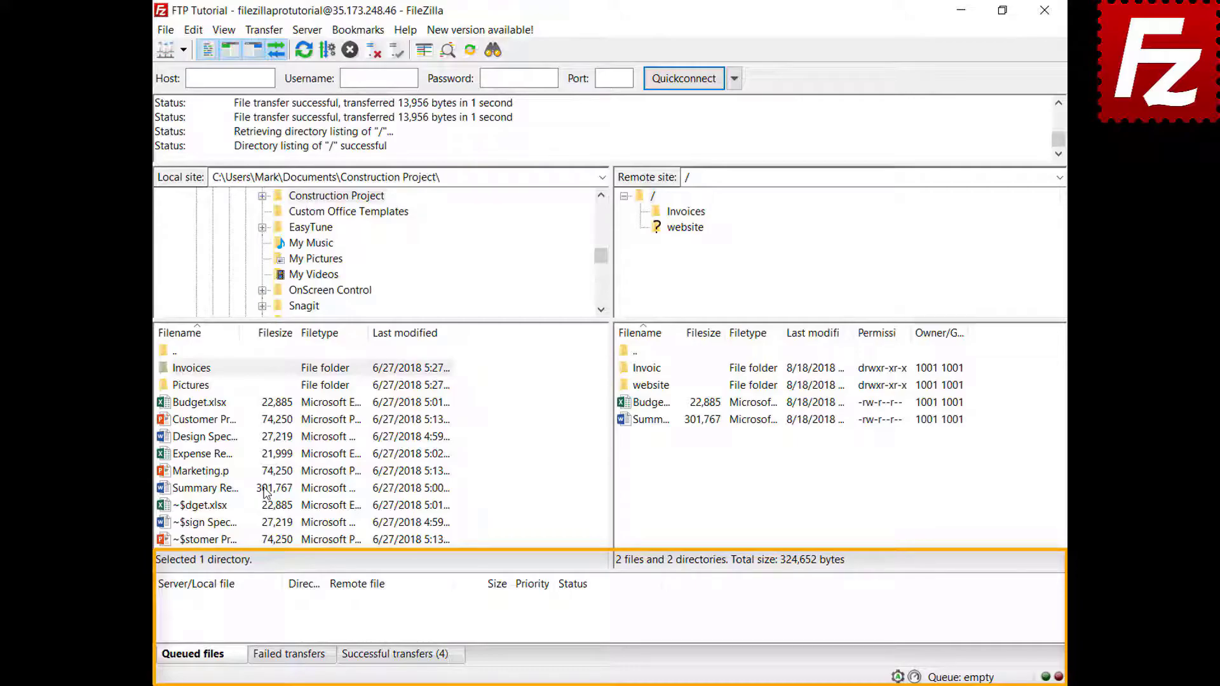
Step: Add Design Specs.docx and Expense Report.xlsx to the transfer queue
right_click(212, 440)
click(244, 467)
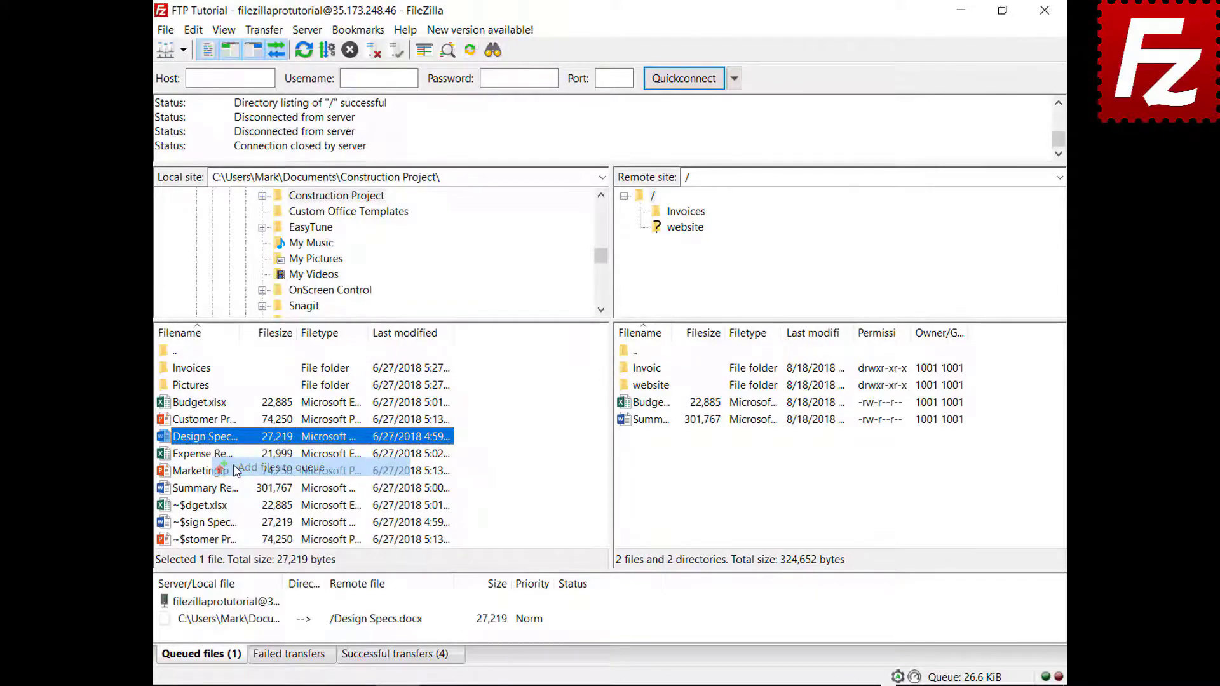
click(218, 456)
right_click(217, 457)
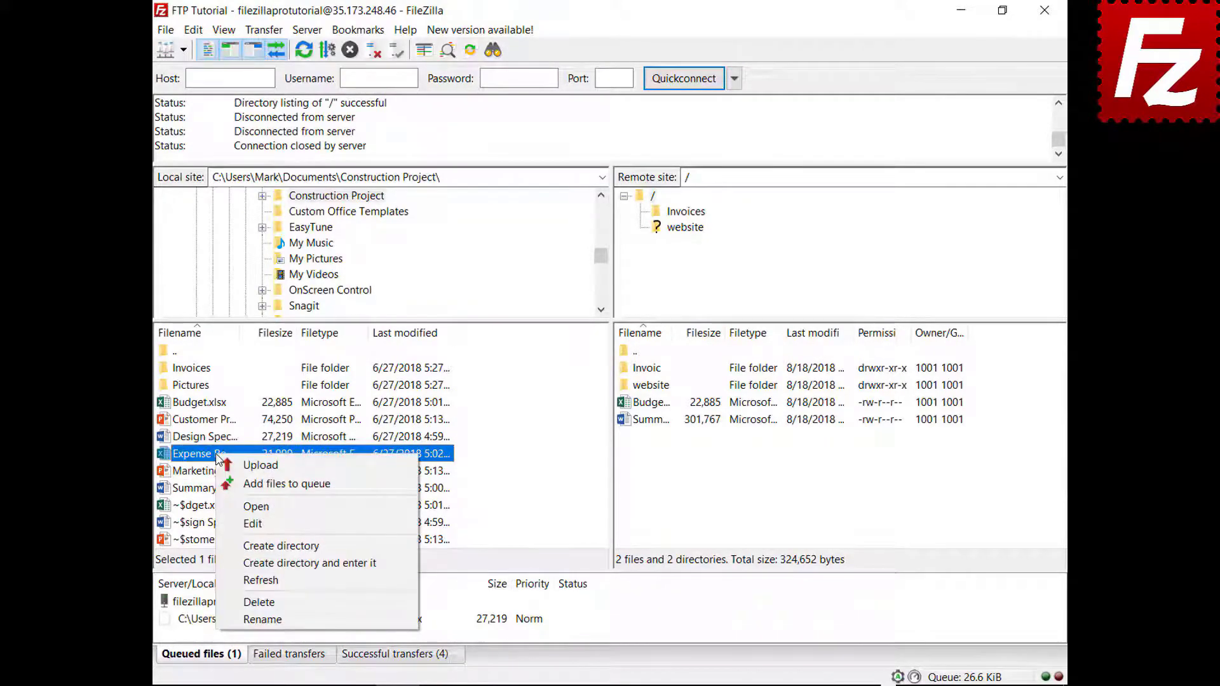
click(236, 482)
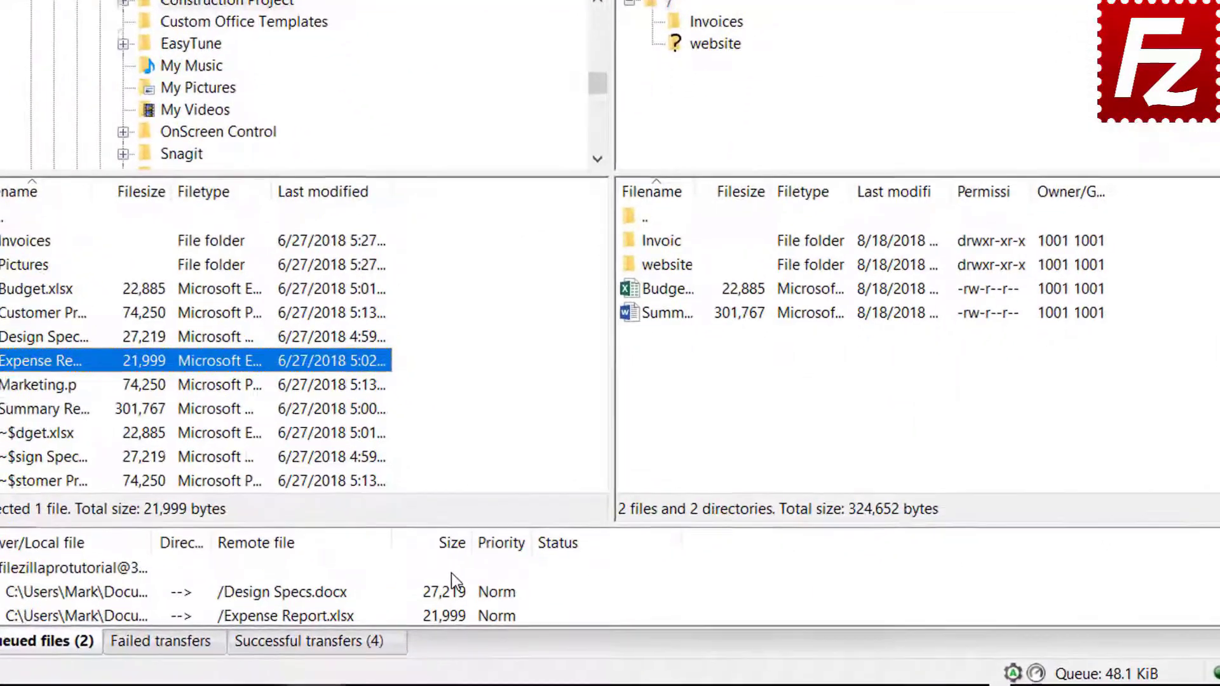
Step: Sort the queue by size, give Expense Report Highest priority, and process the queue
click(496, 589)
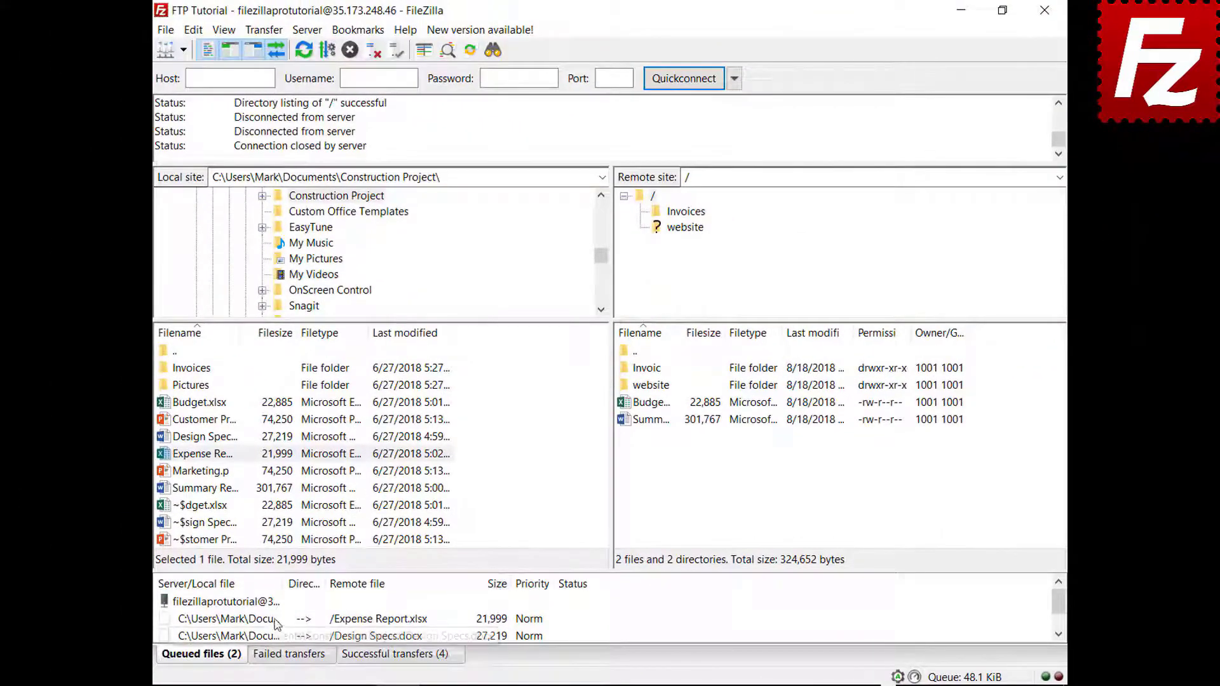
right_click(276, 623)
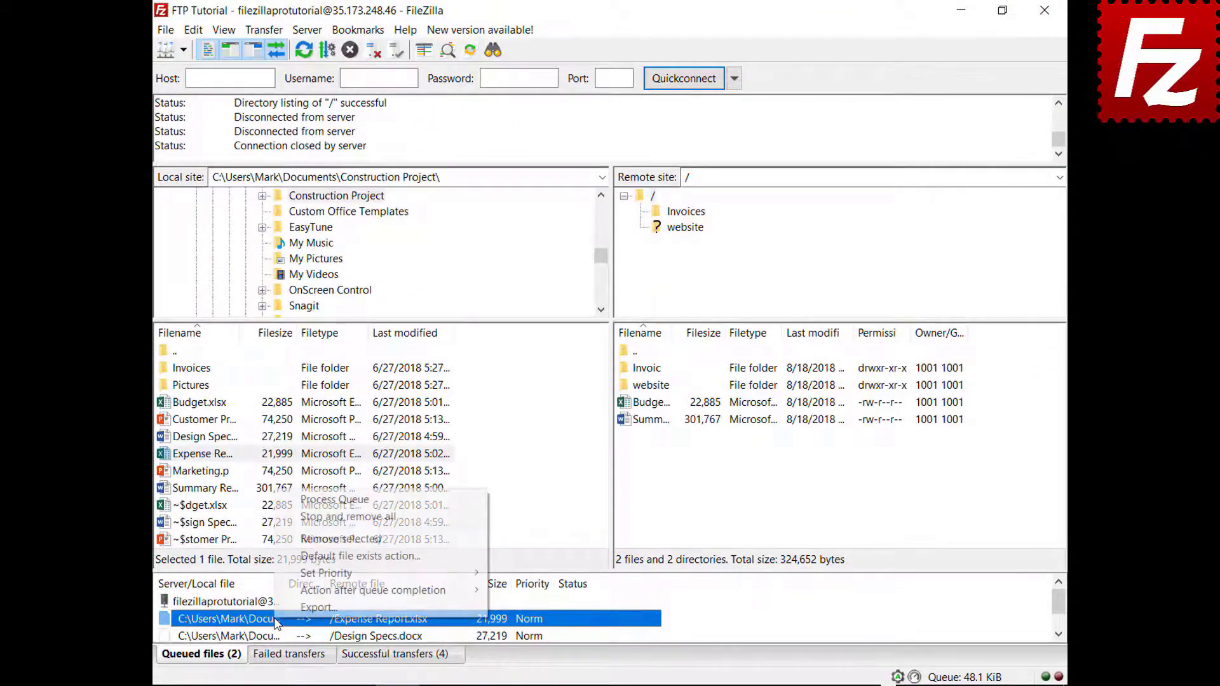
mouse_move(312, 579)
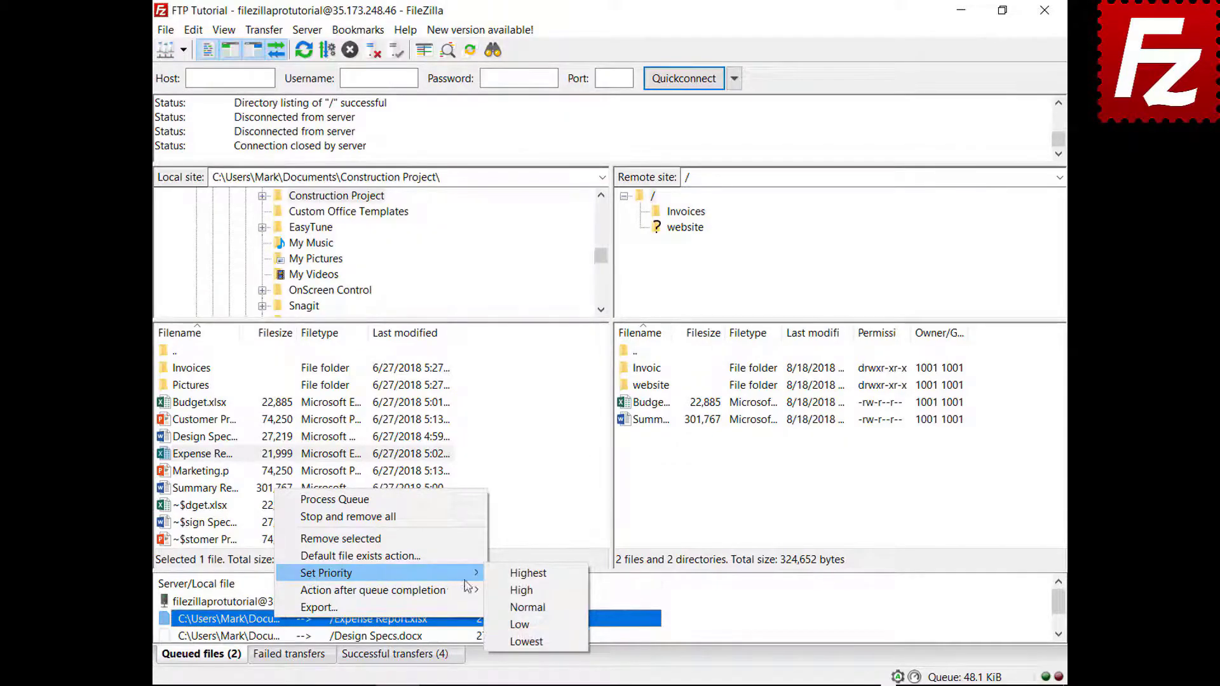
click(519, 573)
right_click(257, 604)
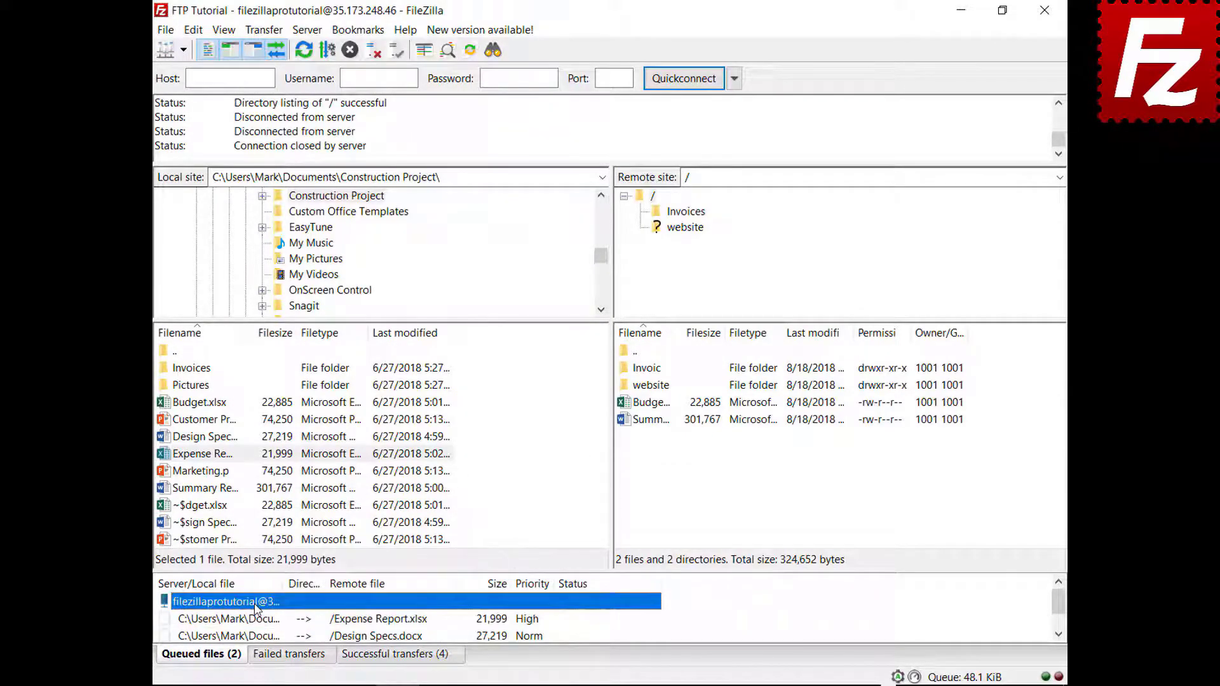
click(328, 486)
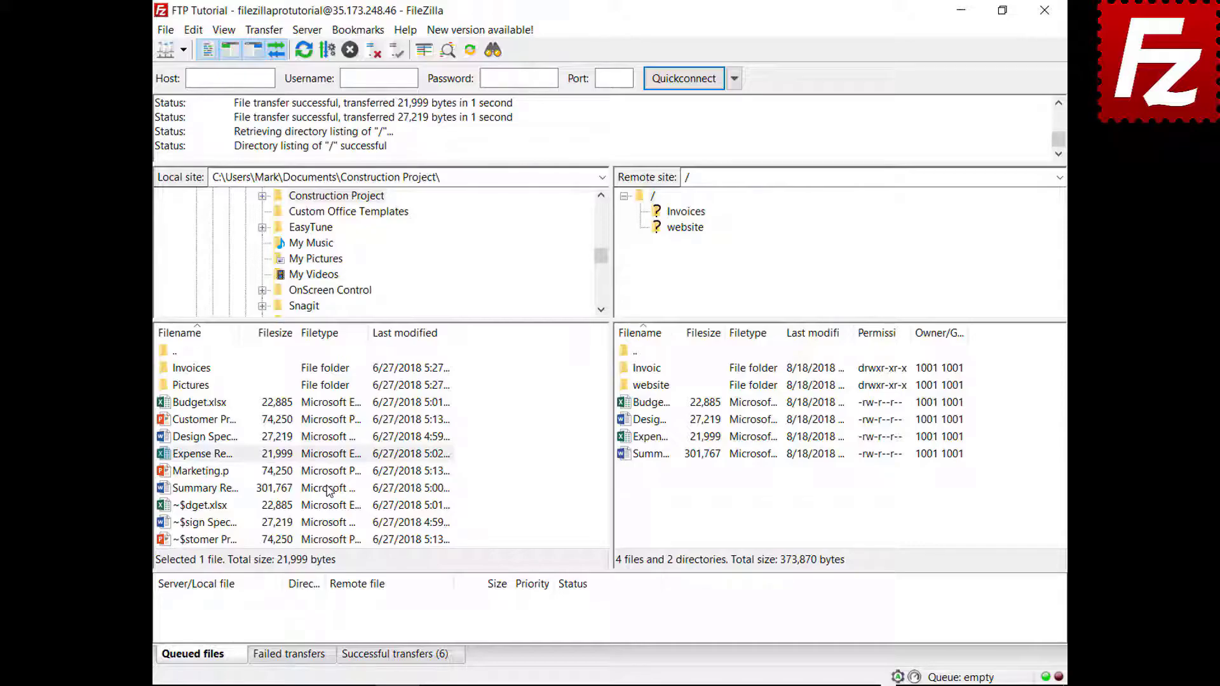
Step: Queue Budget.xlsx again and review the File exists action settings, cancelling without changes
right_click(218, 403)
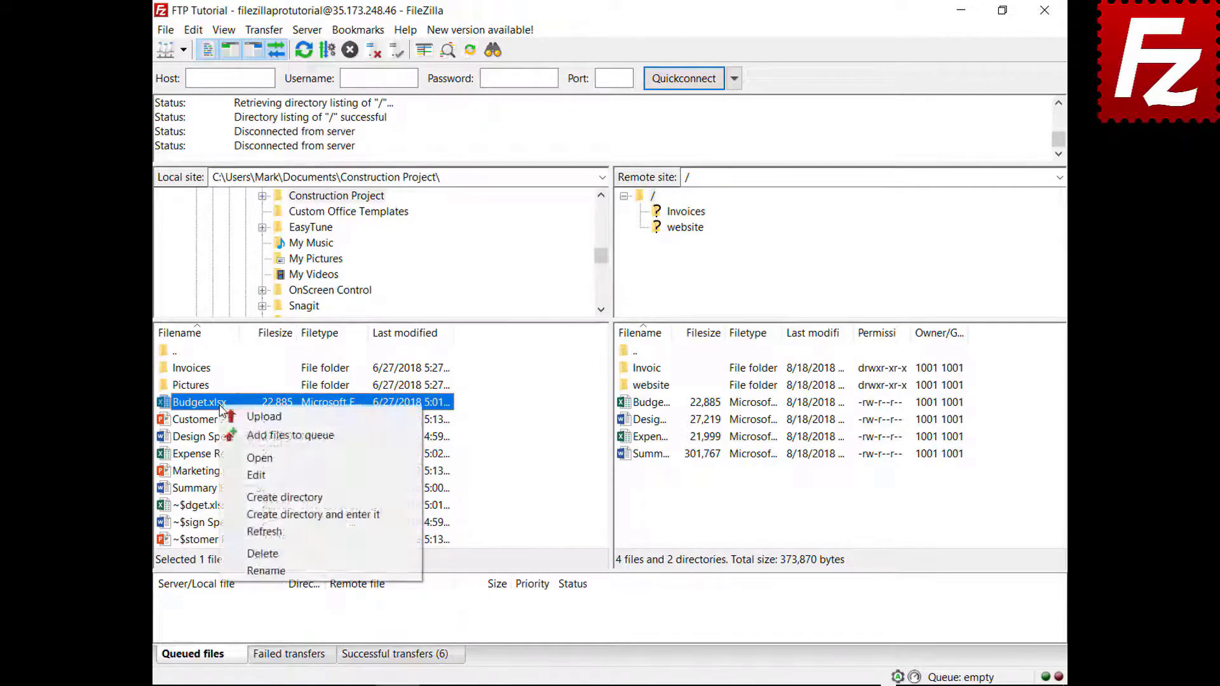
click(238, 437)
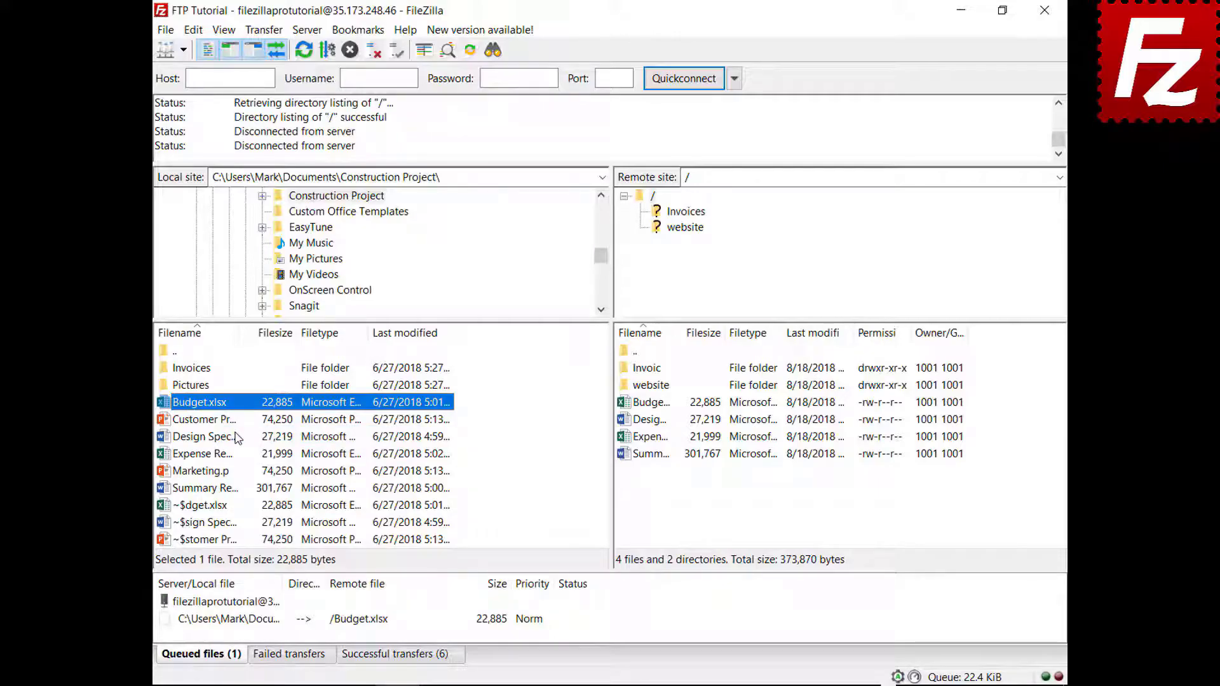
click(194, 30)
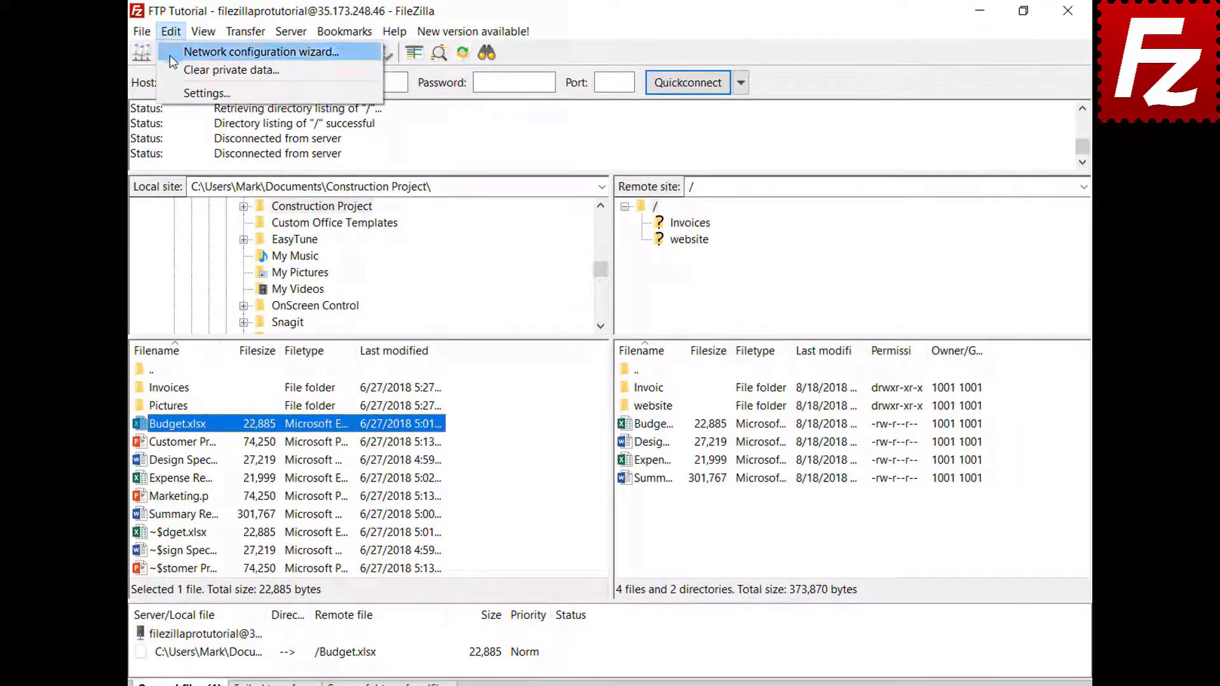
click(169, 92)
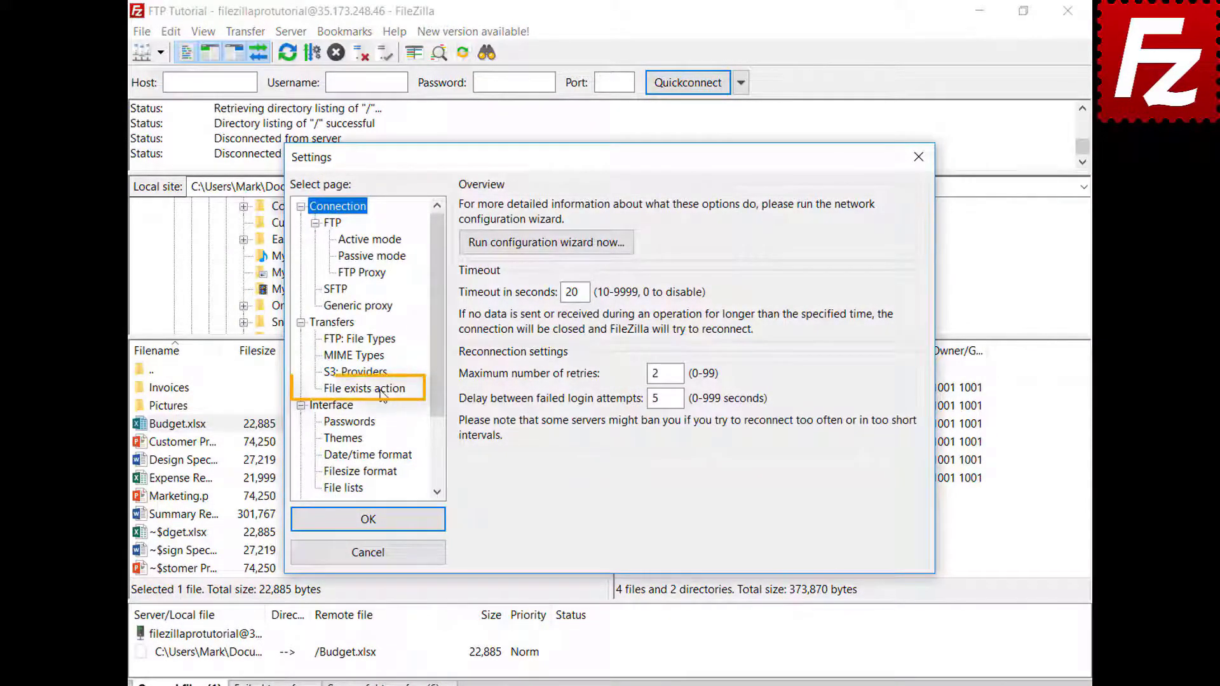
click(365, 388)
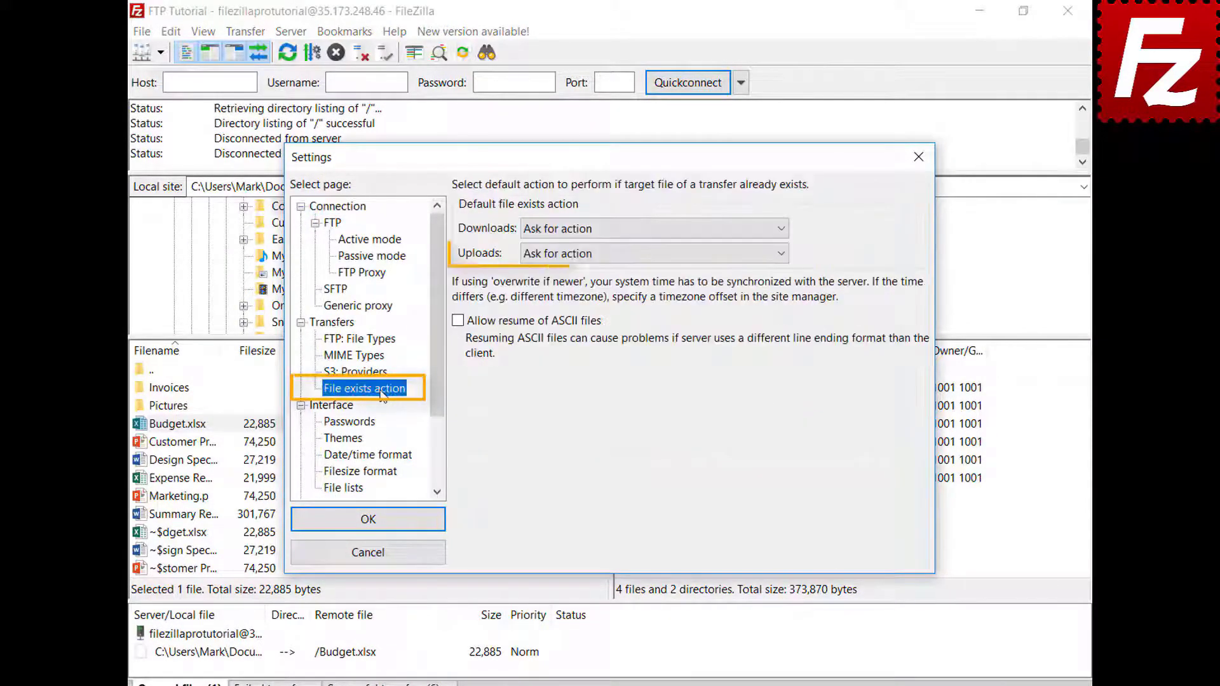
click(384, 560)
Step: Set the queued Budget.xlsx's file-exists action to Overwrite file and process the queue
right_click(277, 626)
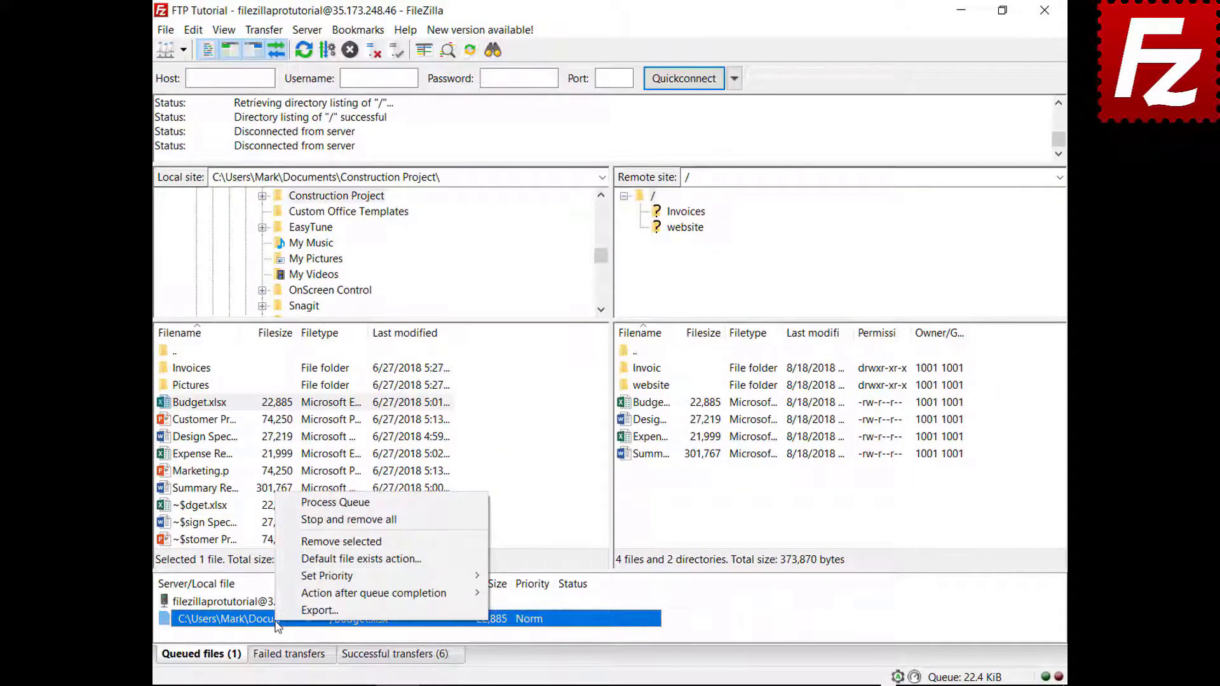
click(355, 558)
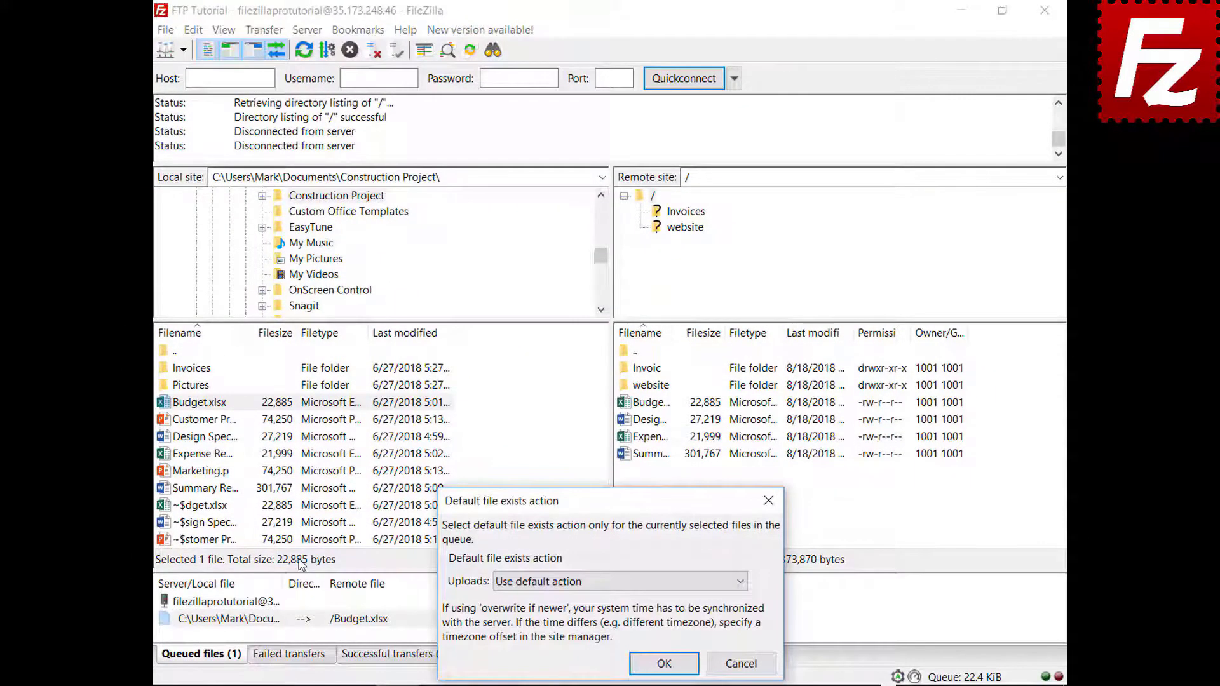
click(533, 585)
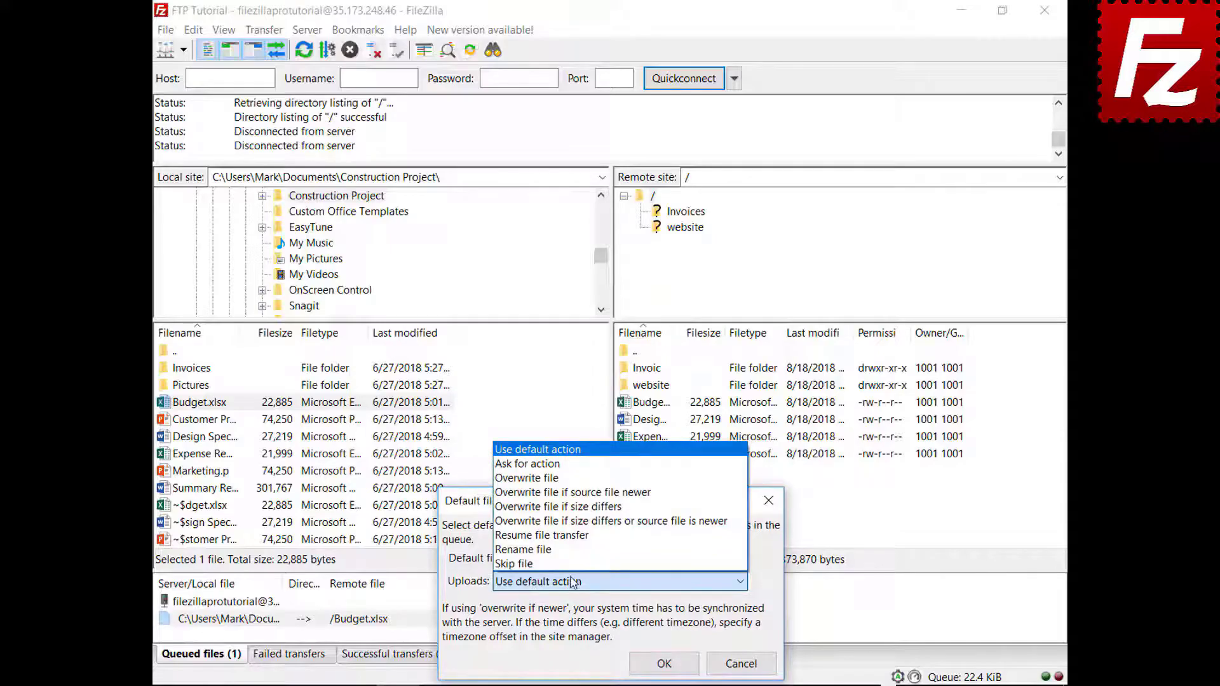
click(560, 484)
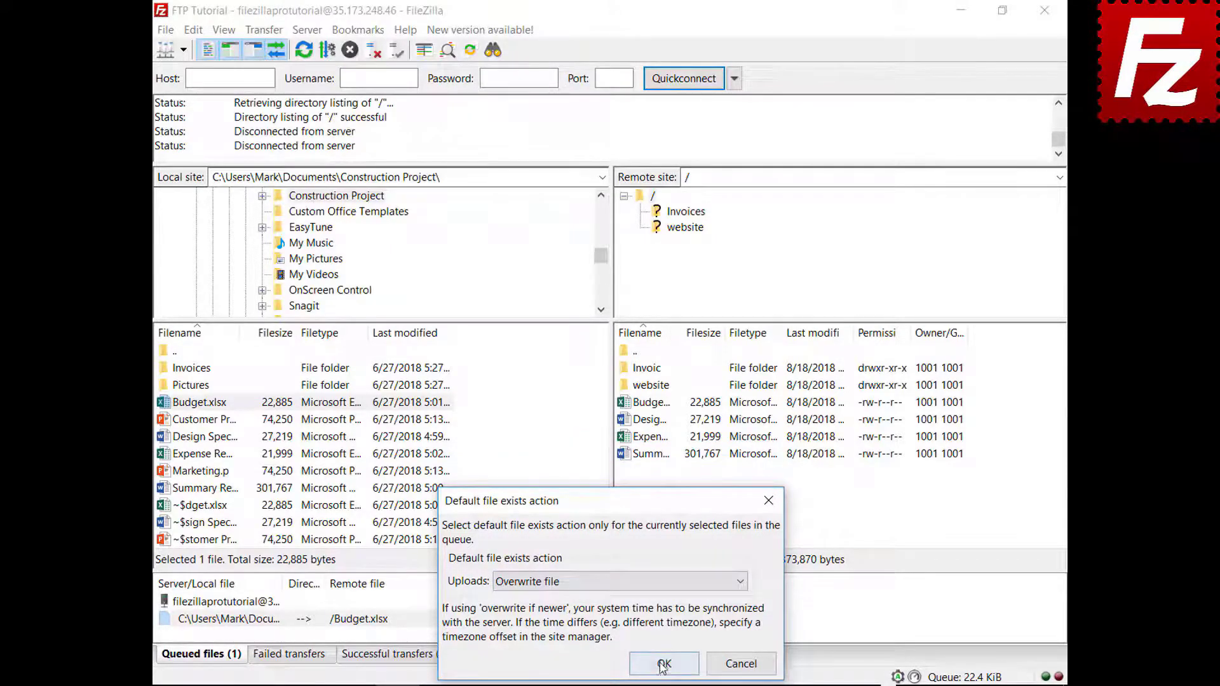
click(663, 665)
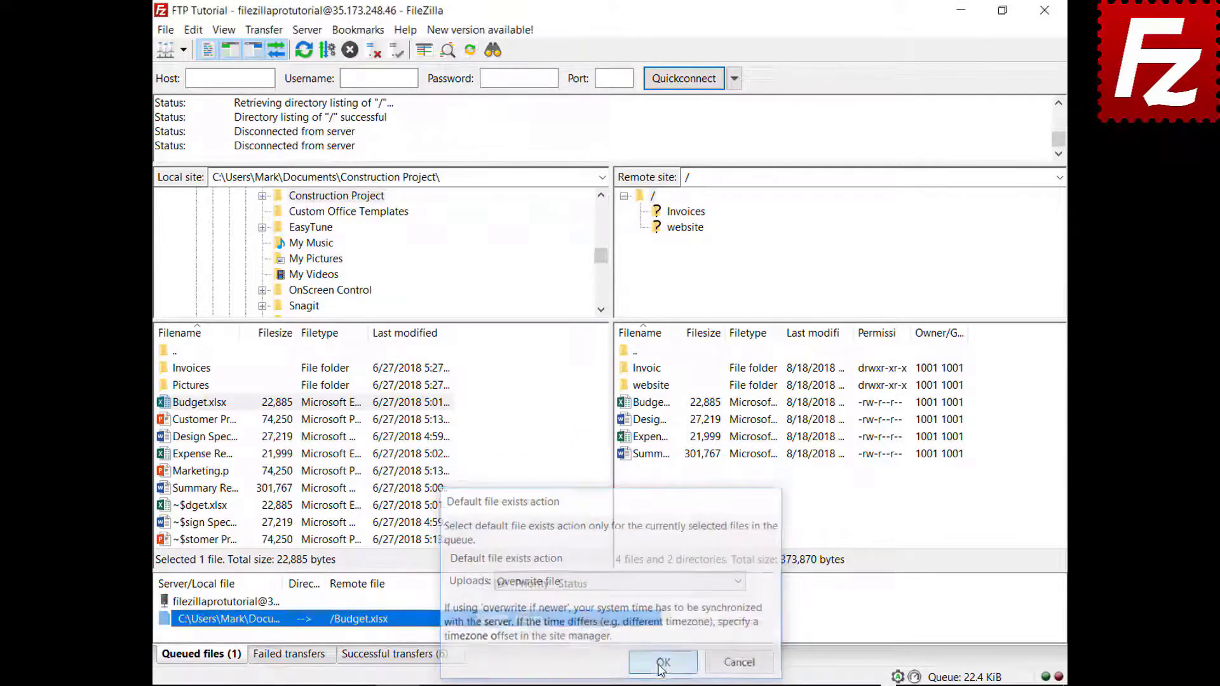
right_click(231, 604)
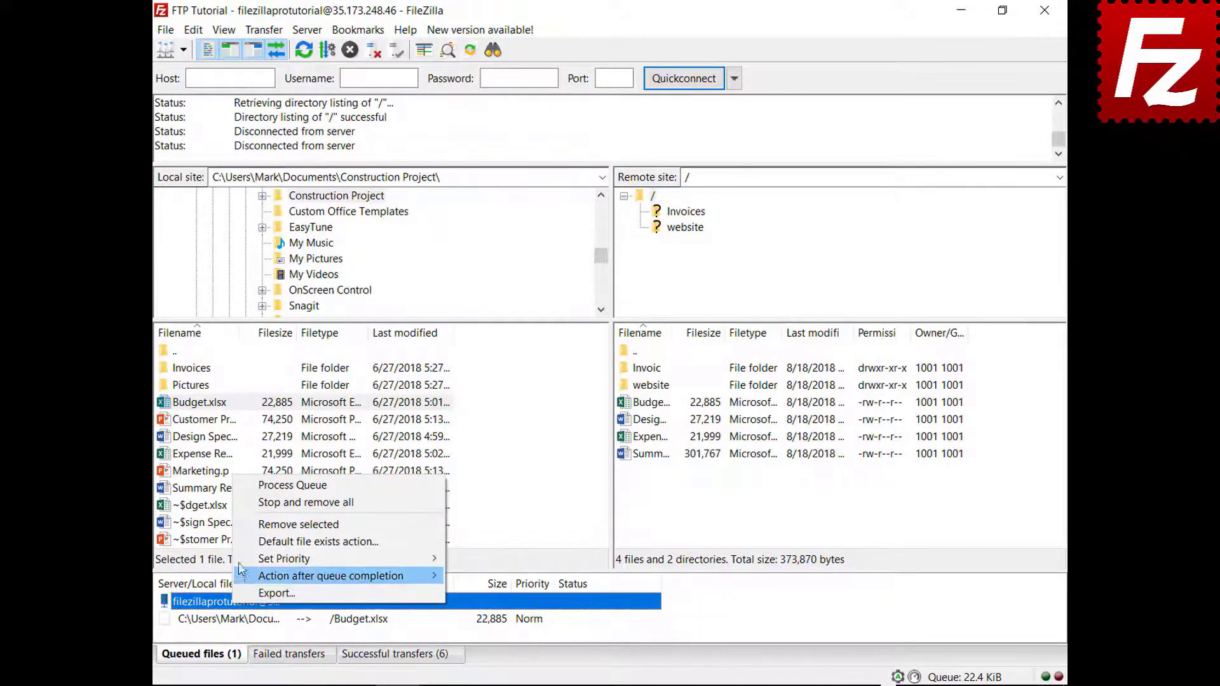
click(245, 495)
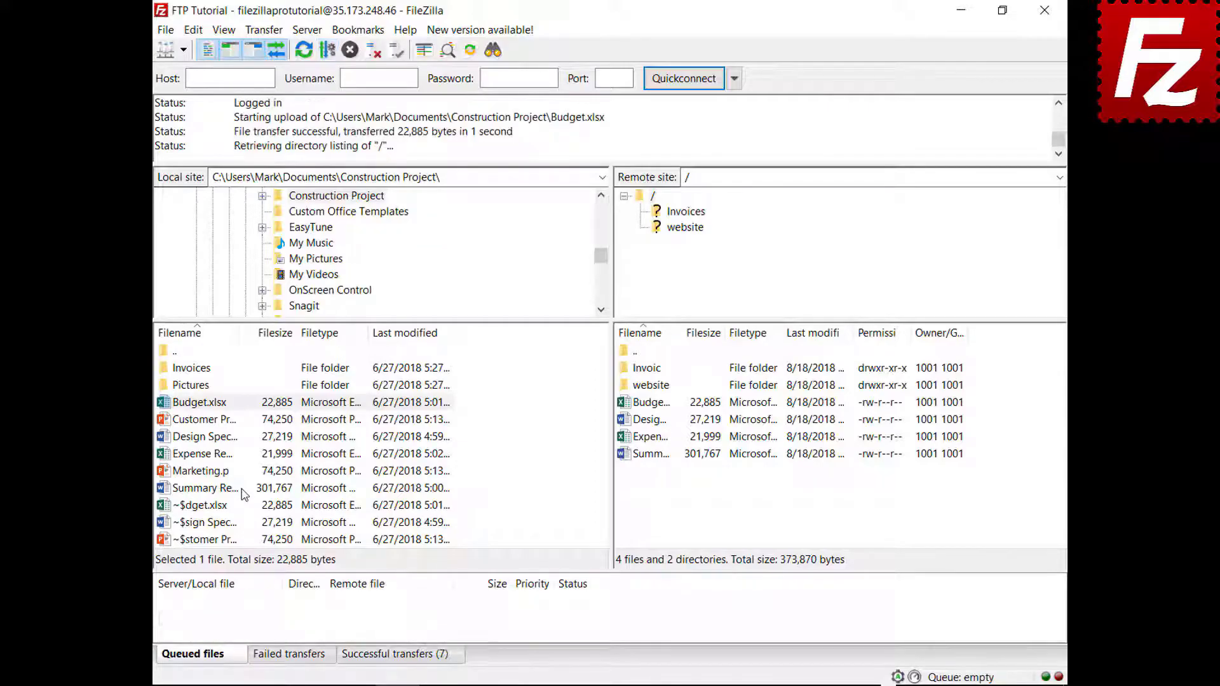
Step: Queue Marketing.pptx and set FileZilla to close after queue completion
right_click(205, 471)
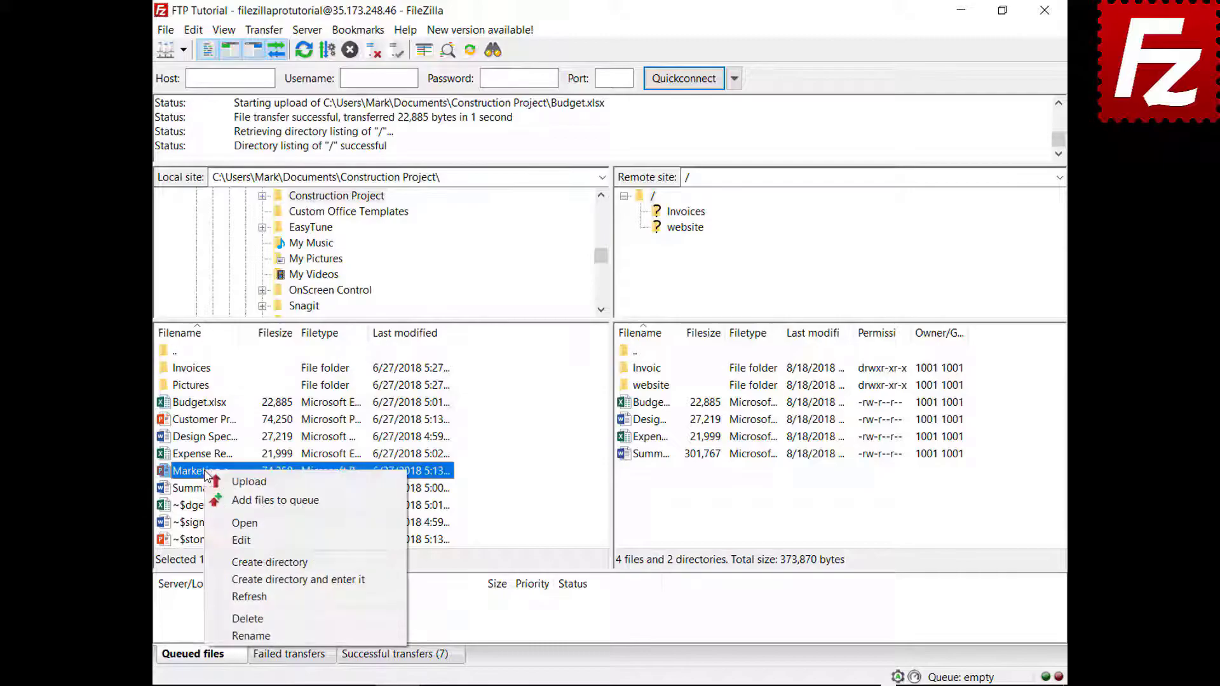
click(221, 501)
right_click(242, 623)
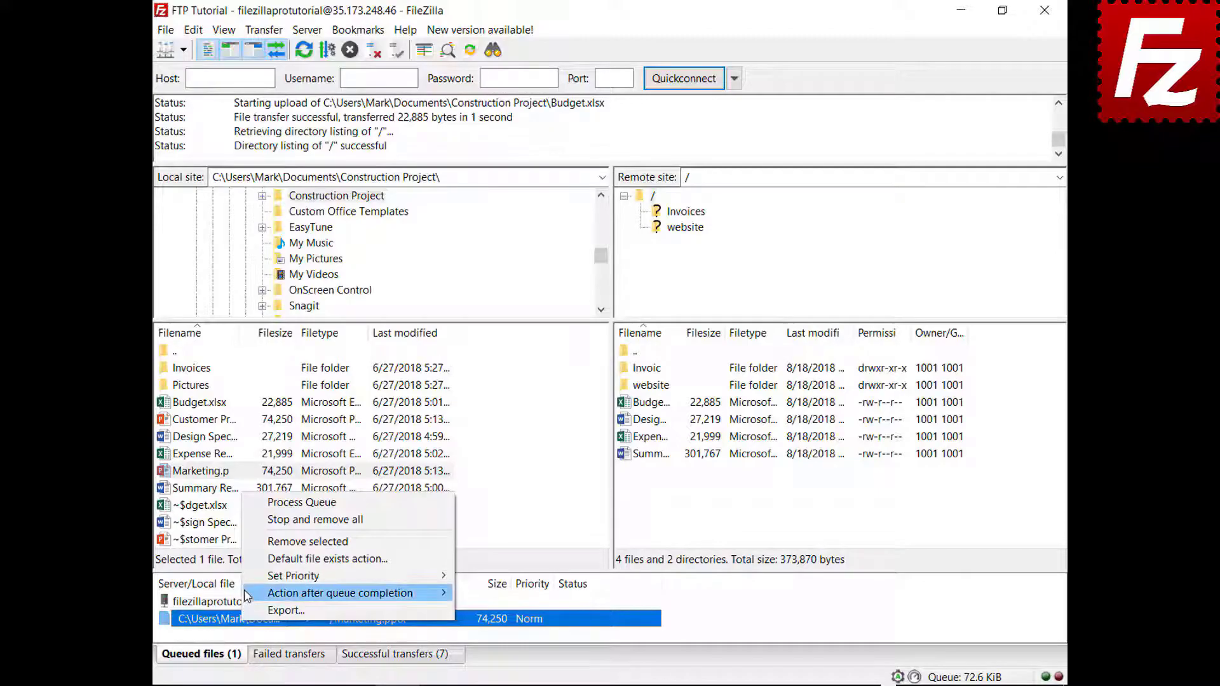
mouse_move(245, 592)
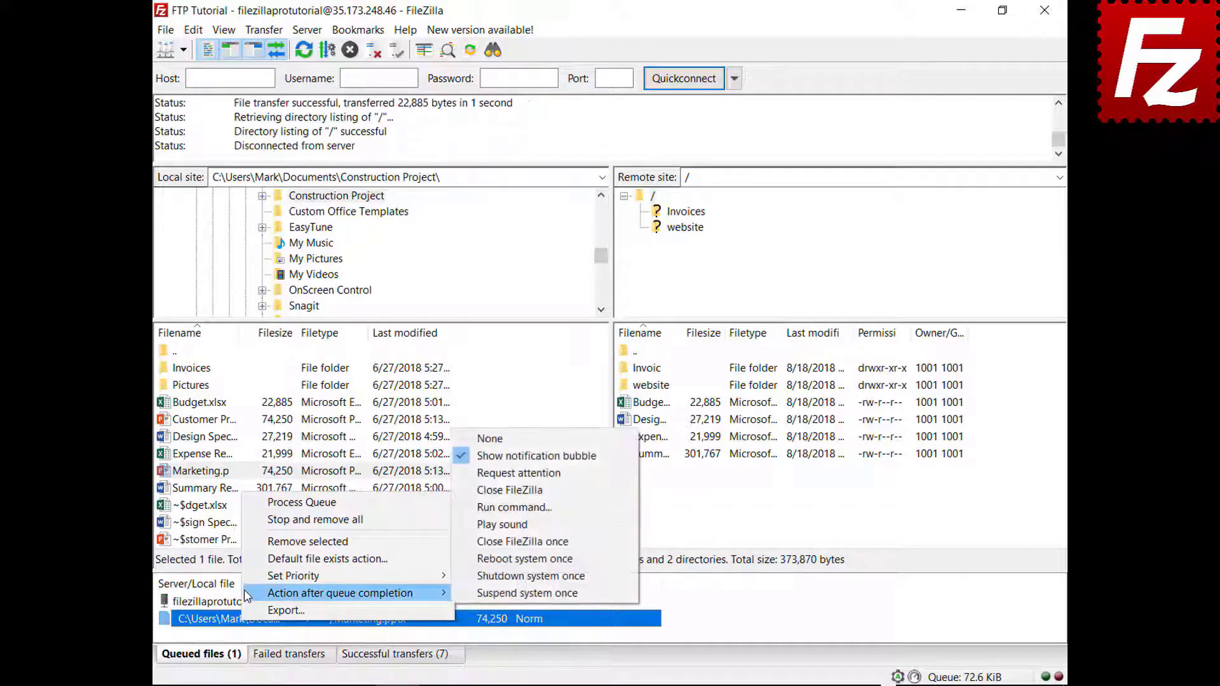
click(476, 490)
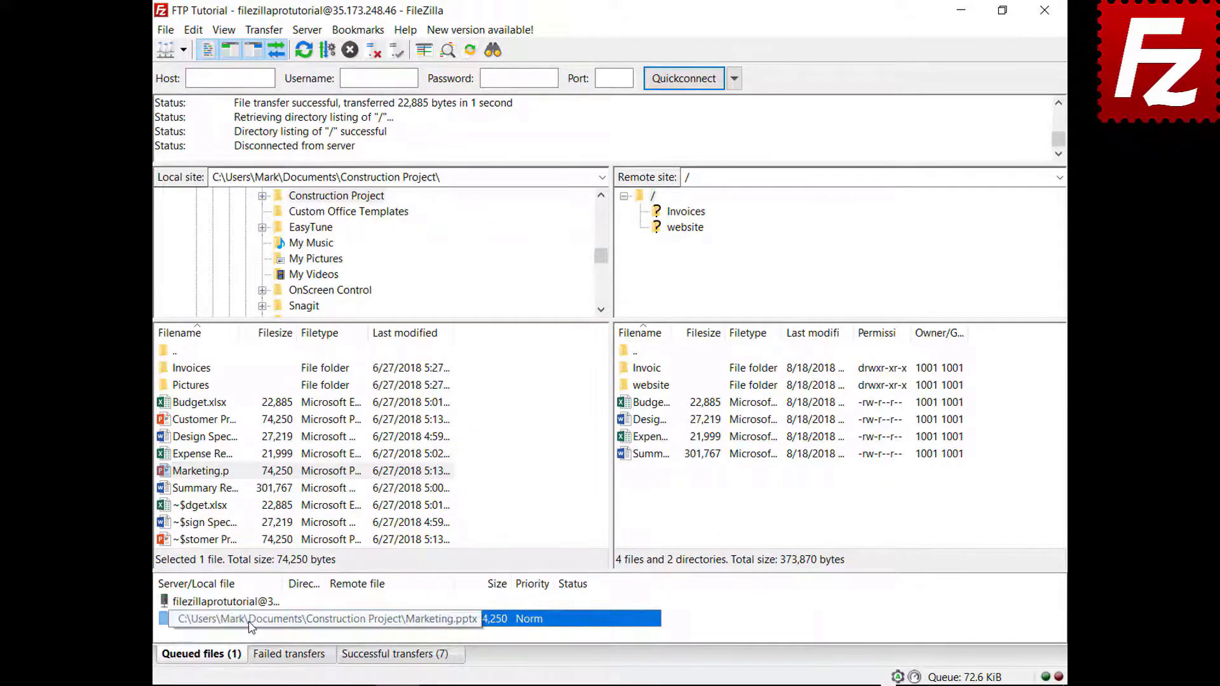
Step: Process the queue to upload Marketing.pptx, then relaunch FileZilla Pro
right_click(251, 603)
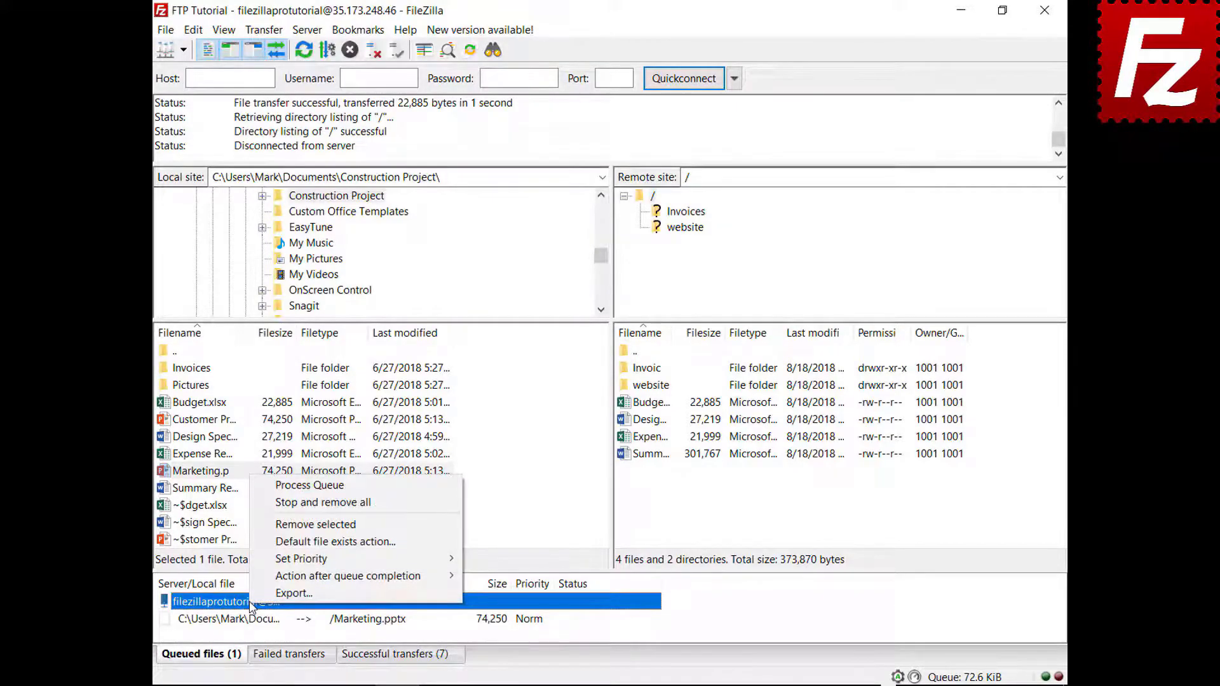
click(292, 486)
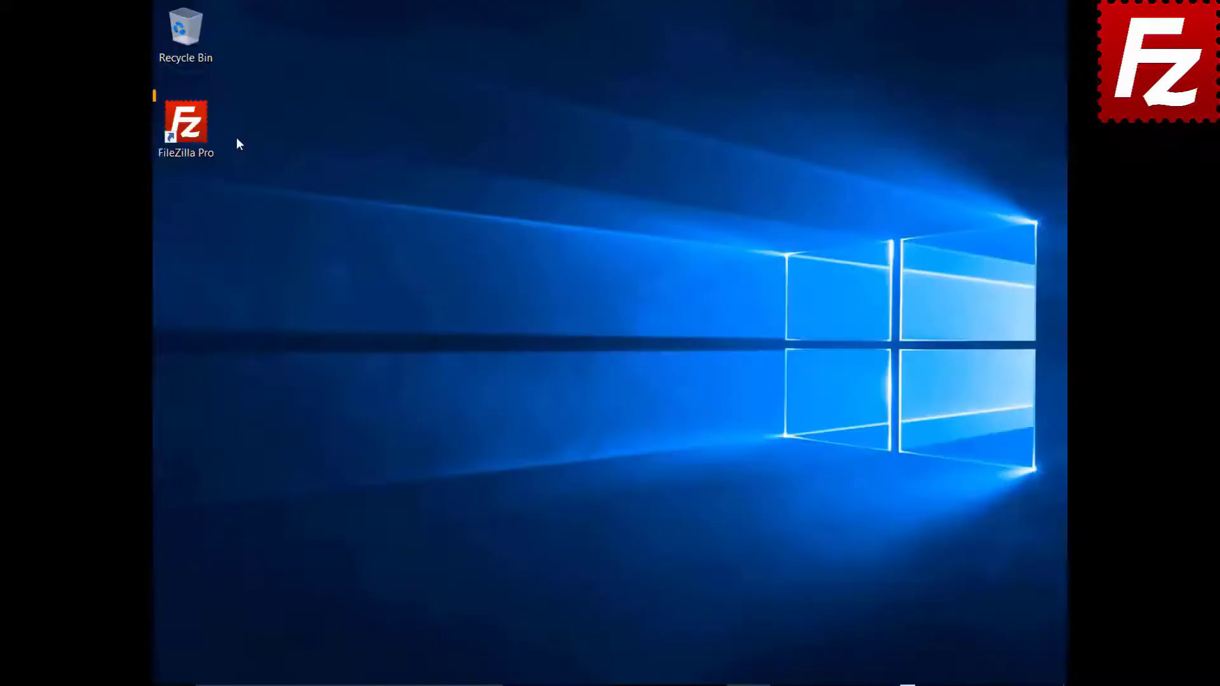
double_click(191, 130)
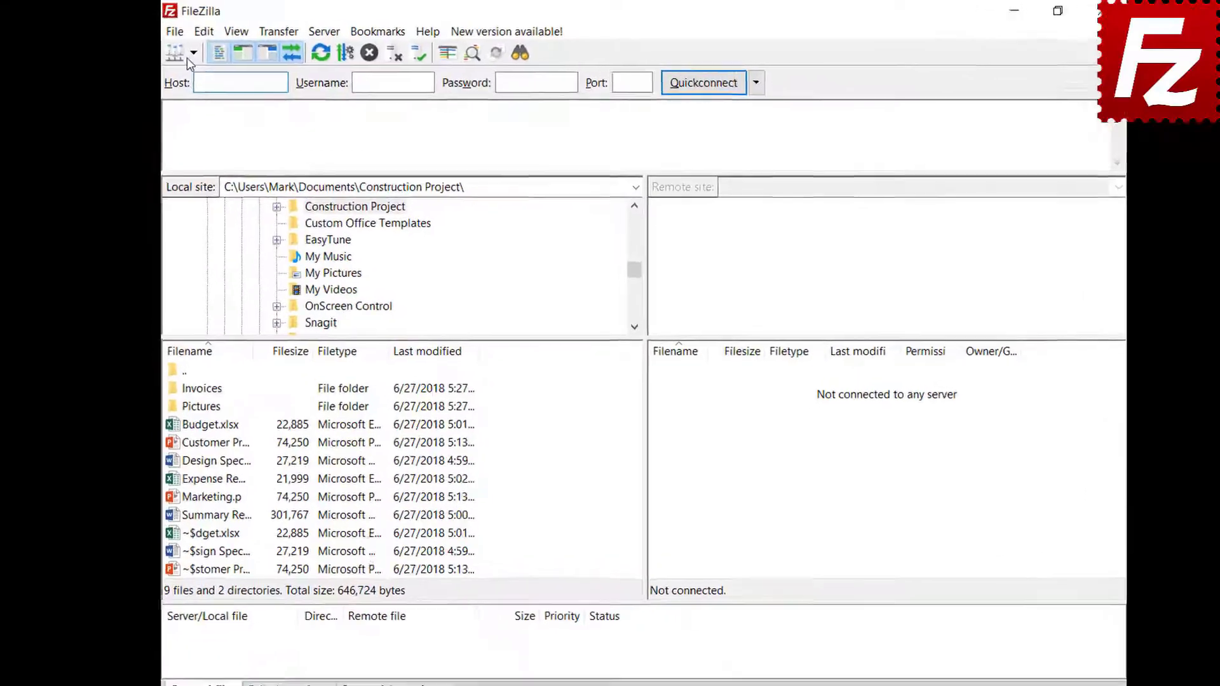
click(192, 54)
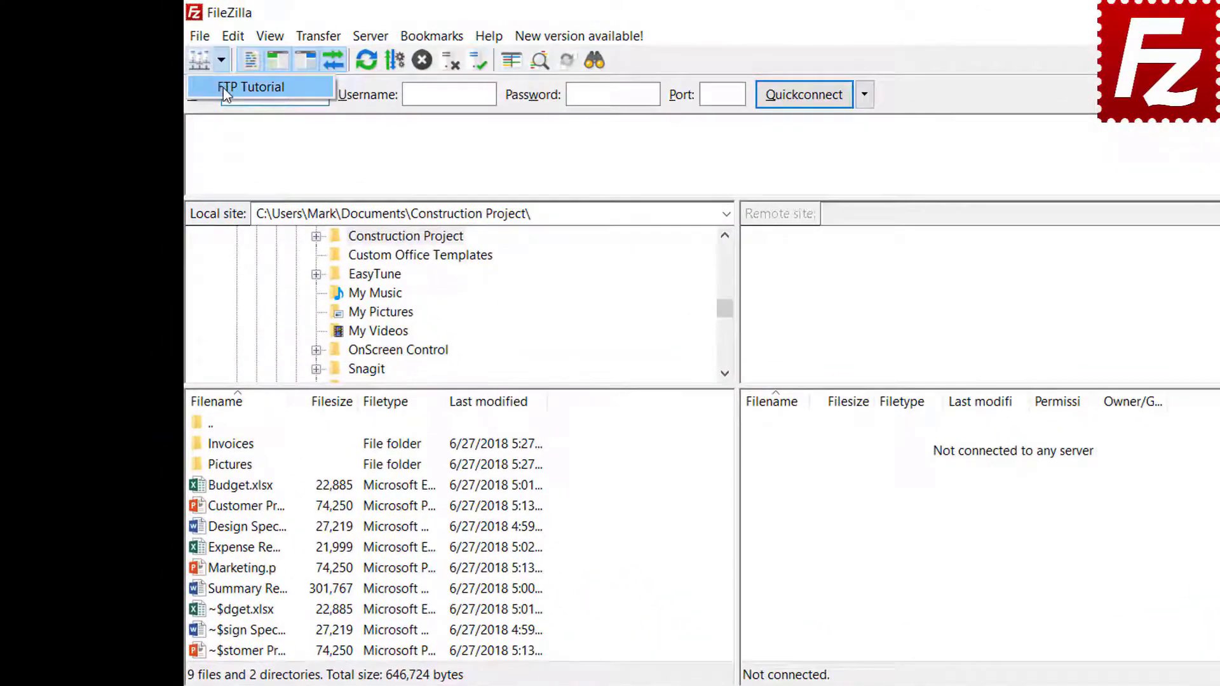
Step: Connect to FTP Tutorial and queue the local Pictures folder's files for upload
click(224, 77)
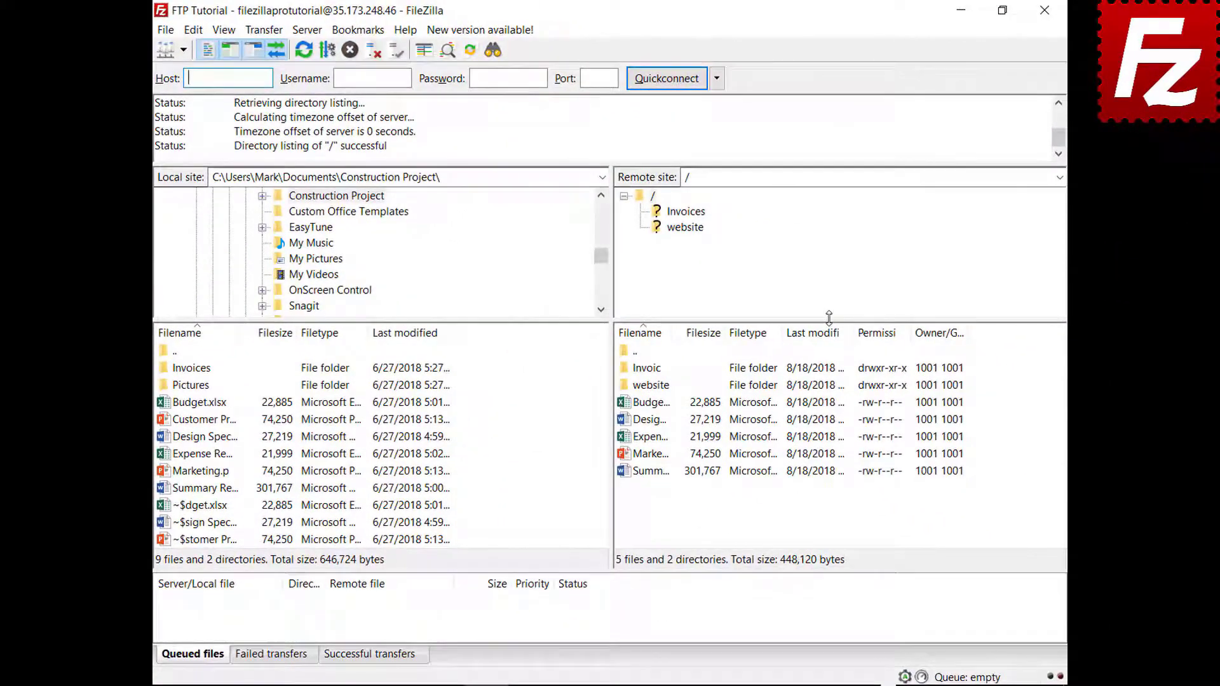
click(230, 447)
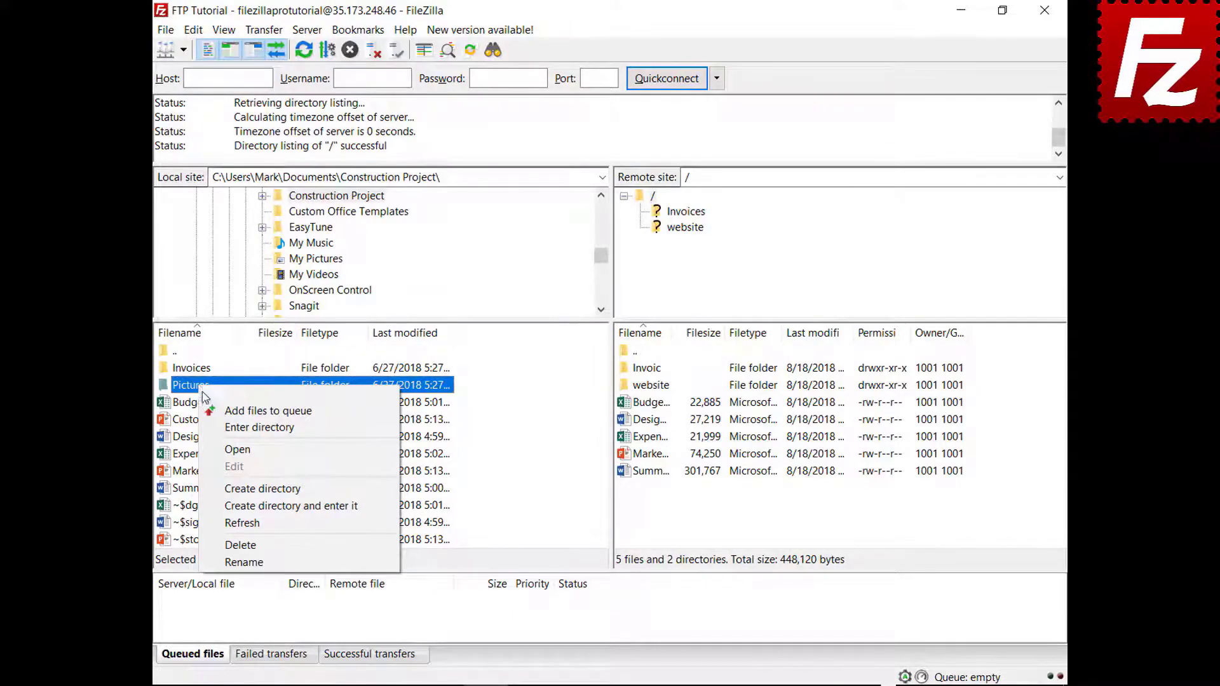
click(208, 411)
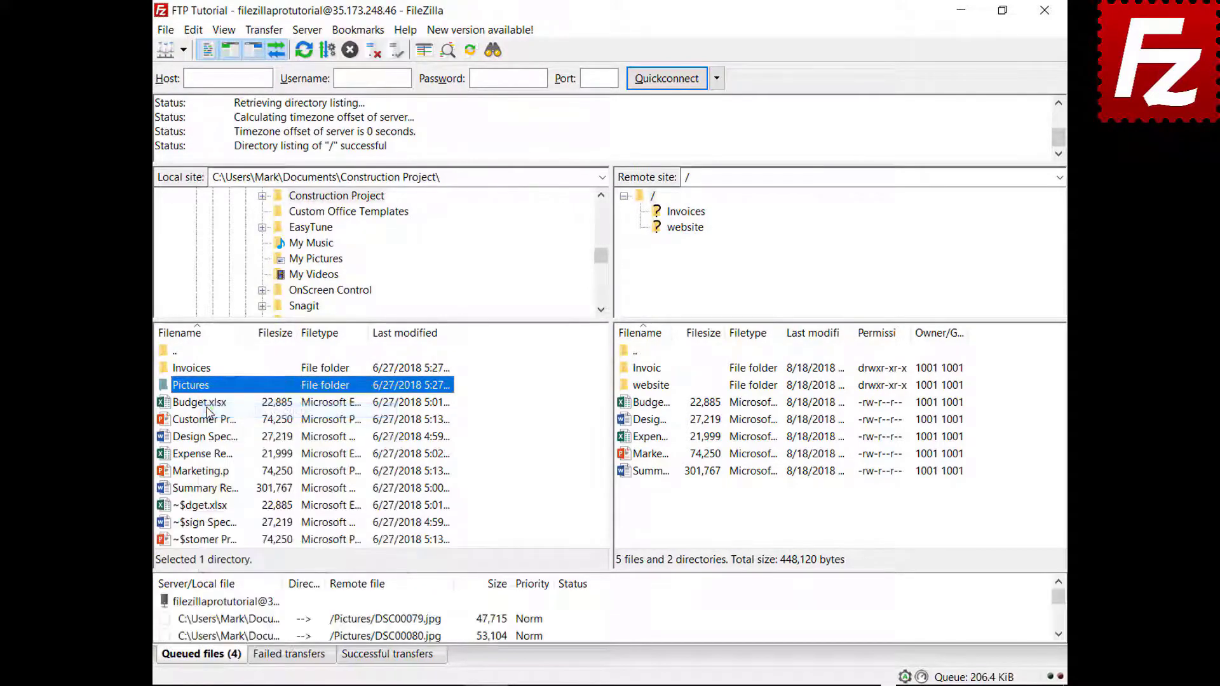
Step: Close and relaunch FileZilla Pro, then process the leftover queued transfers
click(1044, 10)
double_click(193, 132)
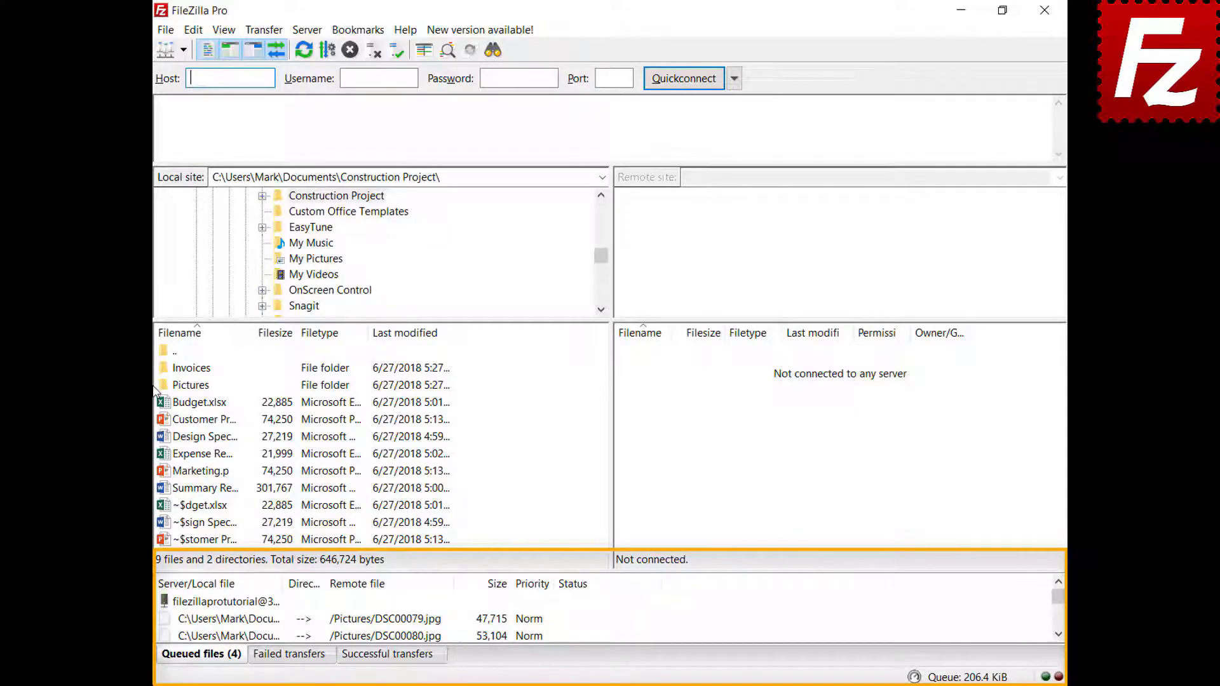
right_click(242, 604)
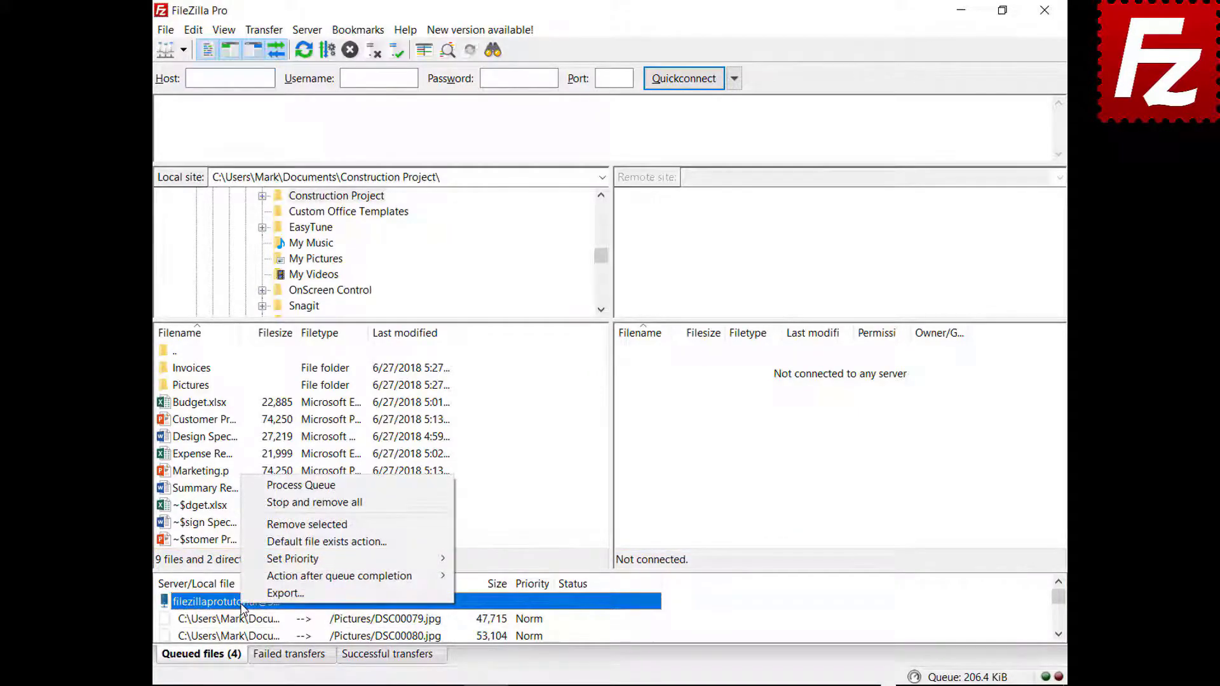
click(267, 486)
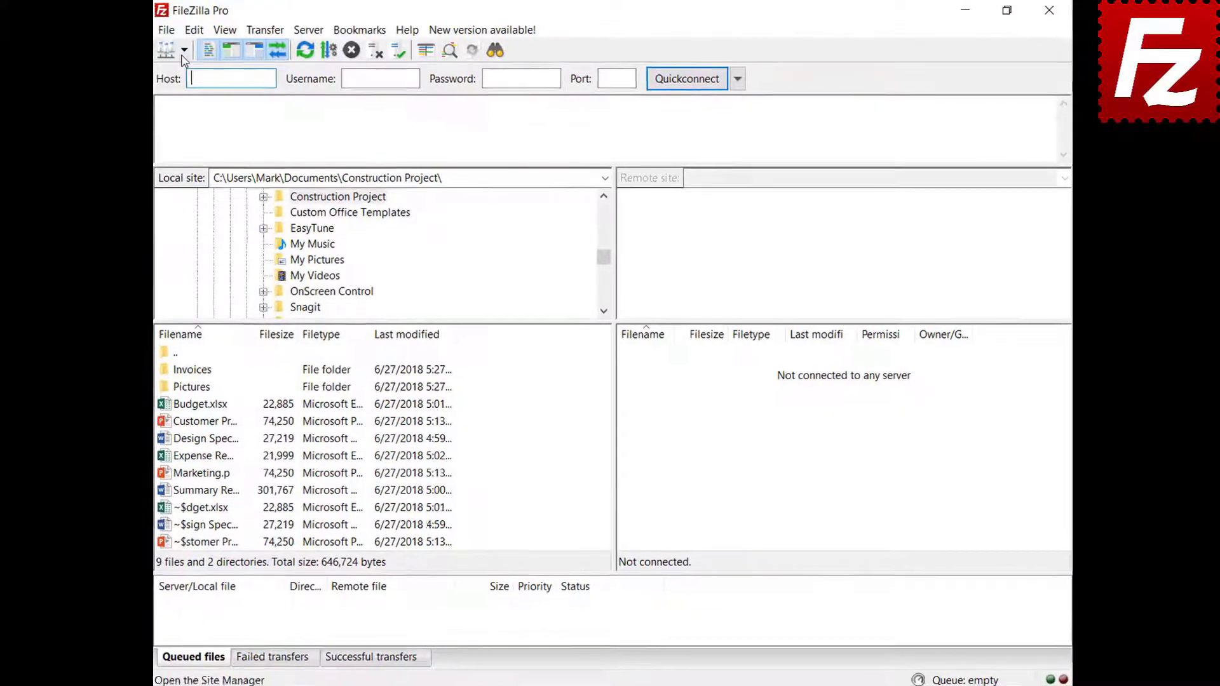
Step: Connect to FTP Tutorial, queue Marketing.pptx, then stop and remove everything from the queue
click(180, 49)
click(244, 84)
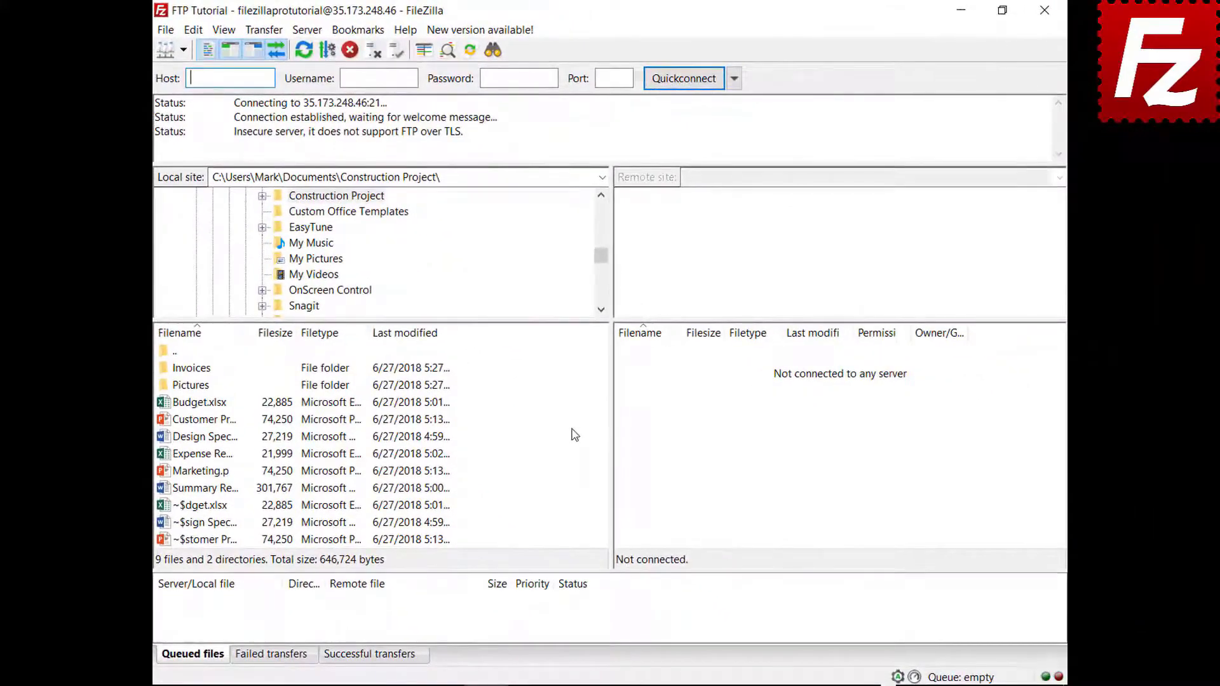
right_click(199, 480)
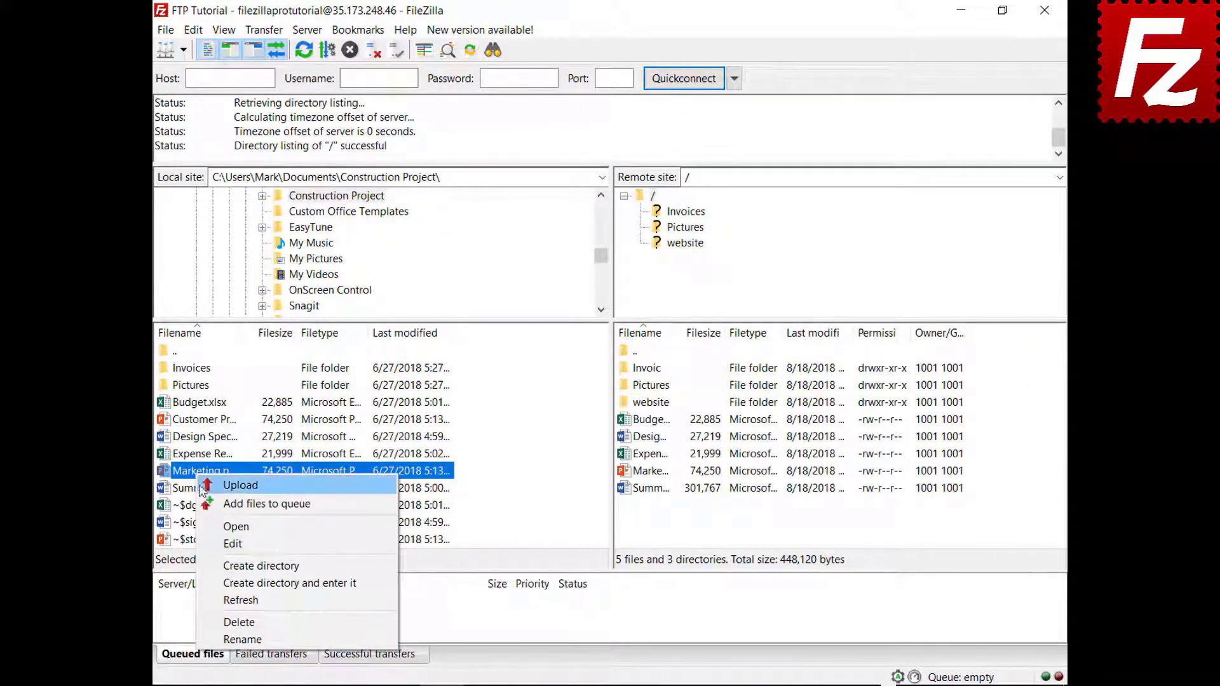
click(206, 504)
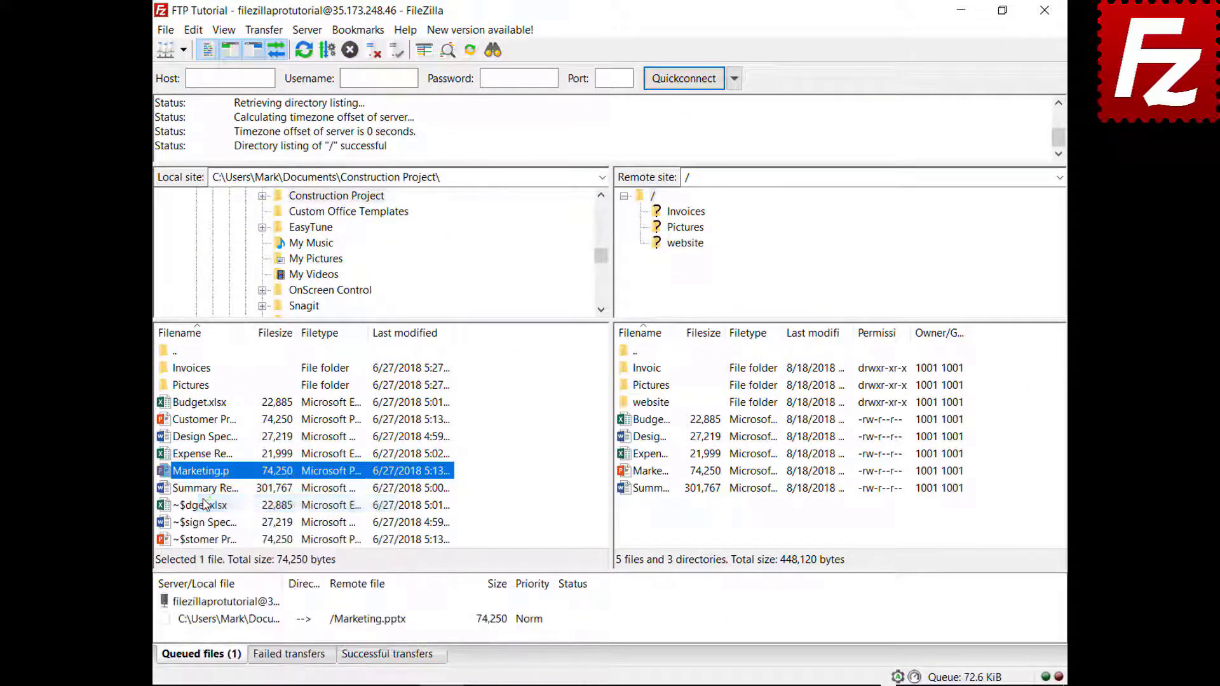
right_click(243, 626)
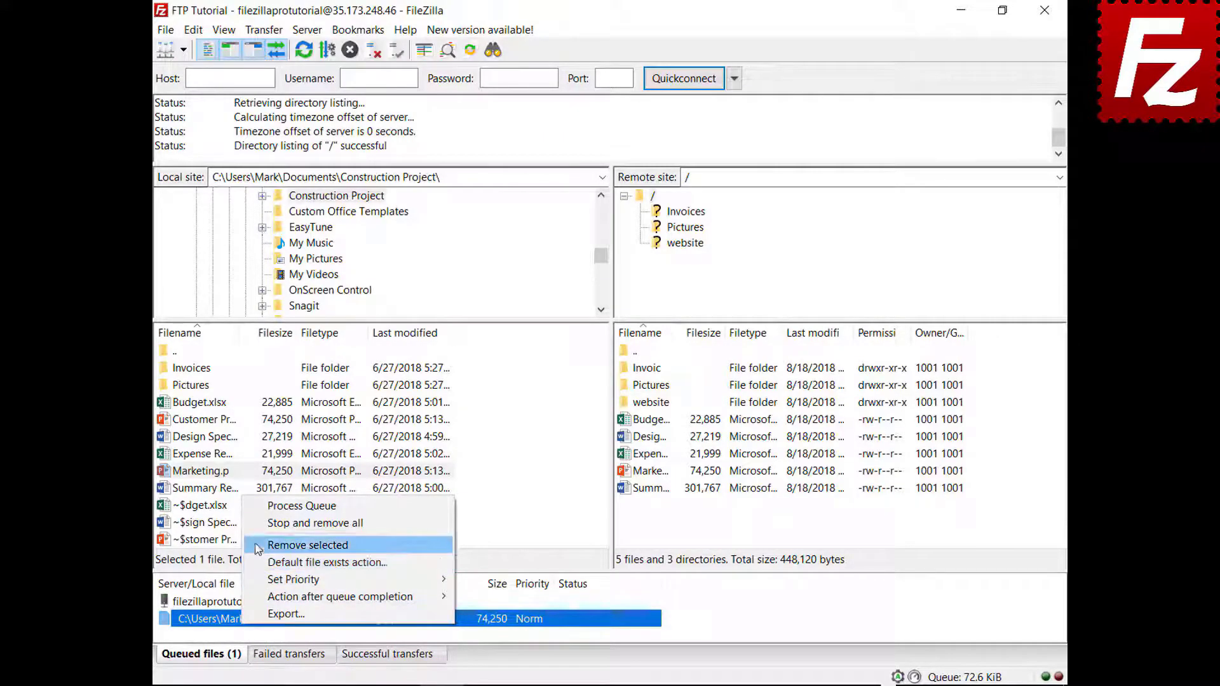
click(261, 525)
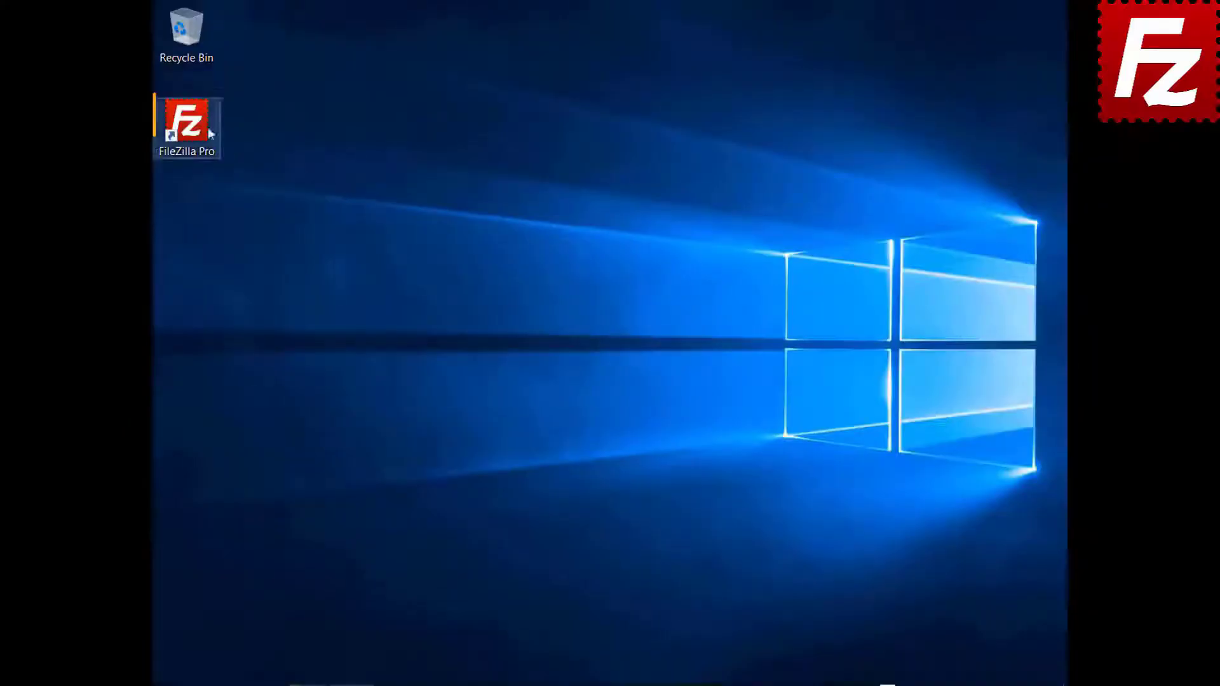
Step: Relaunch FileZilla Pro, connect to FTP Tutorial, and open the website folder on both sides
double_click(200, 121)
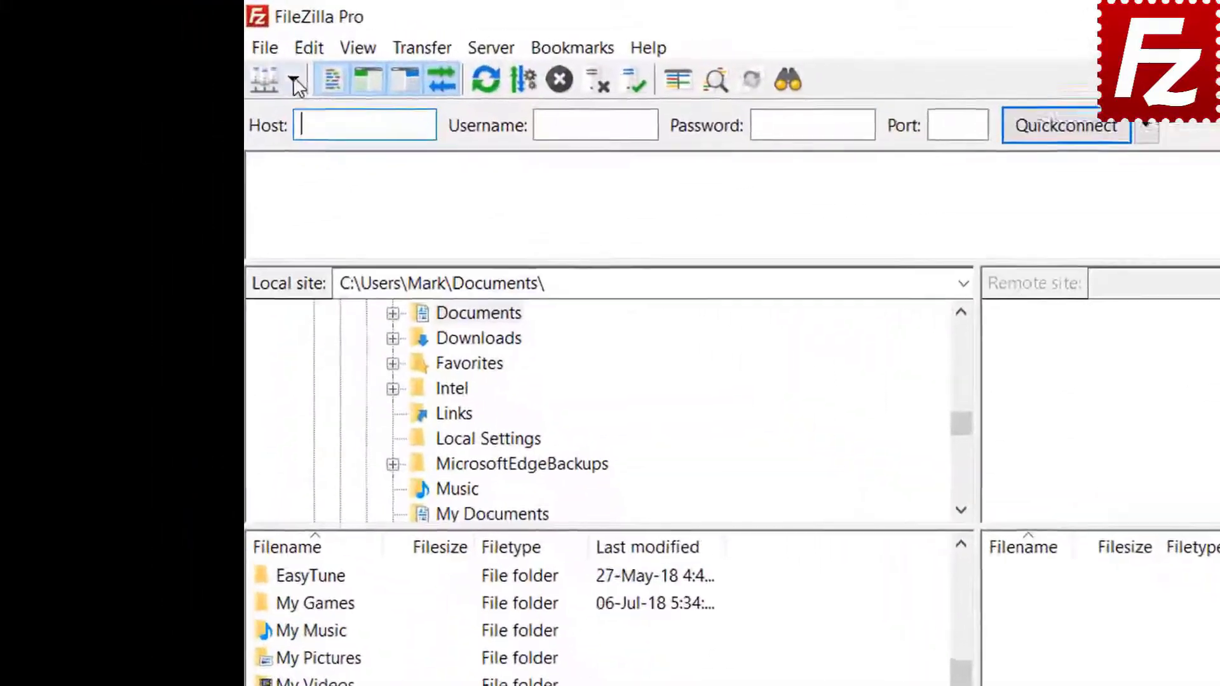
click(183, 50)
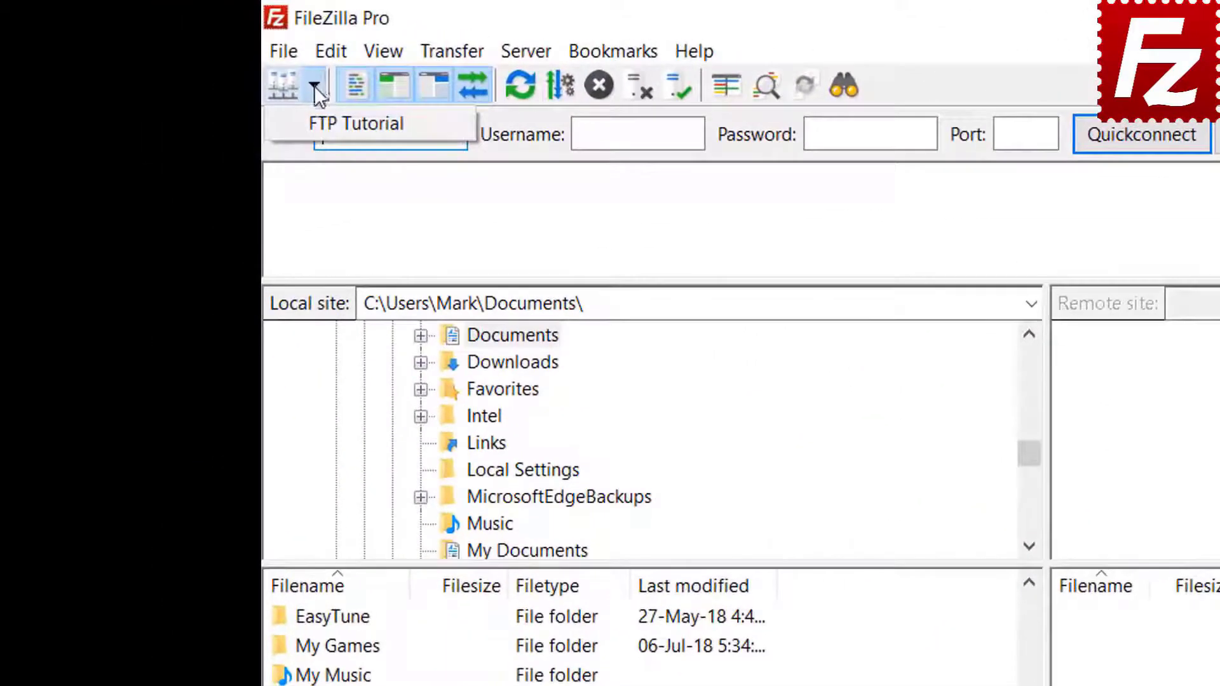
click(328, 122)
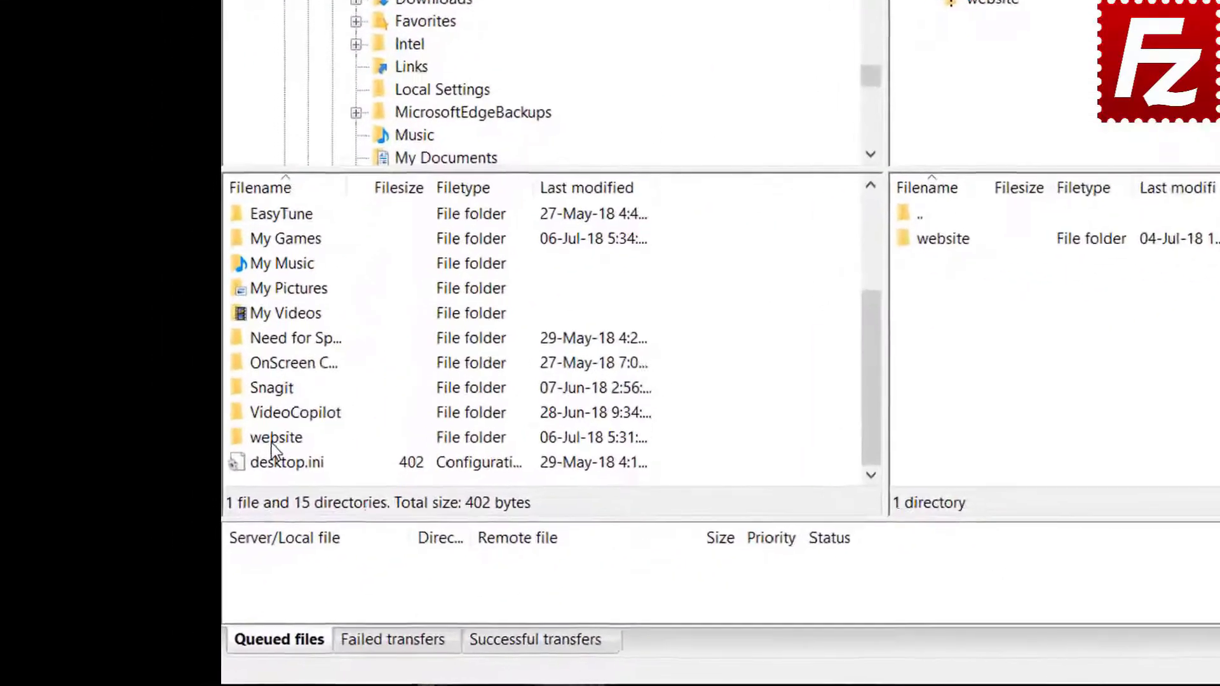
double_click(206, 500)
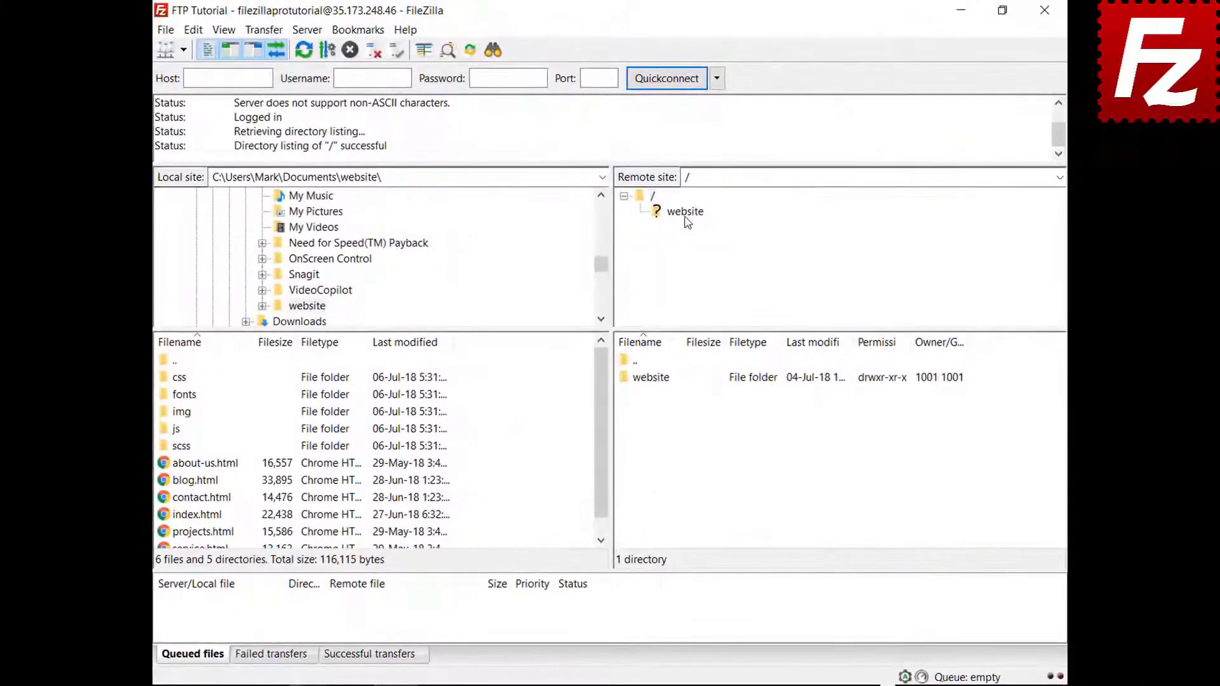
click(803, 131)
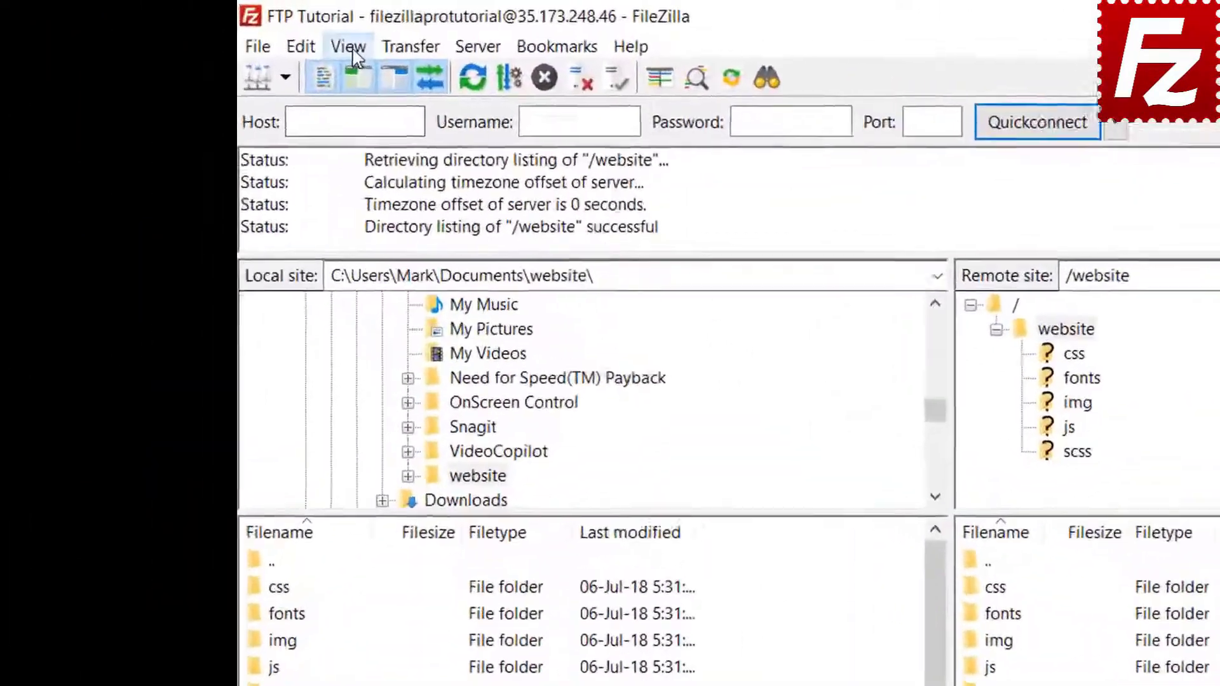
Step: Enable directory comparison and switch it to compare by file size
click(224, 30)
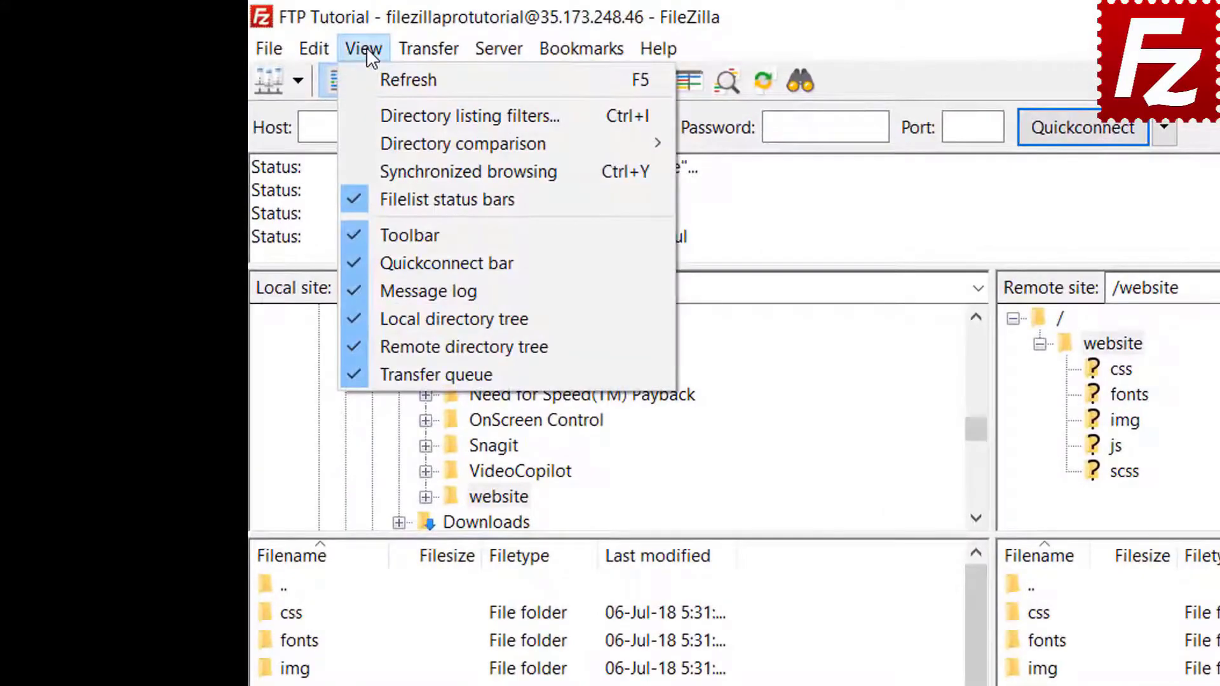
mouse_move(386, 137)
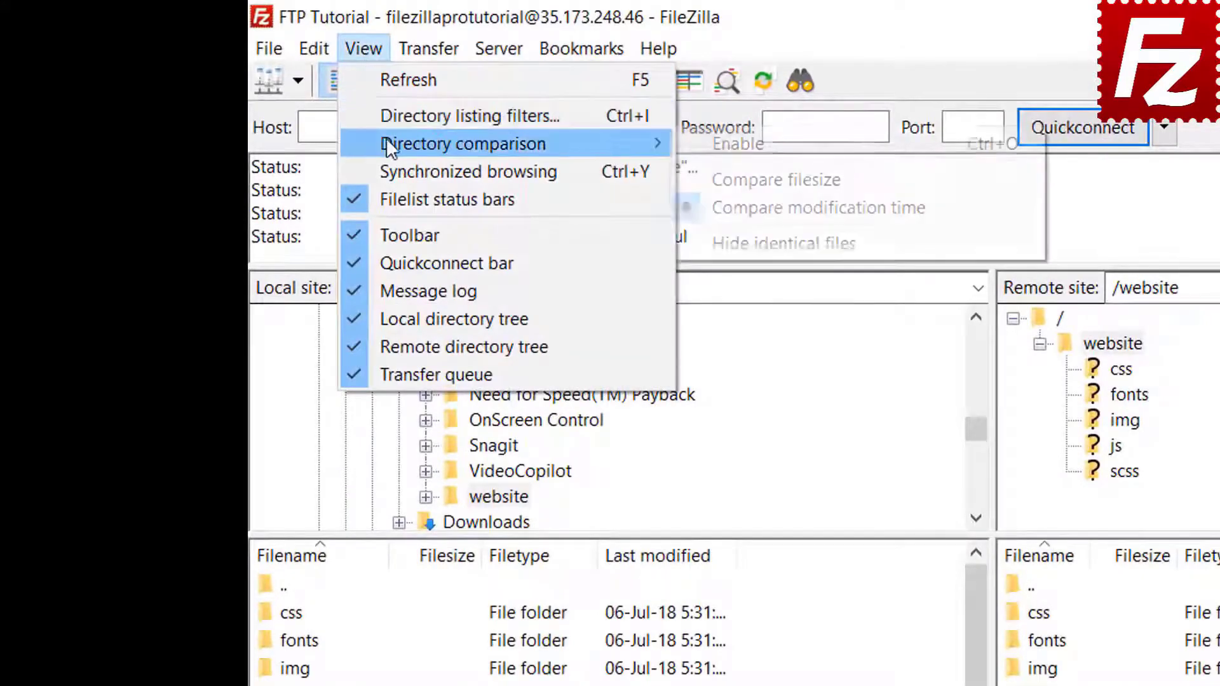
click(698, 140)
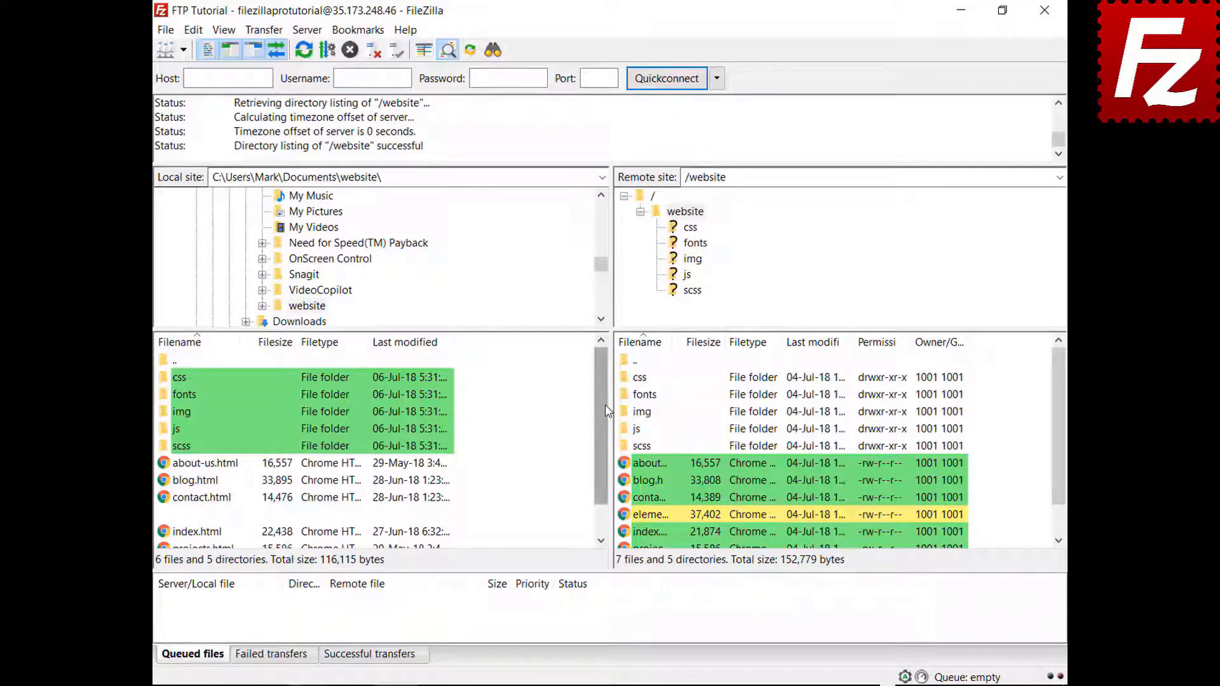
drag(606, 412, 599, 467)
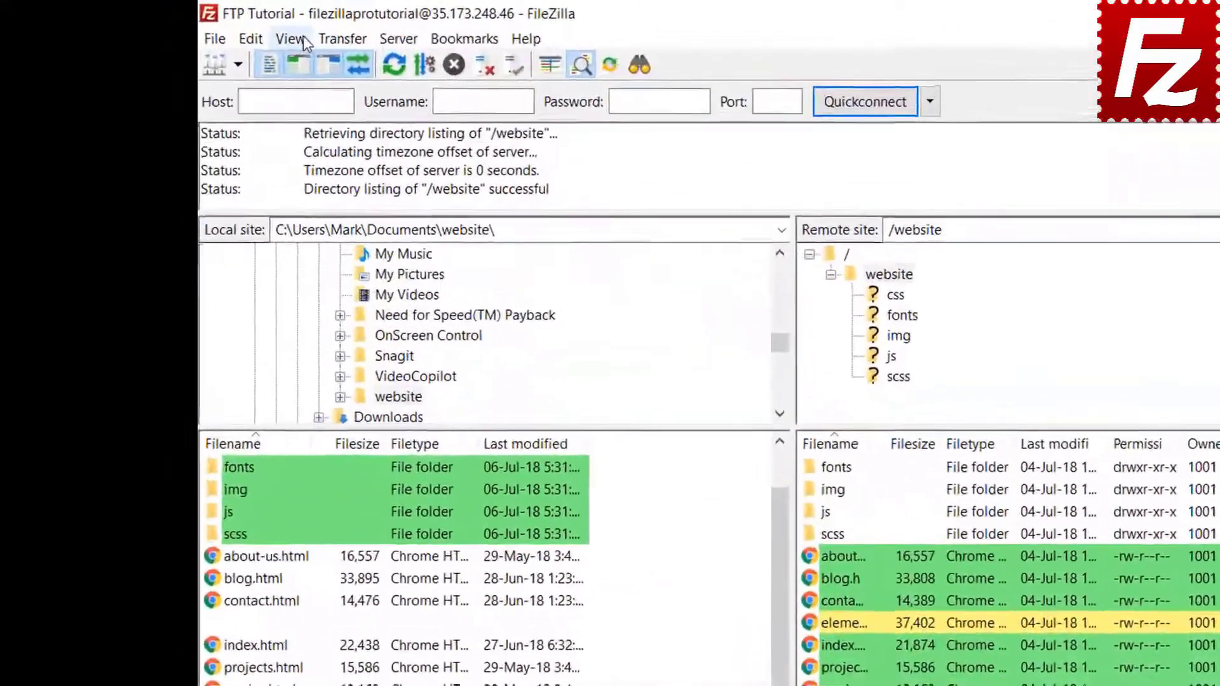
click(223, 29)
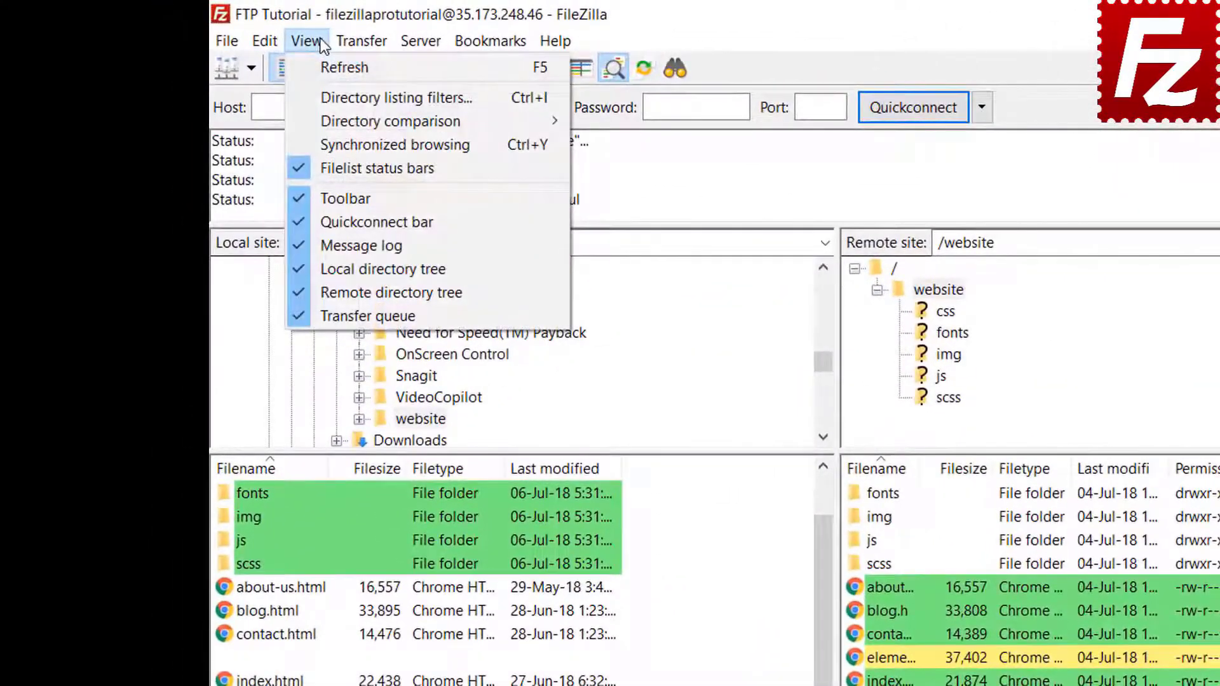
mouse_move(341, 117)
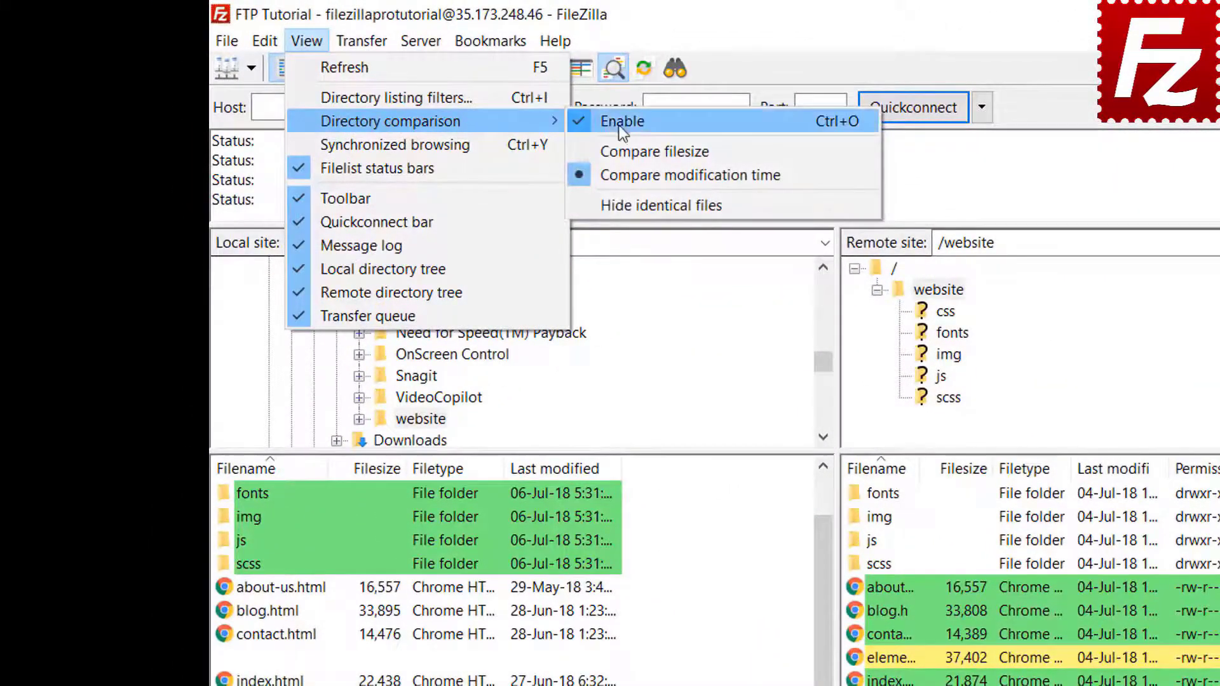
click(648, 150)
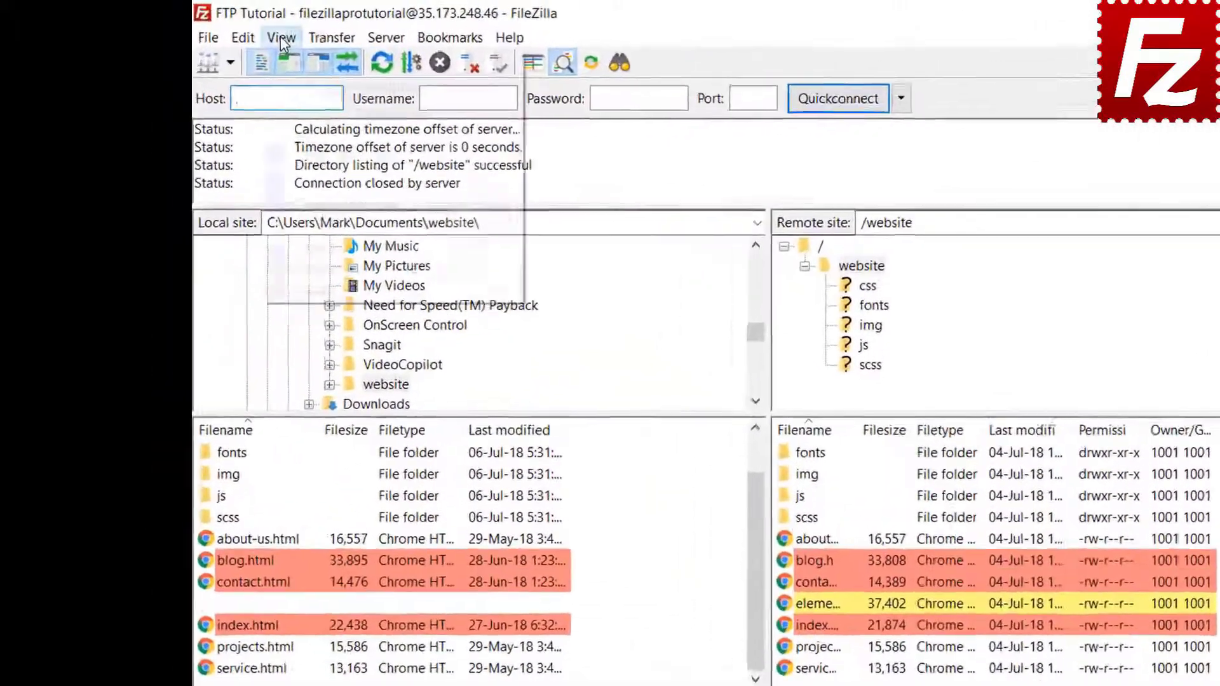
Step: Turn on synchronized browsing, open the css folder, then the server's img folder
click(224, 29)
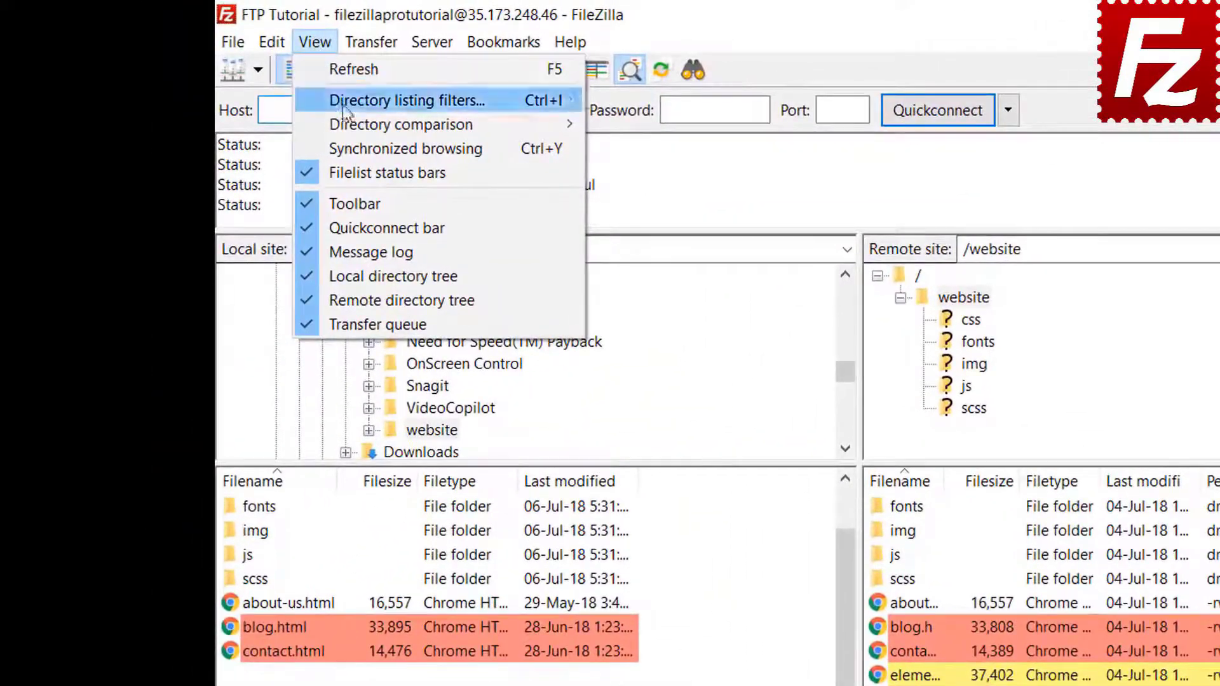
click(353, 147)
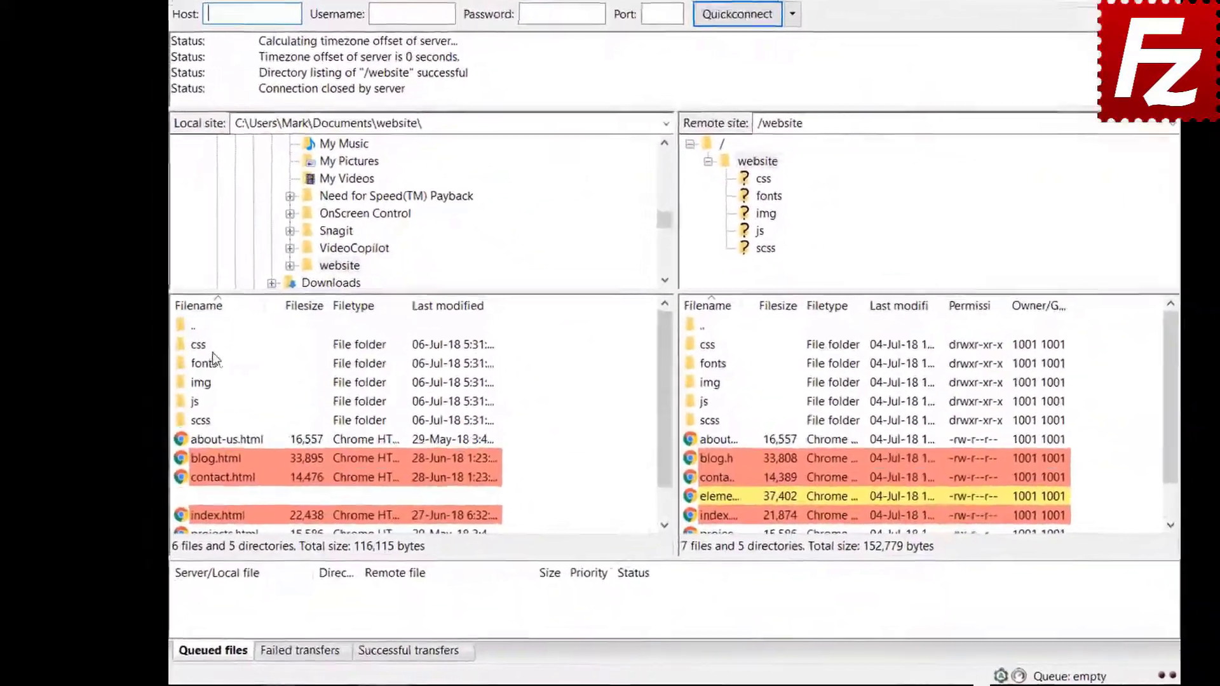
click(209, 349)
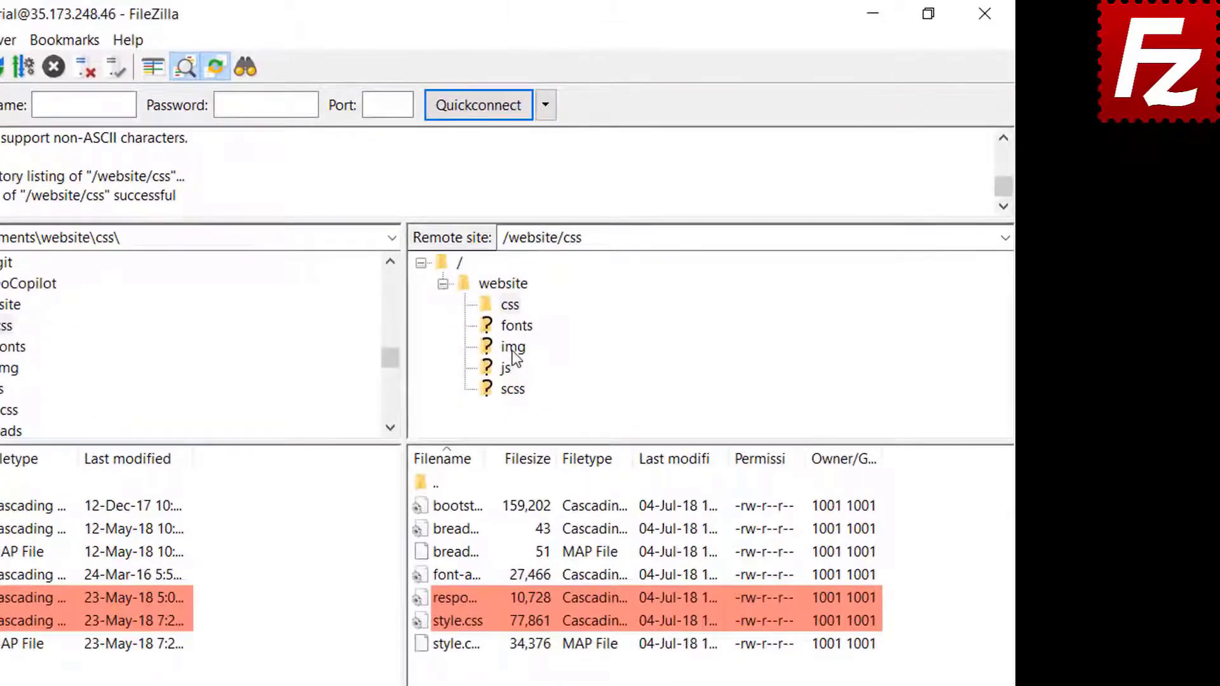
click(512, 349)
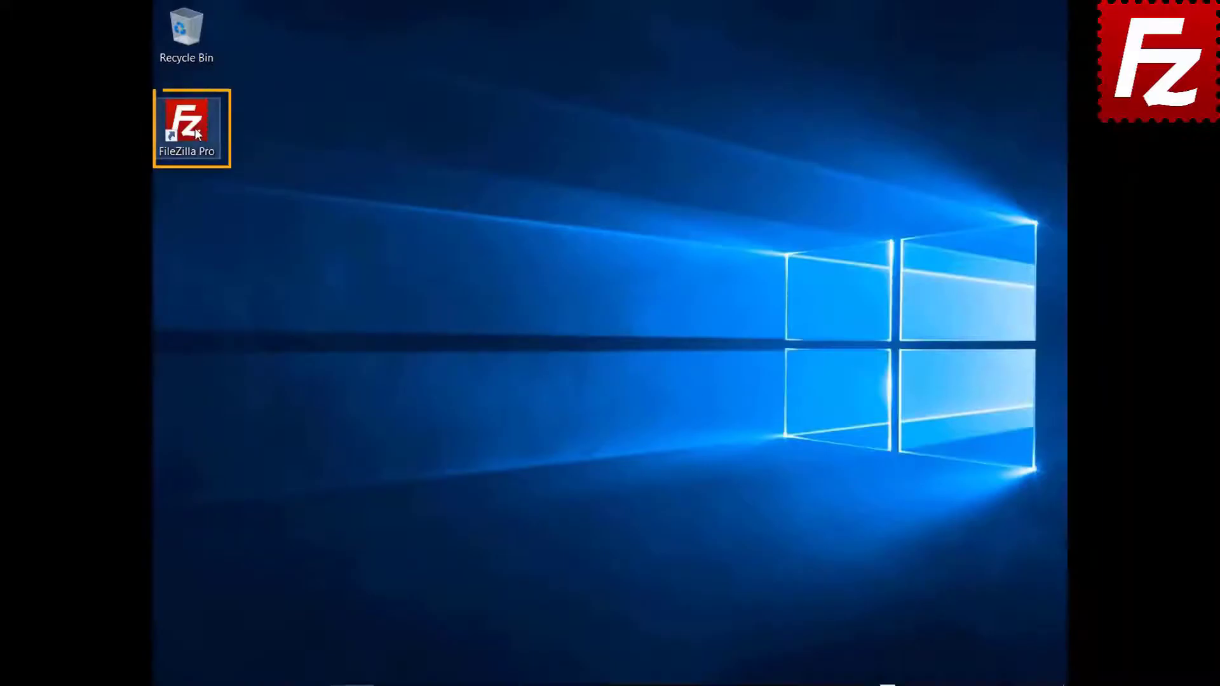
Step: Relaunch FileZilla Pro, connect to FTP Tutorial, and open Construction Project locally and remotely
double_click(195, 127)
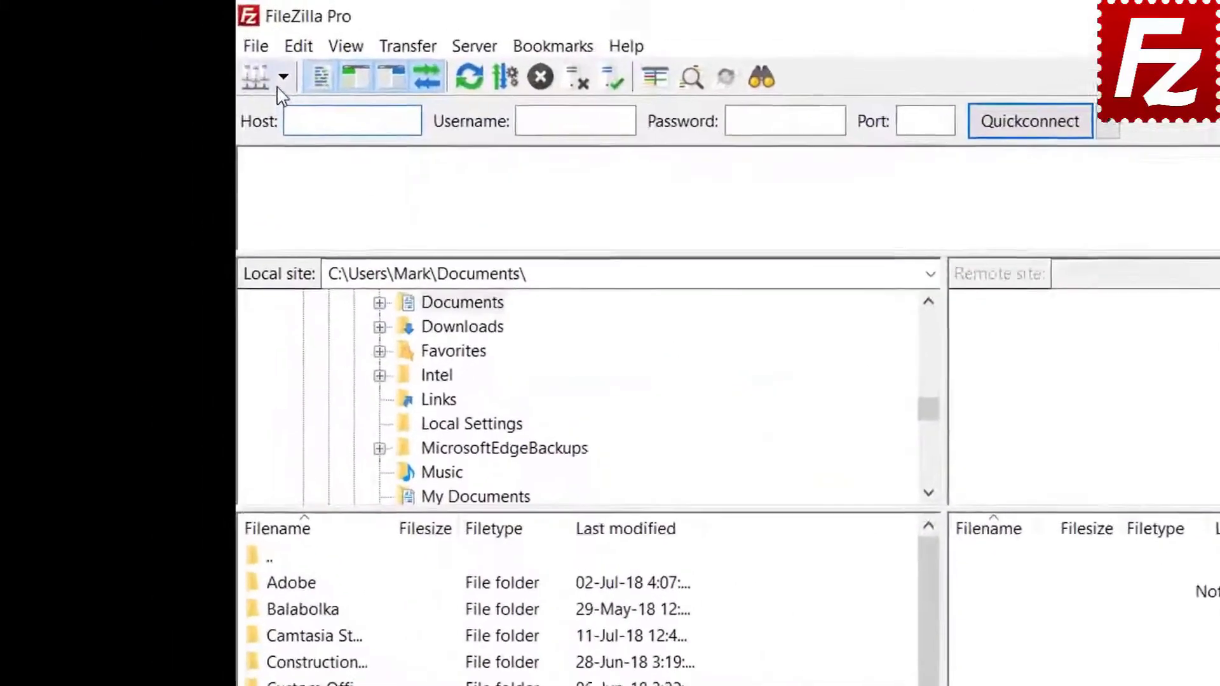
click(183, 50)
click(296, 113)
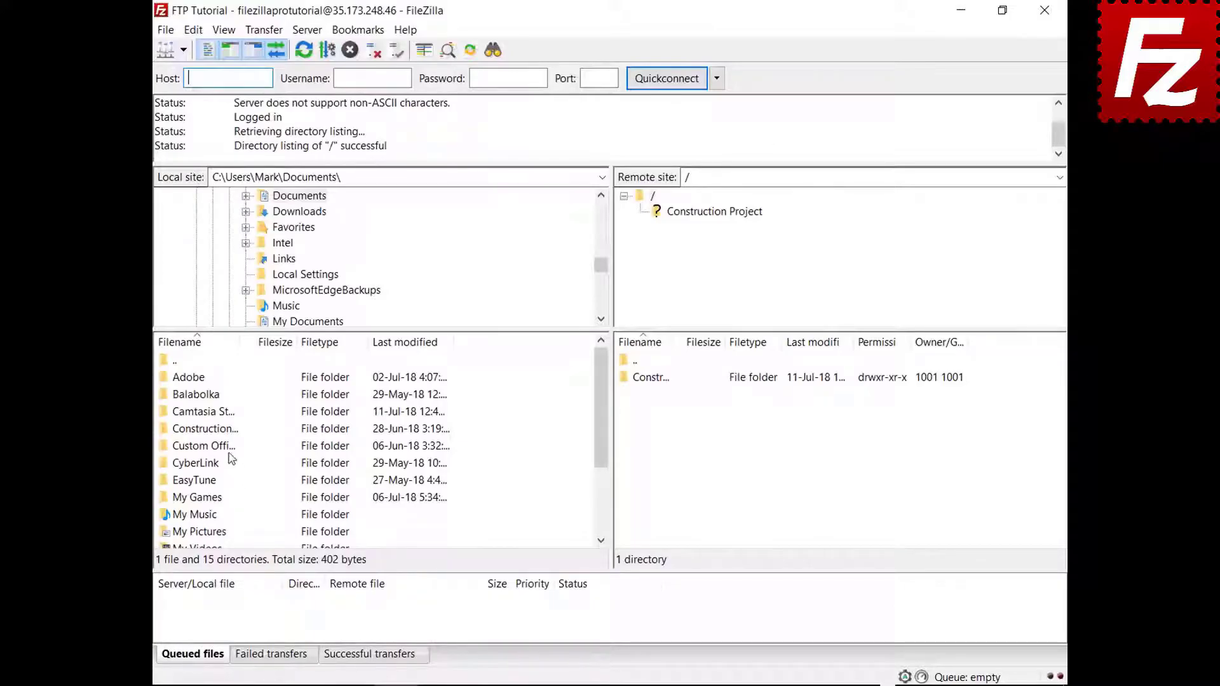
double_click(219, 429)
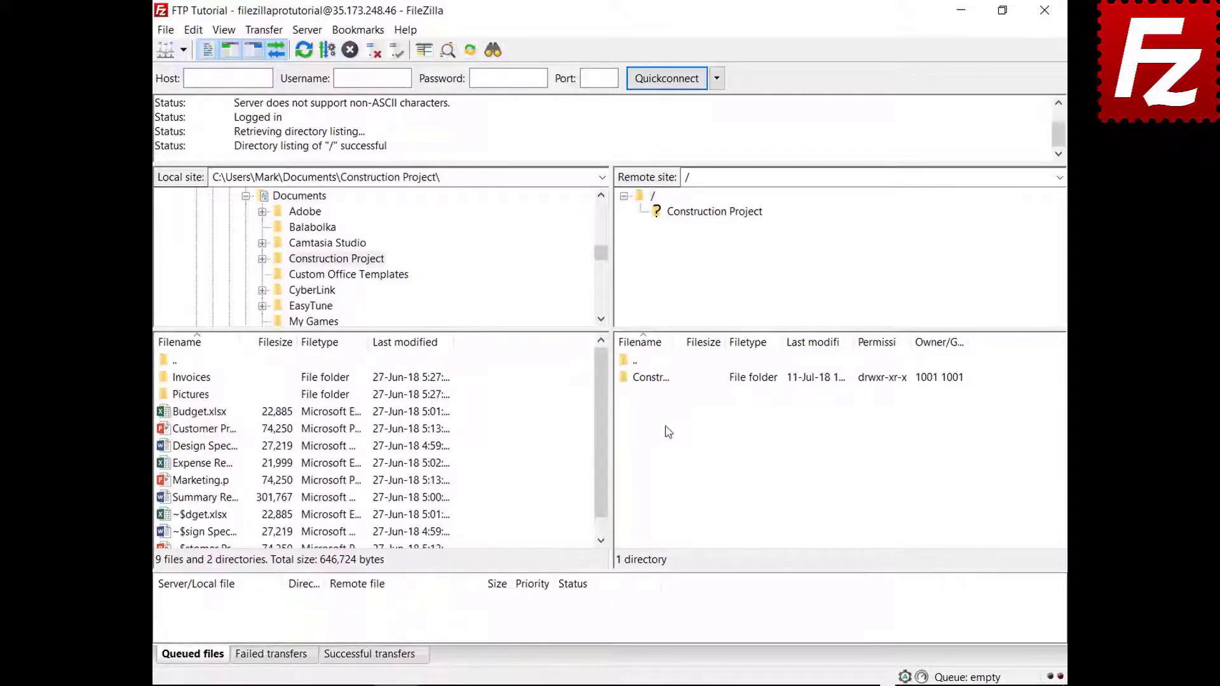
double_click(665, 379)
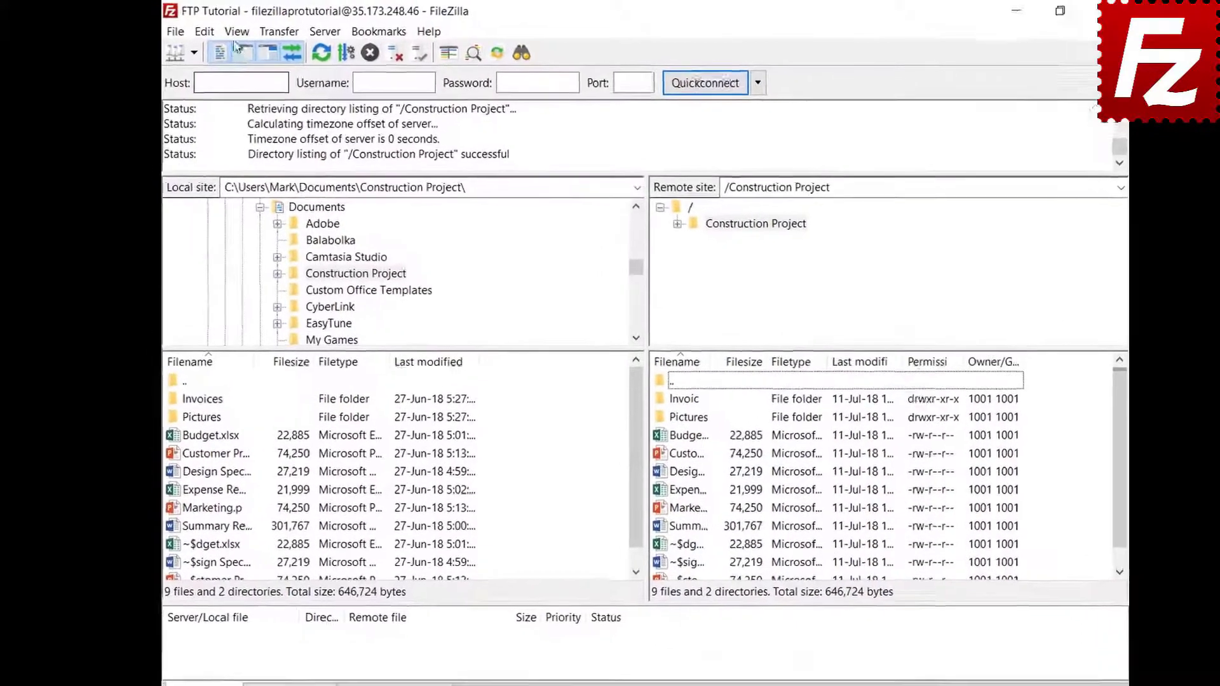
Step: Open the filter rule editor and create a new filter named 'Microsoft Office Temporaries'
click(224, 30)
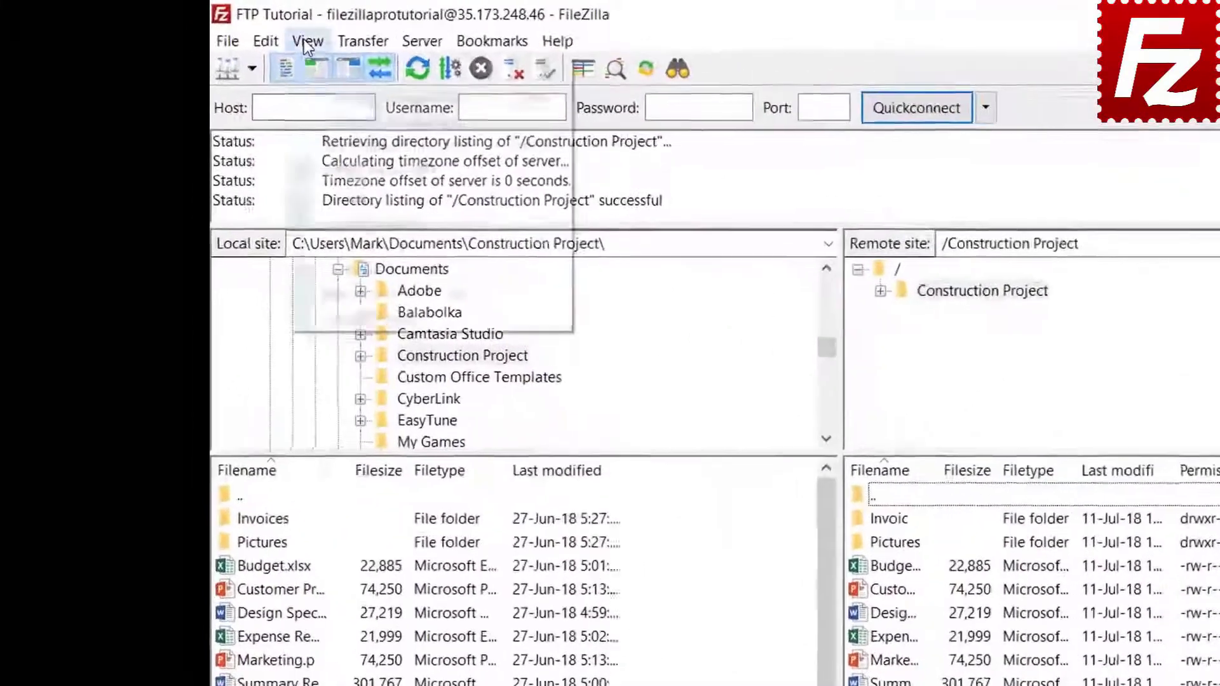
click(351, 113)
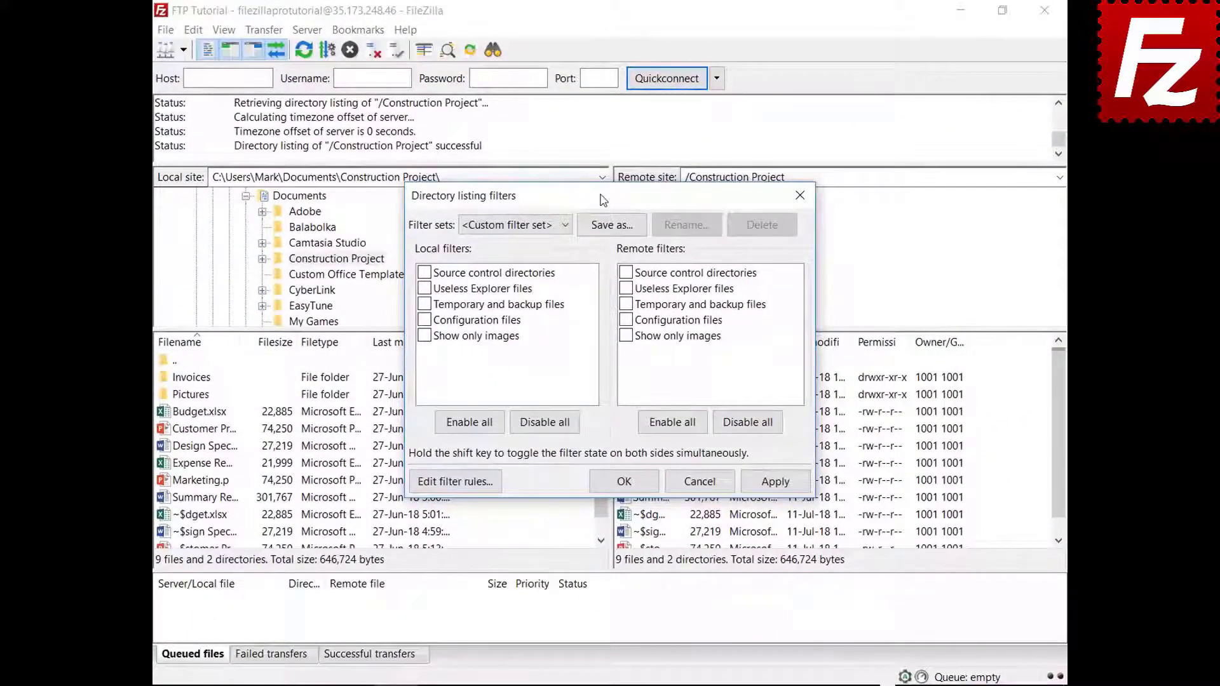
drag(603, 201, 600, 48)
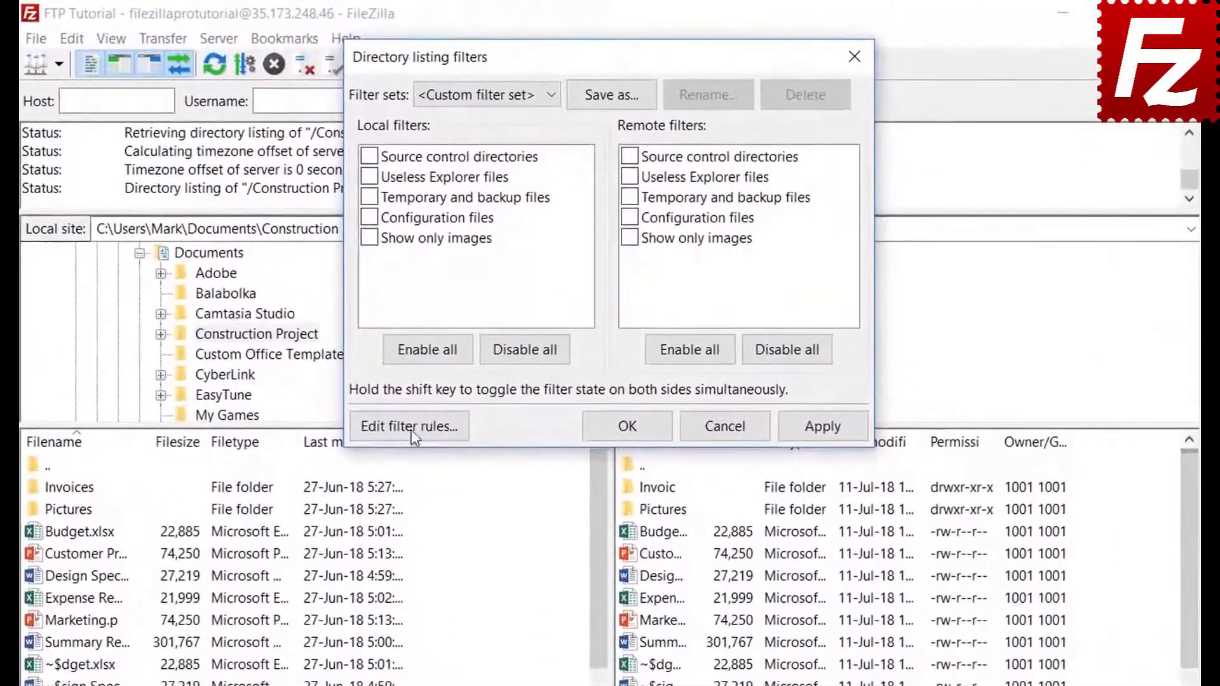
click(455, 332)
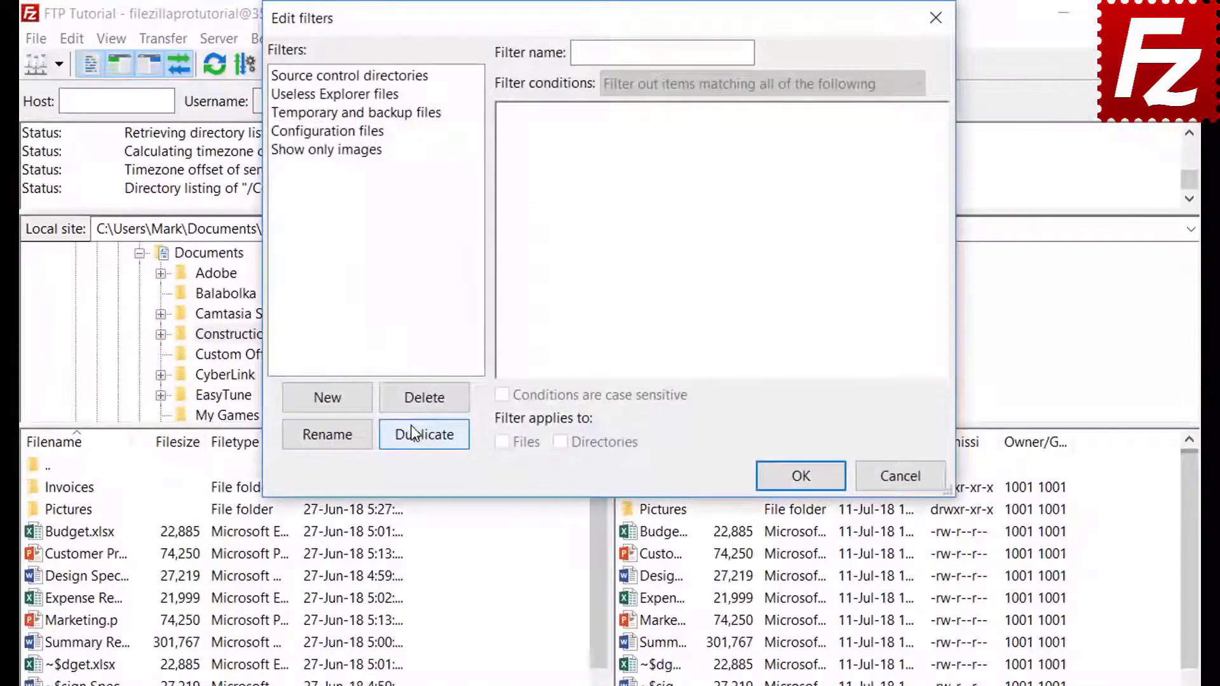
click(347, 401)
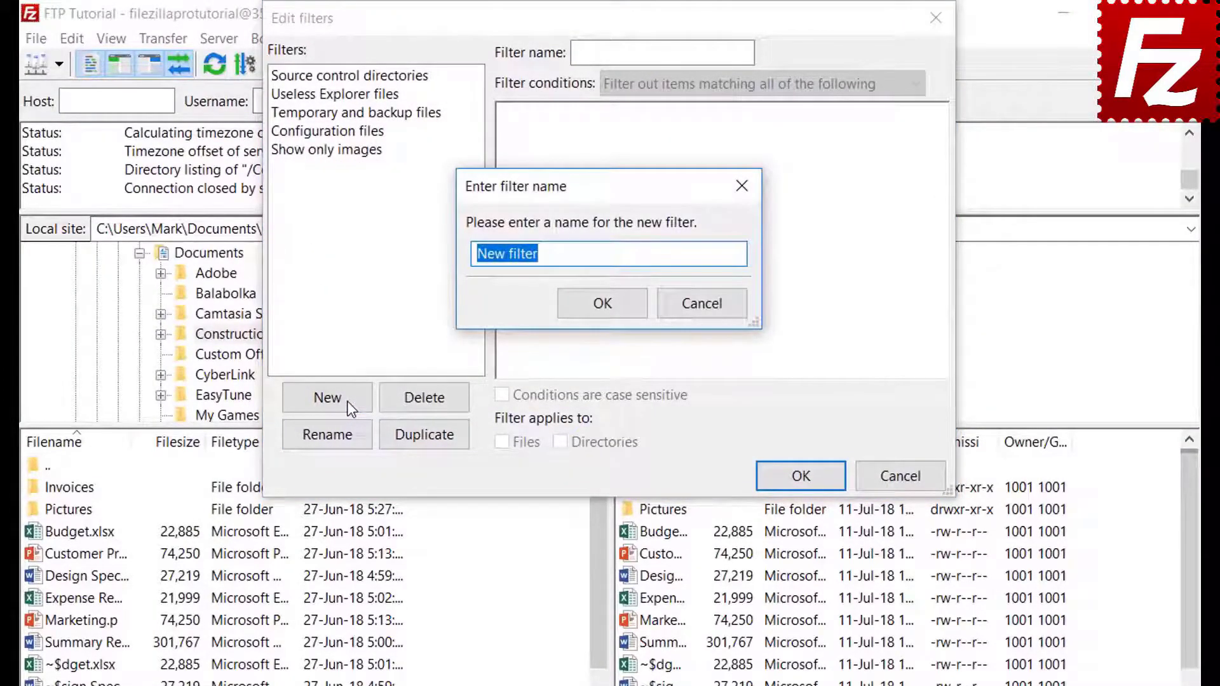
key(BackSpace)
text(Microsoft )
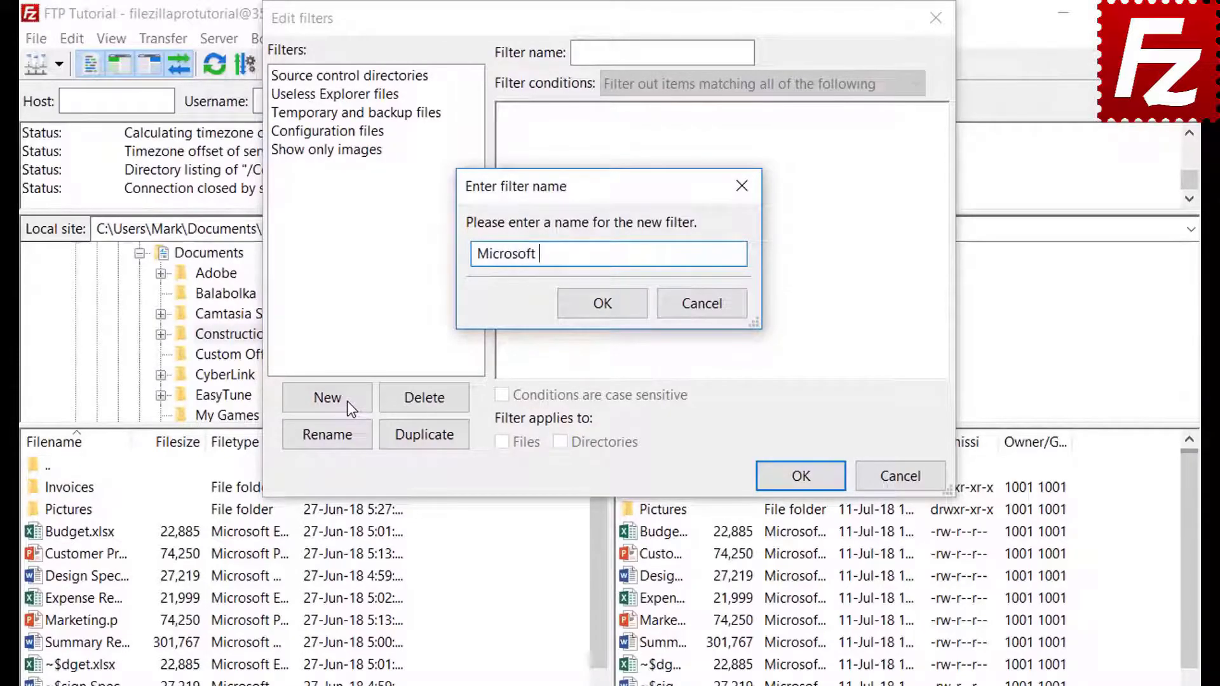
text(Office Temporari)
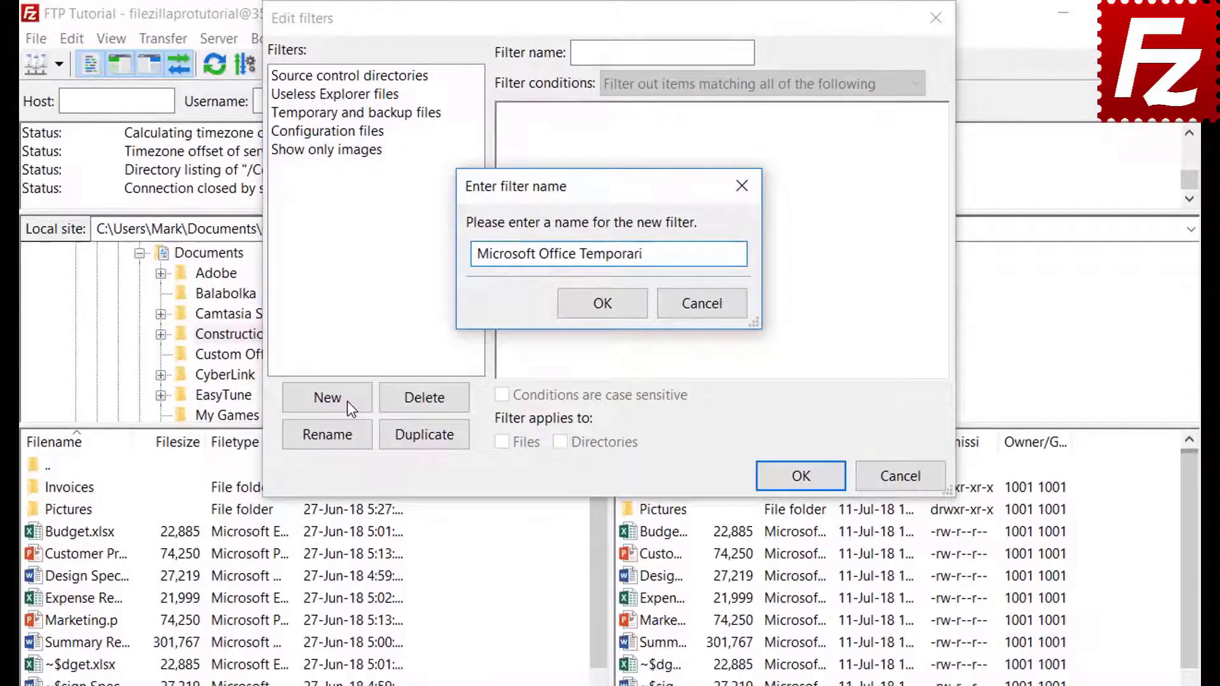
text(es)
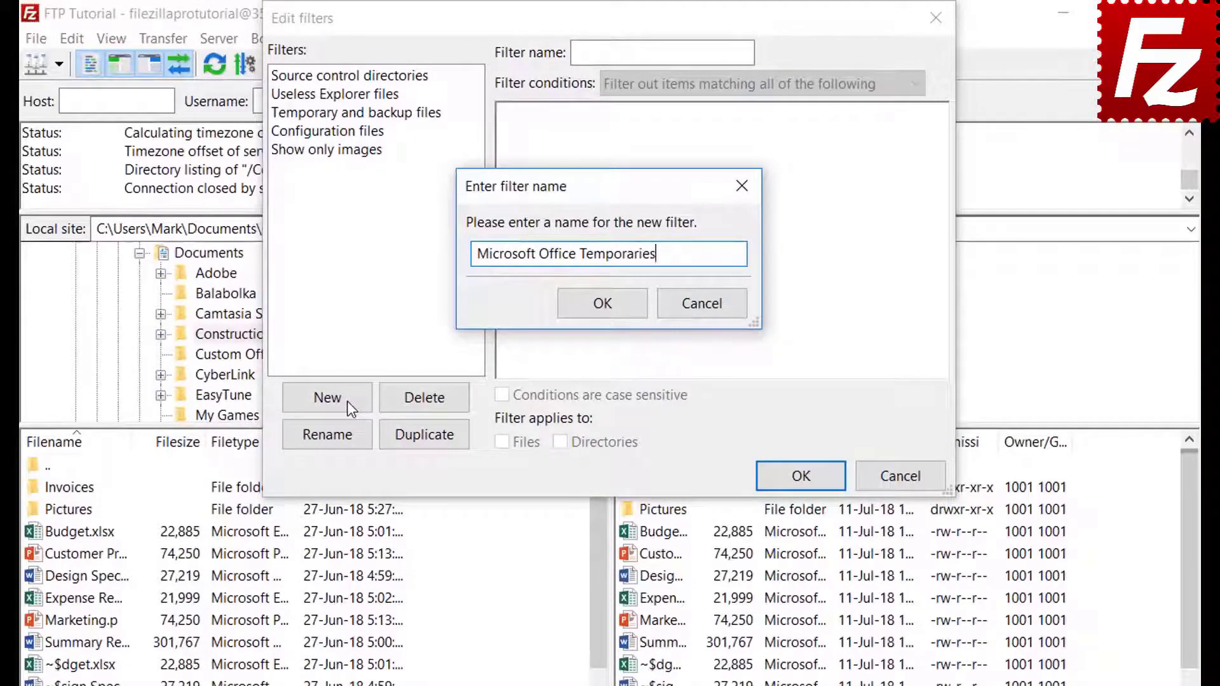
click(603, 307)
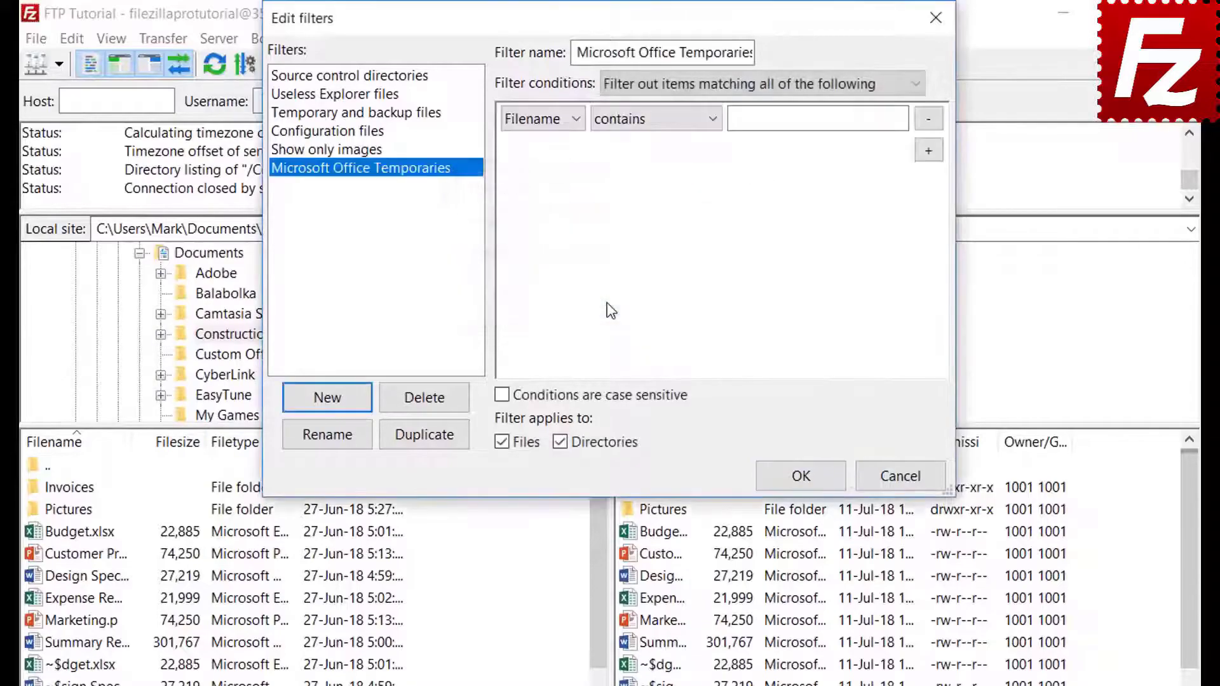
Step: Browse the condition options, trying Filesize greater than and Attribute Archive is set
click(668, 81)
click(668, 82)
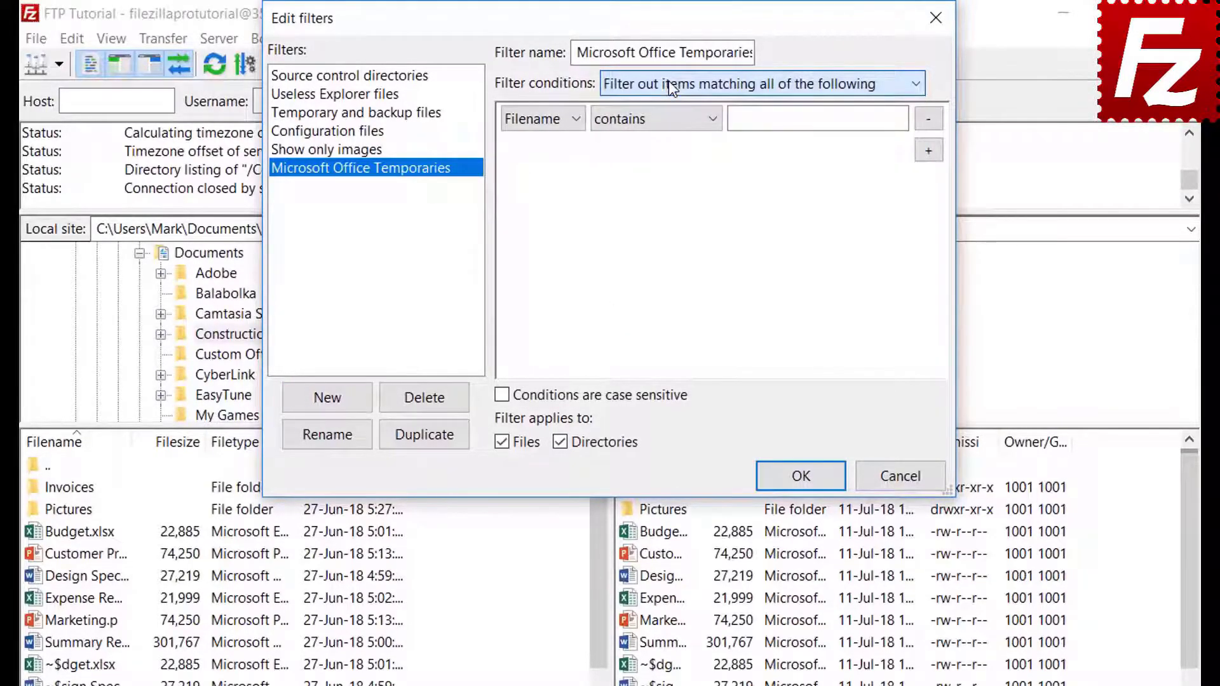
click(541, 118)
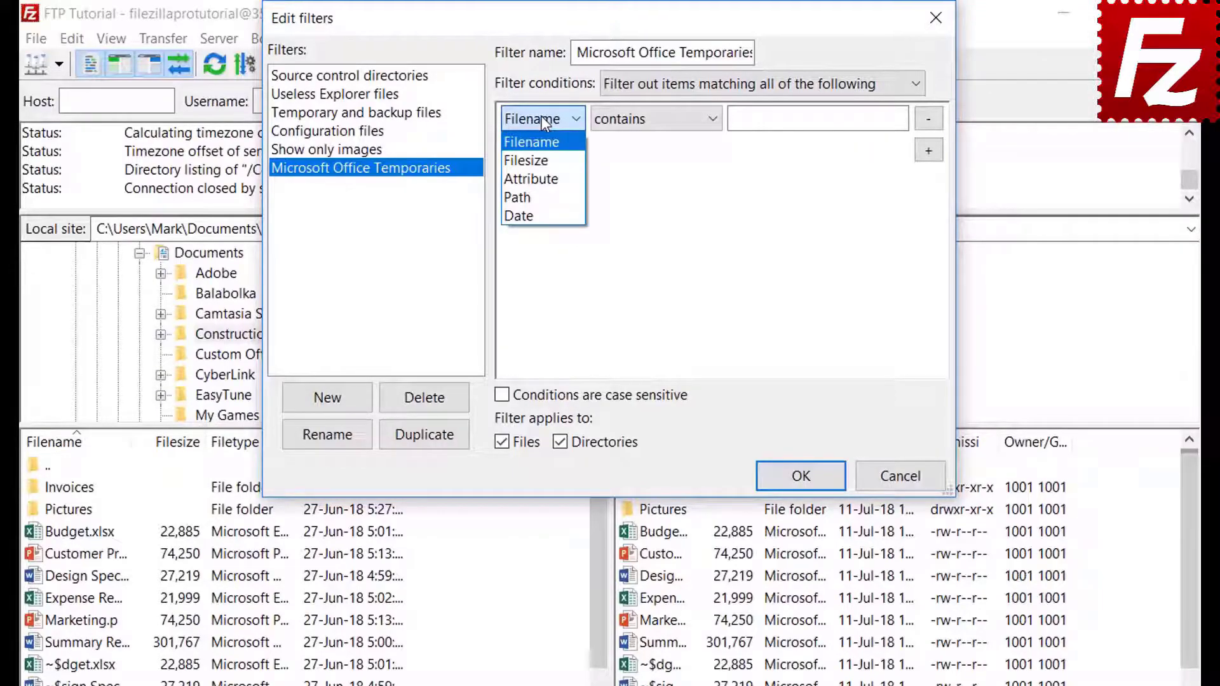
click(543, 159)
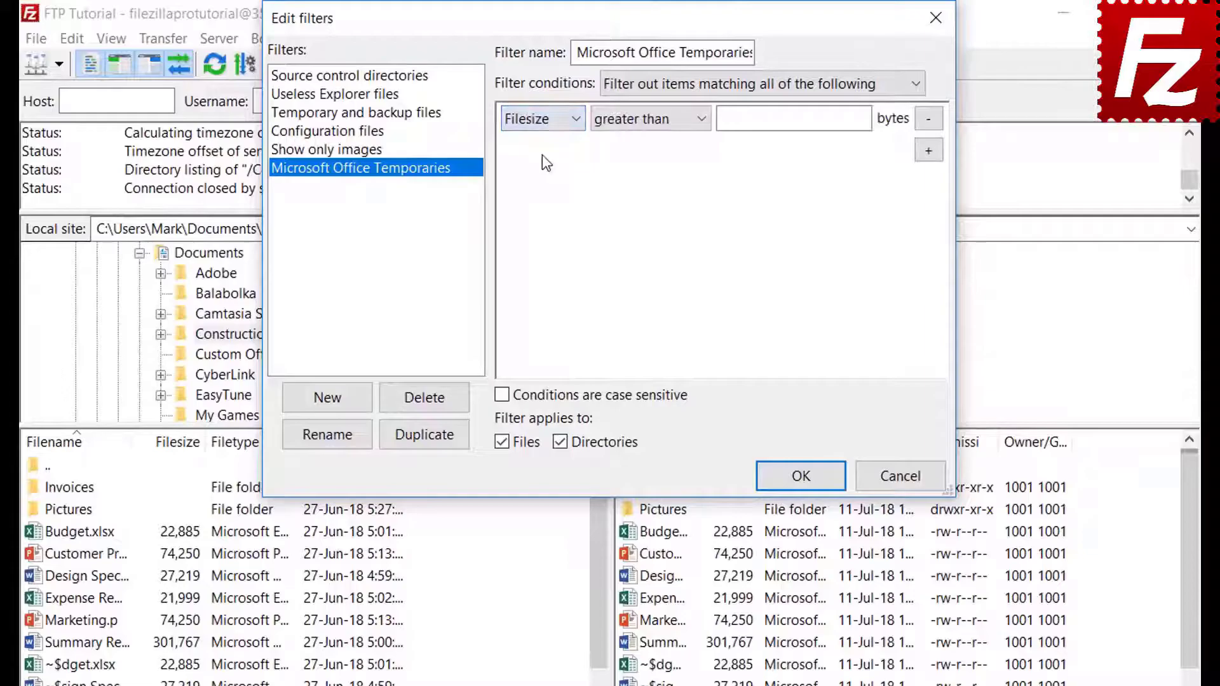
click(639, 122)
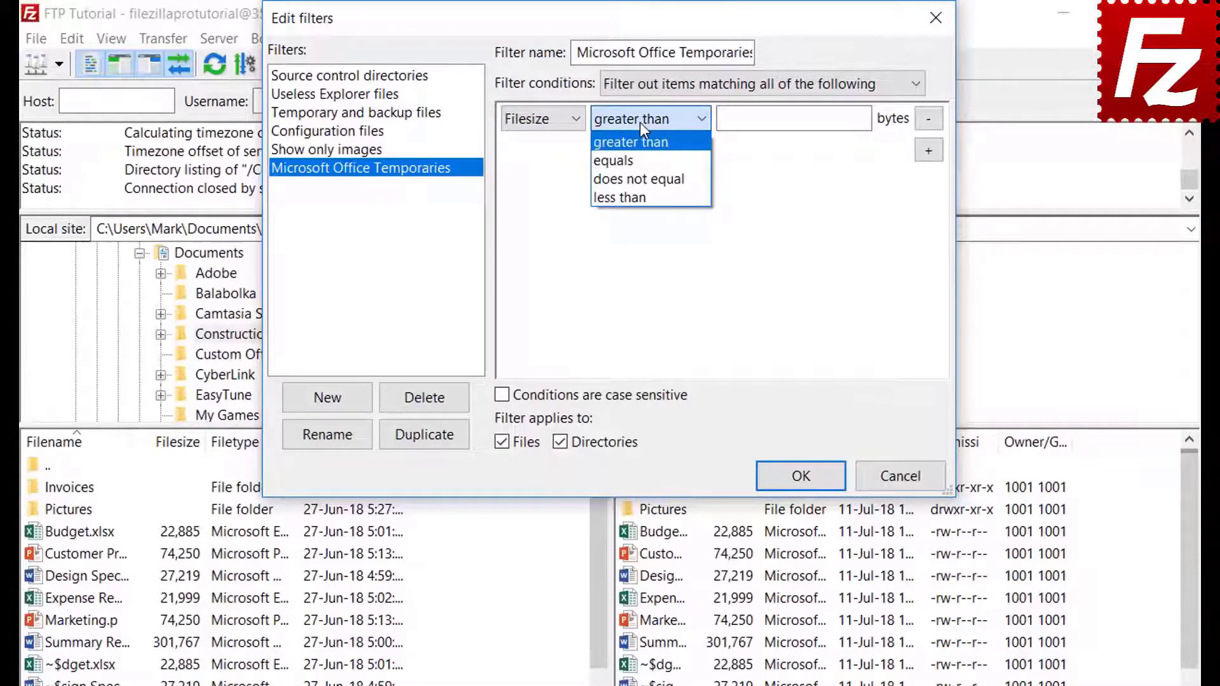
click(639, 122)
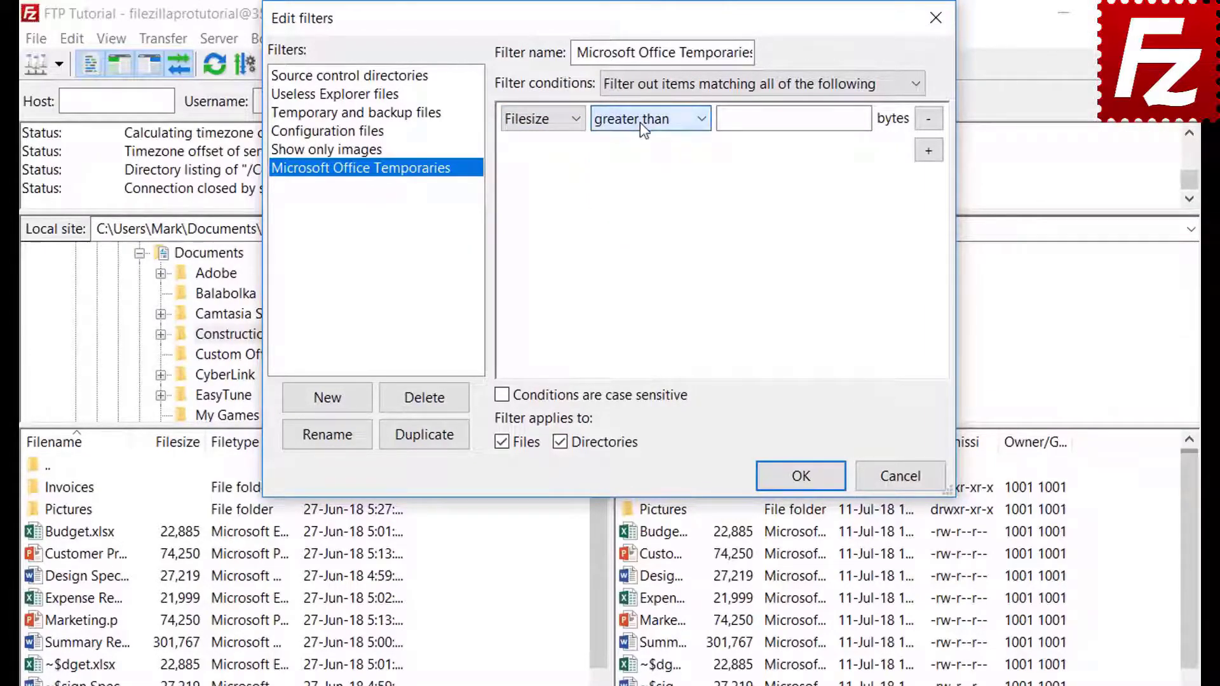
click(544, 120)
click(547, 180)
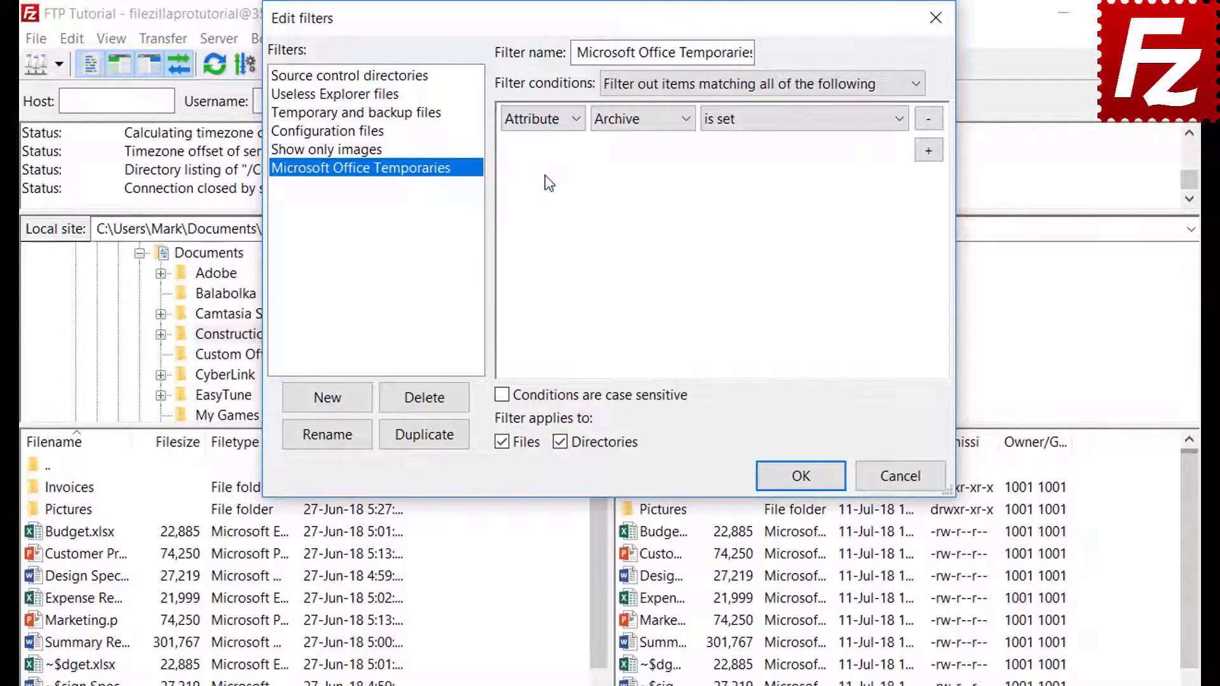
click(628, 127)
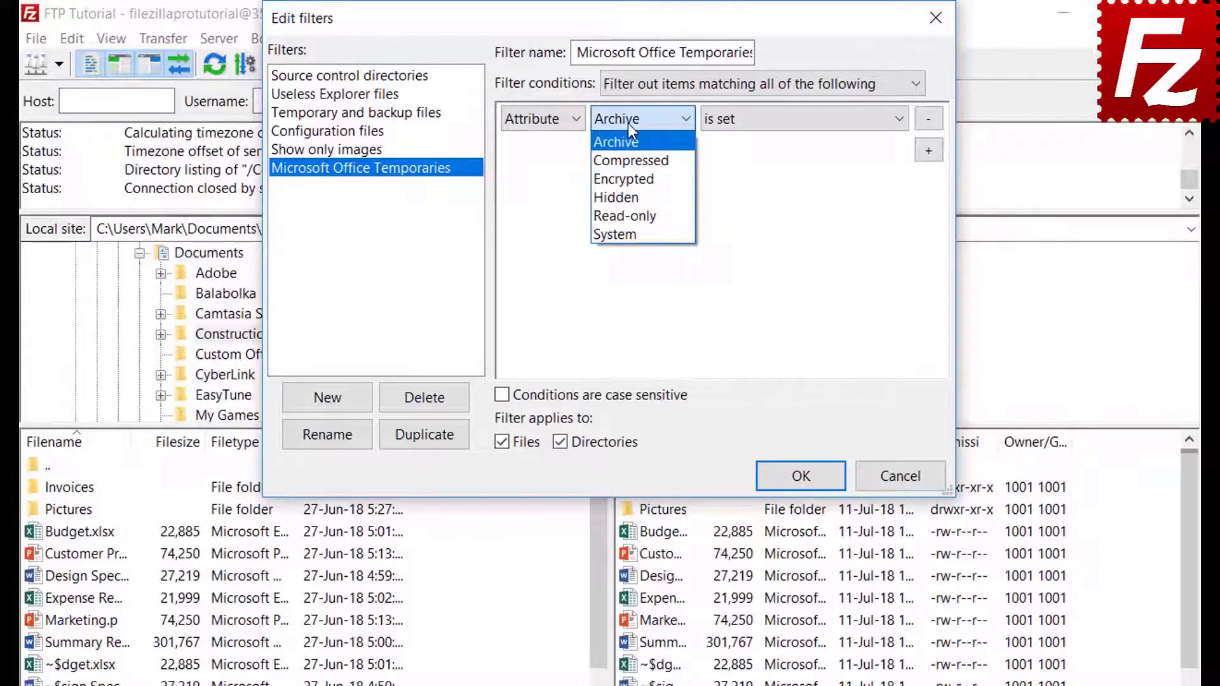
click(628, 123)
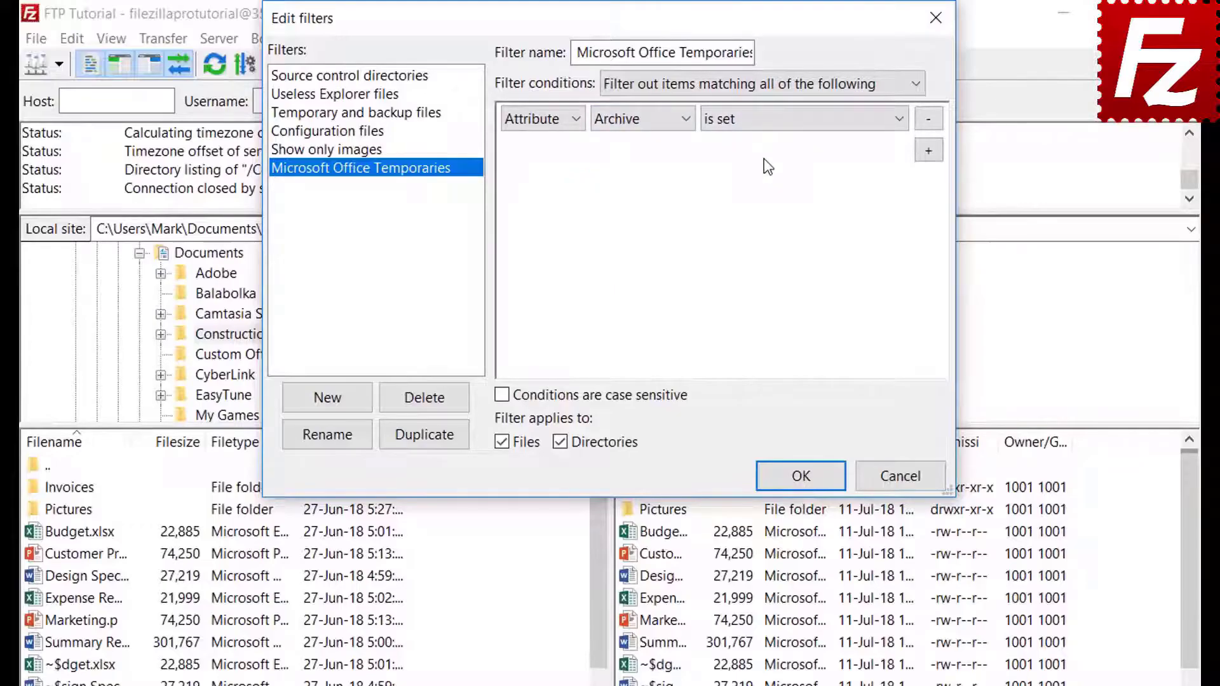
click(761, 125)
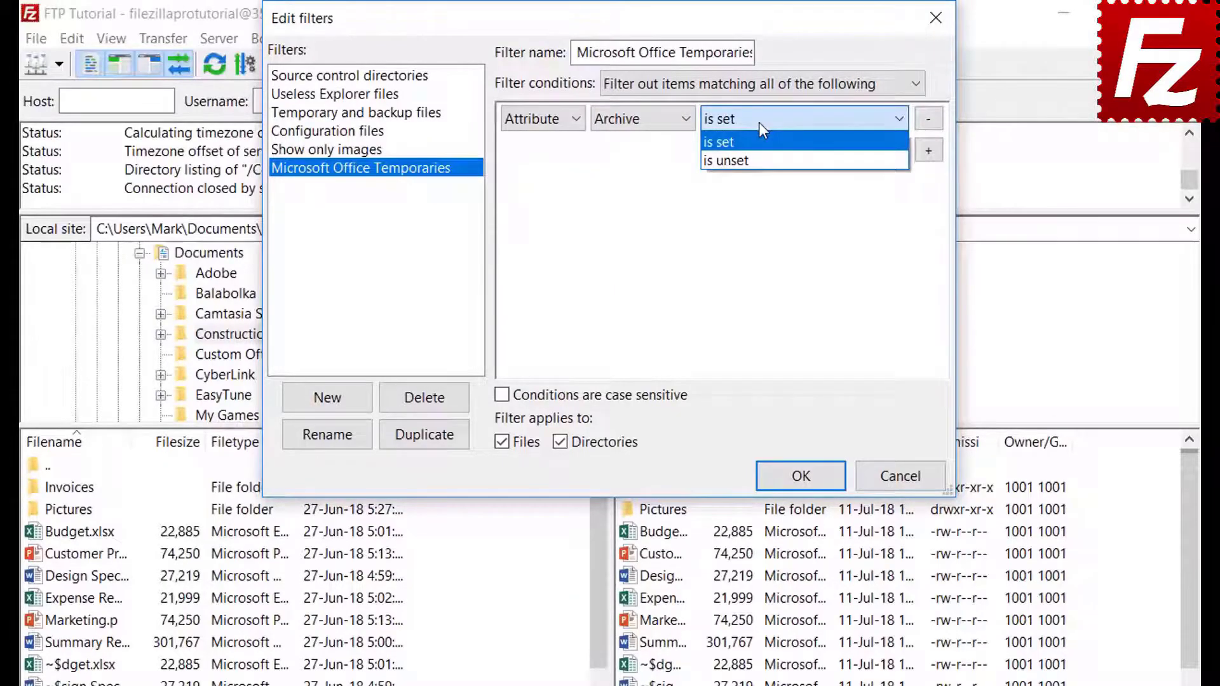
click(758, 122)
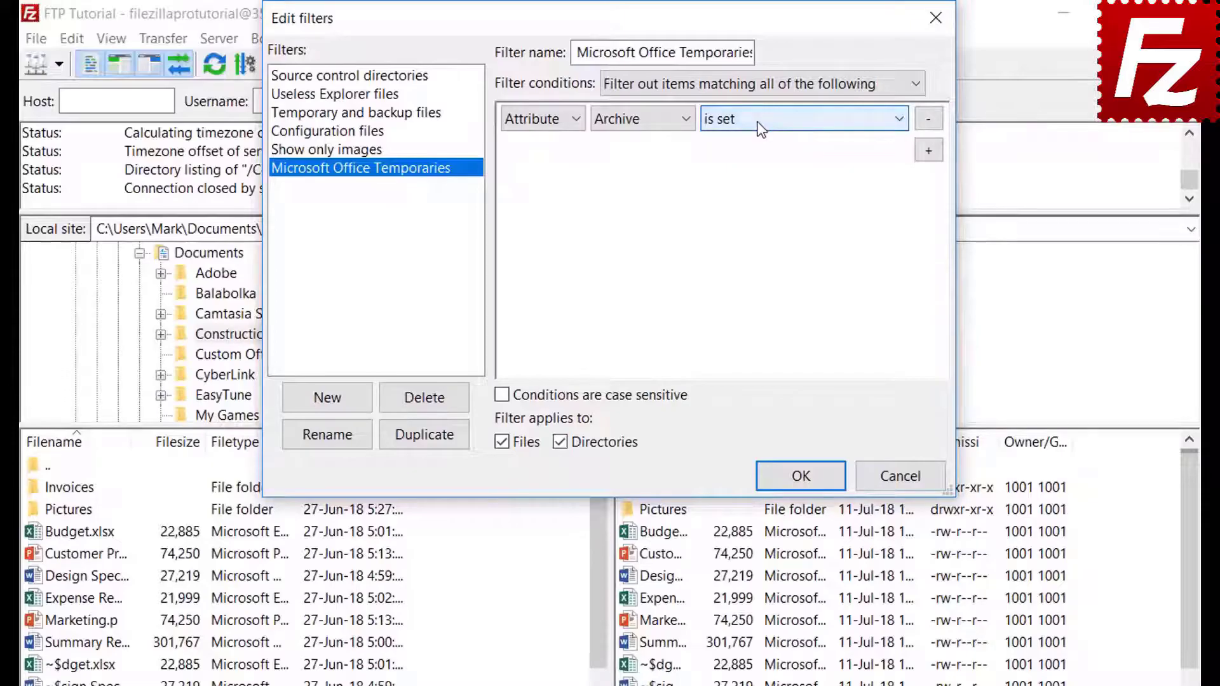
Step: Try the Path contains and Date before condition types
click(537, 124)
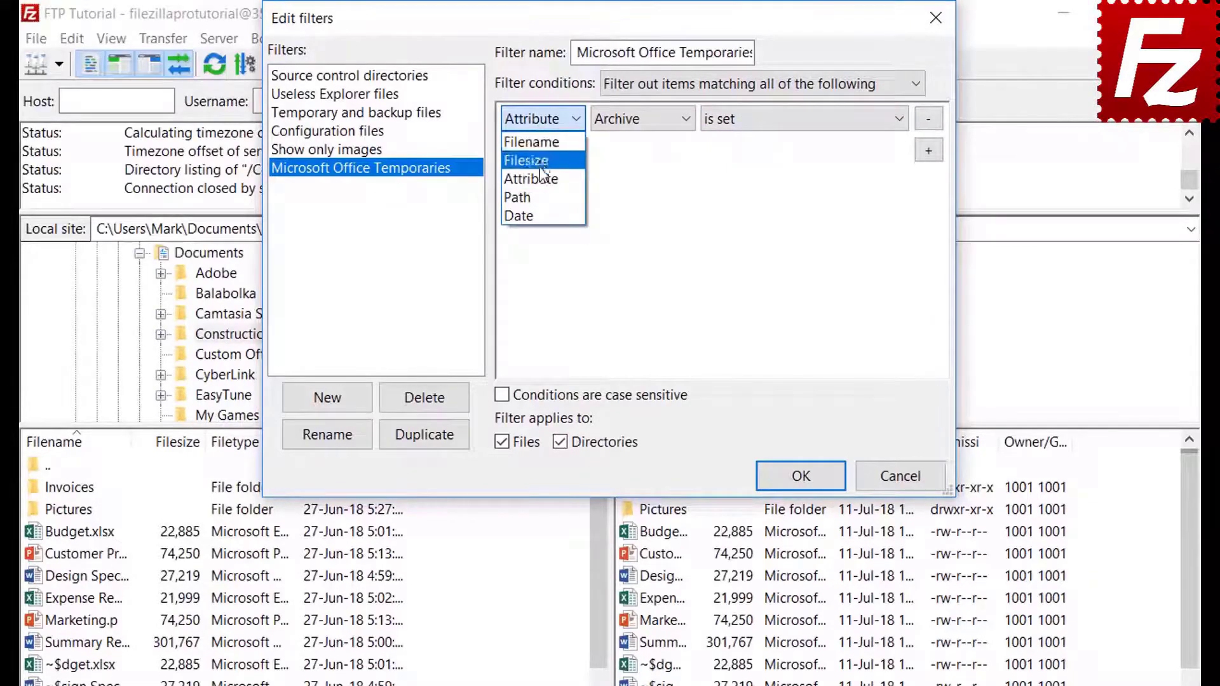
click(542, 199)
click(646, 120)
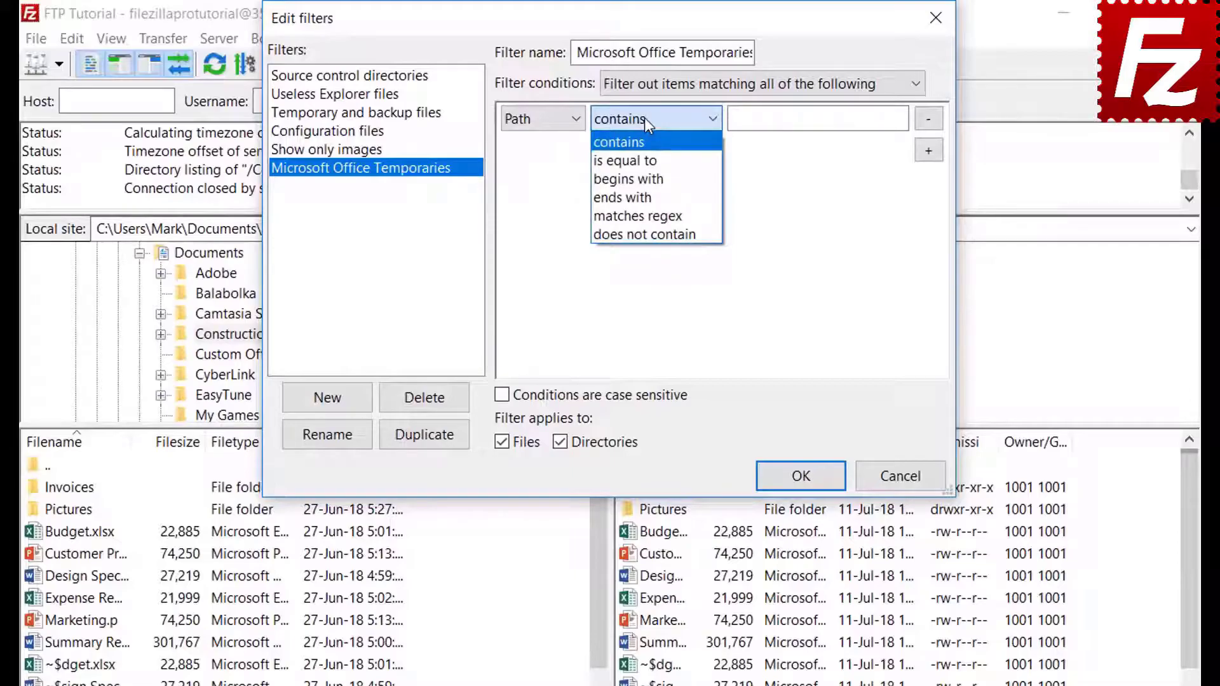
click(644, 117)
click(536, 120)
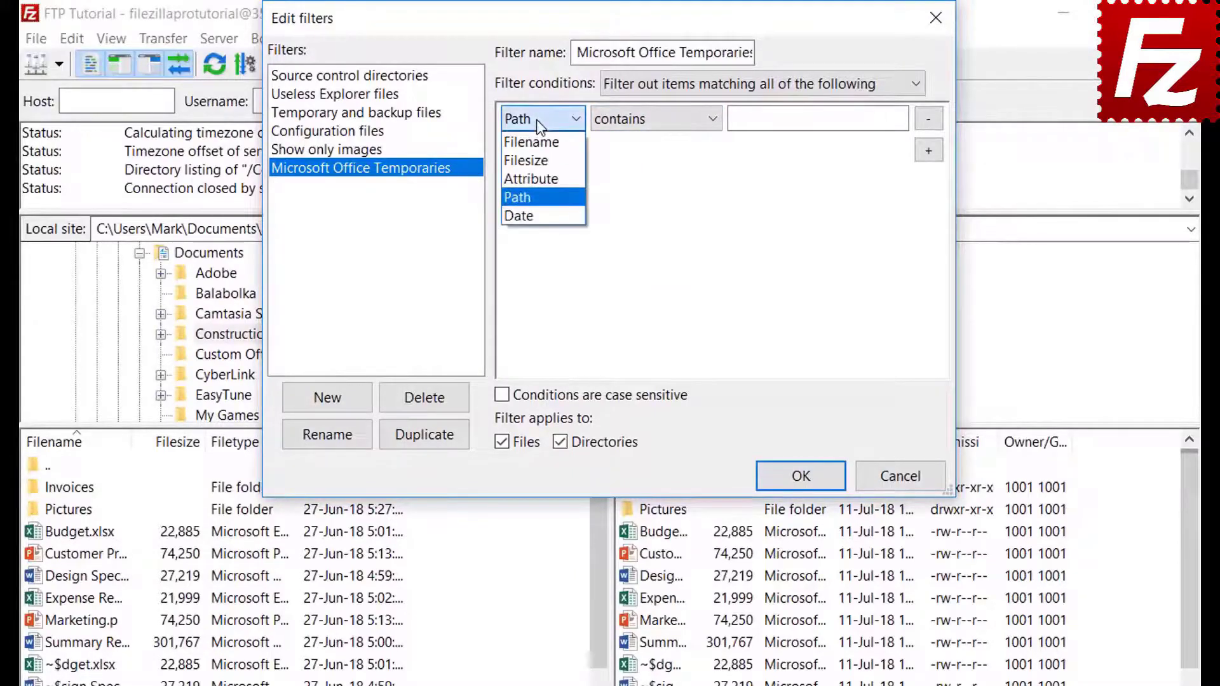
click(535, 217)
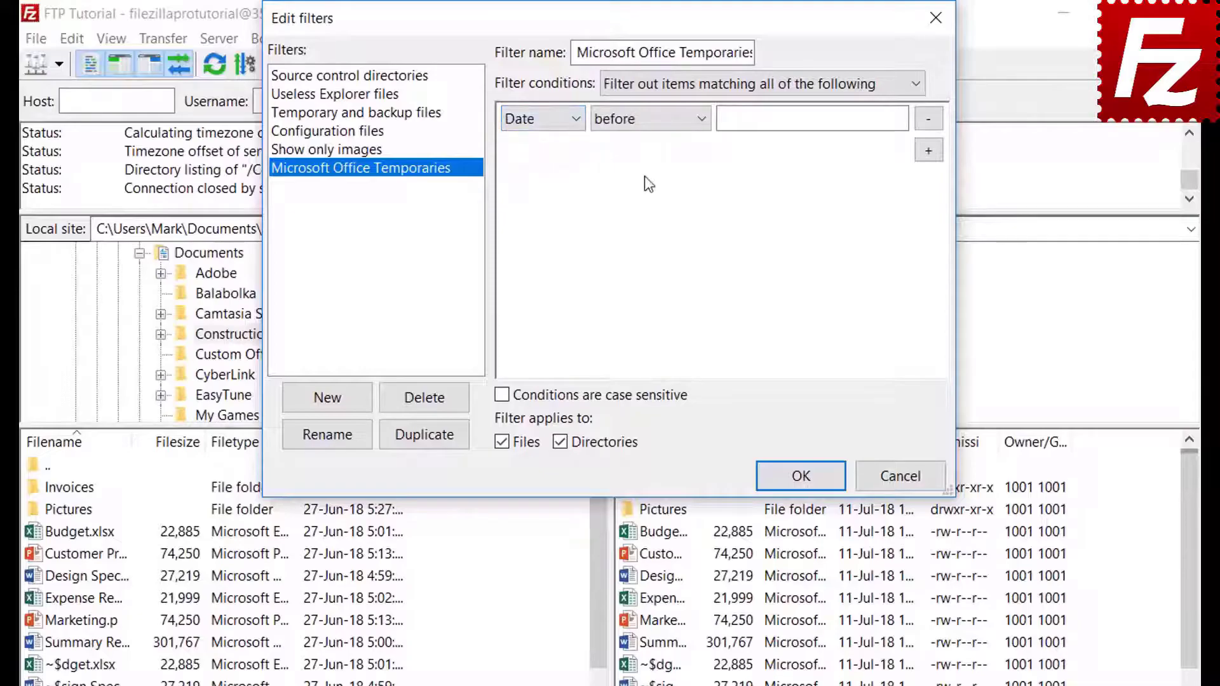
click(647, 122)
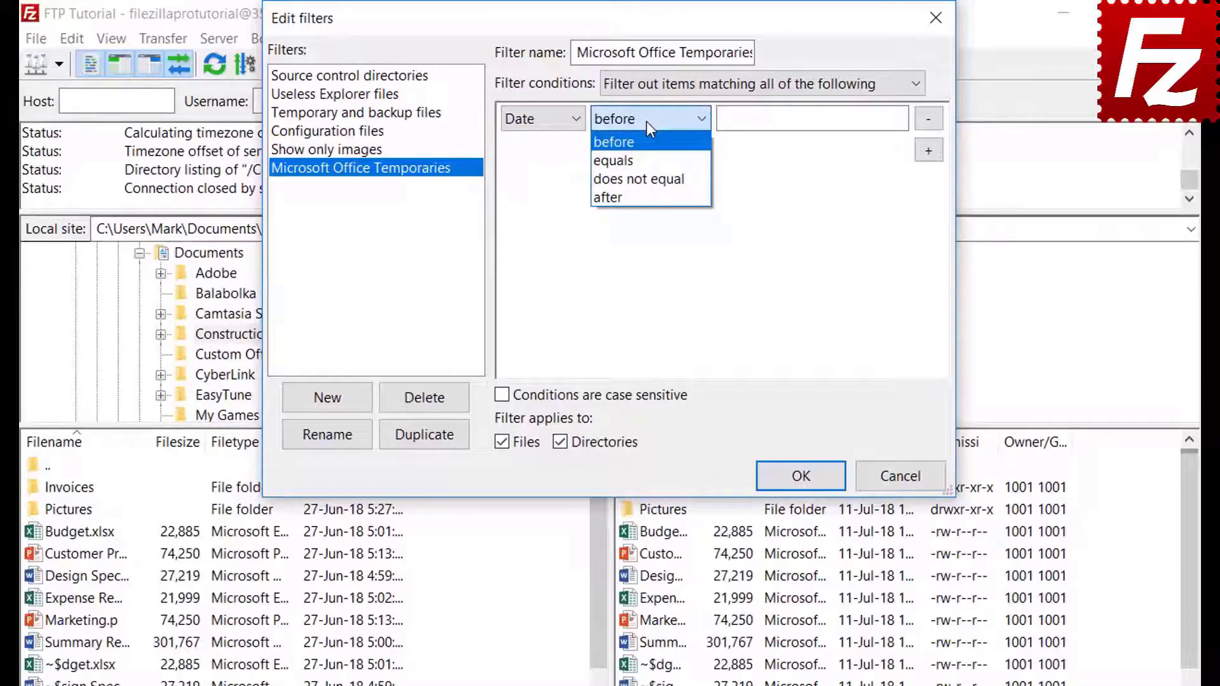
click(646, 120)
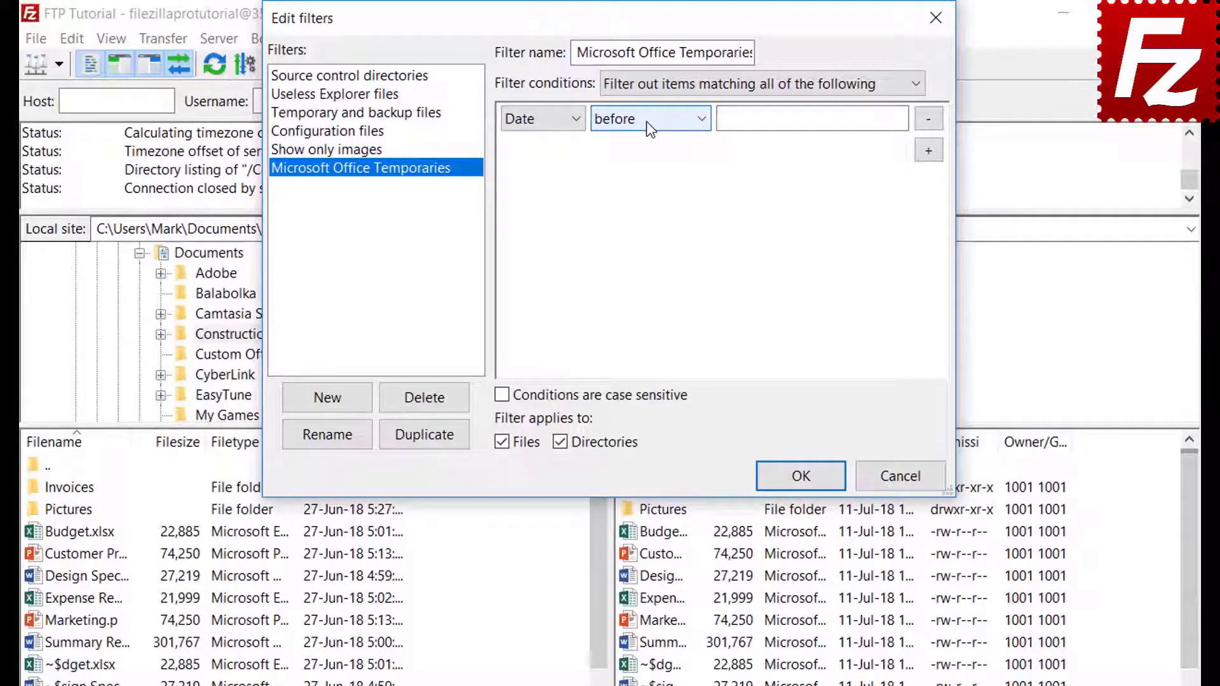
Step: Set the condition to Filename begins with ~$, for files only, and confirm the rule
click(532, 122)
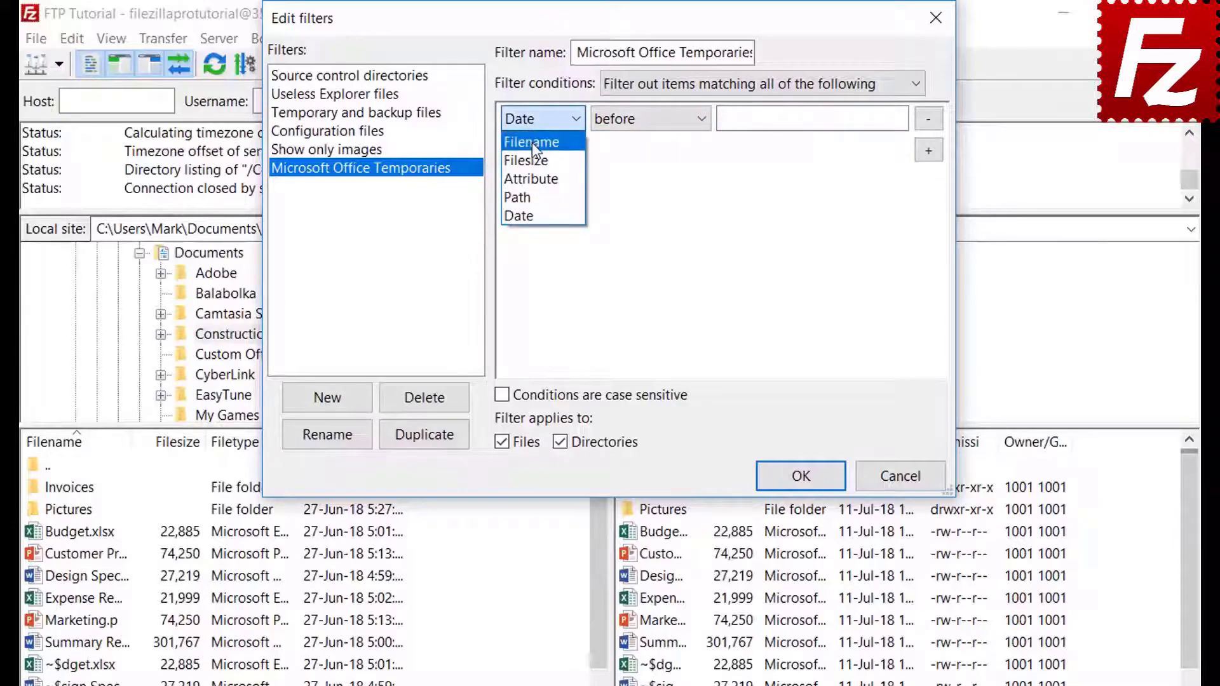
click(531, 142)
click(635, 124)
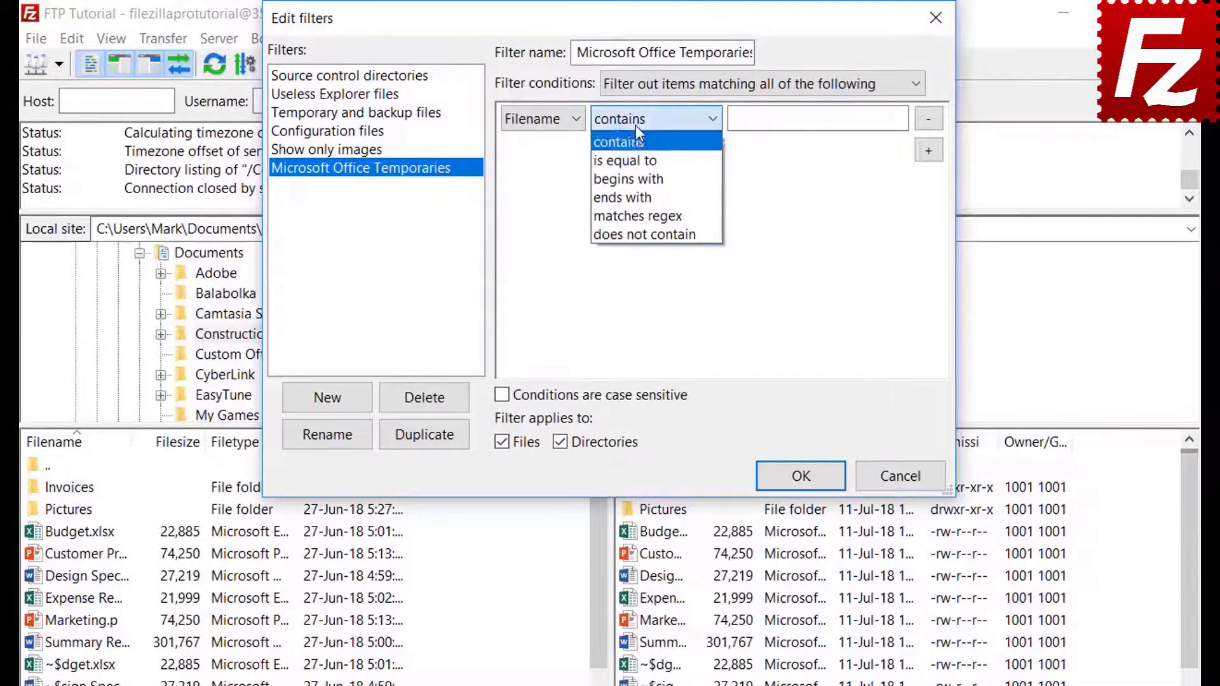
click(638, 178)
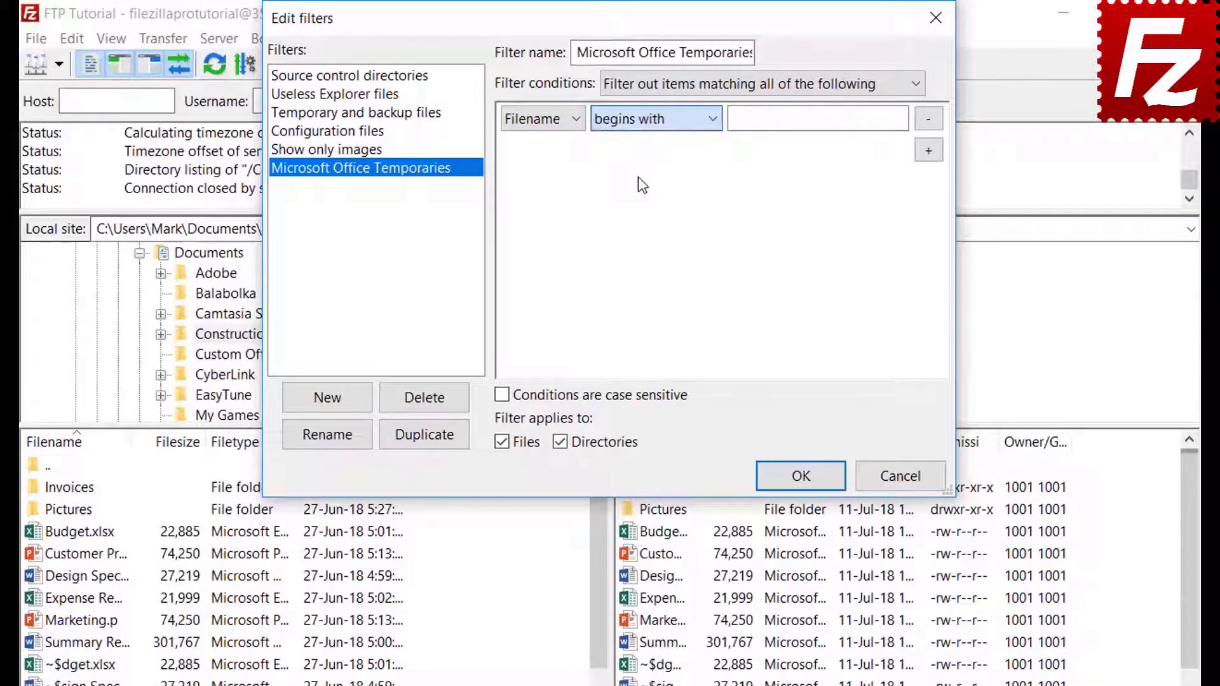
click(758, 125)
text(~$)
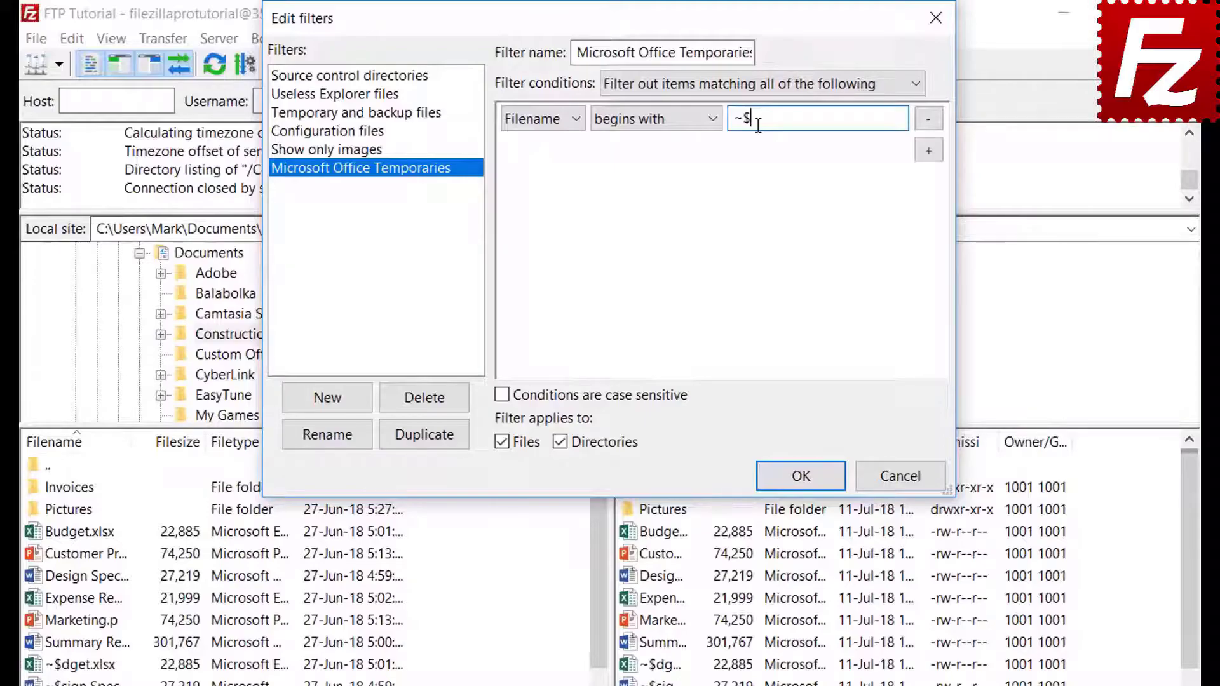
click(563, 441)
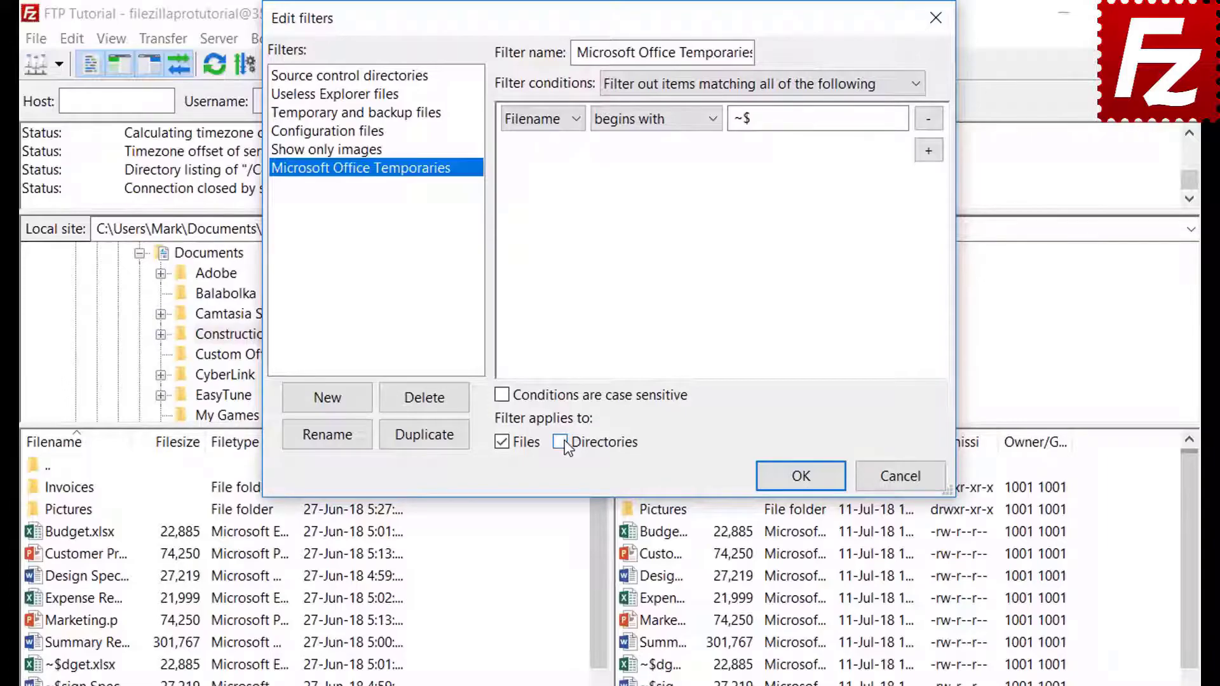
click(800, 477)
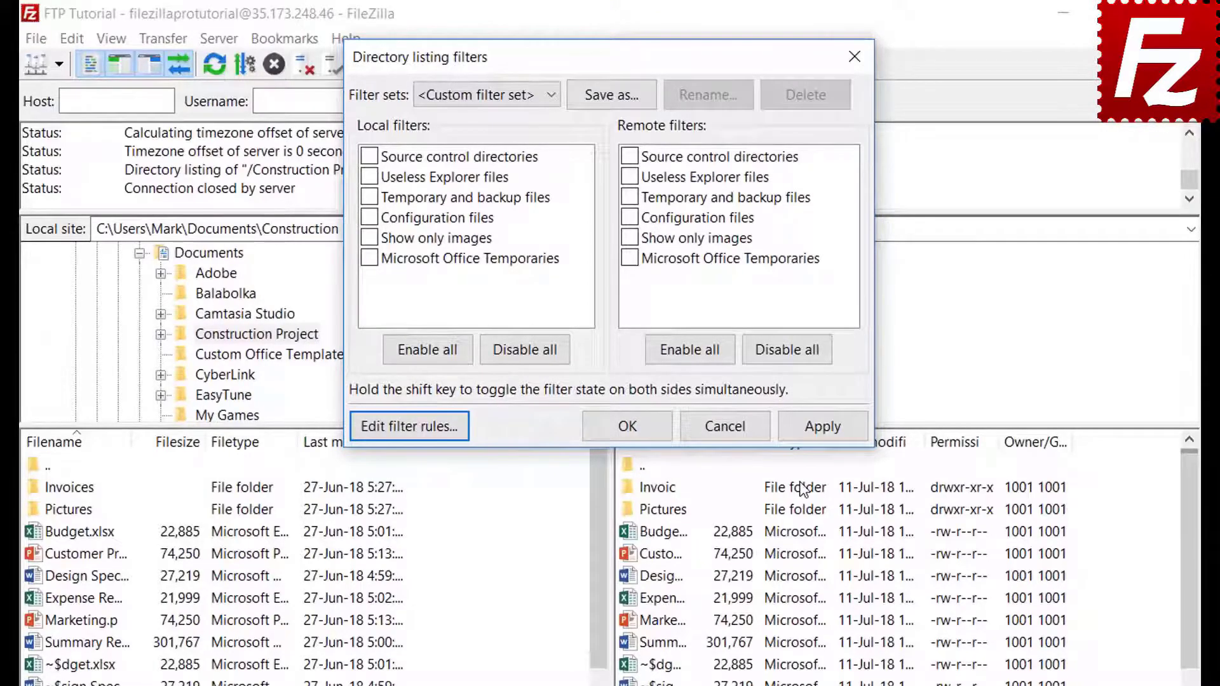
Step: Apply the Office Temporaries filter to the local listing, then remove it again
click(370, 258)
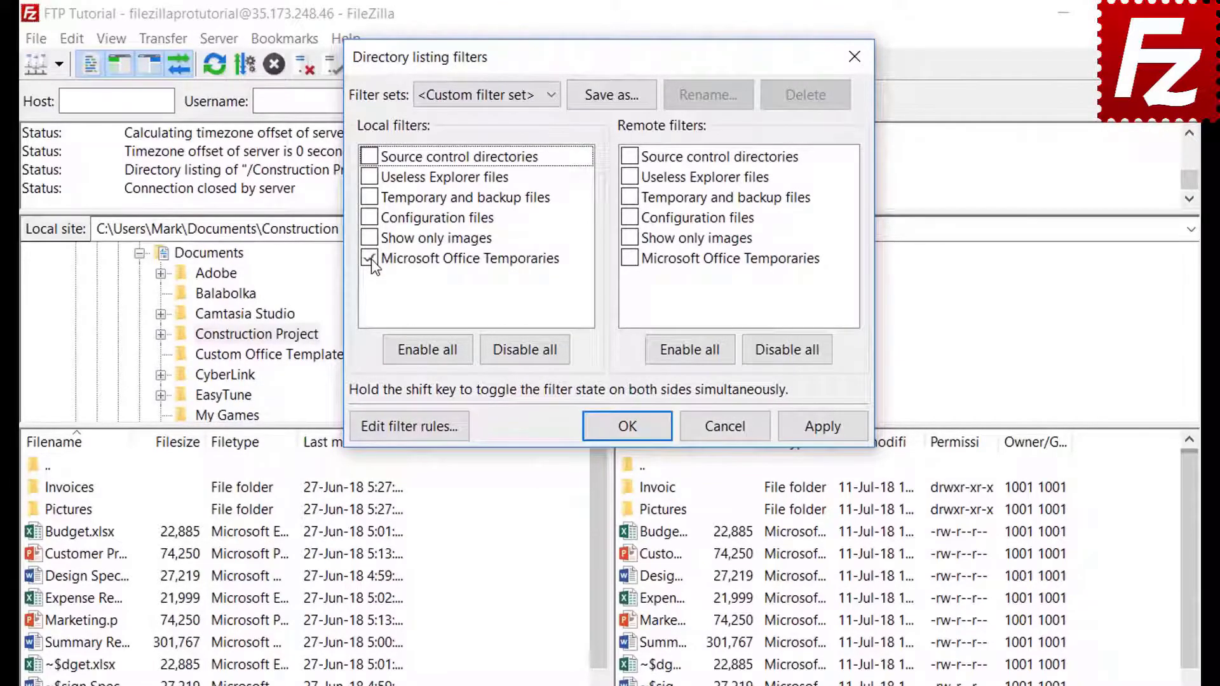
click(824, 429)
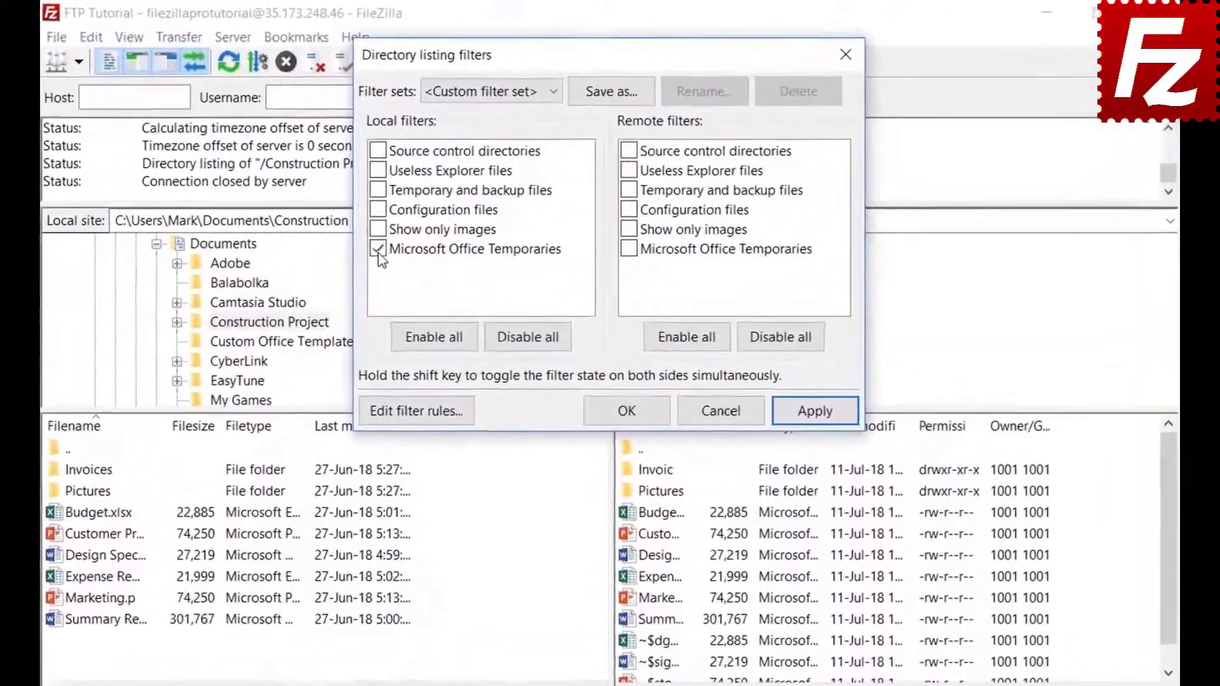
click(424, 202)
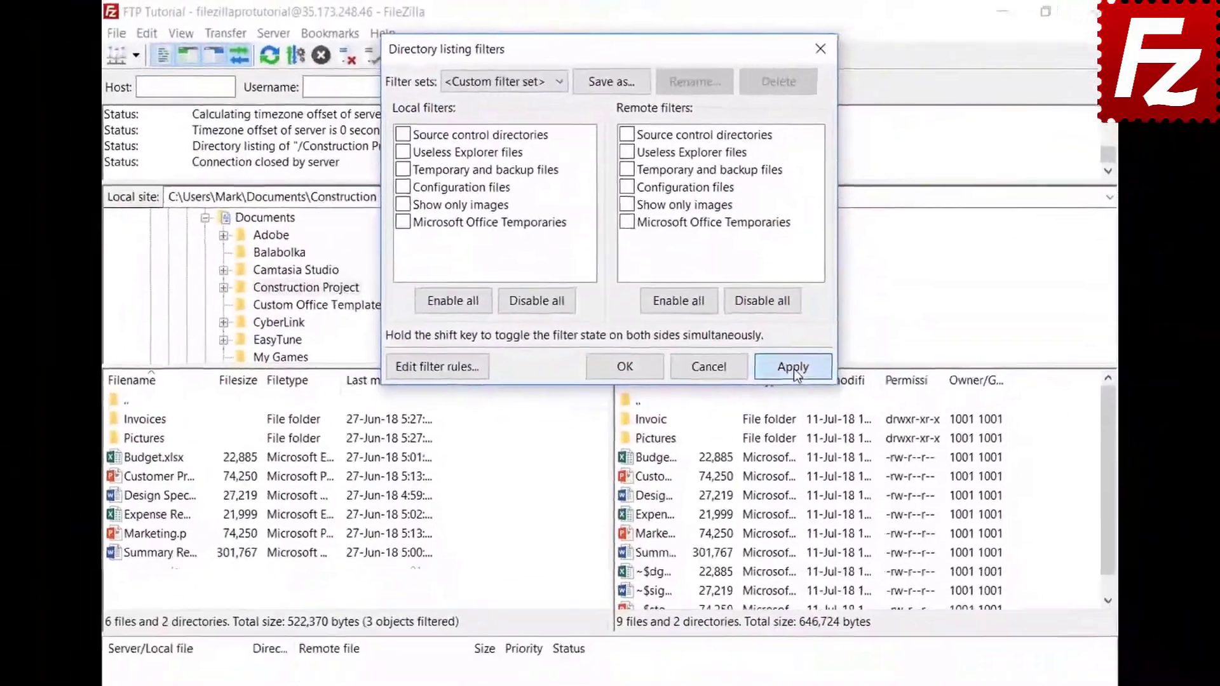
click(819, 422)
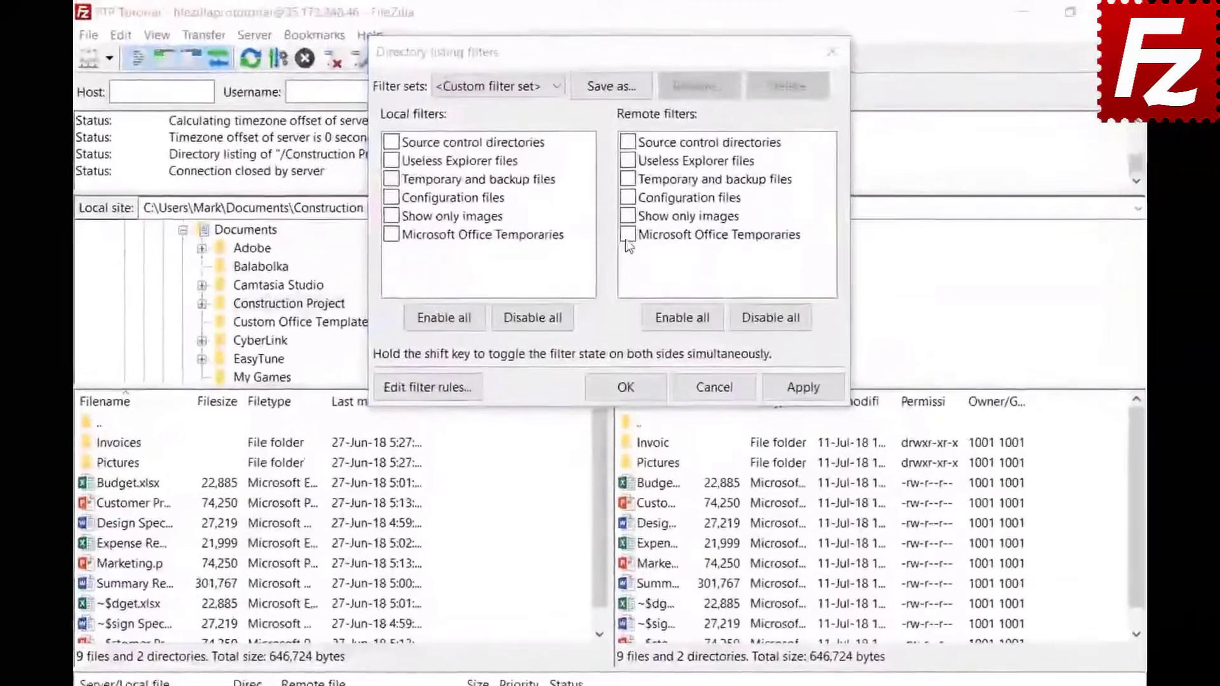
Step: Apply the filter to the remote listing only and start saving the filter set
click(626, 200)
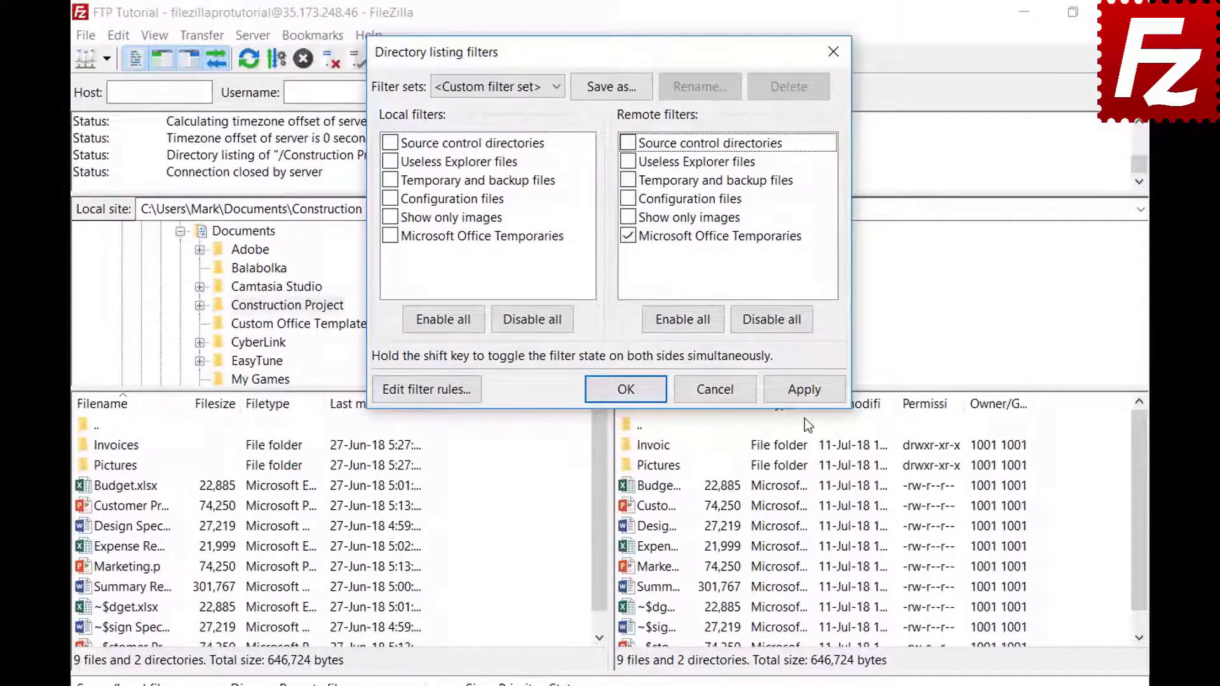
click(802, 393)
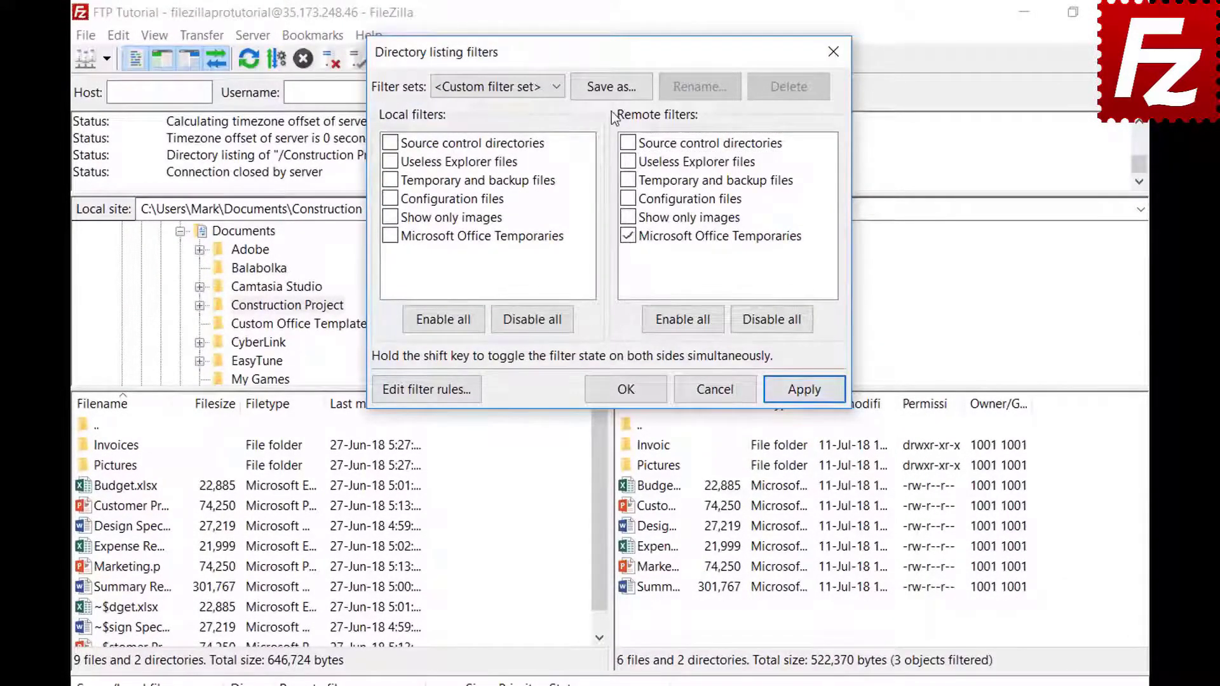
click(611, 86)
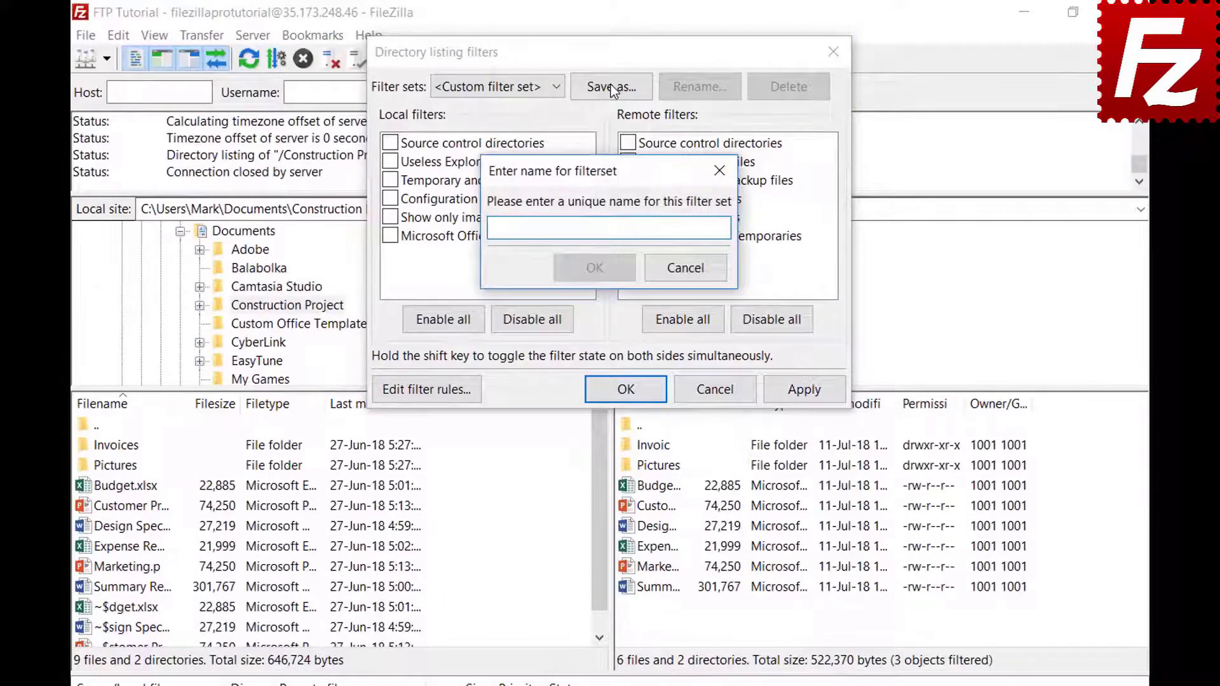
Step: Save the filter set as 'Project' and close the Directory listing filters
text(Project)
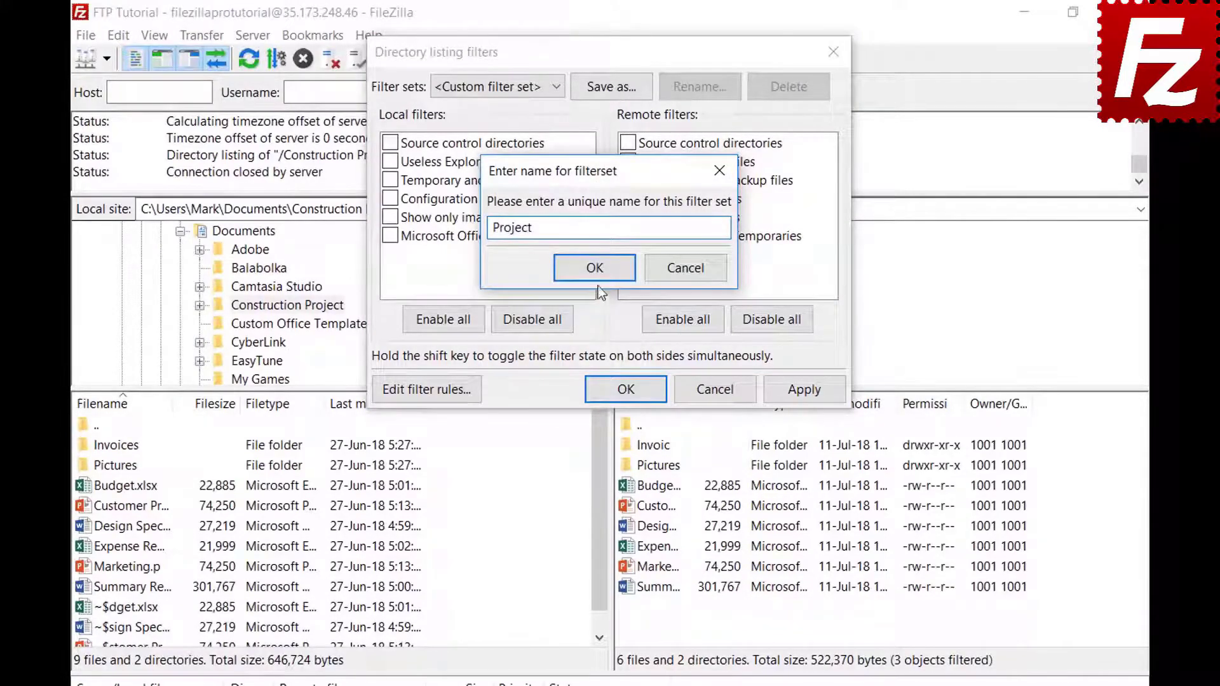
click(596, 270)
click(643, 390)
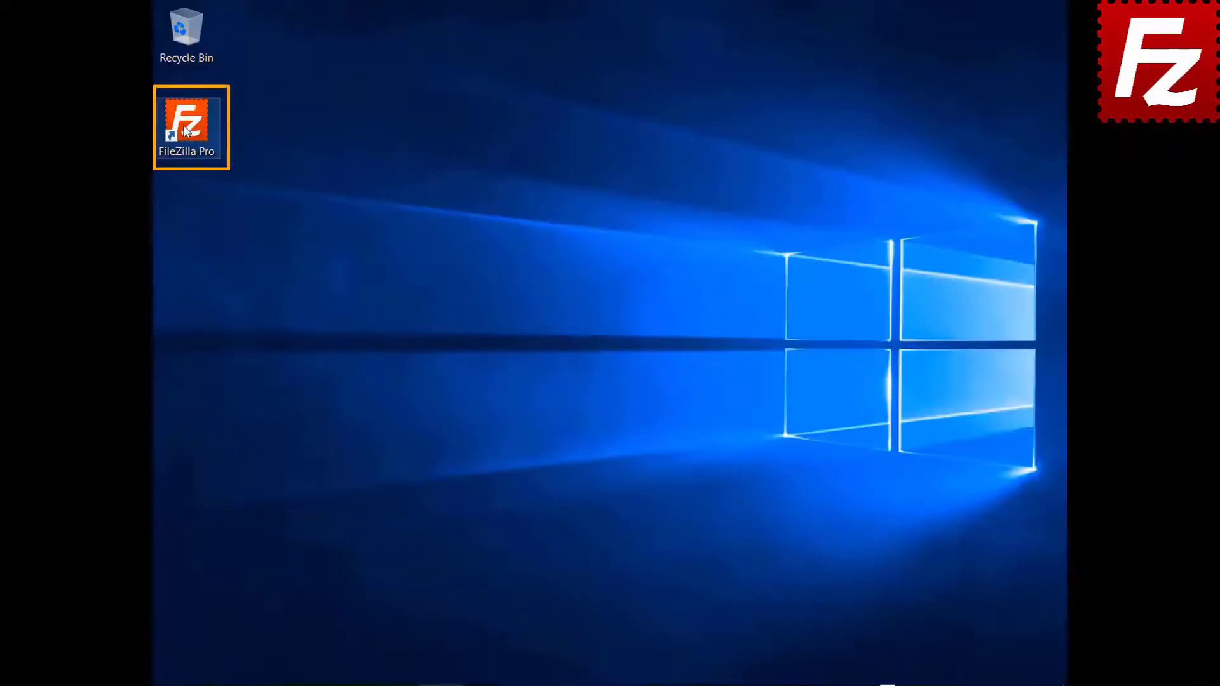
Step: Launch FileZilla Pro and connect to the saved FTP connection site
double_click(186, 131)
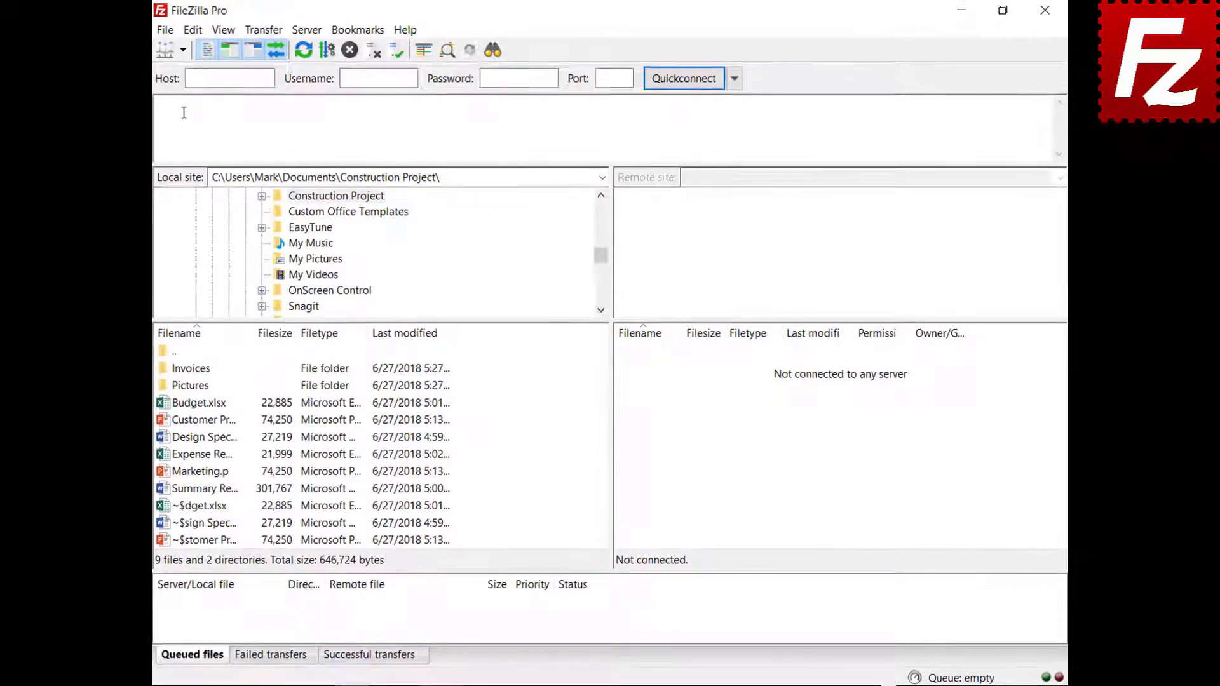
click(183, 50)
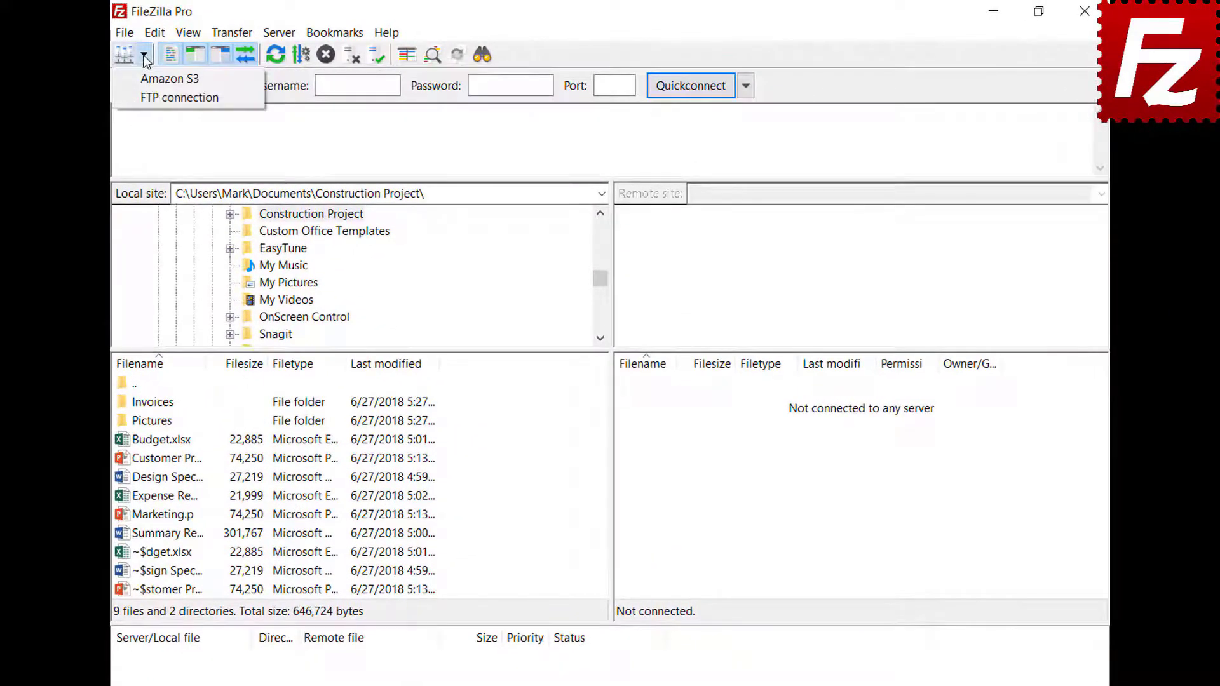
click(154, 99)
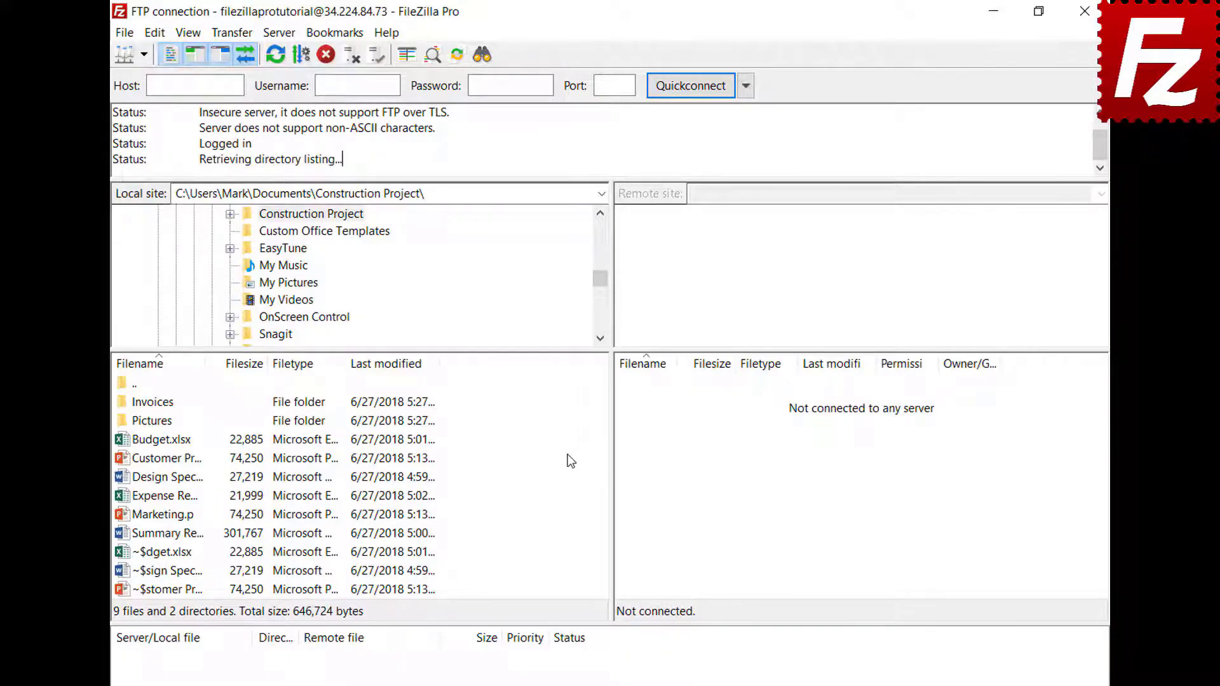
Step: Open a second tab, connect it to Amazon S3, and compare both sessions
click(125, 36)
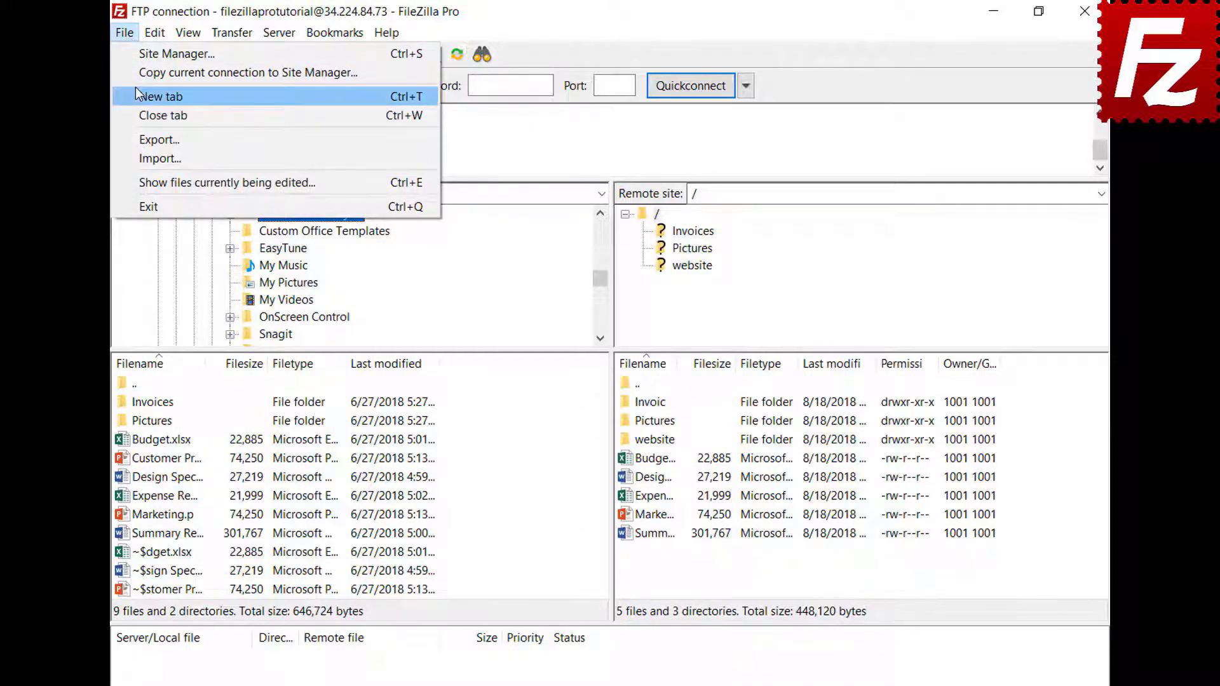
click(137, 95)
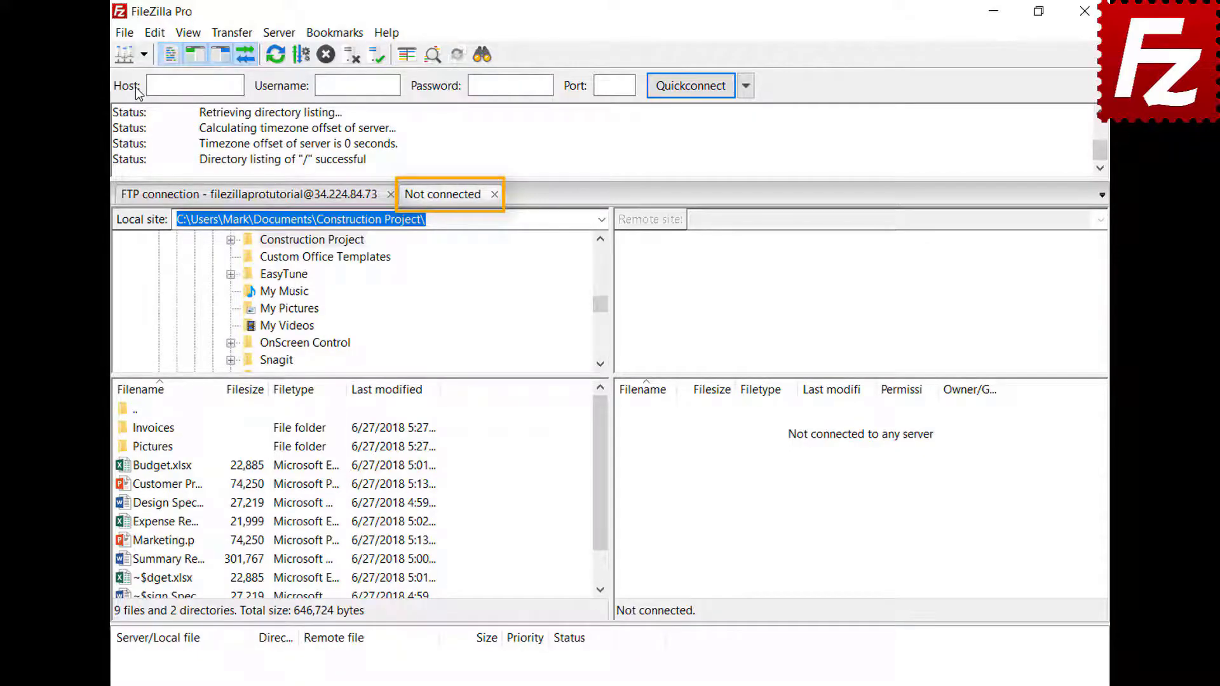
click(293, 198)
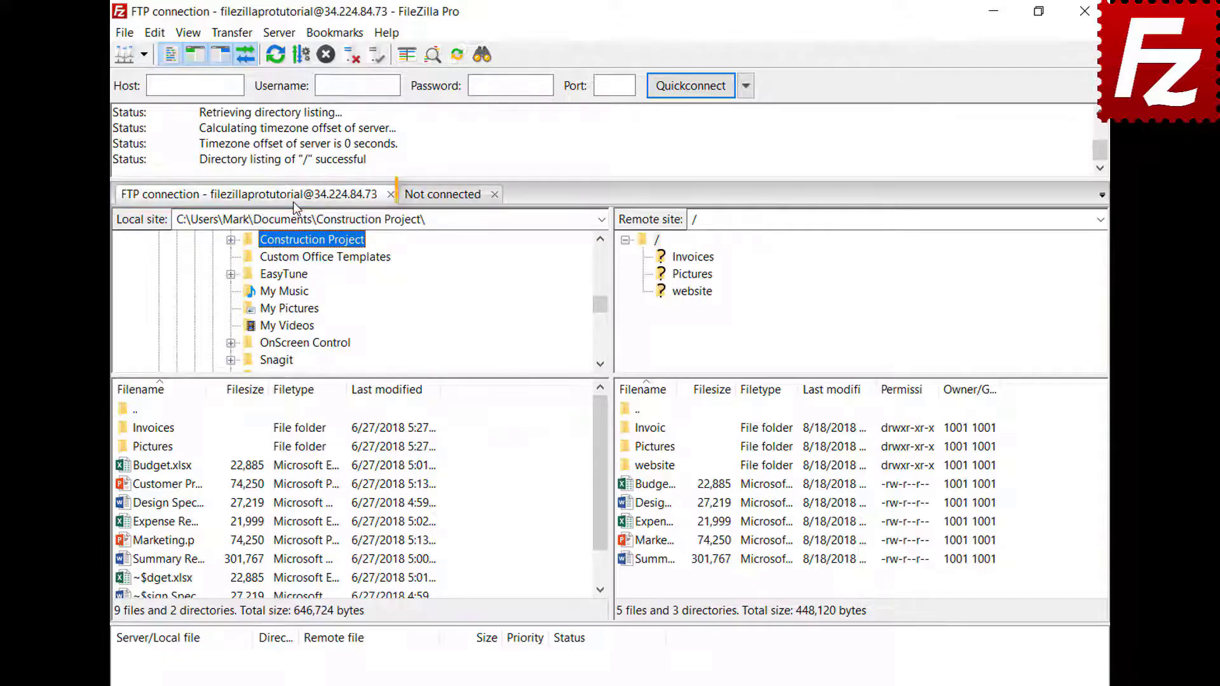
click(445, 197)
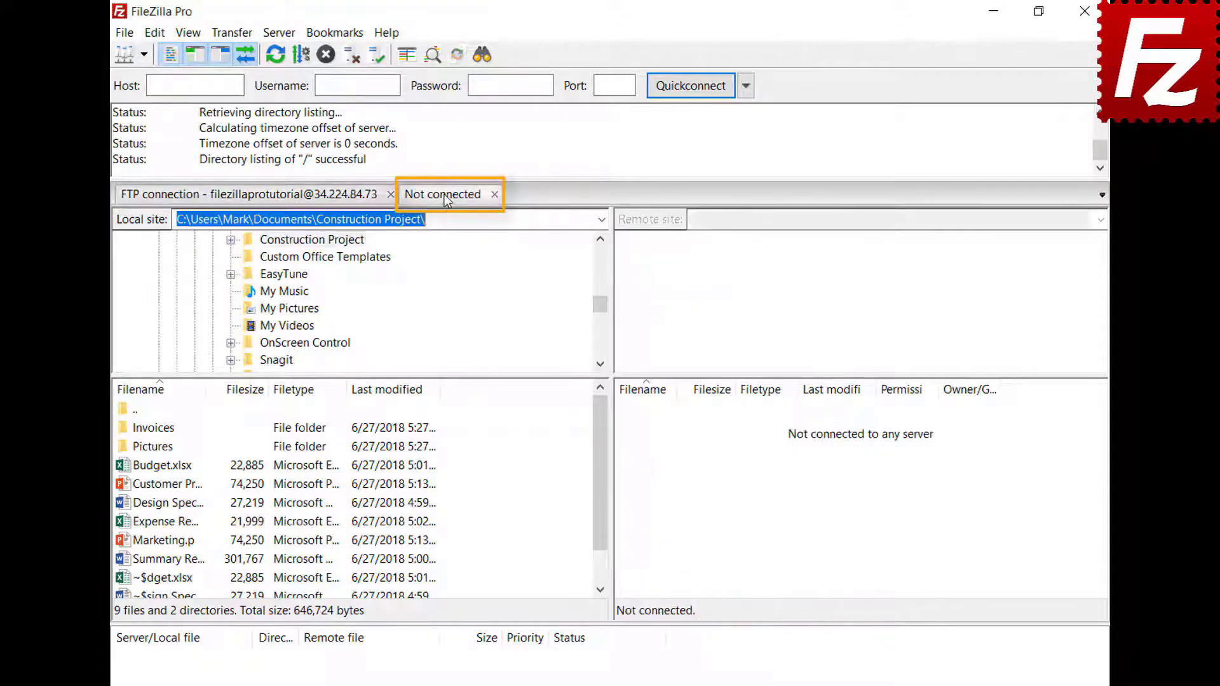
click(143, 55)
click(149, 78)
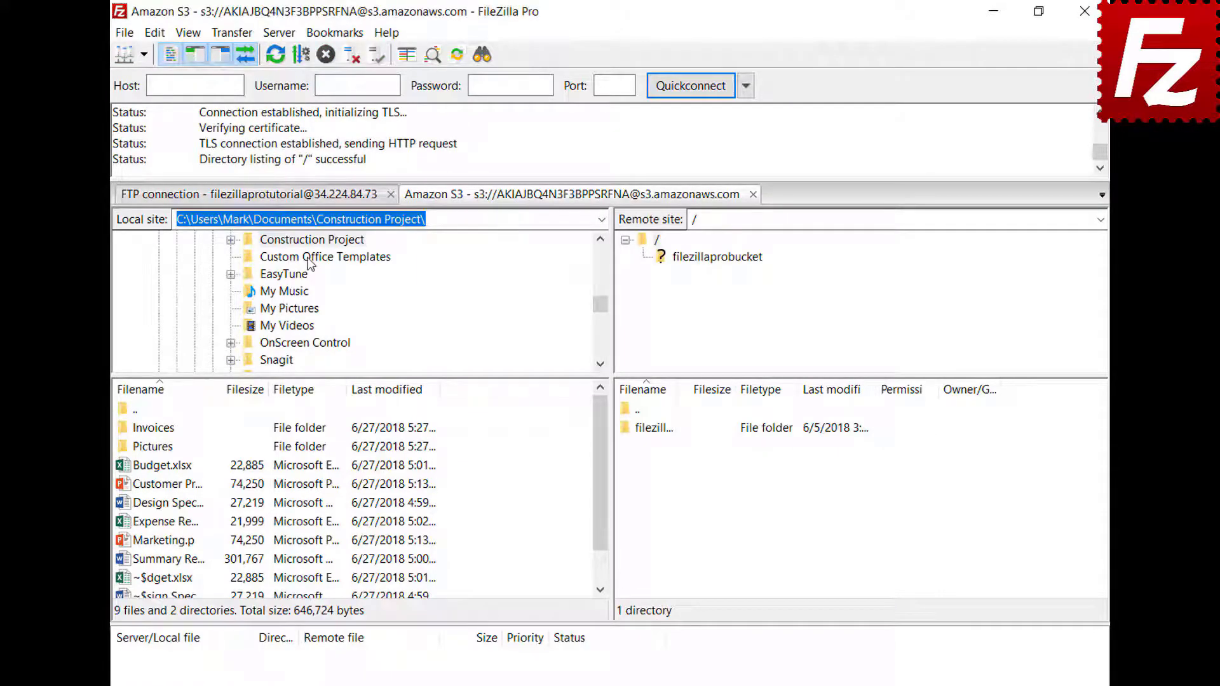
click(308, 200)
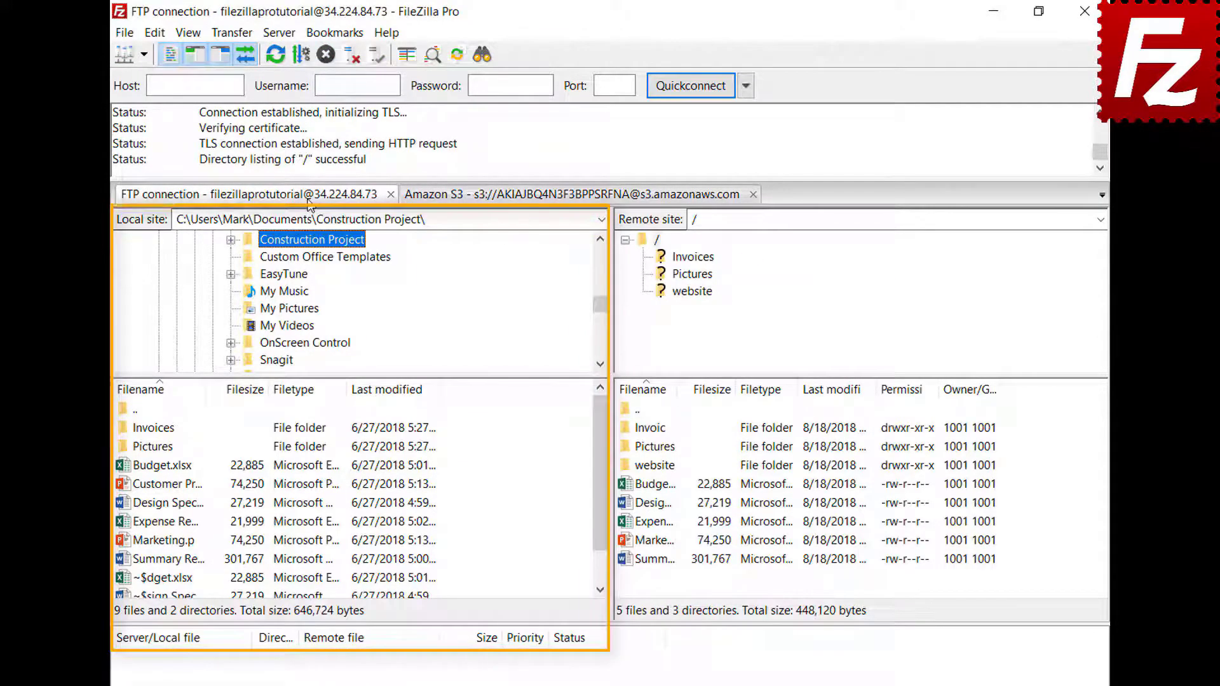
click(530, 197)
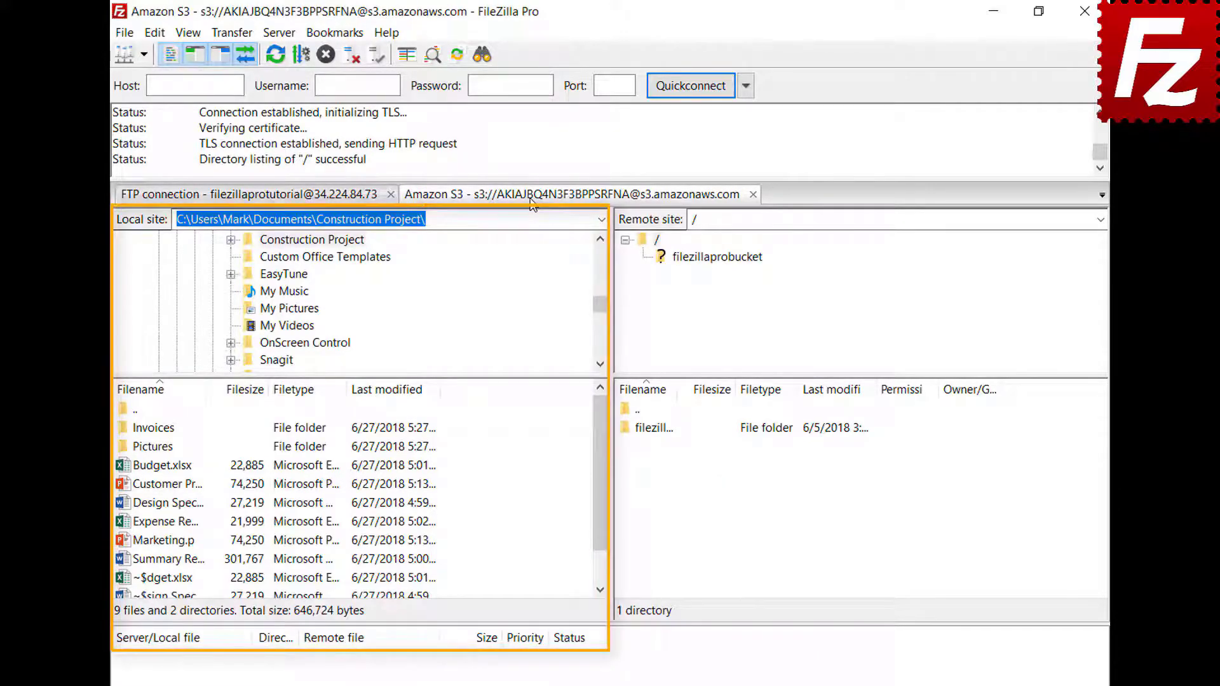
click(155, 34)
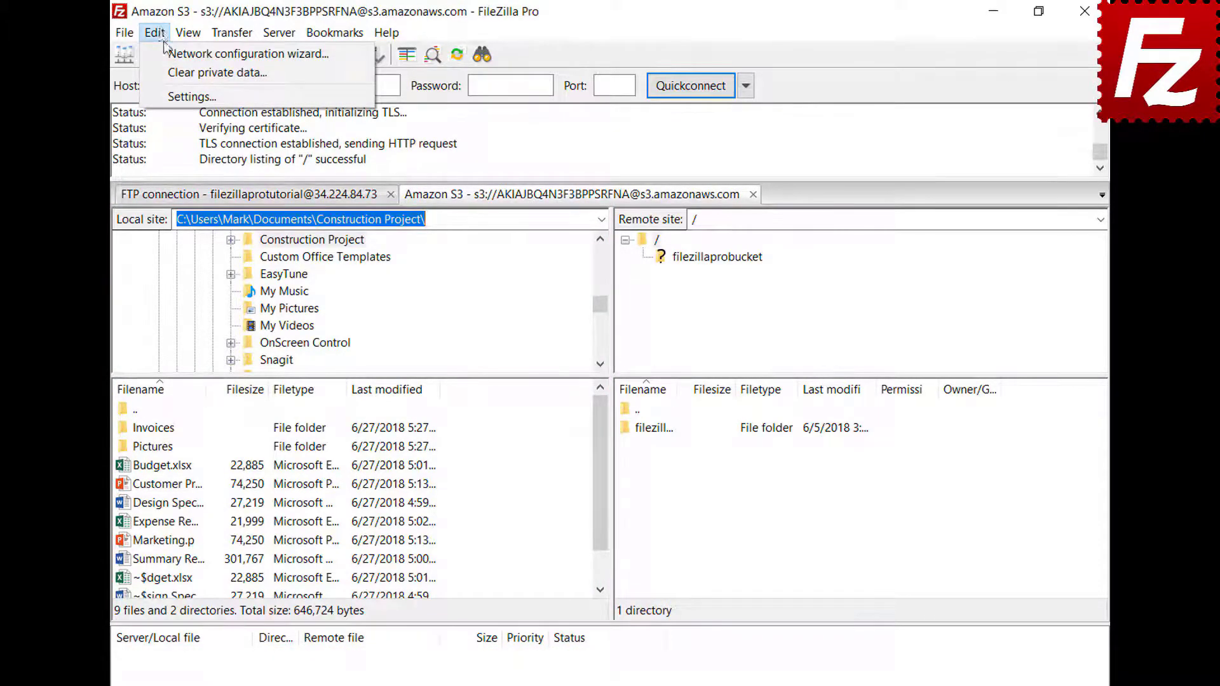
Step: Enable restoring tabs and reconnecting at startup, verify by relaunching, and close the Amazon S3 session
click(171, 94)
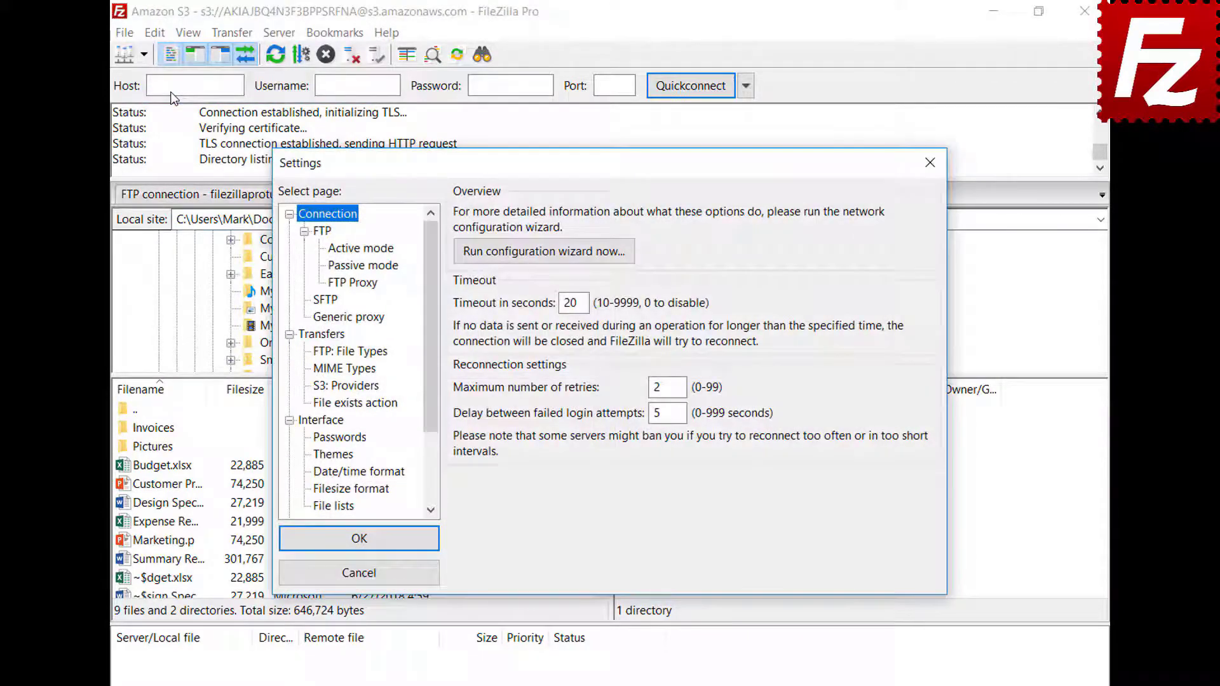
click(339, 421)
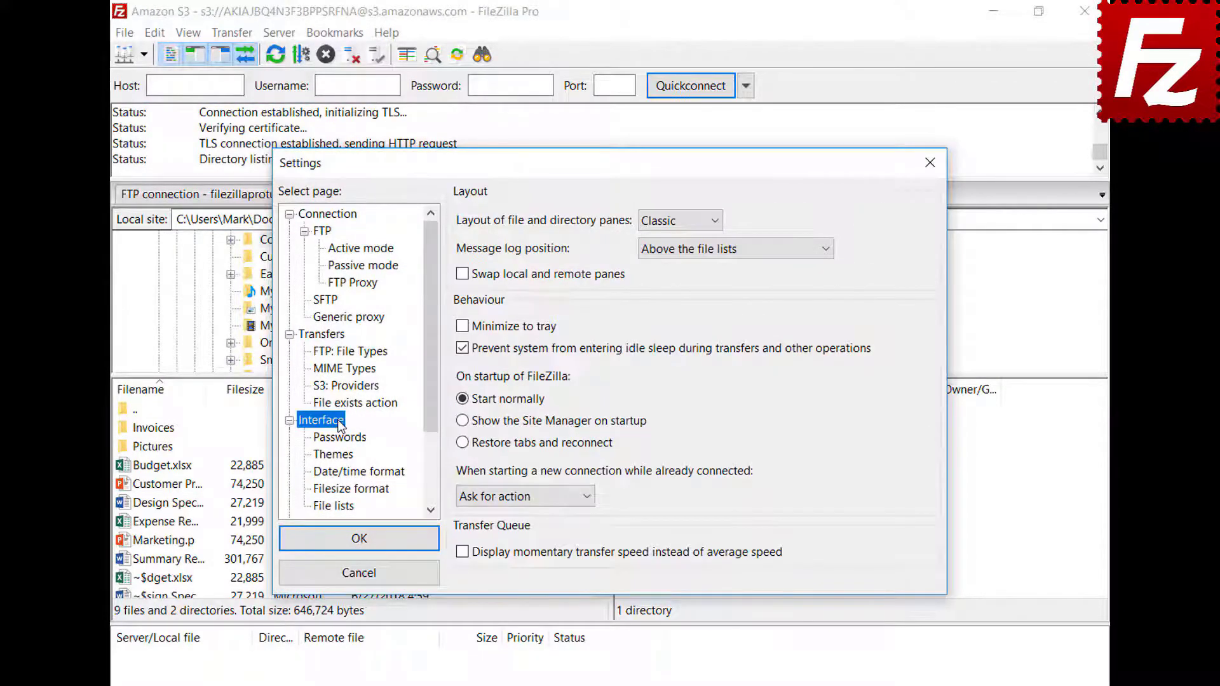
click(462, 443)
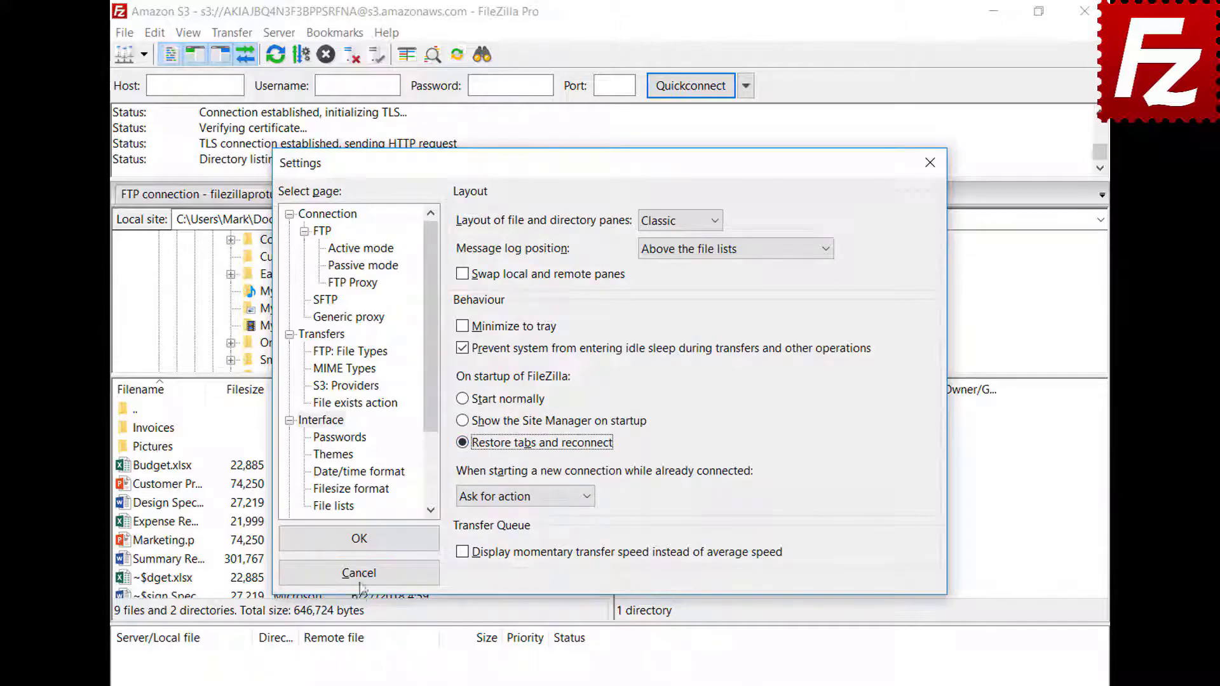
click(367, 540)
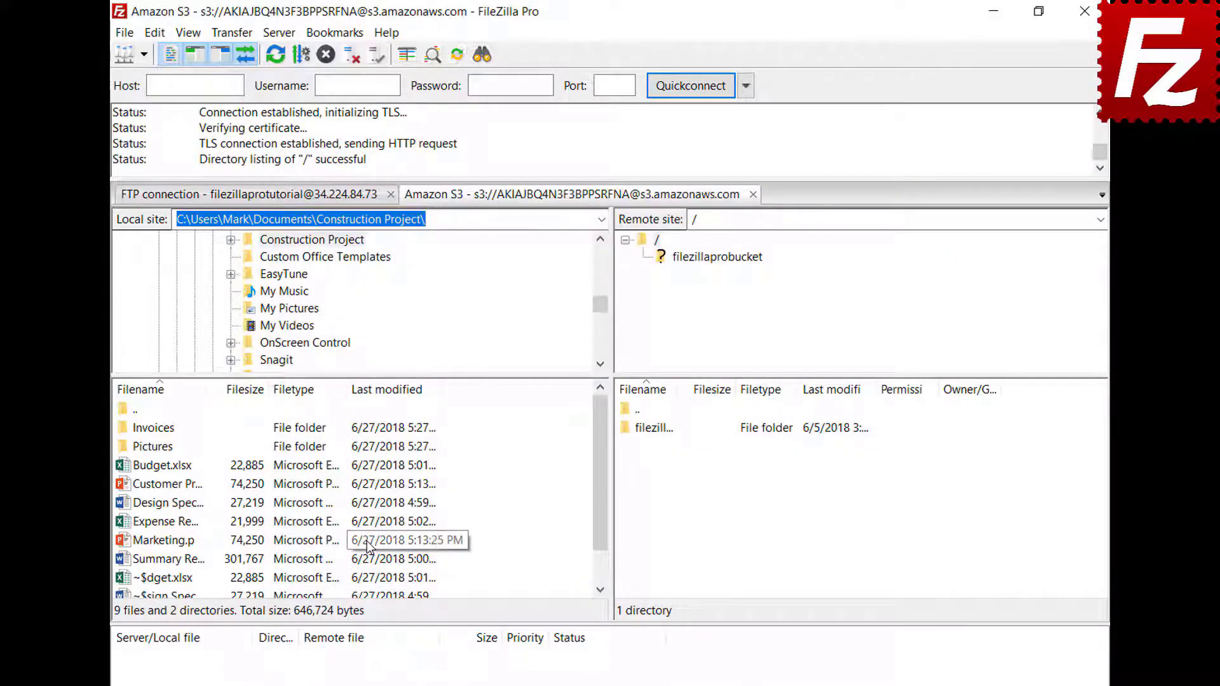
click(1085, 11)
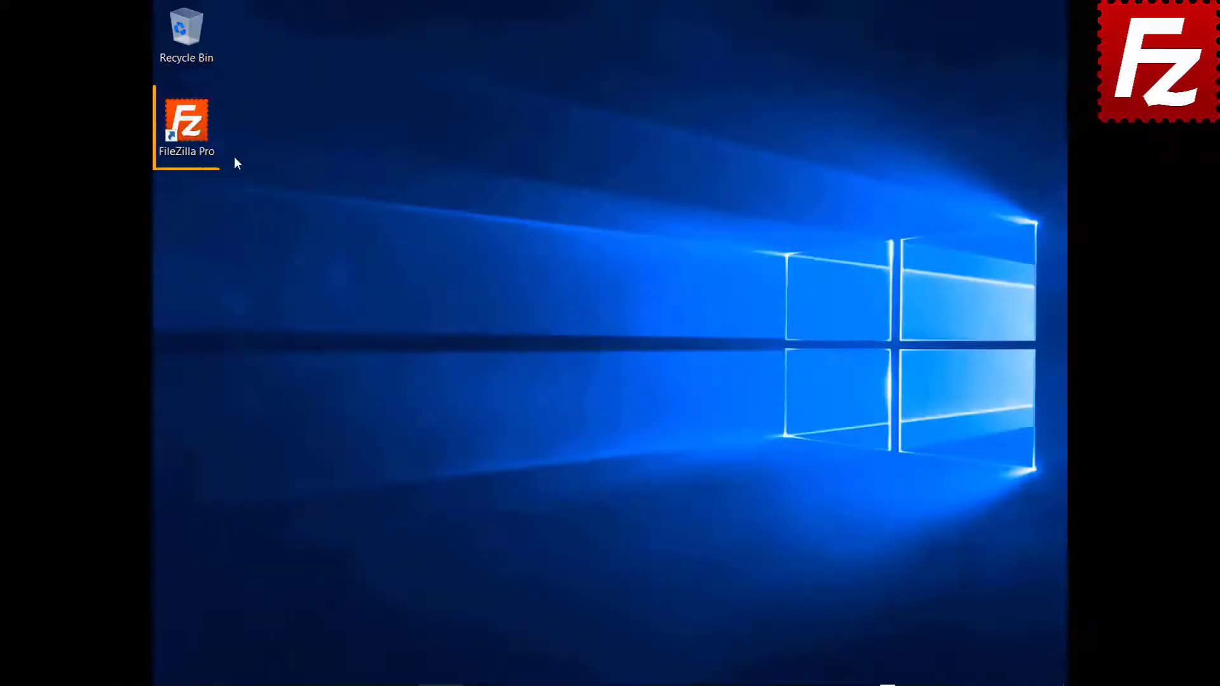
double_click(186, 124)
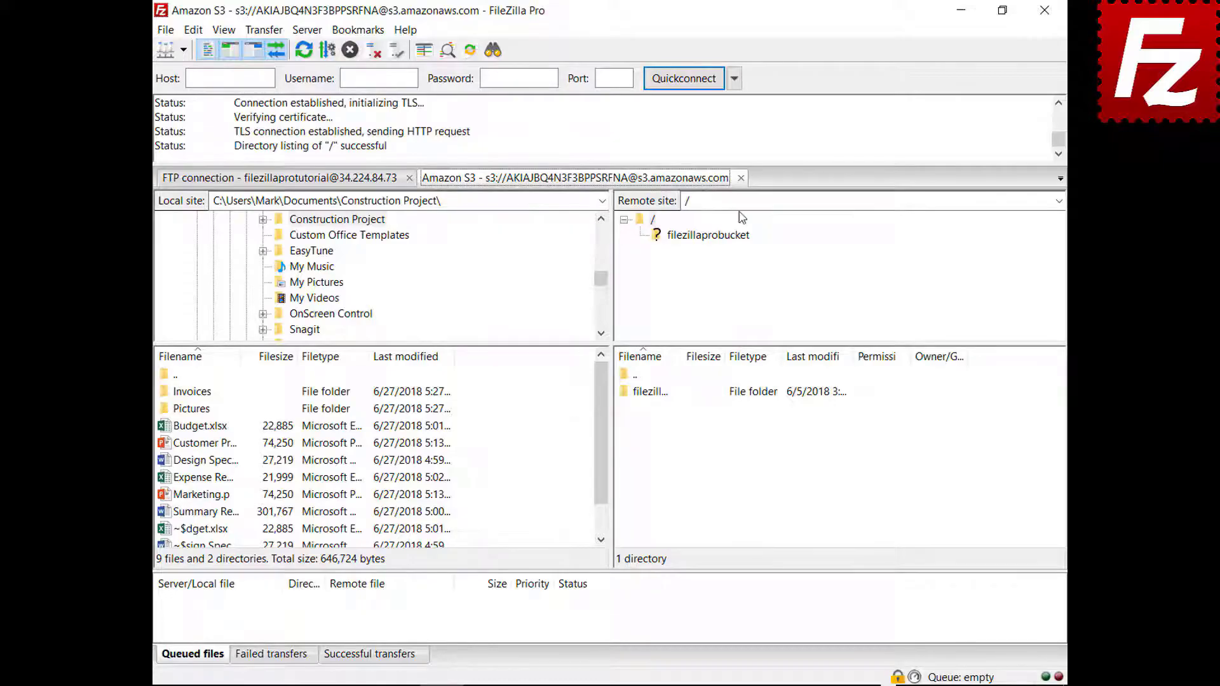
click(741, 178)
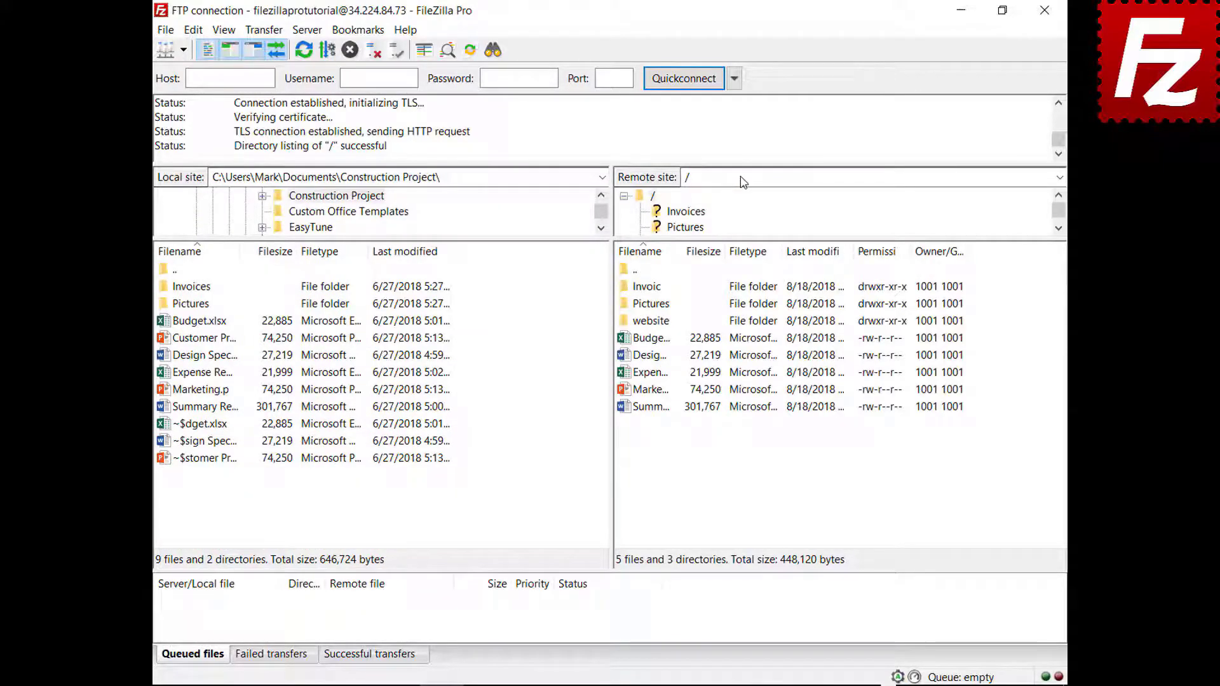
Step: Set 'When starting a new connection while already connected' to Connect in new tab
click(193, 30)
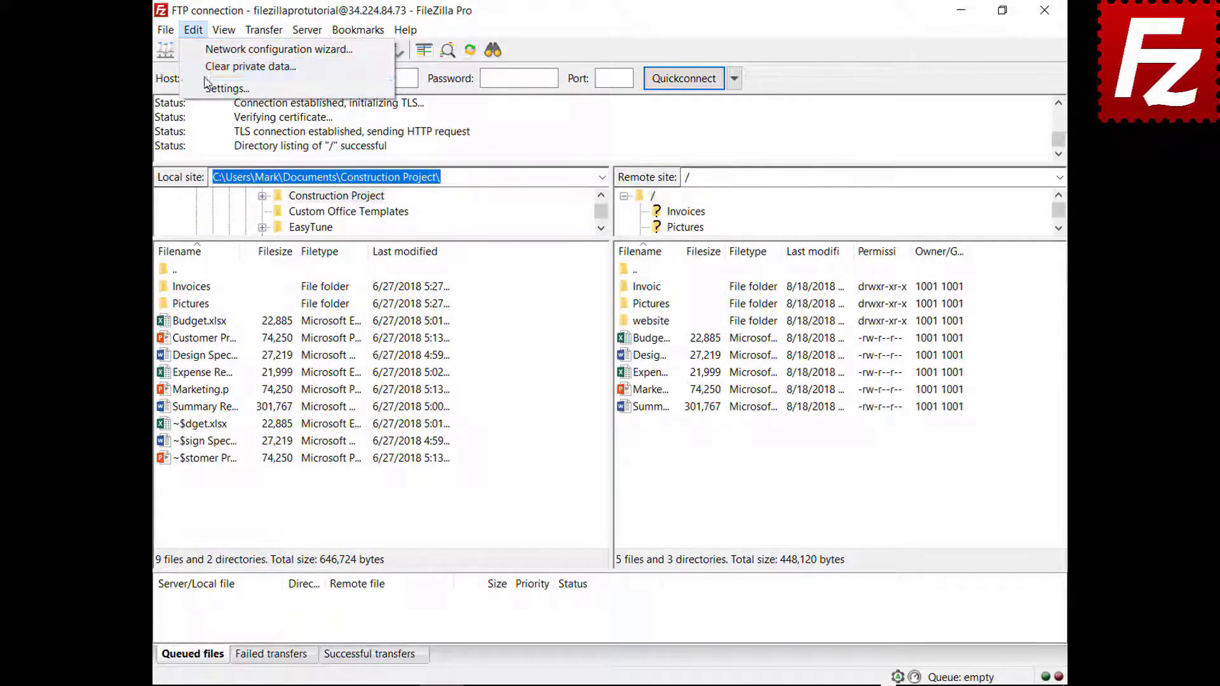
click(227, 89)
click(345, 384)
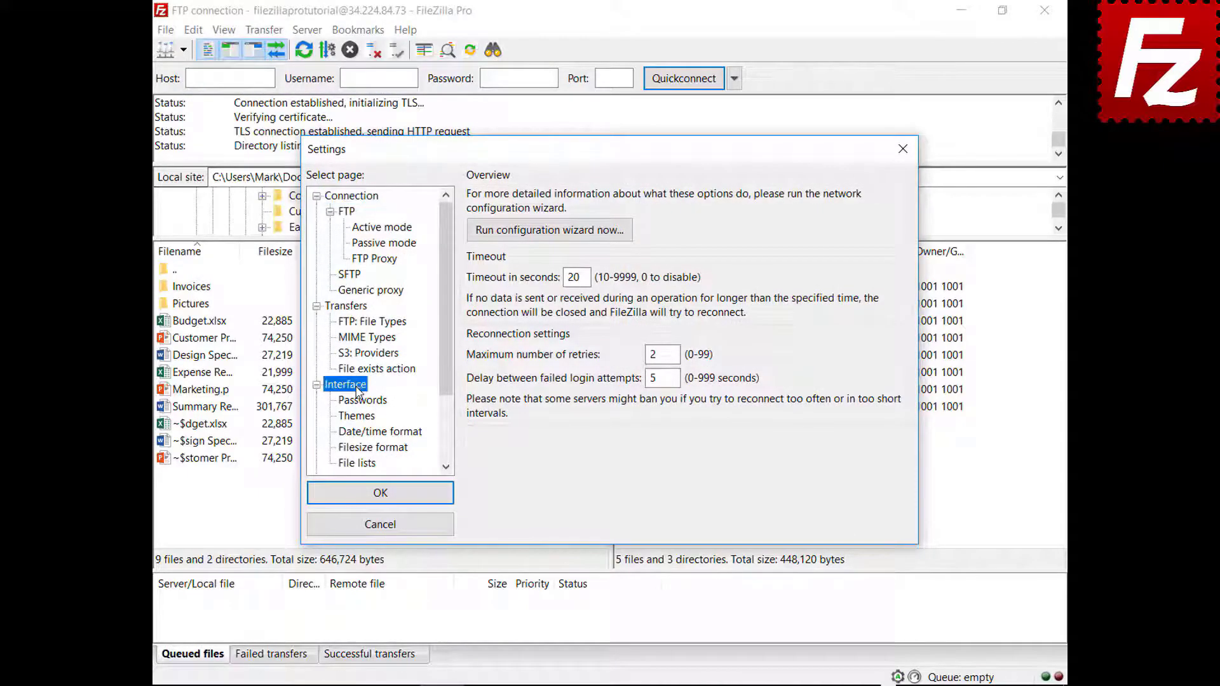
click(590, 455)
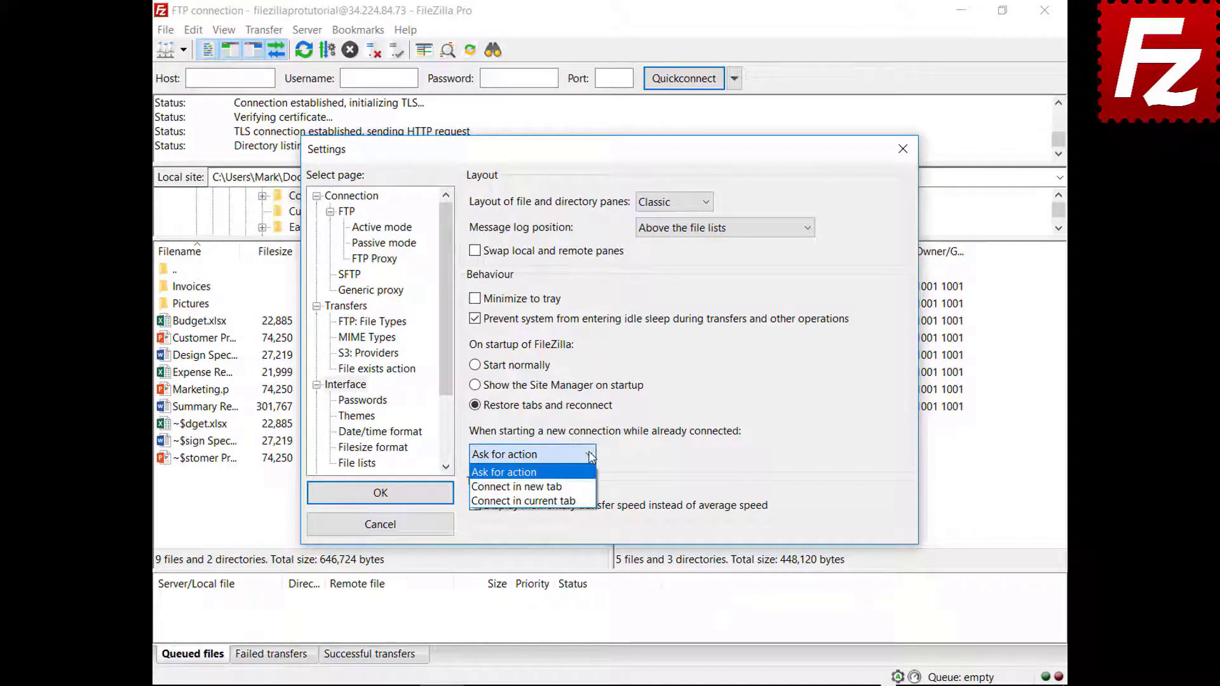
click(573, 487)
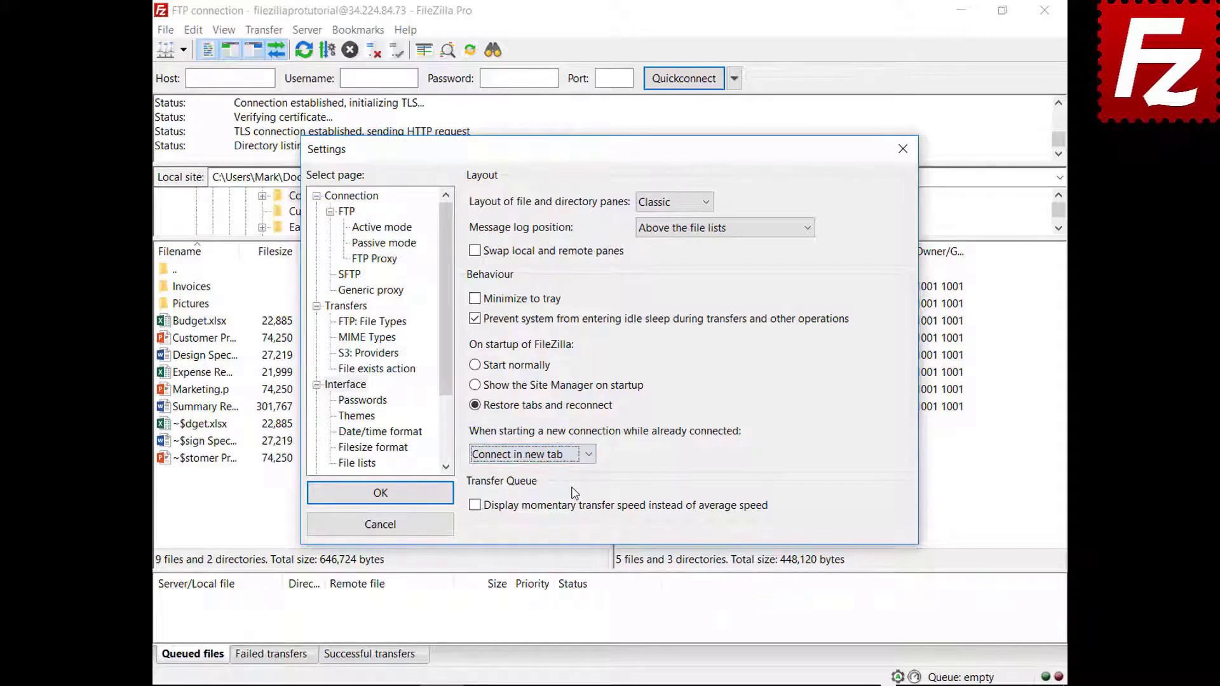
click(381, 494)
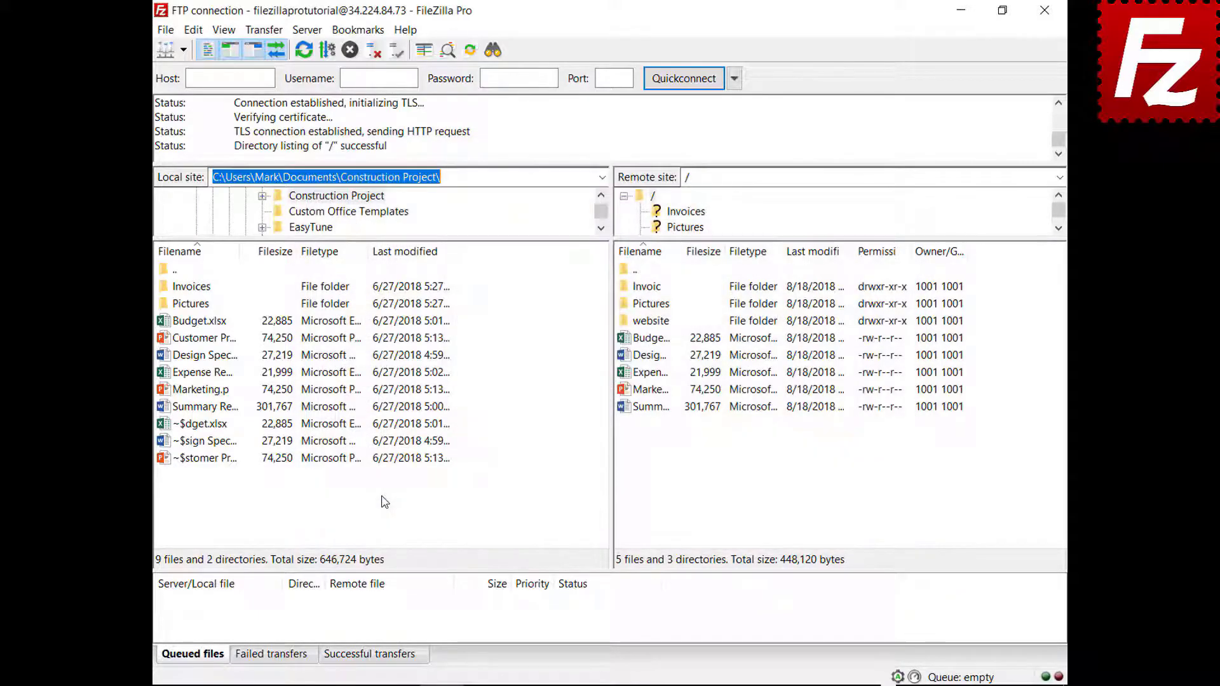
click(183, 49)
Step: Connect to the saved Amazon S3 site, then relaunch FileZilla Pro
click(191, 74)
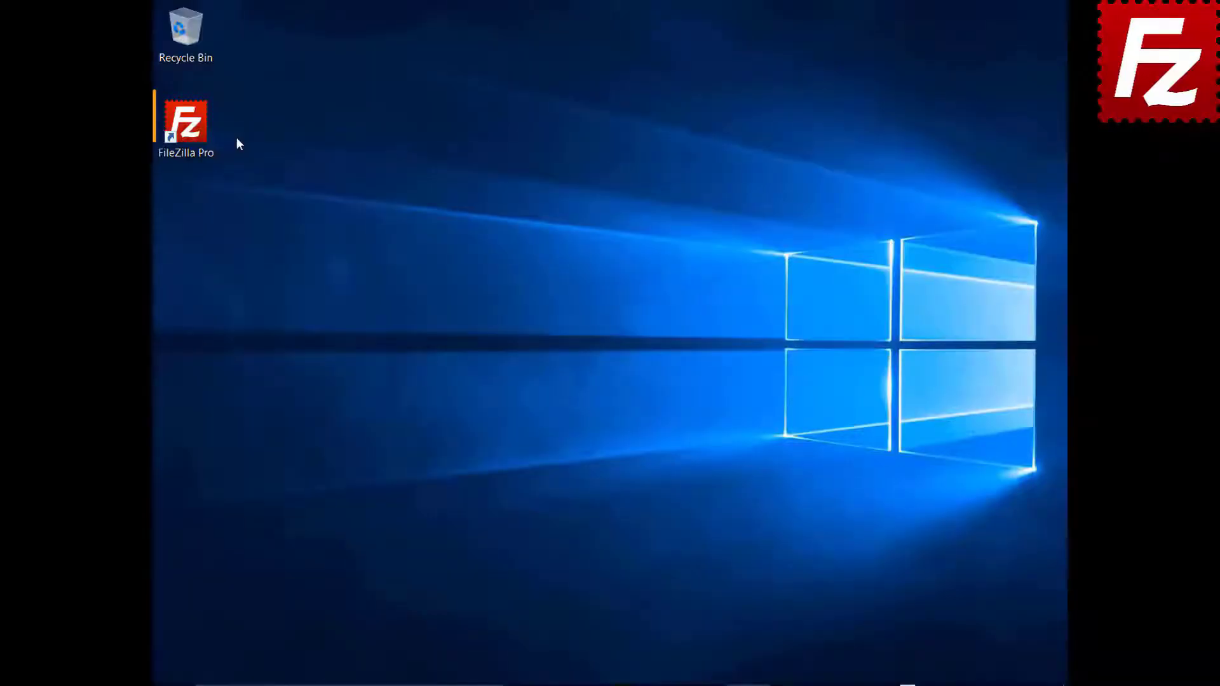
double_click(202, 135)
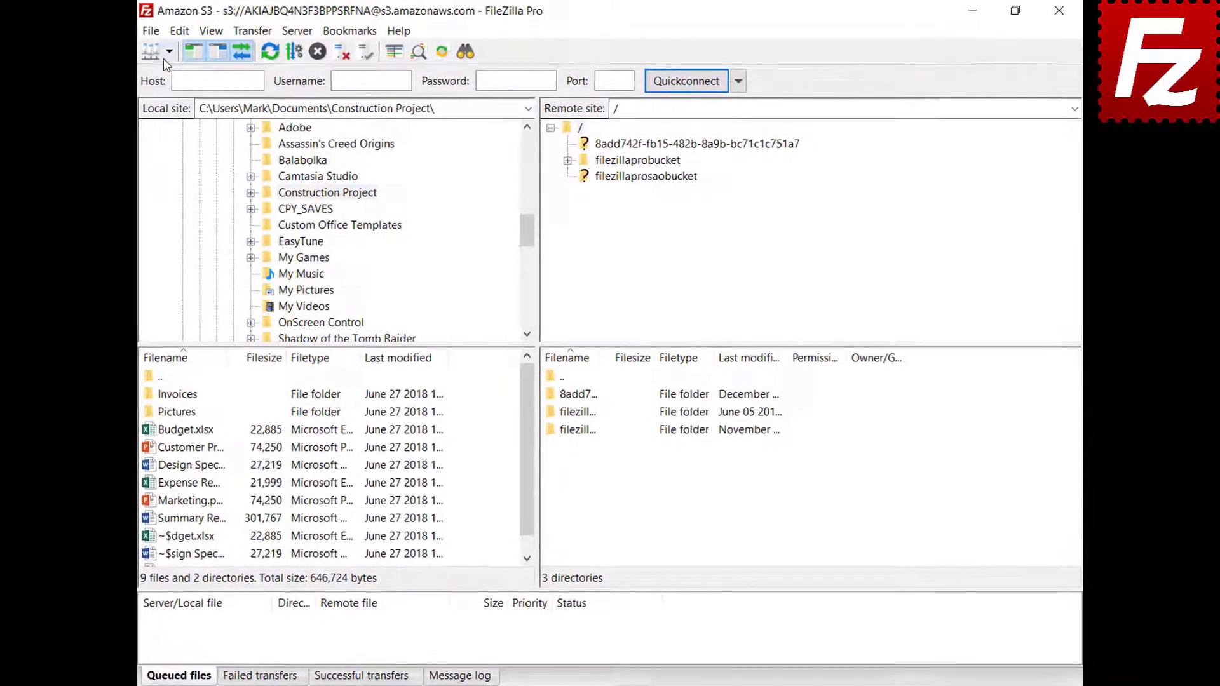
Step: Connect to Amazon S3 in a new tab and open README from filezillaprobucket for editing
click(184, 49)
click(153, 78)
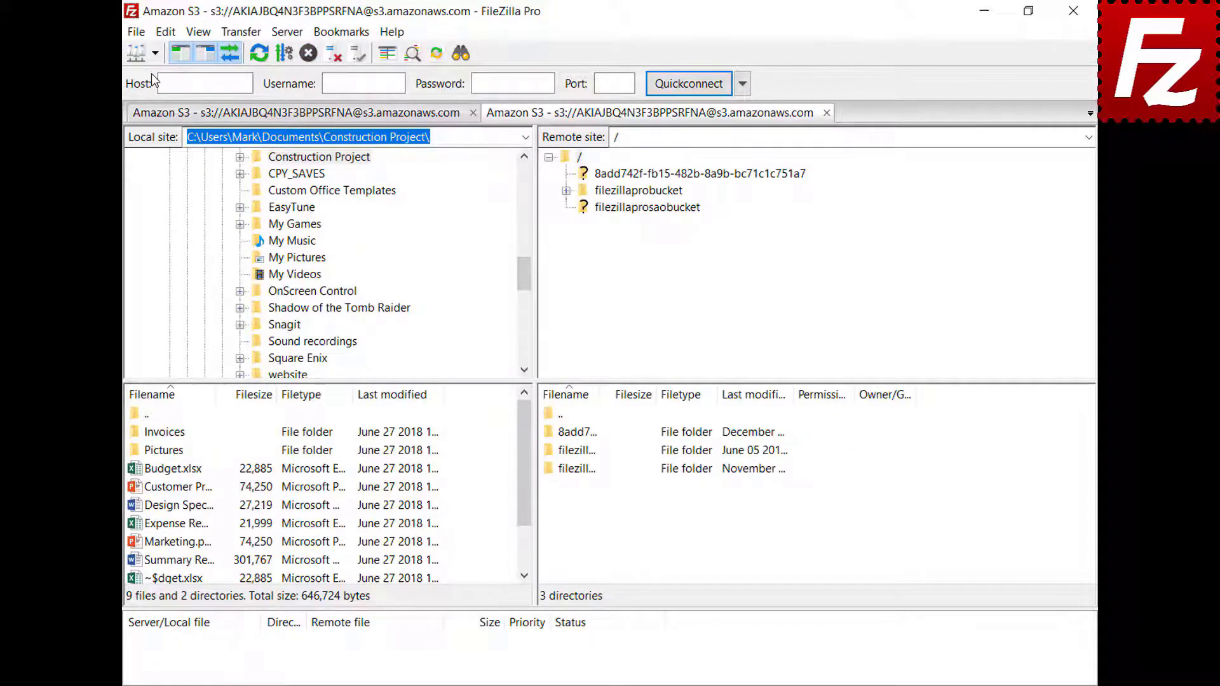
click(649, 194)
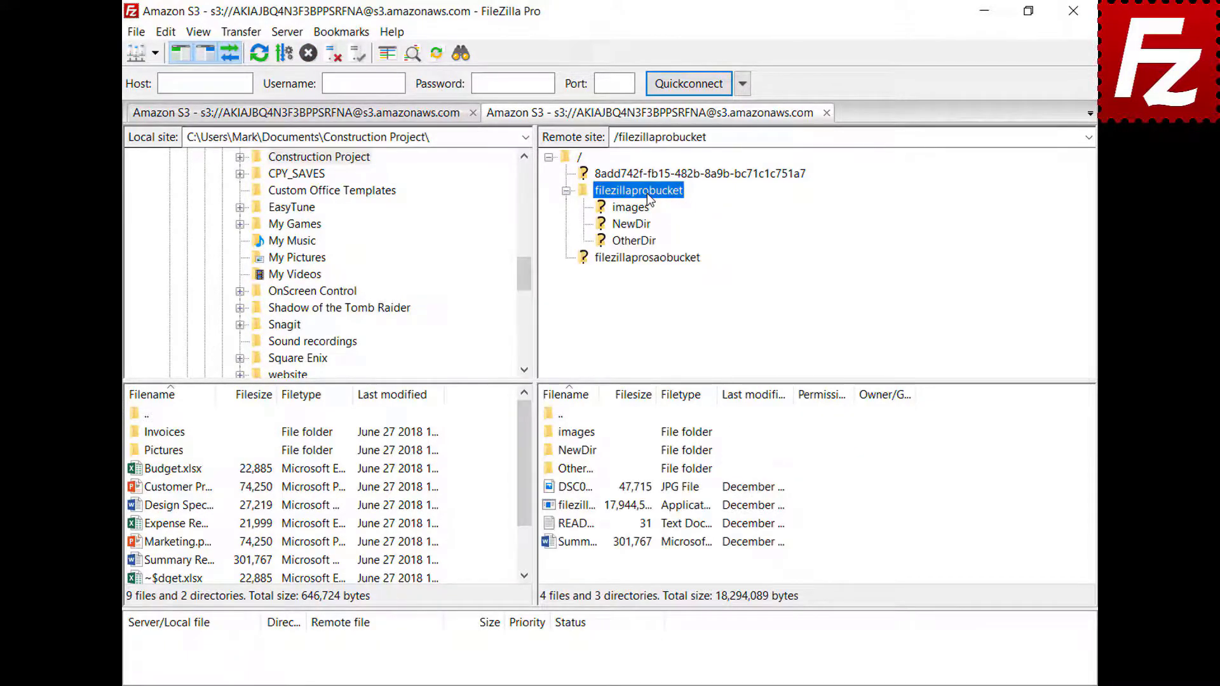
right_click(574, 525)
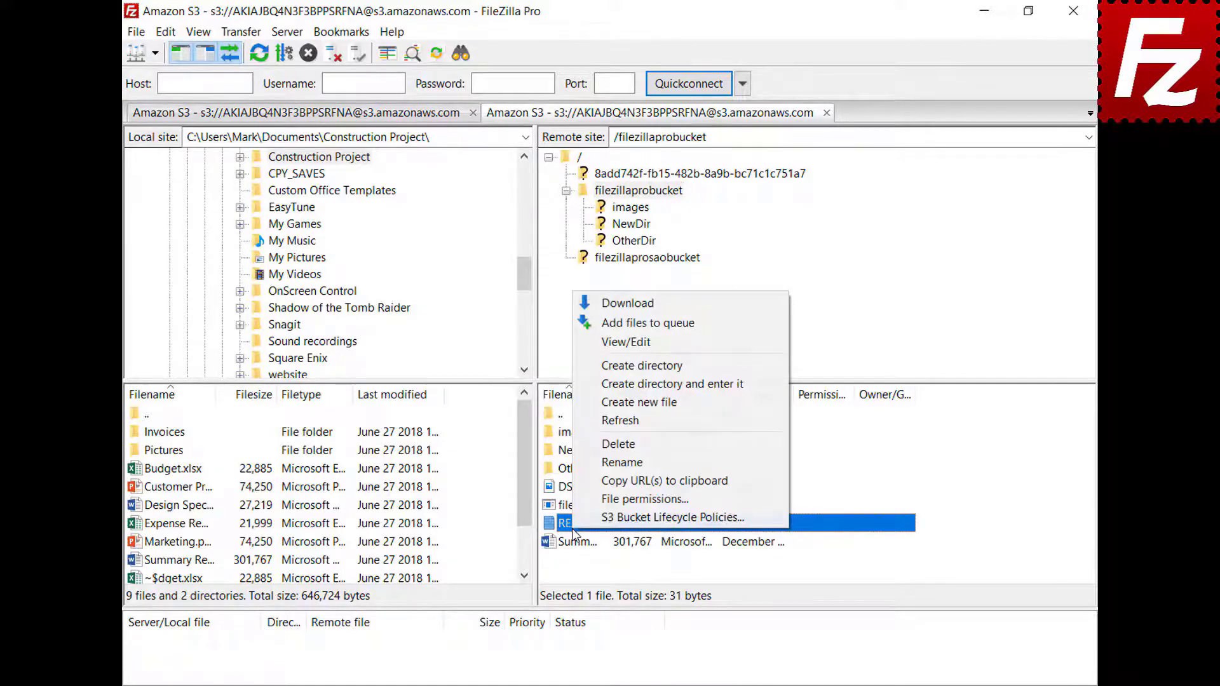
click(628, 346)
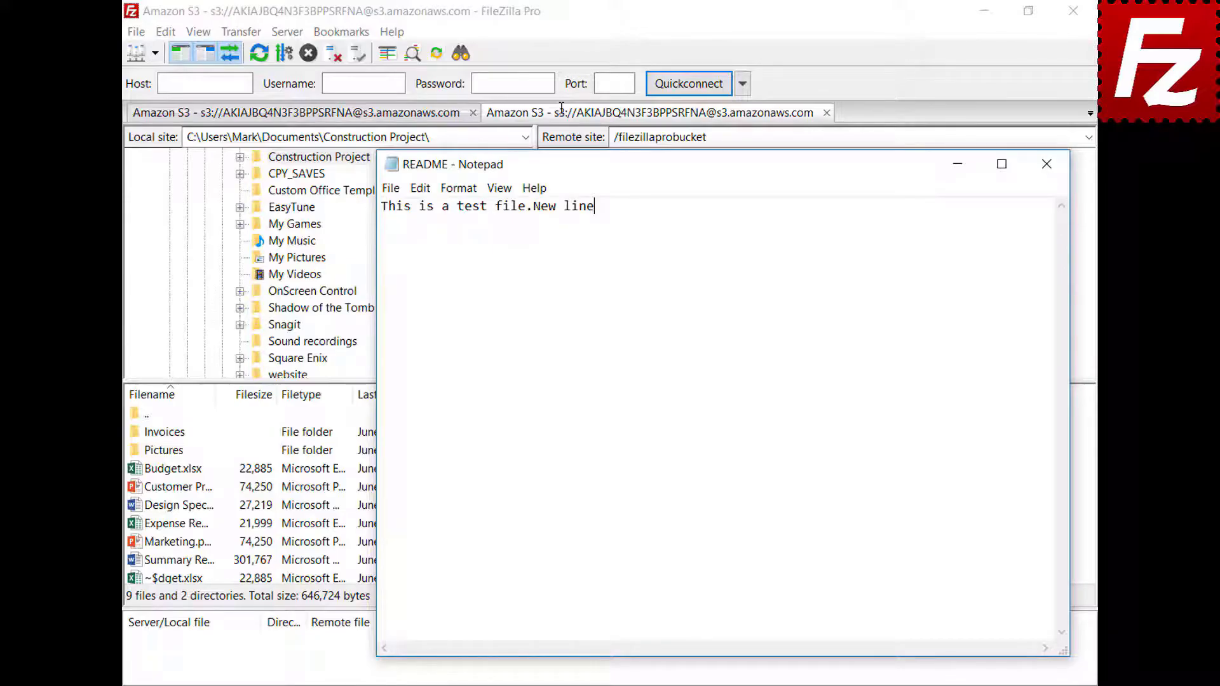
Step: Add a 'New line' line to README, save it, and upload it back to the bucket
key(Return)
text(New line)
click(1047, 169)
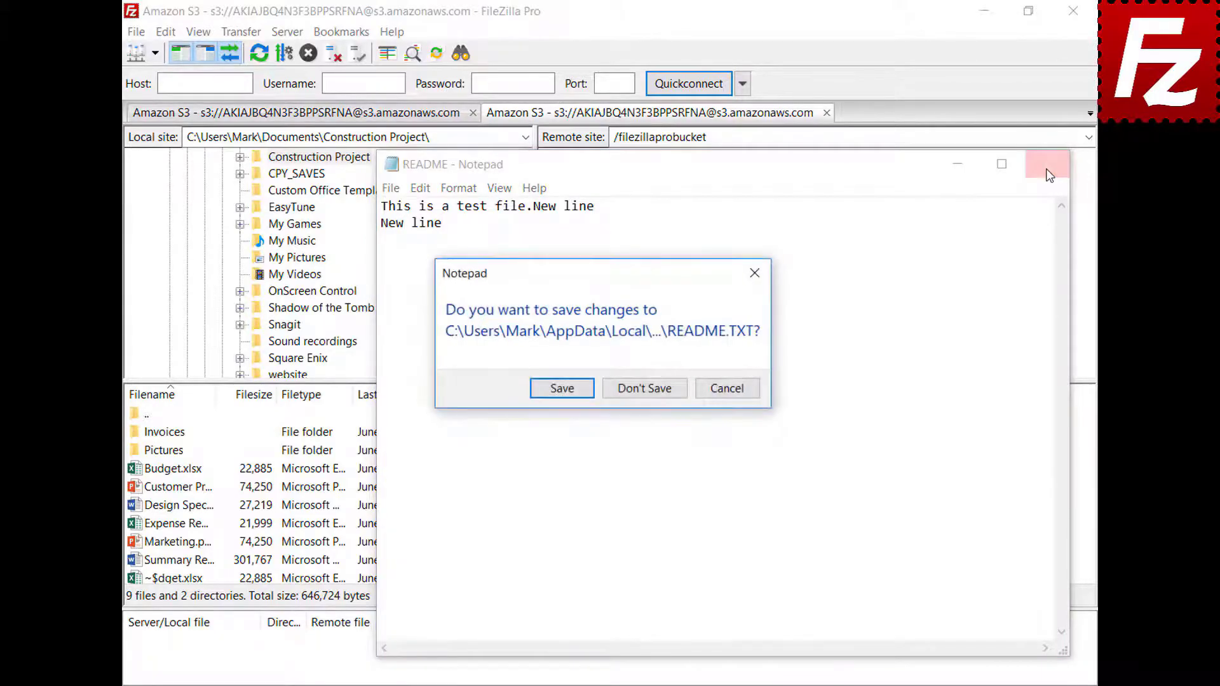
click(561, 389)
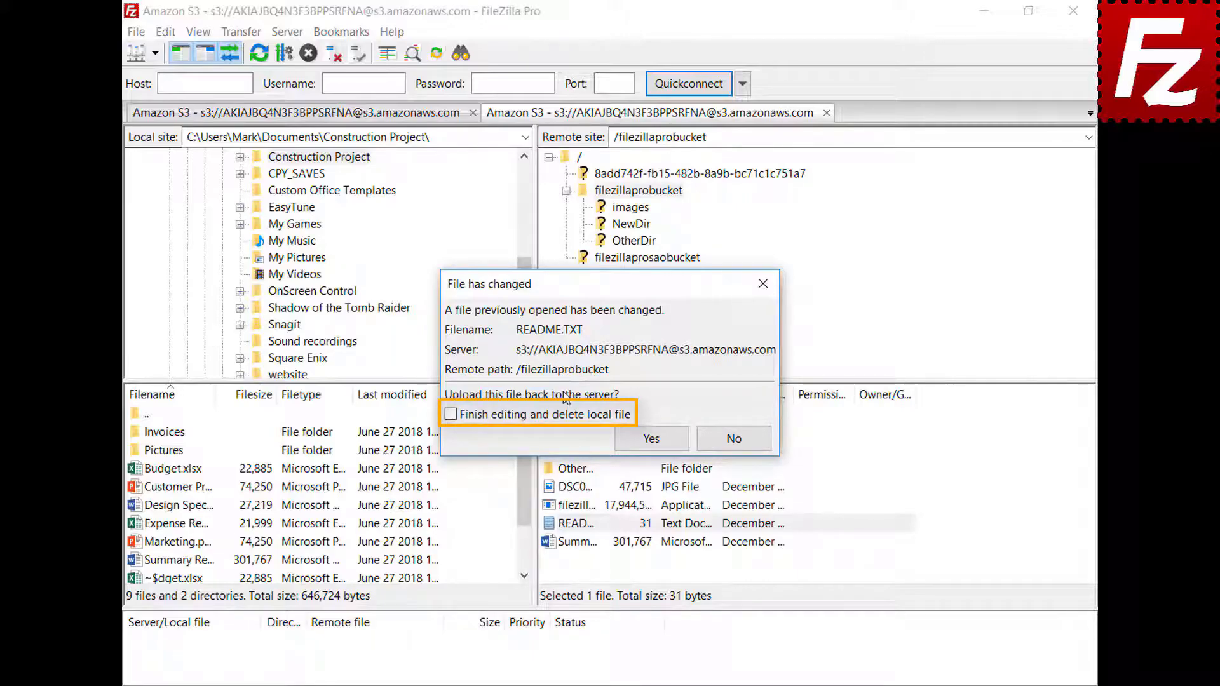
click(665, 447)
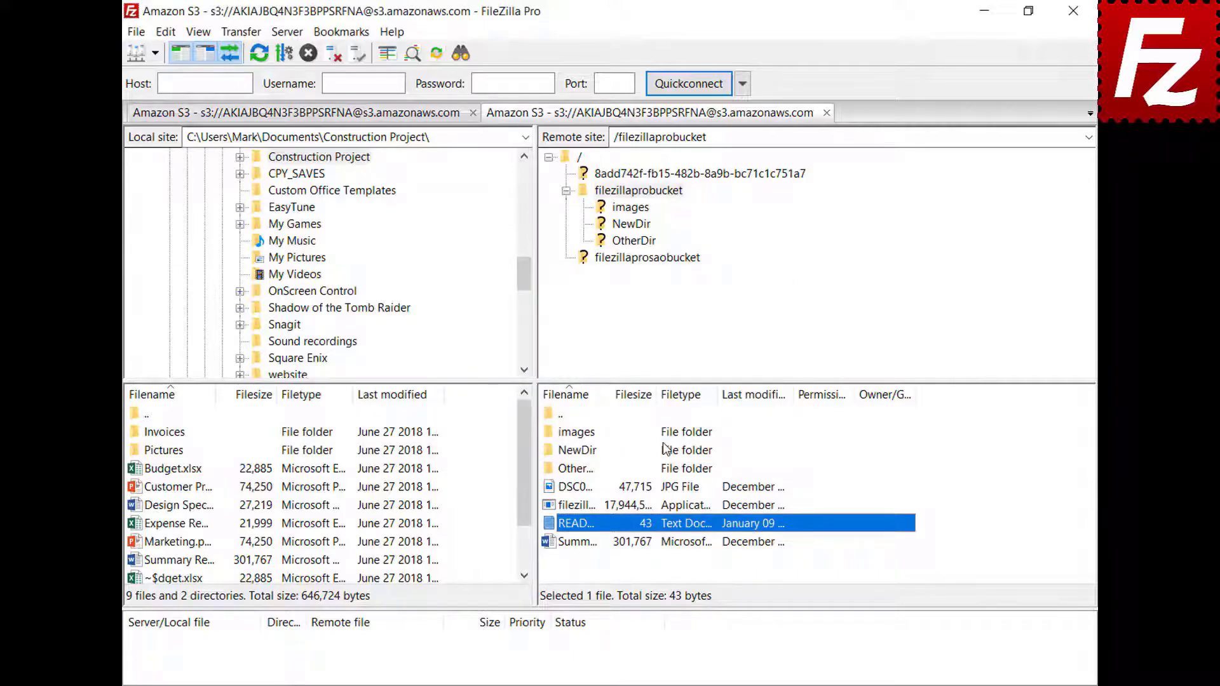
click(136, 32)
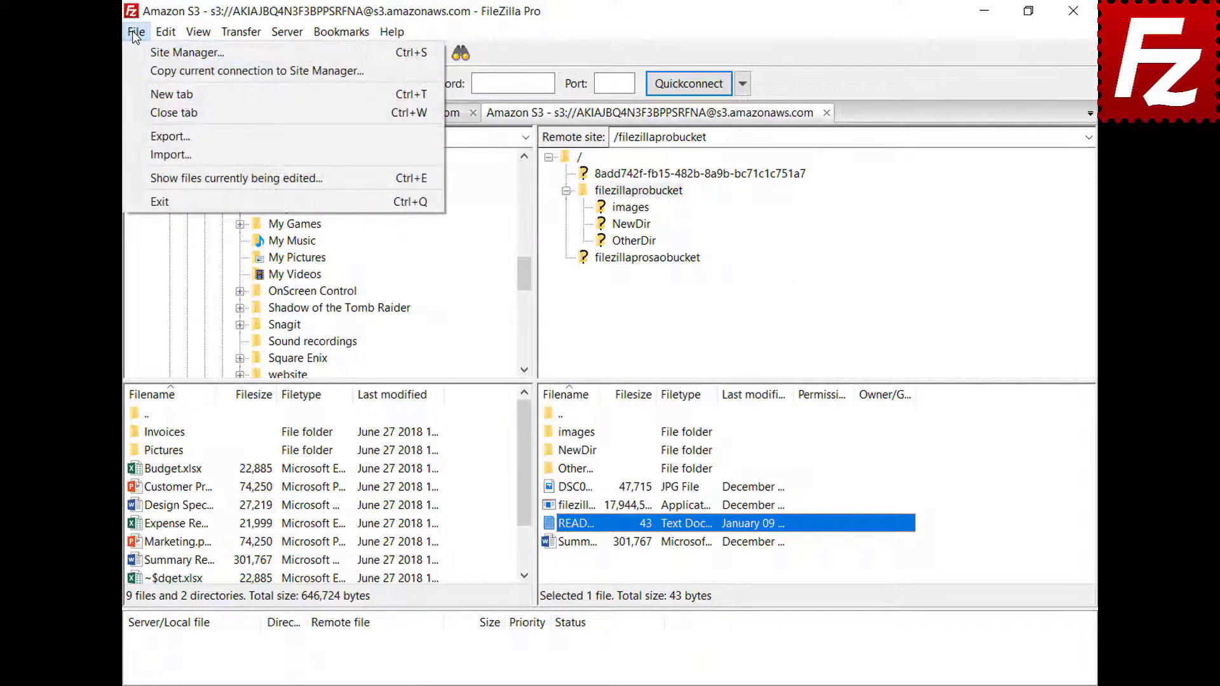
click(159, 178)
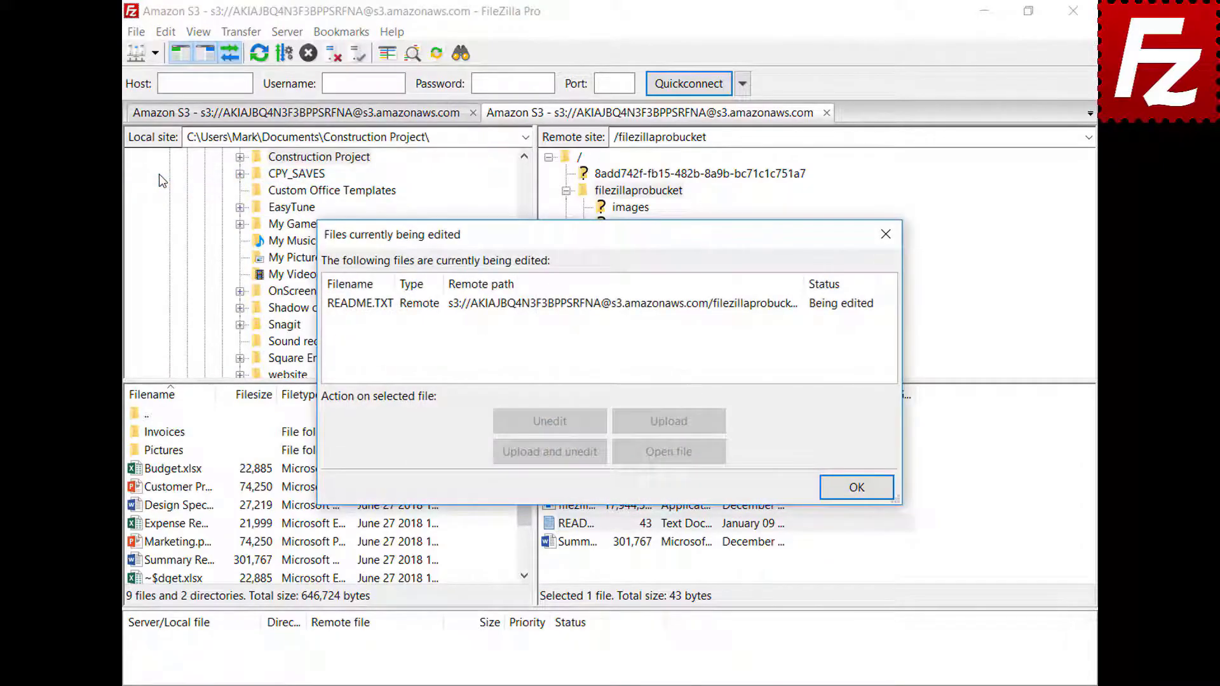
click(569, 305)
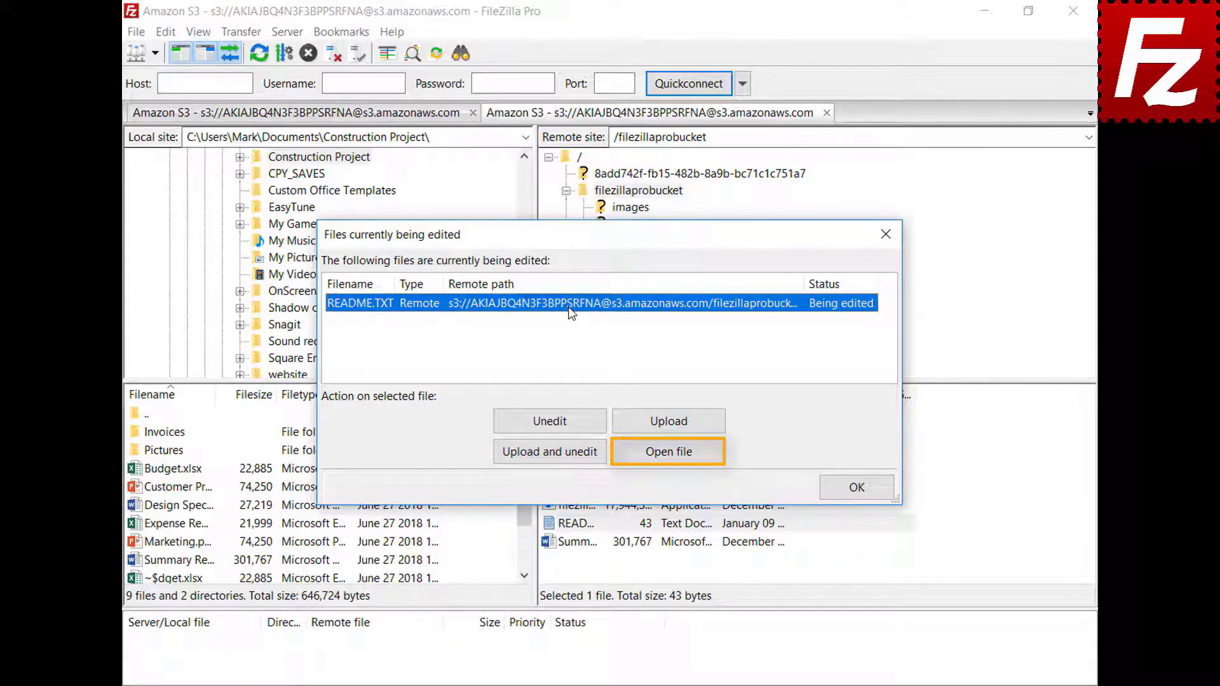
click(858, 488)
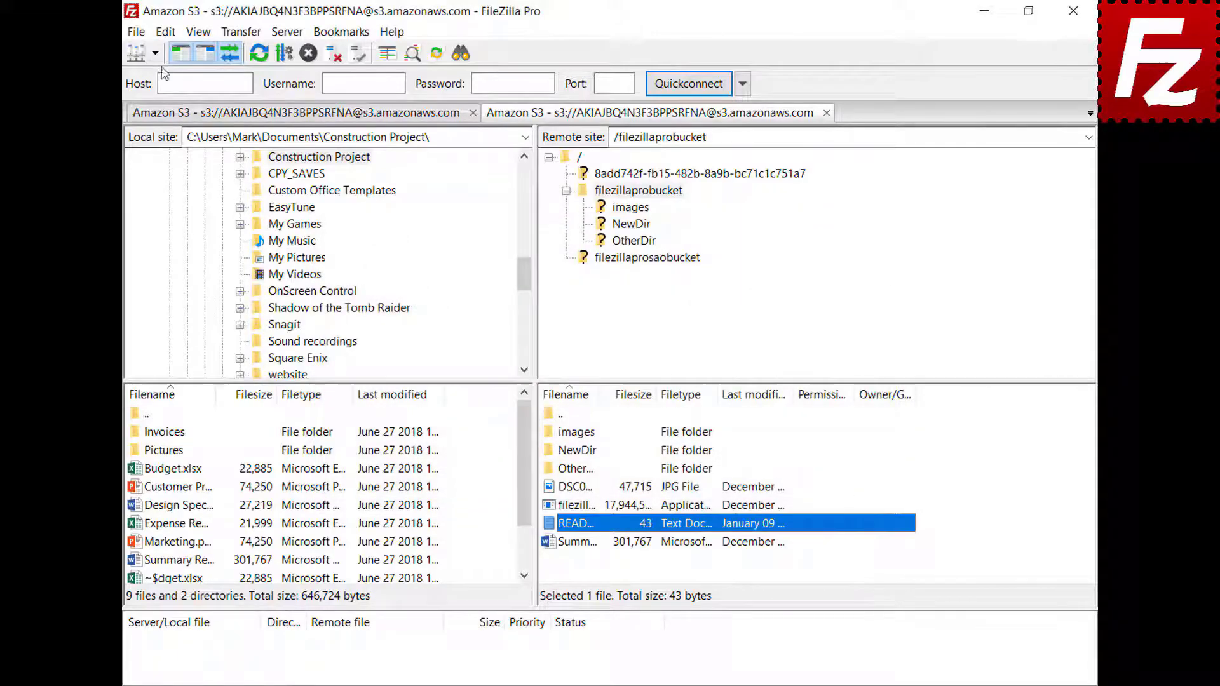
Step: Add a jpg filetype association to C:\Windows\system32\mspaint.exe in the File editing settings
click(166, 31)
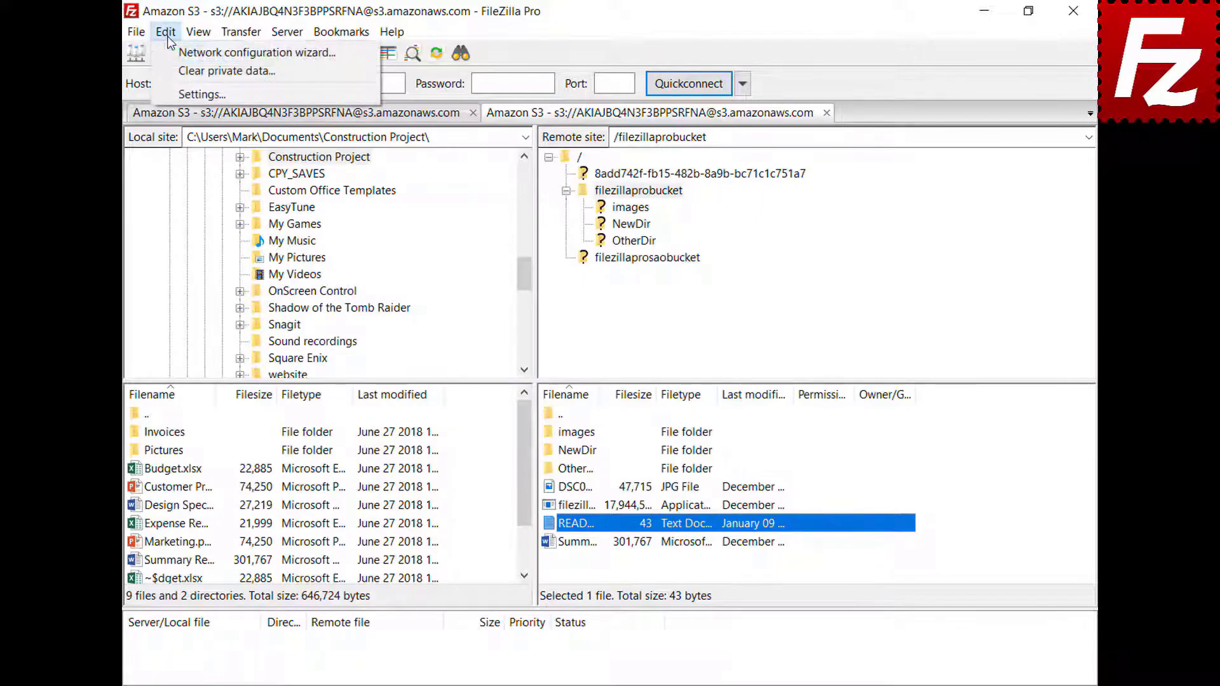
click(173, 95)
drag(433, 244, 443, 330)
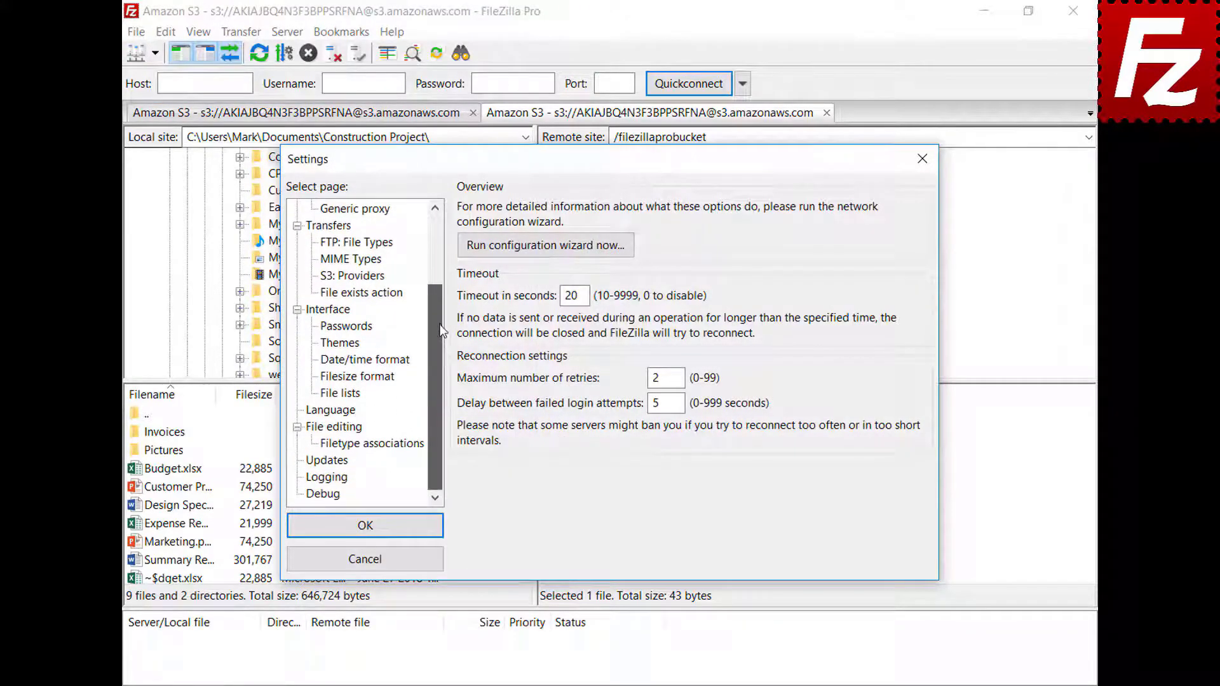
click(317, 430)
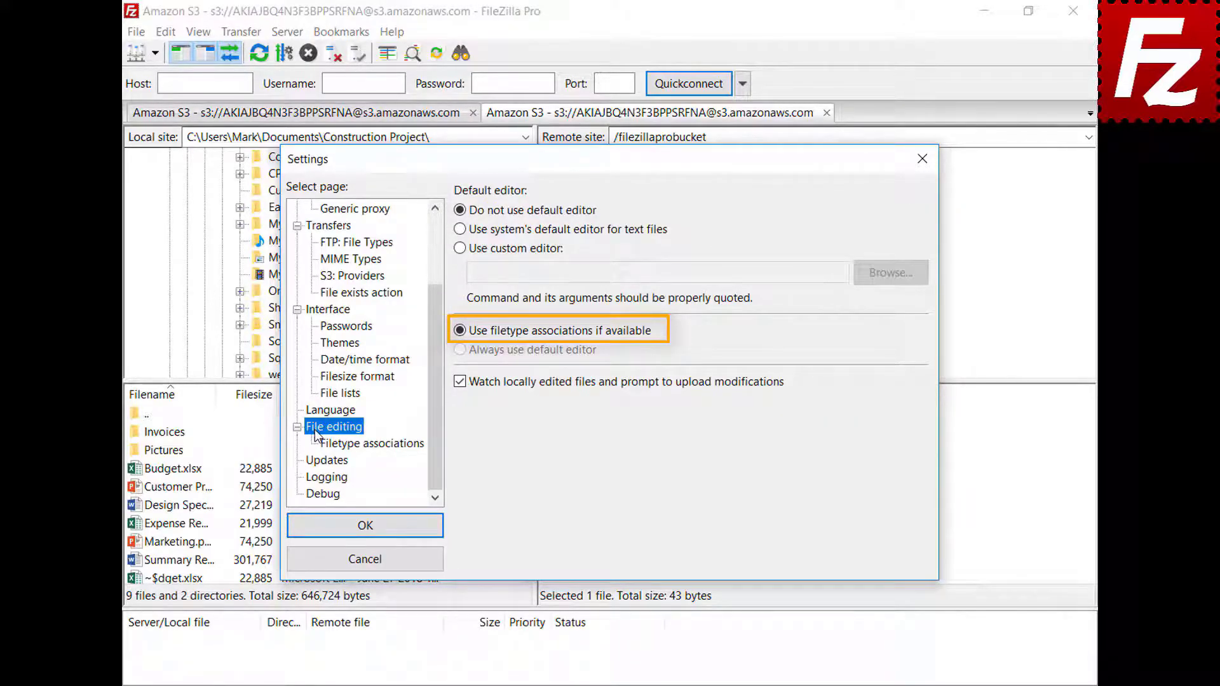
click(381, 445)
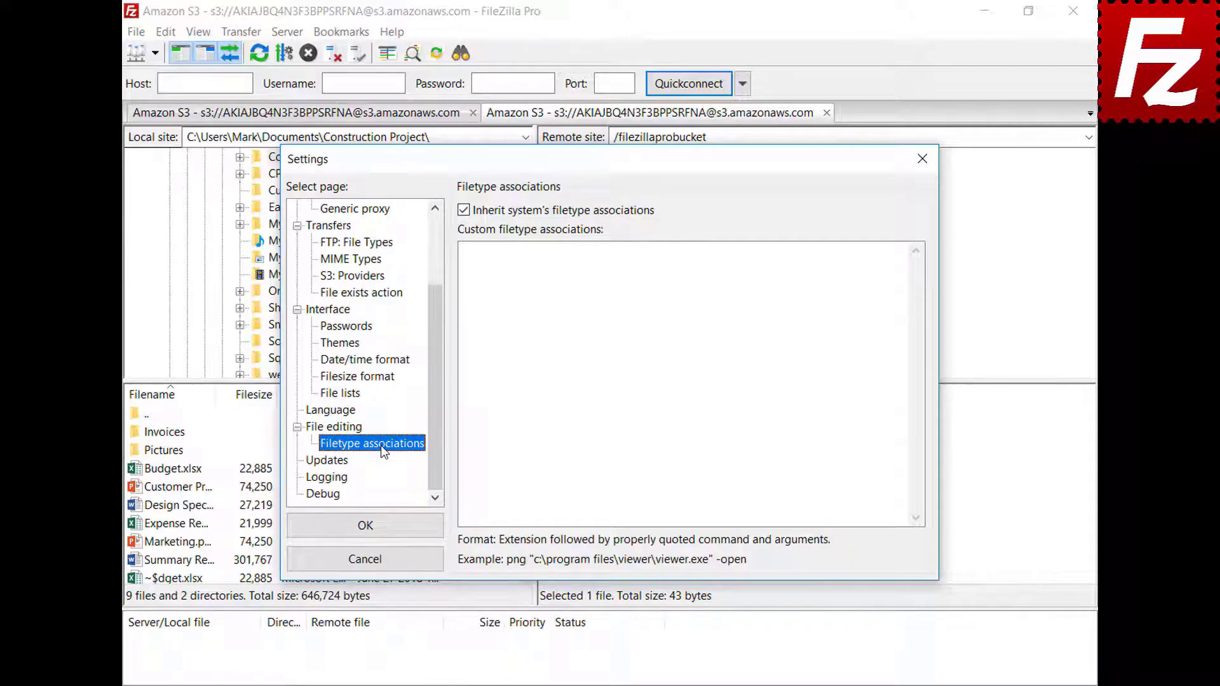
click(880, 265)
text(jpg "C:\Windows\system32\mspaint.exe")
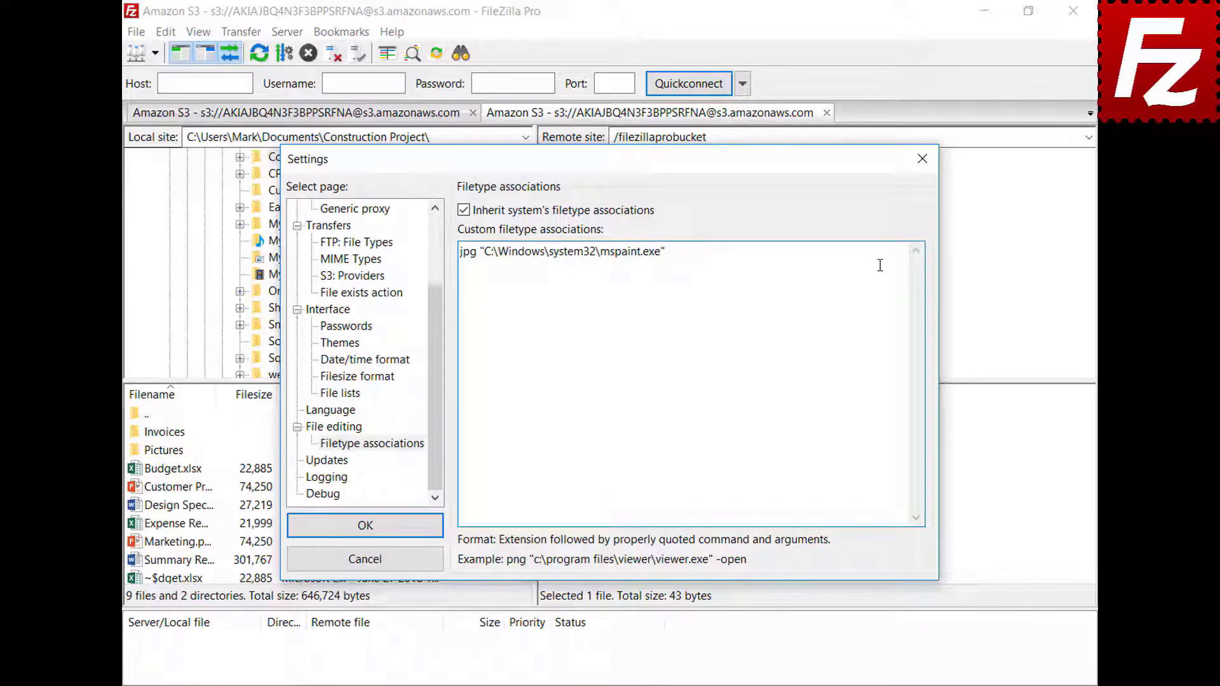
click(299, 533)
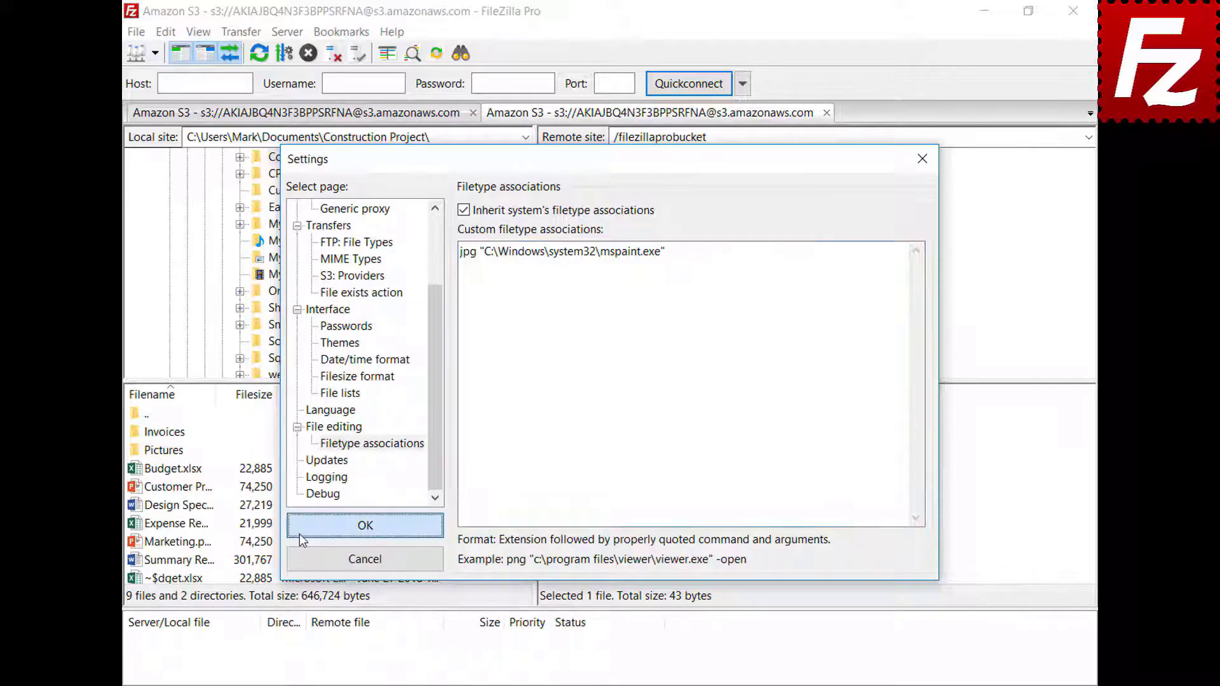
Step: View the DSC00079 photo in Paint from the bucket, then close Paint
right_click(547, 488)
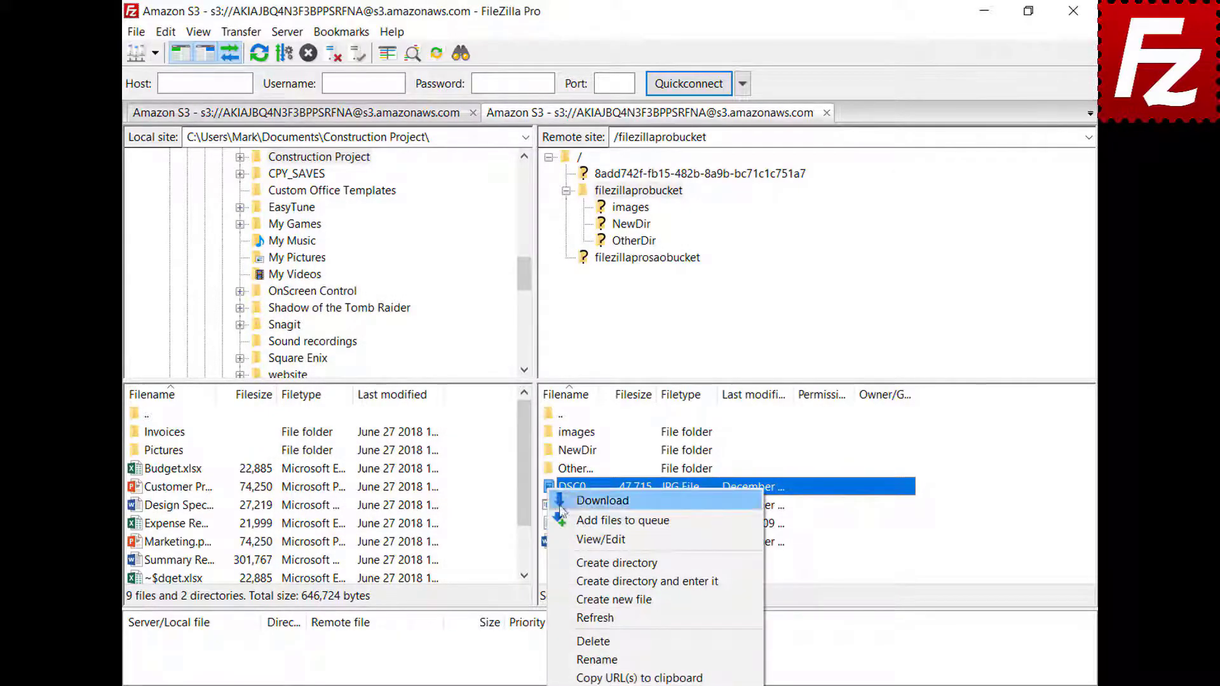
click(601, 539)
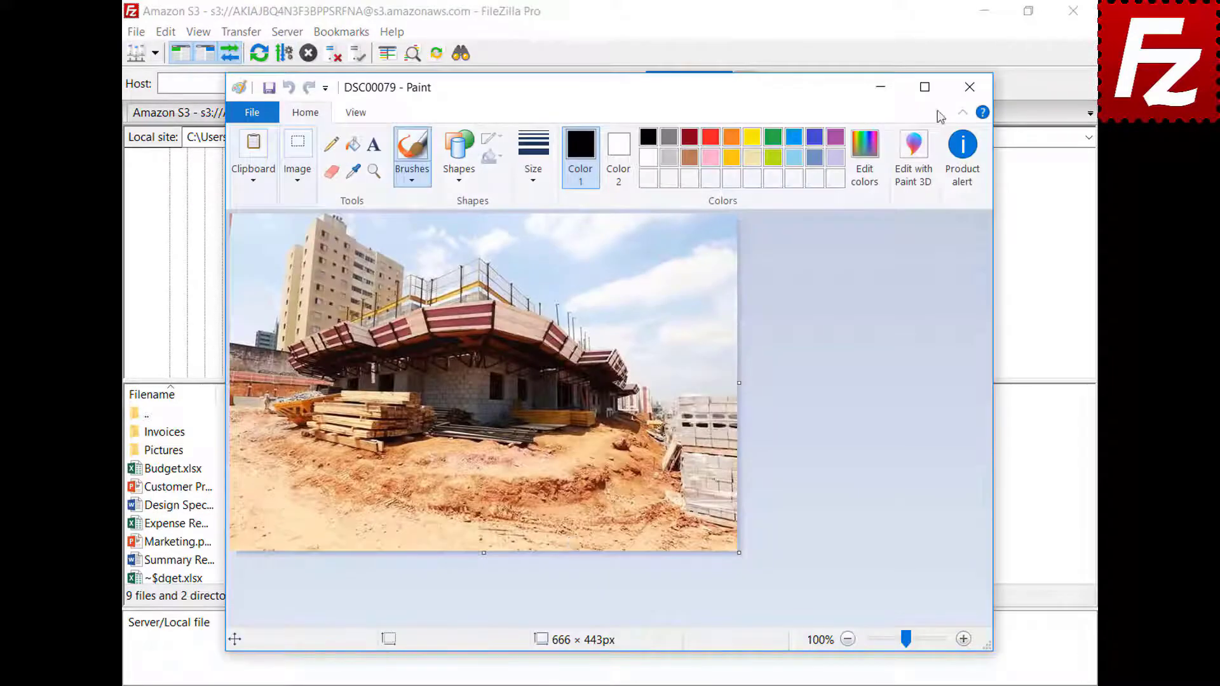
click(969, 87)
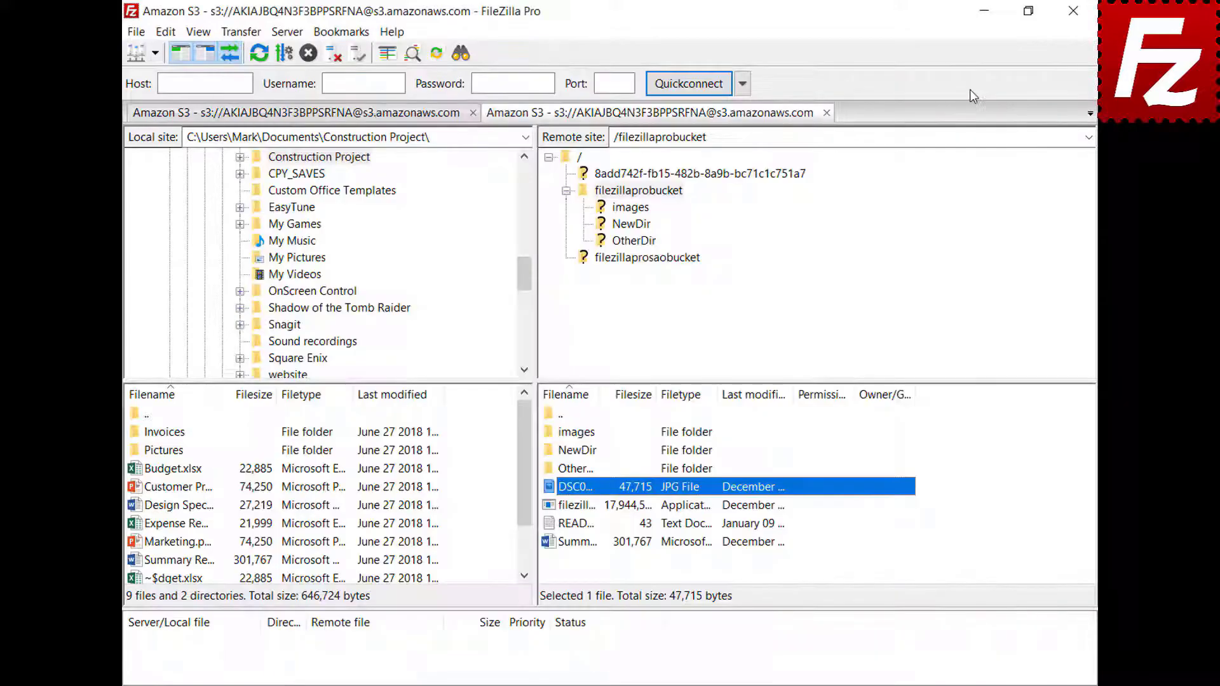
Step: Open the Settings dialog and look over the File editing page
click(164, 33)
click(176, 93)
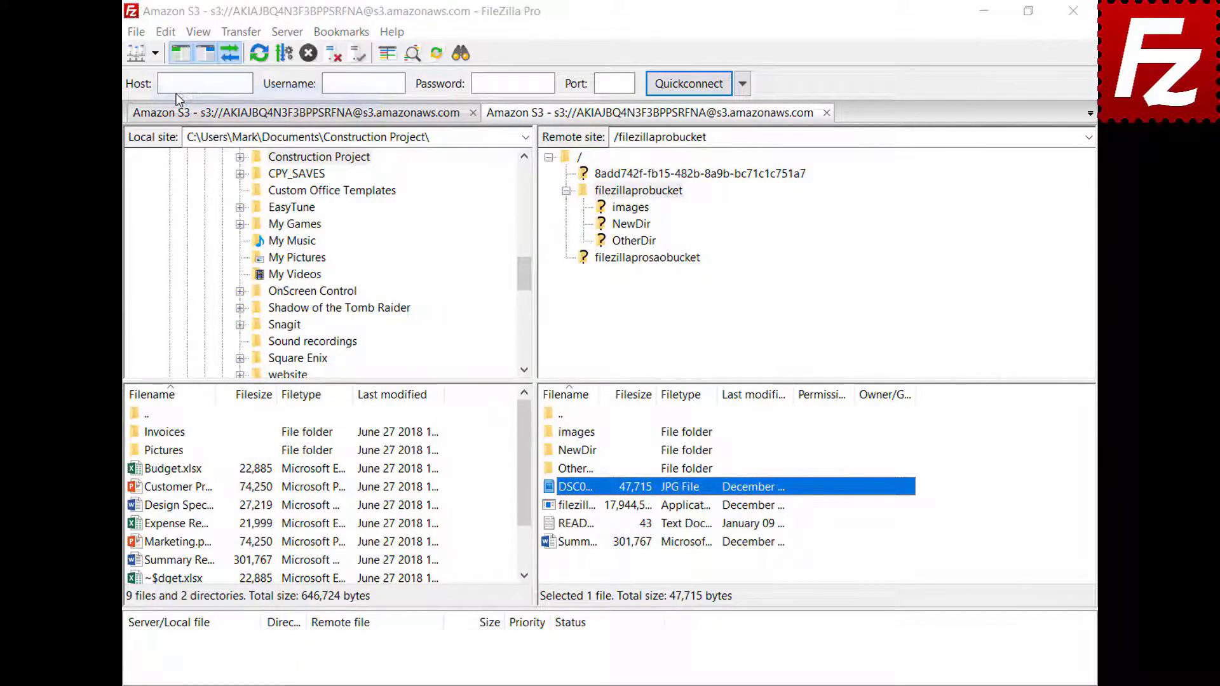
drag(434, 235, 443, 313)
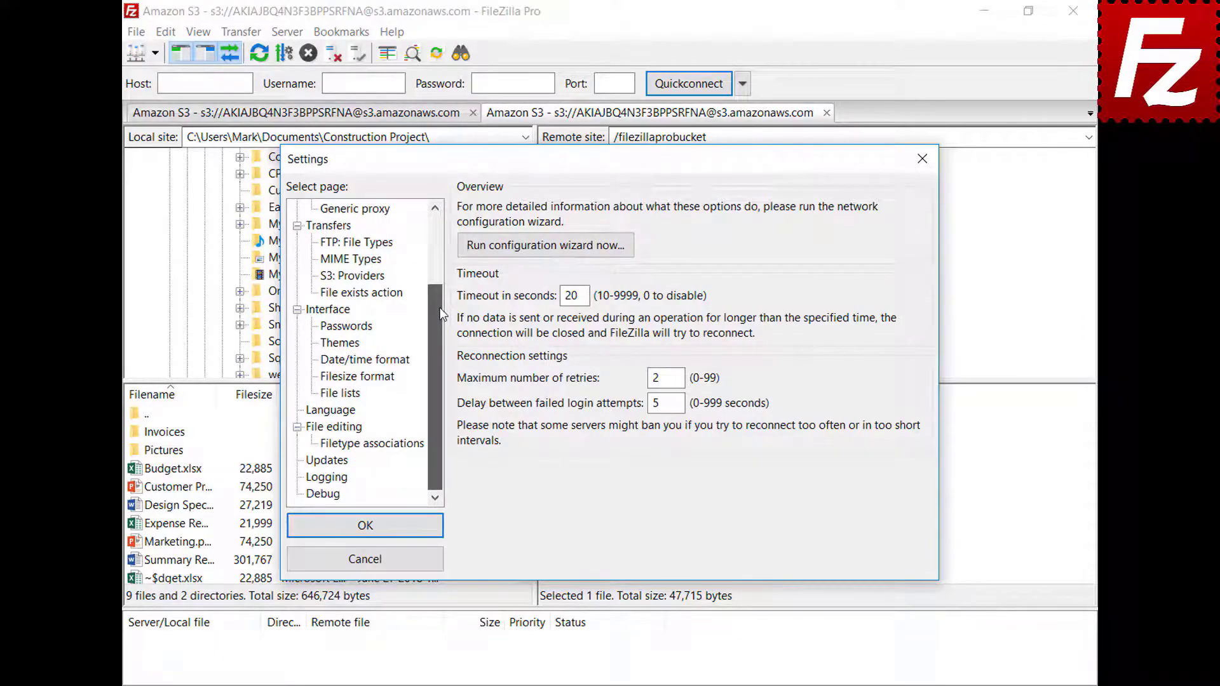
click(316, 432)
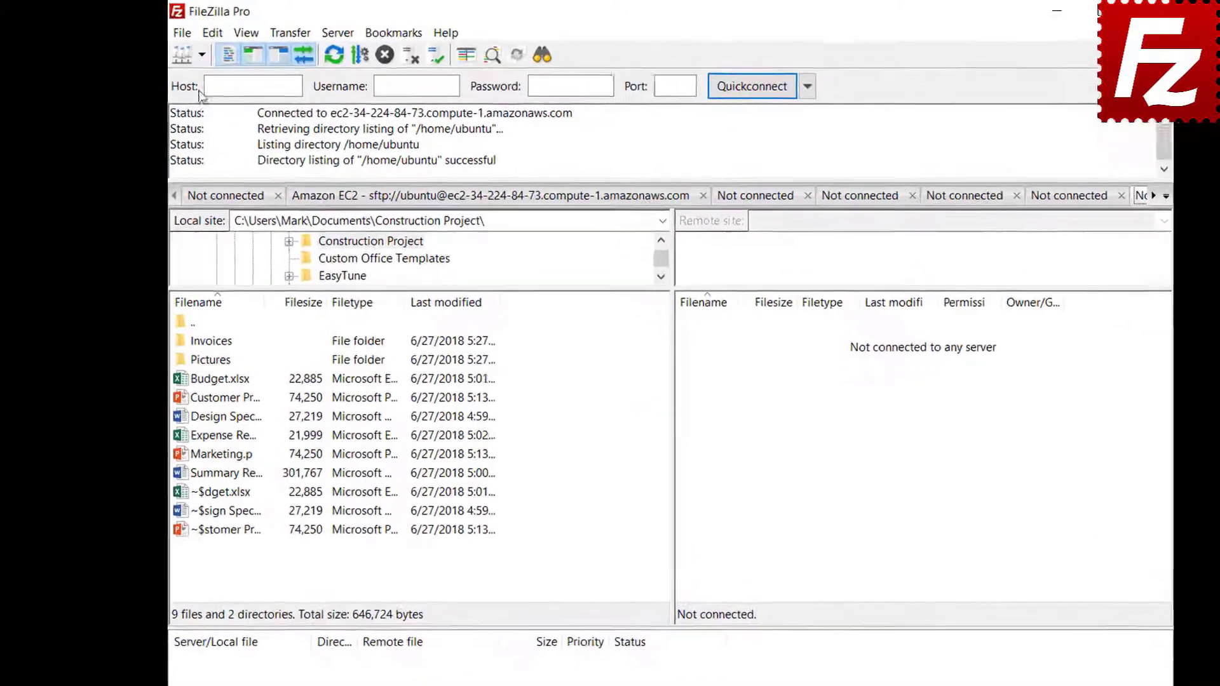
Step: Connect to the saved FTP site and start a site-specific bookmark named FTP-Pictures
click(202, 55)
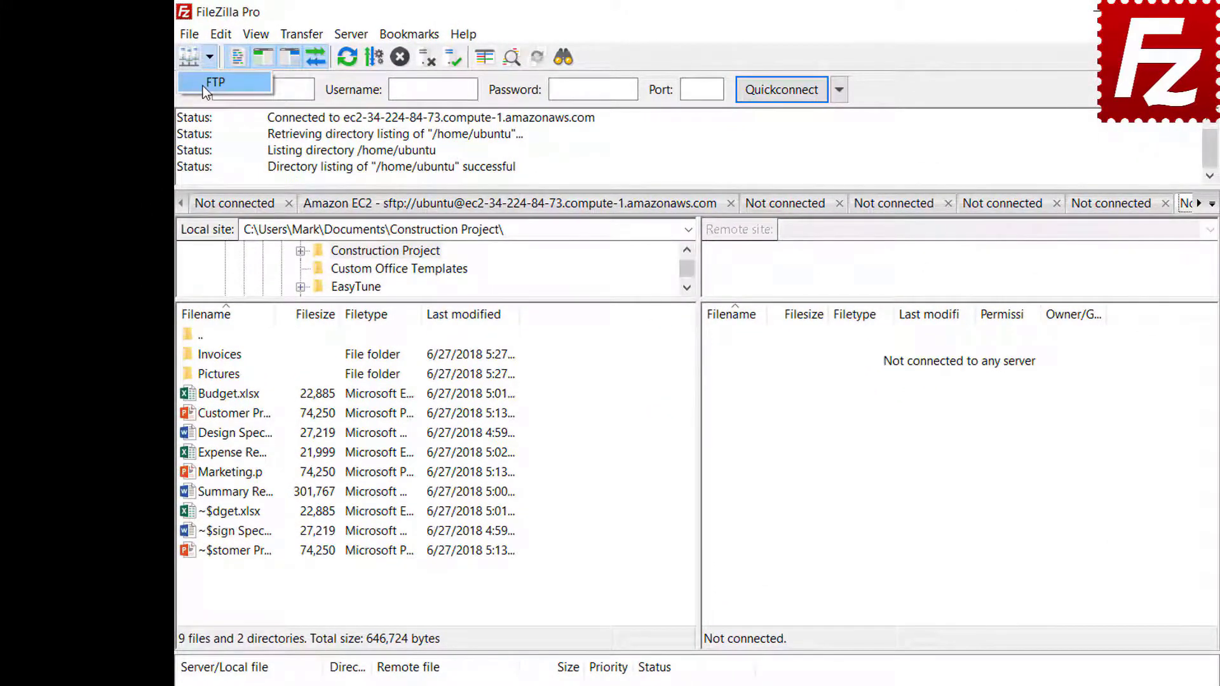
click(202, 84)
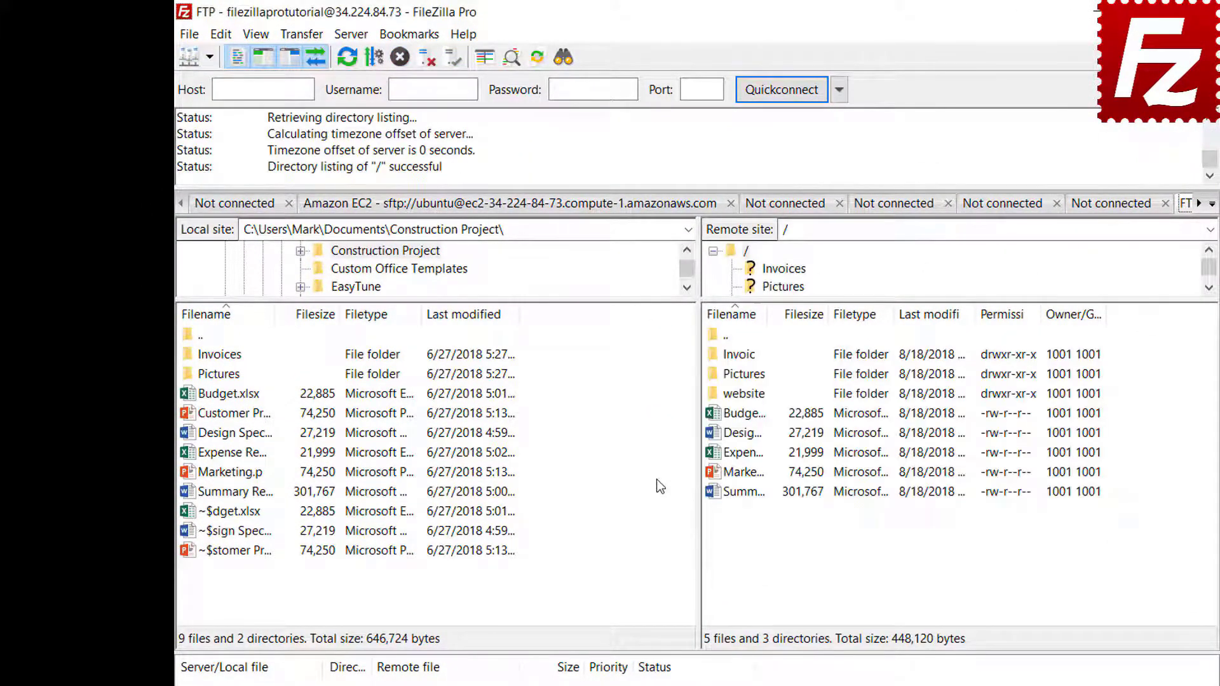
click(409, 35)
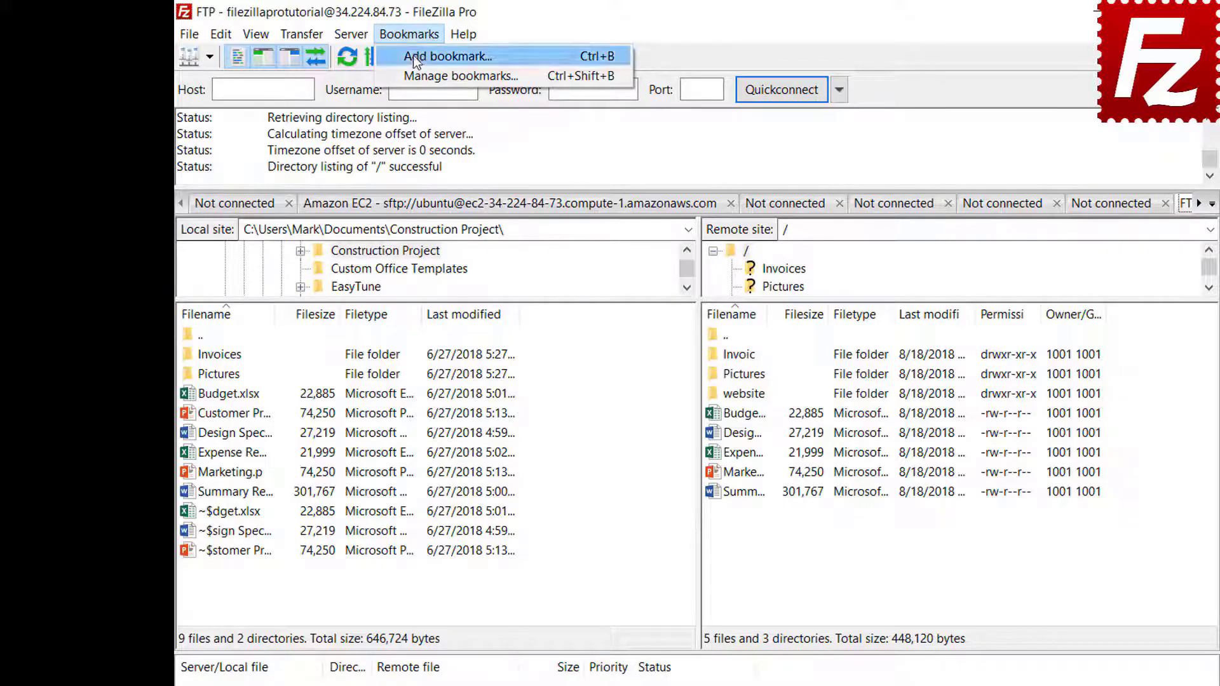
click(416, 57)
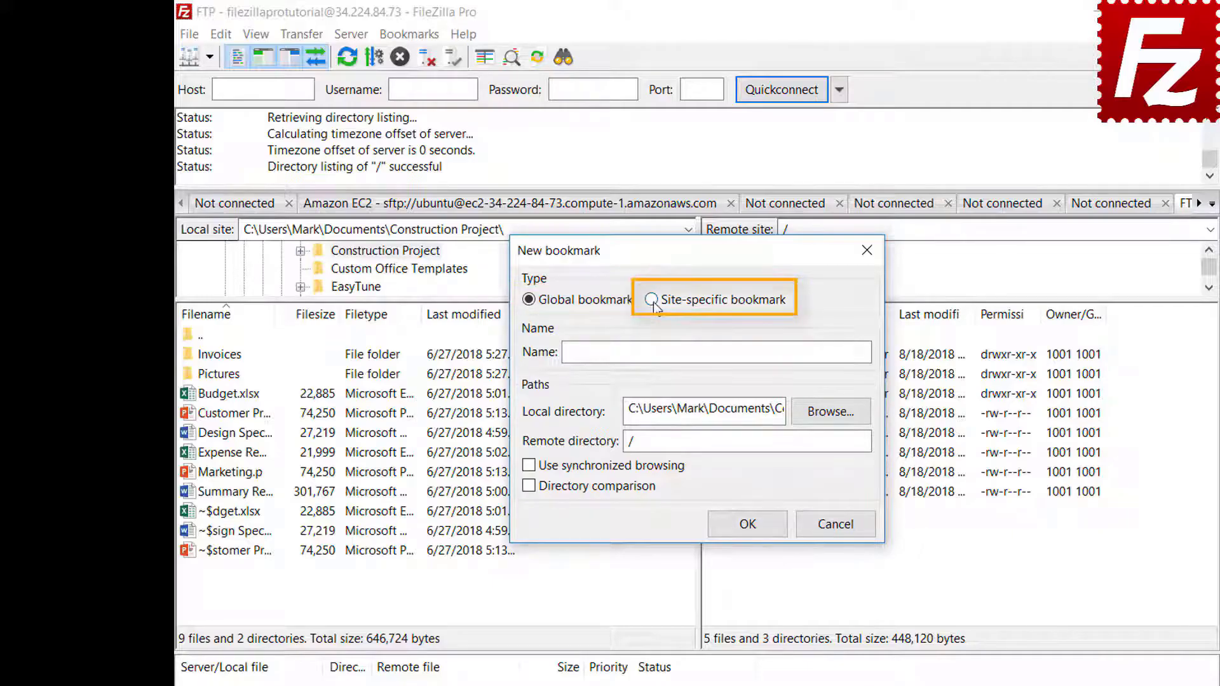
click(652, 300)
click(807, 349)
text(FTP-Pi)
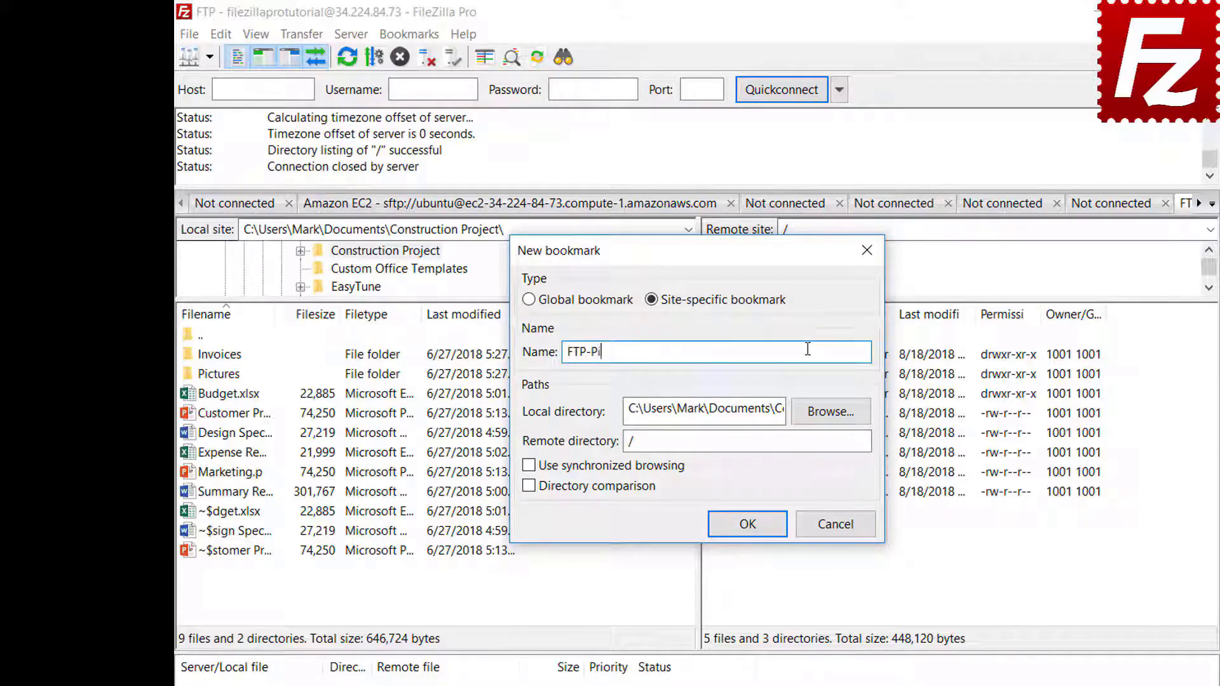
text(ctures)
Step: Set the bookmark's local folder to Pictures and remote directory to /Pictures, then save it
click(831, 413)
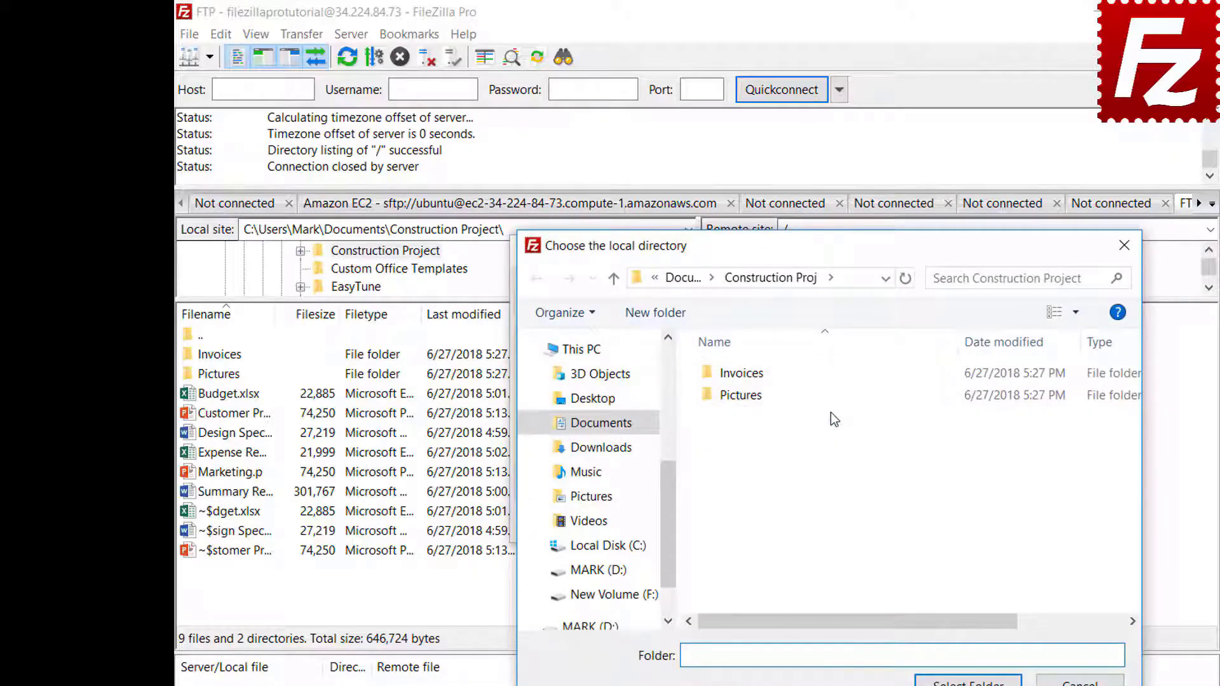
double_click(744, 396)
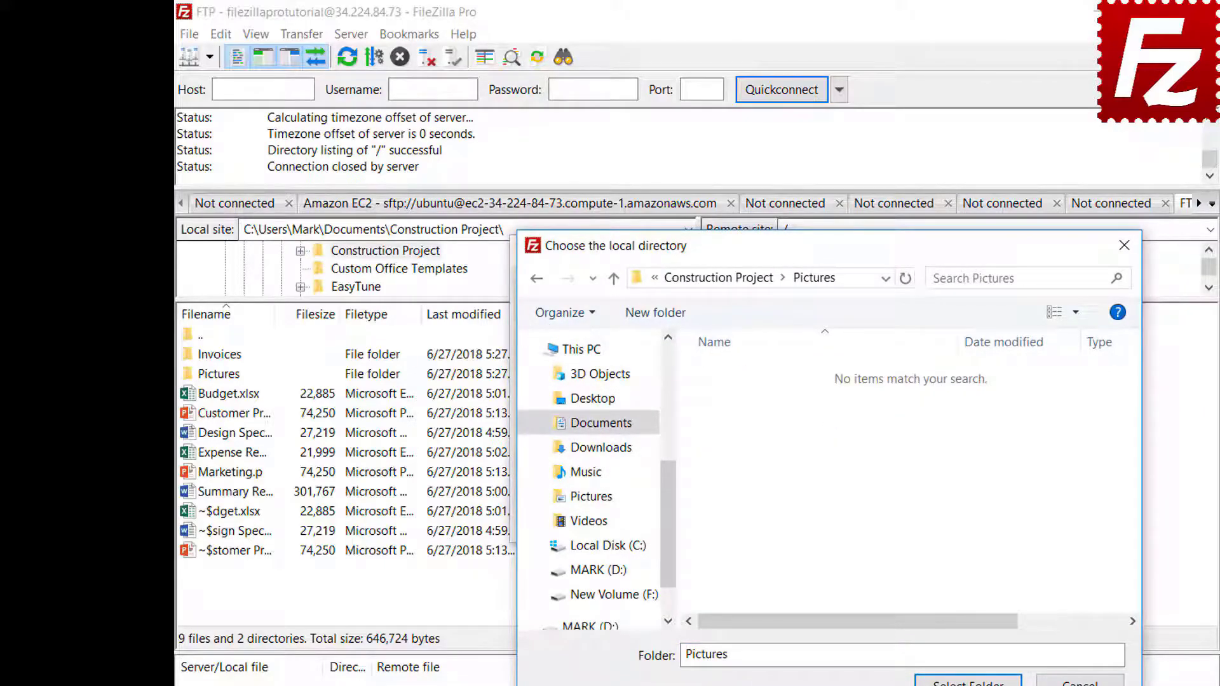
key(Return)
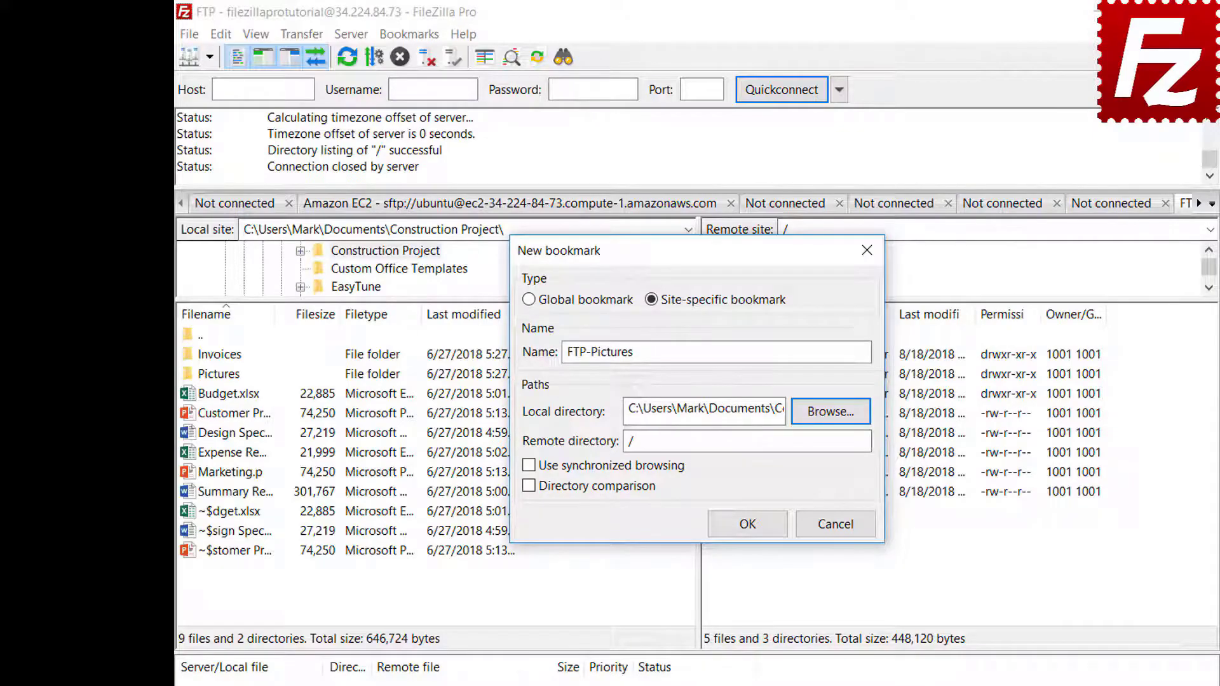
click(834, 444)
text(ictures)
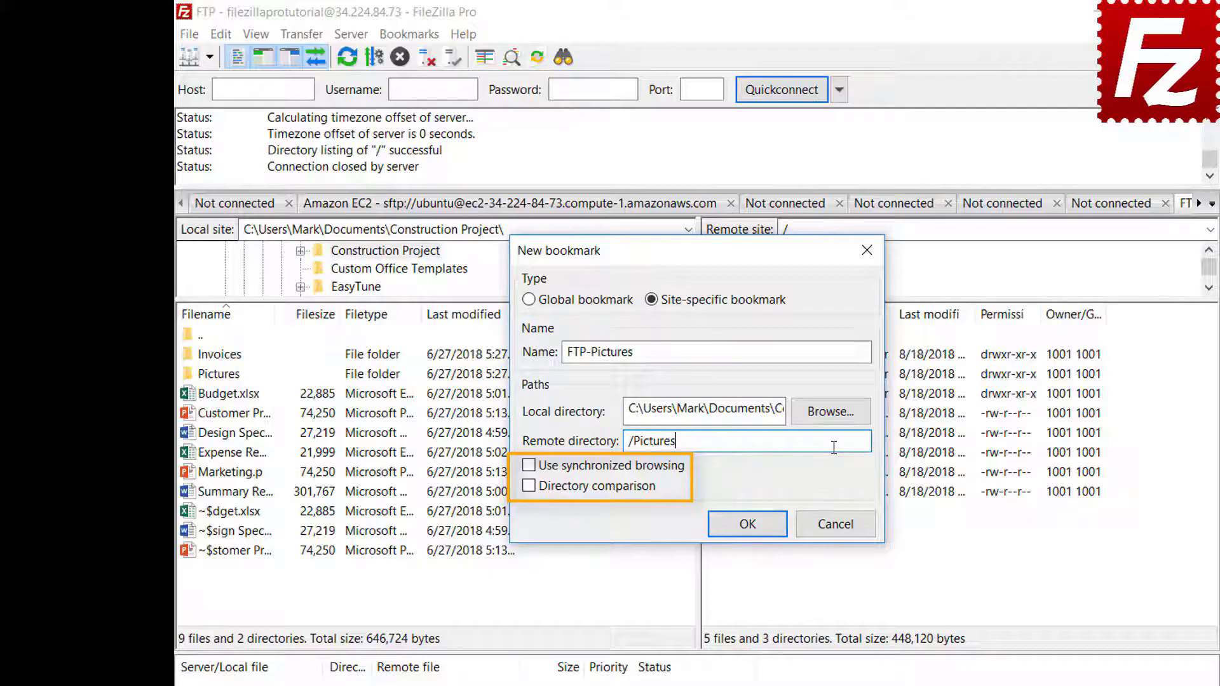
click(756, 530)
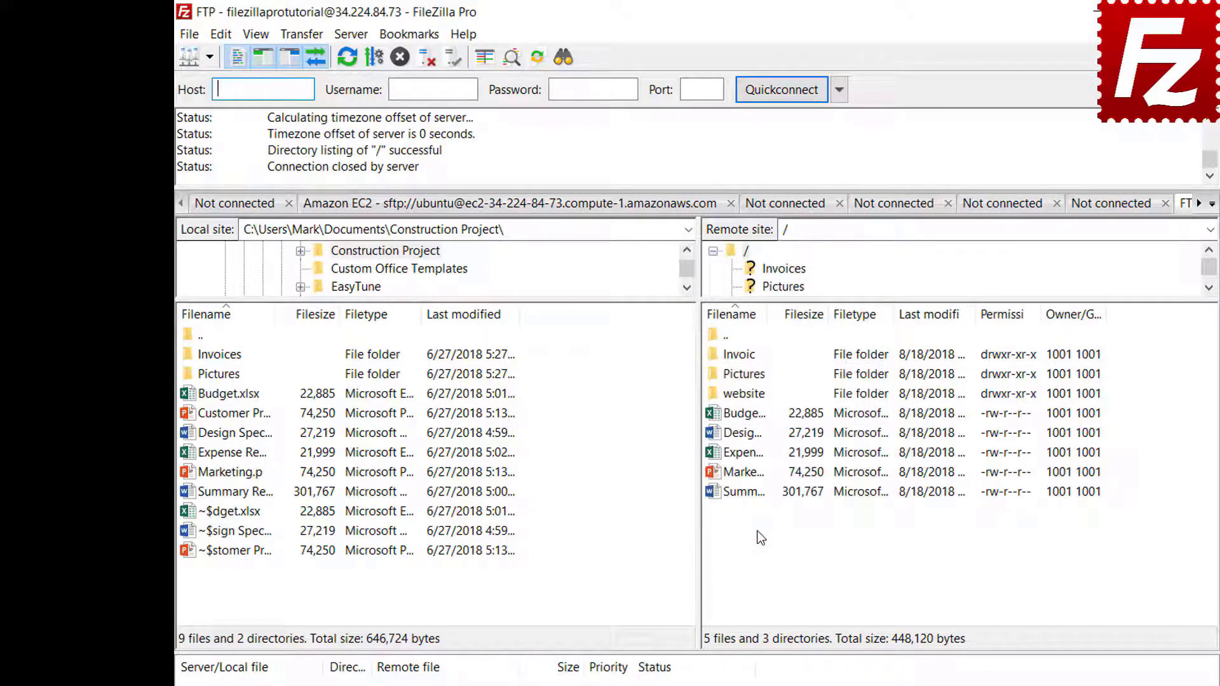
Step: Open the FTP-Pictures bookmark, then disconnect from the server
click(412, 37)
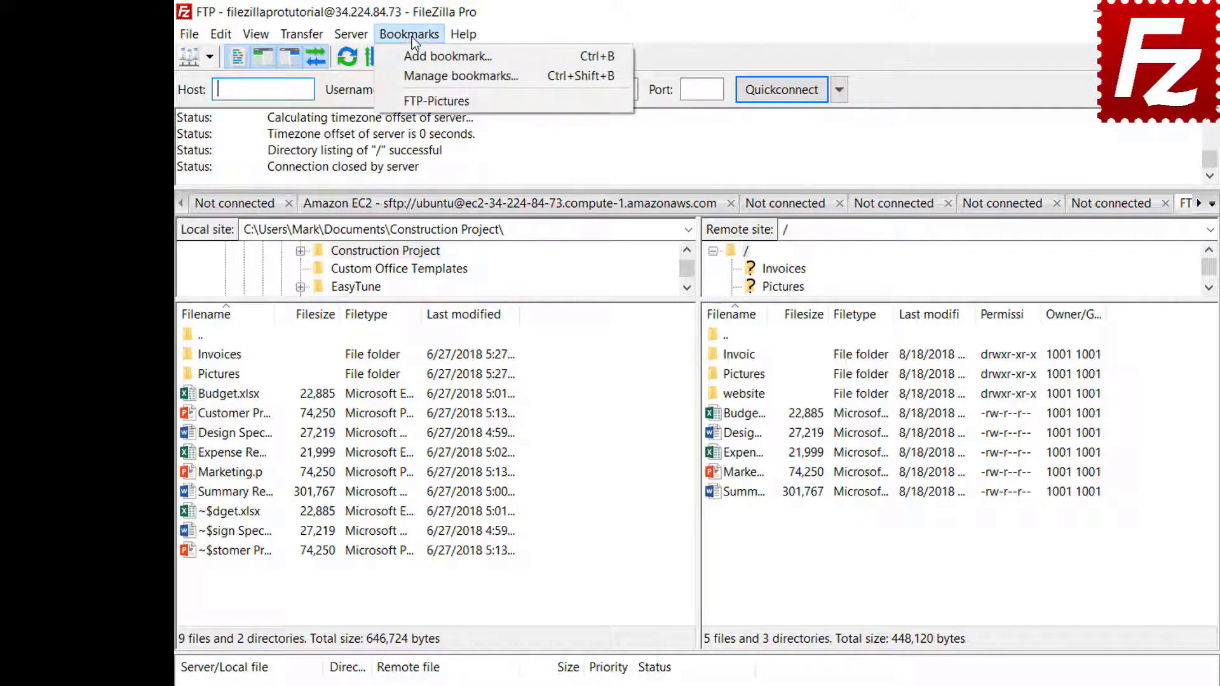
click(411, 103)
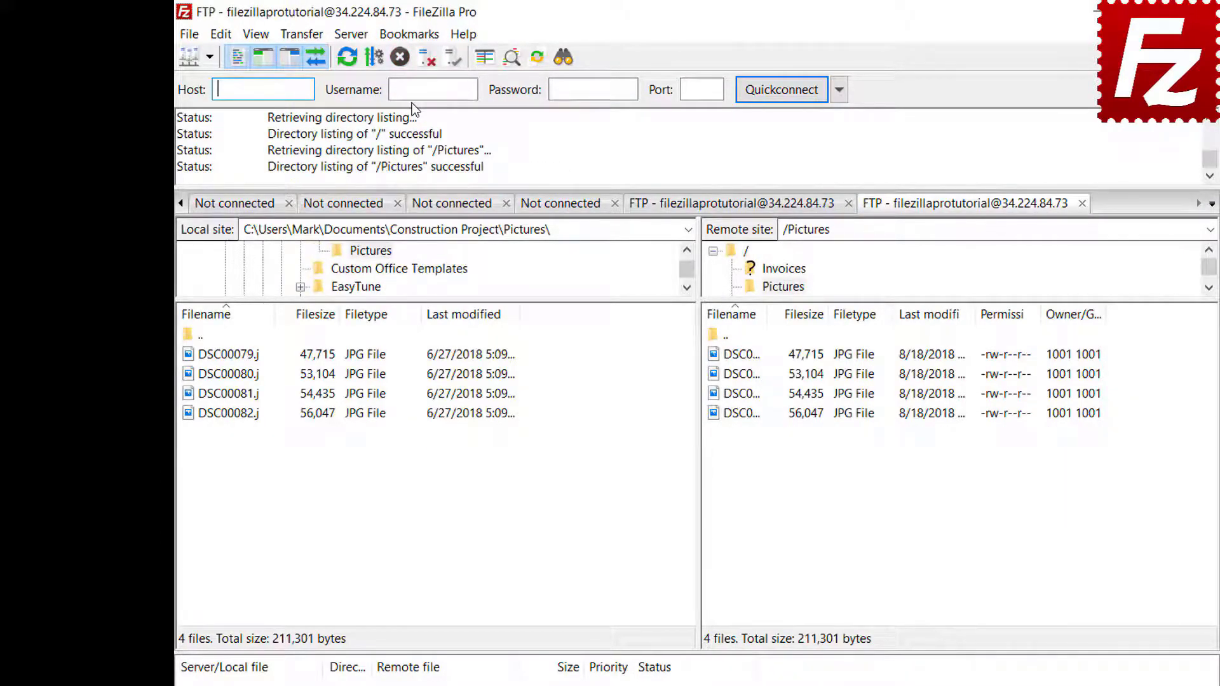
click(424, 61)
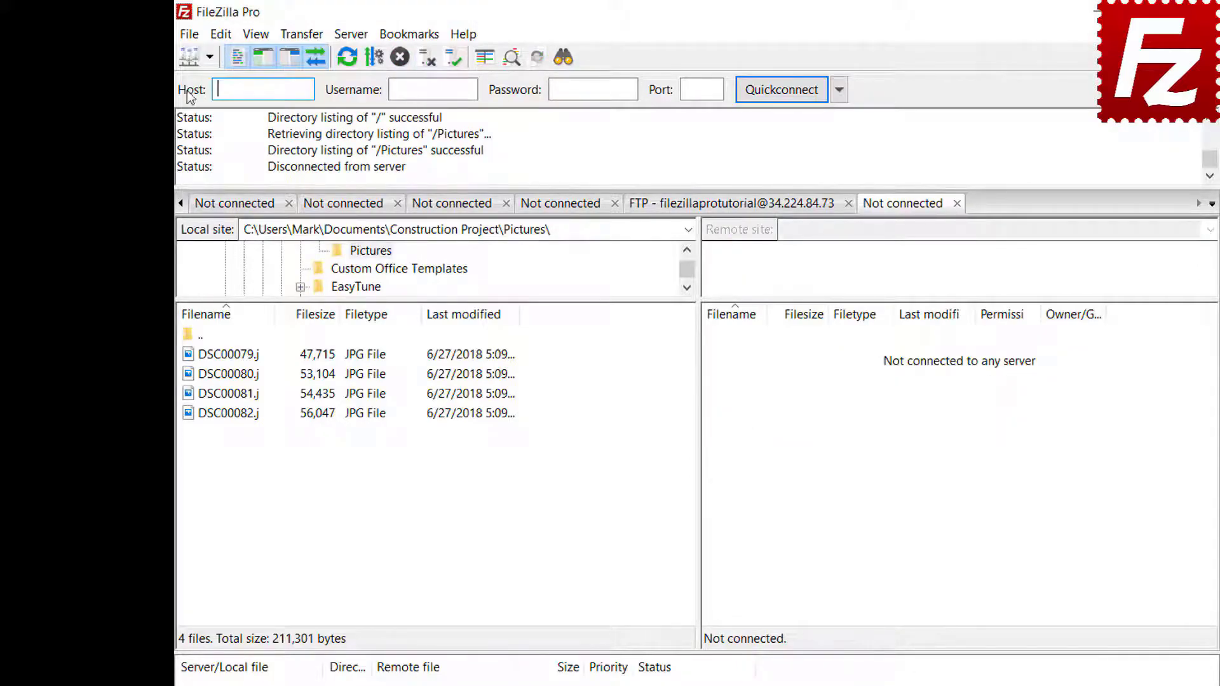
Step: Reconnect through the Site Manager's FTP-Pictures entry and open the bookmark manager
click(189, 35)
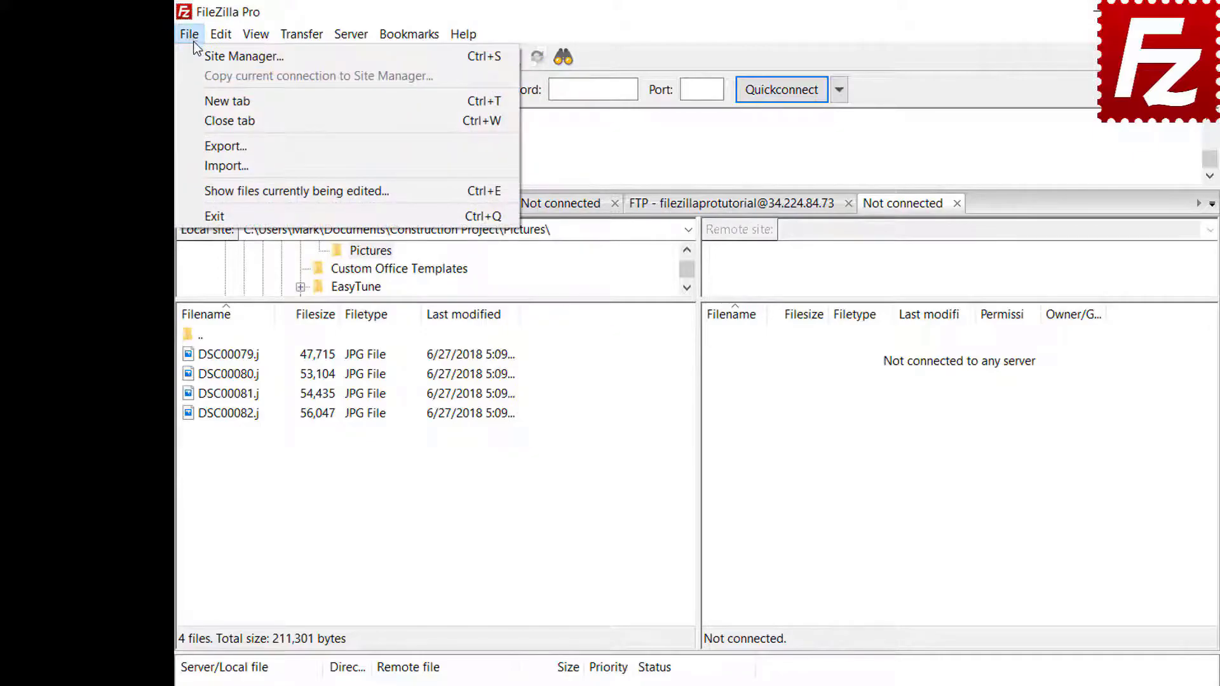
click(197, 56)
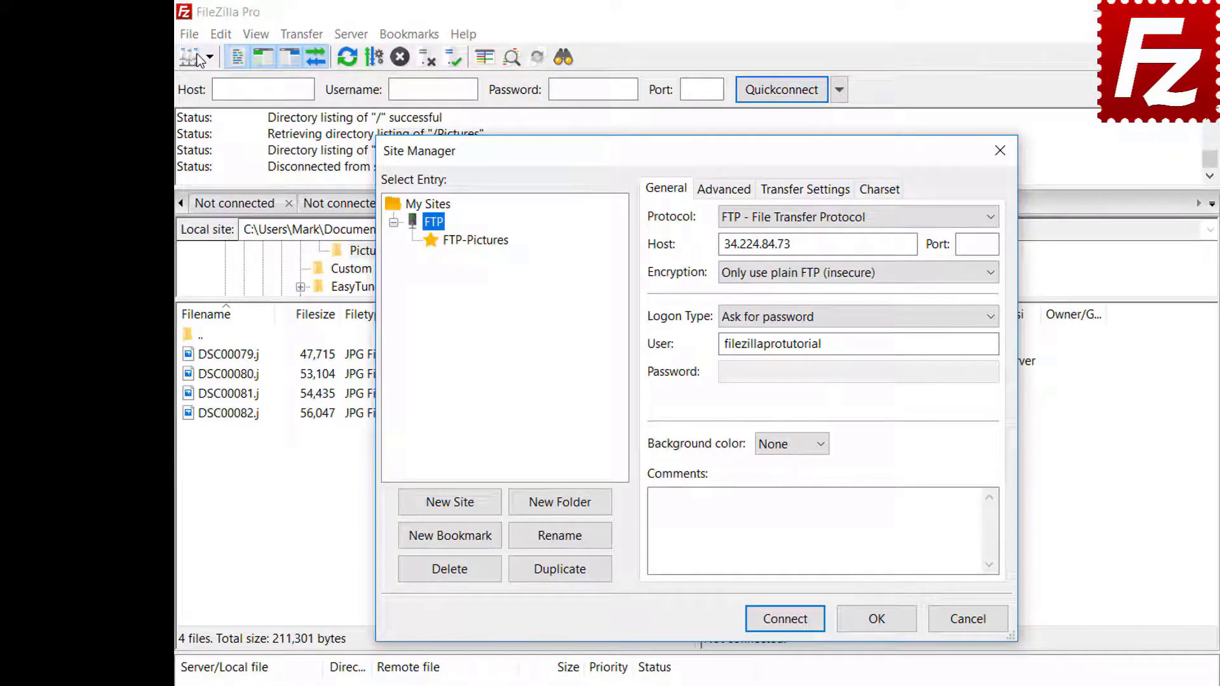
click(476, 241)
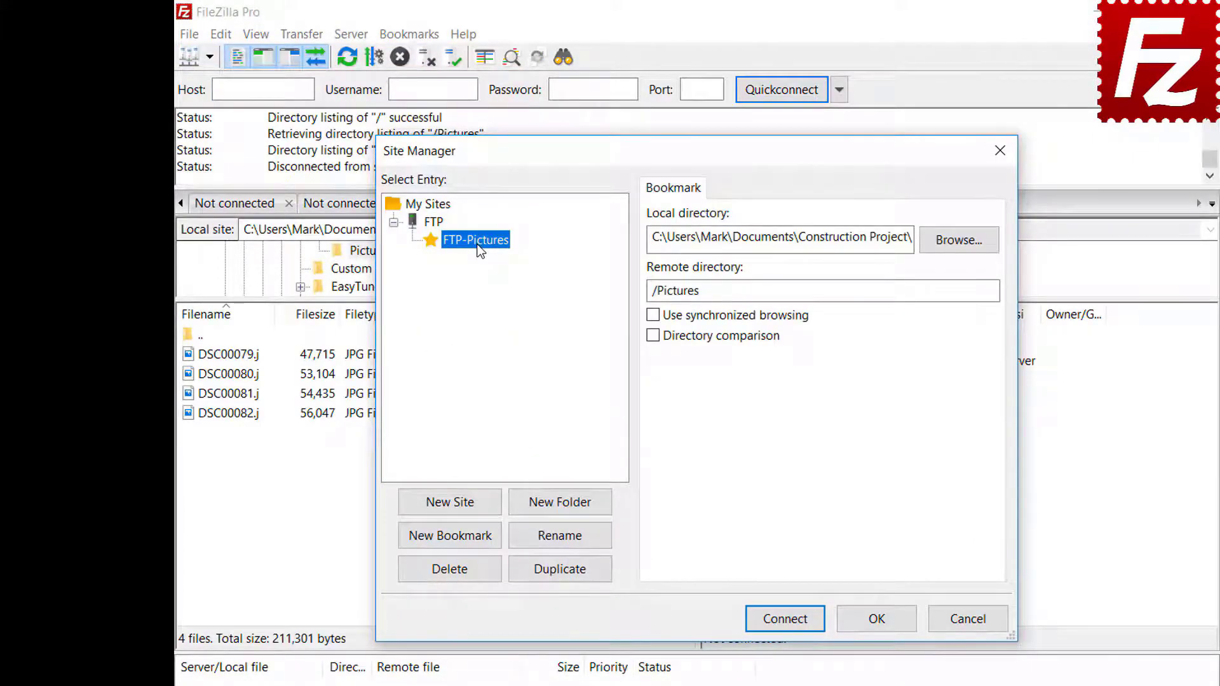
click(794, 623)
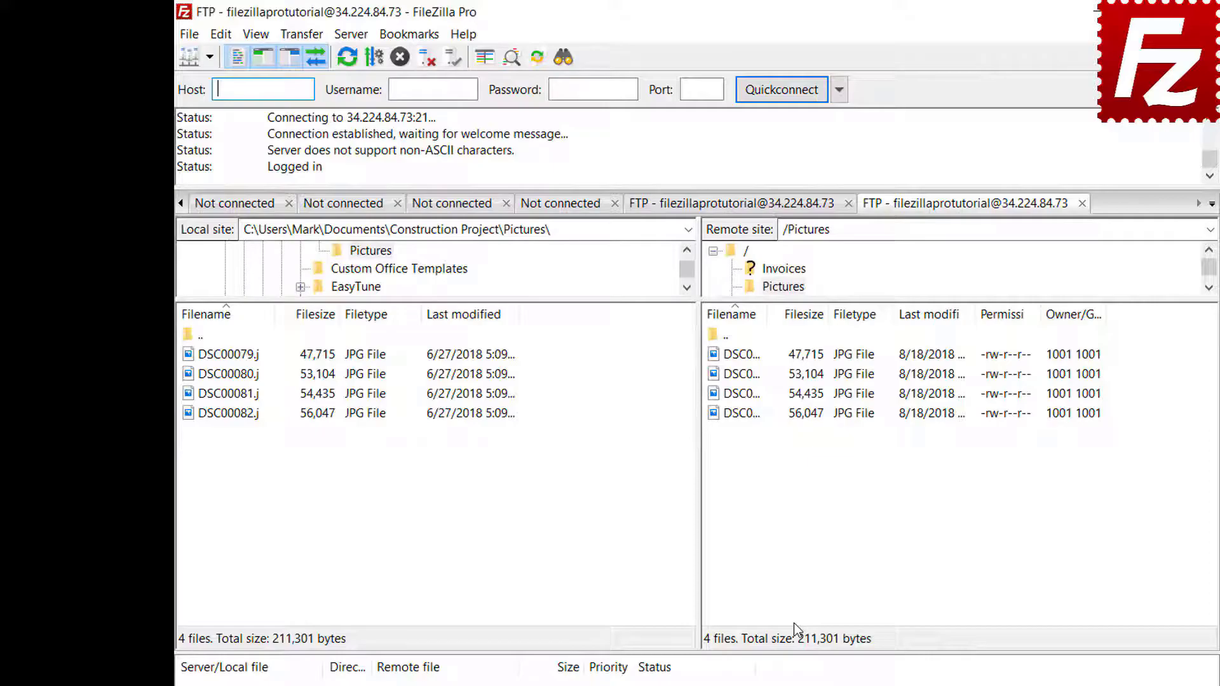
click(409, 33)
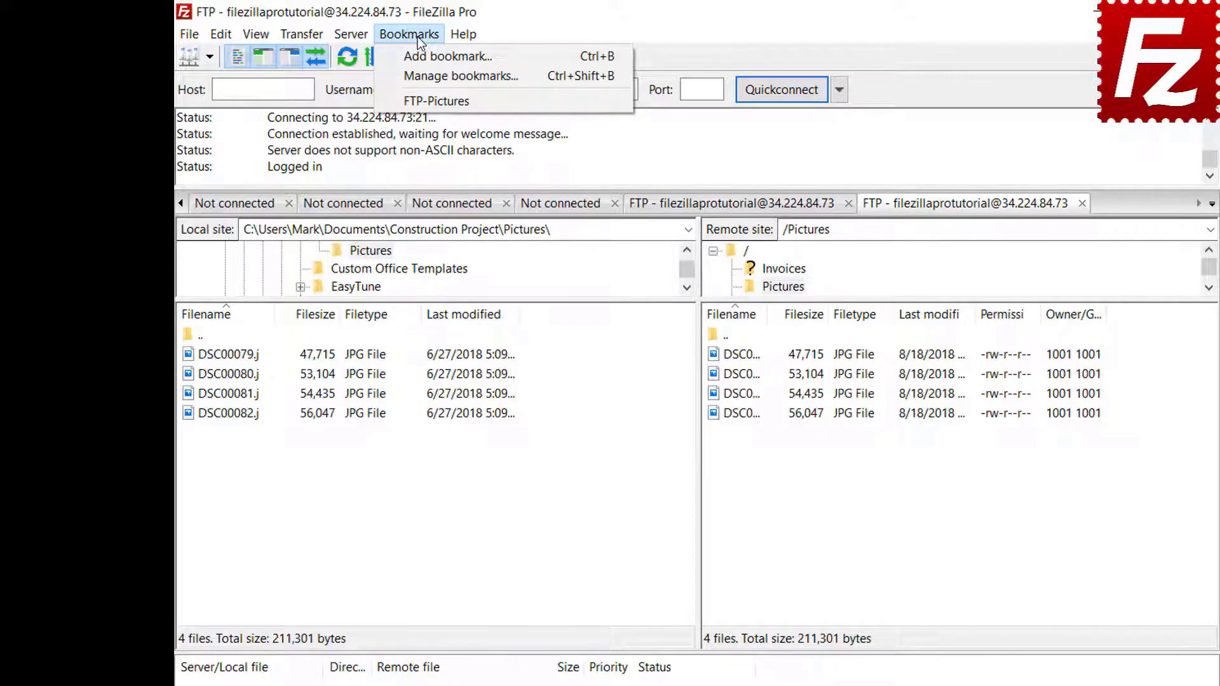
click(420, 70)
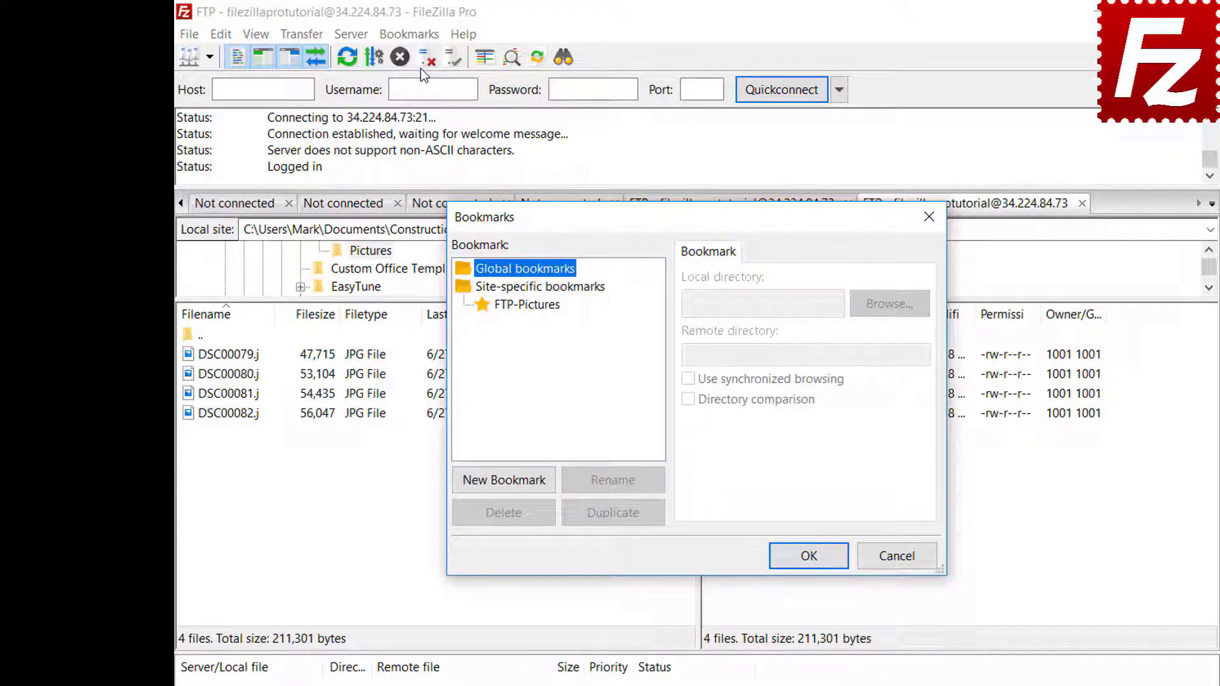
Step: Select the FTP-Pictures bookmark in the Bookmarks dialog to view its directories
click(533, 305)
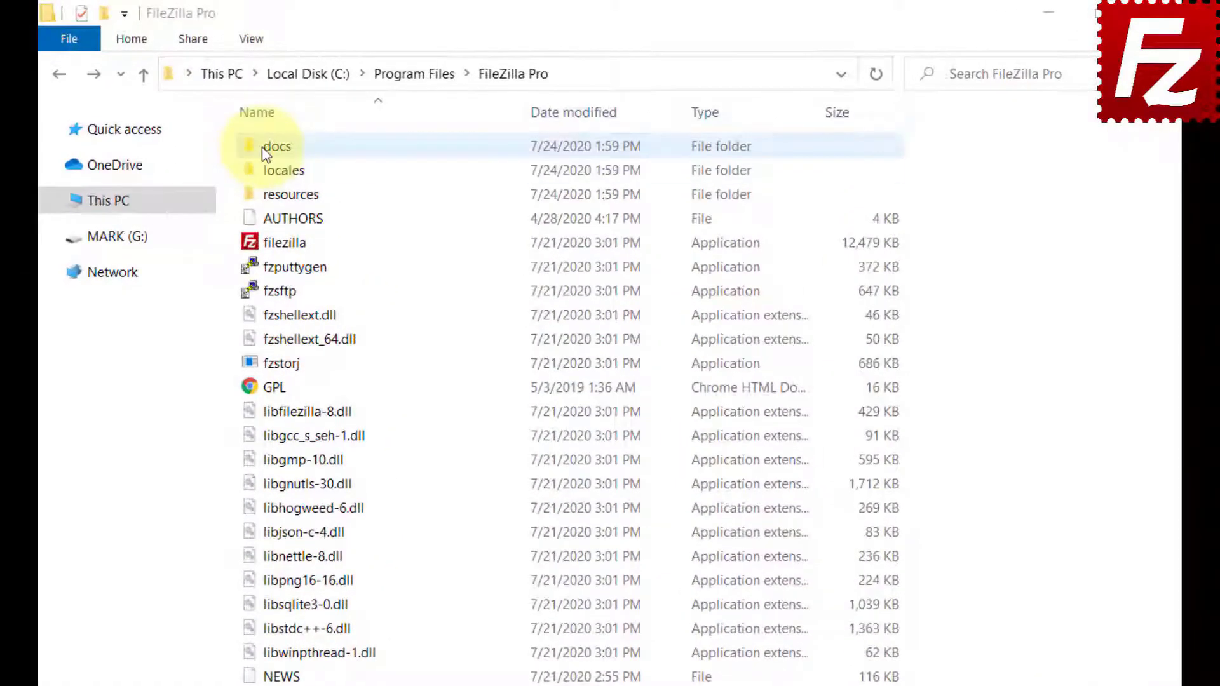
Step: Open the docs folder, then fzdefaults.xml in Notepad
double_click(266, 150)
double_click(254, 153)
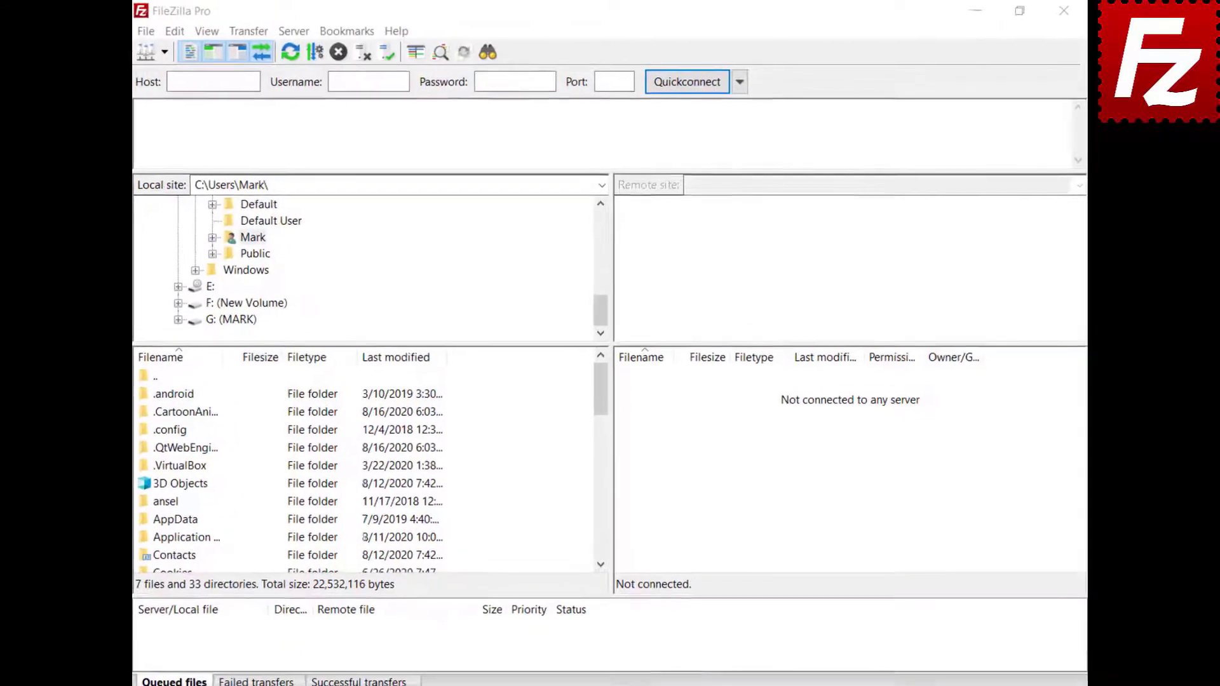
Step: Export FileZilla Pro's settings as fzdefaults.xml in Documents
click(133, 33)
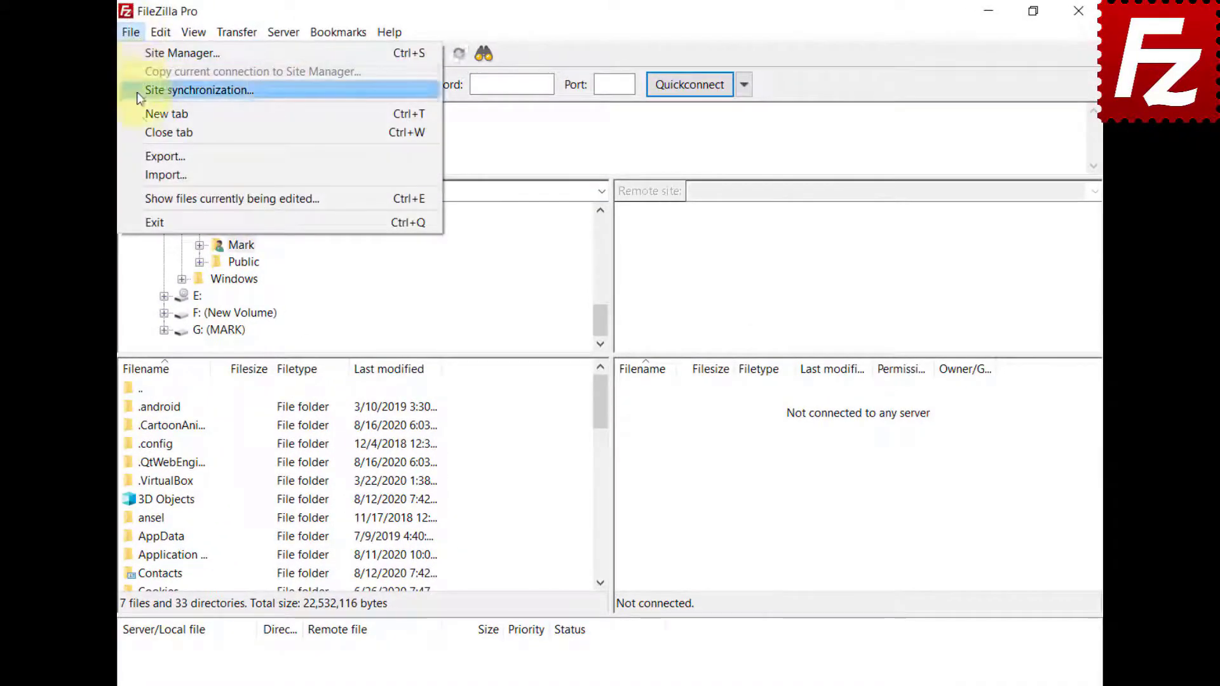
click(143, 154)
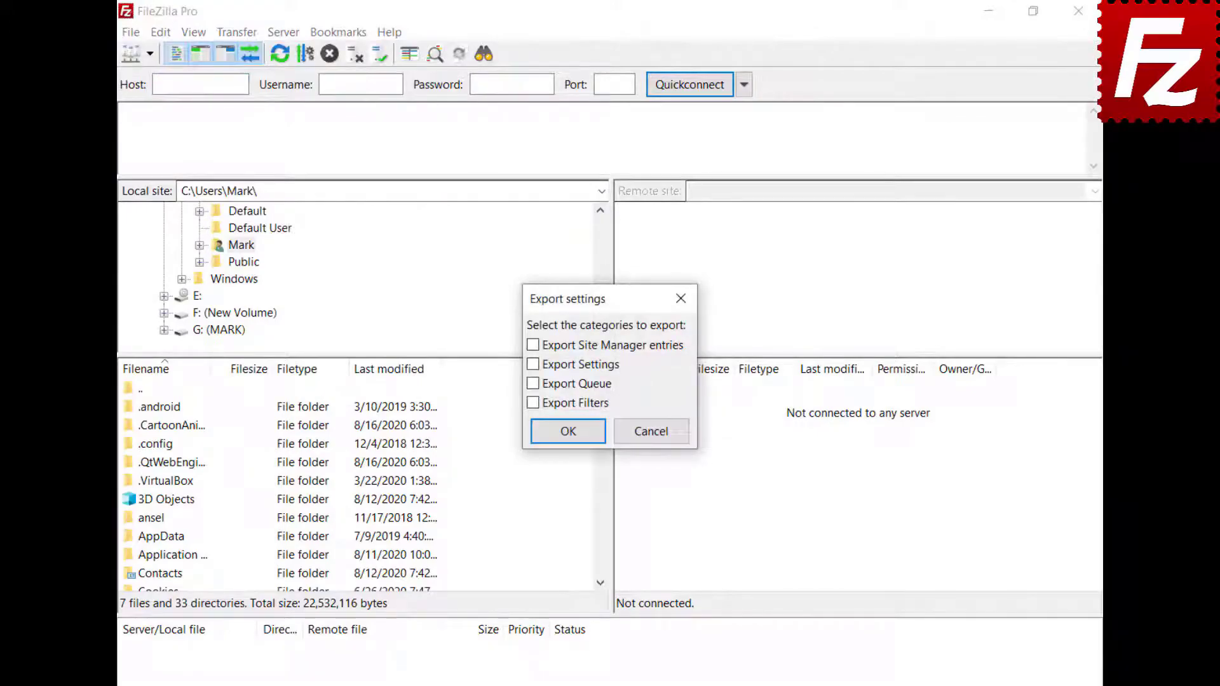
click(534, 364)
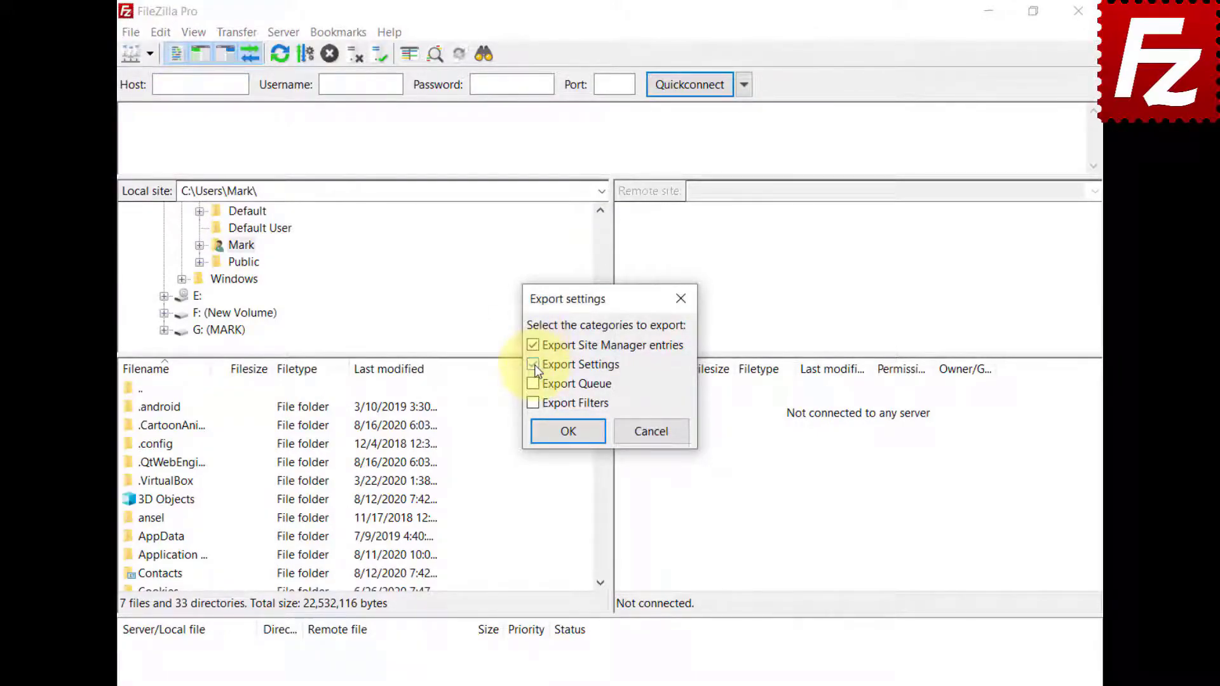
click(568, 432)
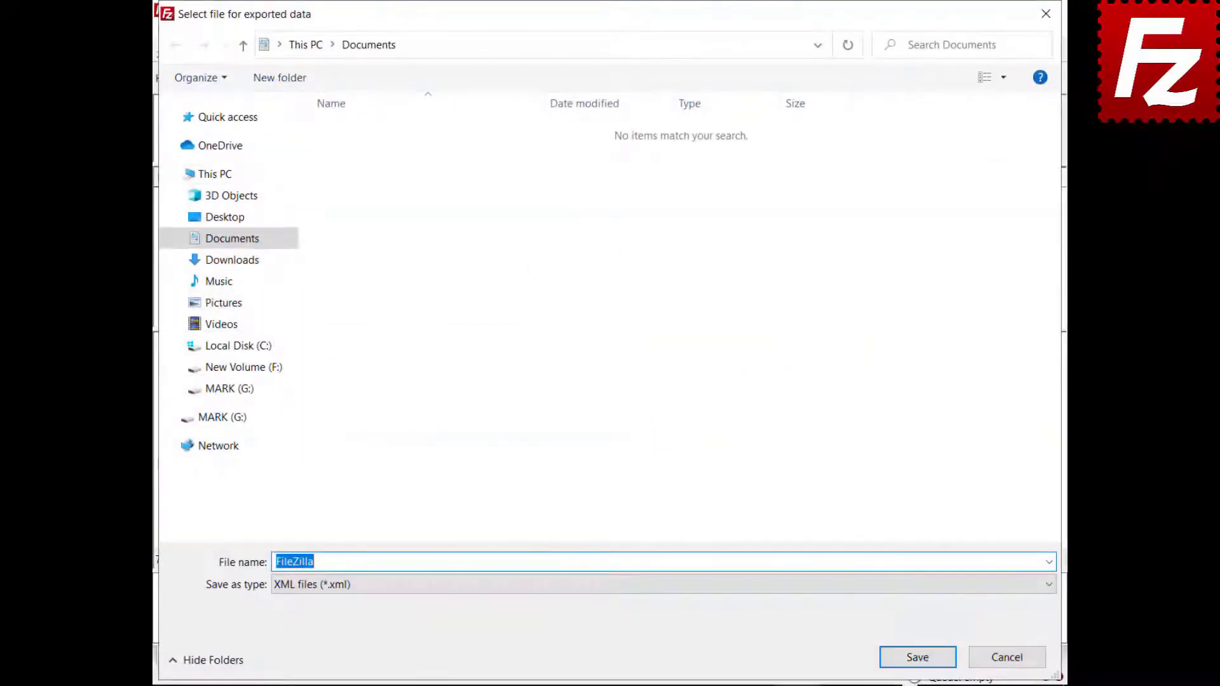
text(fzdefaults.xml)
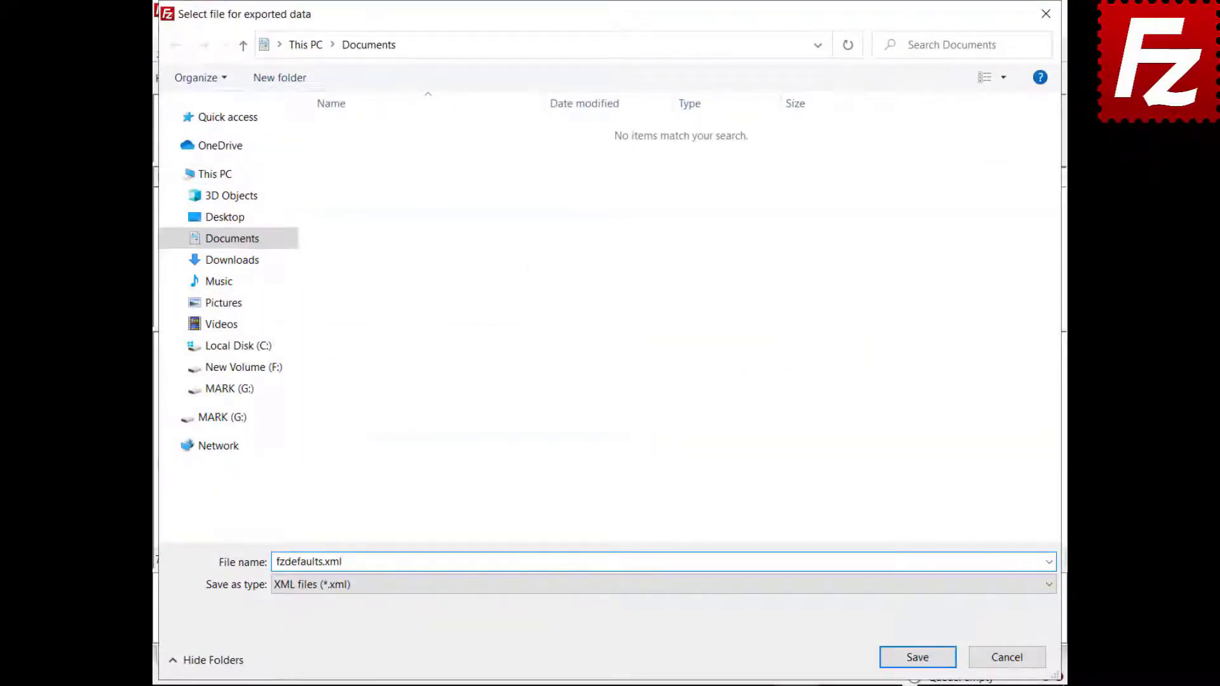
click(916, 658)
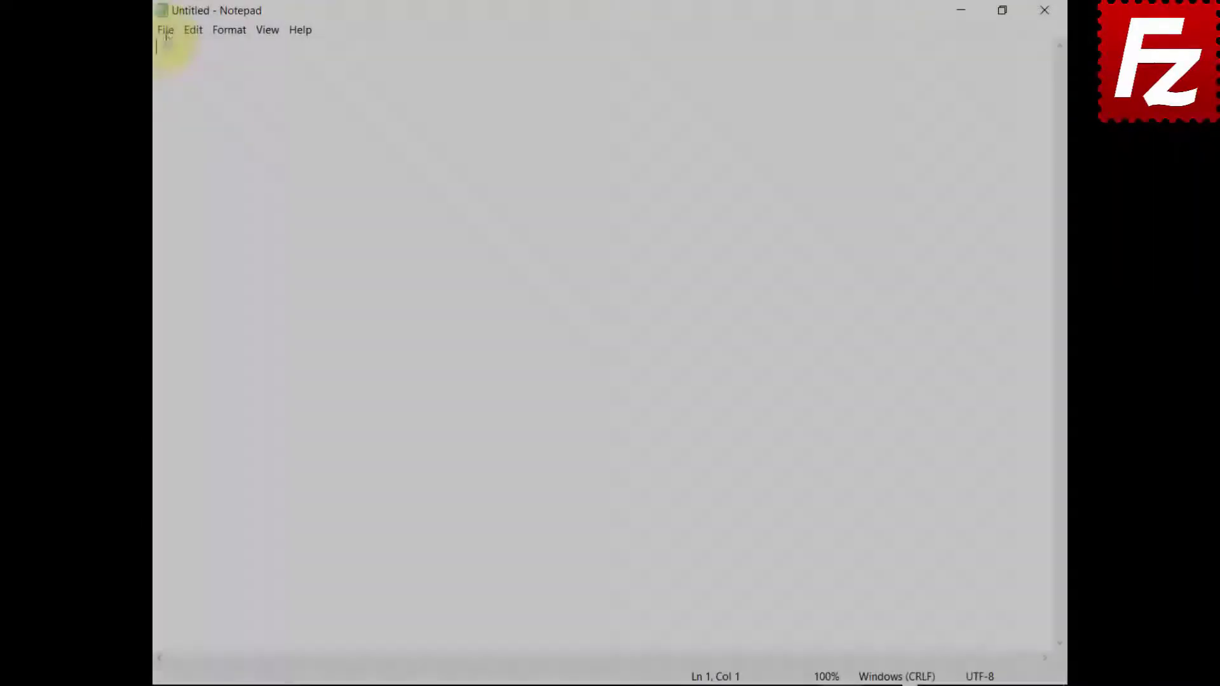
Step: Open the exported fzdefaults.xml in Notepad to check its XML
click(165, 32)
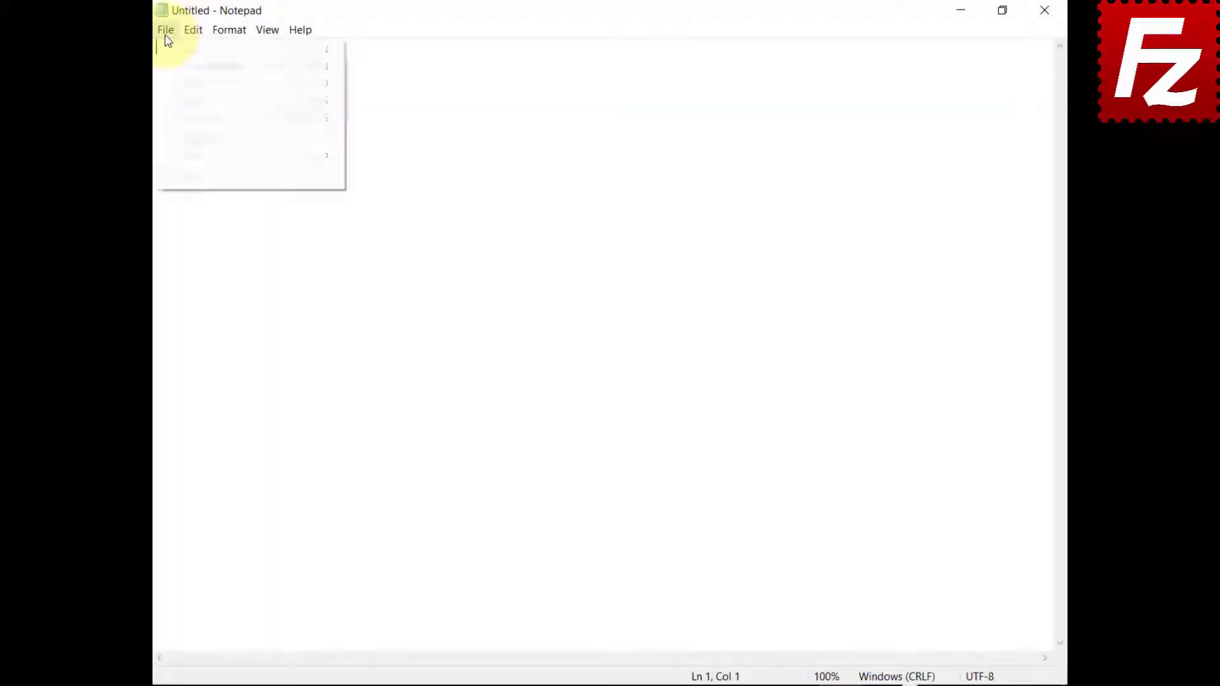
click(166, 83)
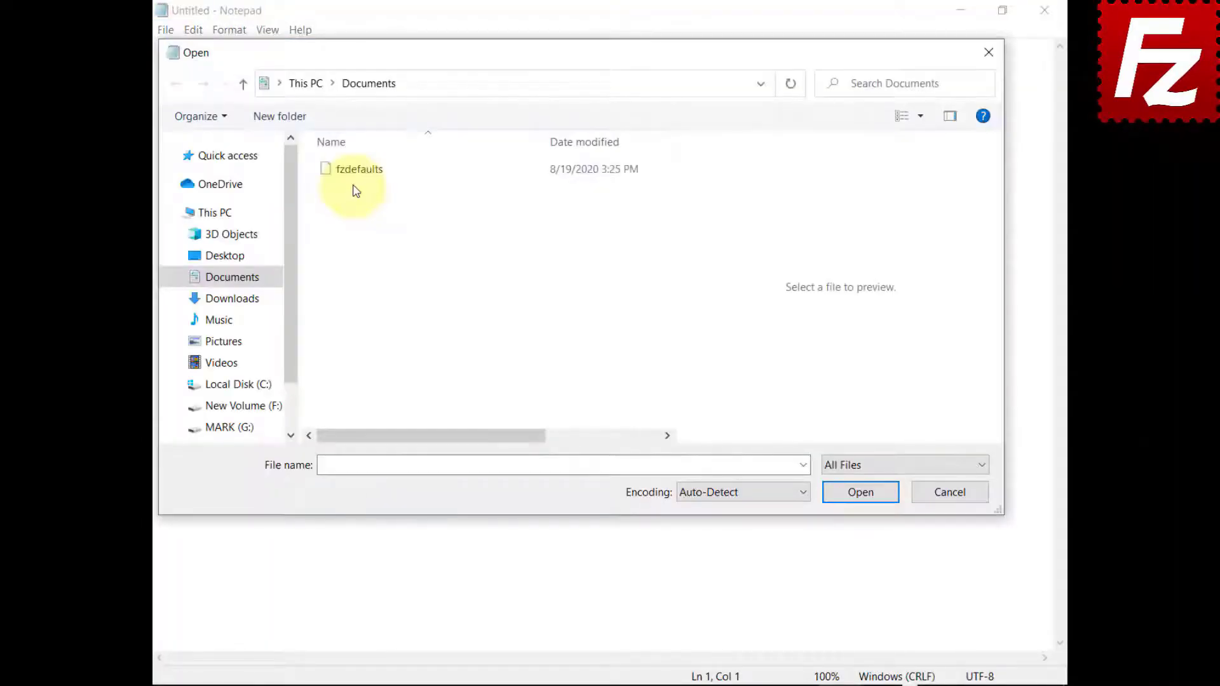
click(356, 182)
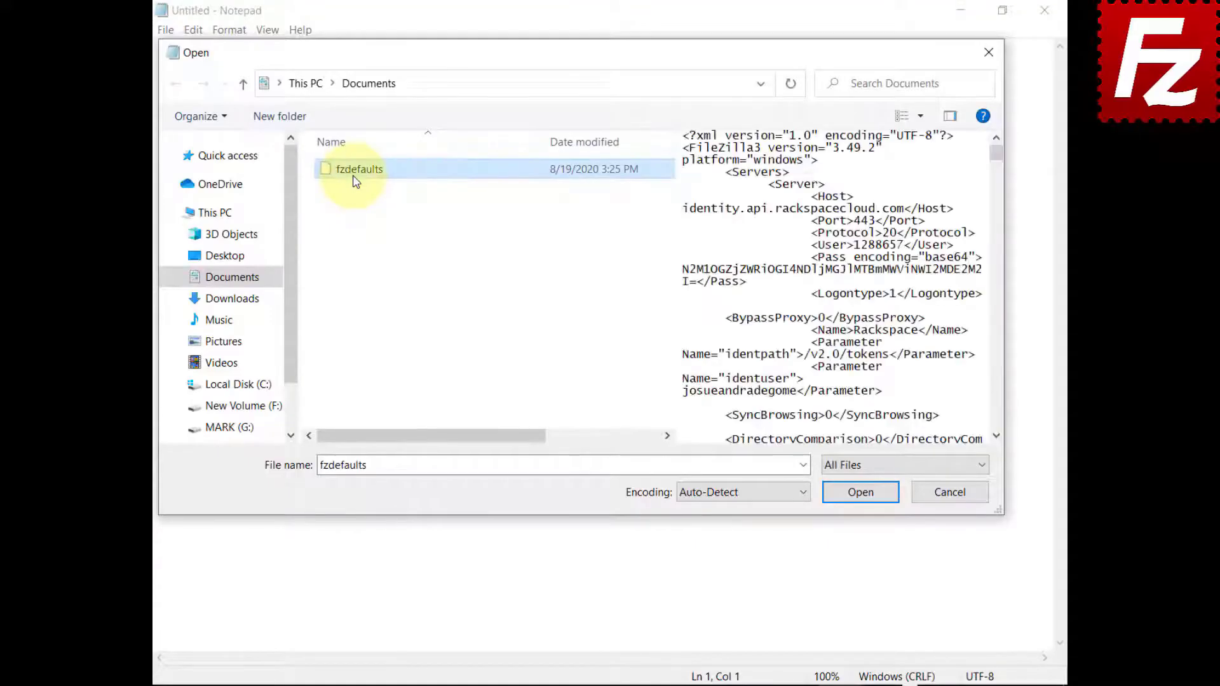
click(860, 494)
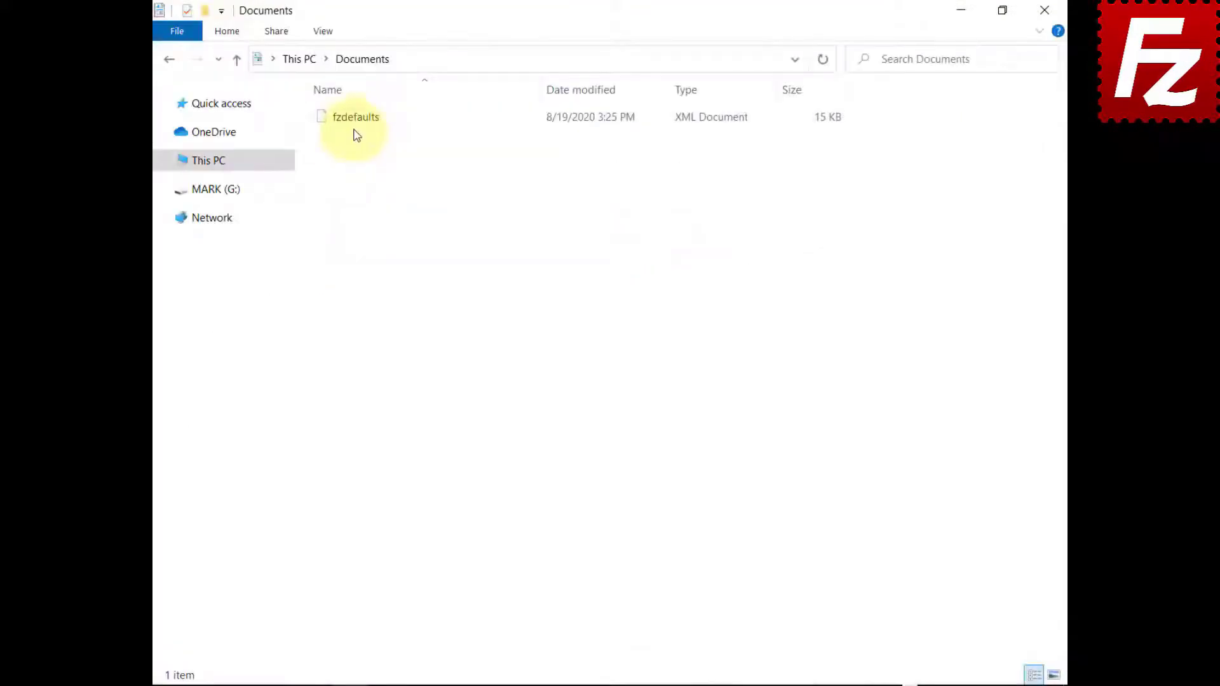
Step: Copy fzdefaults from Documents into %ProgramFiles%\FileZilla Pro, granting administrator permission
right_click(354, 125)
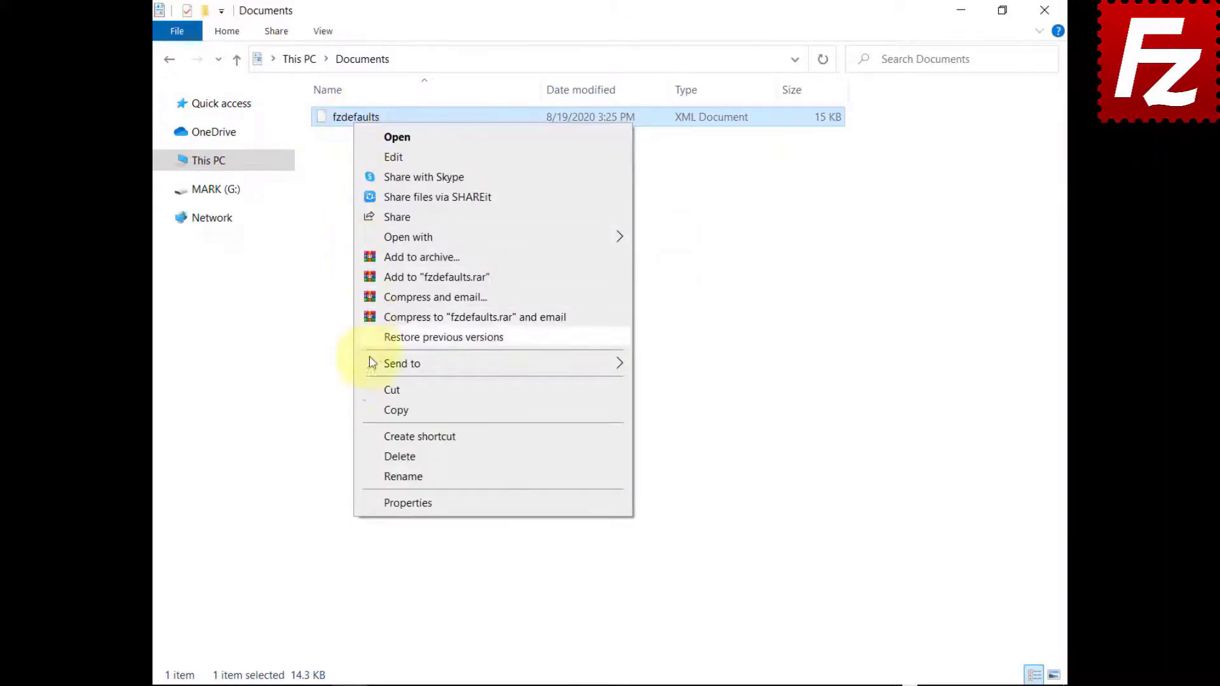
click(372, 410)
click(747, 60)
text(%ProgramF)
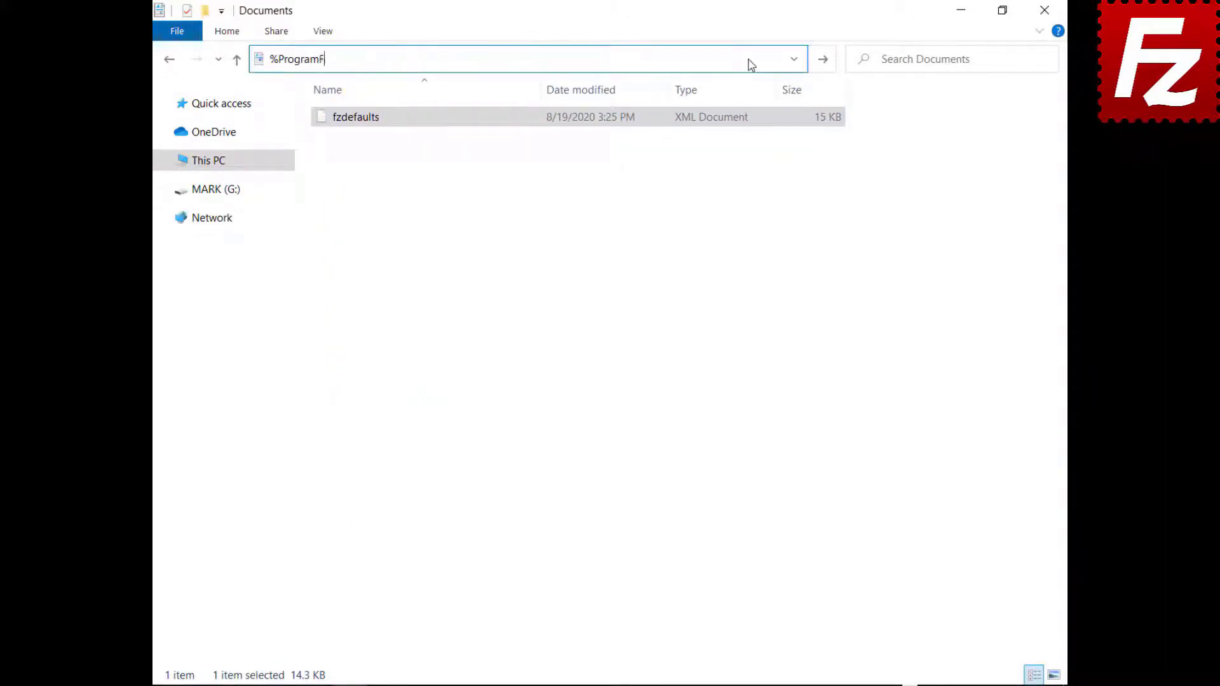
text(iles%\FileZilla Pro)
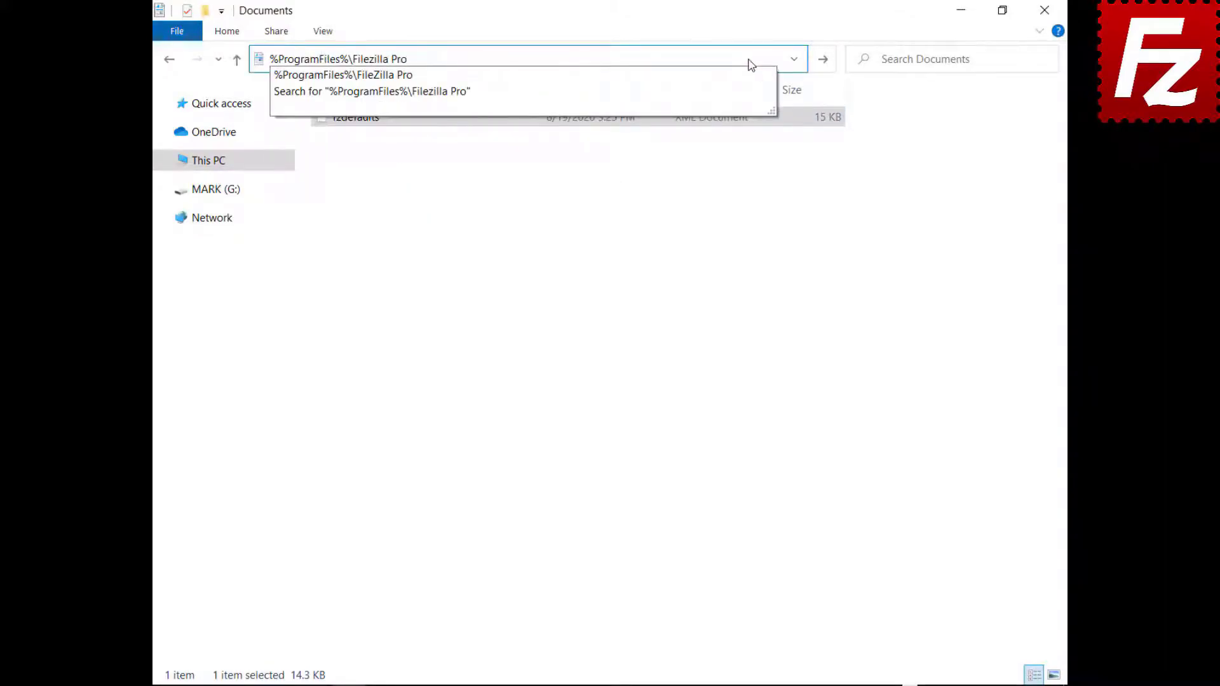
key(Return)
right_click(469, 615)
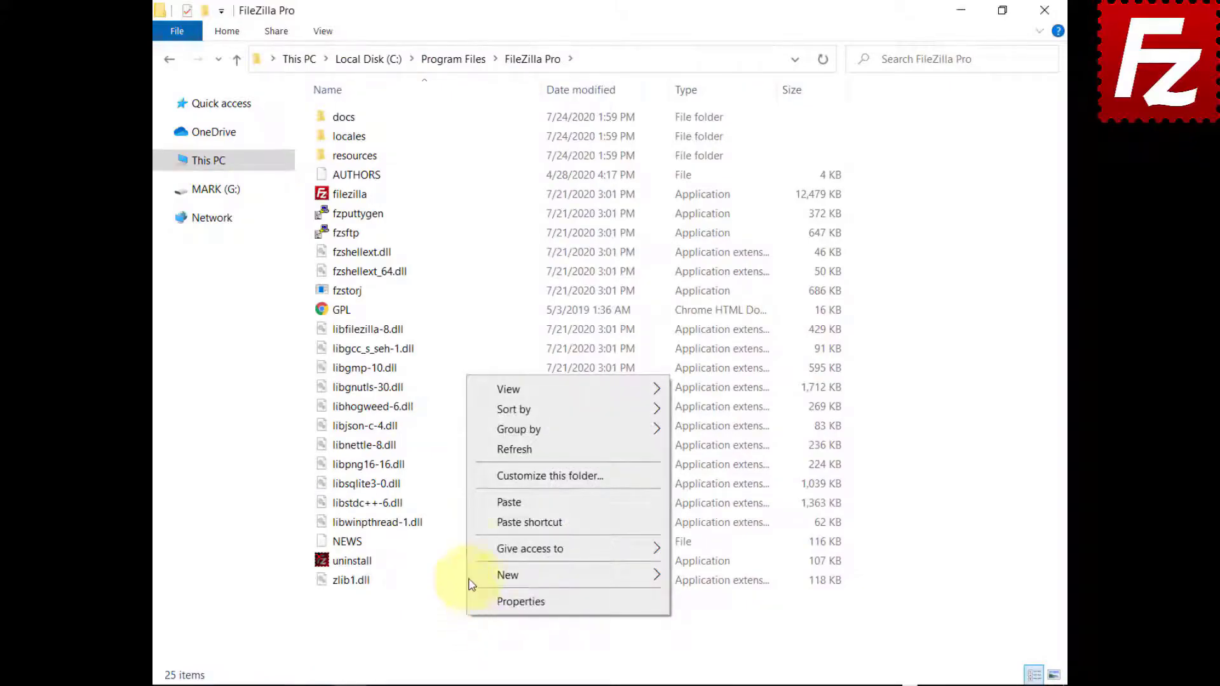
click(508, 502)
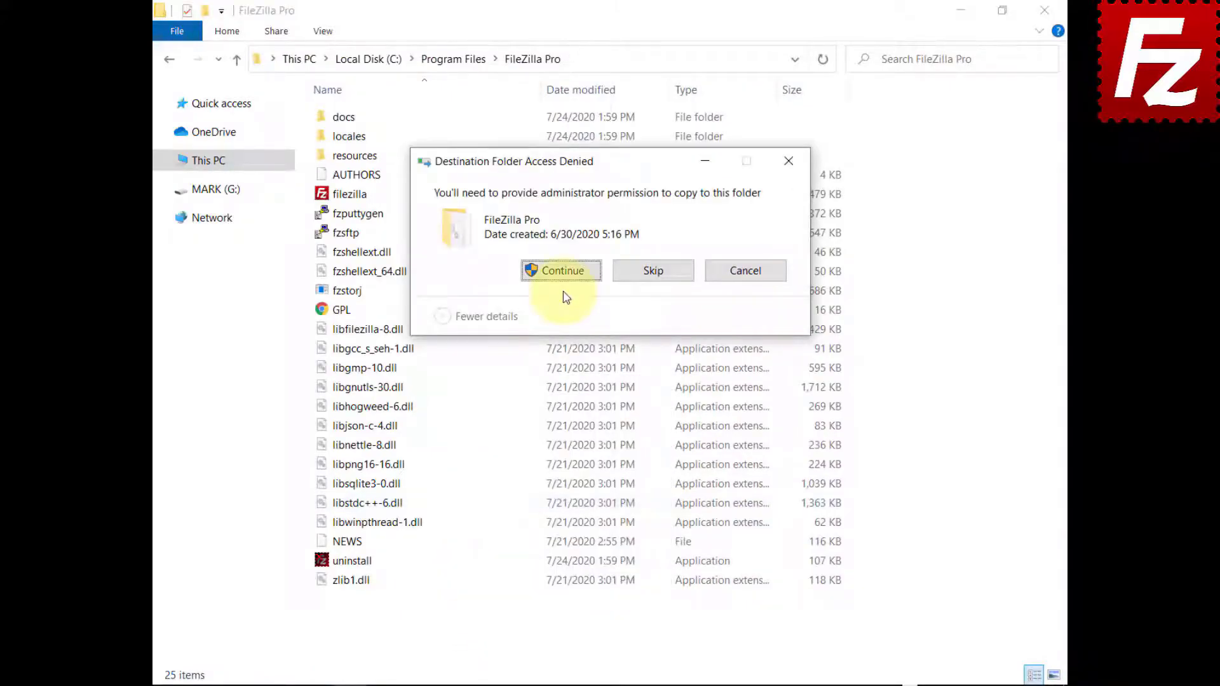
click(563, 272)
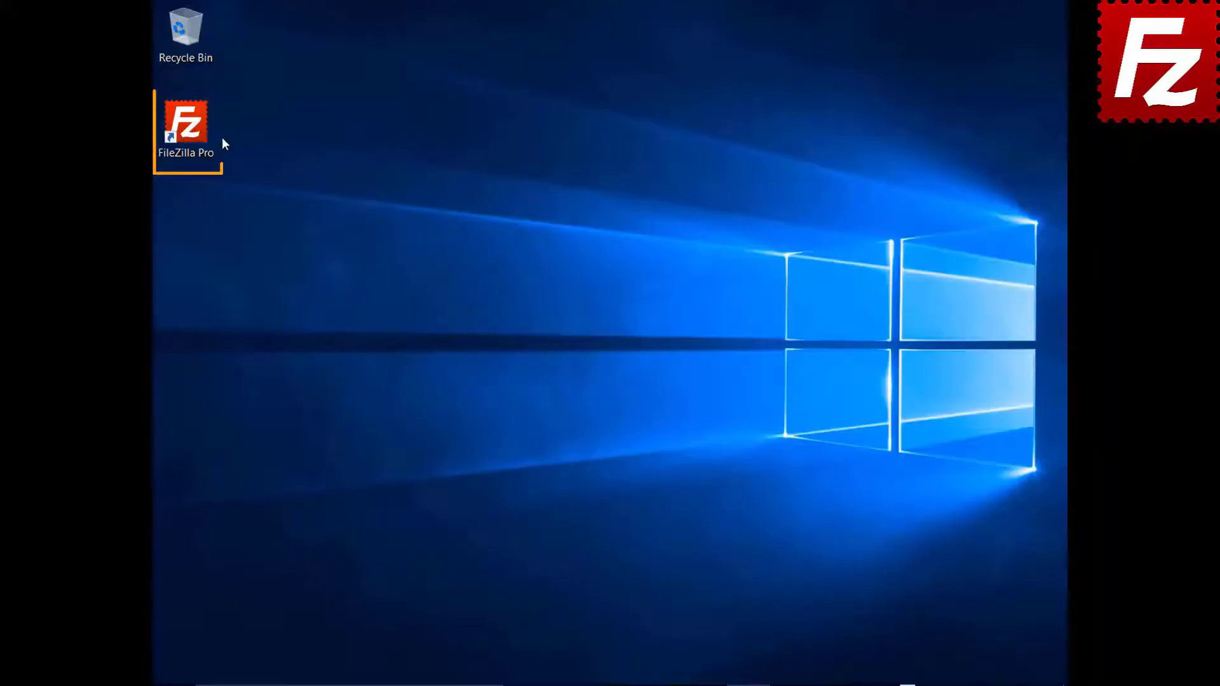
Step: Relaunch FileZilla Pro, connect to the Amazon S3 site, and open Settings
double_click(193, 131)
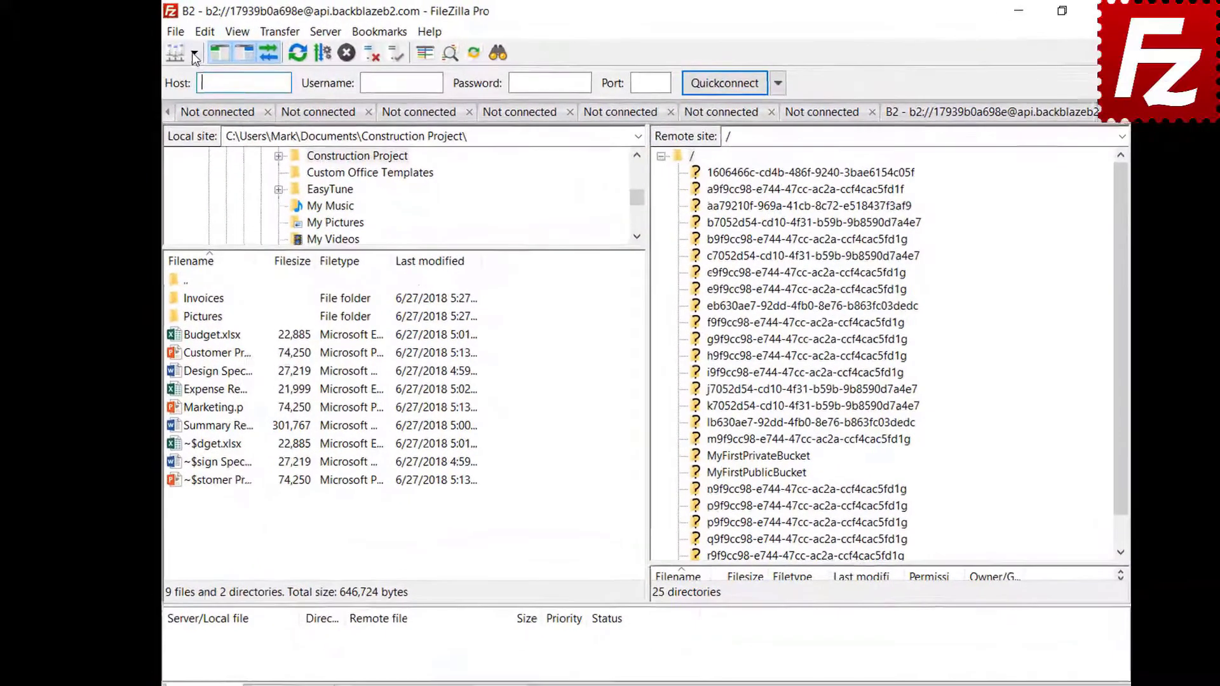
click(200, 54)
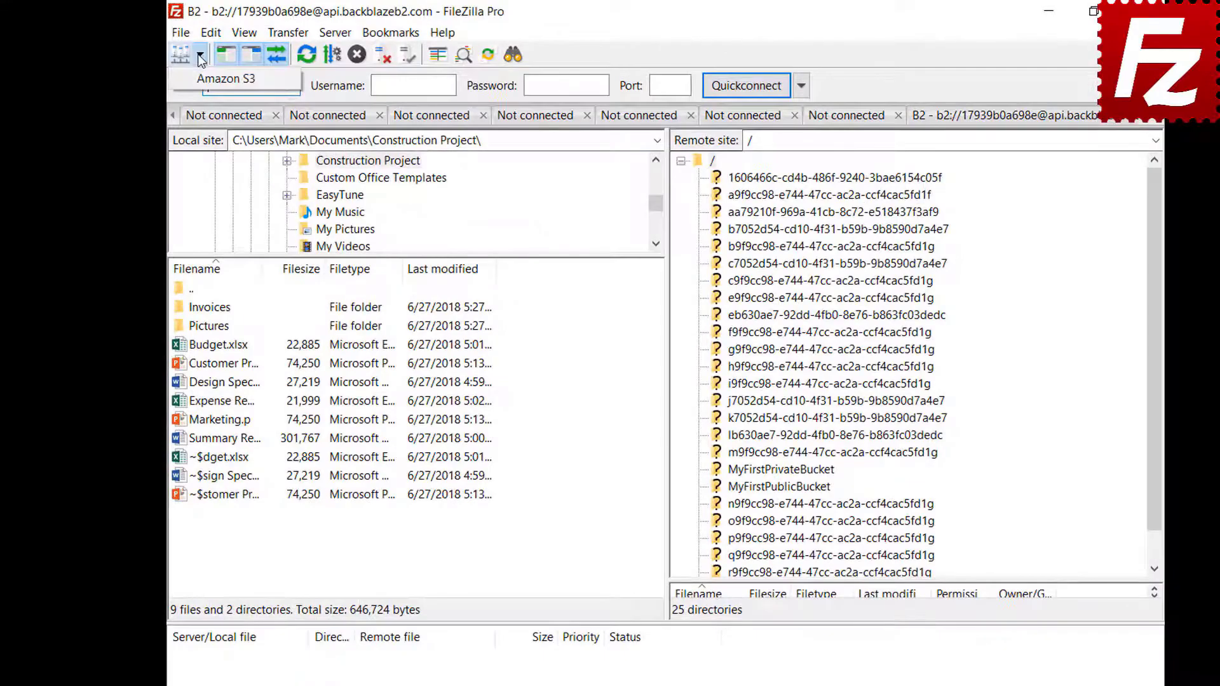
click(225, 79)
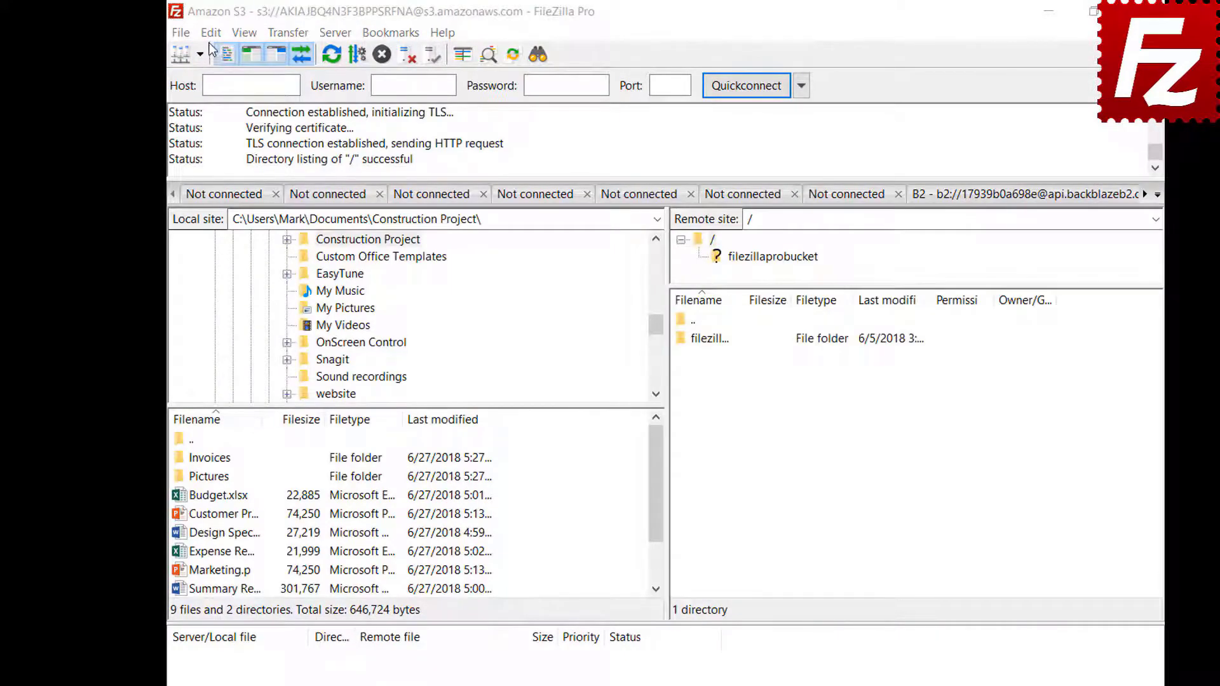
click(211, 32)
click(213, 99)
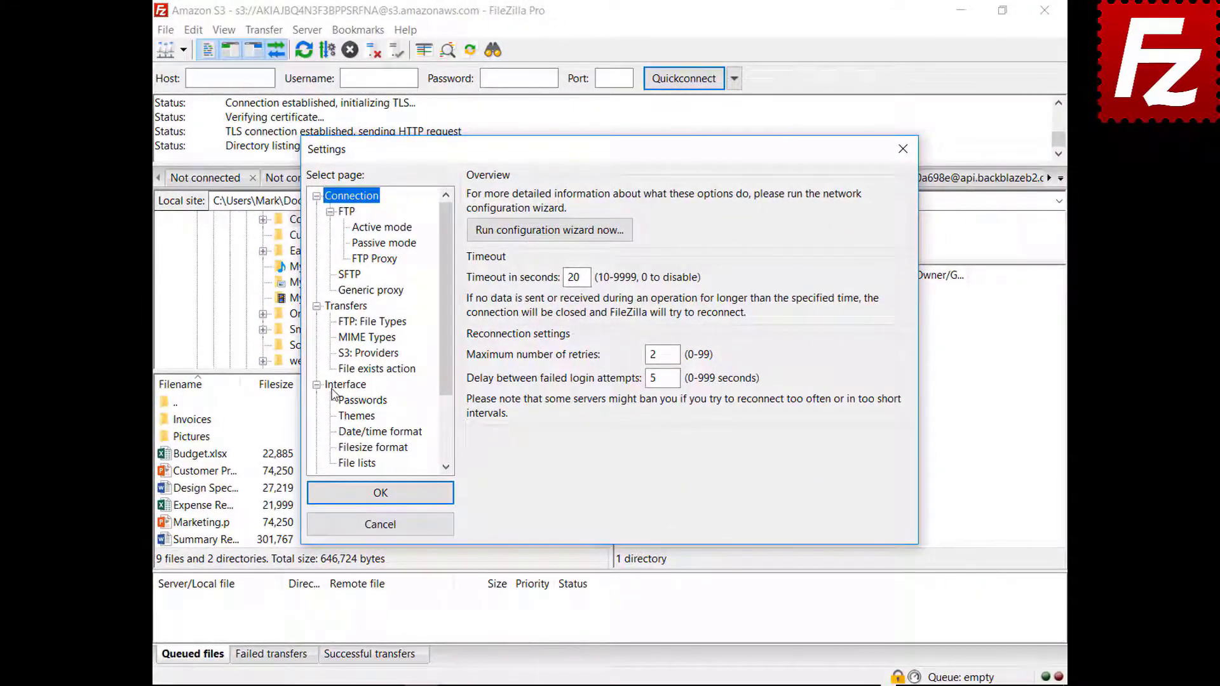
Step: Preview the Explorer, Widescreen and Blackboard pane layouts on the Interface settings page
click(332, 387)
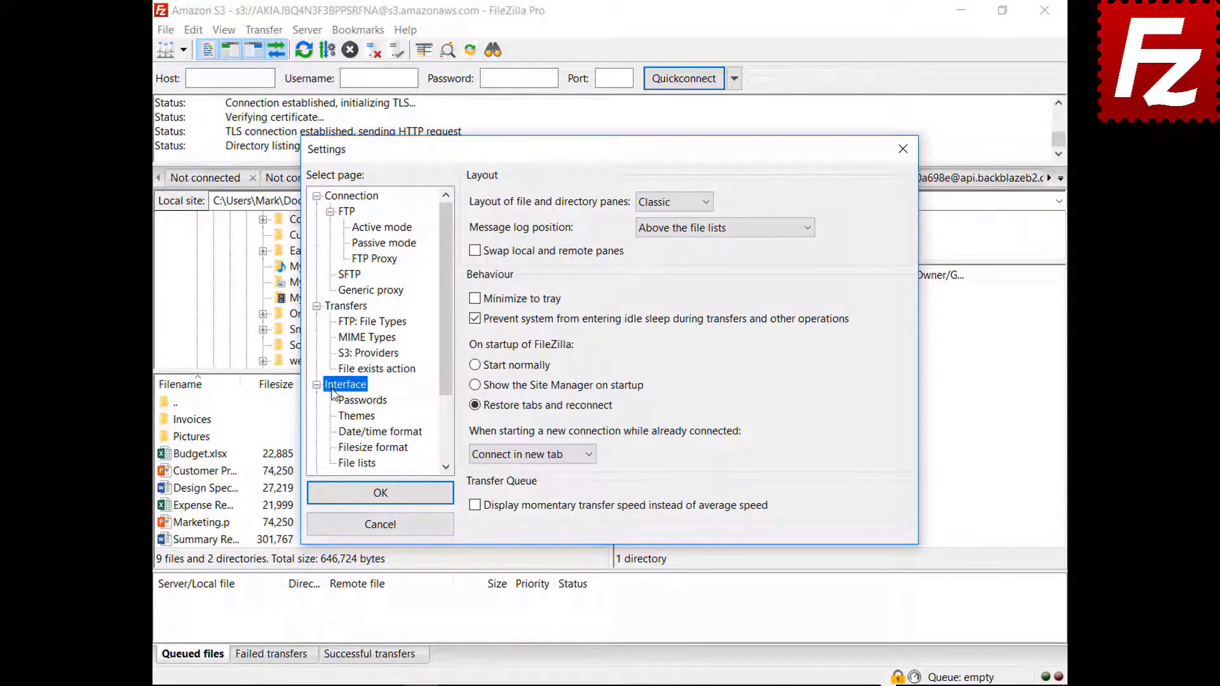
click(672, 203)
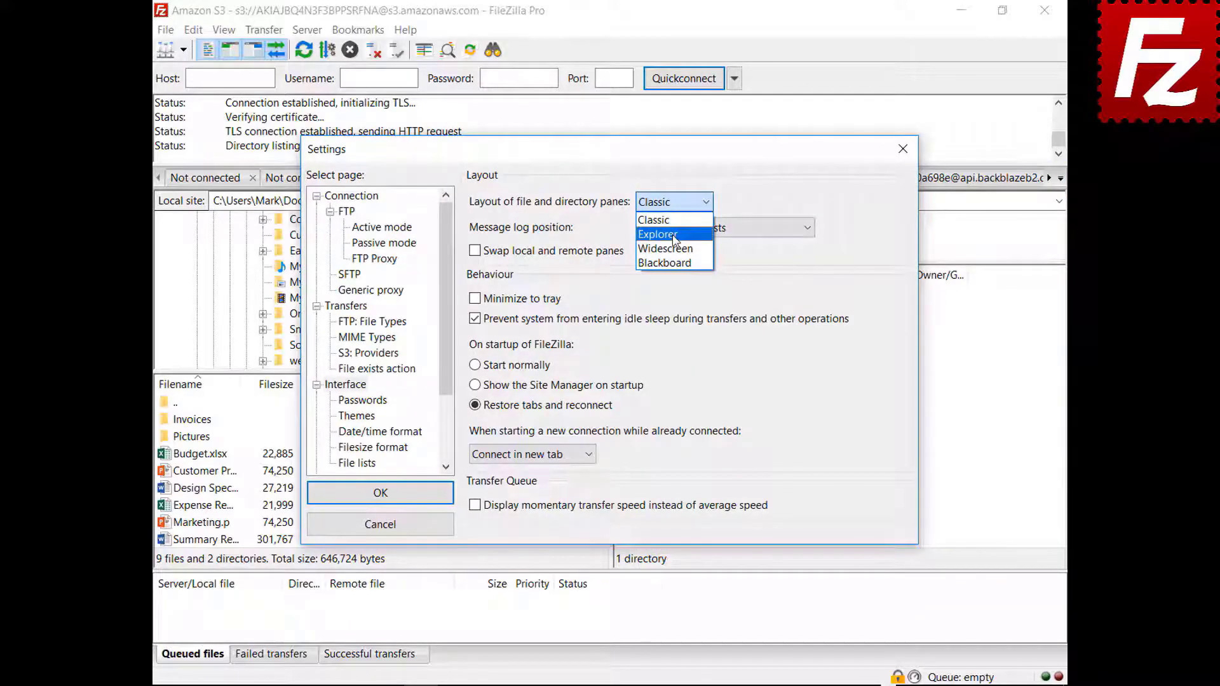
click(674, 235)
drag(621, 155, 642, 685)
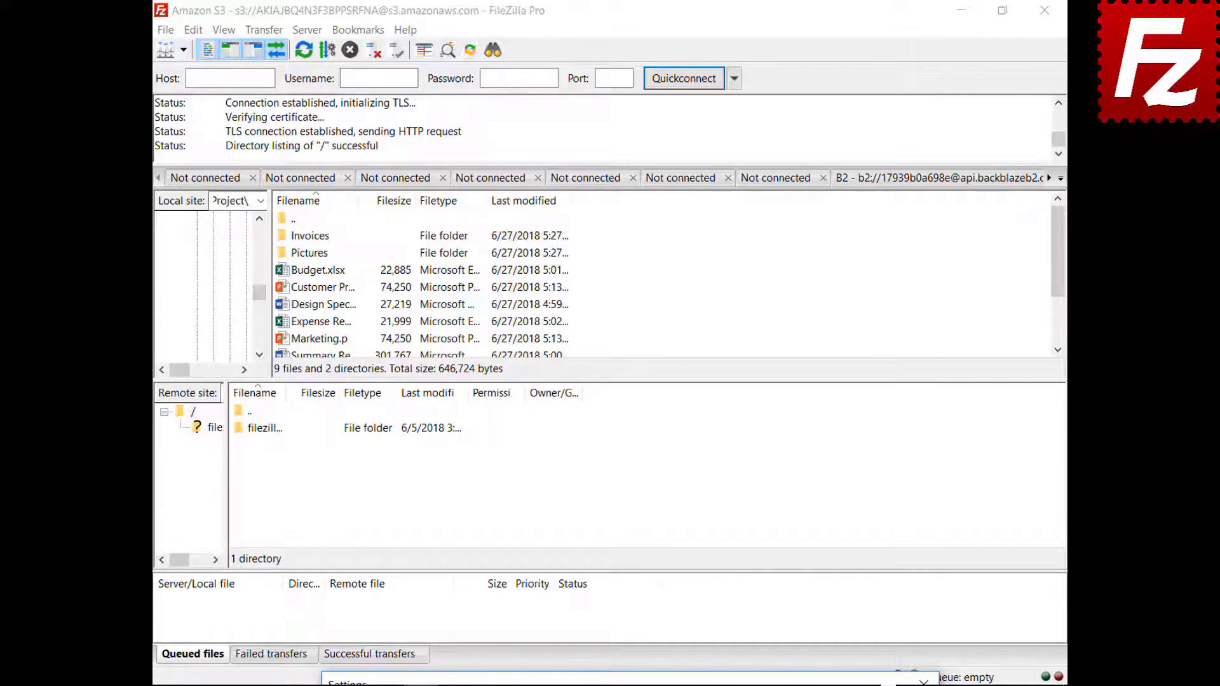
drag(641, 685, 613, 378)
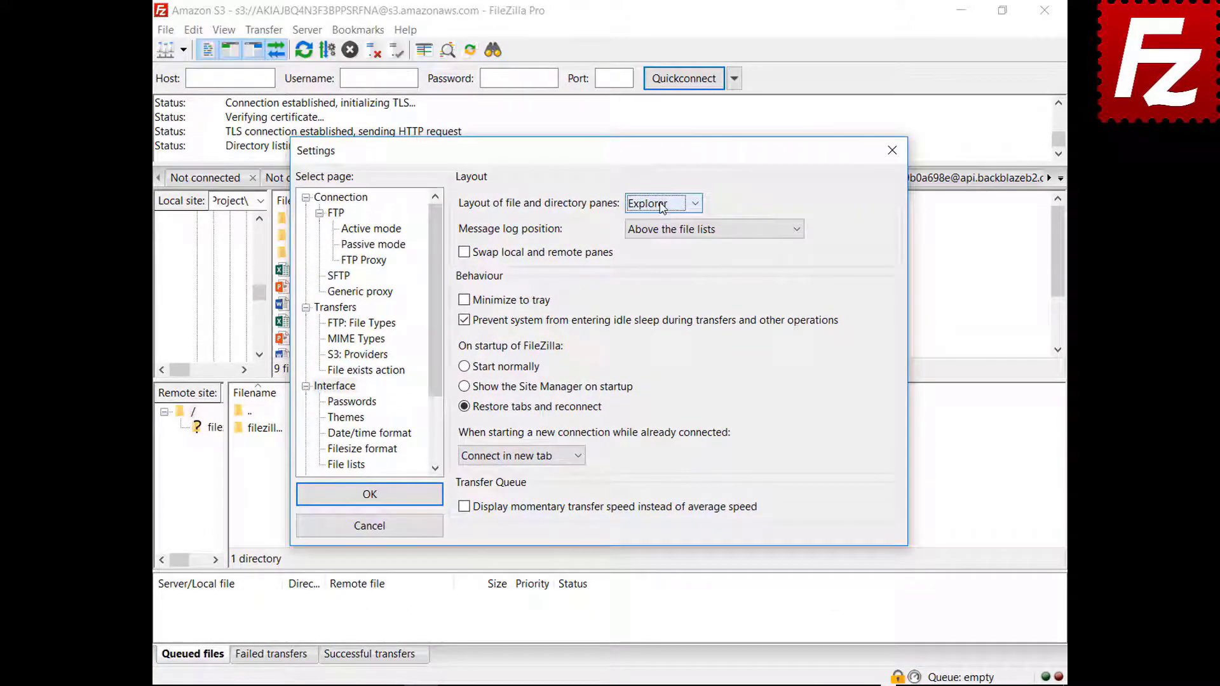
click(661, 203)
click(660, 250)
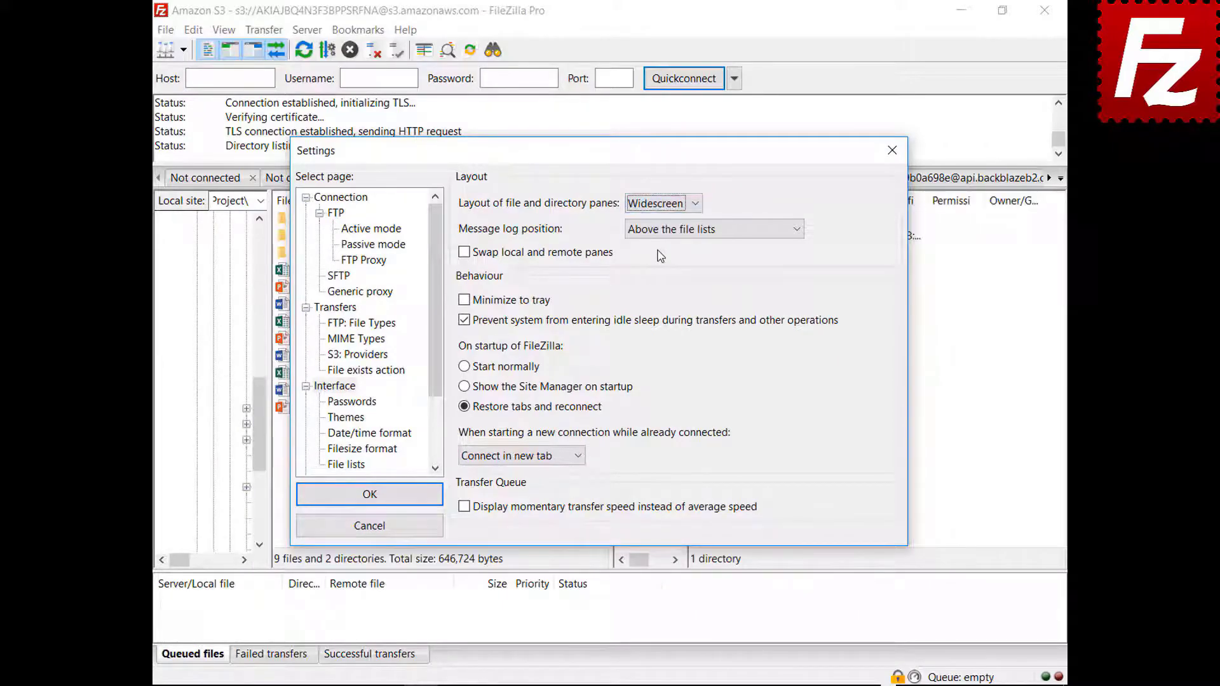
mouse_move(597, 150)
mouse_down()
mouse_move(627, 679)
mouse_move(627, 335)
mouse_move(602, 150)
mouse_up()
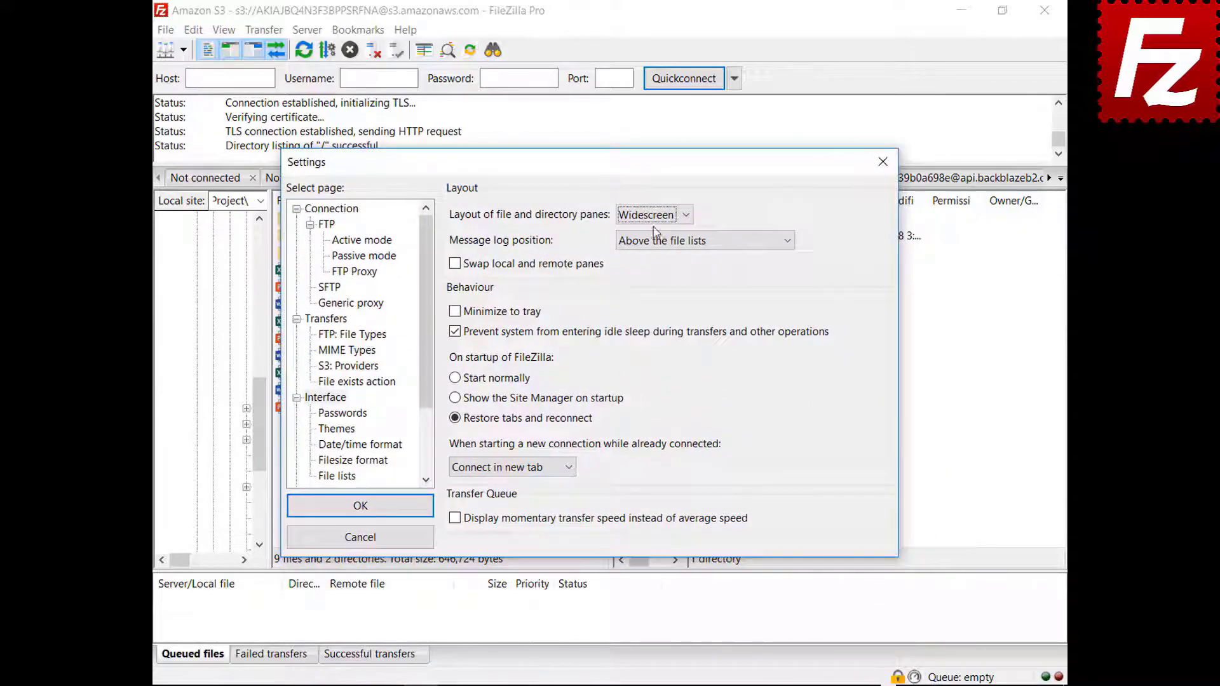
click(655, 215)
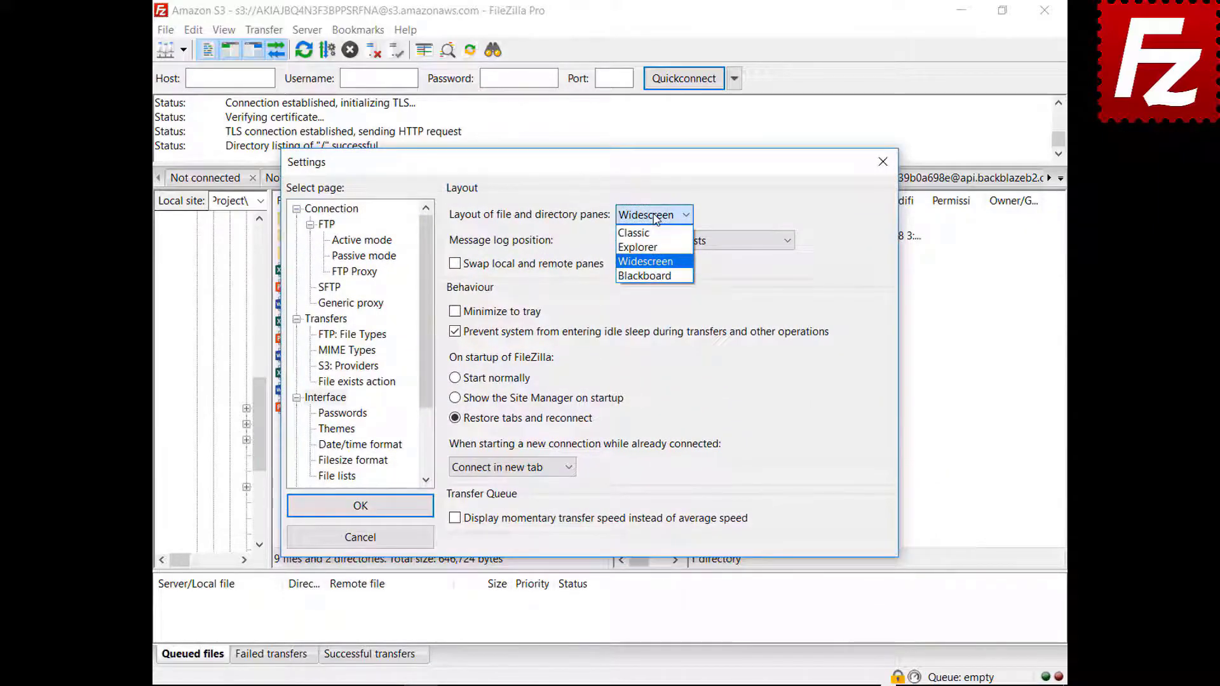
click(648, 276)
drag(591, 175, 593, 685)
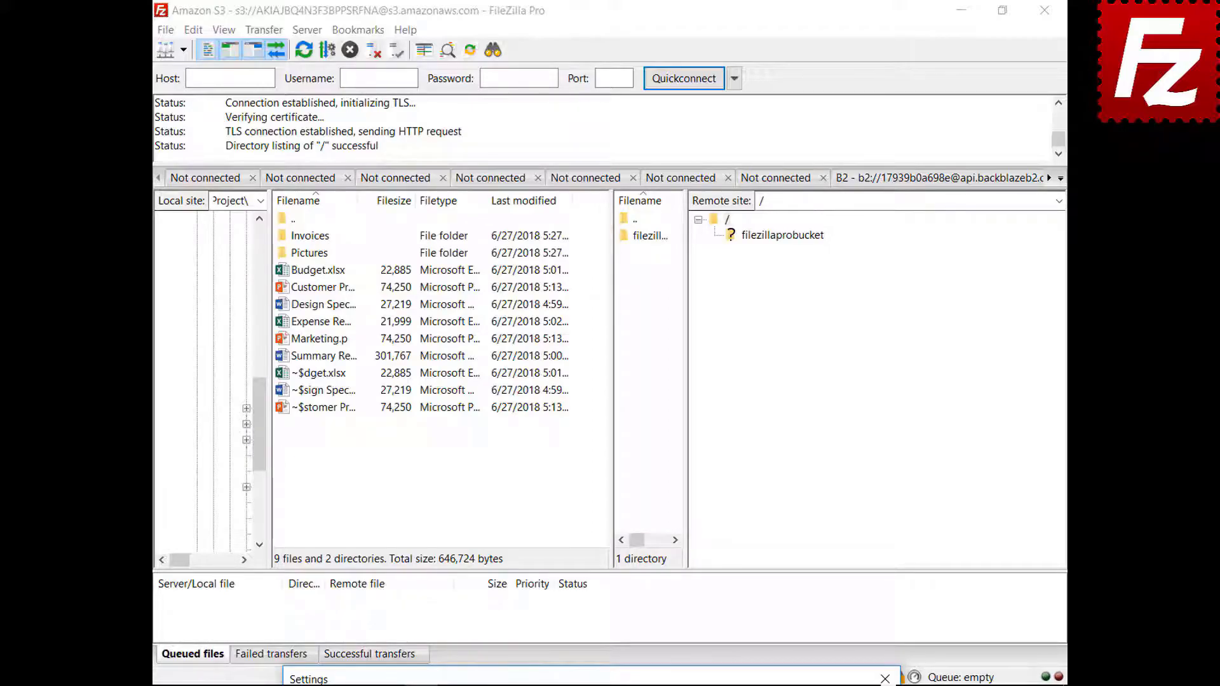
drag(593, 680, 563, 174)
Step: Restore the Classic layout and show the message log as a tab in the queue pane
click(622, 229)
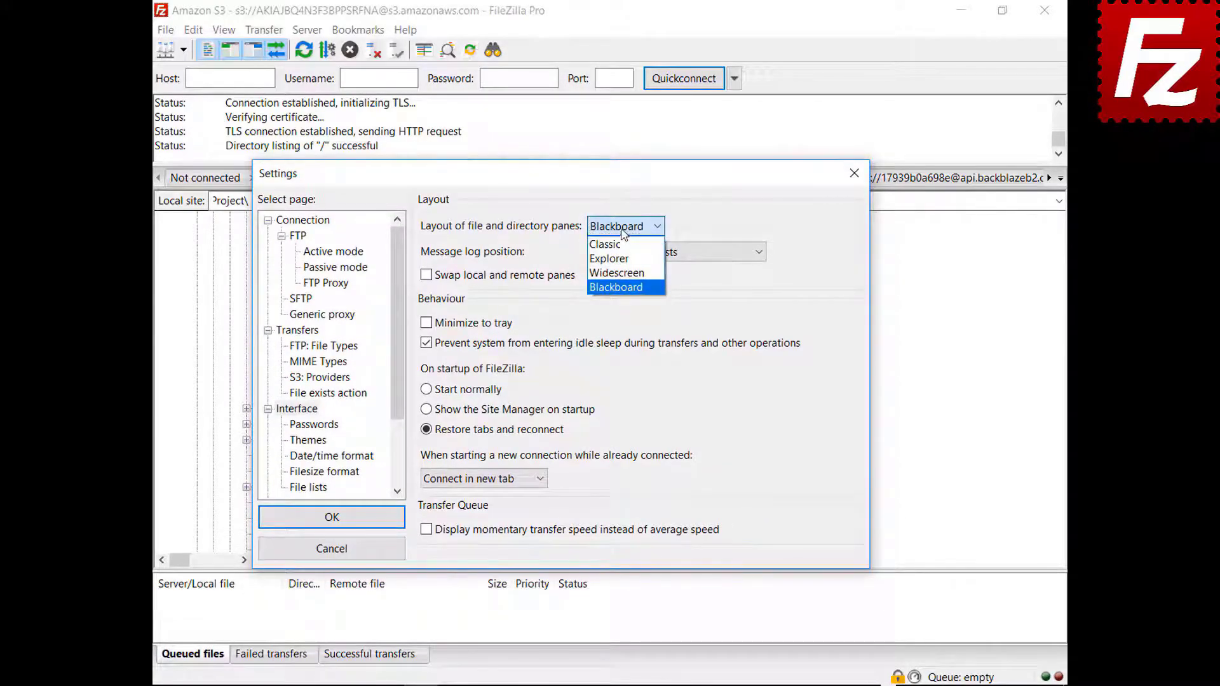
click(613, 244)
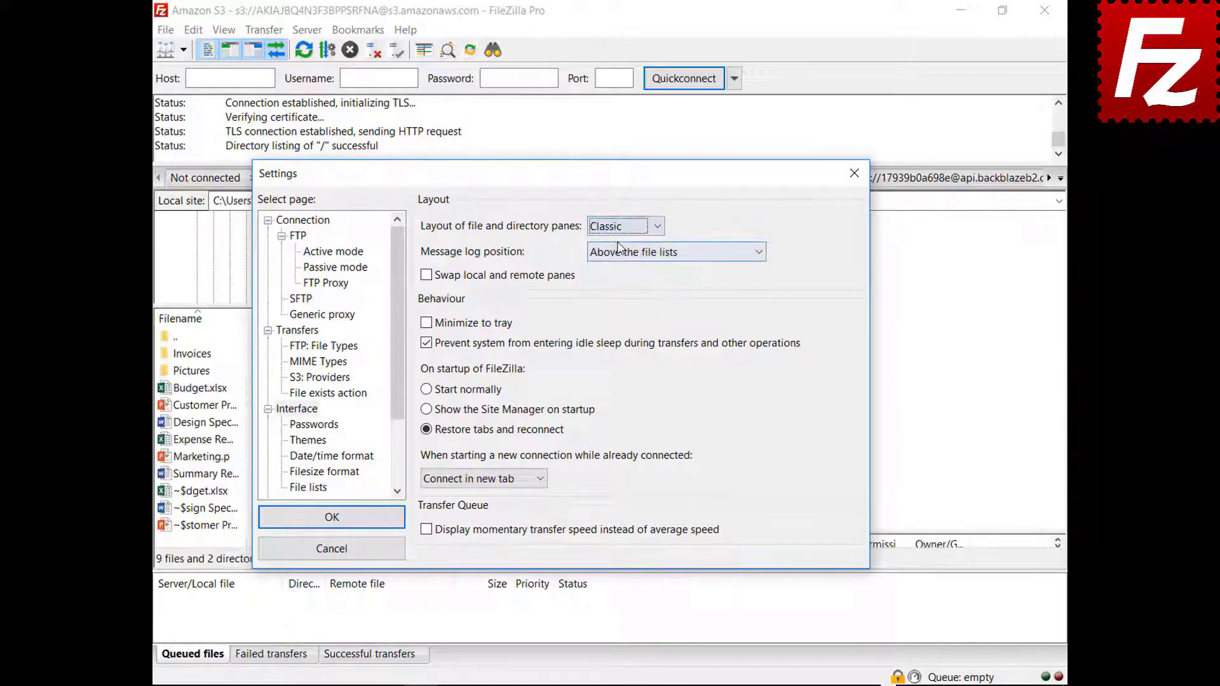
click(655, 257)
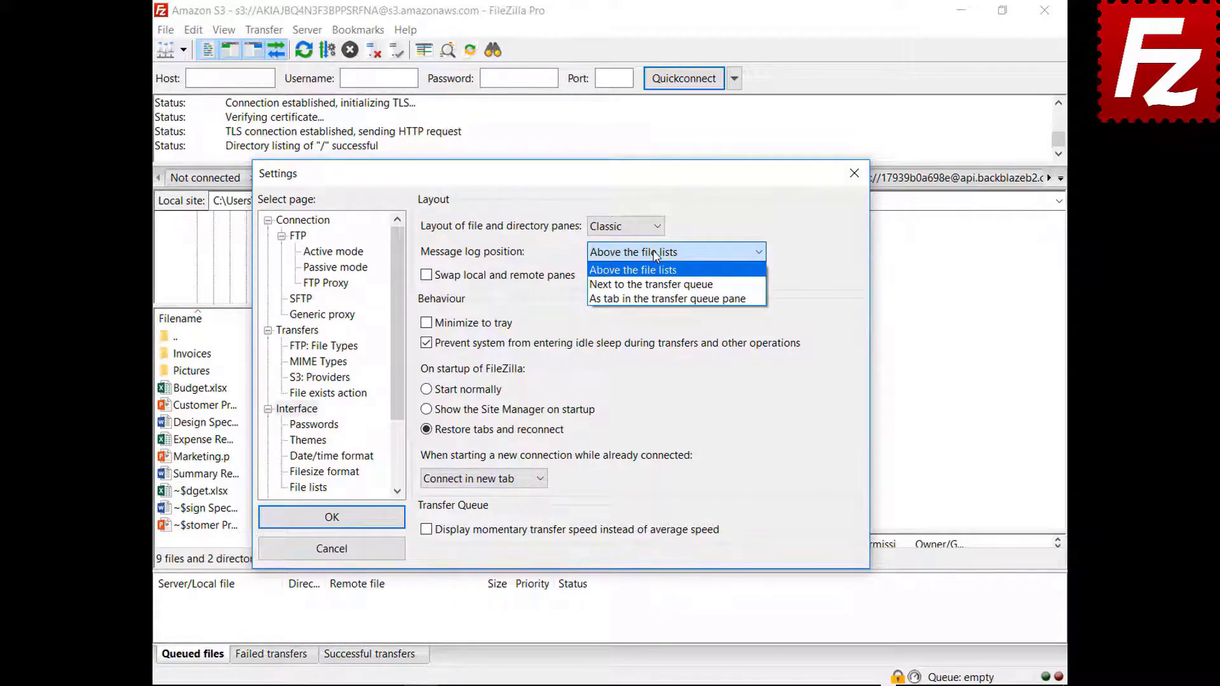
click(655, 270)
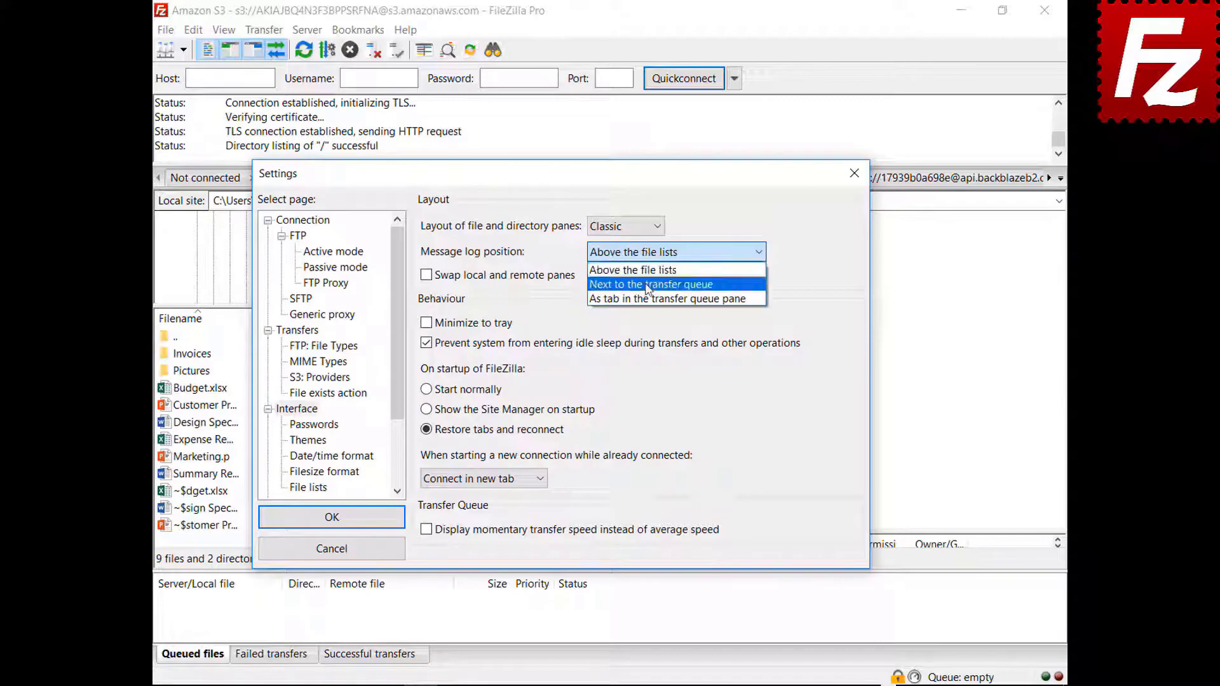
click(647, 280)
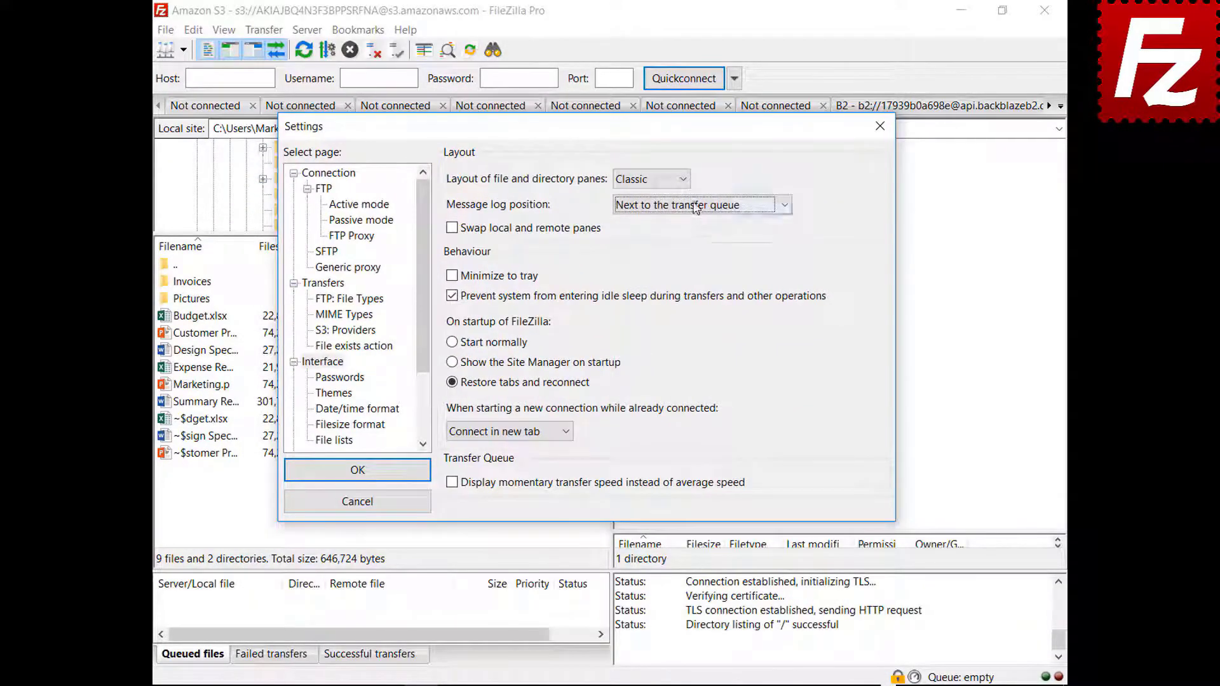
click(696, 207)
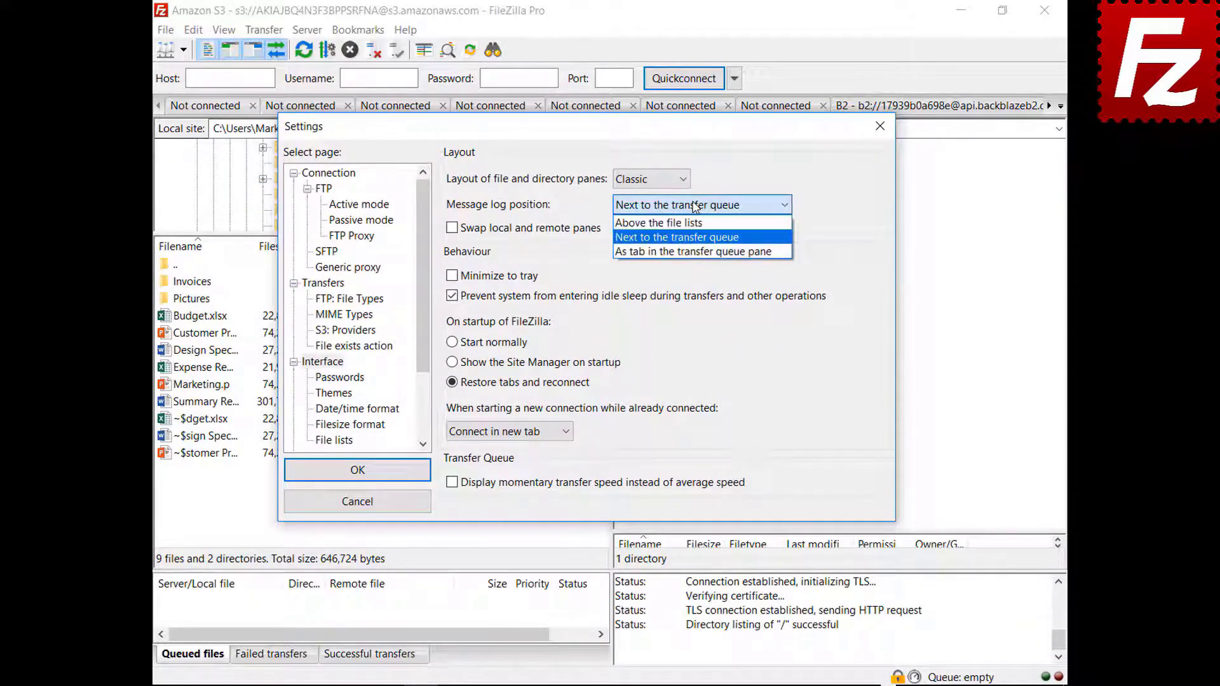
click(691, 253)
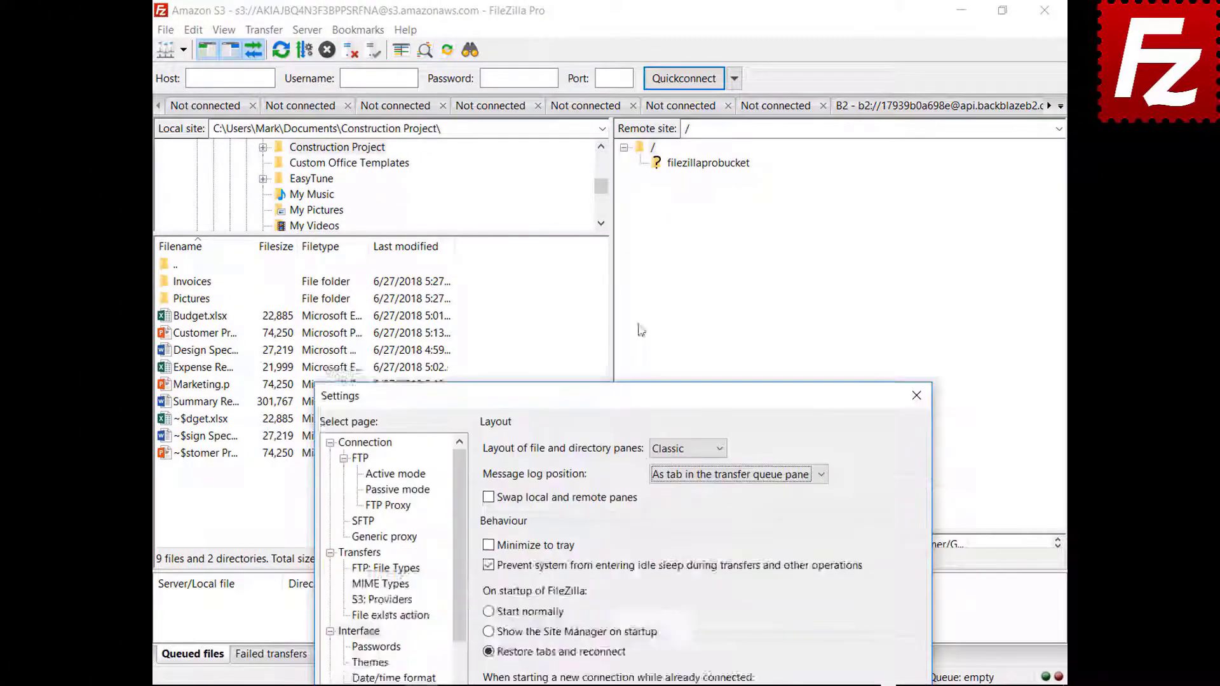
Step: Enable Minimize to tray, save, and minimize FileZilla Pro to the tray
click(488, 312)
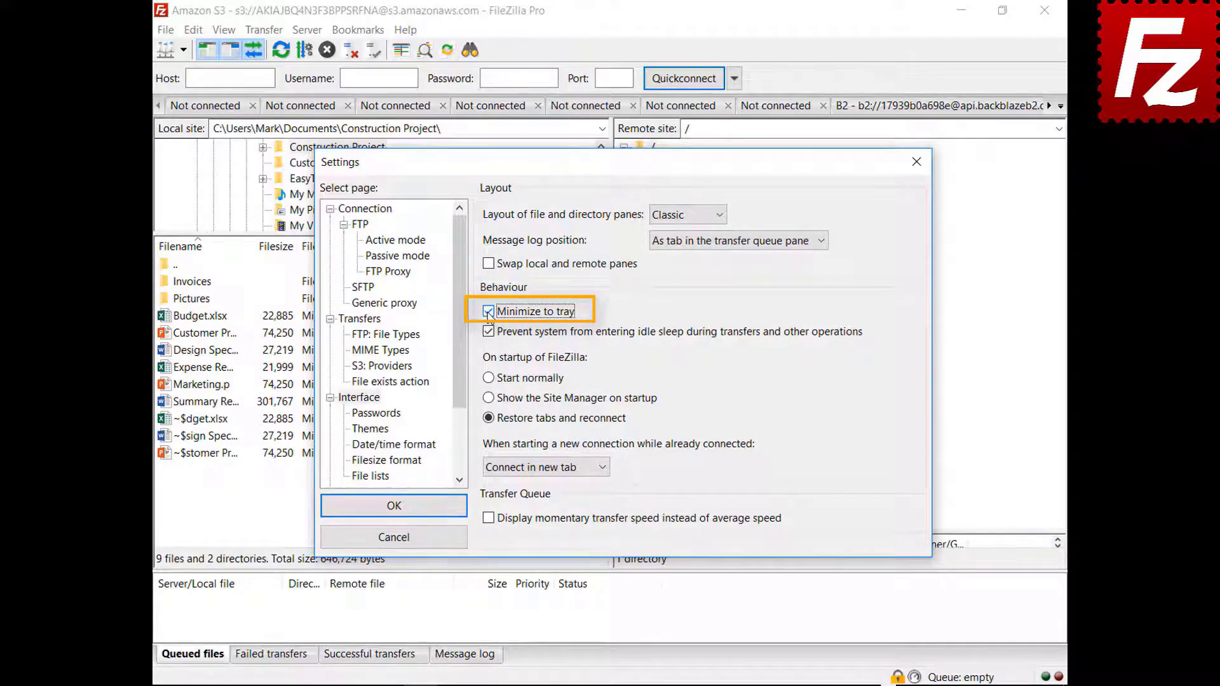
click(394, 506)
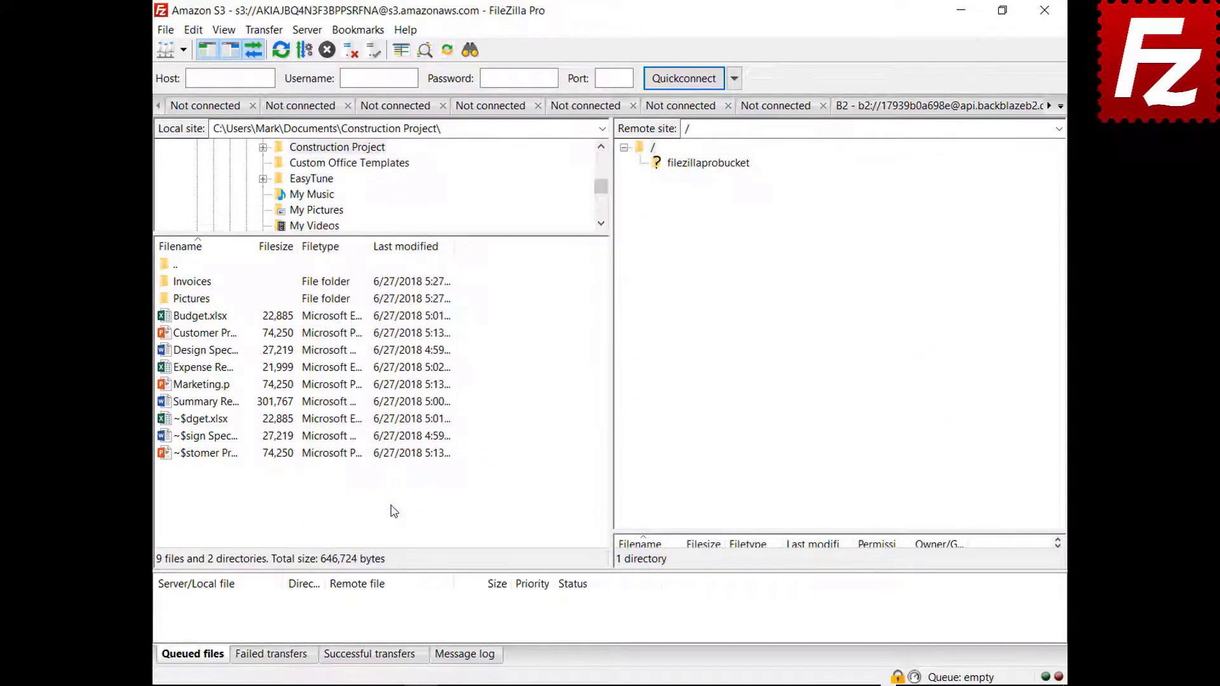
click(960, 10)
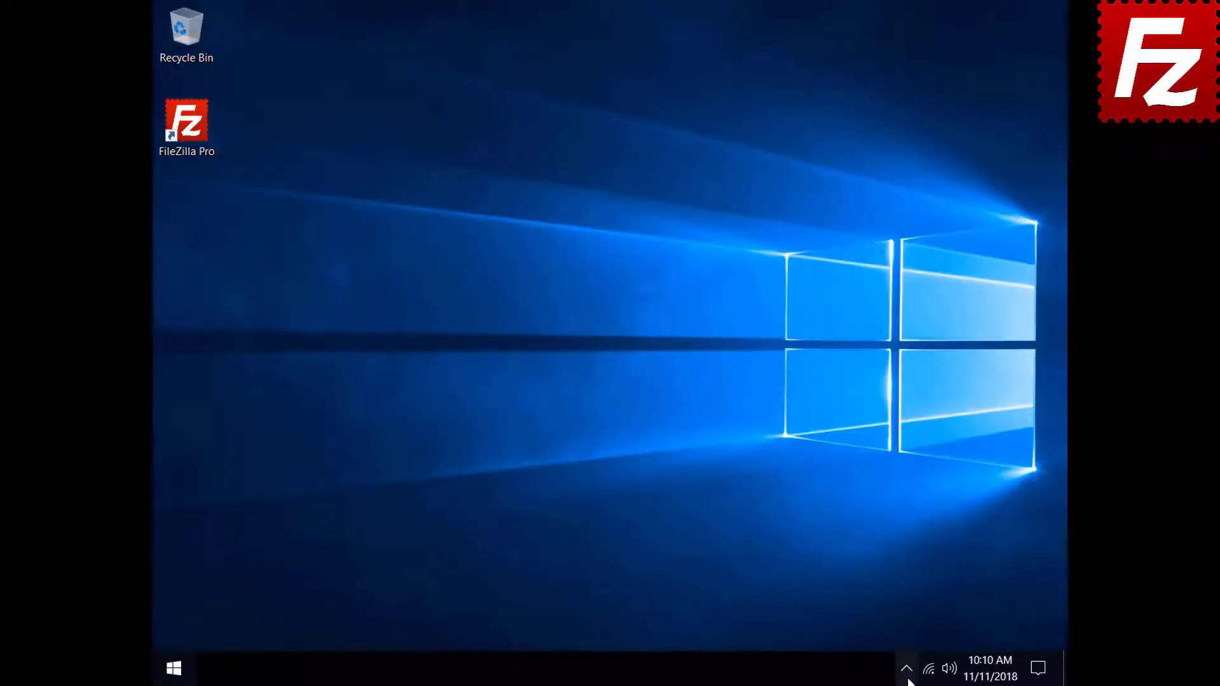
Step: Restore FileZilla Pro from the system tray and reopen Settings
click(907, 674)
click(922, 634)
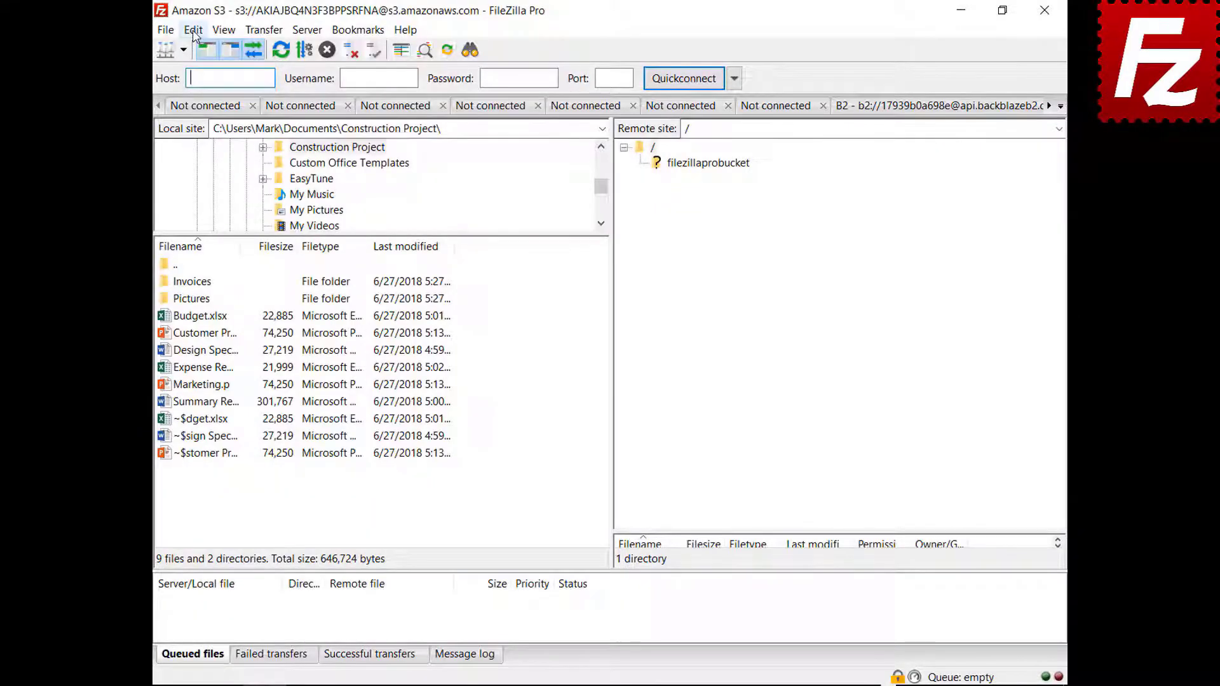
click(193, 29)
click(216, 87)
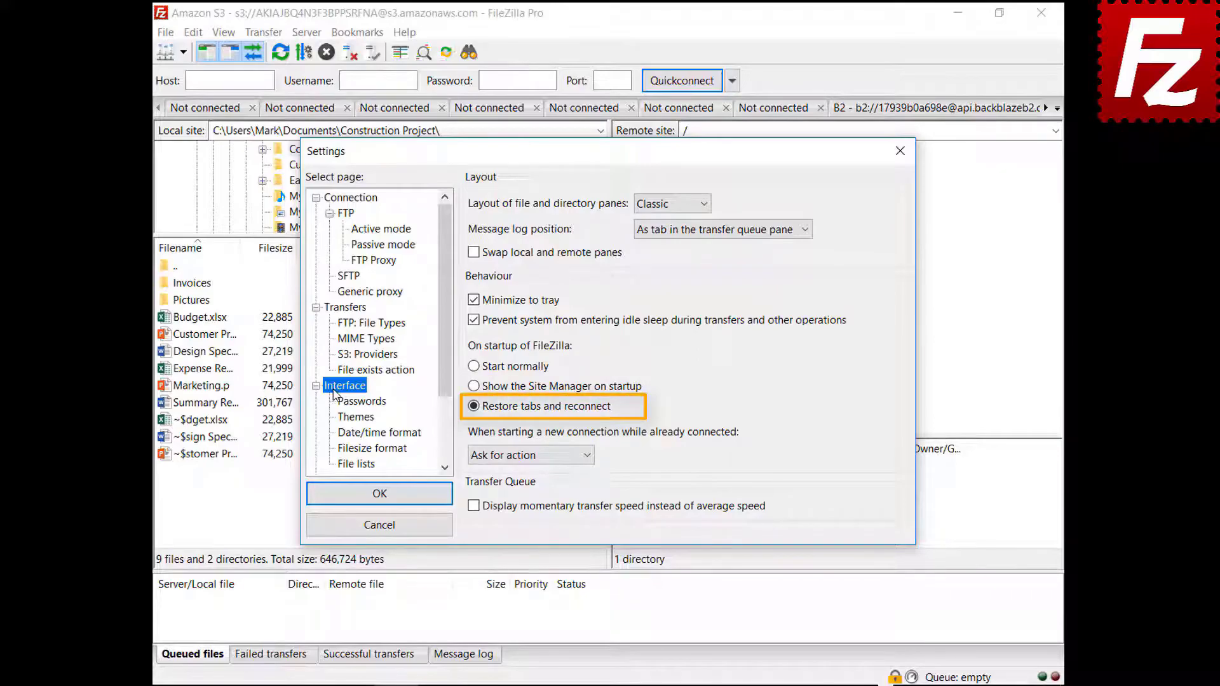
Step: Set new connections made while already connected to open in the current tab
click(525, 456)
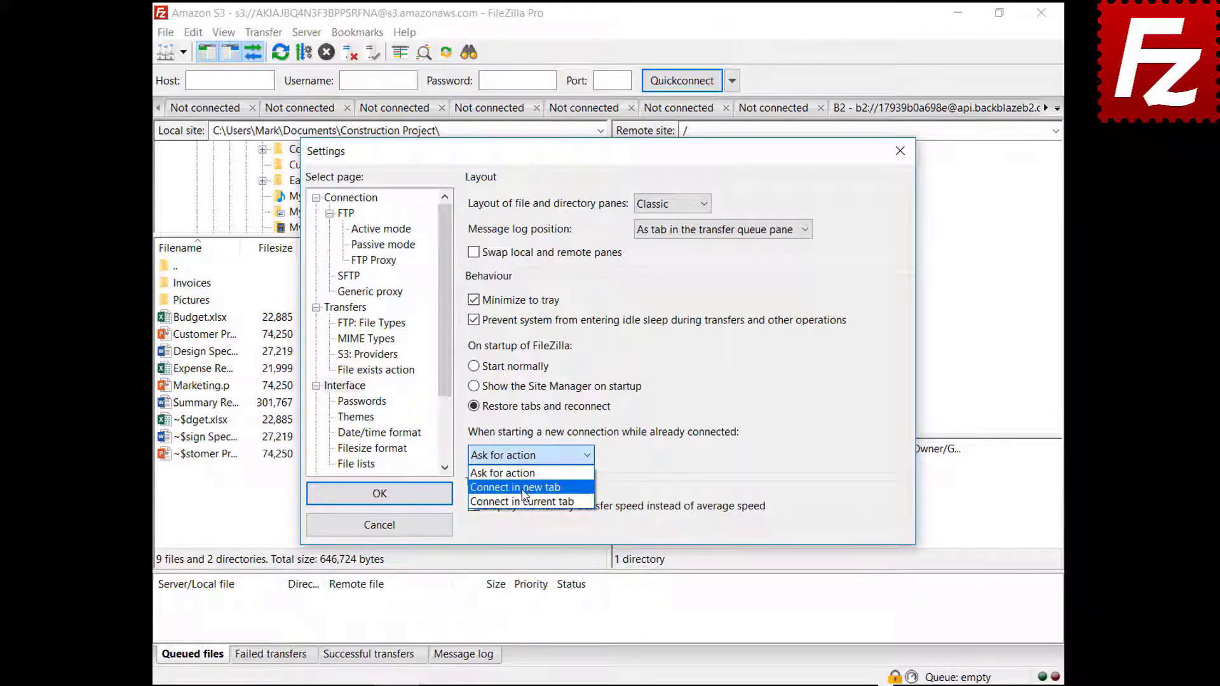
click(525, 487)
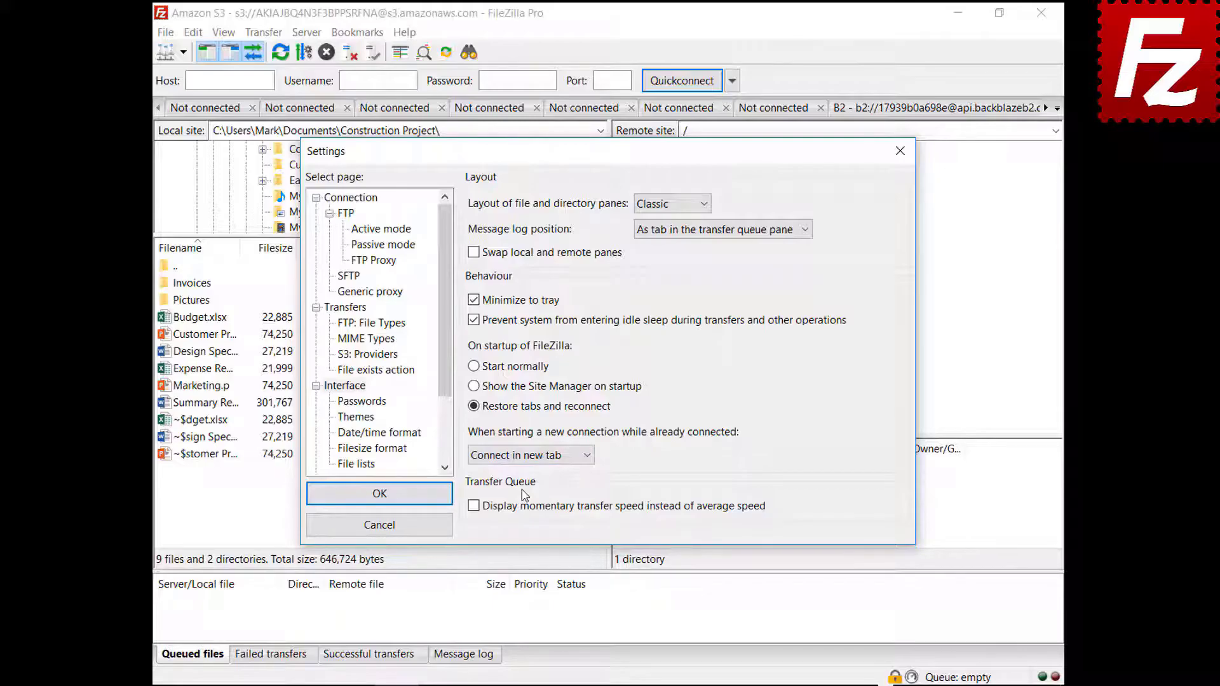
click(533, 455)
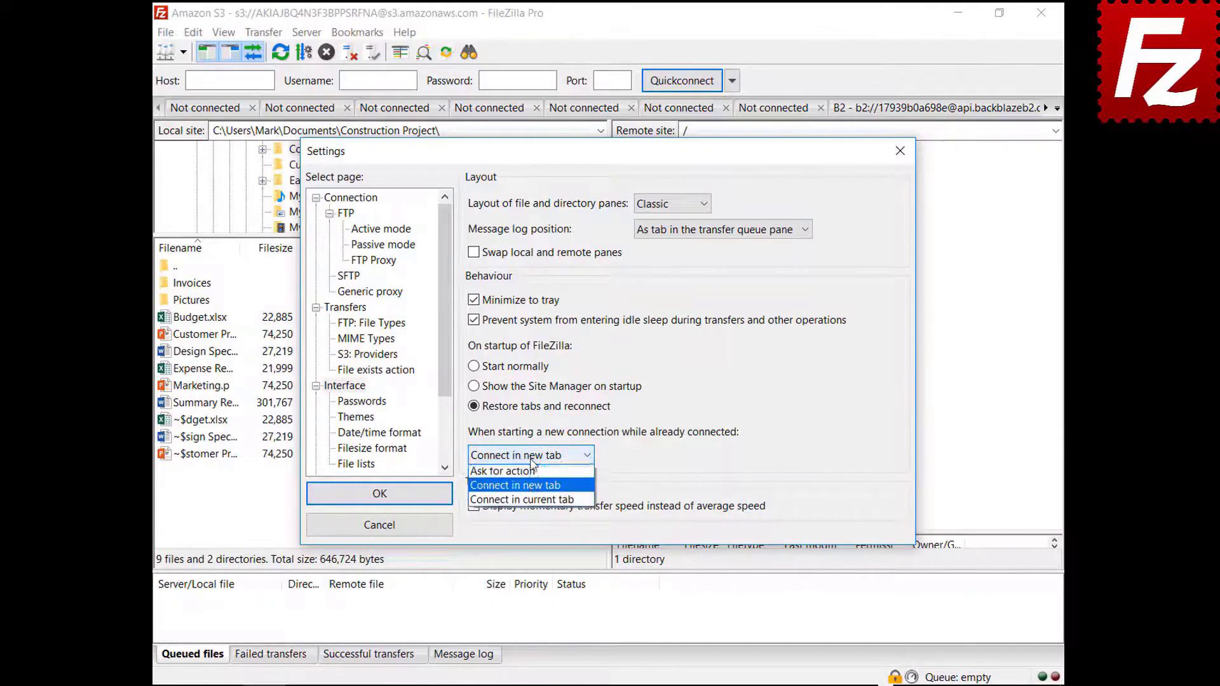
click(537, 503)
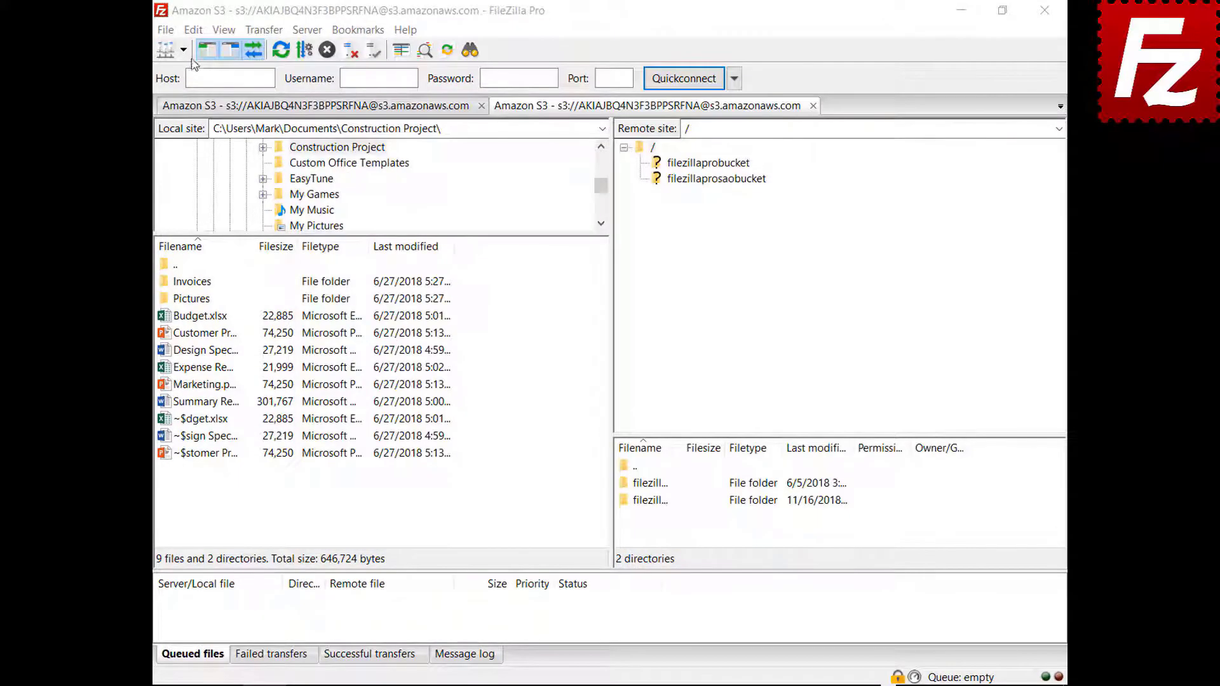
Step: Set a custom date format %B %d %Y and time format %H:%M:%S, then save
click(192, 32)
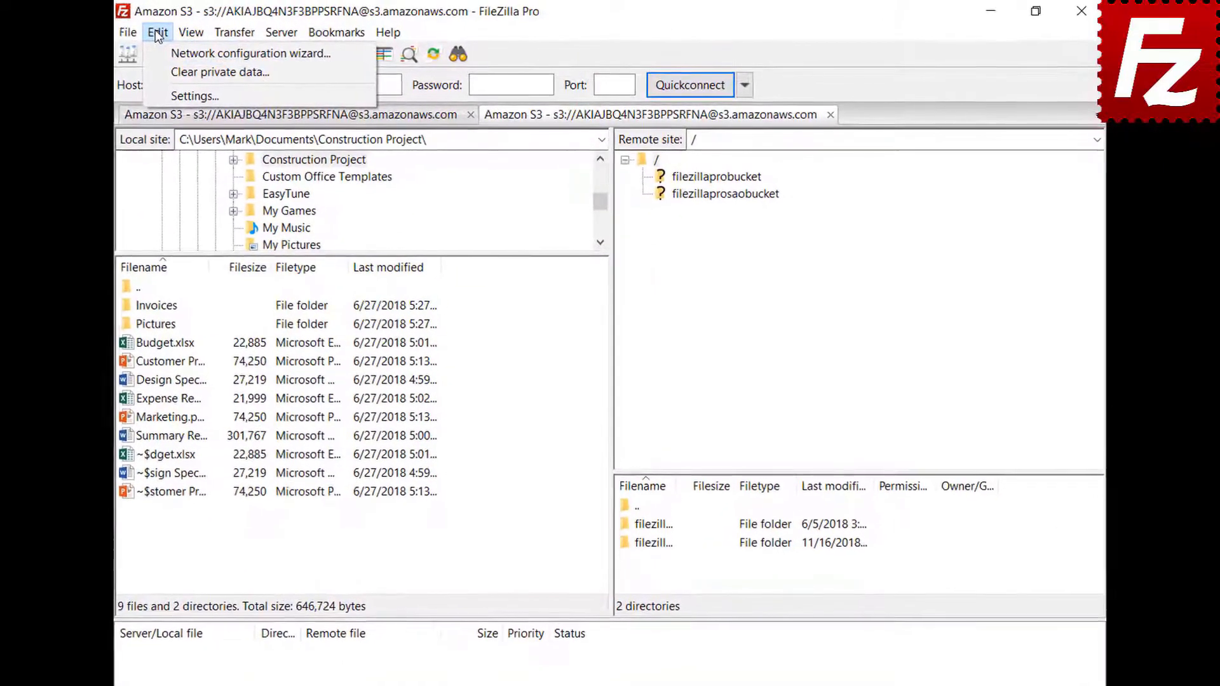
click(164, 99)
click(322, 470)
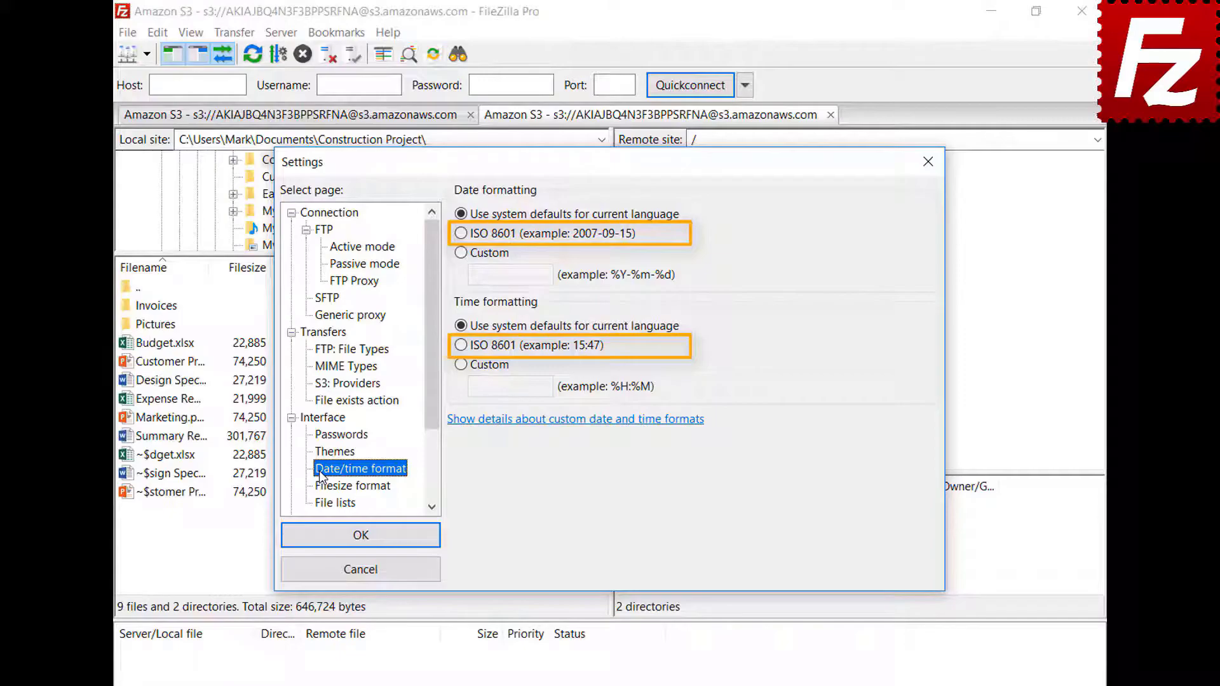
click(462, 252)
text(%B %d %Y)
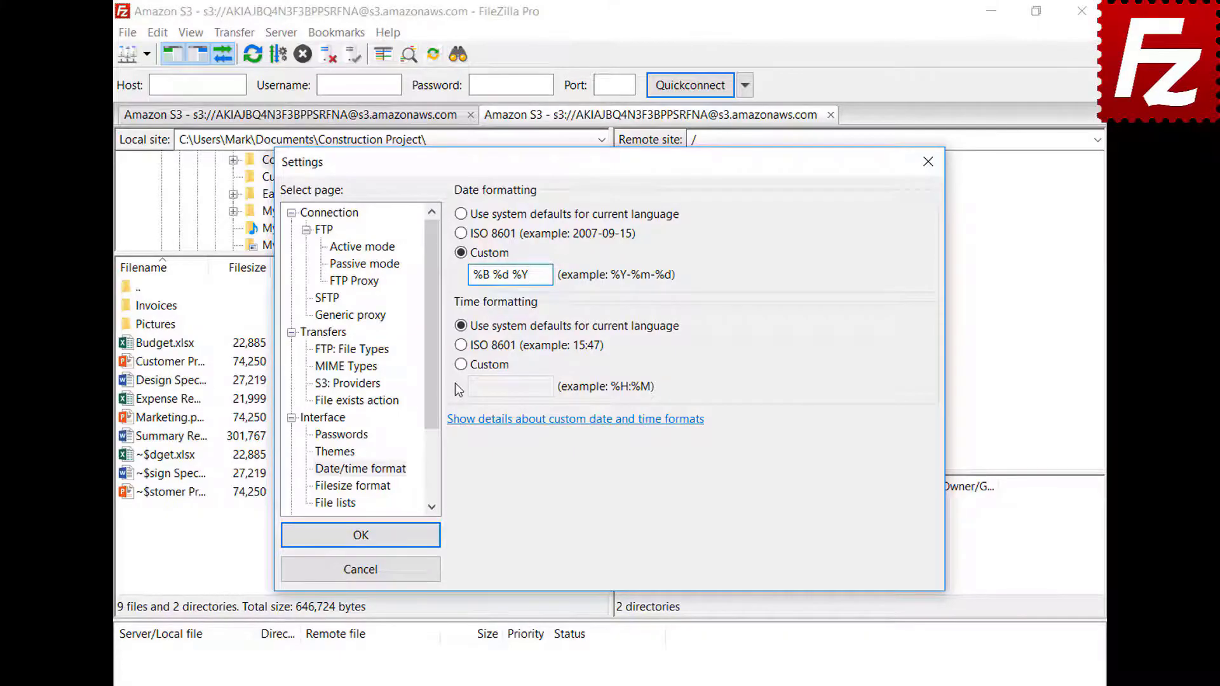
click(461, 365)
click(557, 387)
text(%H:%M:%S)
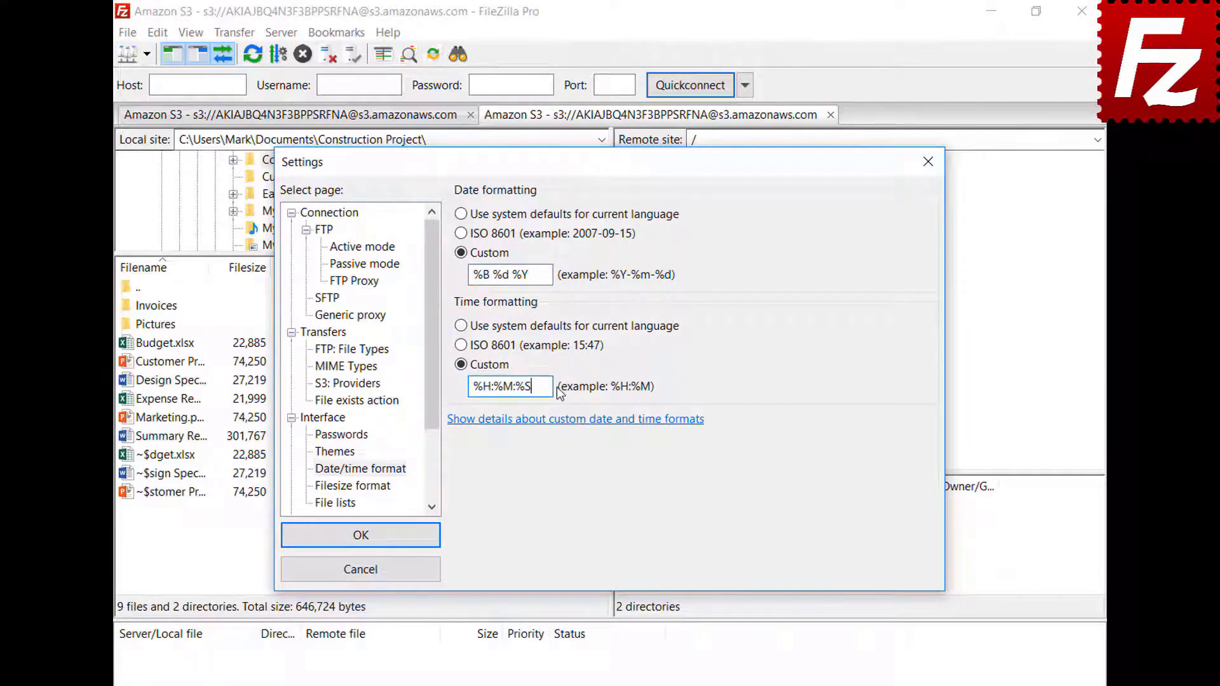
click(360, 535)
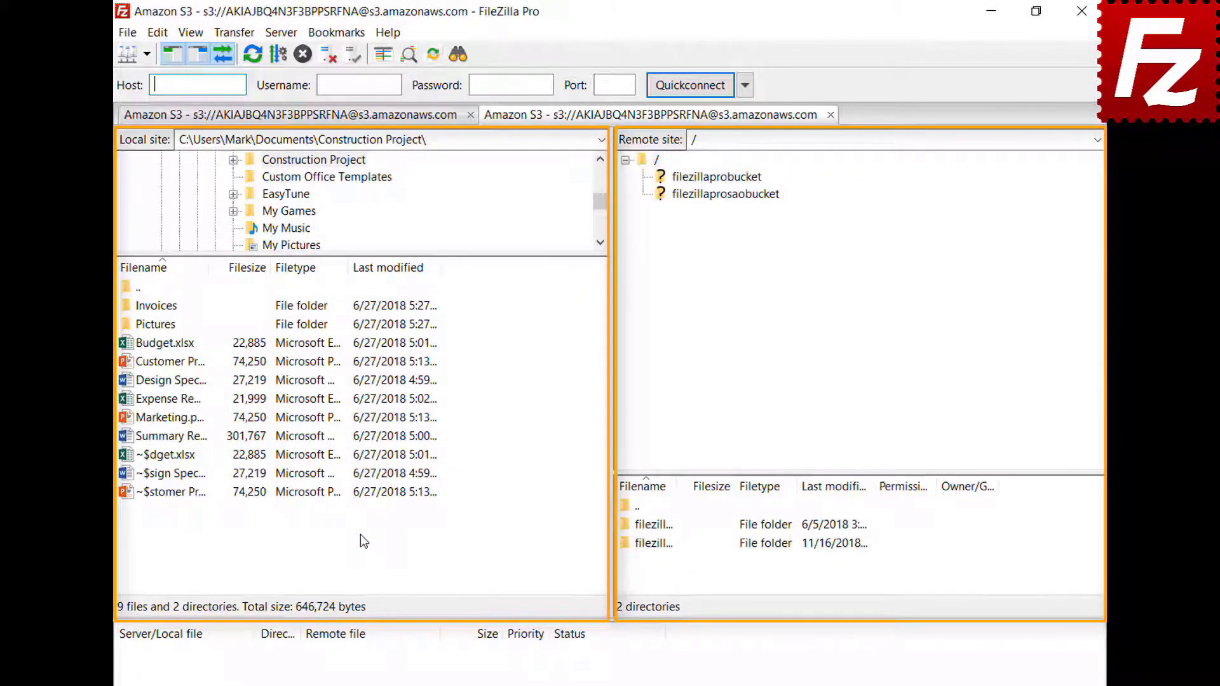
Step: Toggle thousands separators, try IEC, binary SI and decimal SI prefixes, and adjust decimal places
click(157, 32)
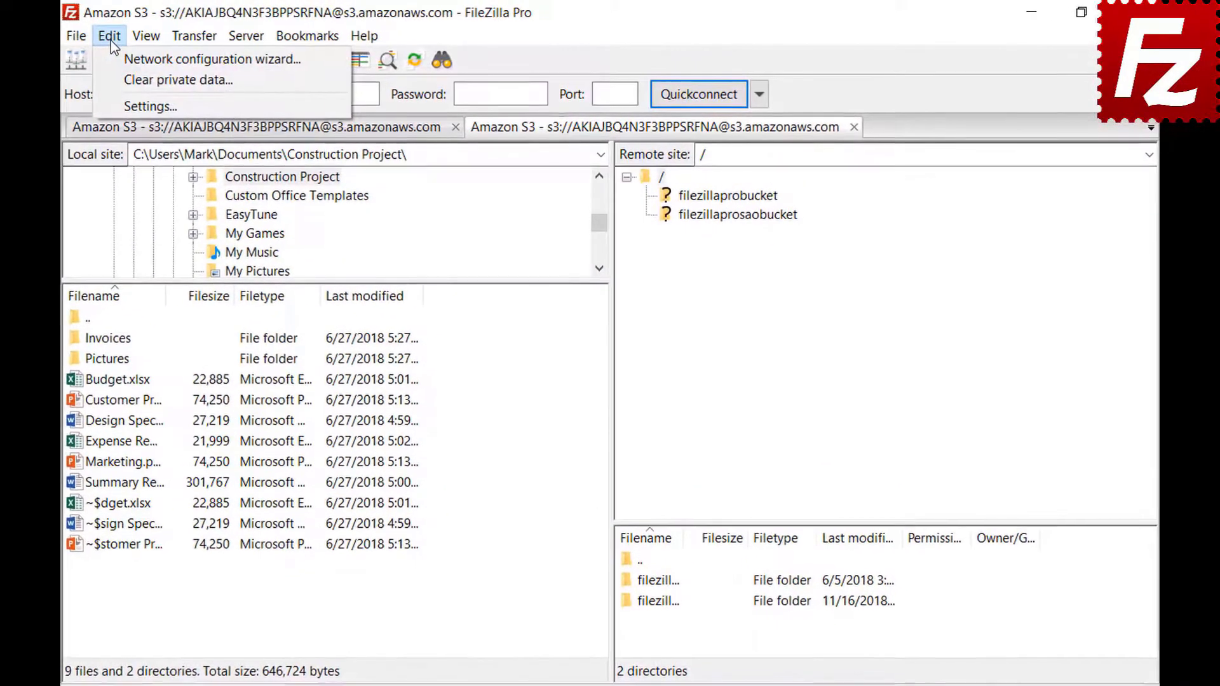
click(116, 102)
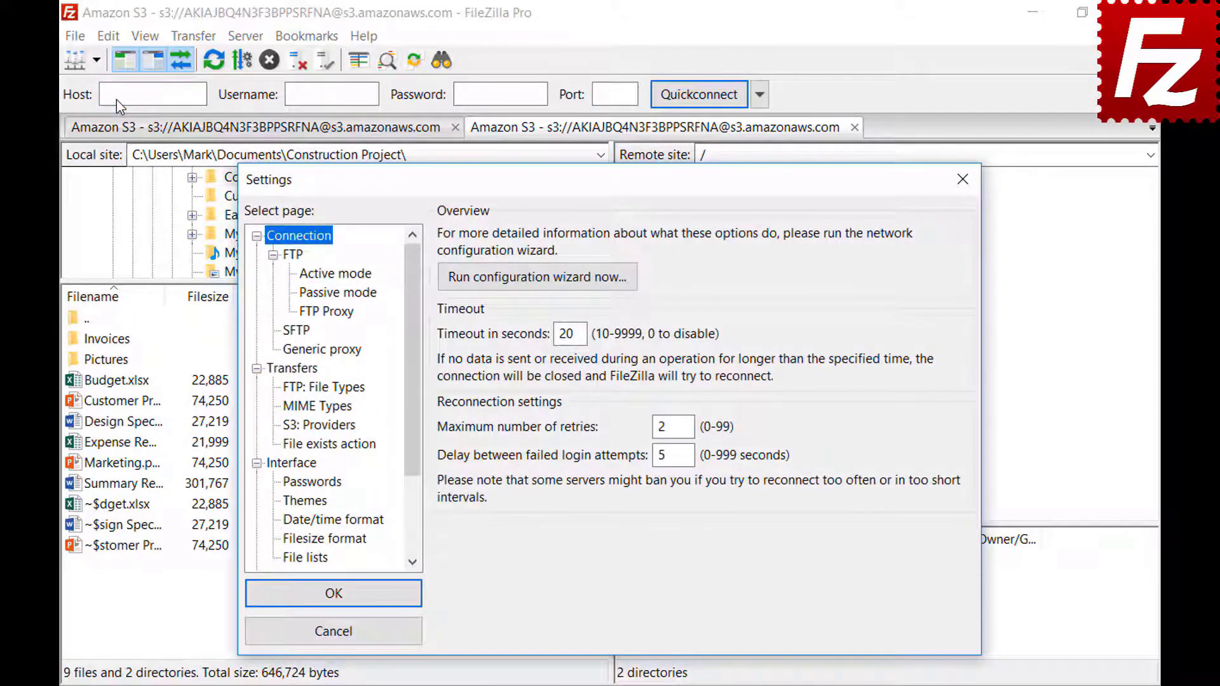
click(289, 541)
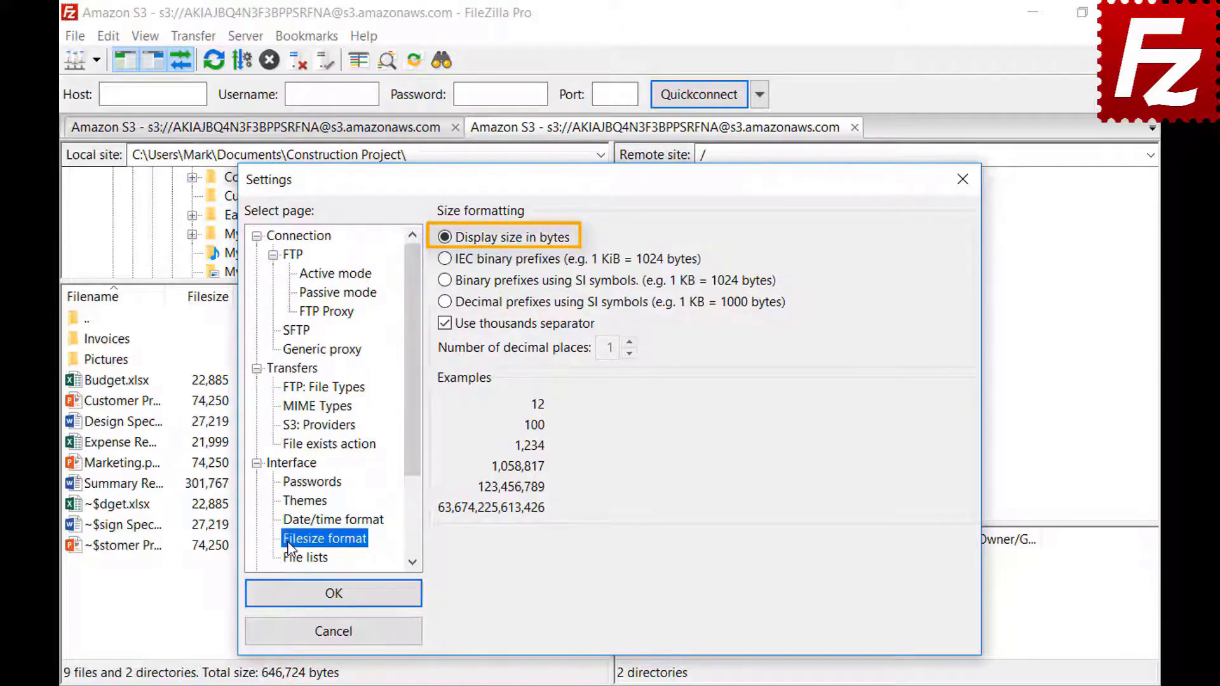
click(444, 325)
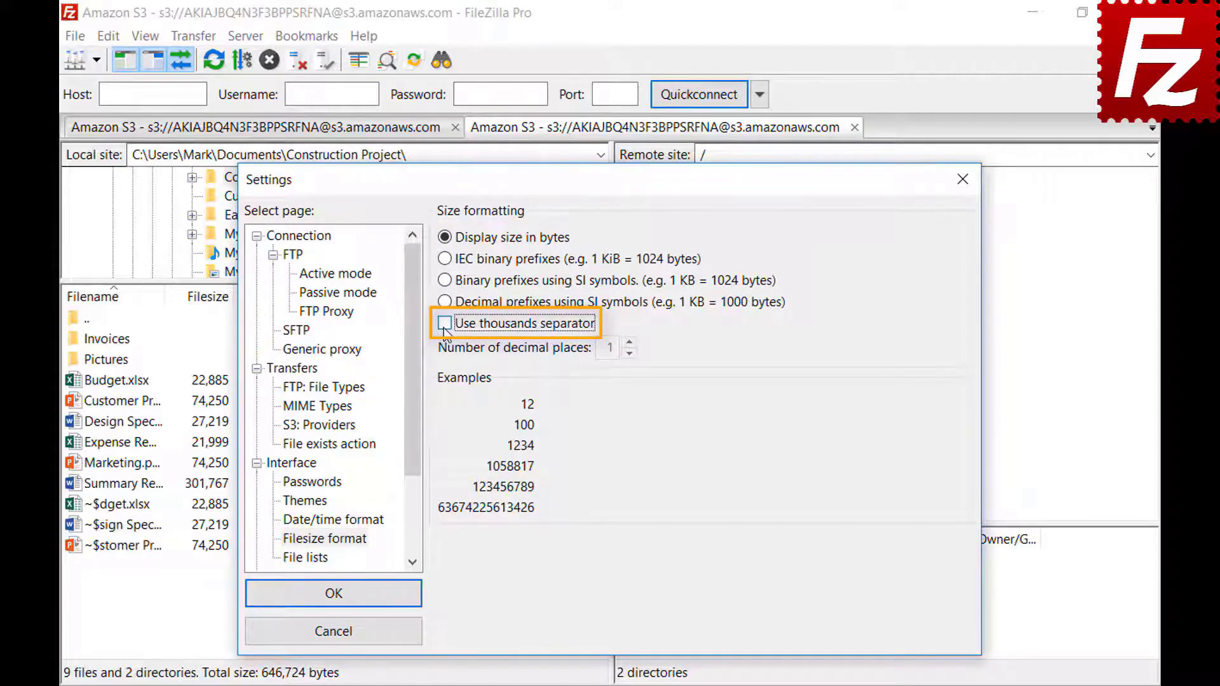
click(443, 329)
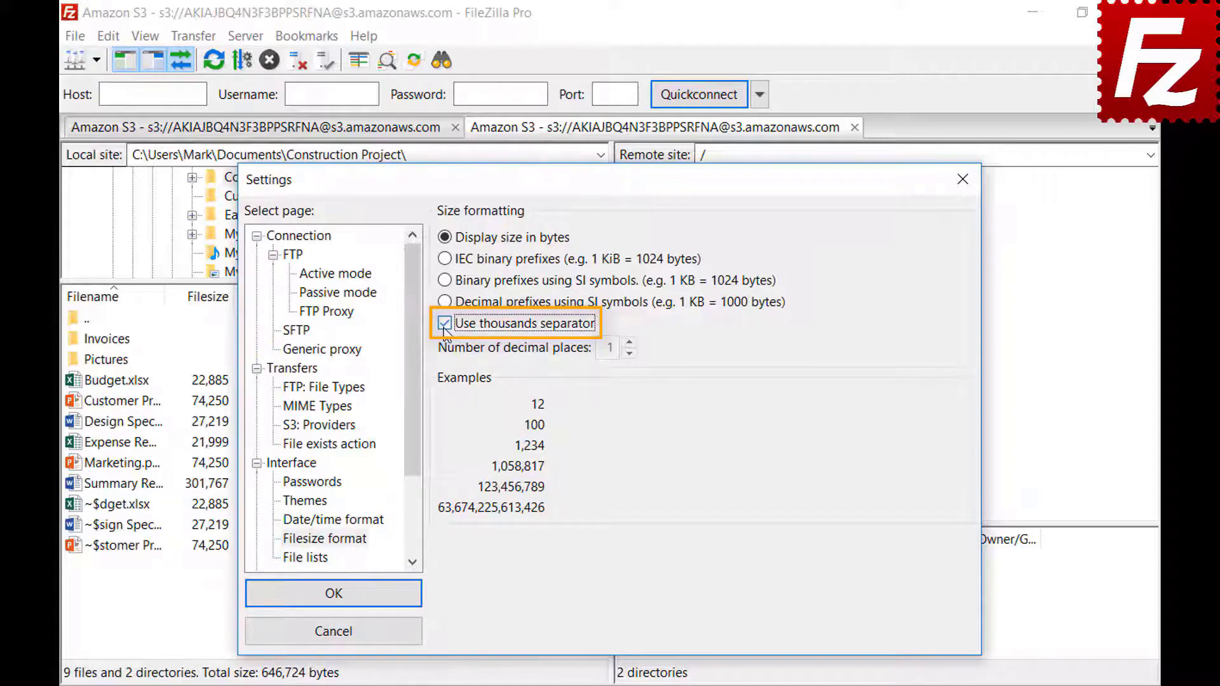
click(444, 260)
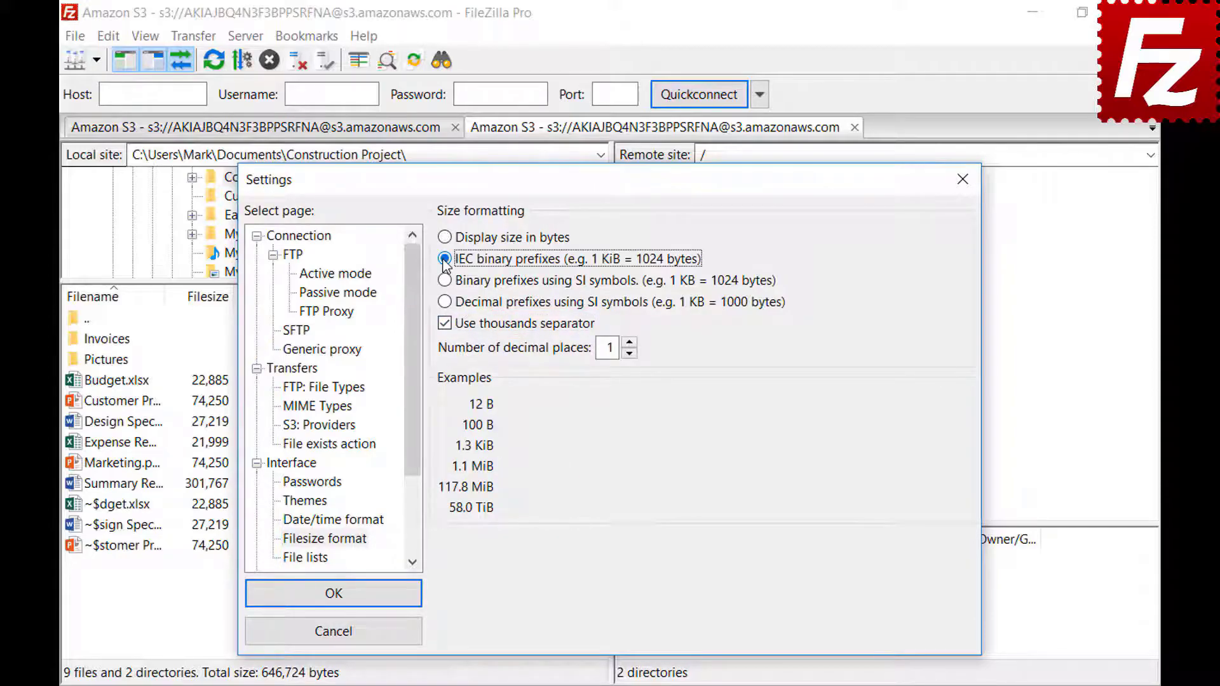
click(448, 285)
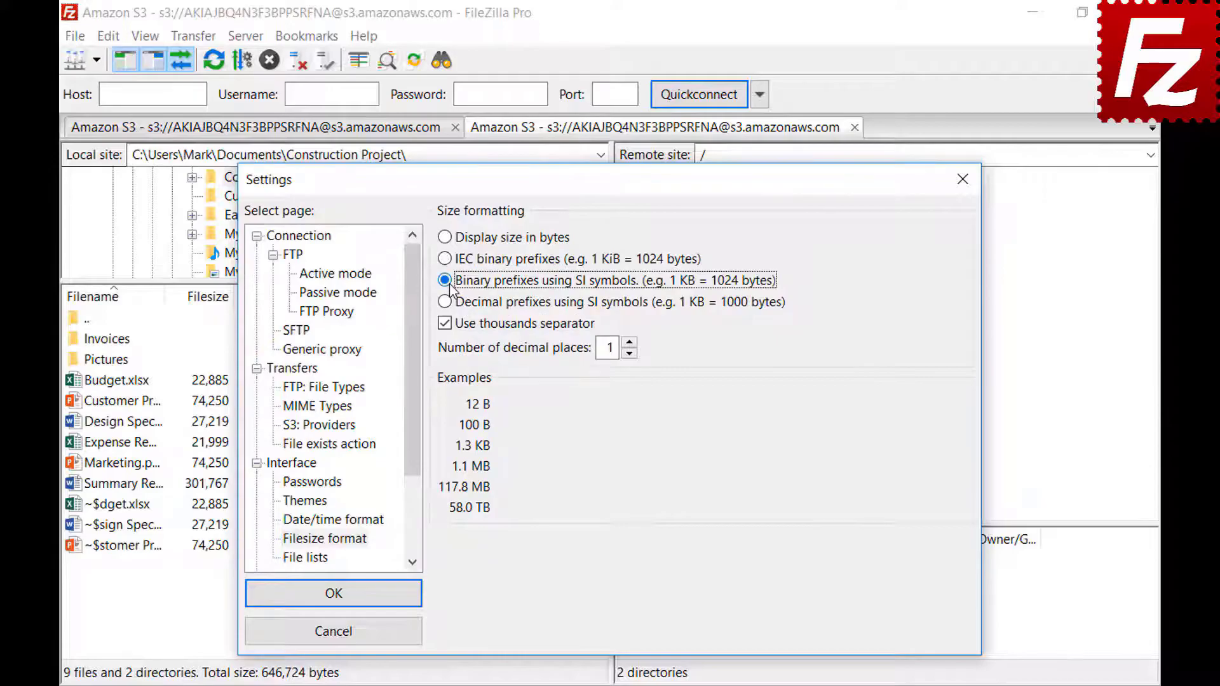
click(447, 303)
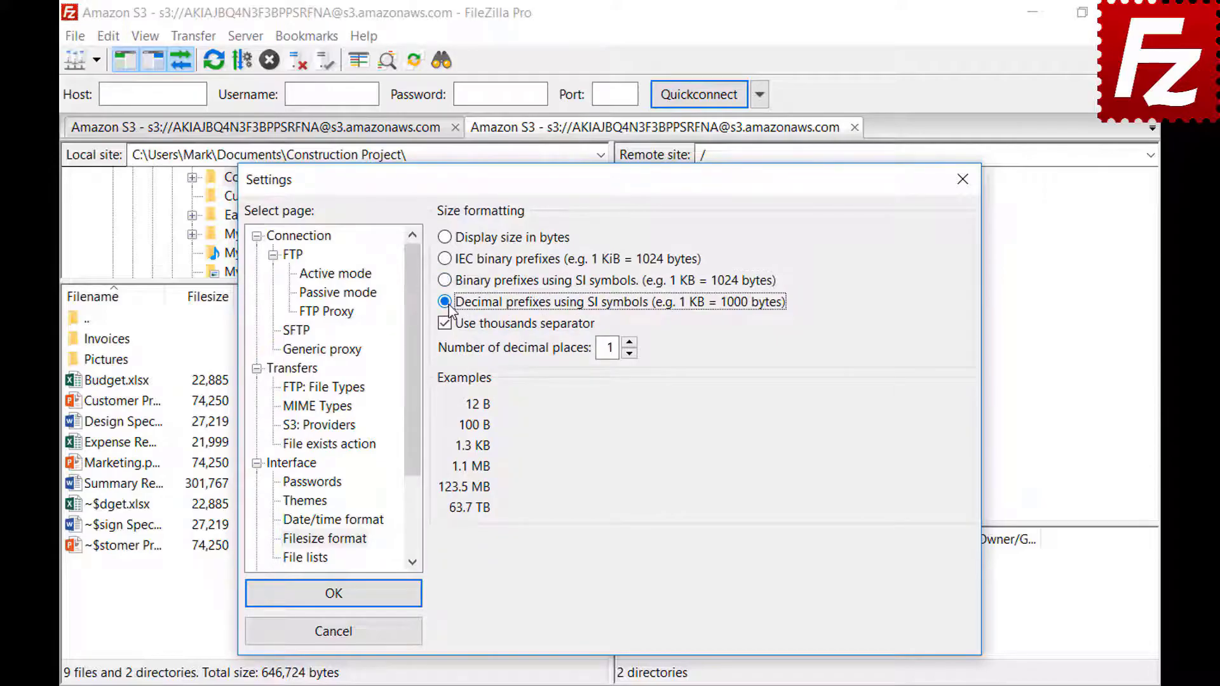
click(629, 342)
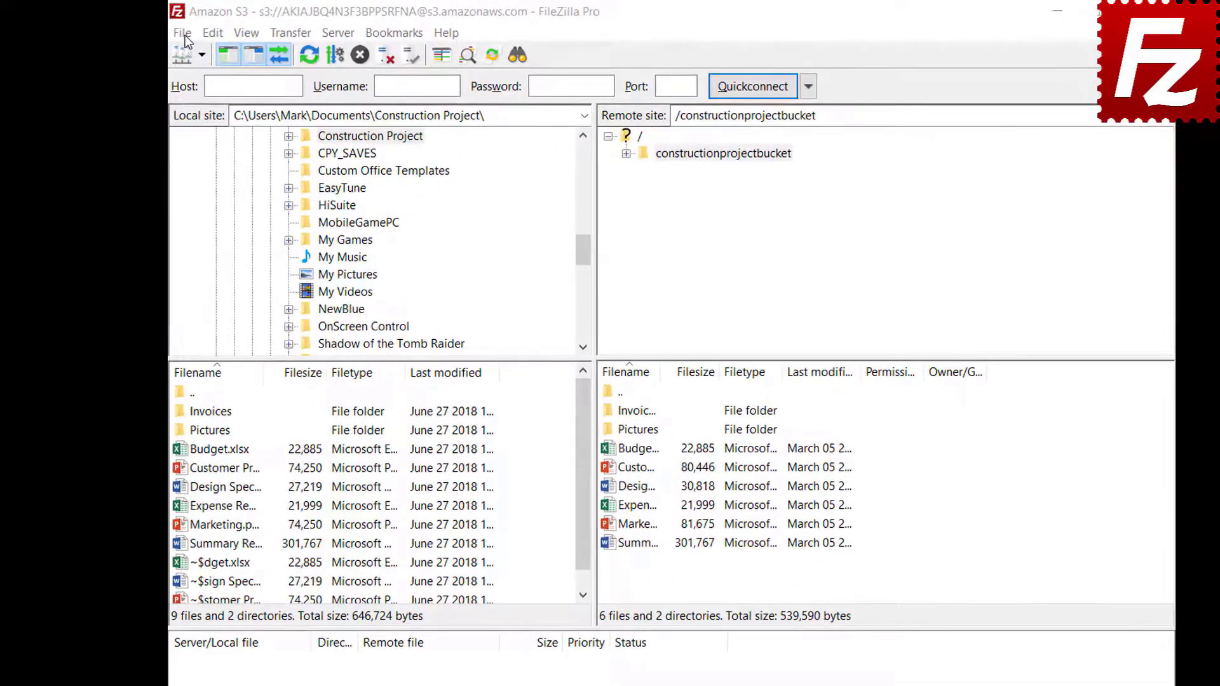
Step: Choose to export site manager entries, settings, transfer queue and filters
click(166, 30)
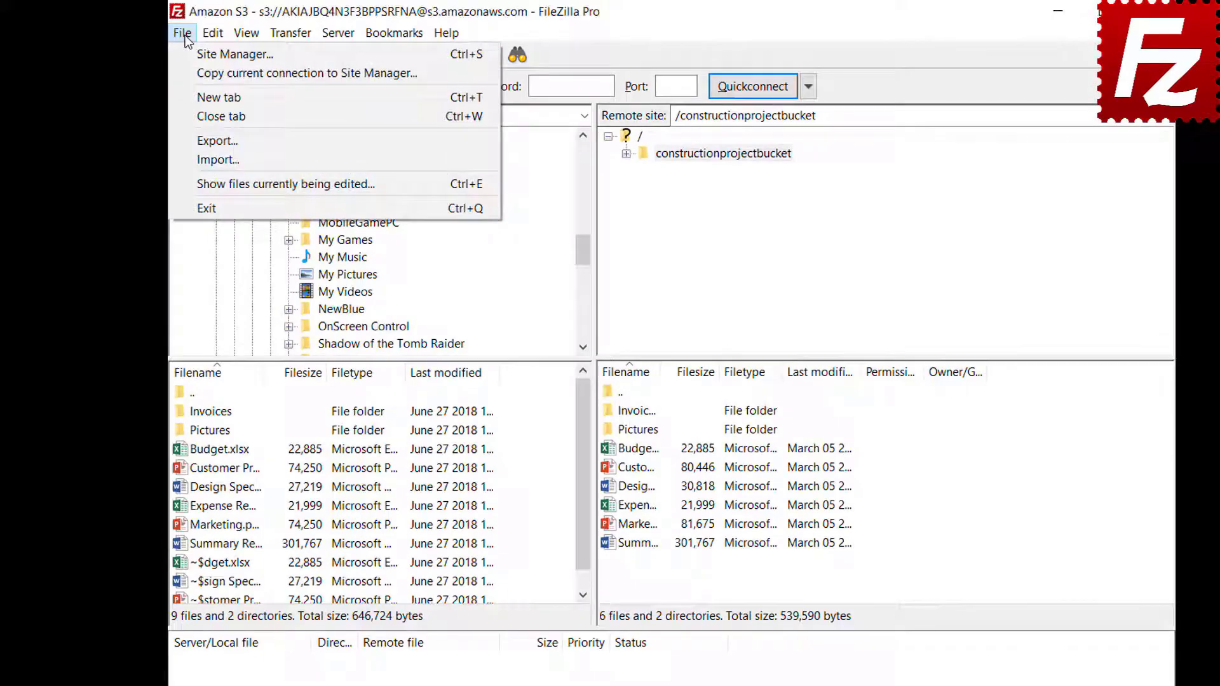
click(192, 136)
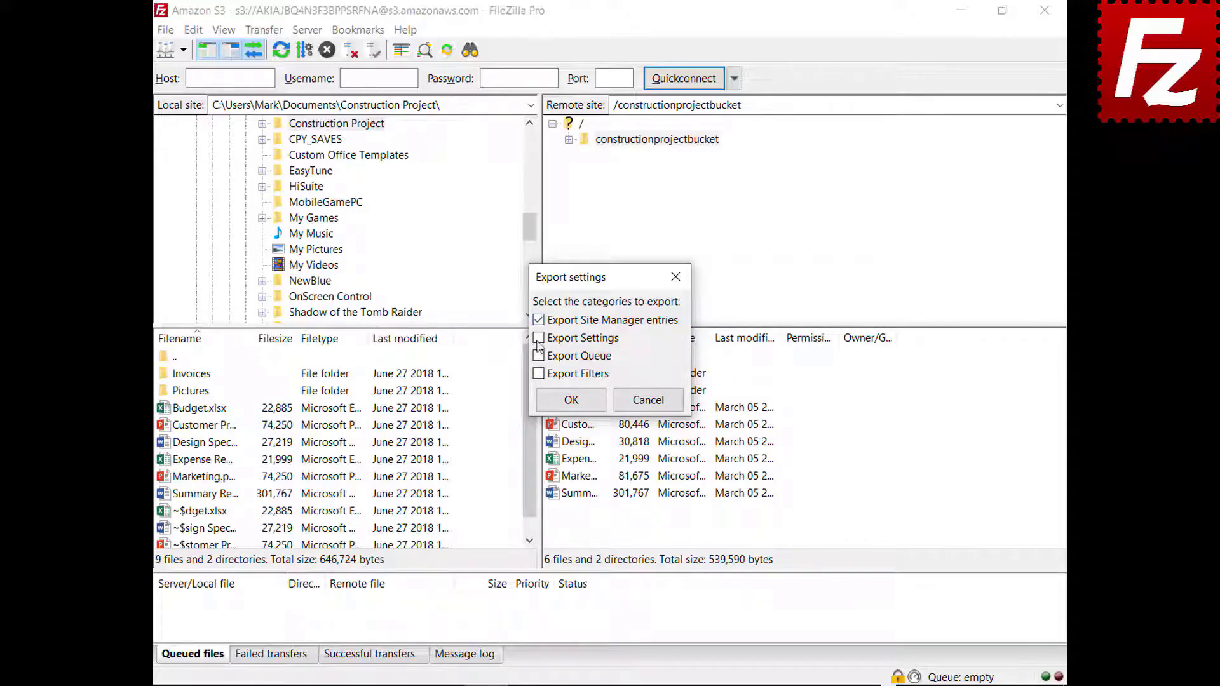
key(space)
click(539, 357)
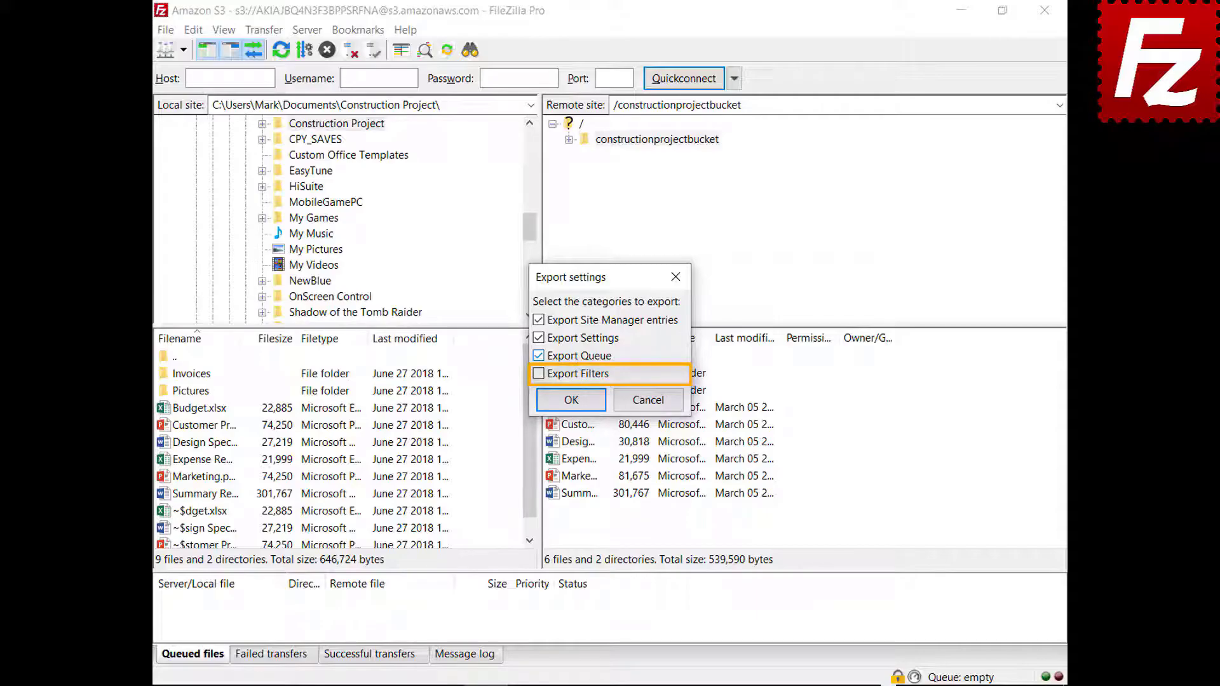
click(538, 373)
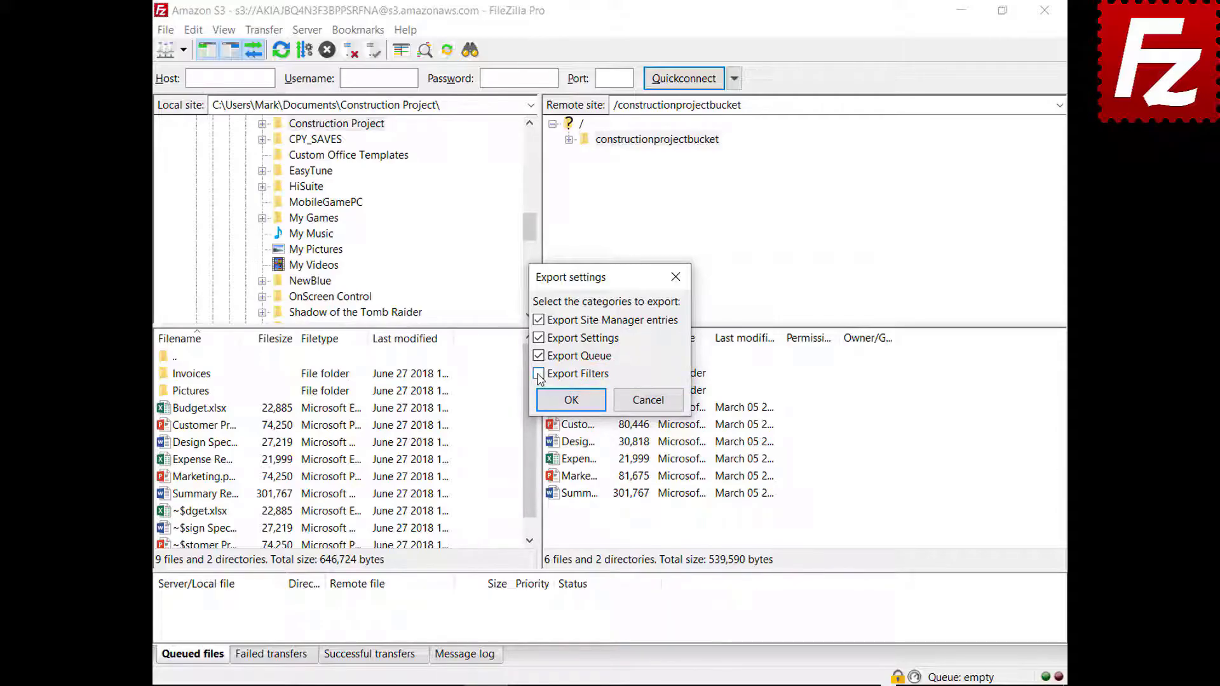
click(572, 406)
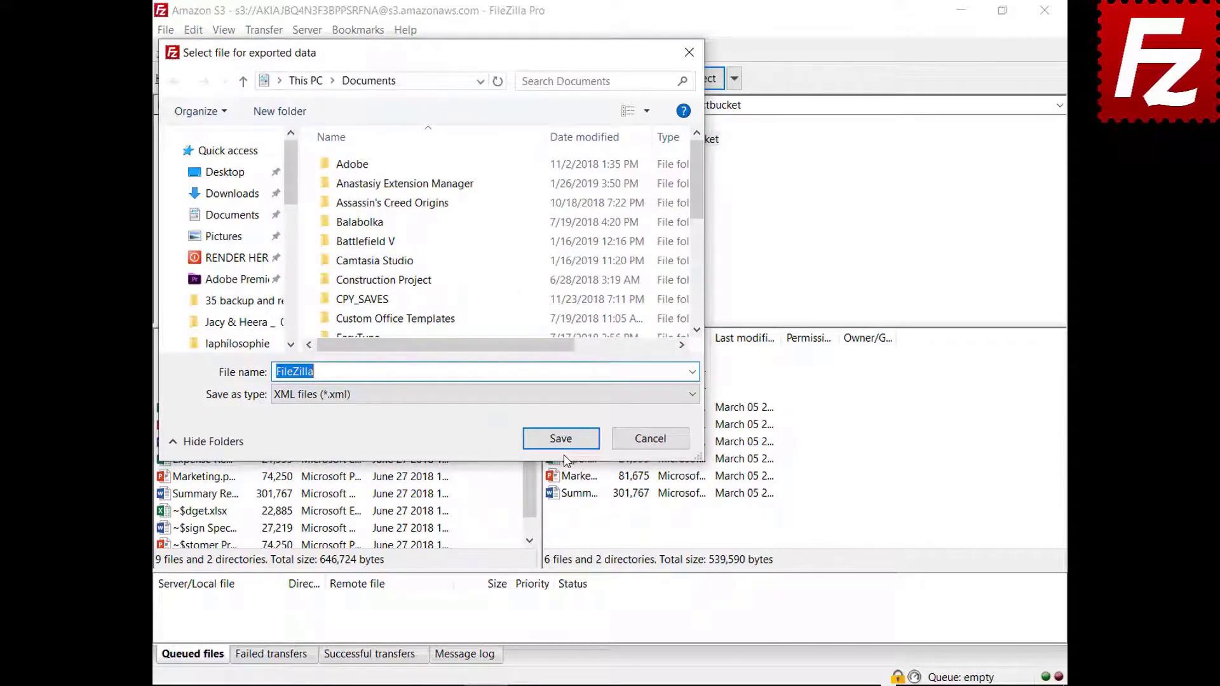
Step: Save the export as FileZilla in Documents, then bring up File > Import
click(561, 446)
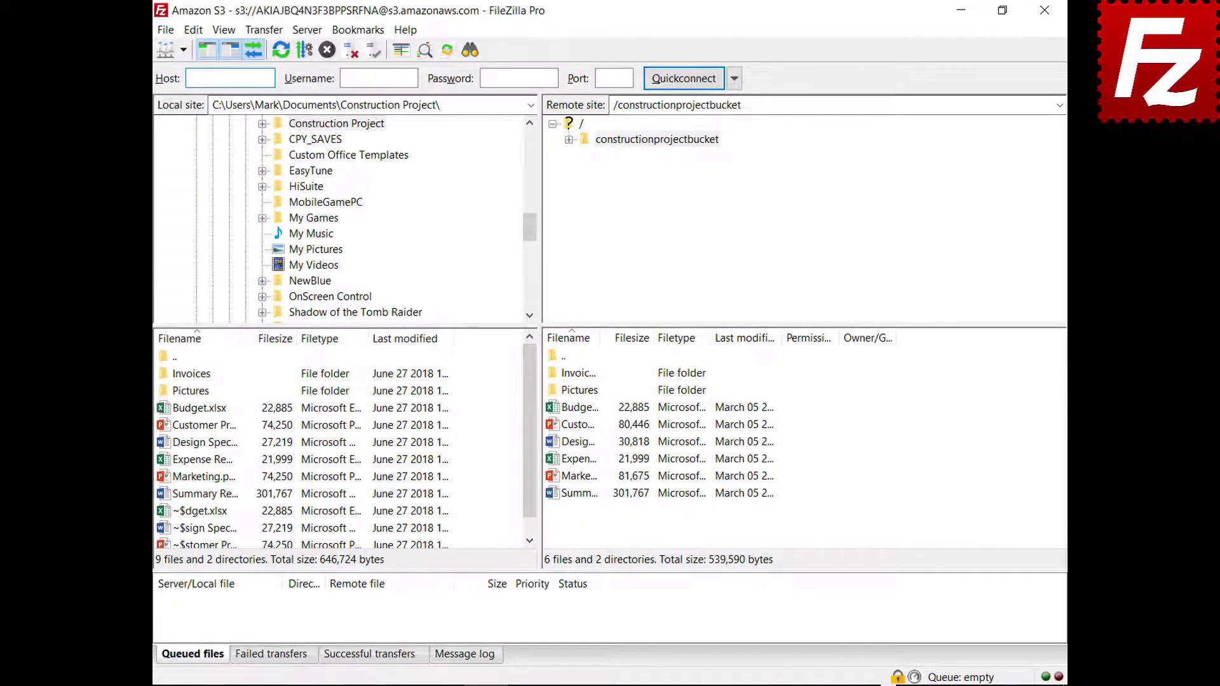
click(167, 31)
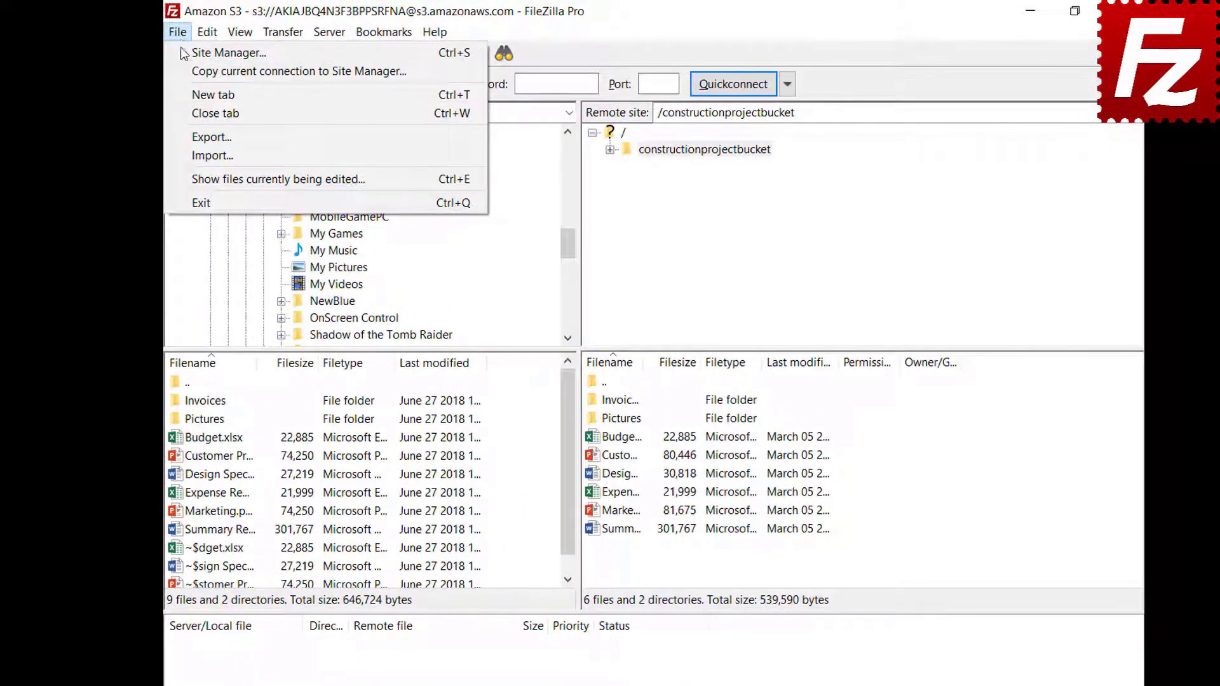
click(181, 157)
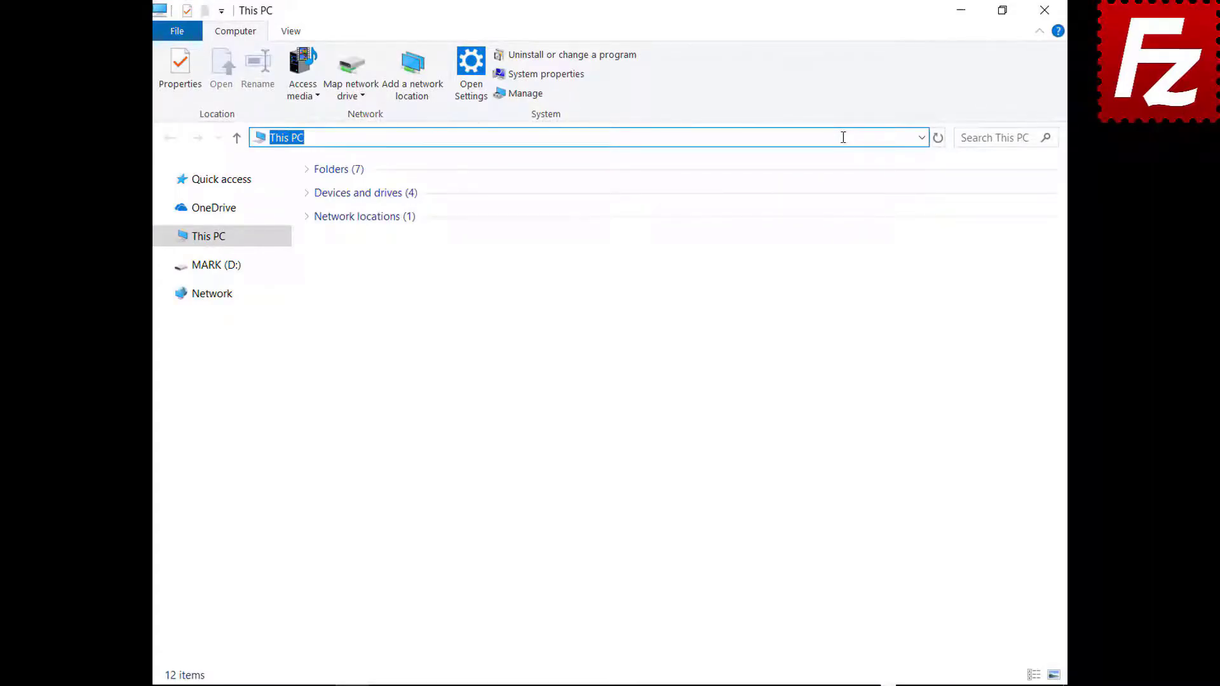
Step: Go to %APPDATA%\FileZilla in File Explorer and select all seven configuration files
text(%APPDATA%\)
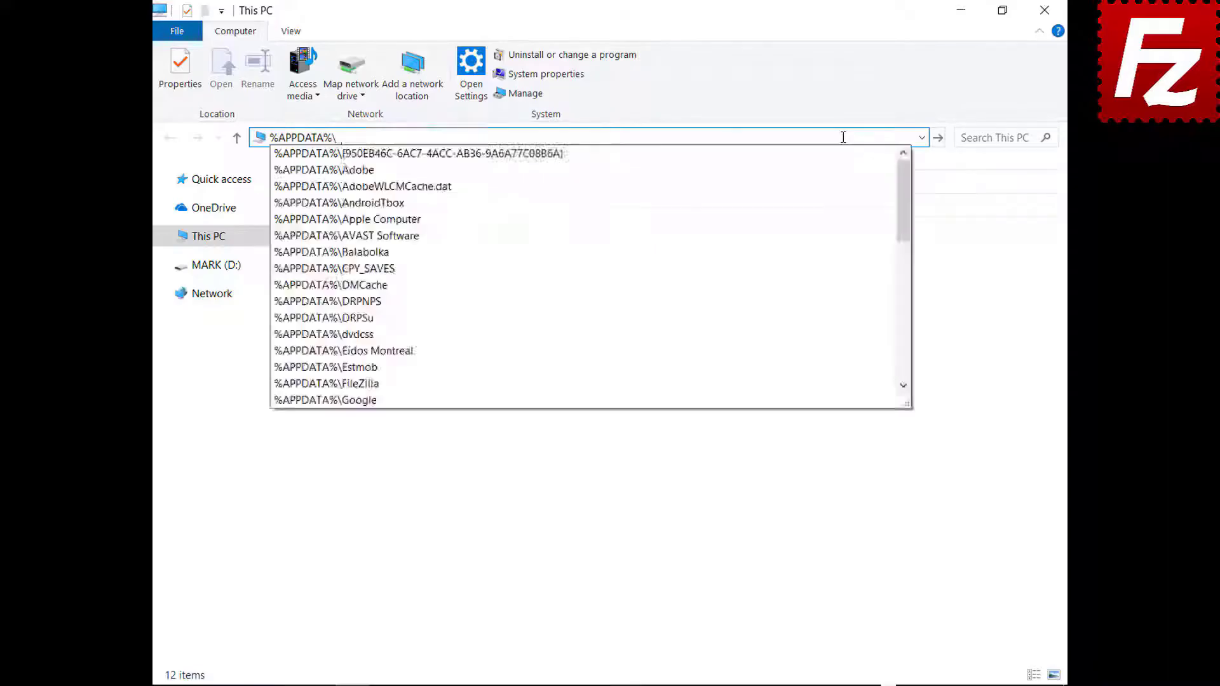
text(FileZilla)
key(Return)
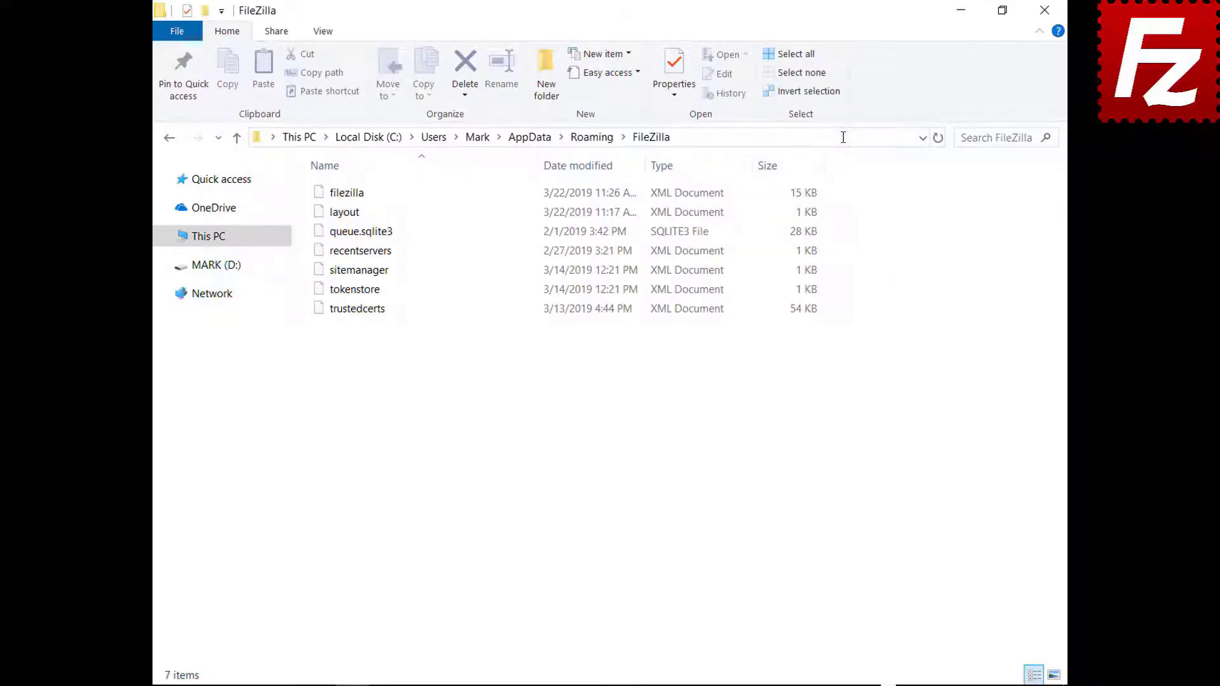
drag(356, 330, 359, 180)
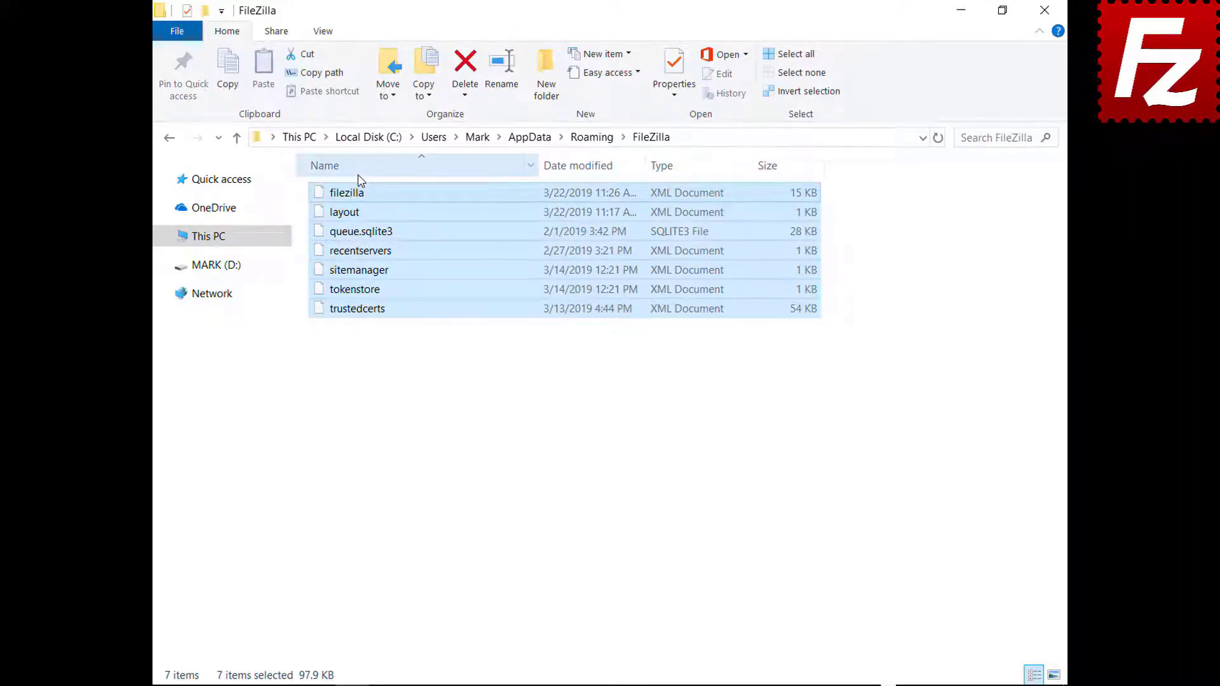
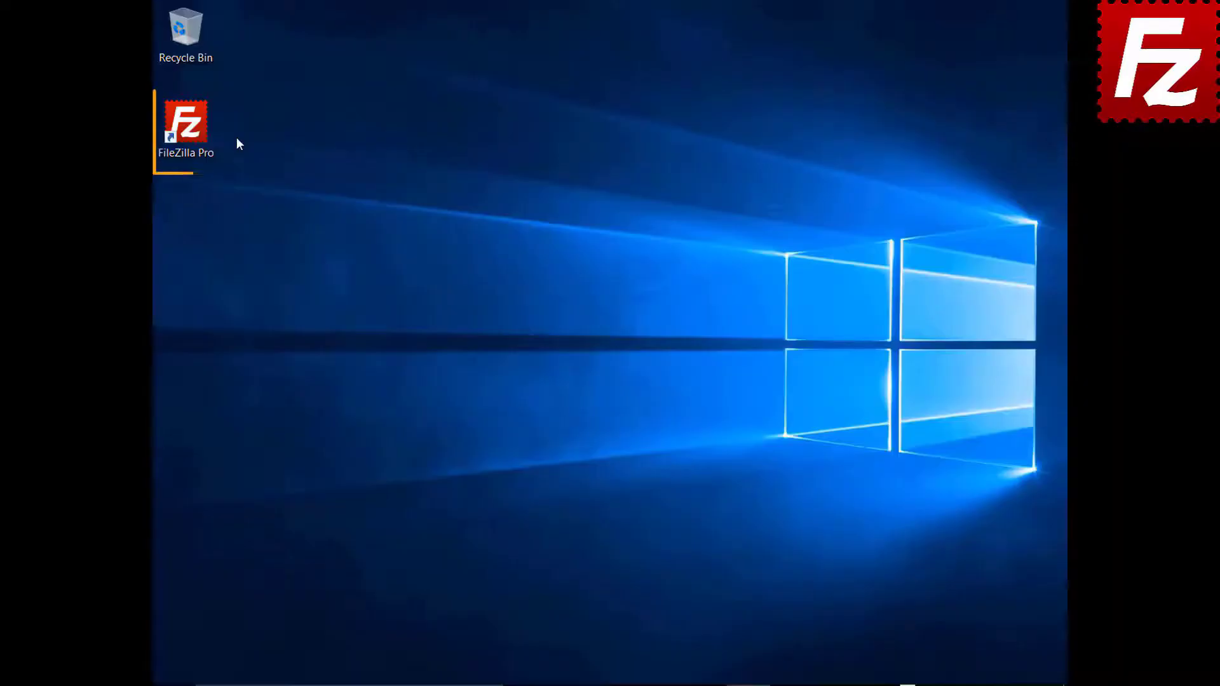
Step: Launch FileZilla Pro and connect to the saved Amazon S3 site
click(193, 131)
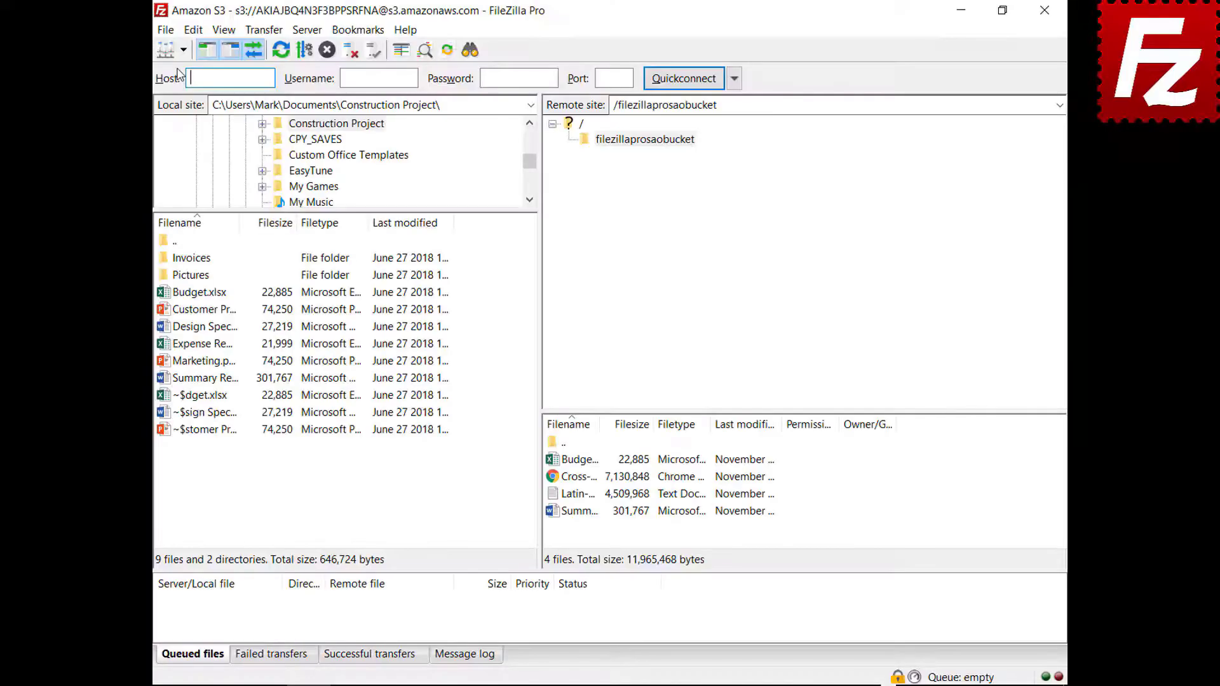
click(183, 49)
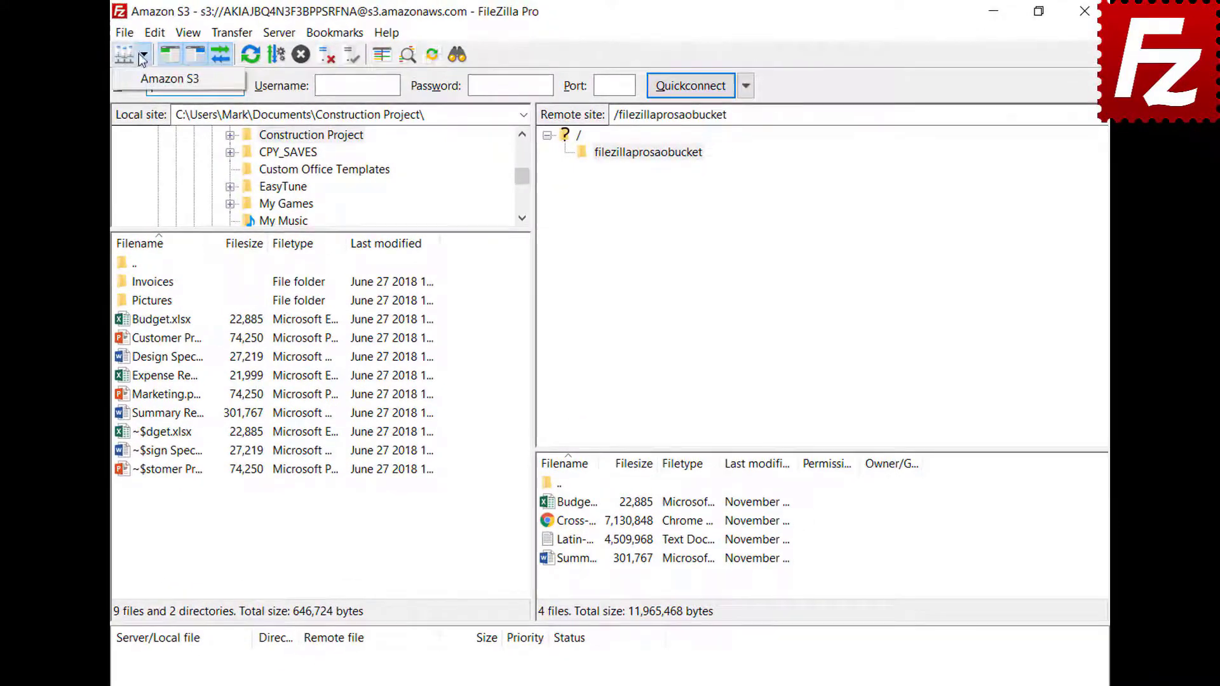
click(139, 80)
Step: Turn on Show detailed log in the Message log
click(469, 656)
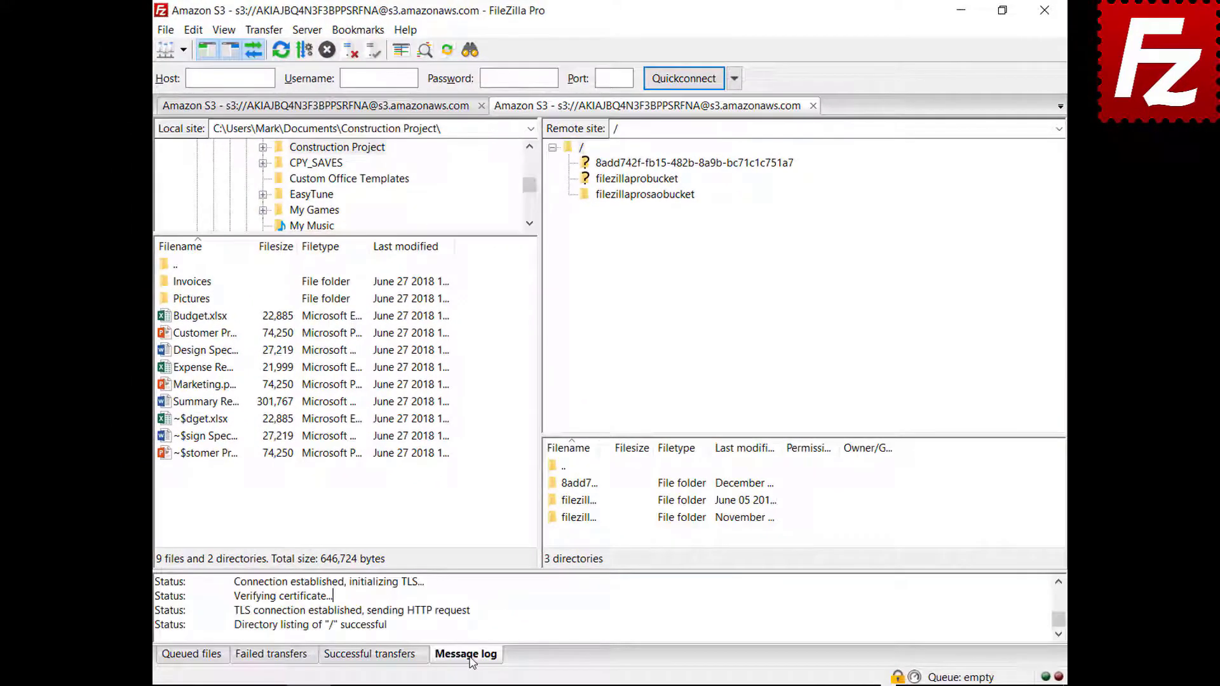
right_click(523, 605)
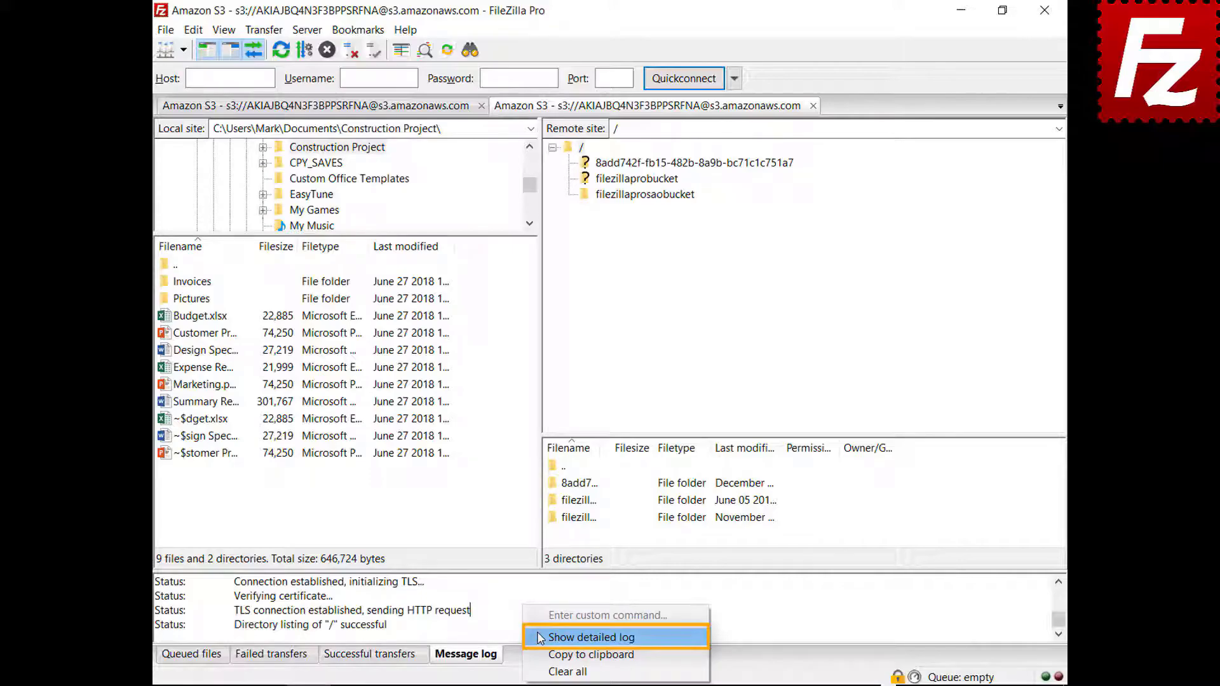
click(541, 637)
Step: Open the filezillaprosaobucket bucket and copy the message log to the clipboard
click(643, 195)
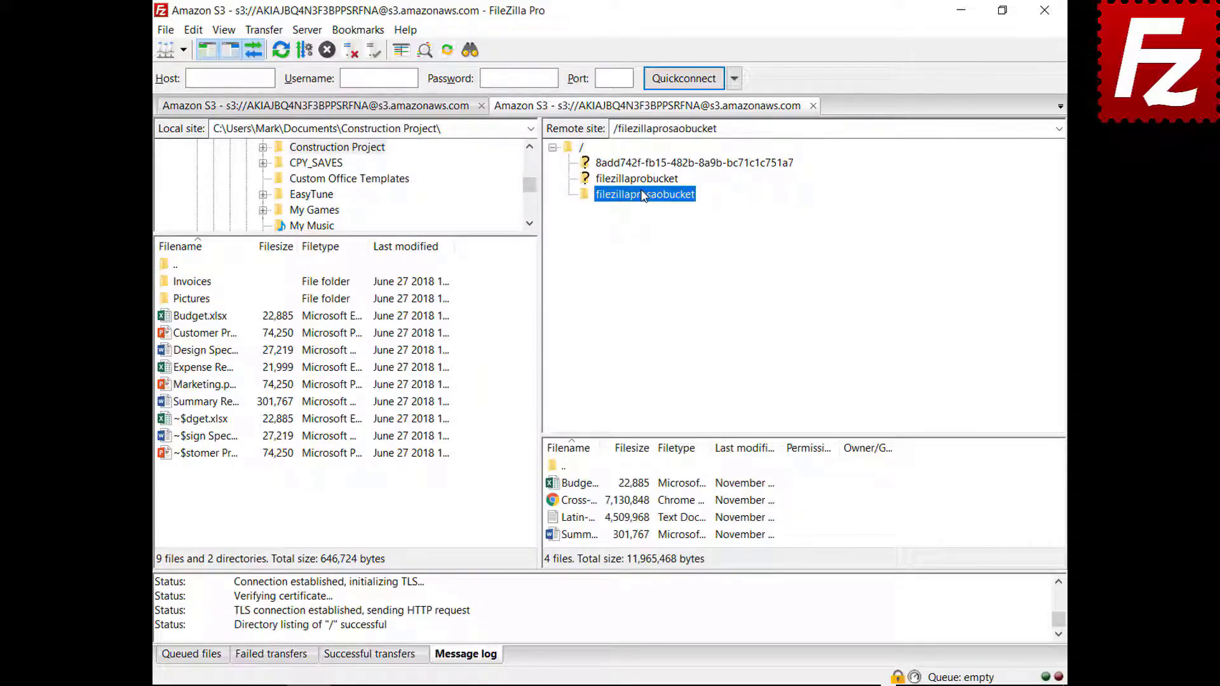
right_click(591, 611)
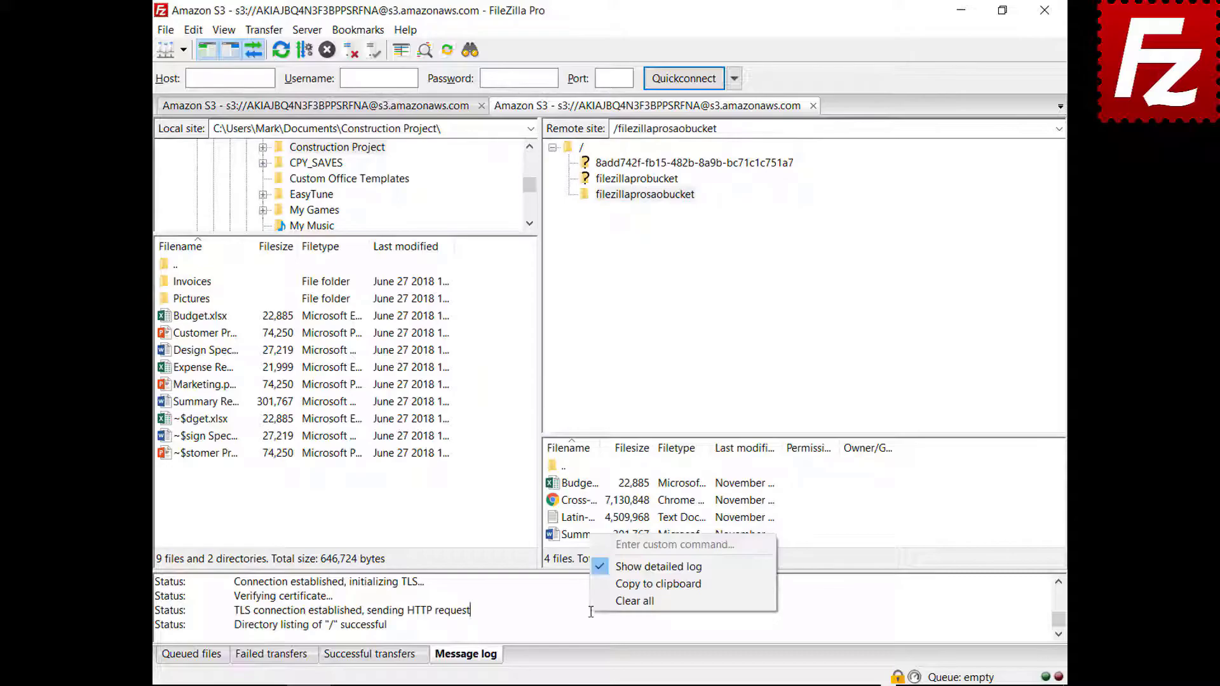
click(611, 583)
Step: In Logging settings, enable timestamps and log to filezilla.log in Documents, keeping the 10 MiB limit
click(194, 32)
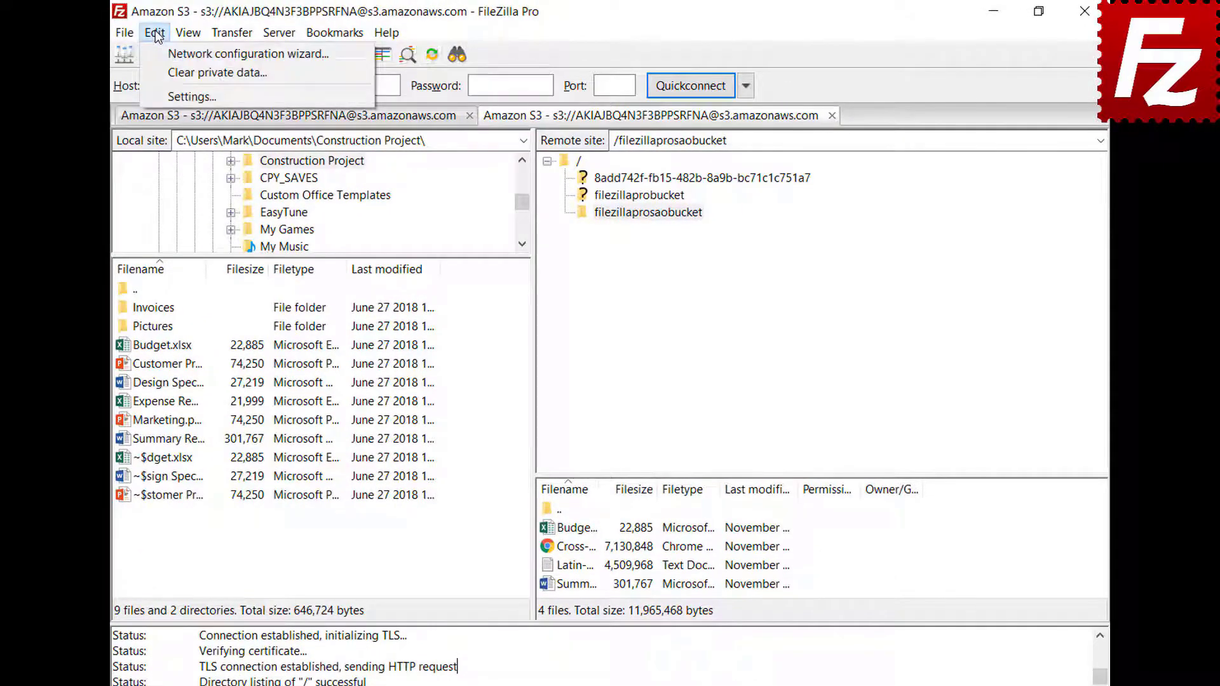
click(163, 95)
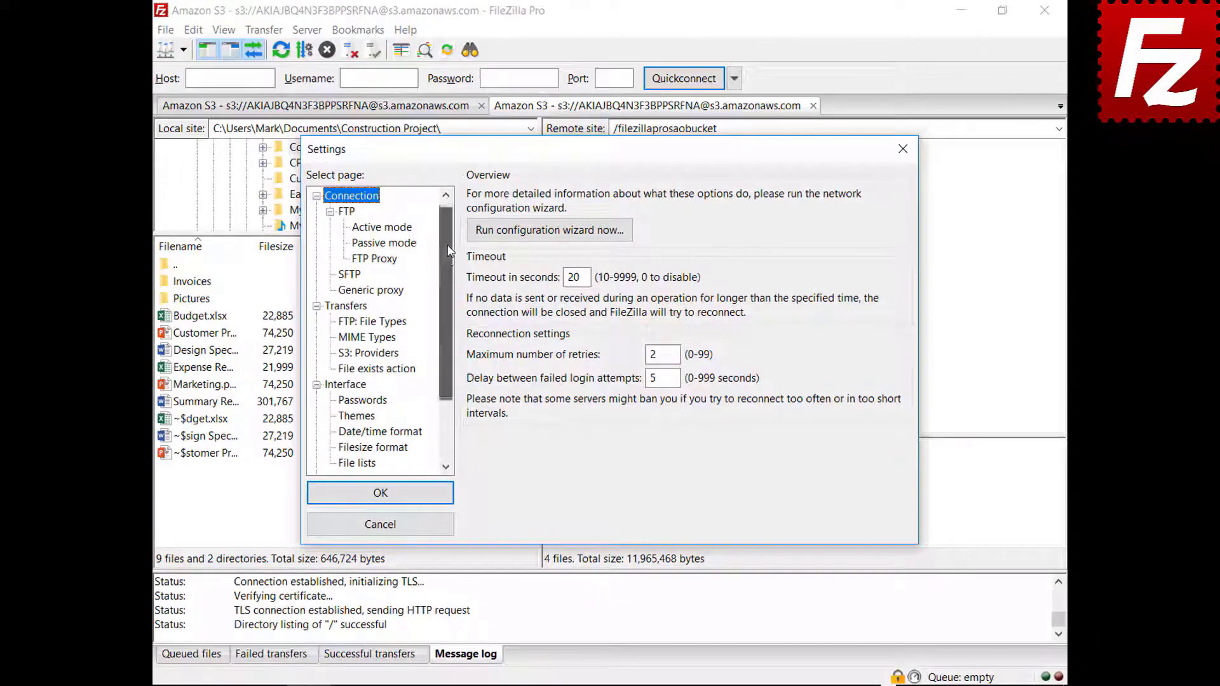
drag(448, 250, 445, 312)
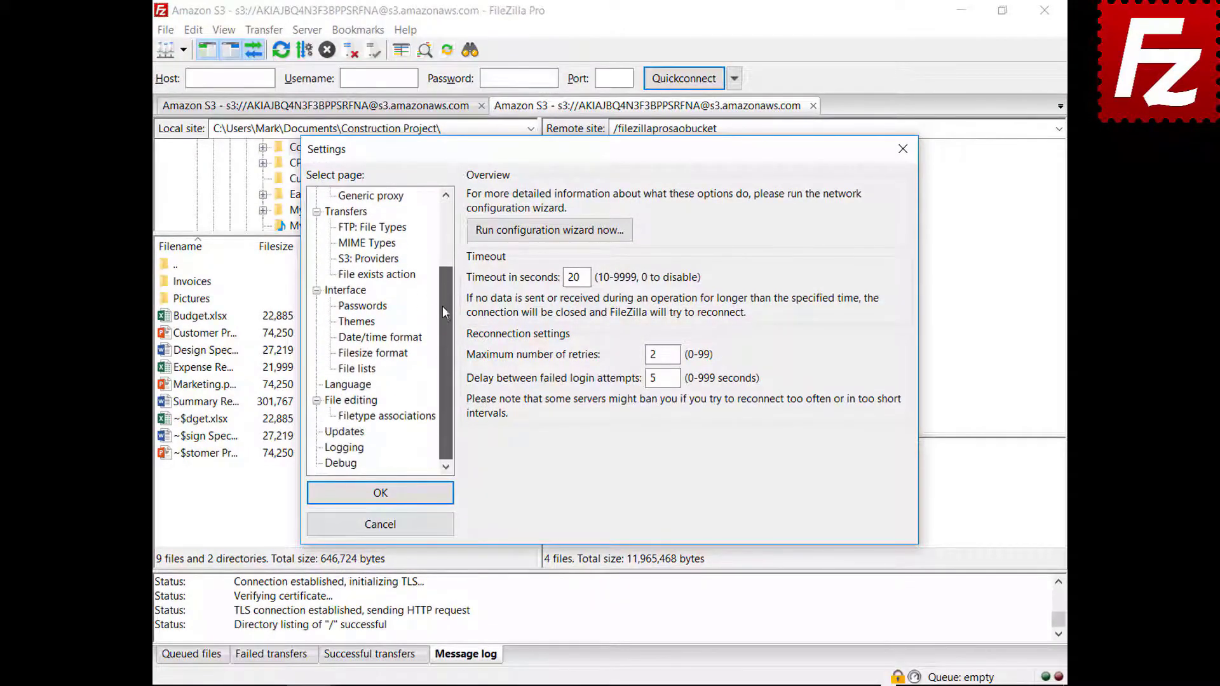
click(345, 448)
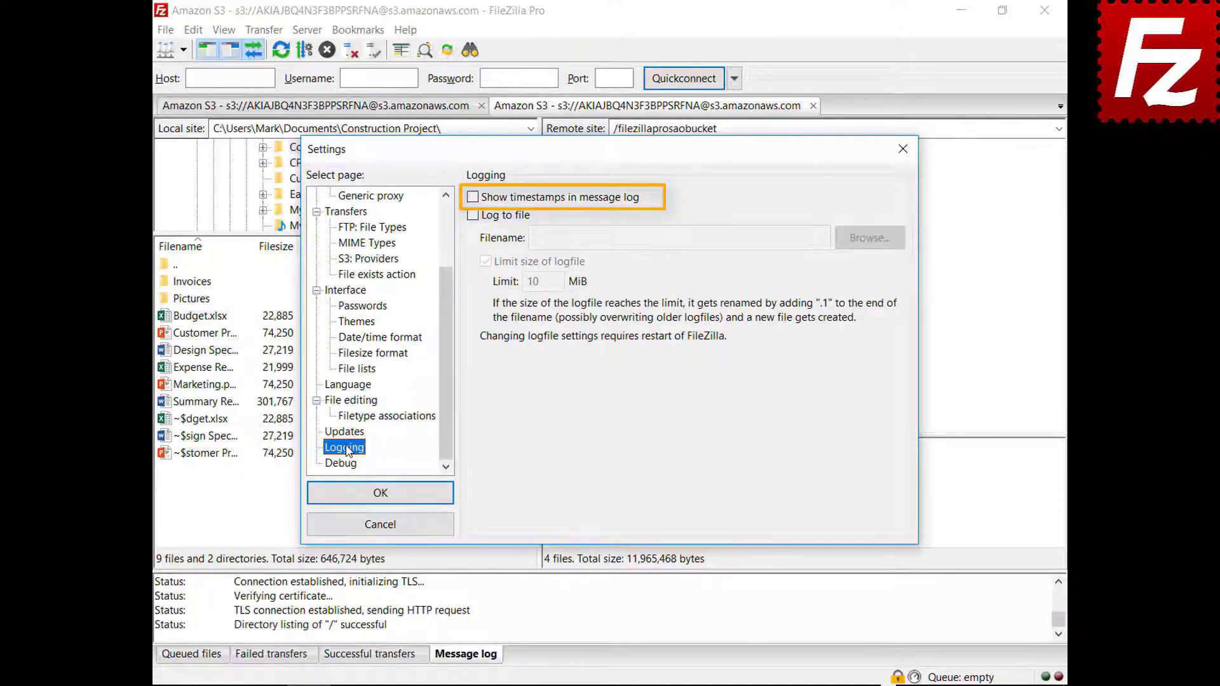
click(473, 201)
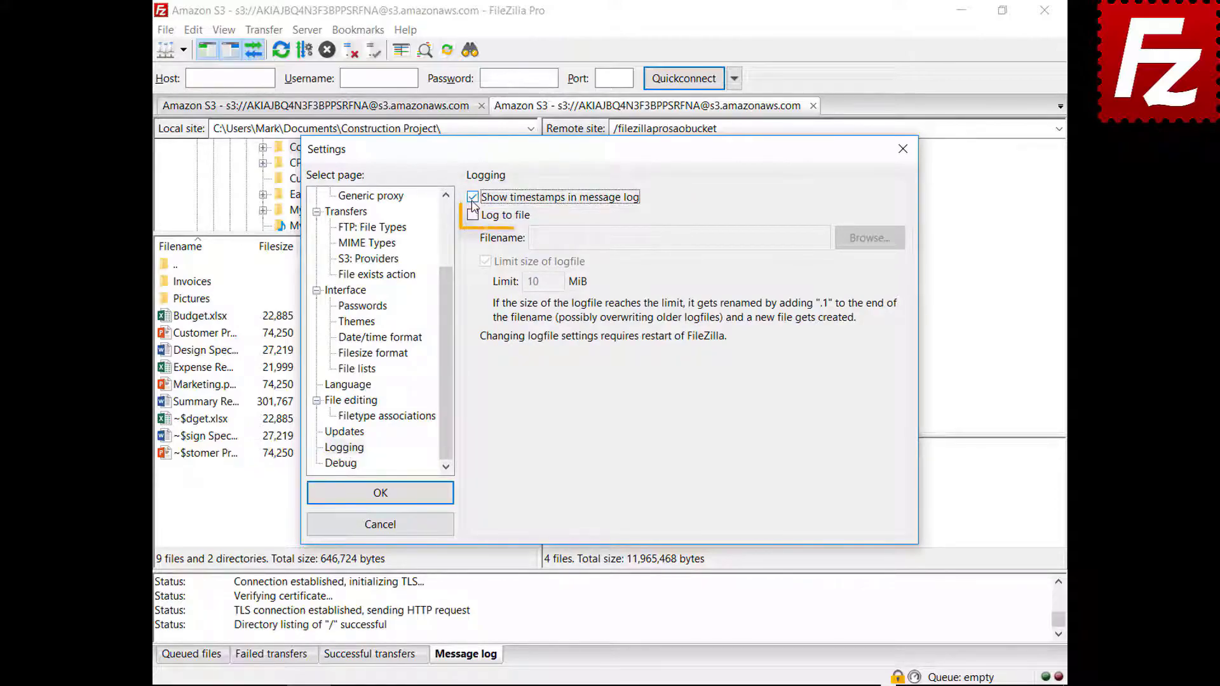
click(473, 216)
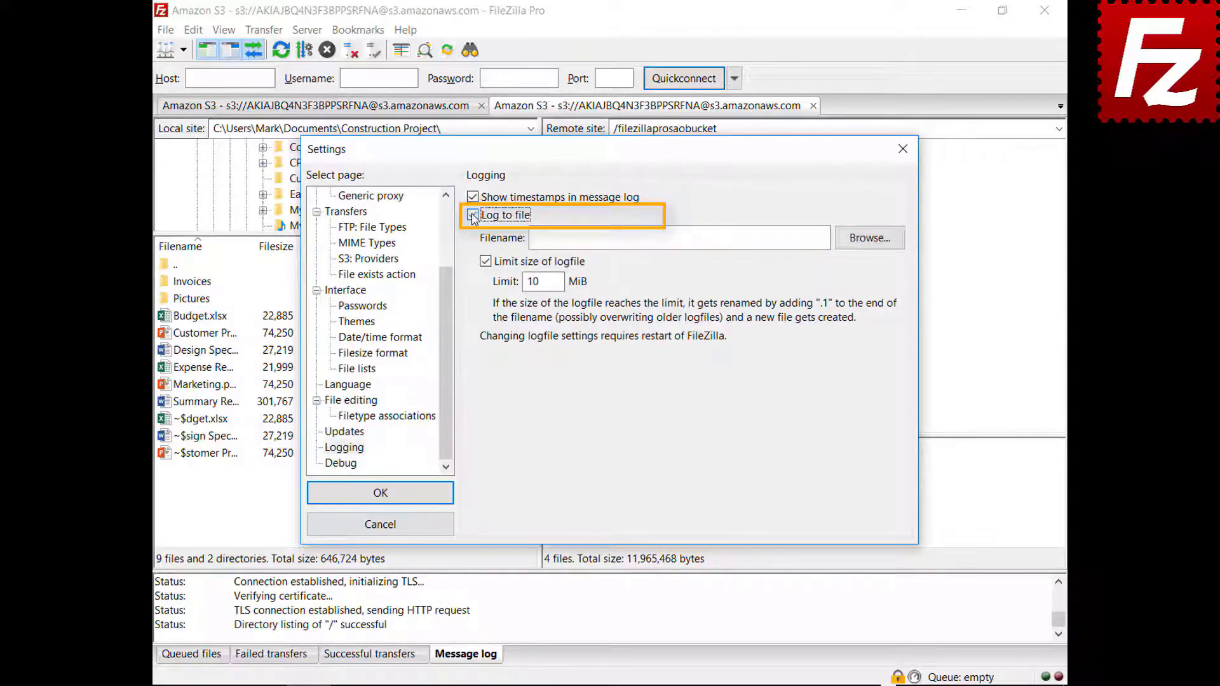
click(869, 238)
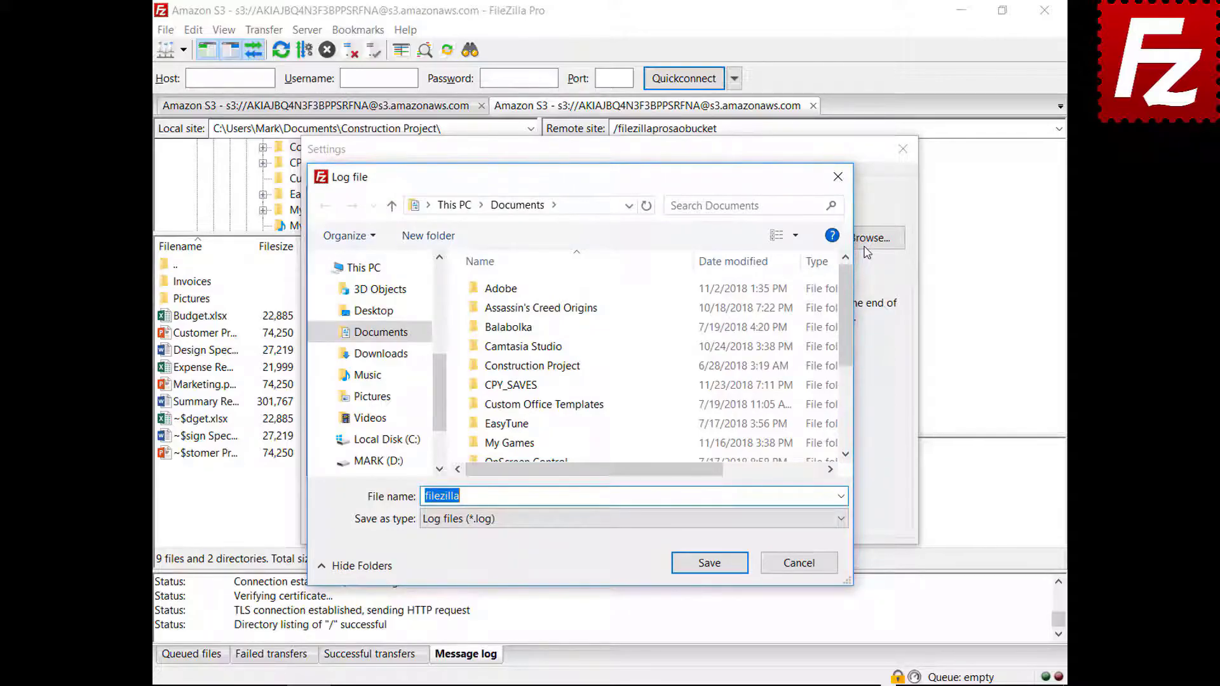
click(709, 564)
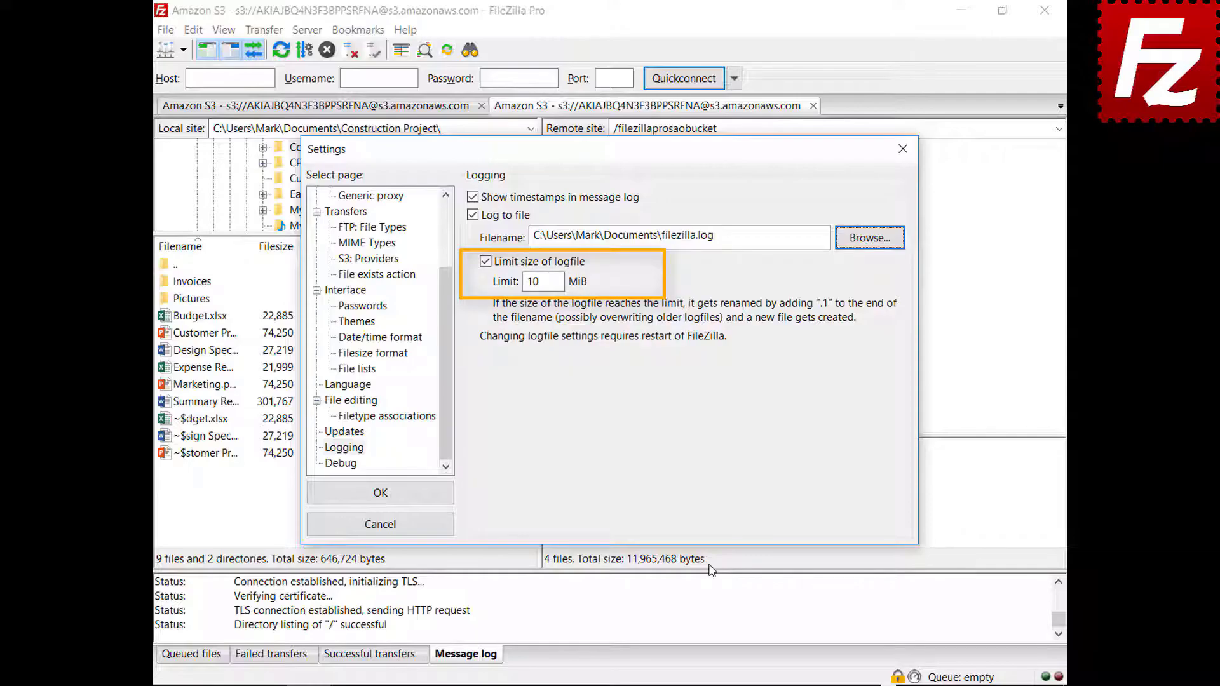
Step: Switch the Settings dialog to the Debug page
click(351, 467)
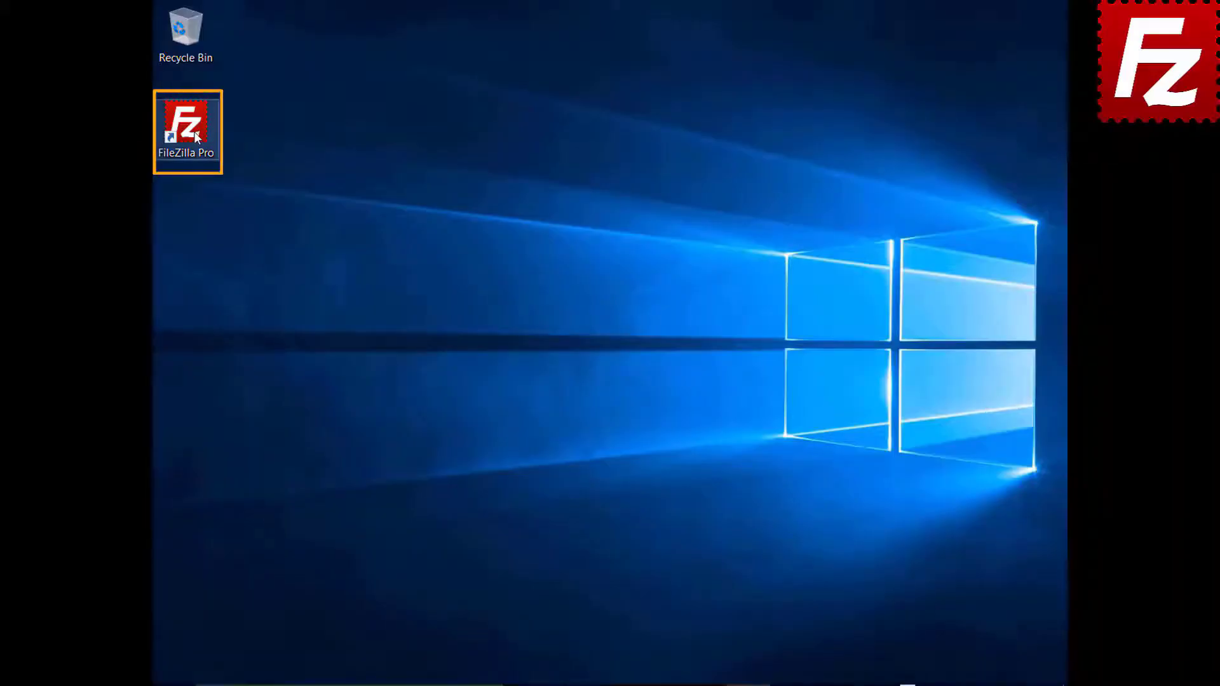
Step: Relaunch FileZilla Pro and add a new site named Tardigrade using the Tardigrade protocol
double_click(193, 131)
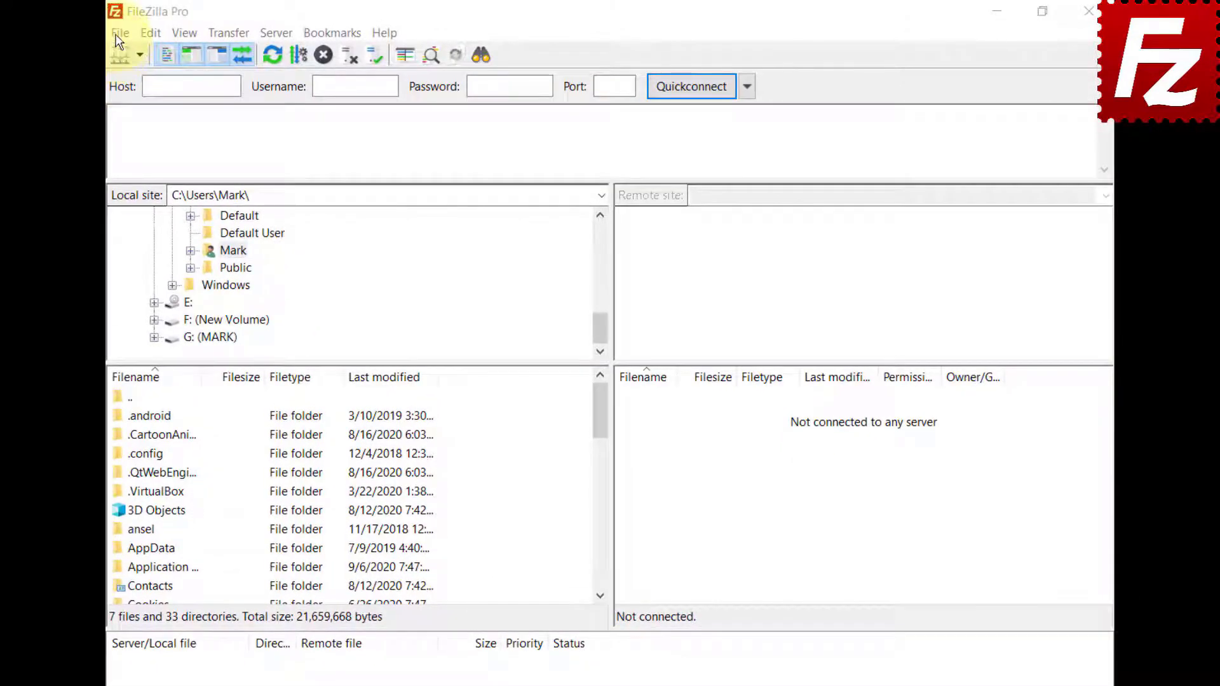
click(120, 33)
click(127, 54)
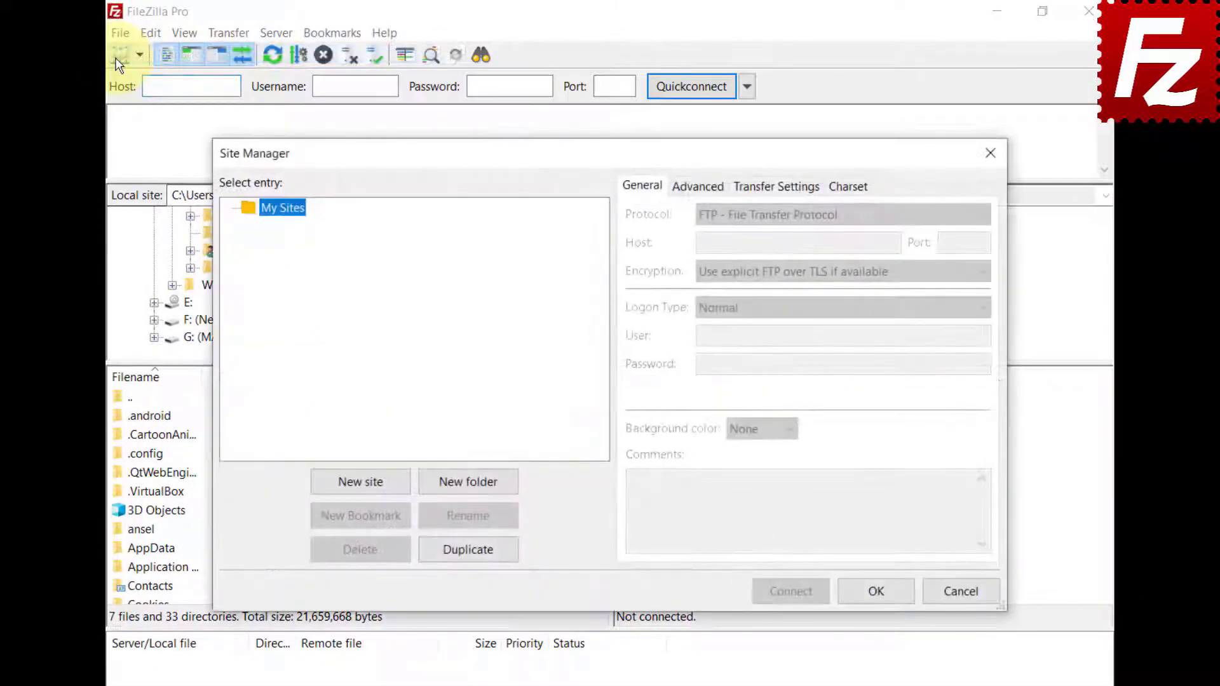
click(360, 486)
text(Tardigrade)
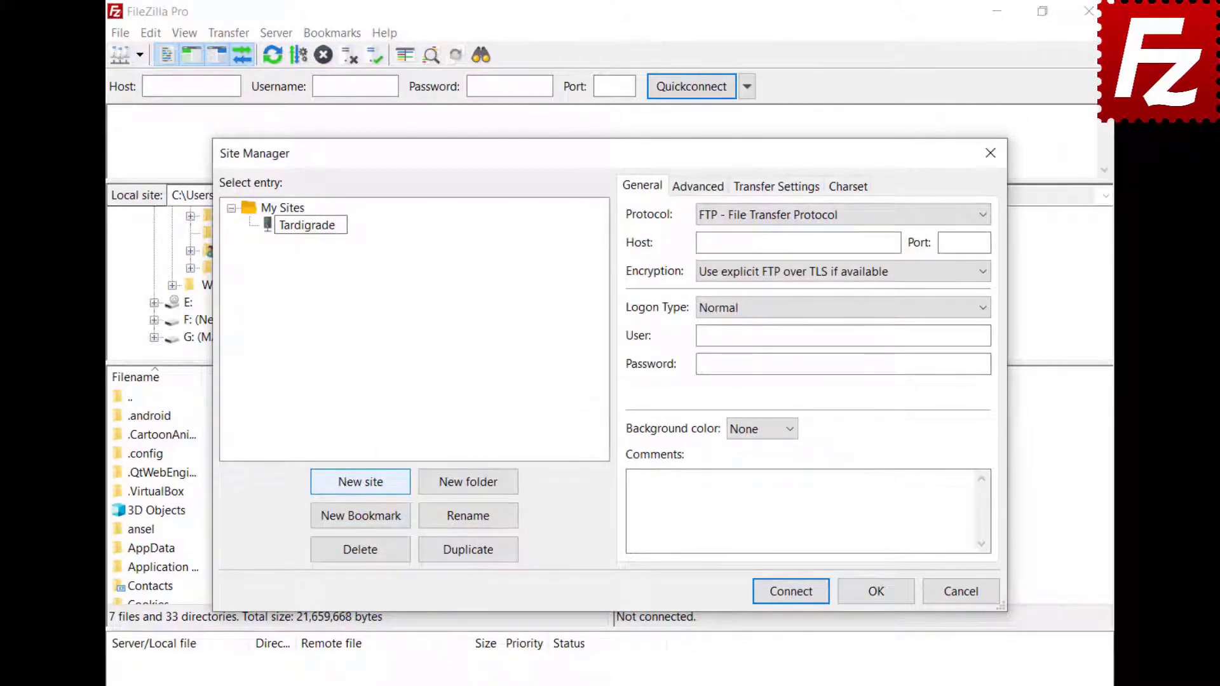
click(800, 216)
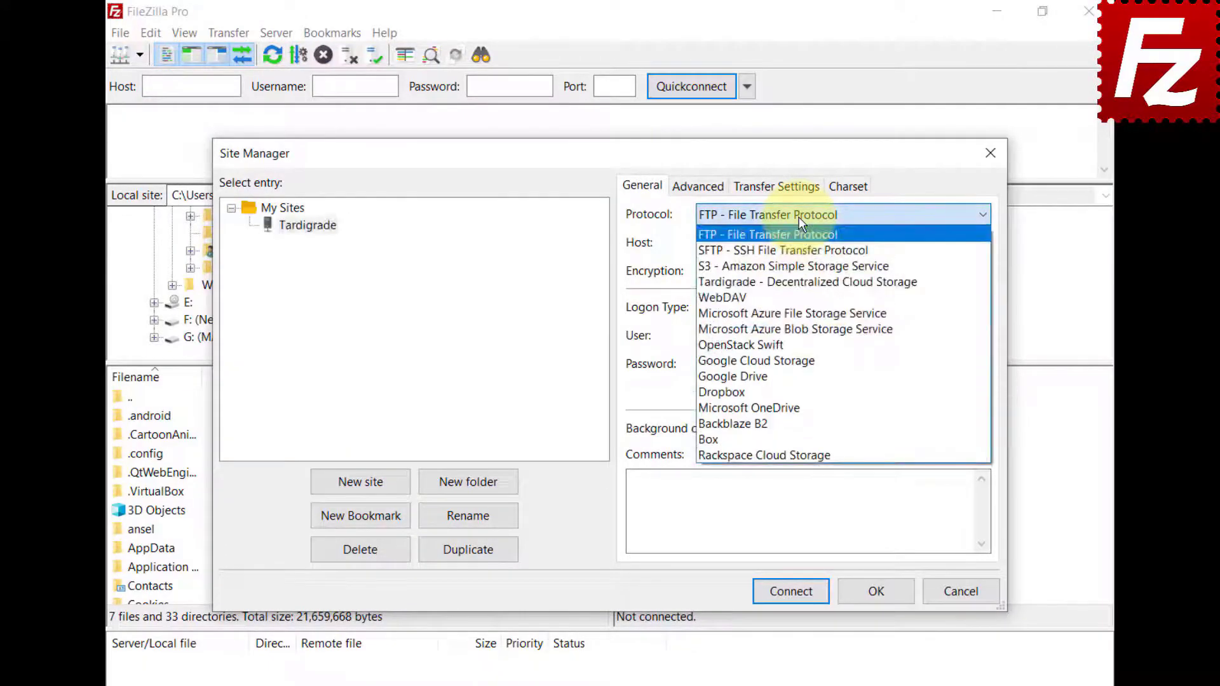
click(794, 280)
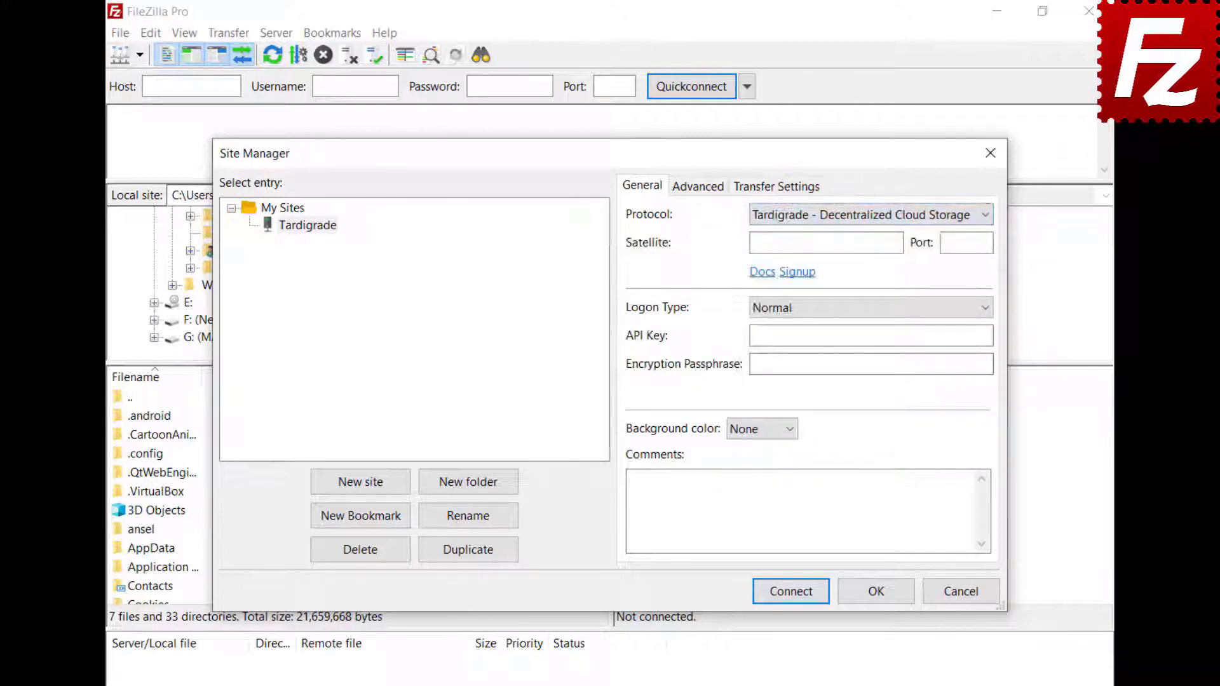
Step: Enter satellite us-central-1.tardigrade.io, API key and passphrase, connect, and open constructionproject/Construction Project
key(ctrl+v)
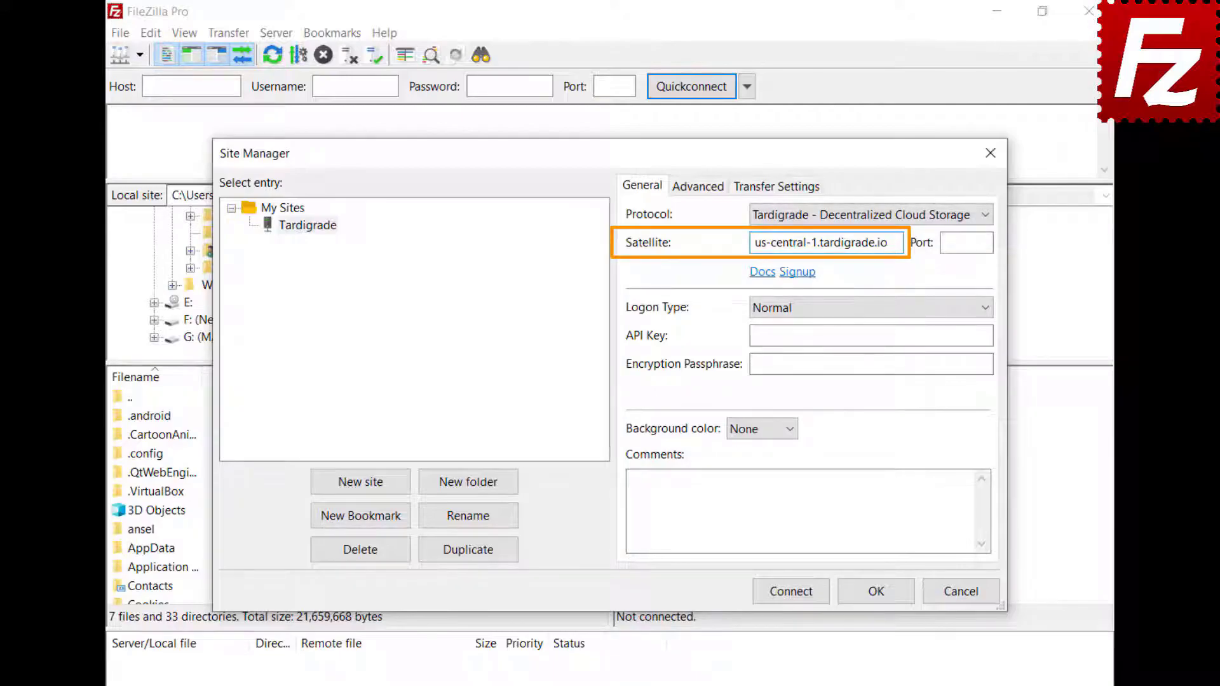
click(871, 336)
key(ctrl+v)
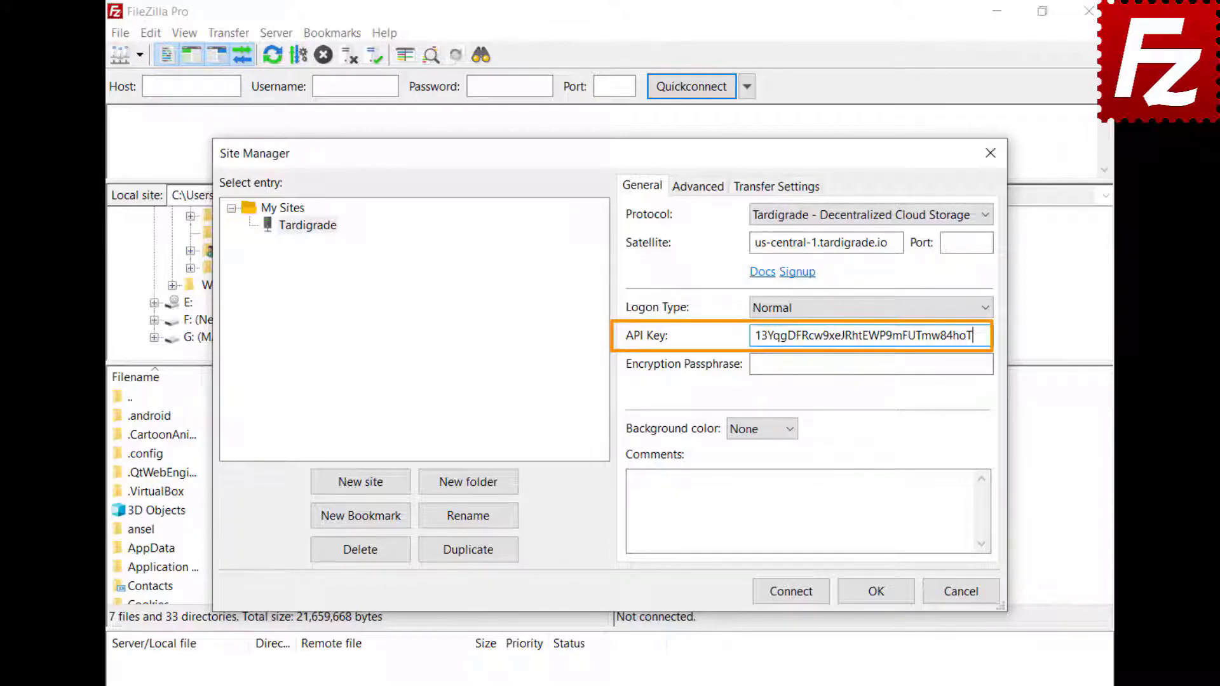
click(871, 365)
key(ctrl+v)
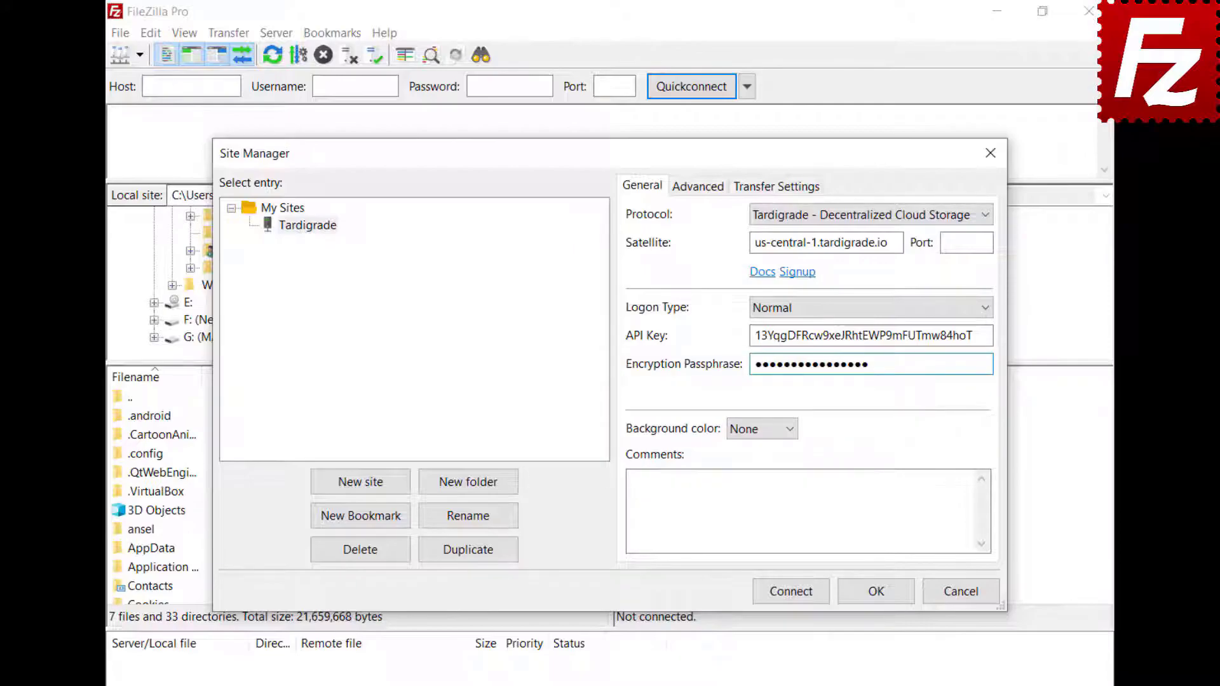
click(796, 598)
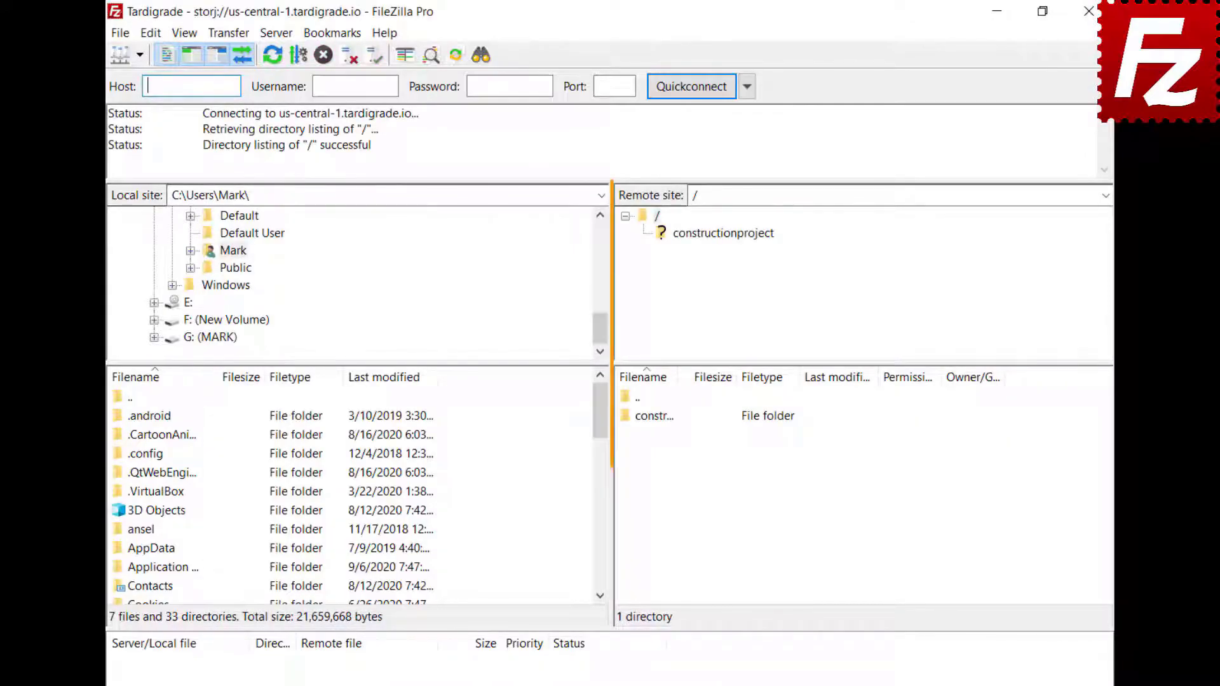
click(717, 232)
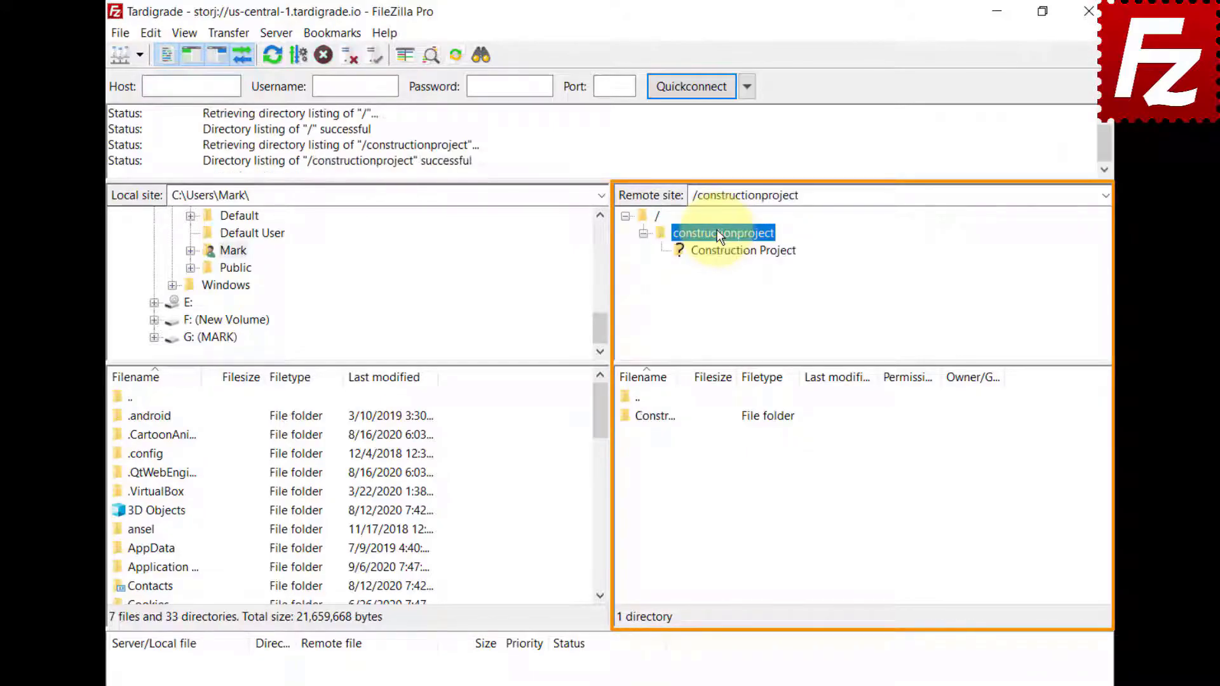
click(722, 253)
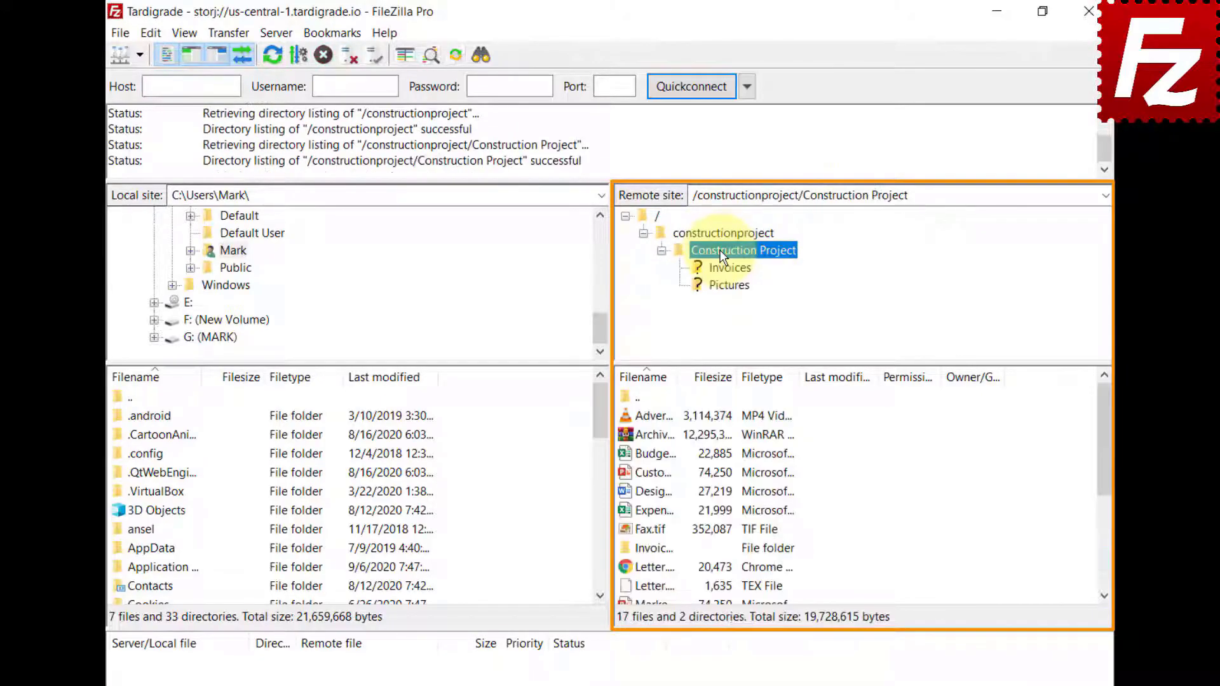